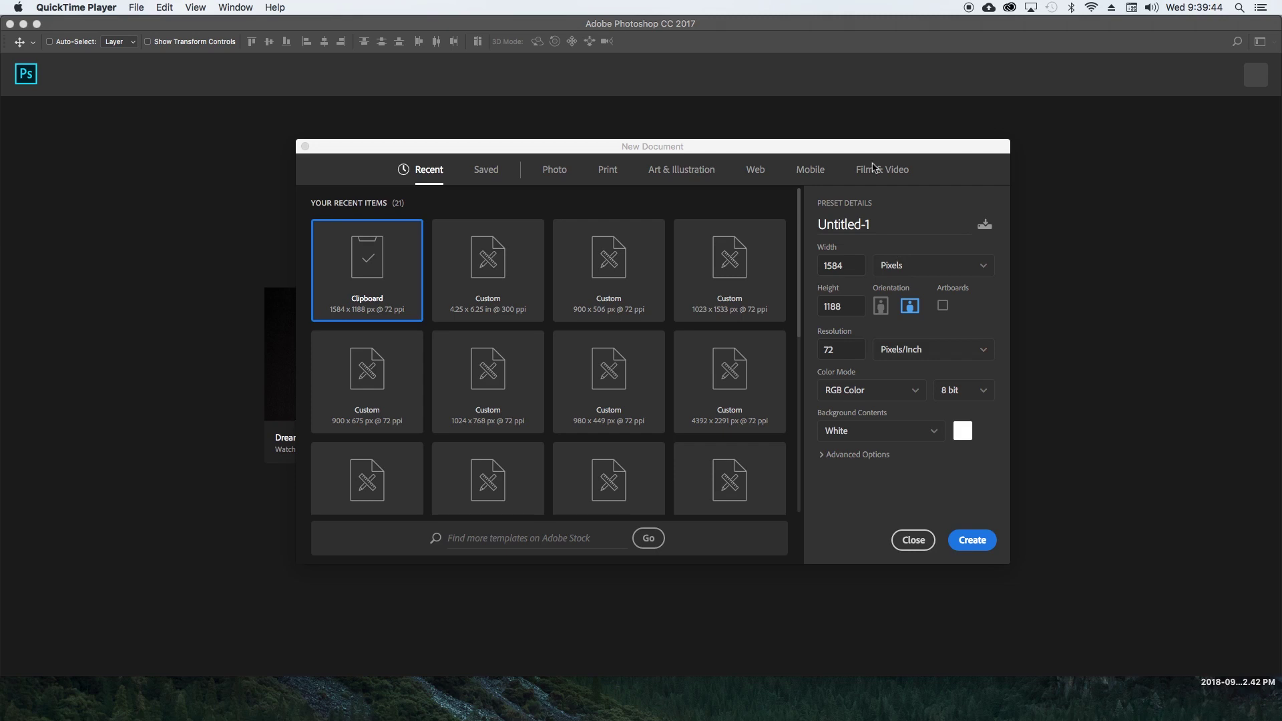
Create a landscape print document from the Letter preset, 11 x 8.5 inches at 300 pixels/inch with a white background.
{"action": "left_click_drag", "start_coordinate": [847, 152], "coordinate": [870, 129]}
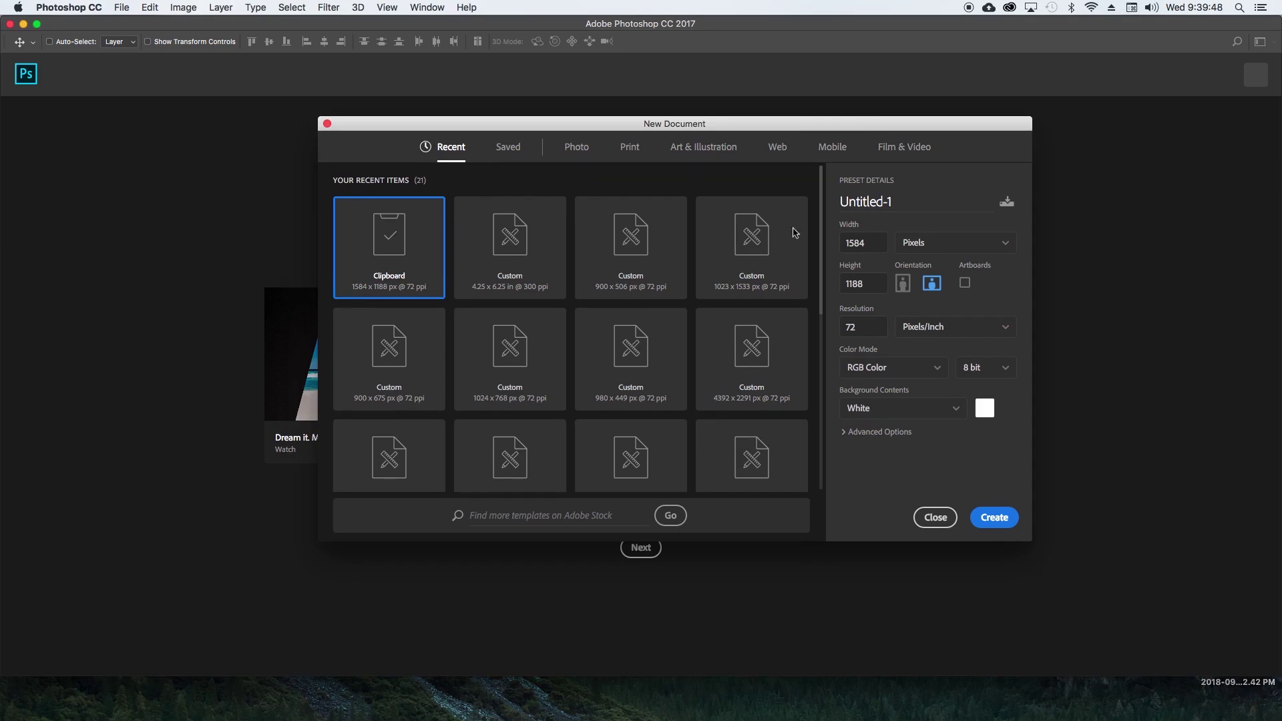
{"action": "left_click", "coordinate": [634, 148]}
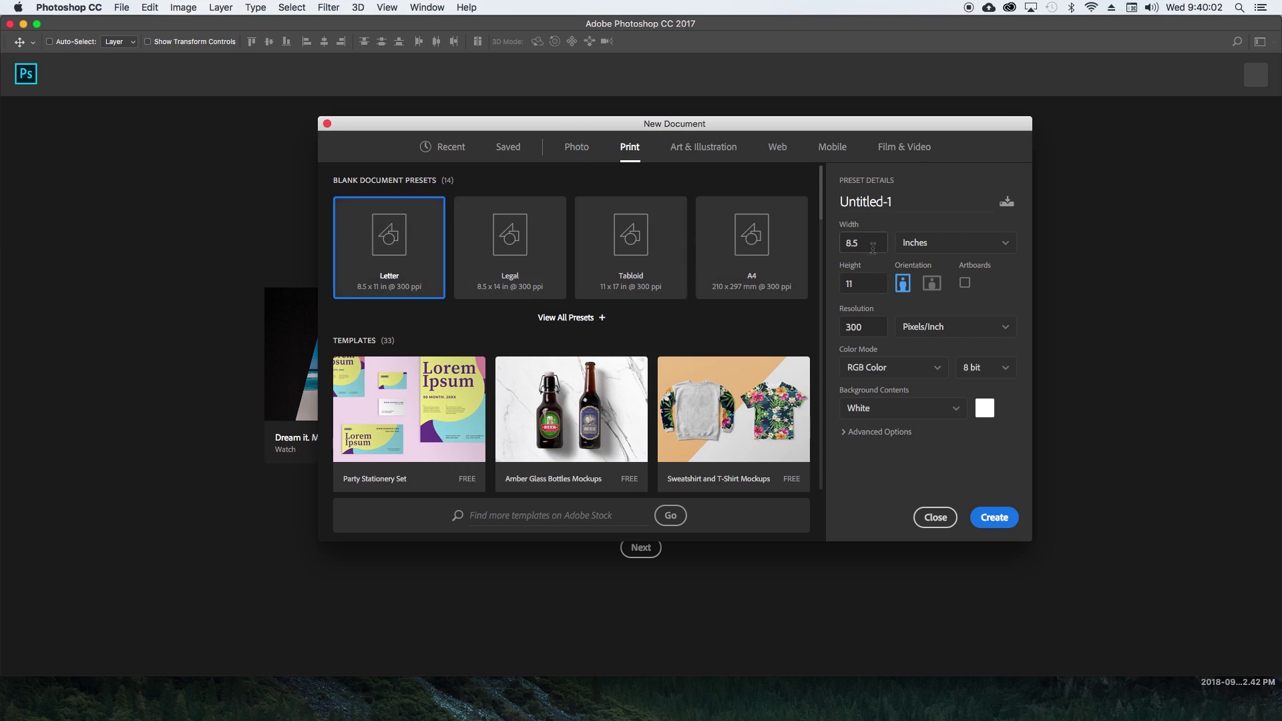
{"action": "left_click", "coordinate": [931, 286]}
{"action": "left_click", "coordinate": [864, 327]}
{"action": "left_click", "coordinate": [864, 328]}
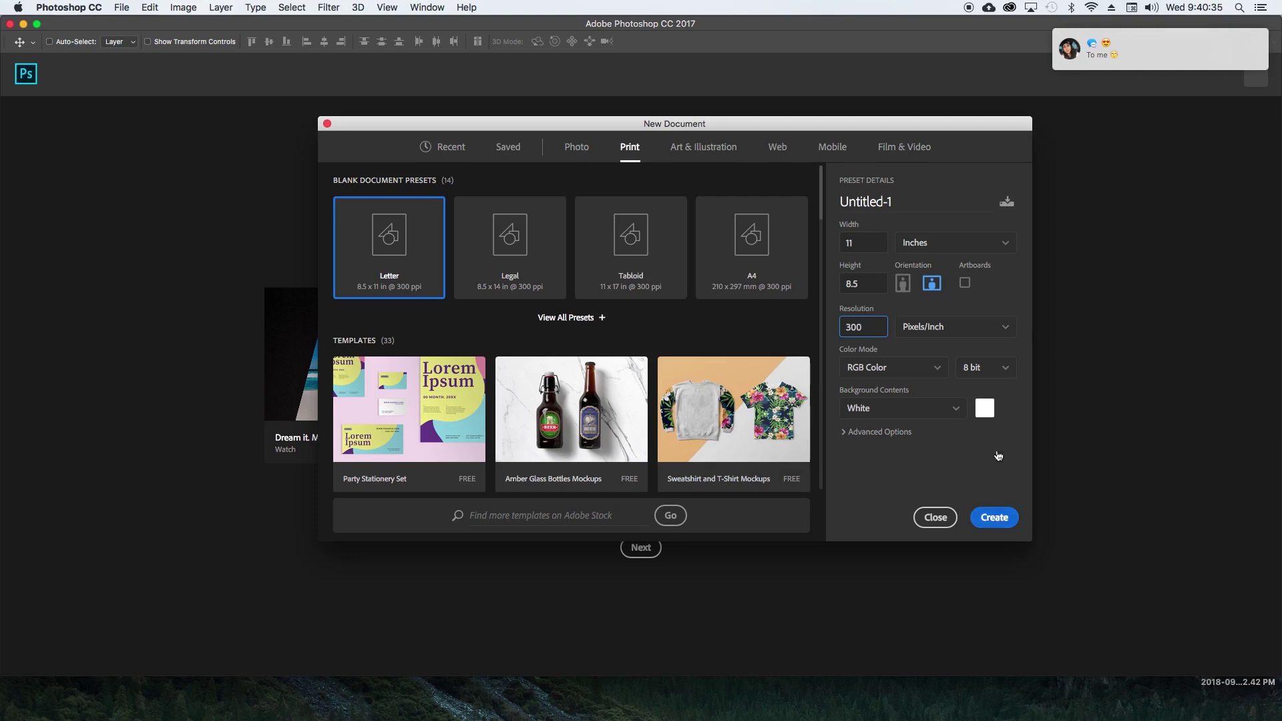
{"action": "key", "text": "Return"}
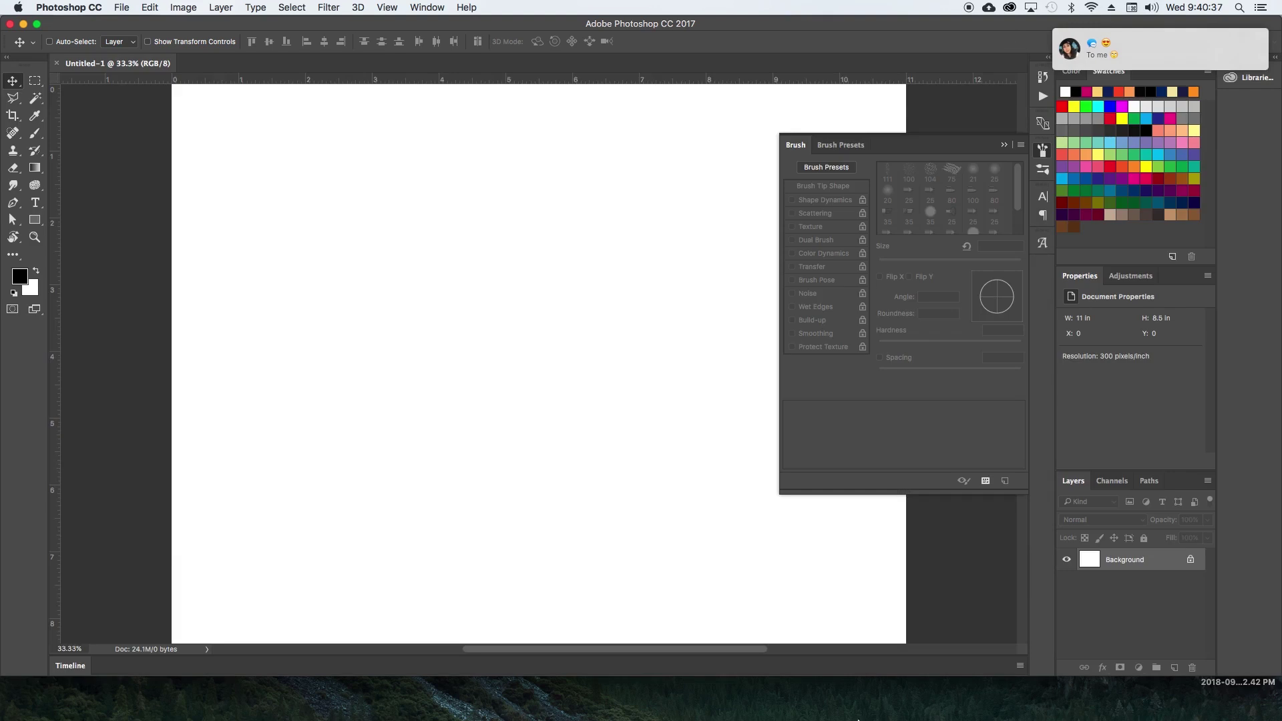
Collapse the floating Brush panel so it no longer covers the blank canvas.
{"action": "mouse_move", "coordinate": [709, 706]}
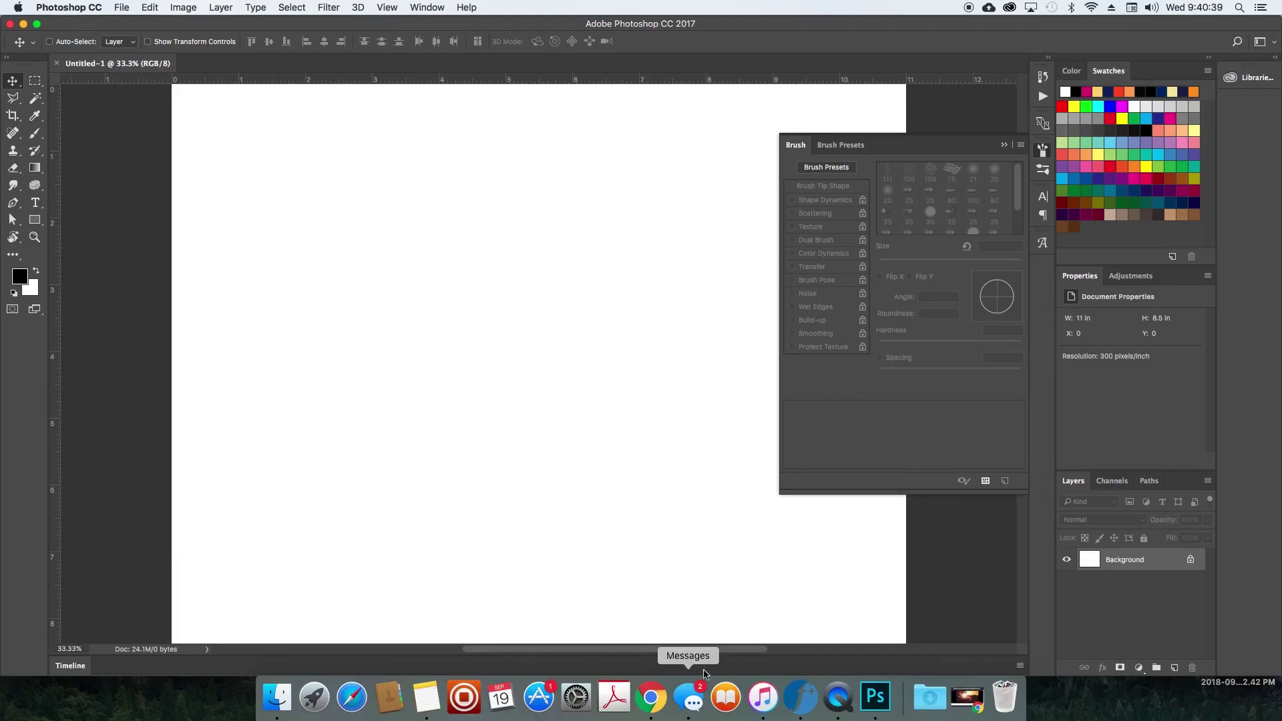
{"action": "right_click", "coordinate": [705, 675]}
{"action": "left_click", "coordinate": [710, 656]}
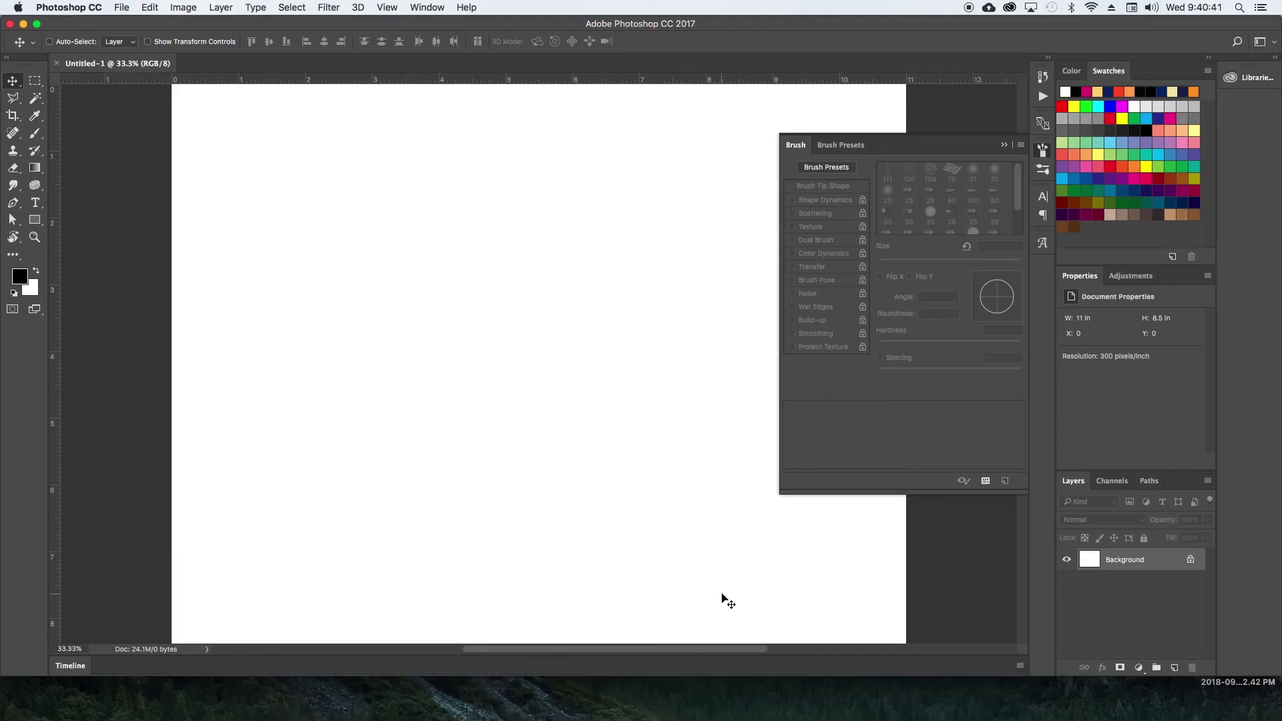
{"action": "left_click", "coordinate": [1001, 145]}
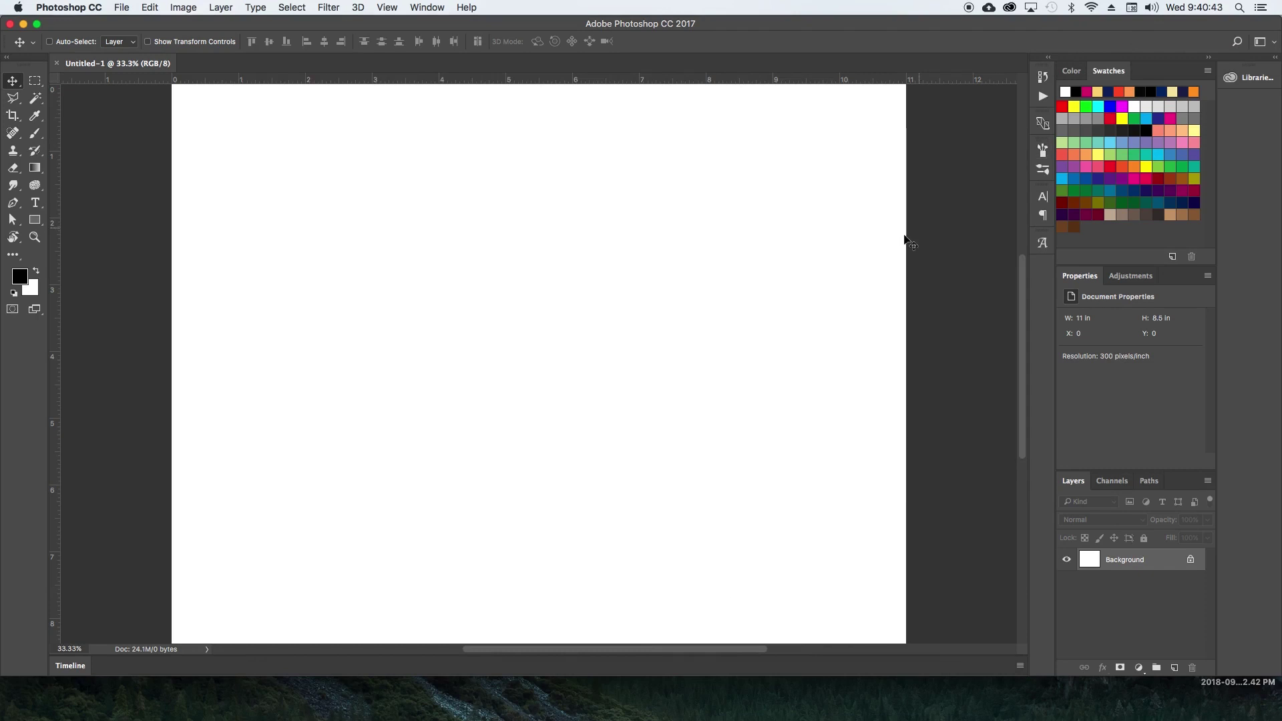
{"action": "key", "text": "super"}
{"action": "key", "text": "super+minus"}
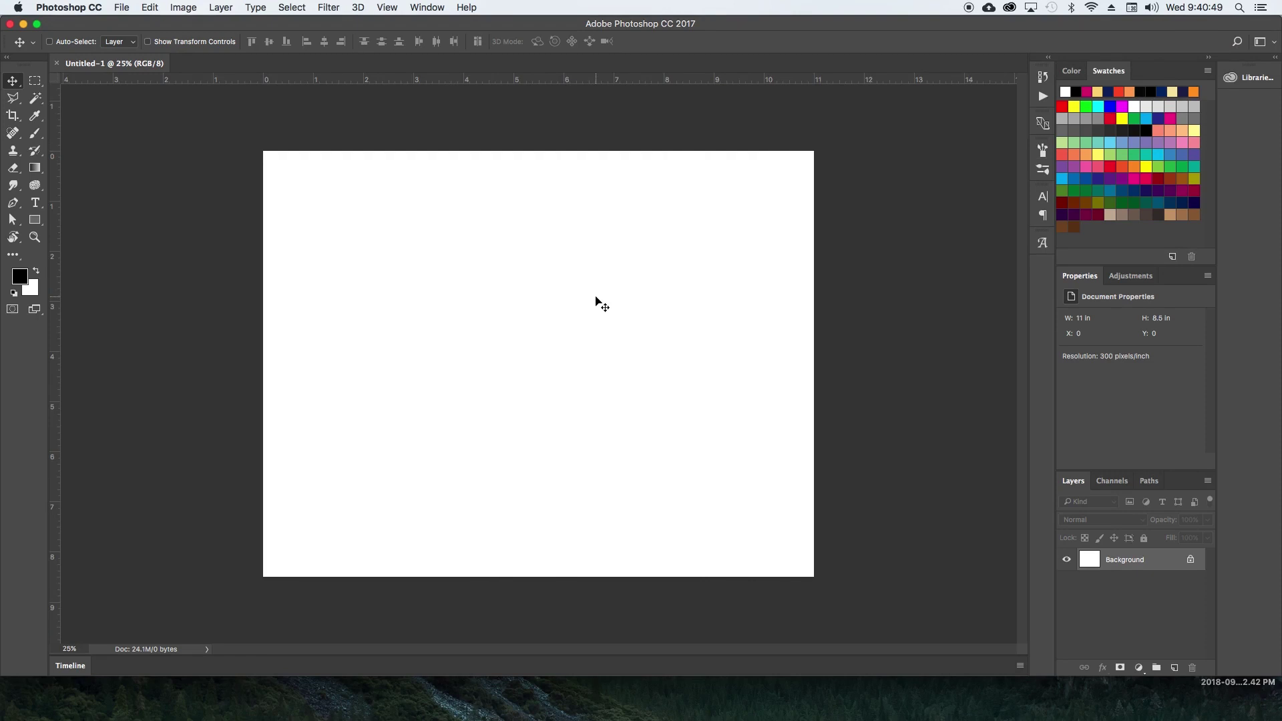
Place two vertical guides on the page at about 3.5 inches and 7.5 inches to divide it into three columns.
{"action": "mouse_move", "coordinate": [657, 718]}
{"action": "left_click_drag", "start_coordinate": [68, 366], "coordinate": [24, 284]}
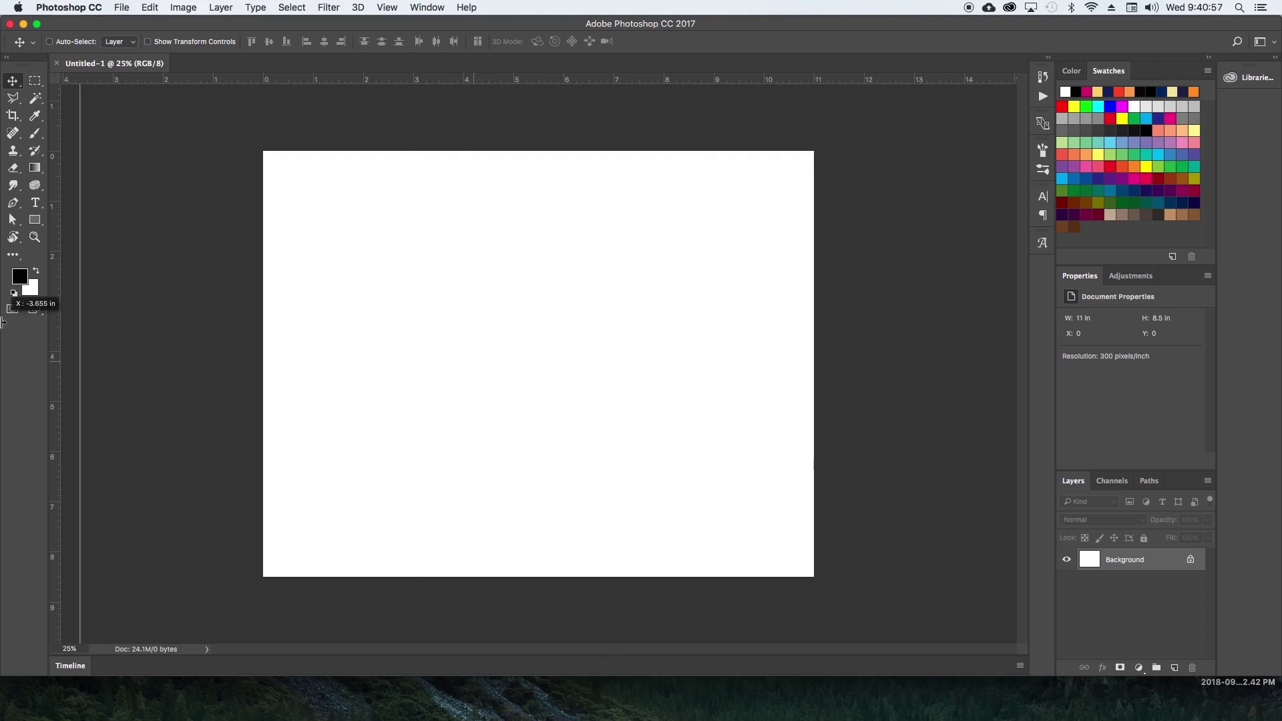
{"action": "left_click", "coordinate": [394, 5]}
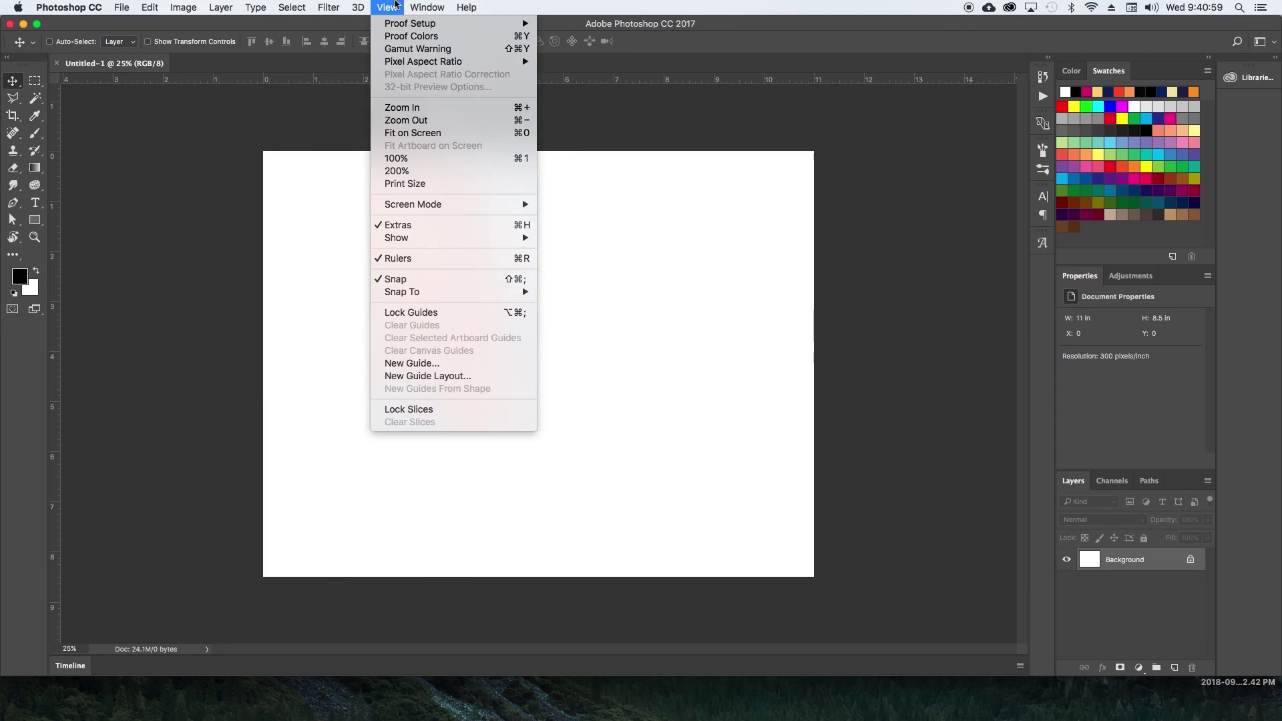
{"action": "mouse_move", "coordinate": [462, 298]}
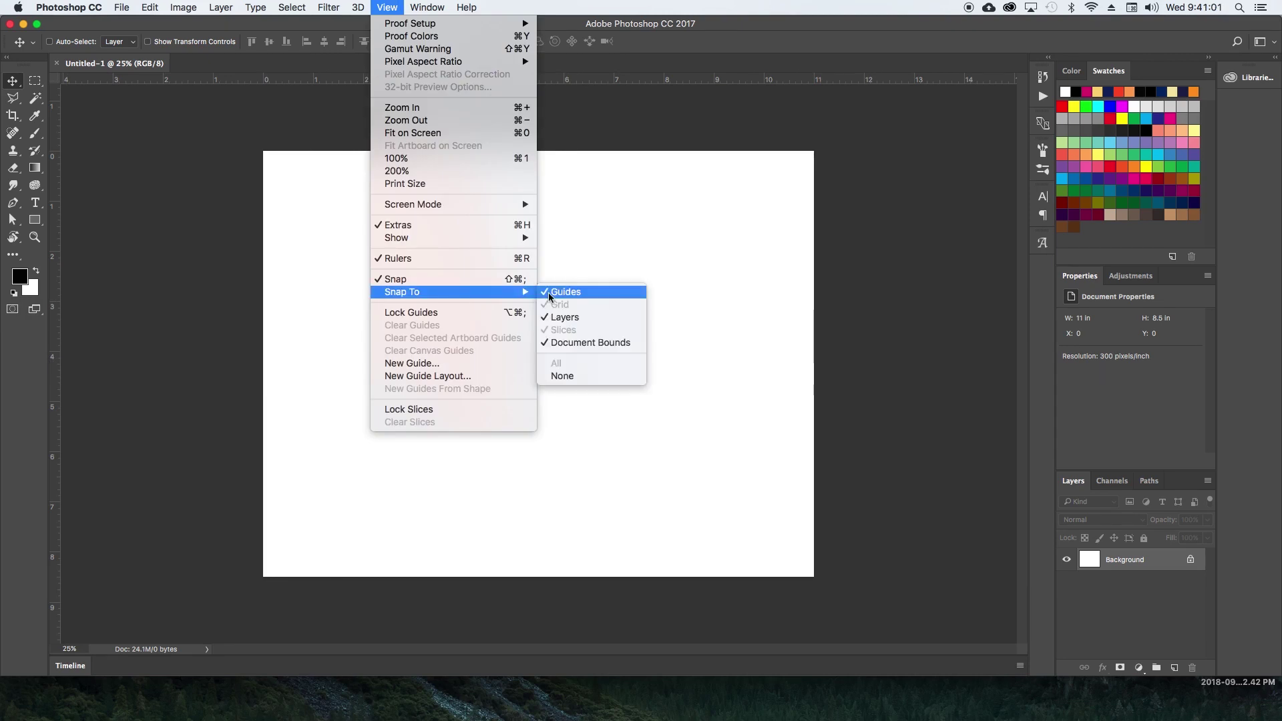
{"action": "left_click", "coordinate": [57, 338]}
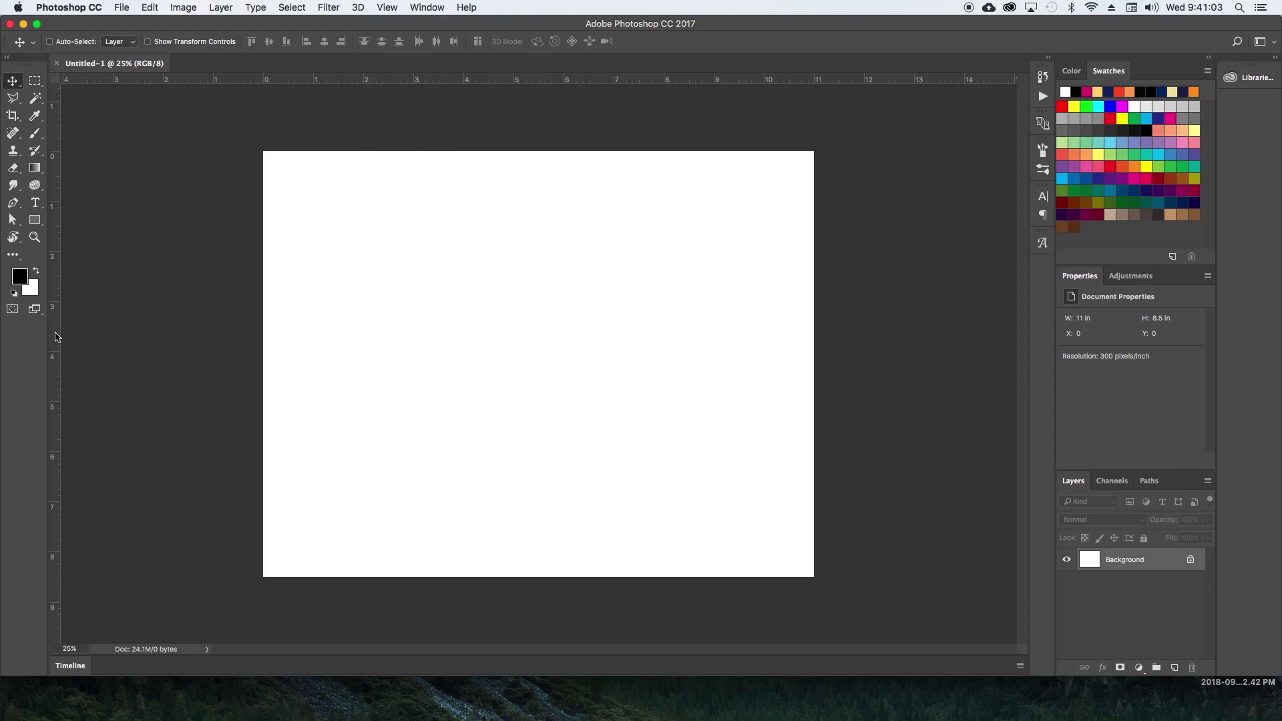
{"action": "left_click_drag", "start_coordinate": [57, 337], "coordinate": [438, 272]}
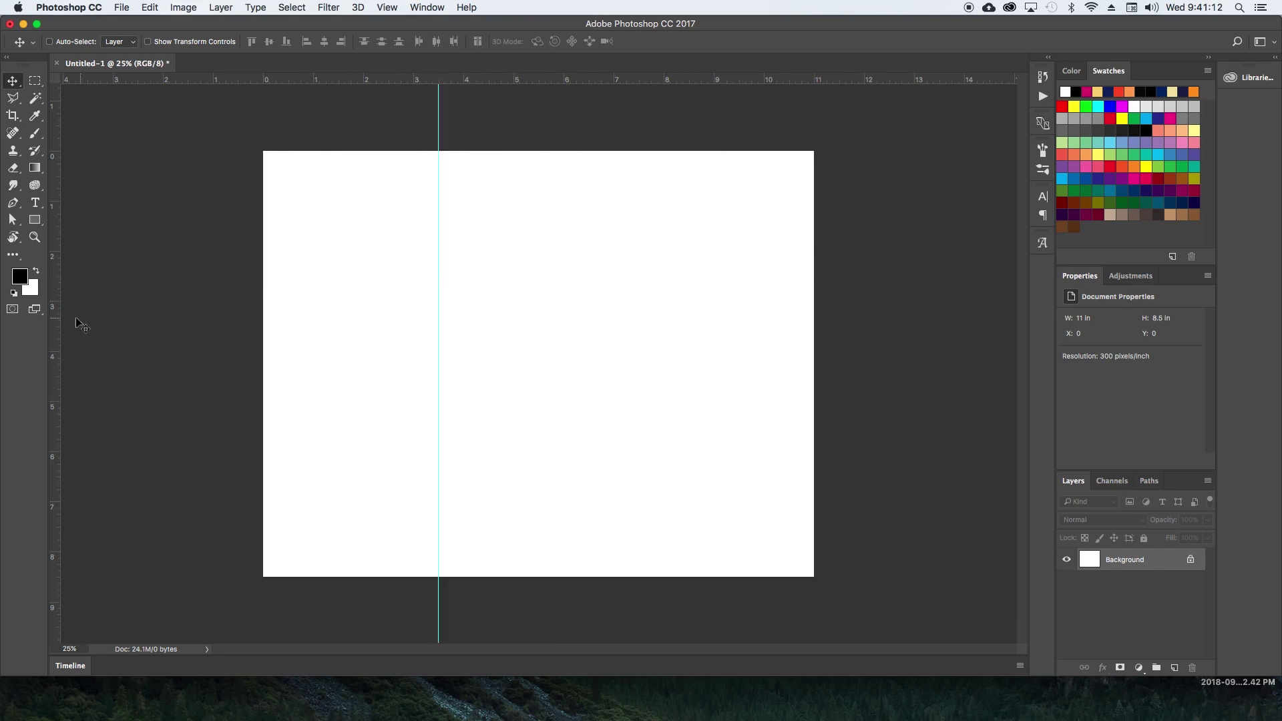
{"action": "left_click_drag", "start_coordinate": [56, 321], "coordinate": [641, 303]}
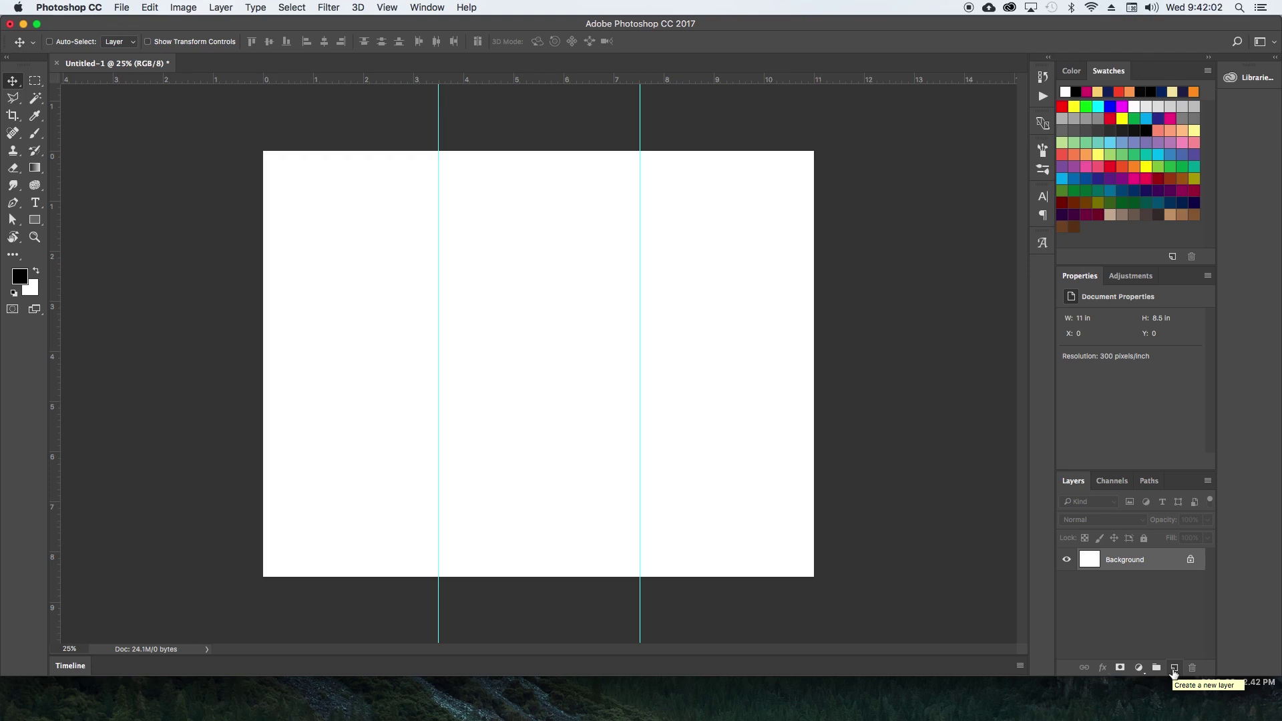
Try to copy the surfer-in-a-wave photo from the Honolulu note in Notes and paste it into the Photoshop document.
{"action": "mouse_move", "coordinate": [764, 720]}
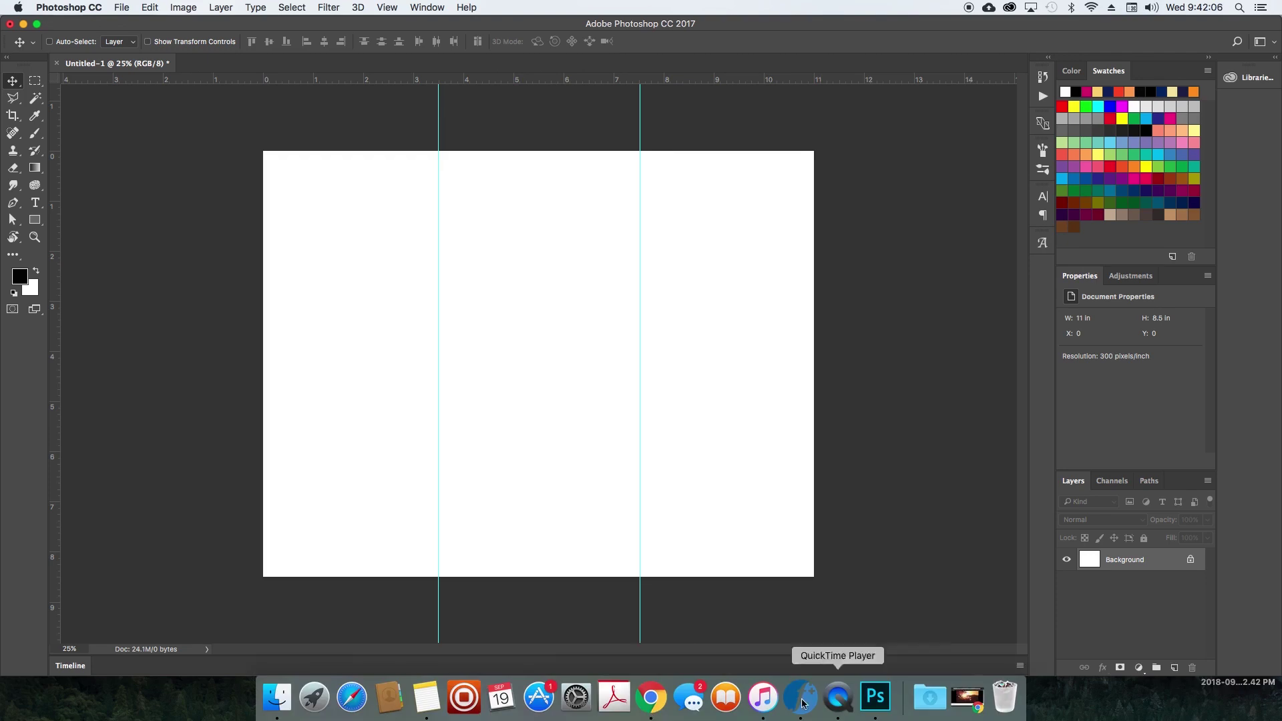
{"action": "left_click", "coordinate": [423, 700]}
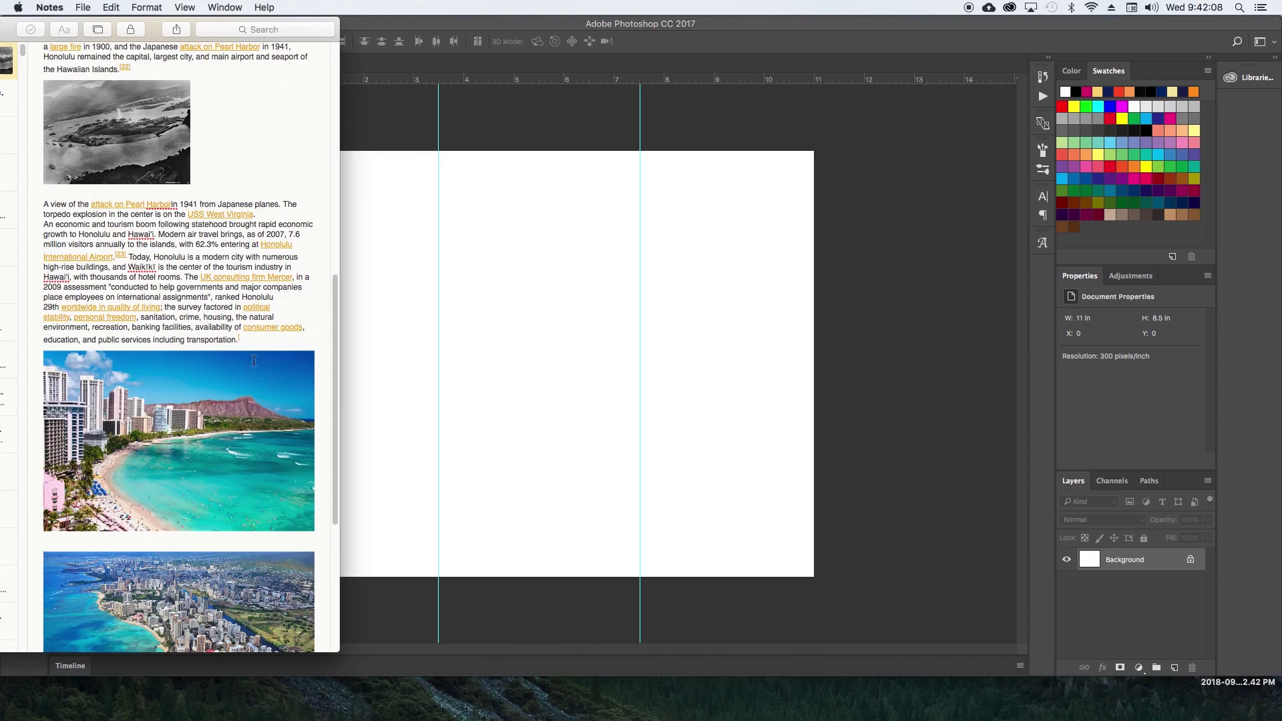
{"action": "scroll", "coordinate": [254, 361], "scroll_direction": "down", "scroll_amount": 5}
{"action": "scroll", "coordinate": [244, 468], "scroll_direction": "down", "scroll_amount": 2}
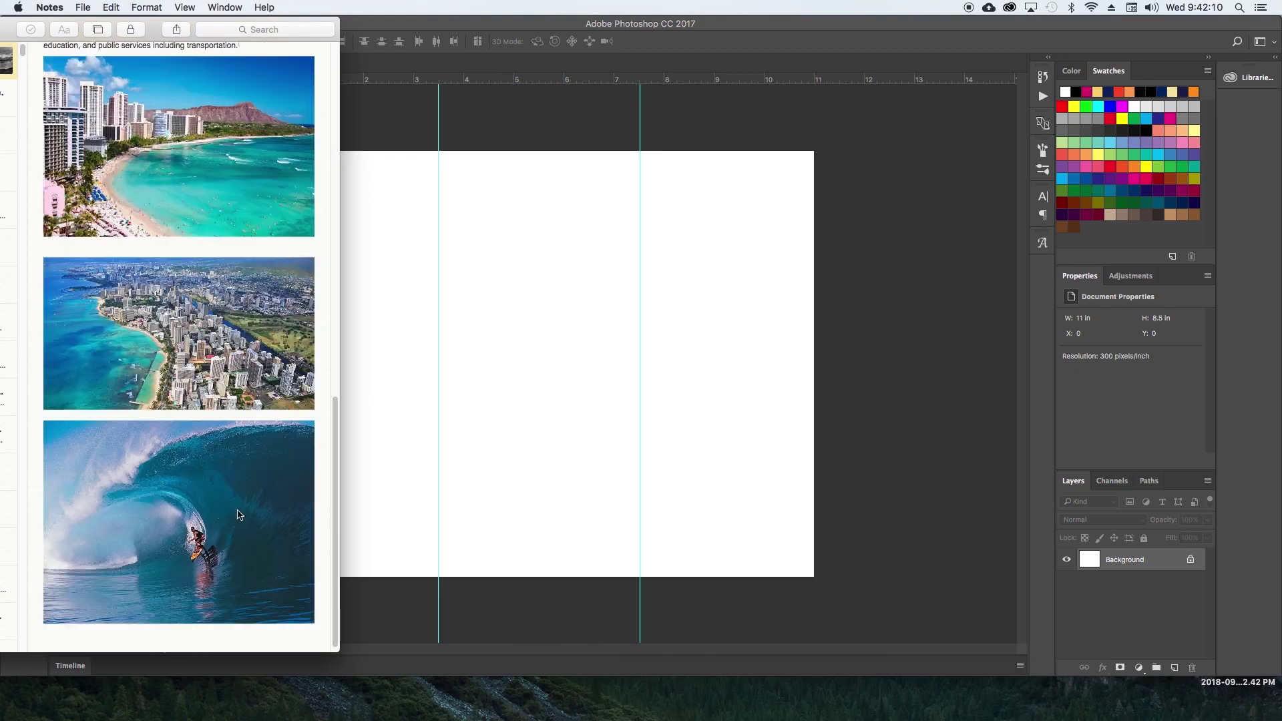
{"action": "right_click", "coordinate": [242, 551]}
{"action": "left_click", "coordinate": [191, 558]}
{"action": "left_click", "coordinate": [171, 529]}
{"action": "right_click", "coordinate": [179, 530]}
{"action": "mouse_move", "coordinate": [218, 542]}
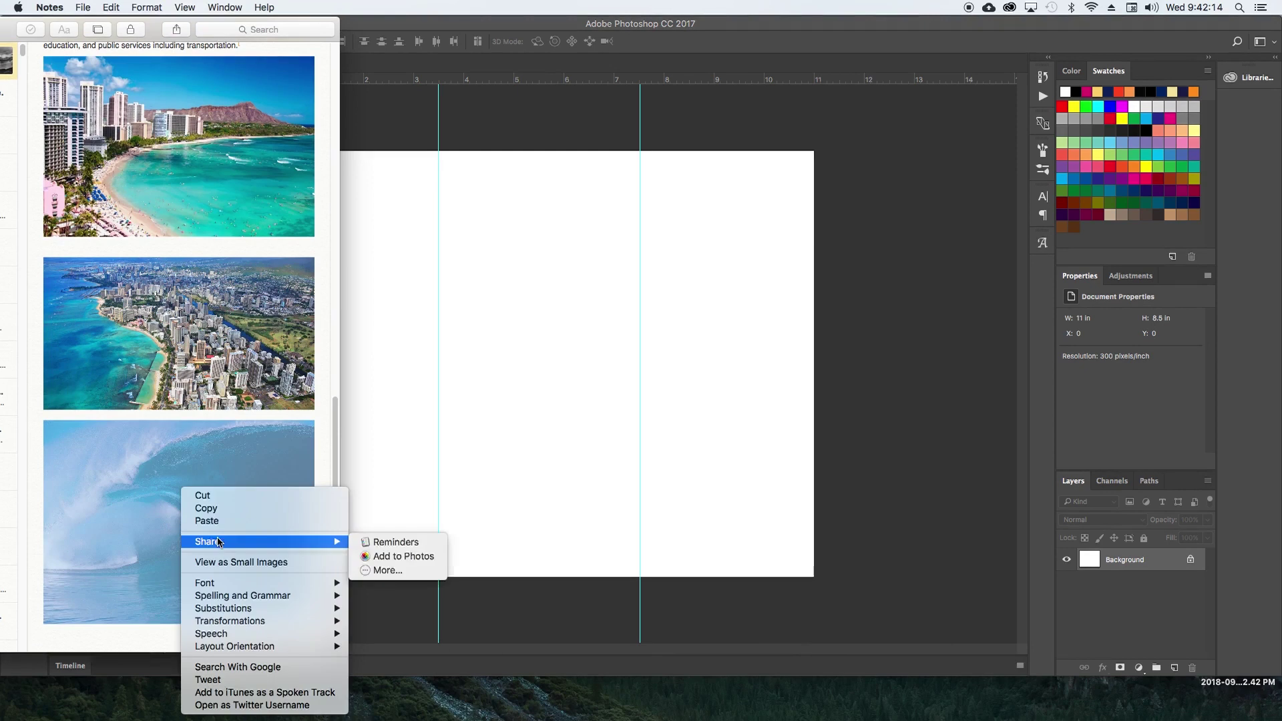
{"action": "left_click", "coordinate": [795, 438]}
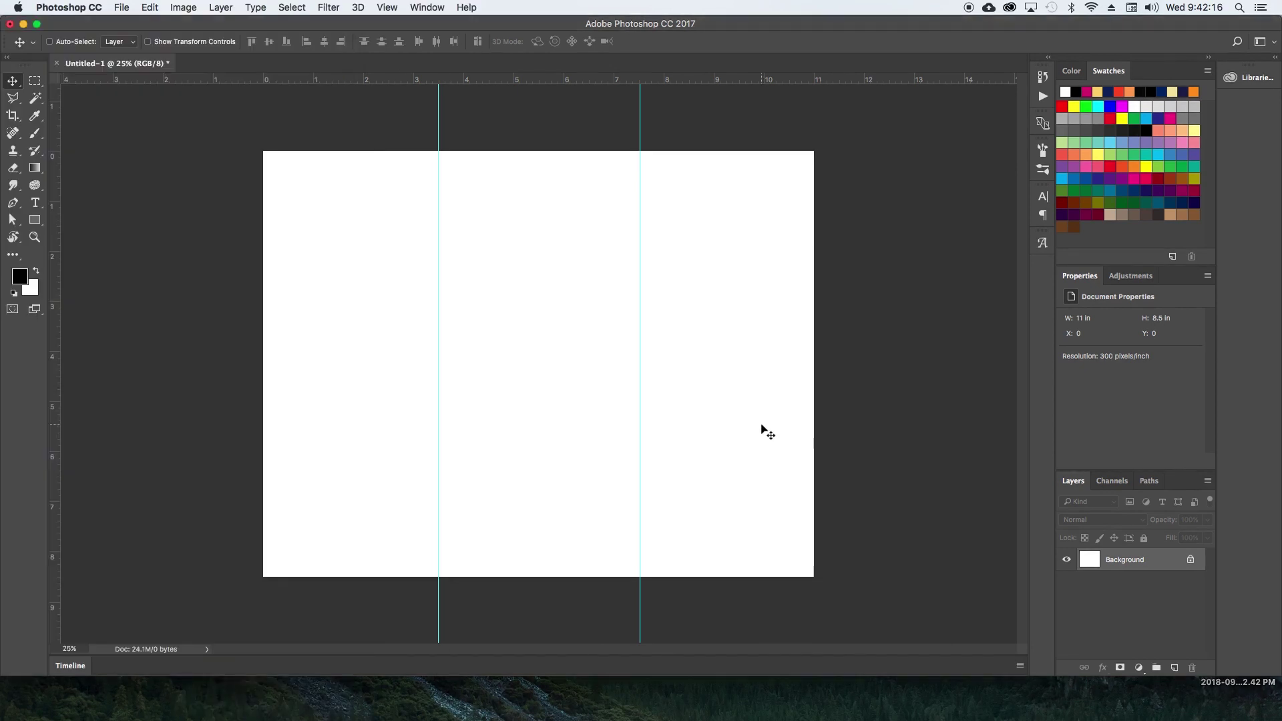
{"action": "key", "text": "super"}
{"action": "left_click", "coordinate": [150, 7]}
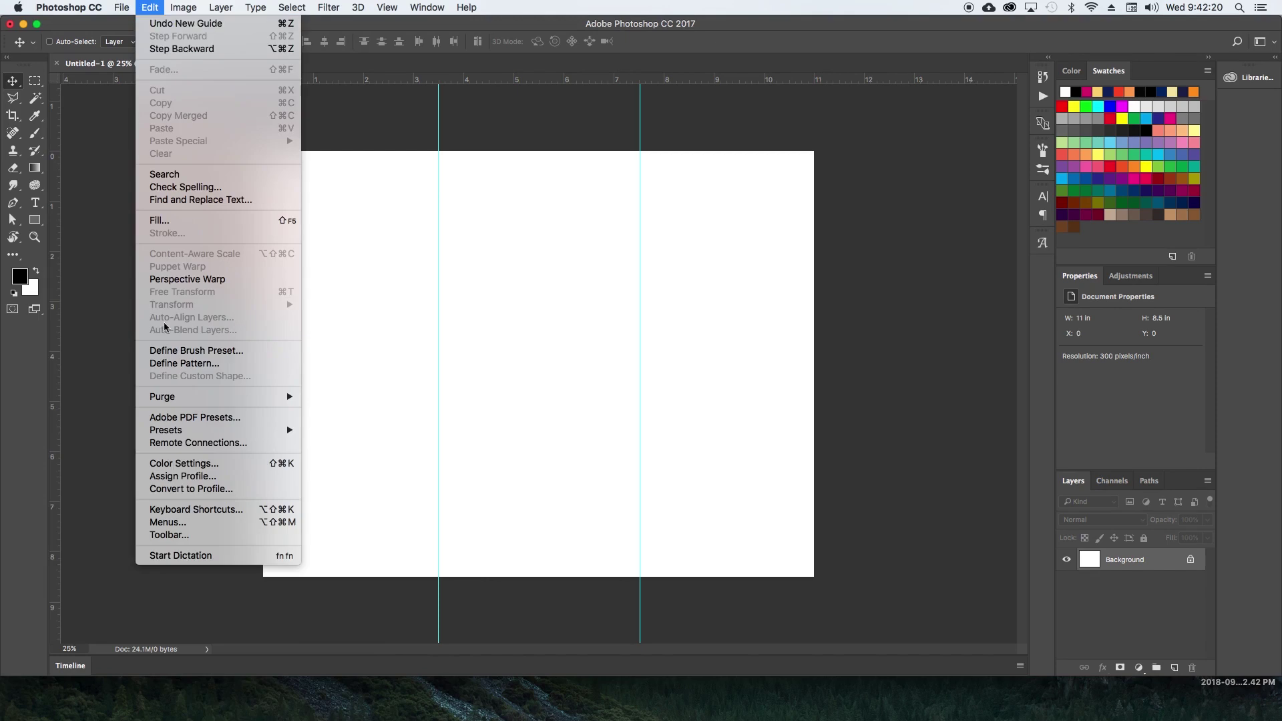
{"action": "left_click", "coordinate": [521, 300]}
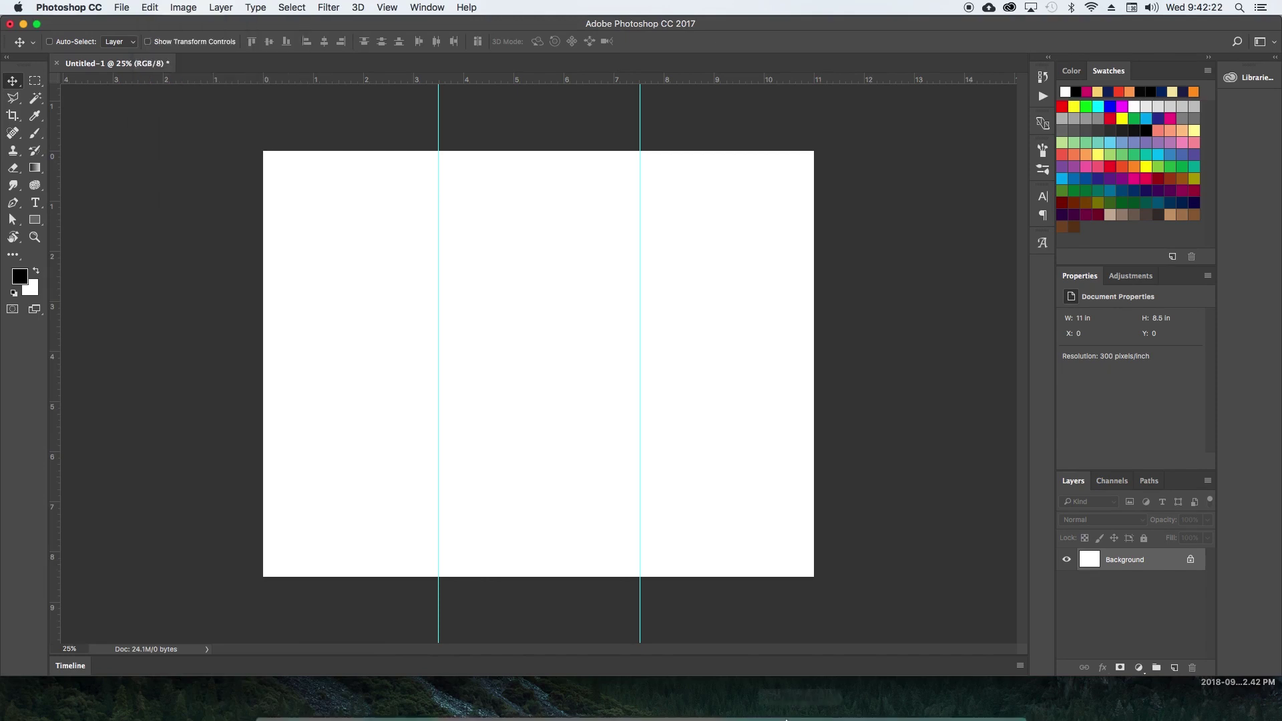
Copy the photo of two women with a surfboard from the hawaii surfing image results in Chrome and paste it into the Photoshop document.
{"action": "left_click", "coordinate": [651, 699]}
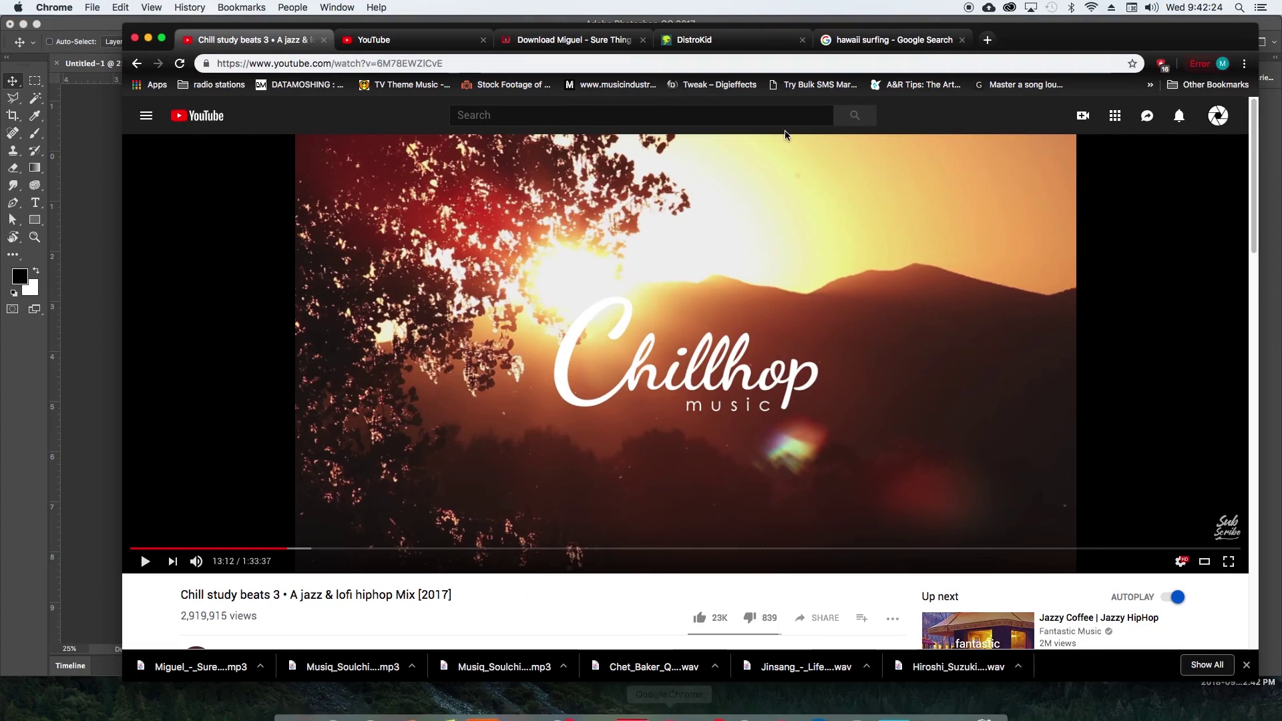
{"action": "left_click", "coordinate": [986, 42]}
{"action": "left_click", "coordinate": [894, 40]}
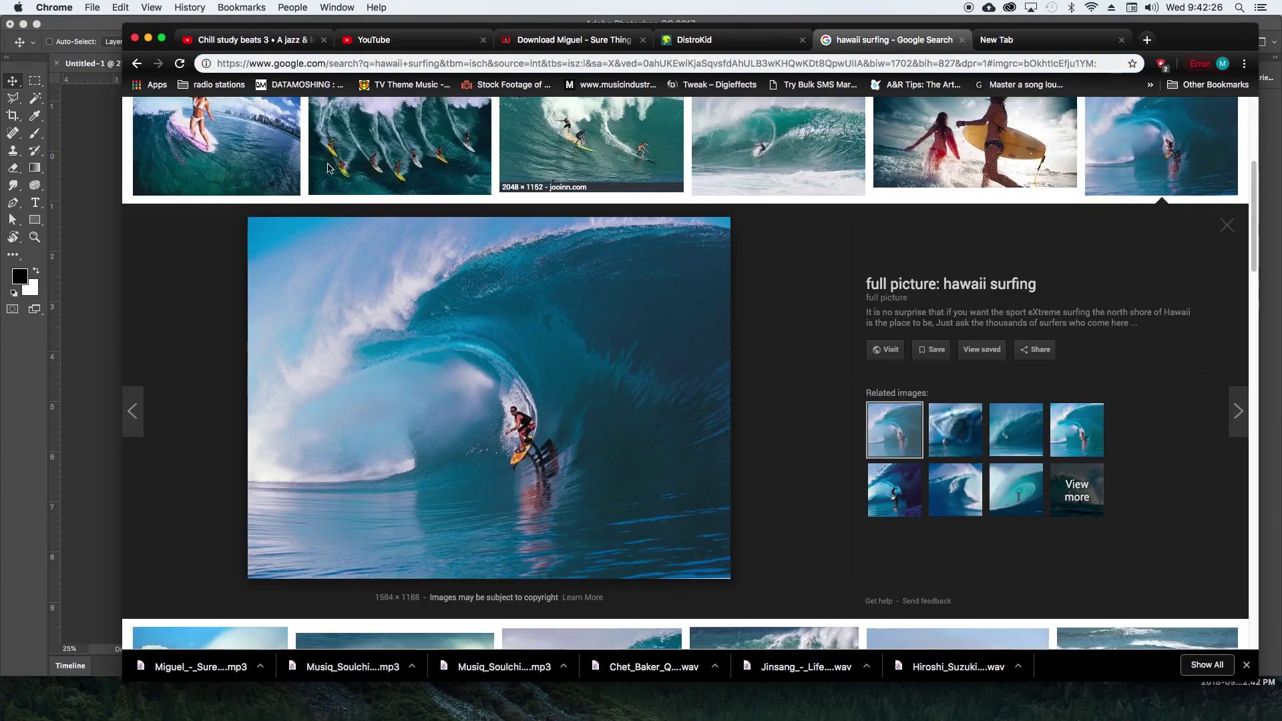
{"action": "scroll", "coordinate": [996, 258], "scroll_direction": "up", "scroll_amount": 2}
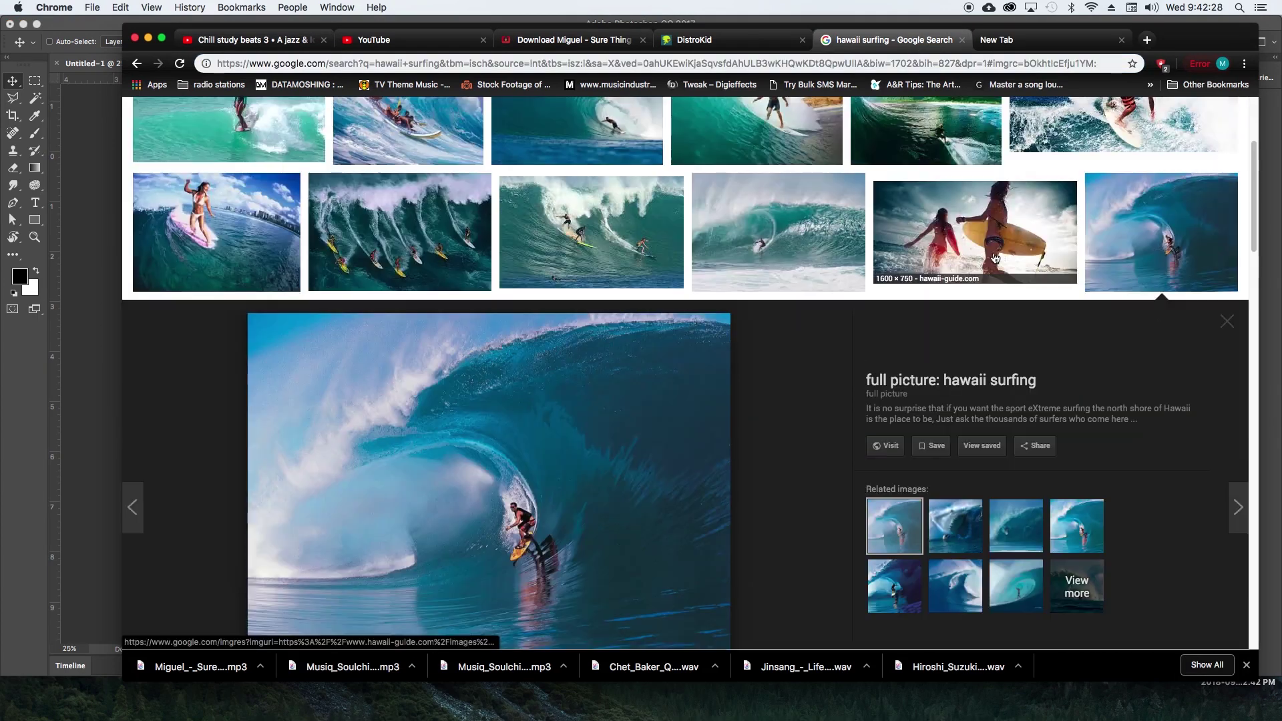
{"action": "left_click", "coordinate": [995, 258]}
{"action": "right_click", "coordinate": [496, 395]}
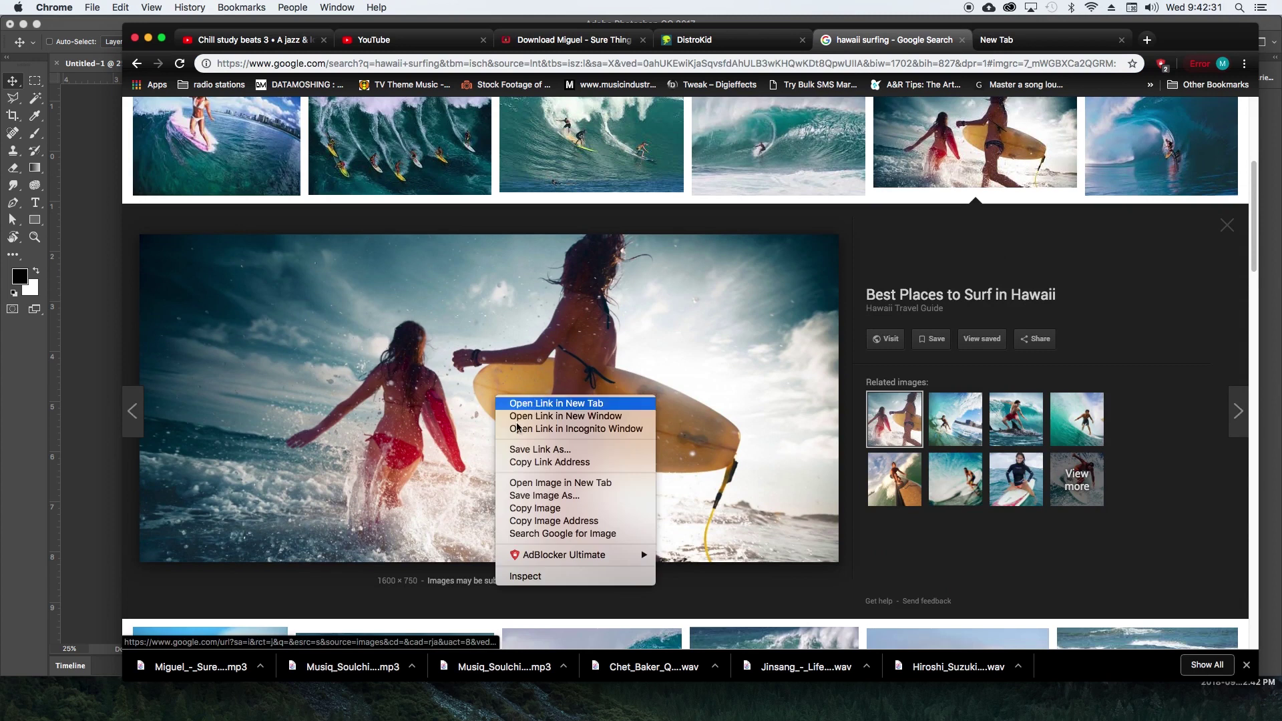
{"action": "left_click", "coordinate": [561, 509]}
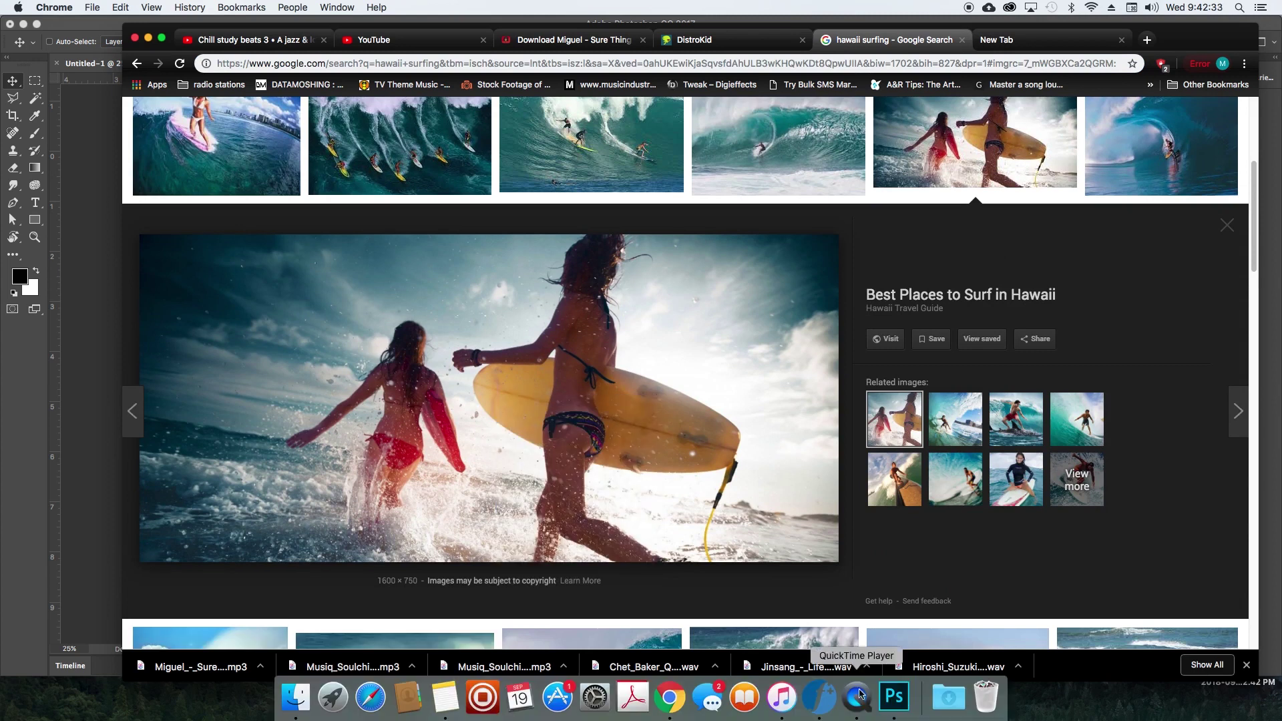
{"action": "left_click", "coordinate": [894, 696]}
{"action": "key", "text": "cmd+v"}
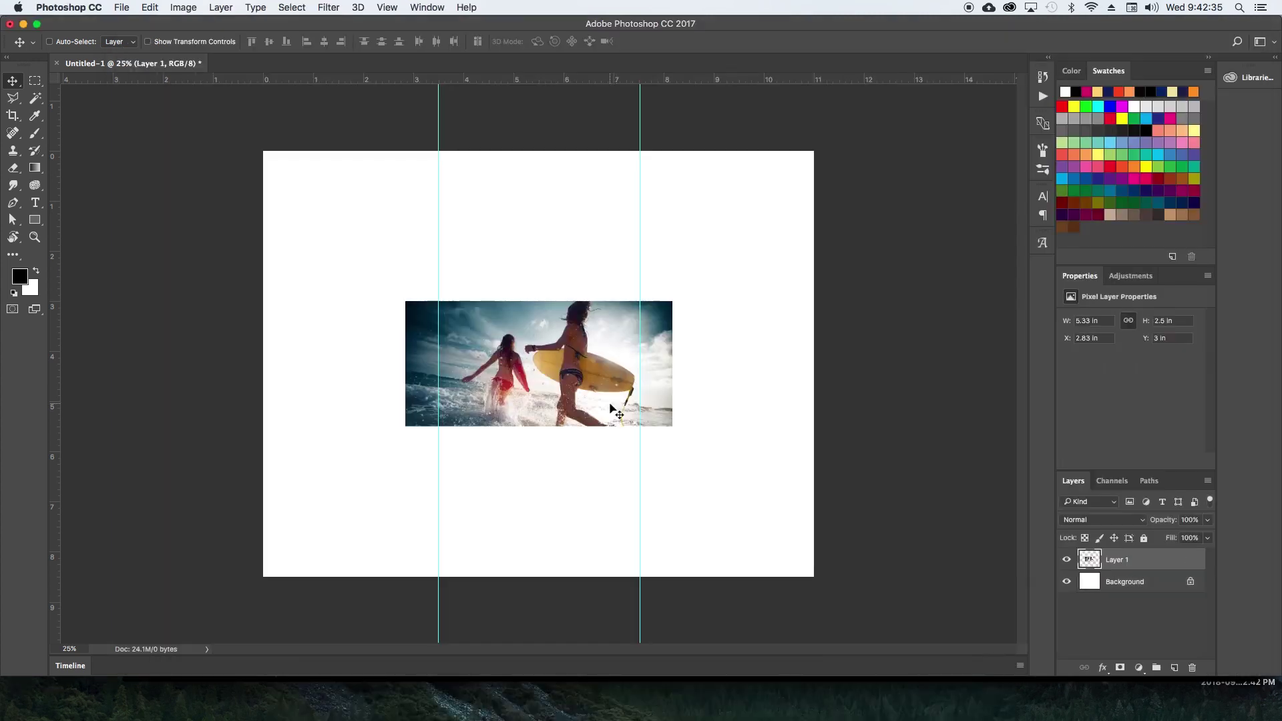
Enlarge the pasted photo to about 13.27 x 6.22 inches, aligned with the page's upper-left corner and covering its full width.
{"action": "key", "text": "super+t"}
{"action": "left_click_drag", "start_coordinate": [671, 426], "coordinate": [813, 492]}
{"action": "left_click_drag", "start_coordinate": [619, 334], "coordinate": [580, 279]}
{"action": "left_click_drag", "start_coordinate": [697, 336], "coordinate": [925, 511]}
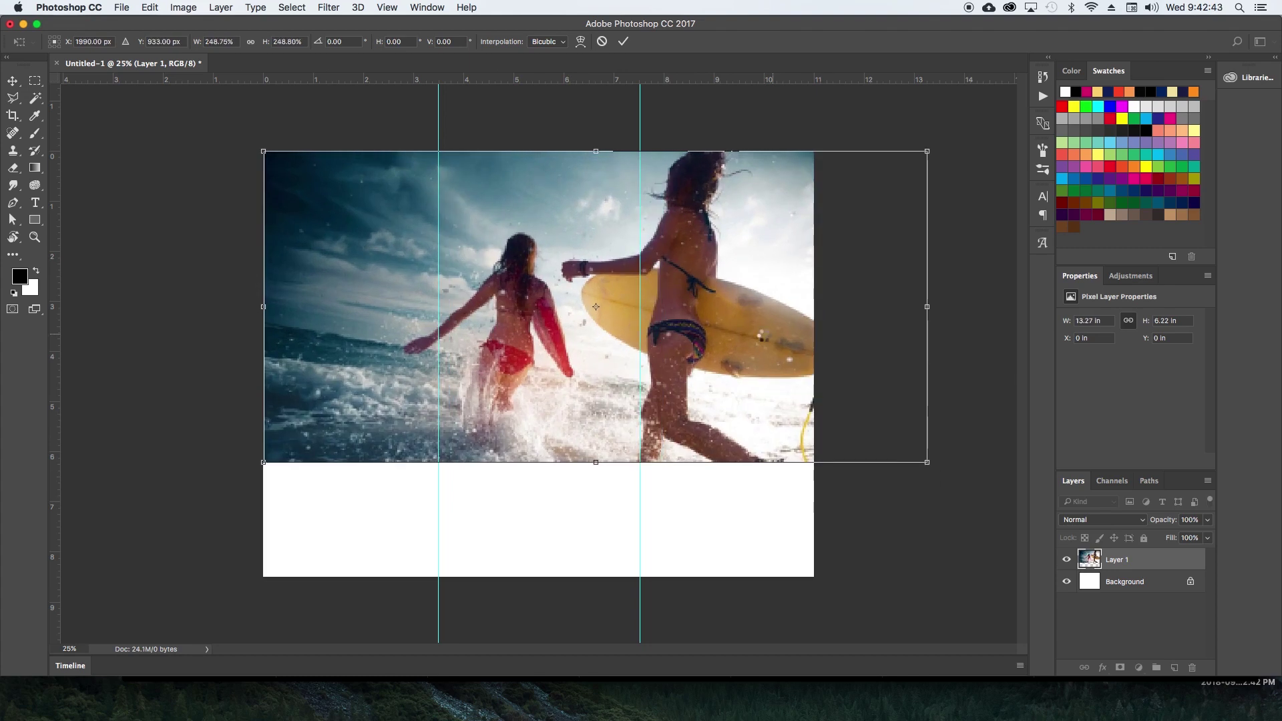
{"action": "key", "text": "Return"}
{"action": "left_click_drag", "start_coordinate": [719, 365], "coordinate": [719, 365]}
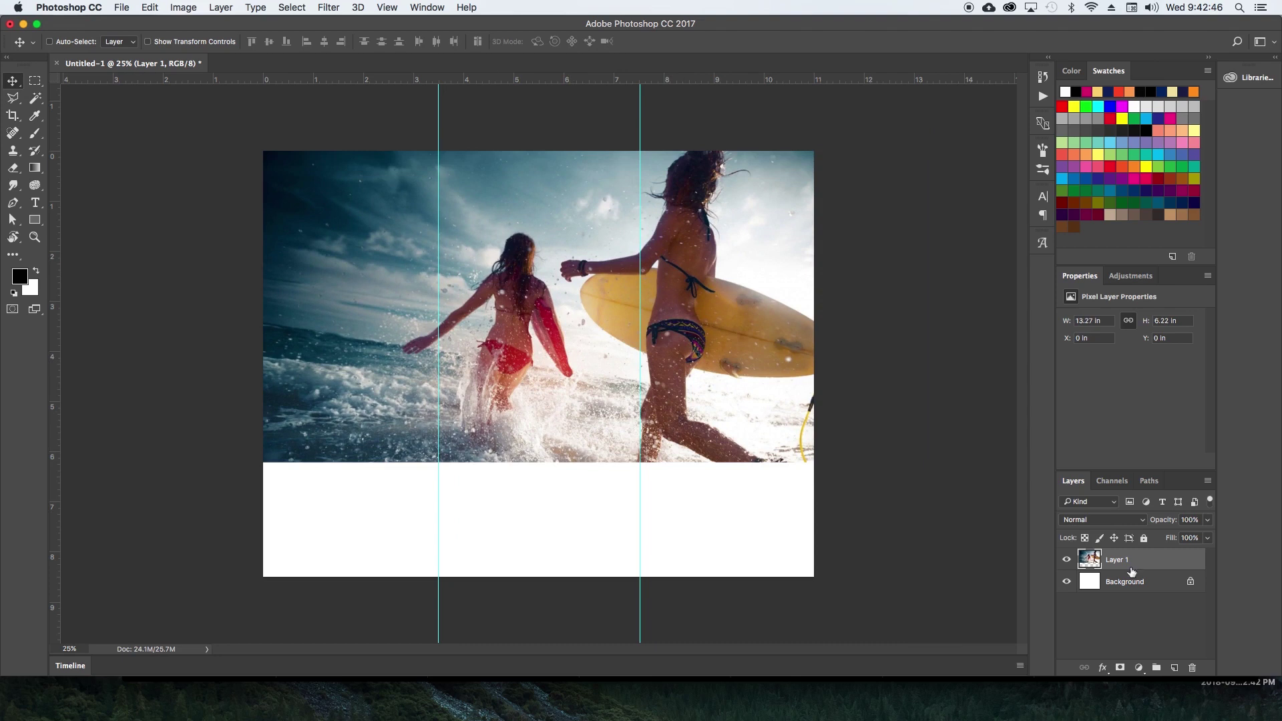
Add a layer mask to the photo and apply a vertical linear gradient that fades its lower part into the white background.
{"action": "left_click", "coordinate": [1121, 669]}
{"action": "key", "text": "g"}
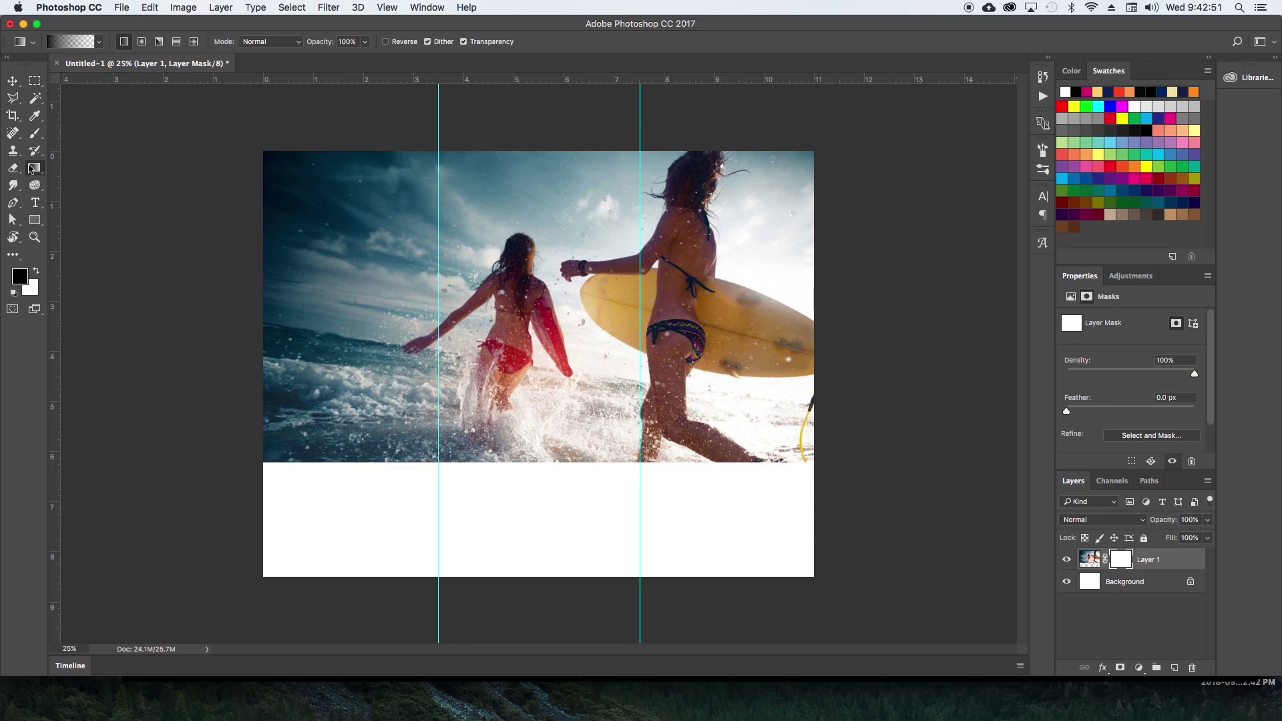
{"action": "left_click", "coordinate": [100, 44]}
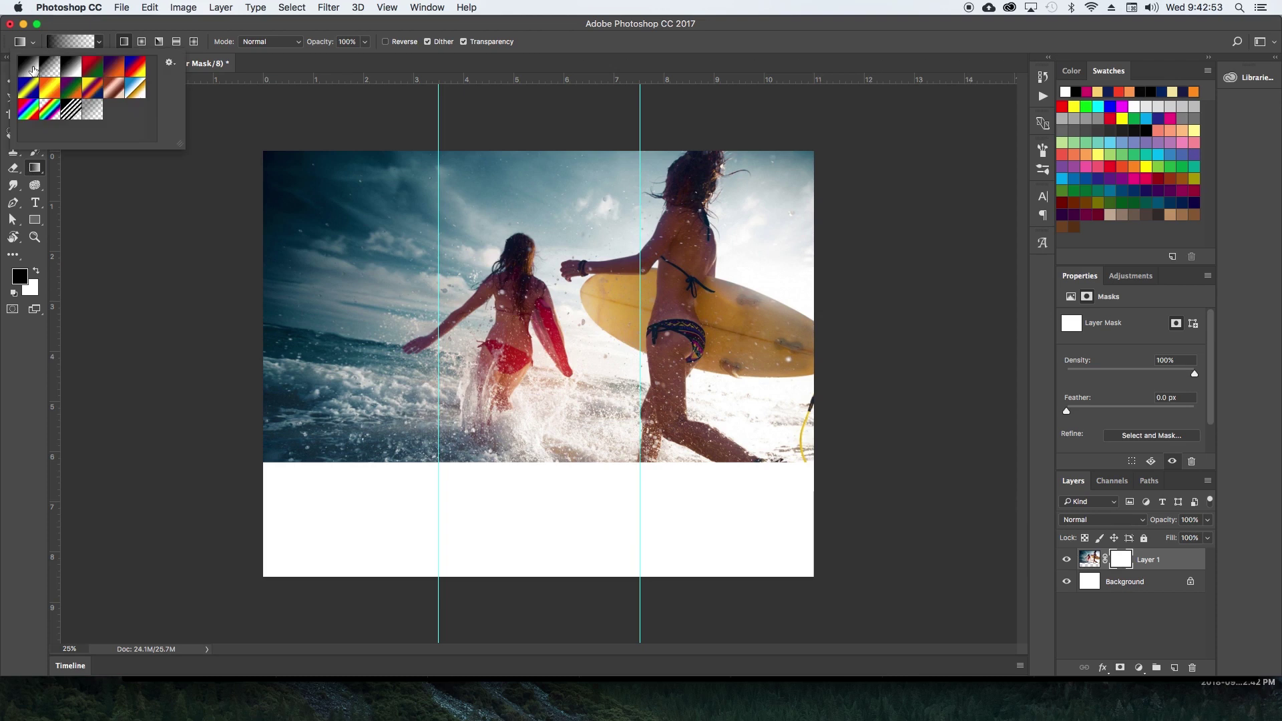
{"action": "left_click", "coordinate": [98, 42]}
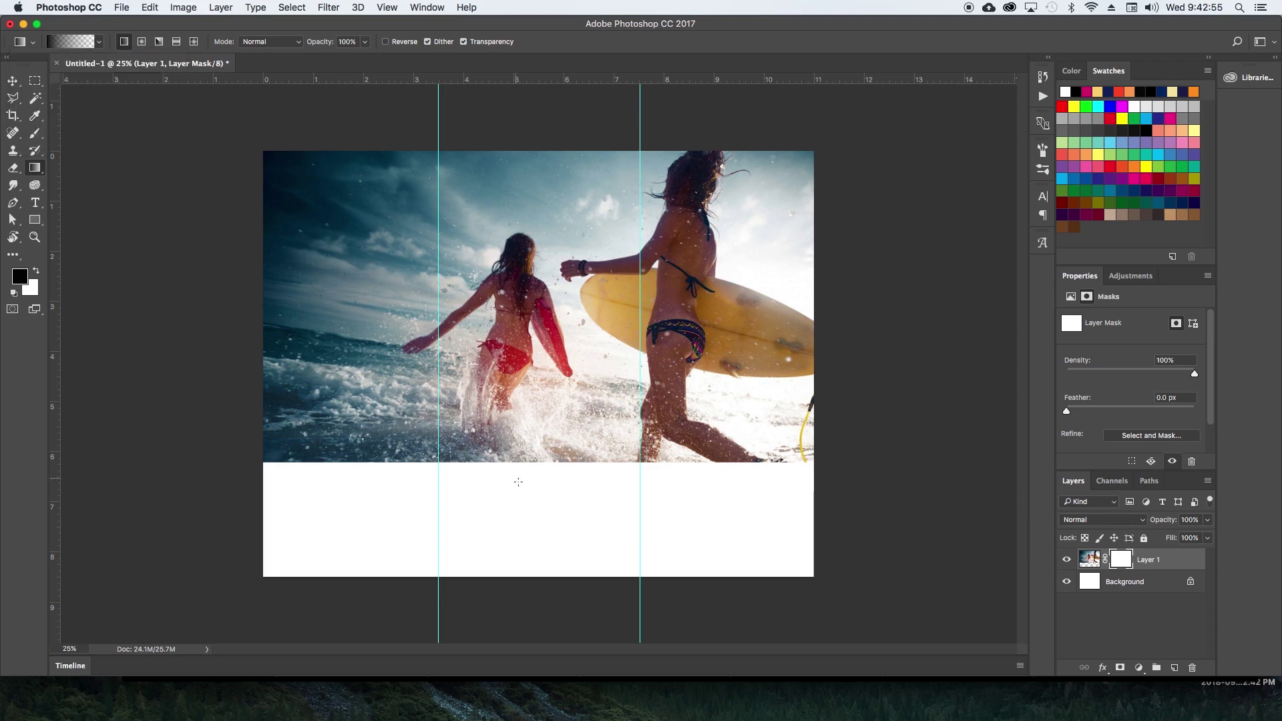
{"action": "left_click_drag", "start_coordinate": [556, 508], "coordinate": [560, 263]}
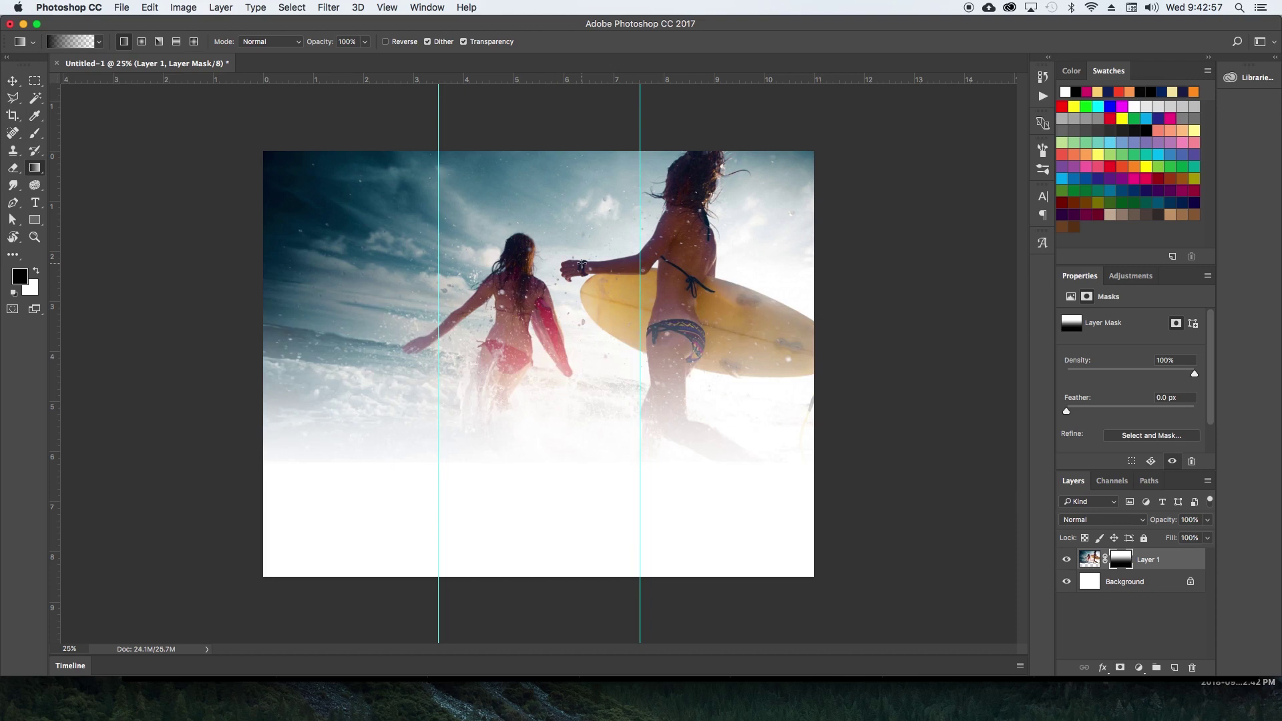
{"action": "key", "text": "v"}
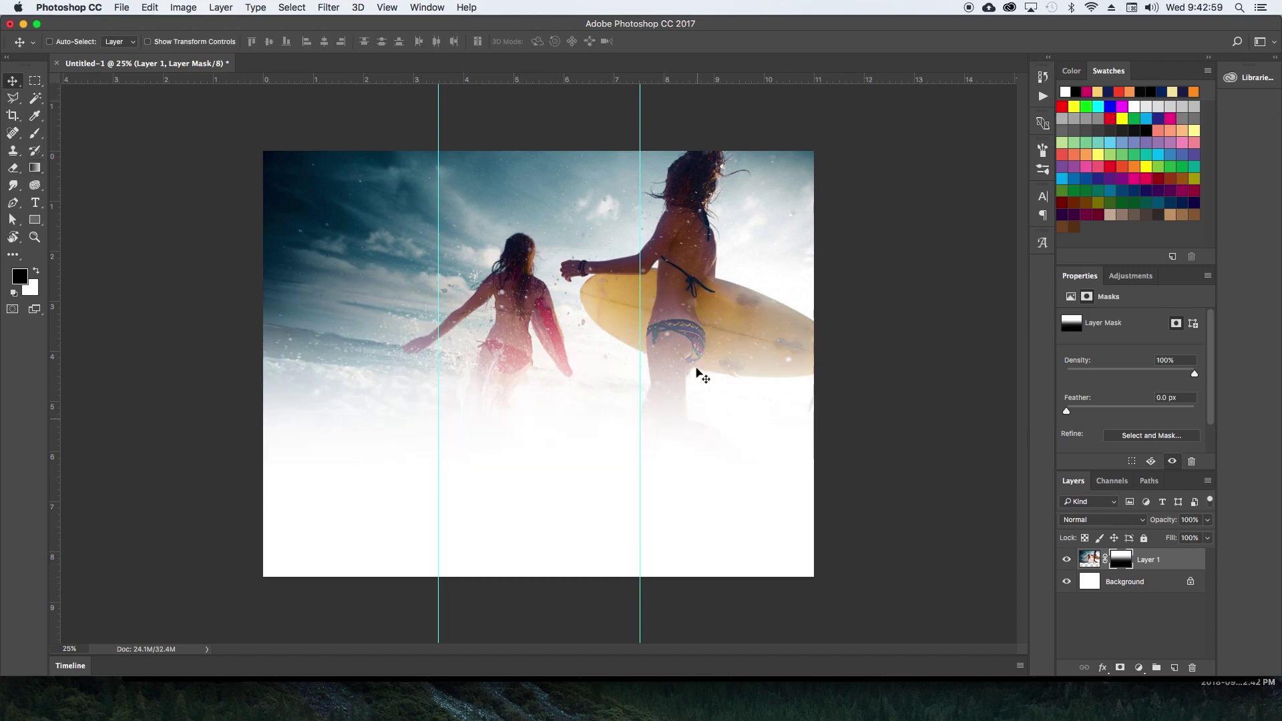
{"action": "left_click", "coordinate": [1094, 556]}
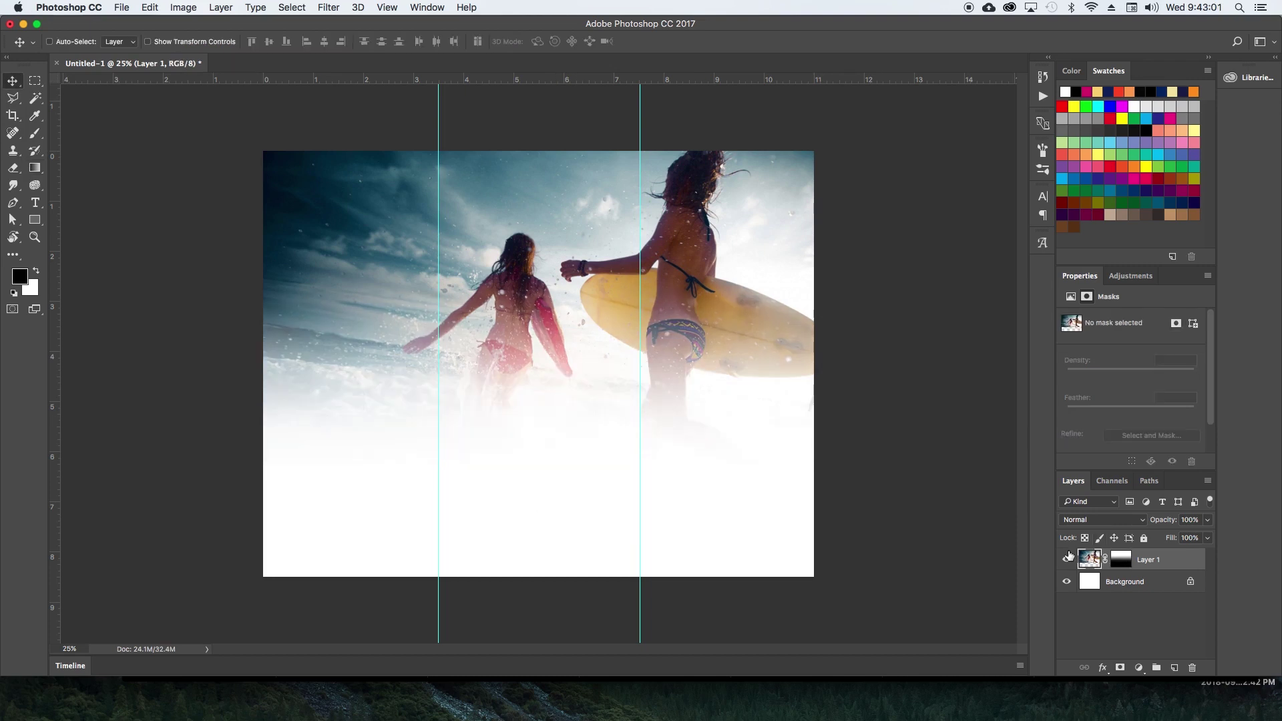
{"action": "left_click", "coordinate": [1114, 561]}
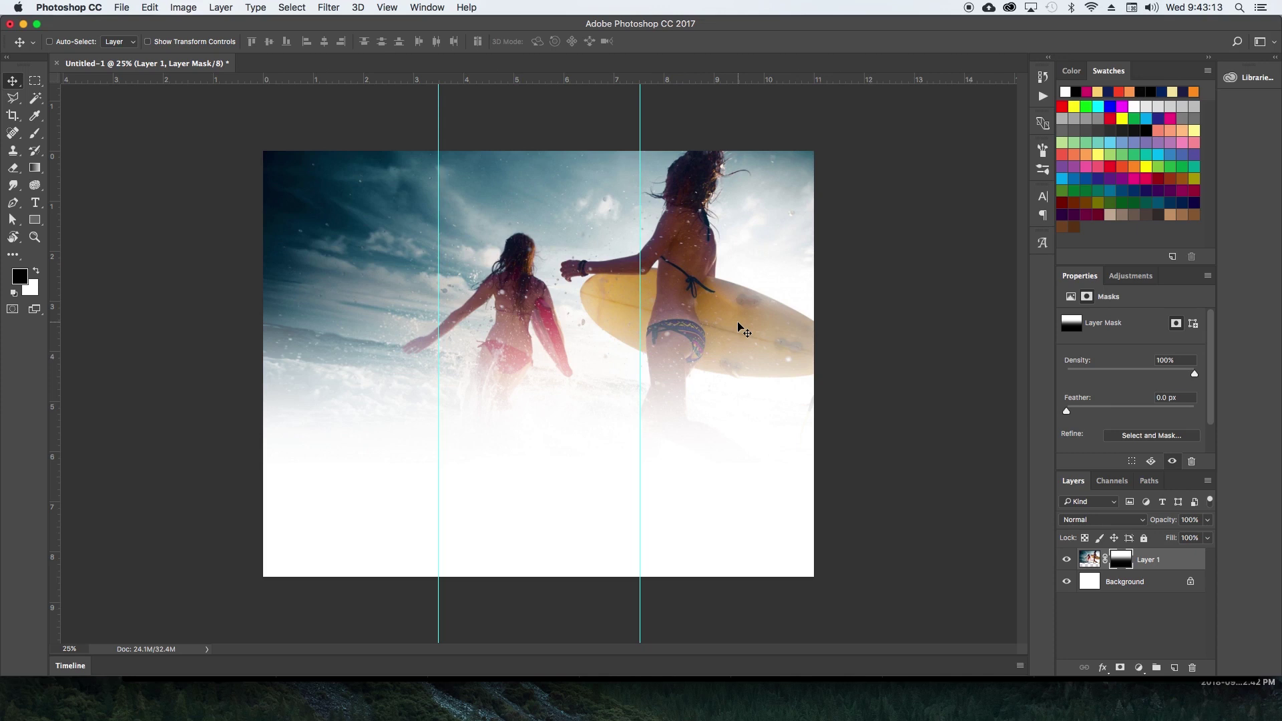
{"action": "left_click", "coordinate": [1174, 588]}
{"action": "left_click", "coordinate": [1178, 560]}
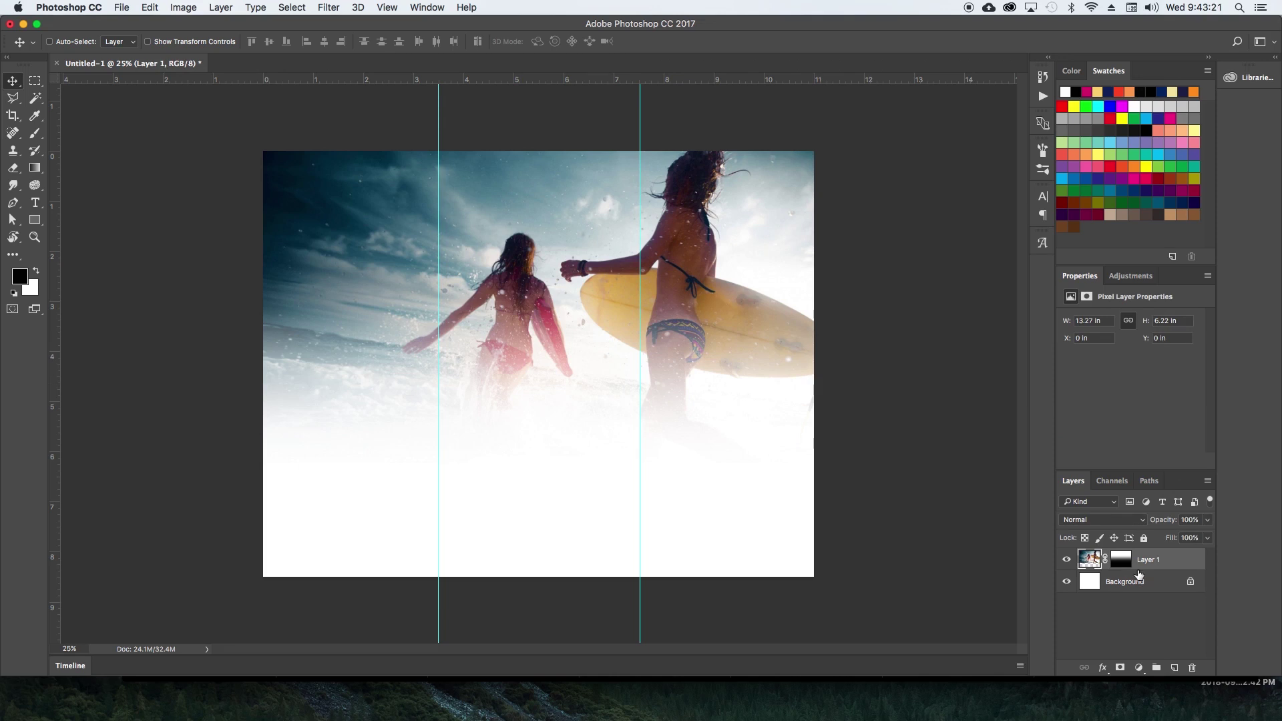
Try filling the Background layer with the Pure Cyan swatch.
{"action": "left_click", "coordinate": [1142, 591]}
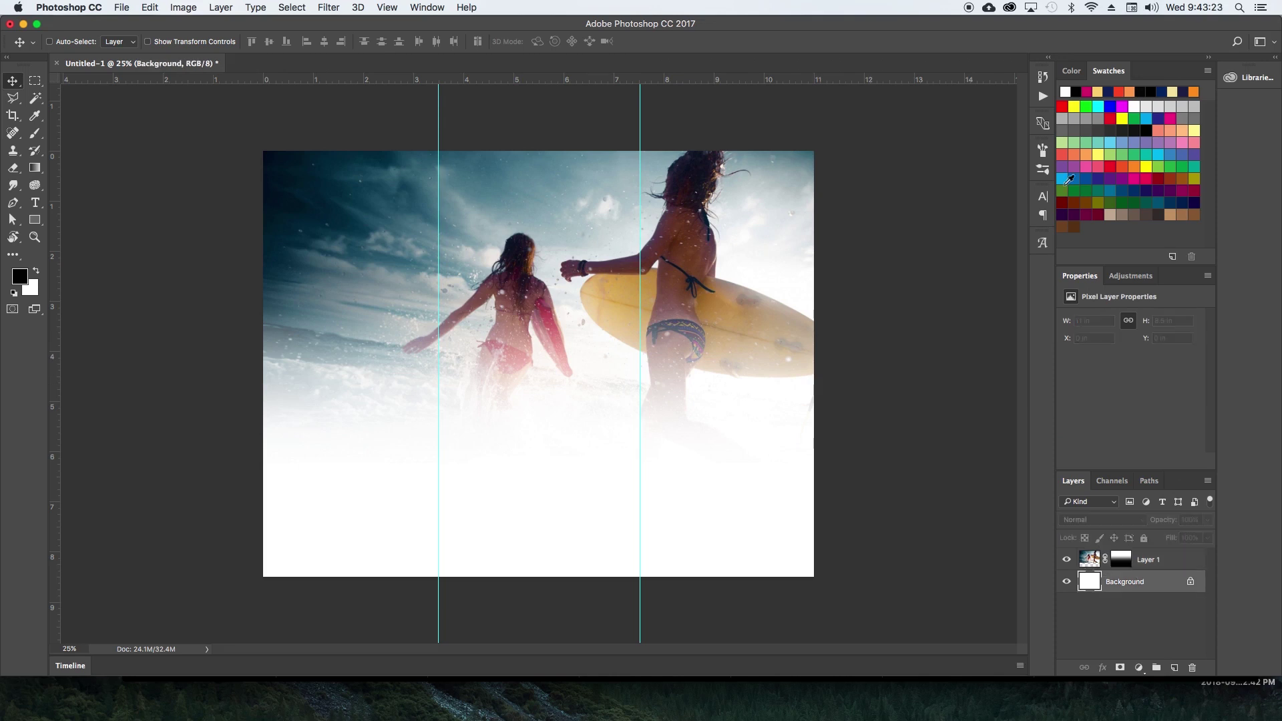
{"action": "left_click", "coordinate": [1061, 180]}
{"action": "key", "text": "x"}
{"action": "key", "text": "super+BackSpace"}
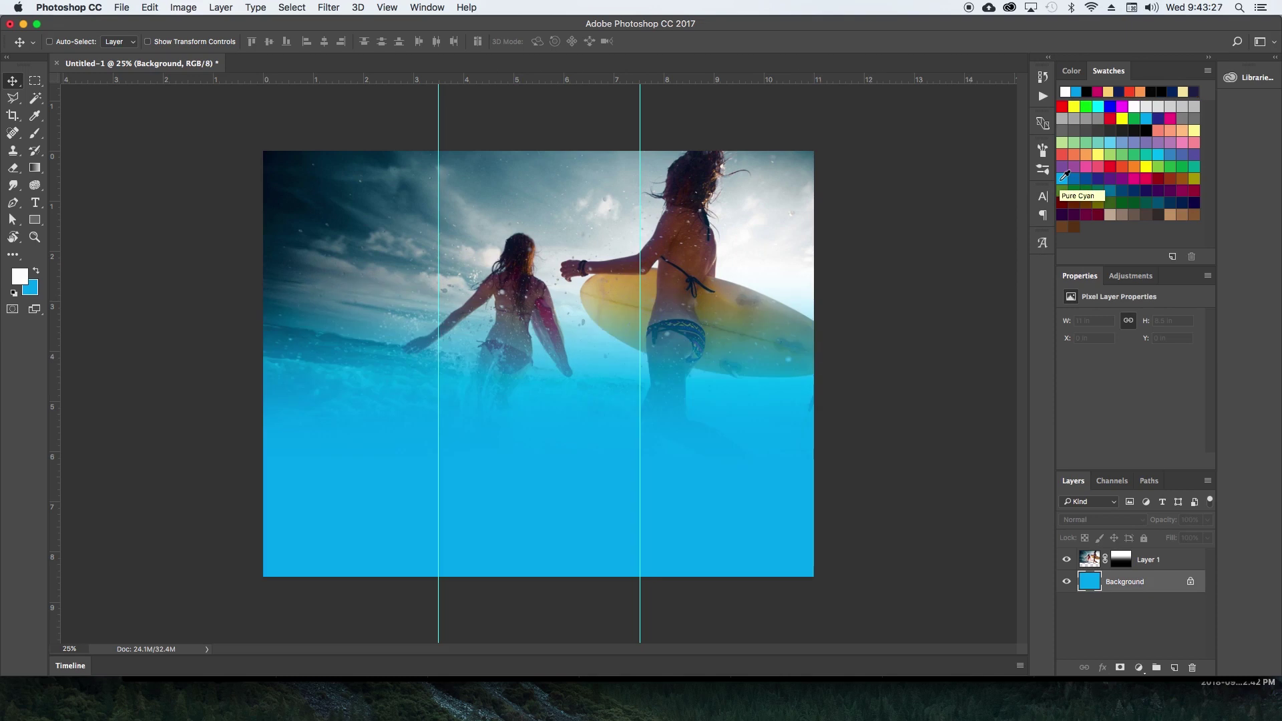
Try refilling the Background layer with a dark violet-blue swatch.
{"action": "key", "text": "x"}
{"action": "left_click", "coordinate": [1100, 169], "text": "super"}
{"action": "key", "text": "super+BackSpace"}
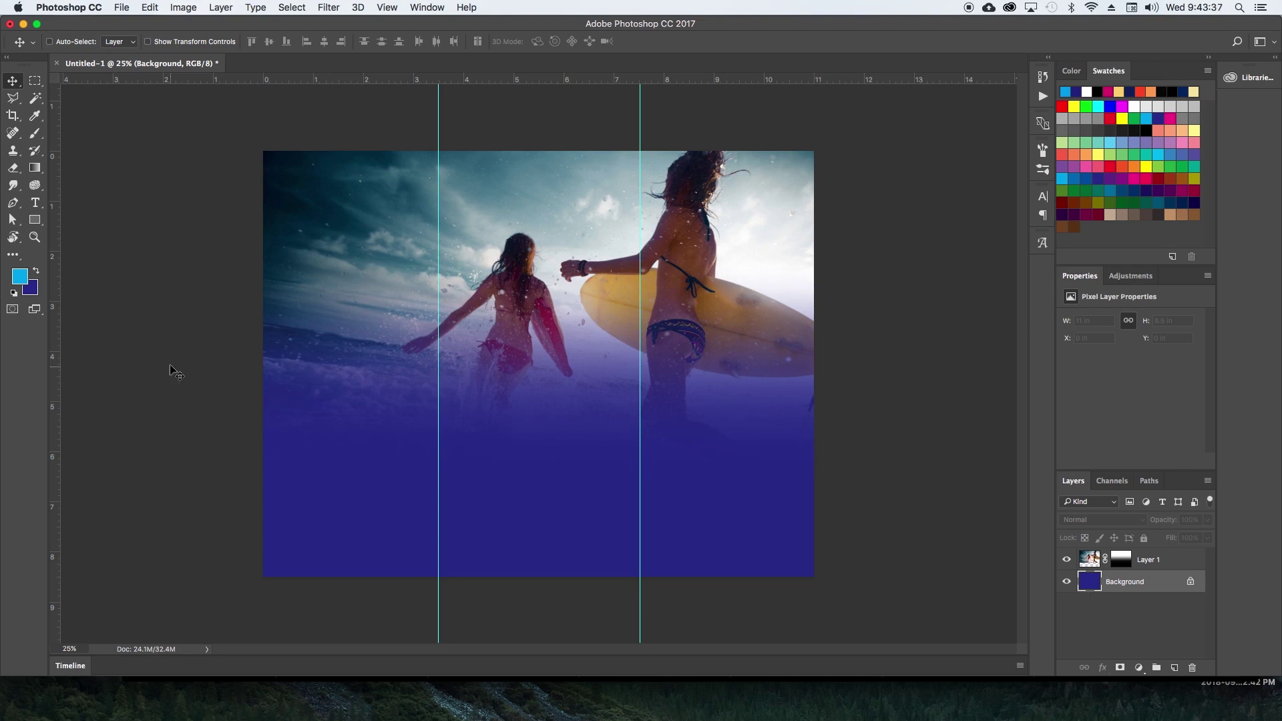
Fill the Background layer with a dark navy blue swatch using the Paint Bucket tool.
{"action": "left_click", "coordinate": [35, 151]}
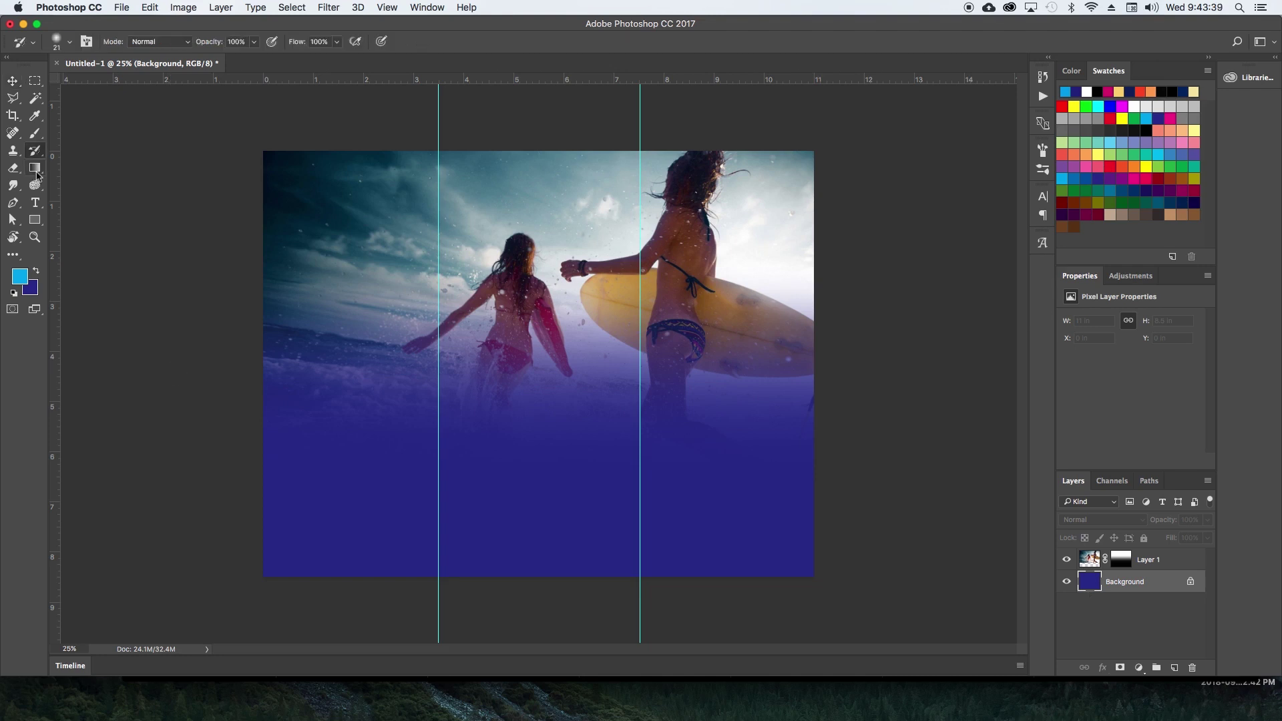
{"action": "left_click", "coordinate": [37, 174]}
{"action": "left_click", "coordinate": [97, 179]}
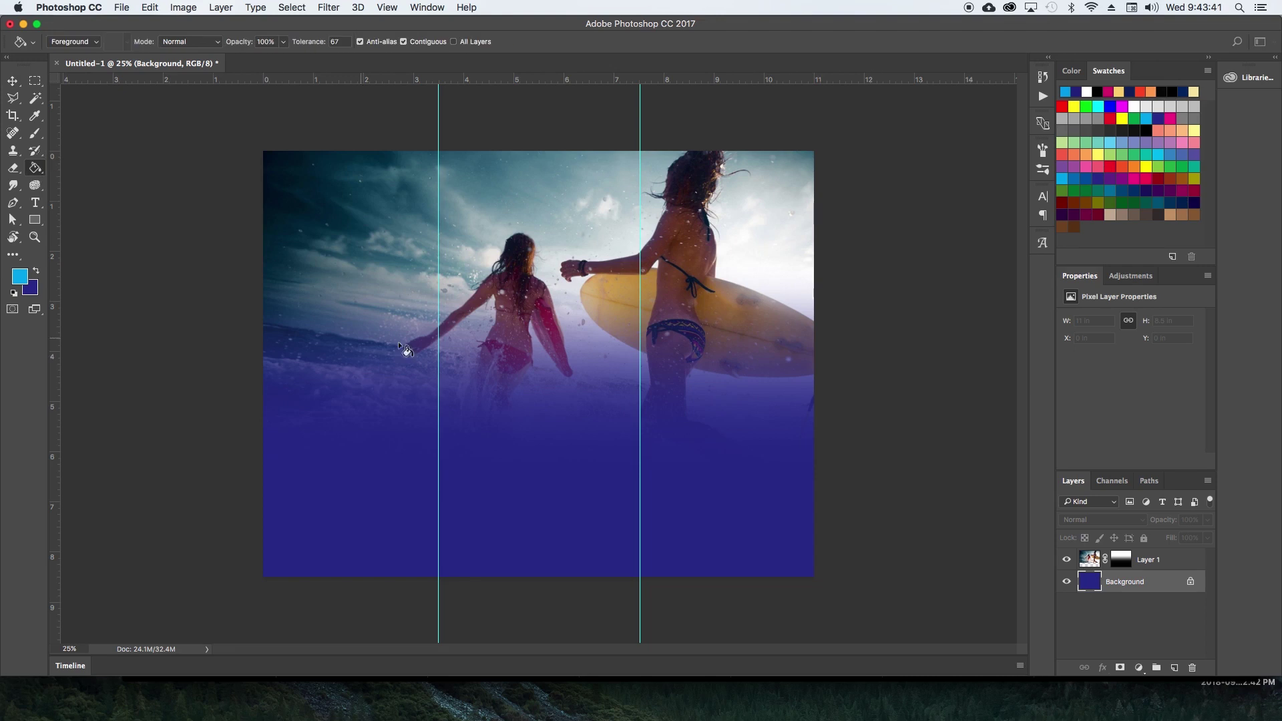
{"action": "left_click", "coordinate": [1134, 192]}
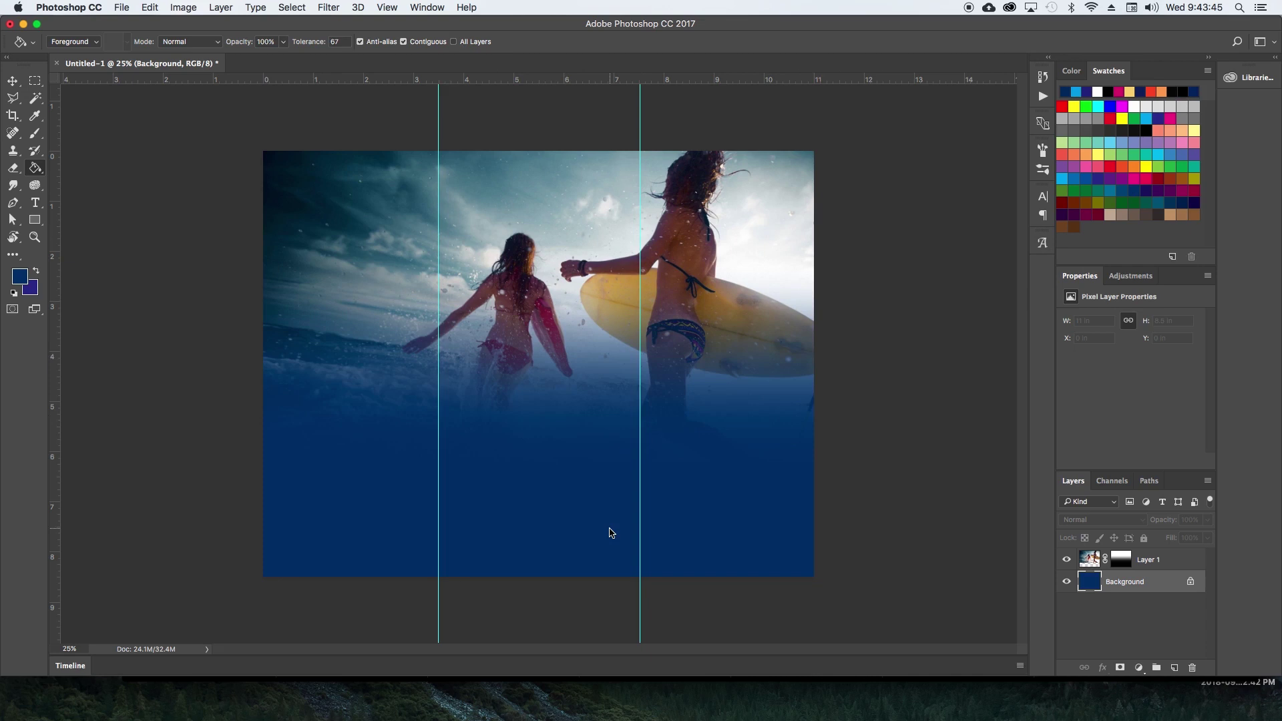
{"action": "key", "text": "v"}
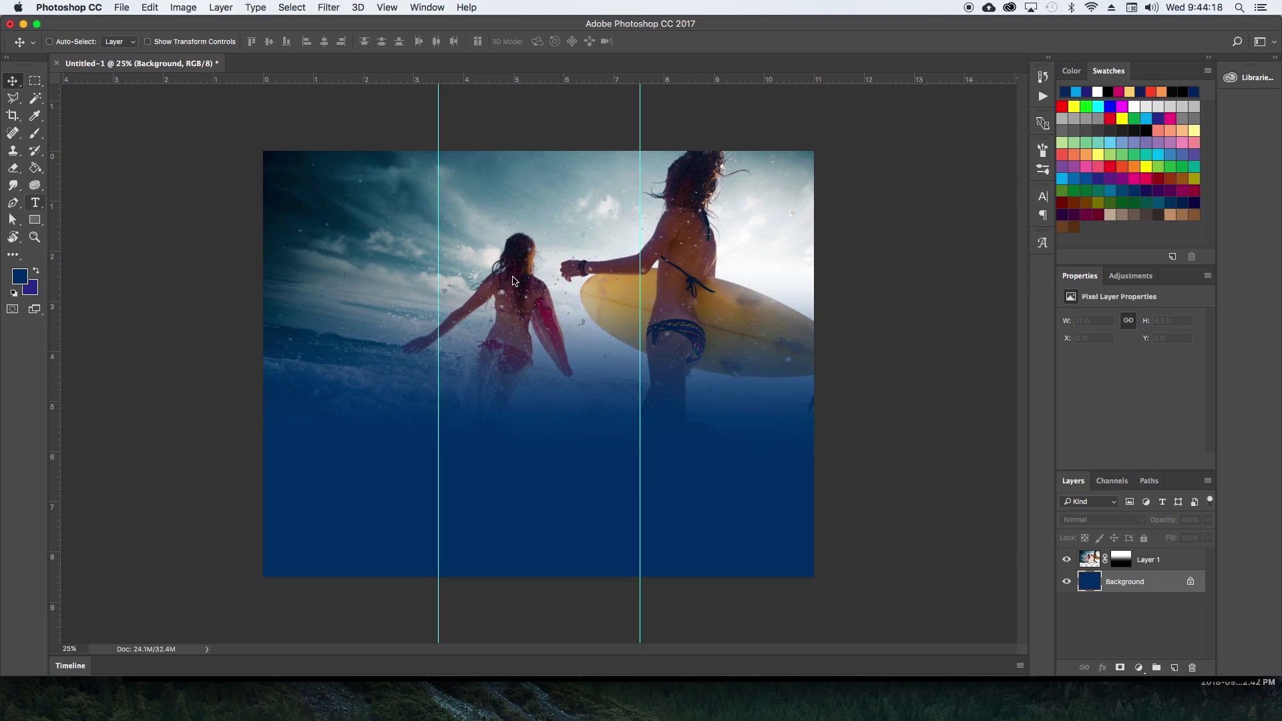
Add white, centred text reading VISIT and HAWAII on two lines in the lower part of the third column.
{"action": "key", "text": "t"}
{"action": "key", "text": "d"}
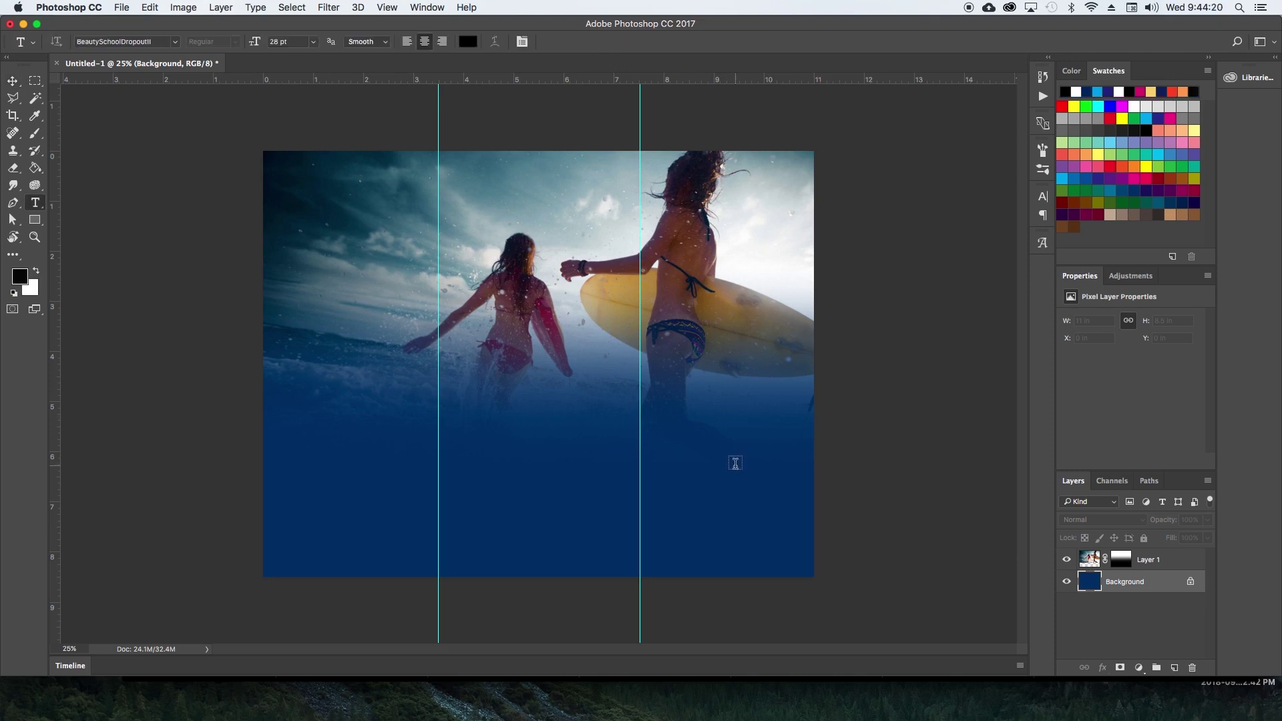
{"action": "key", "text": "x"}
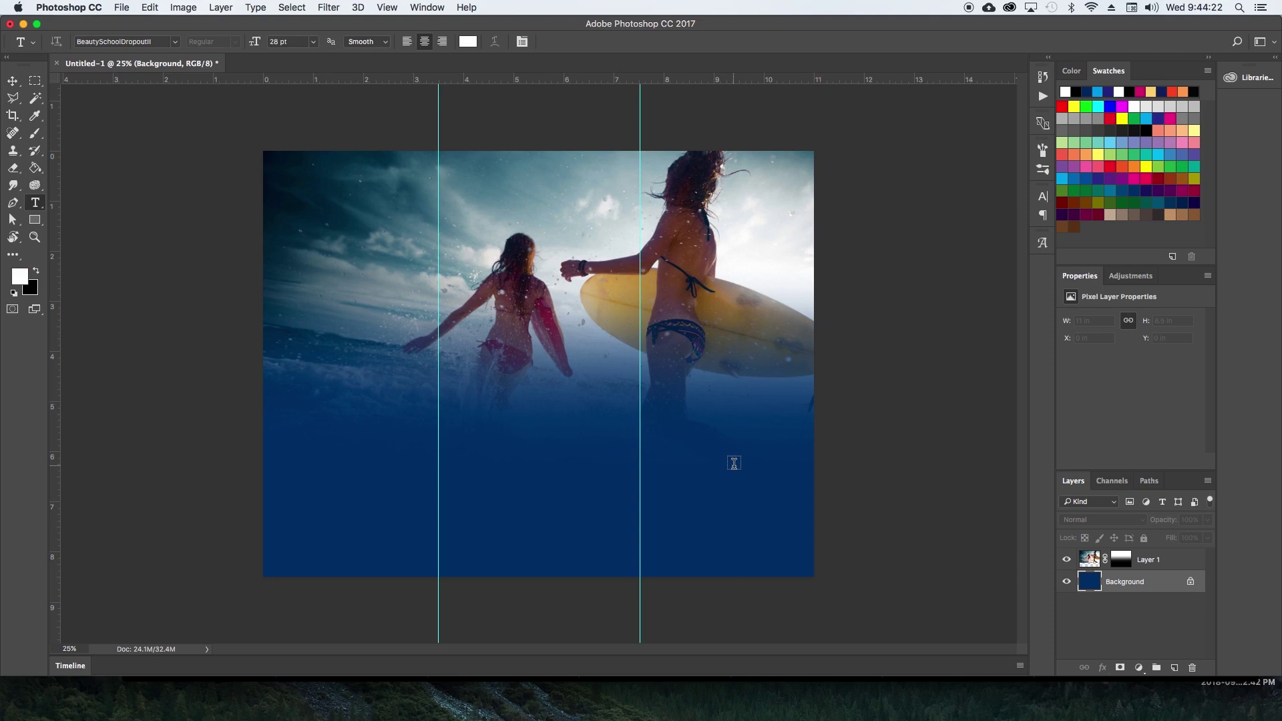
{"action": "left_click", "coordinate": [722, 463]}
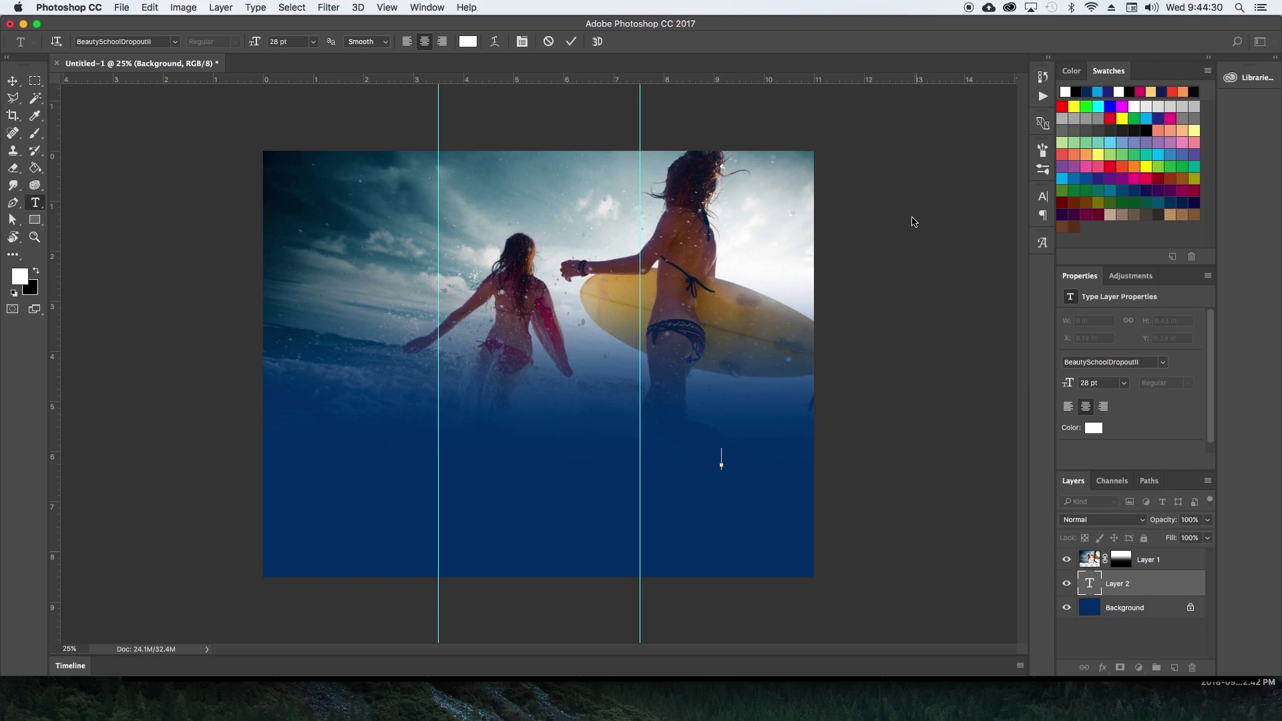
{"action": "type", "text": "VISIT"}
{"action": "key", "text": "Return"}
{"action": "type", "text": "HAWAII"}
Select the whole VISIT HAWAII text and set its leading to about 23.01 pt.
{"action": "key", "text": "super+a"}
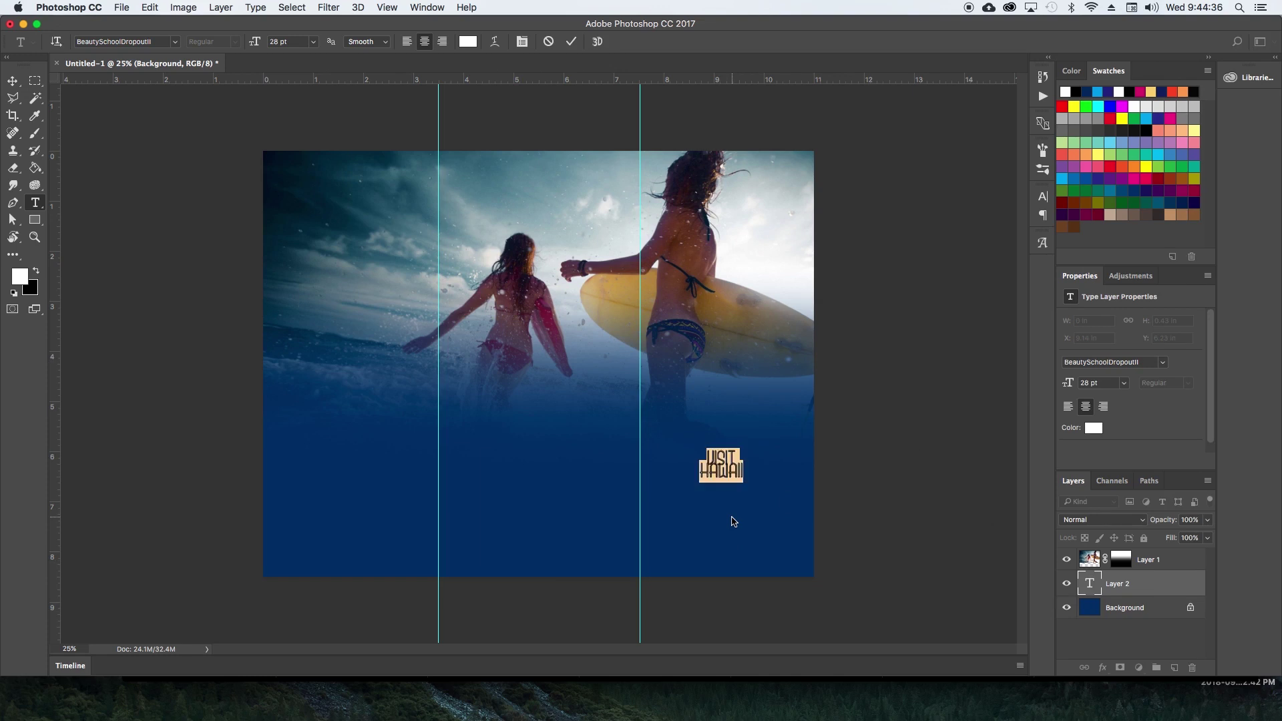
{"action": "left_click", "coordinate": [1042, 196]}
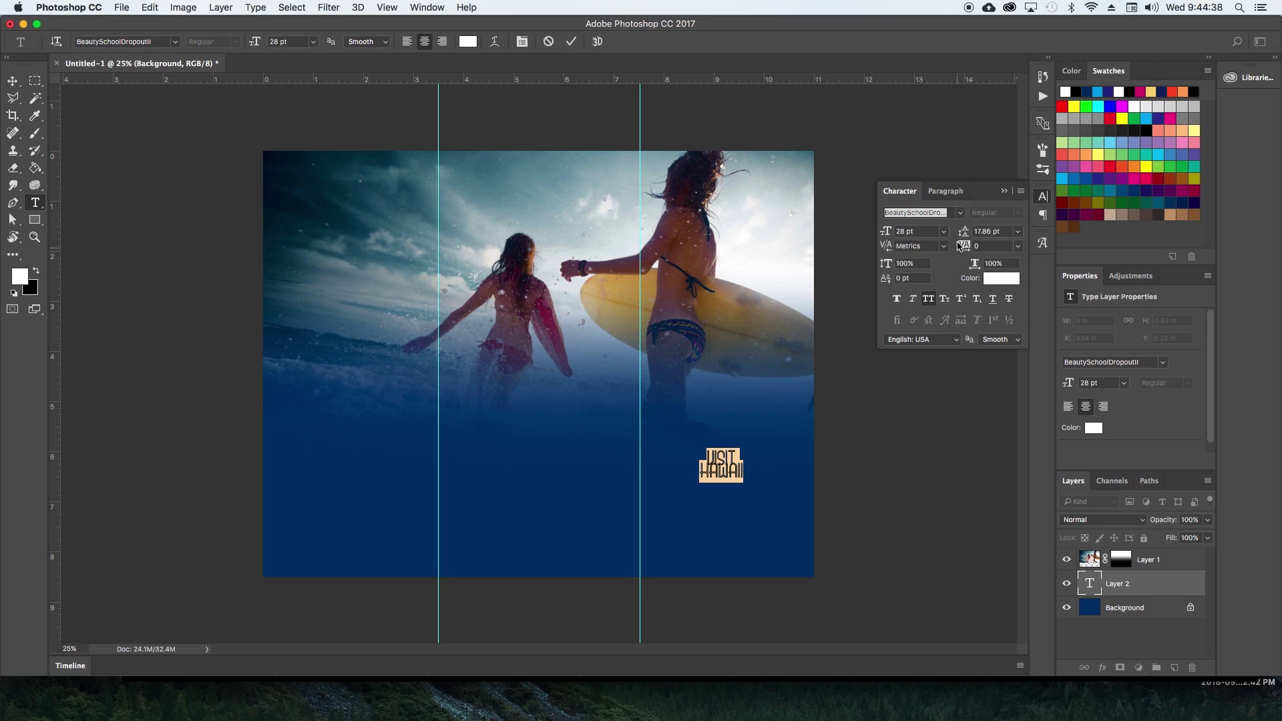
{"action": "left_click_drag", "start_coordinate": [964, 232], "coordinate": [885, 233]}
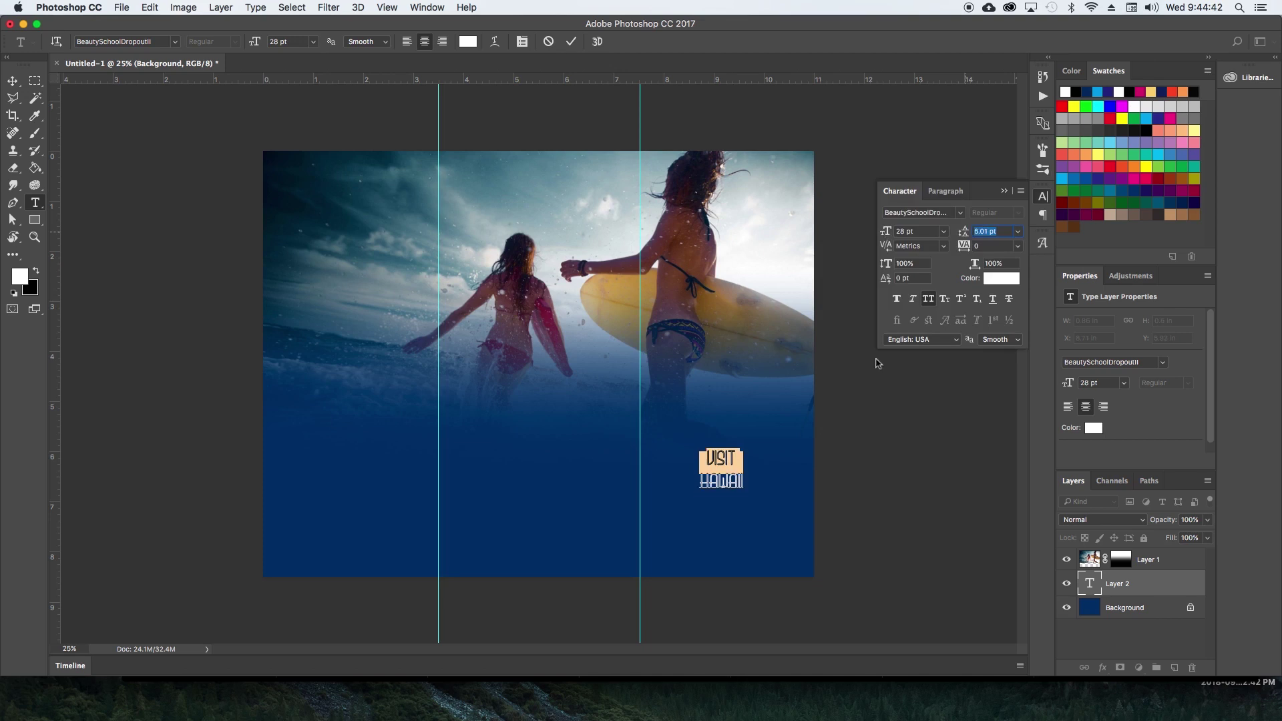
{"action": "left_click_drag", "start_coordinate": [877, 359], "coordinate": [782, 308]}
{"action": "left_click", "coordinate": [1093, 586]}
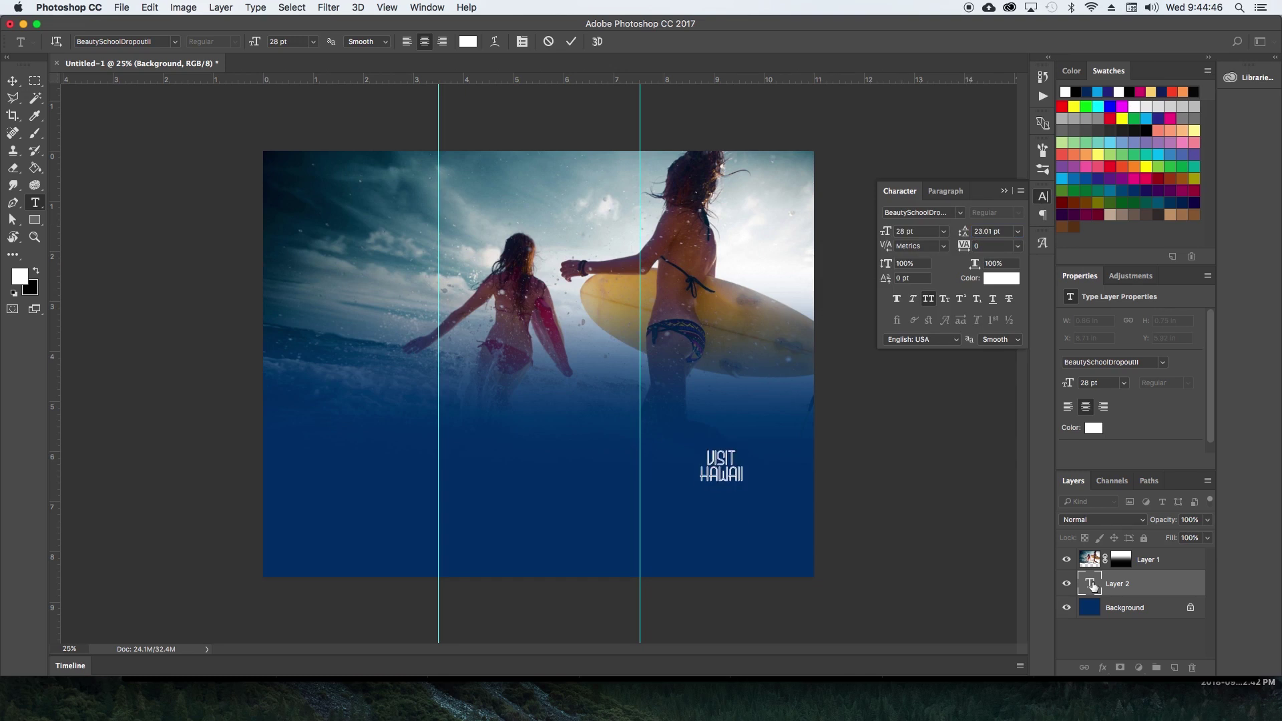
Scale the VISIT HAWAII title up to about 55.33 pt and position it at about X 8.41 in, Y 5.17 in.
{"action": "key", "text": "super+t"}
{"action": "mouse_move", "coordinate": [750, 484]}
{"action": "left_mouse_down"}
{"action": "mouse_move", "coordinate": [787, 533]}
{"action": "mouse_move", "coordinate": [768, 486]}
{"action": "left_mouse_up"}
{"action": "key", "text": "Return"}
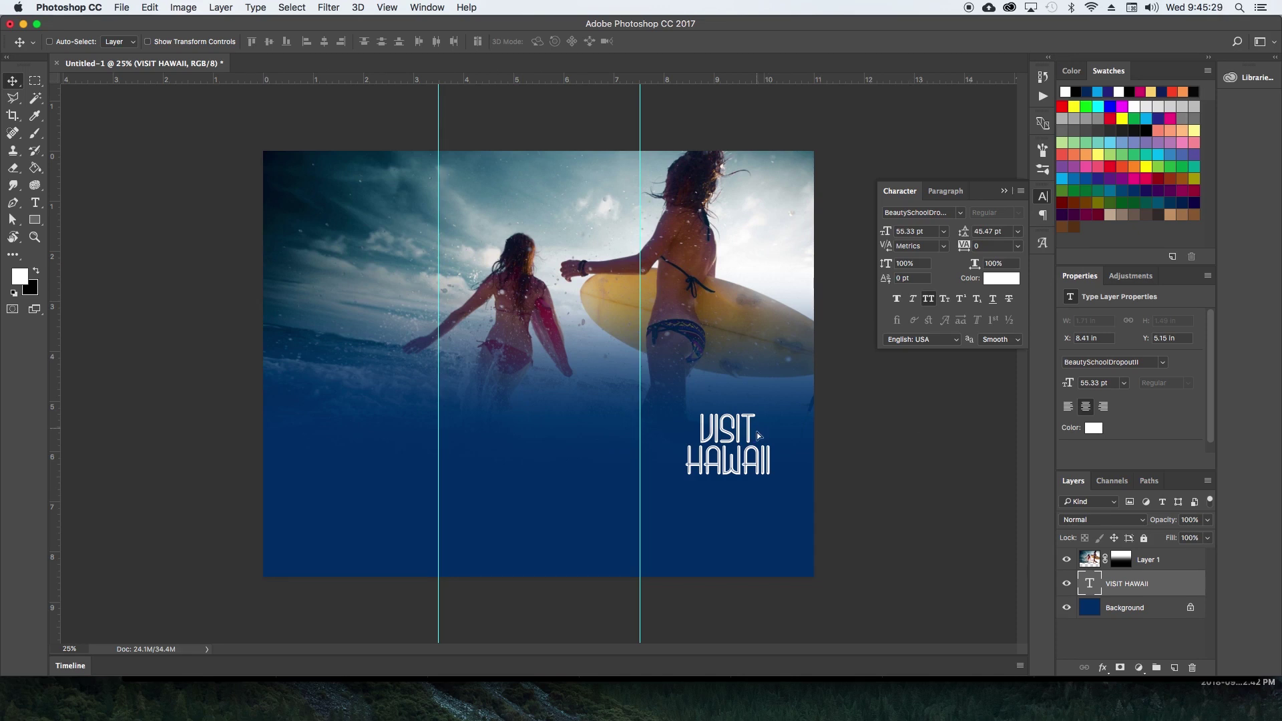
{"action": "left_click_drag", "start_coordinate": [758, 435], "coordinate": [757, 438]}
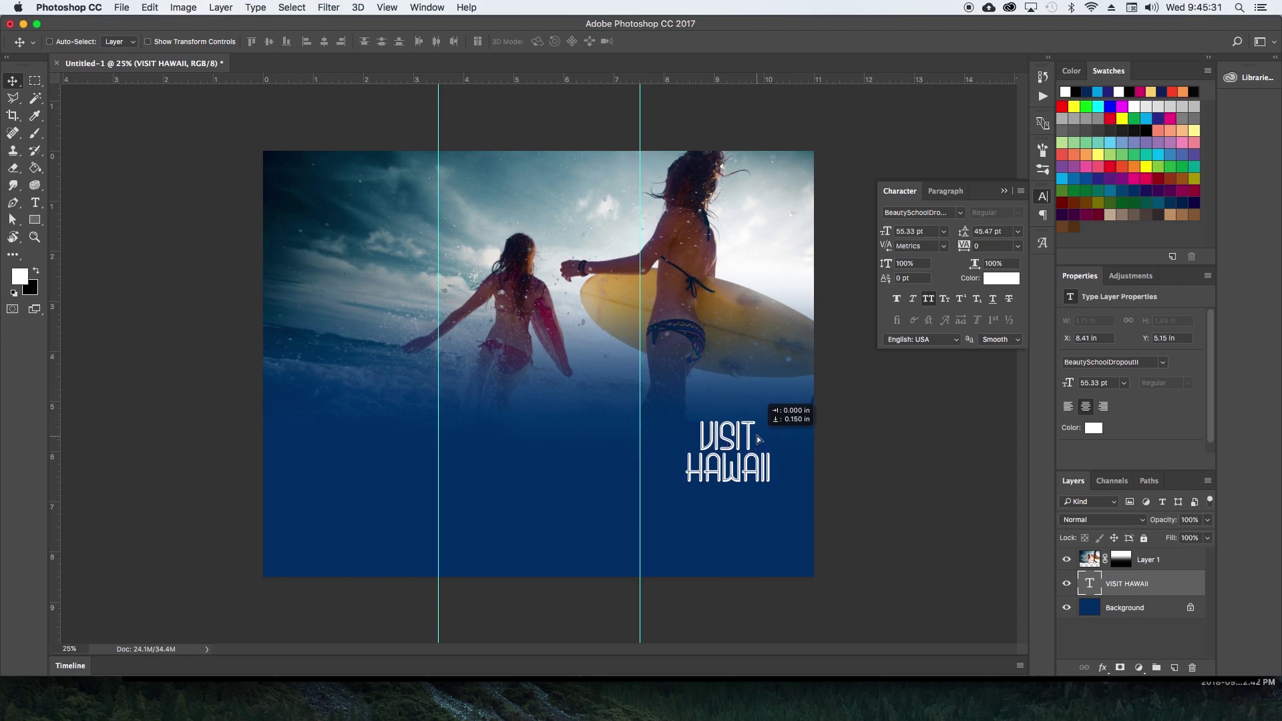
{"action": "key", "text": "super+z"}
Change the font of the word VISIT in the title to DIN Alternate.
{"action": "key", "text": "t"}
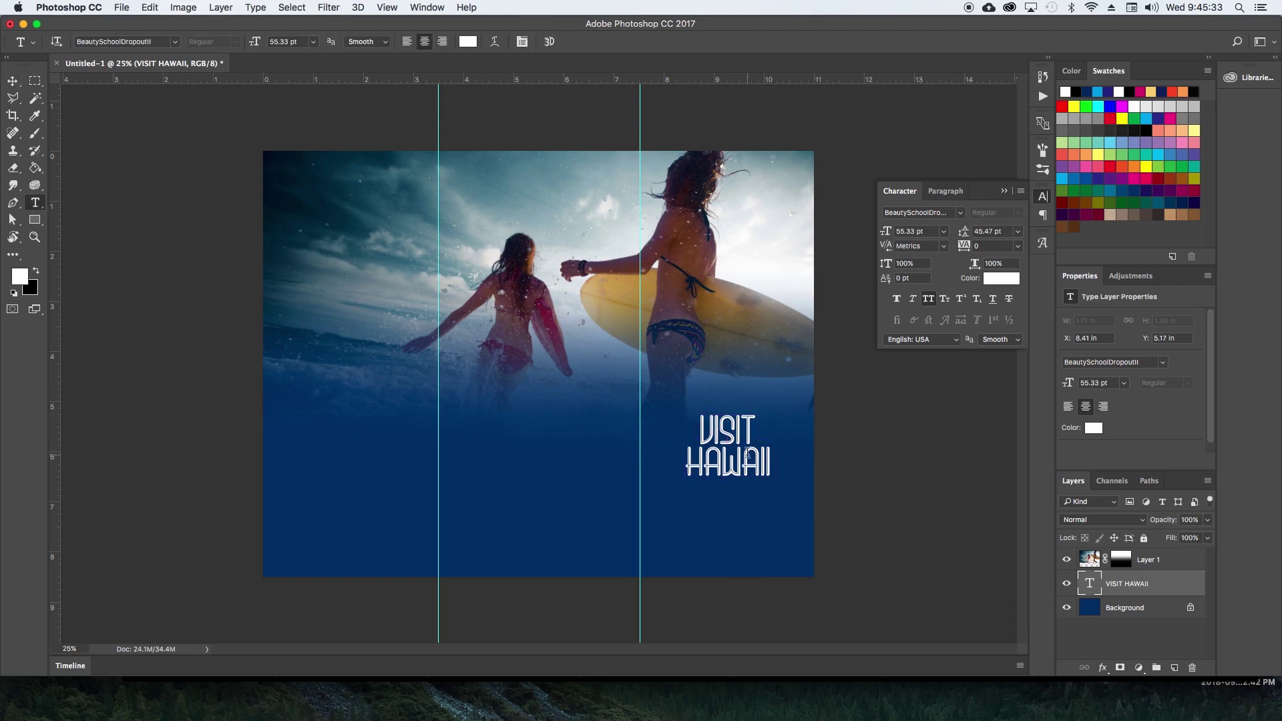
{"action": "left_click", "coordinate": [735, 430]}
{"action": "double_click", "coordinate": [735, 432]}
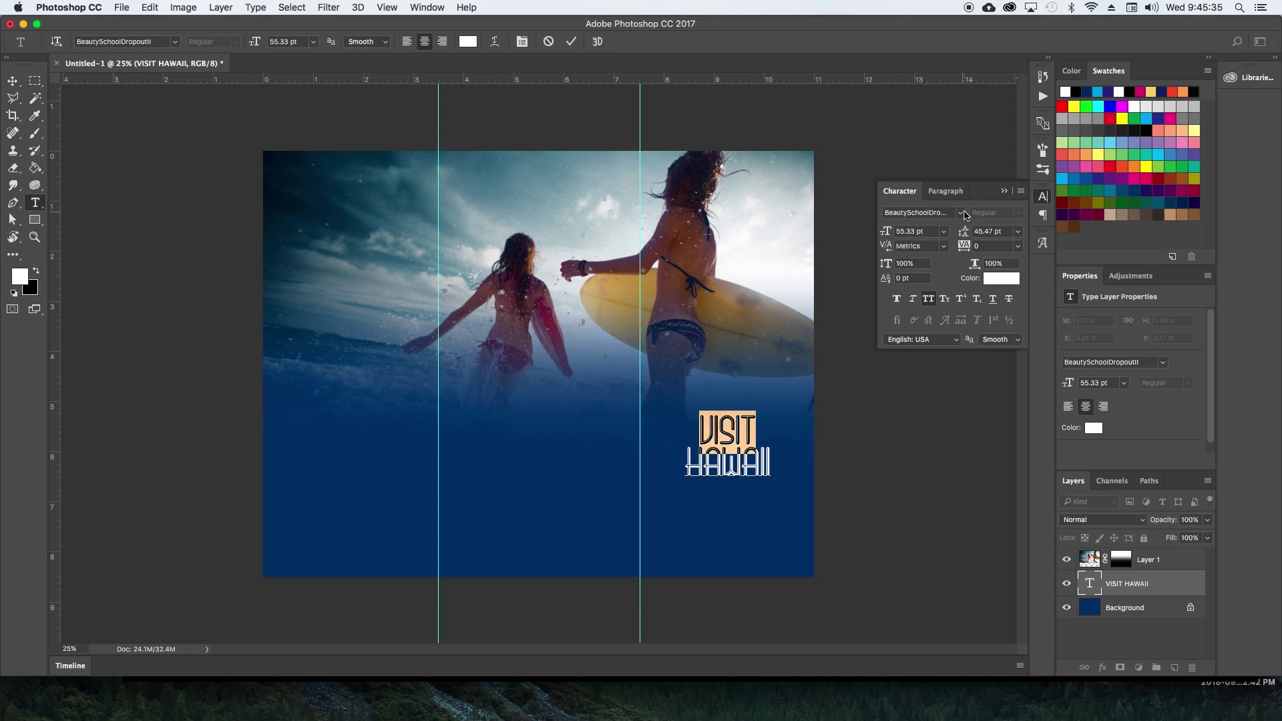
{"action": "left_click", "coordinate": [962, 213]}
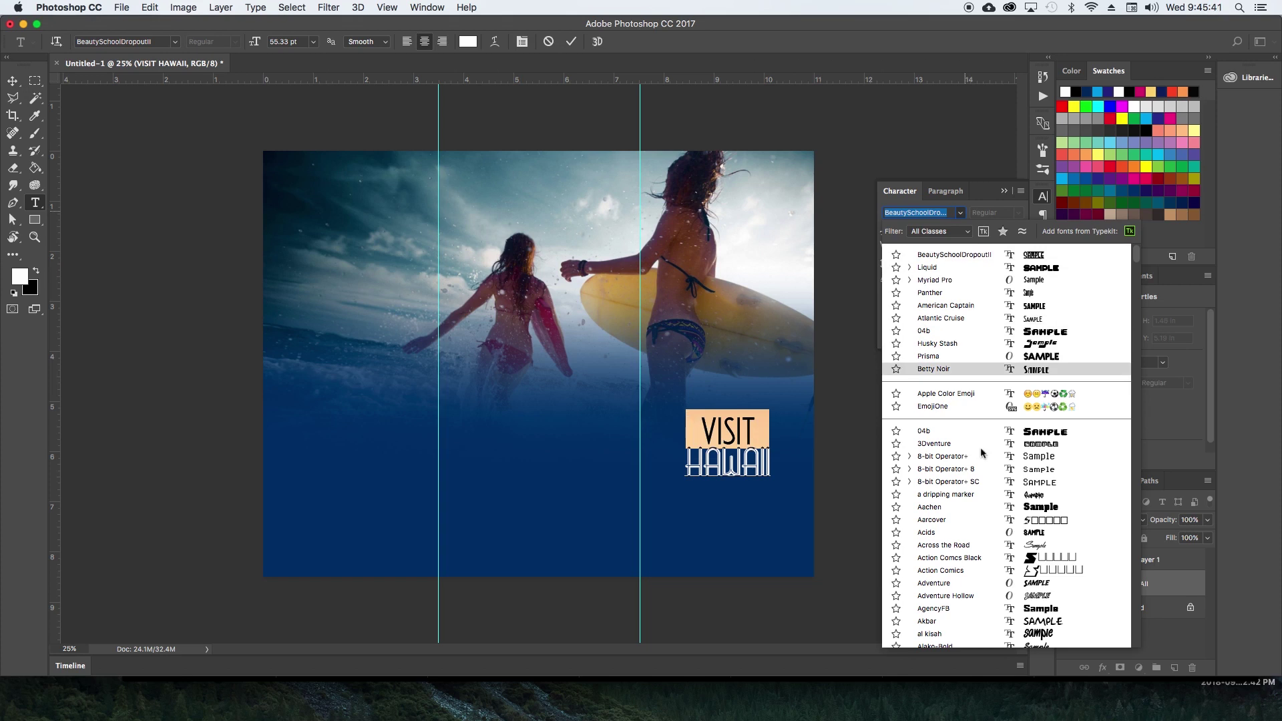
{"action": "scroll", "coordinate": [981, 483], "scroll_direction": "down", "scroll_amount": 2}
{"action": "scroll", "coordinate": [981, 483], "scroll_direction": "down", "scroll_amount": 3}
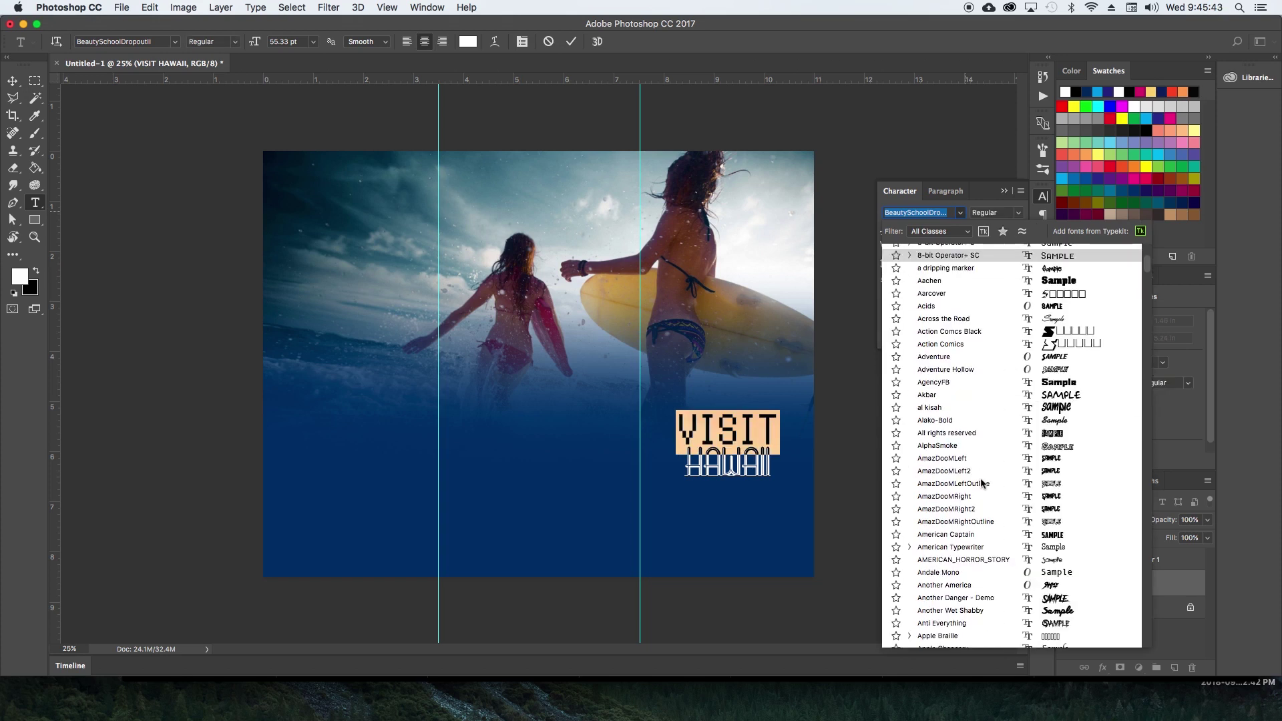
{"action": "scroll", "coordinate": [981, 483], "scroll_direction": "down", "scroll_amount": 2}
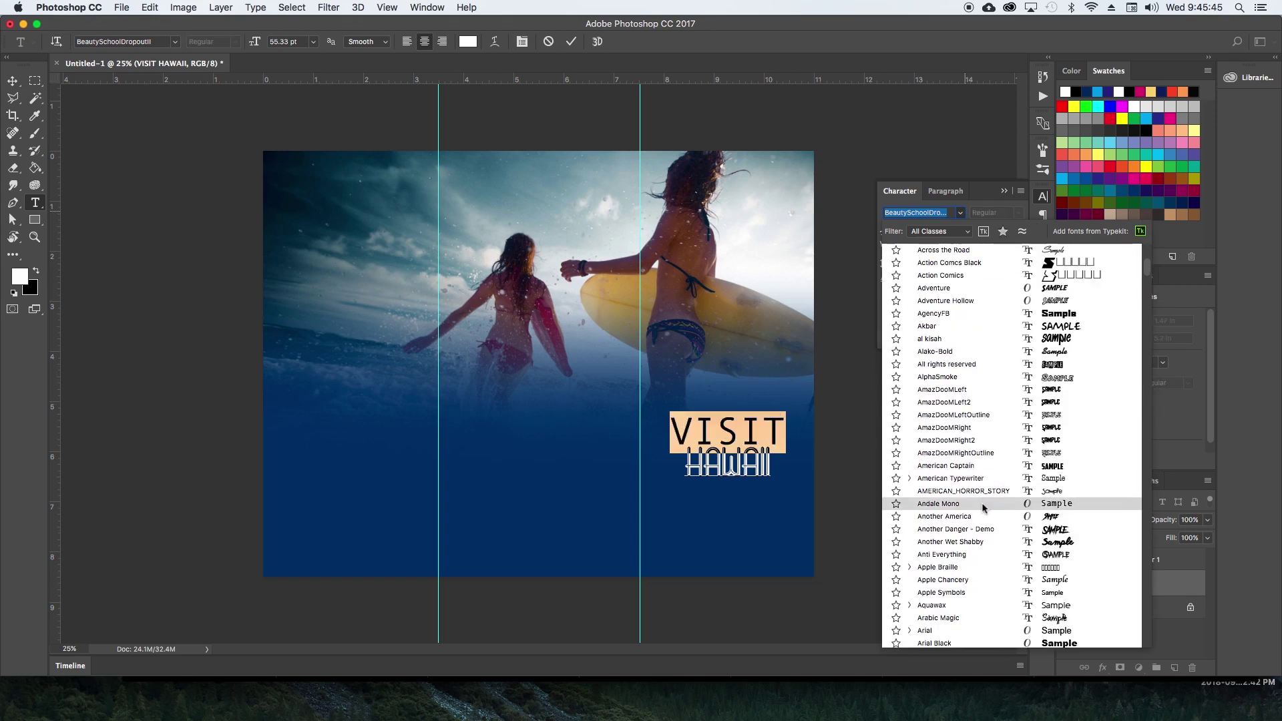
{"action": "scroll", "coordinate": [983, 508], "scroll_direction": "down", "scroll_amount": 3}
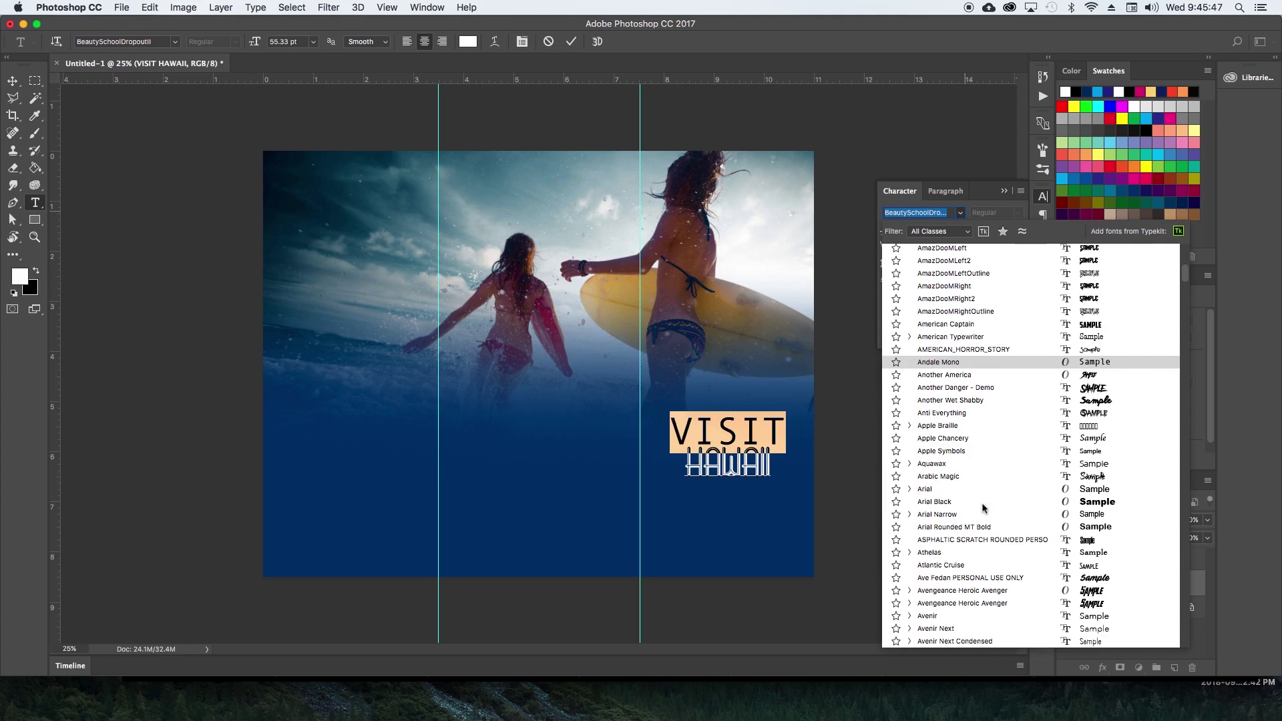
{"action": "scroll", "coordinate": [982, 508], "scroll_direction": "down", "scroll_amount": 5}
{"action": "scroll", "coordinate": [983, 508], "scroll_direction": "down", "scroll_amount": 1}
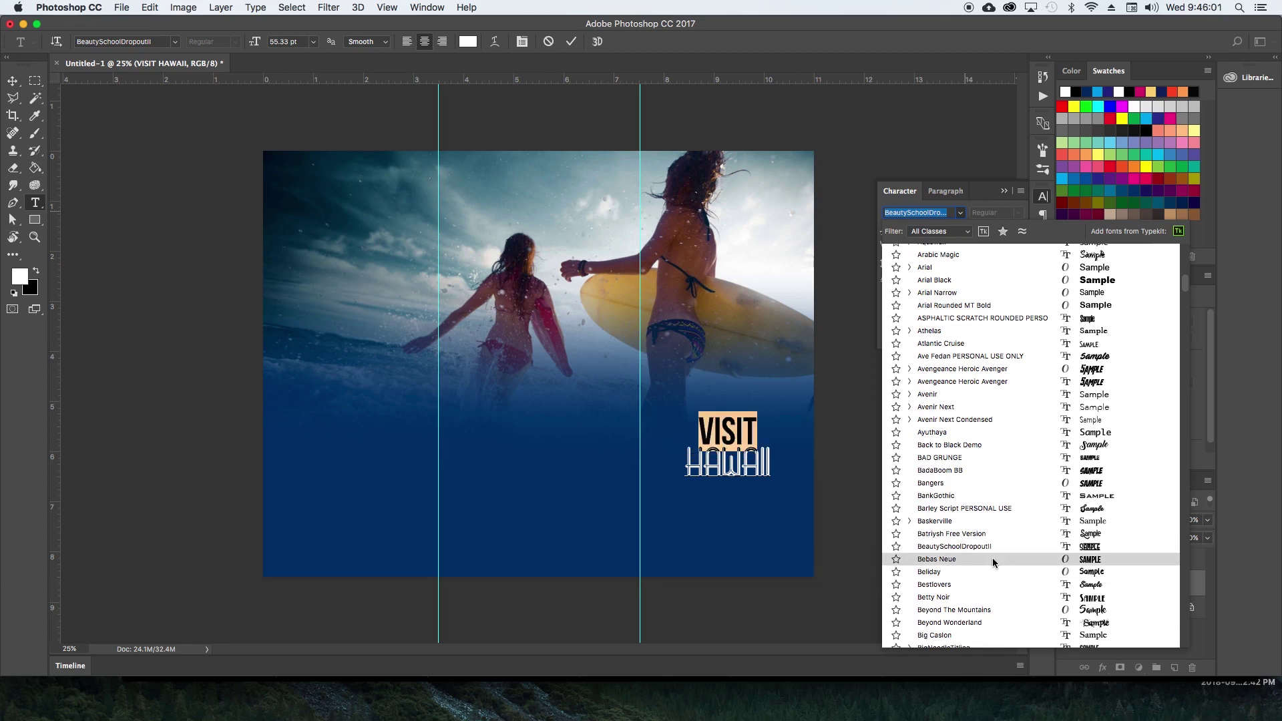
{"action": "scroll", "coordinate": [993, 560], "scroll_direction": "down", "scroll_amount": 3}
{"action": "scroll", "coordinate": [993, 565], "scroll_direction": "down", "scroll_amount": 4}
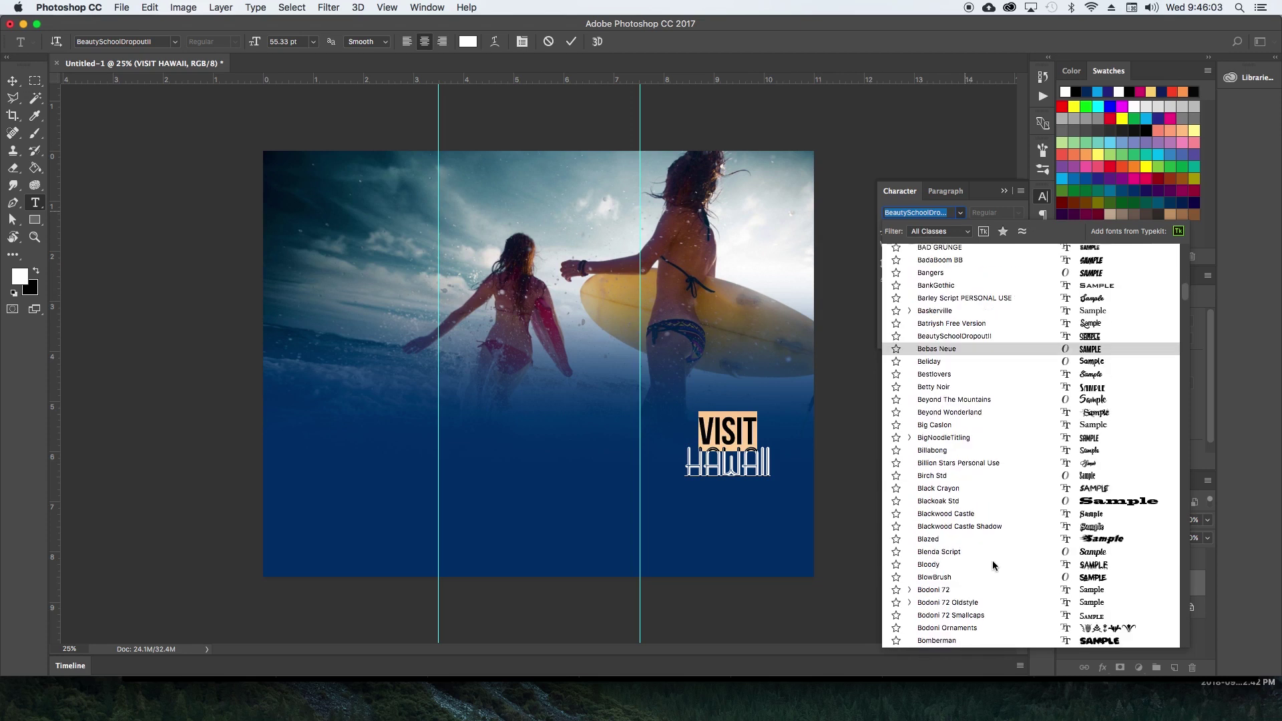
{"action": "scroll", "coordinate": [992, 566], "scroll_direction": "down", "scroll_amount": 5}
{"action": "scroll", "coordinate": [994, 565], "scroll_direction": "down", "scroll_amount": 4}
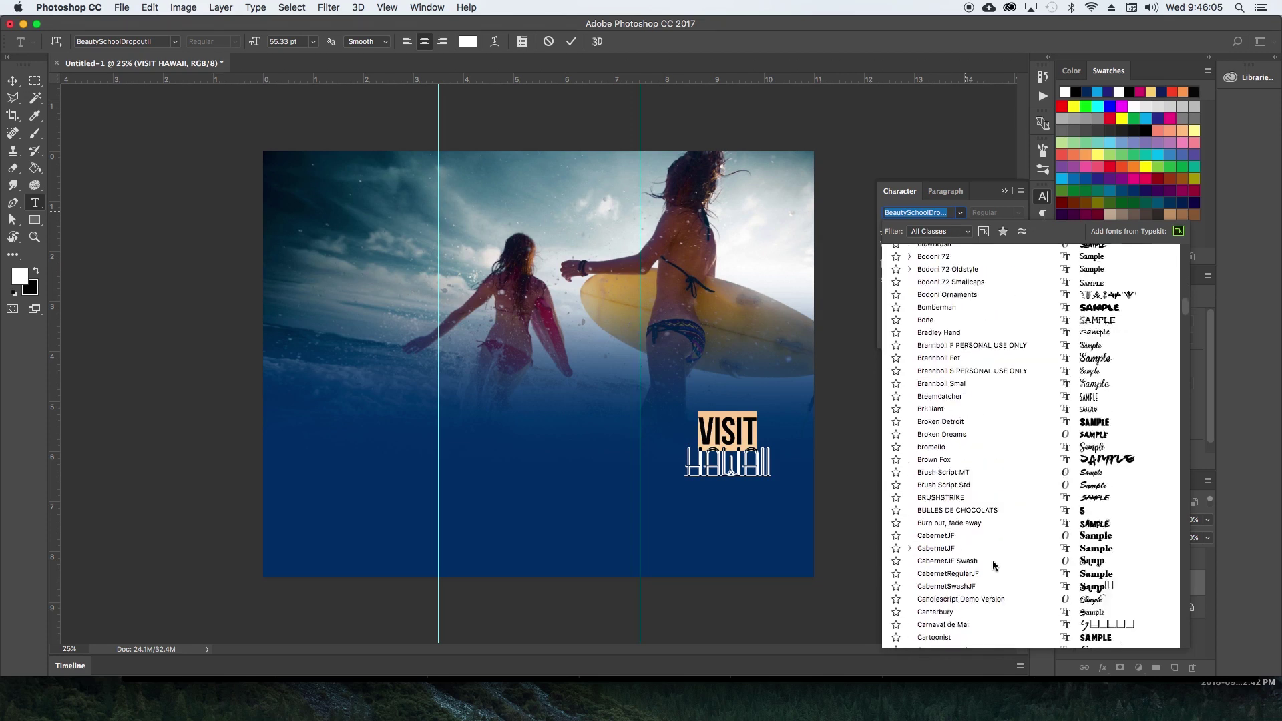
{"action": "scroll", "coordinate": [994, 561], "scroll_direction": "down", "scroll_amount": 4}
{"action": "scroll", "coordinate": [993, 561], "scroll_direction": "down", "scroll_amount": 4}
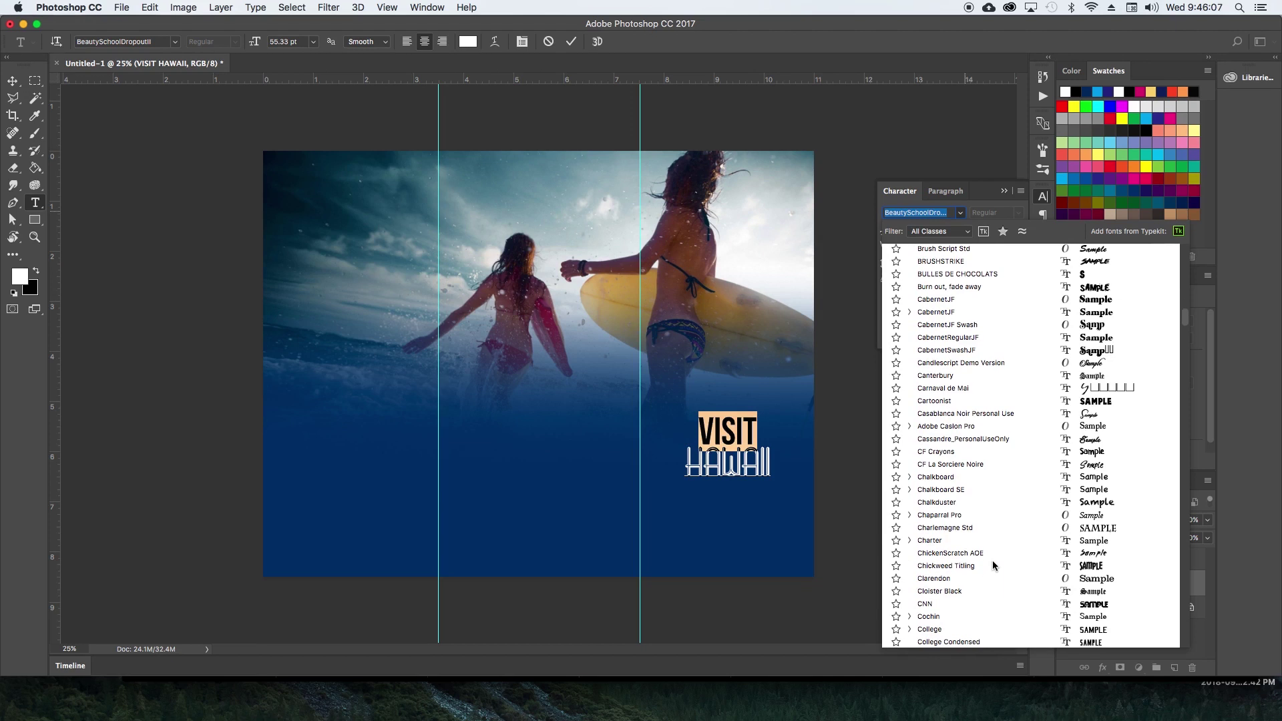
{"action": "scroll", "coordinate": [998, 552], "scroll_direction": "down", "scroll_amount": 2}
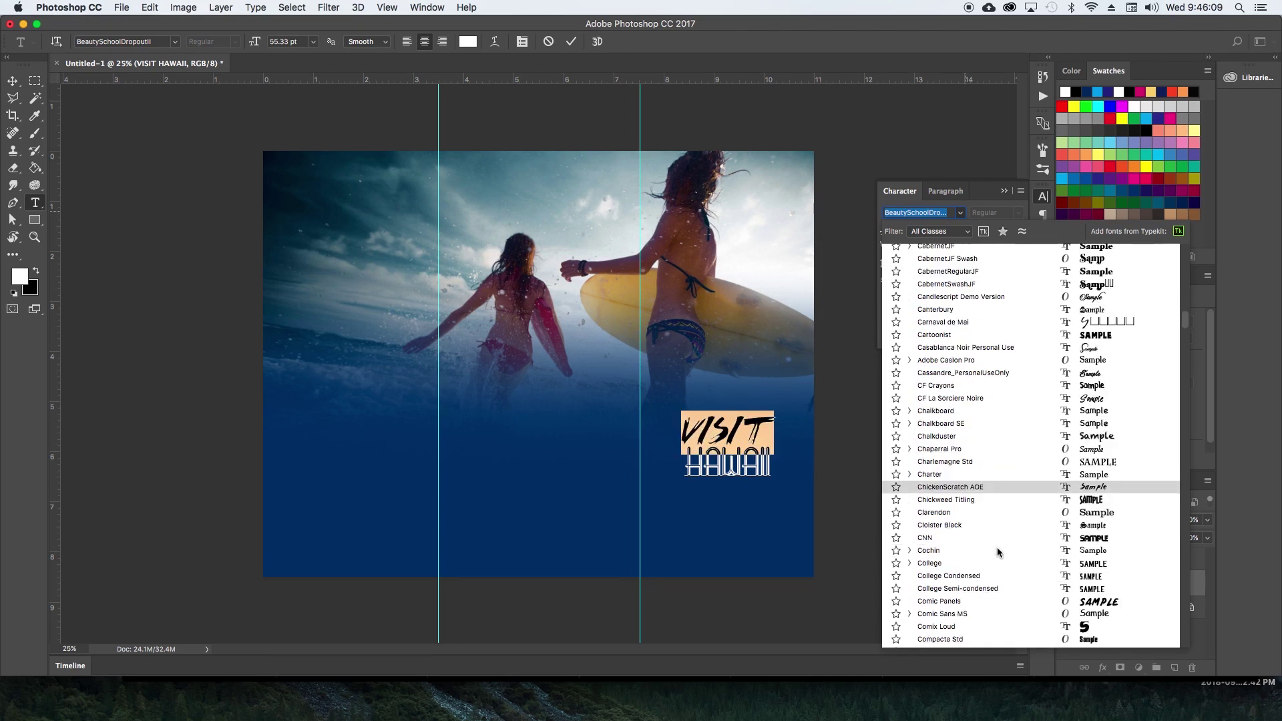
{"action": "scroll", "coordinate": [999, 553], "scroll_direction": "down", "scroll_amount": 1}
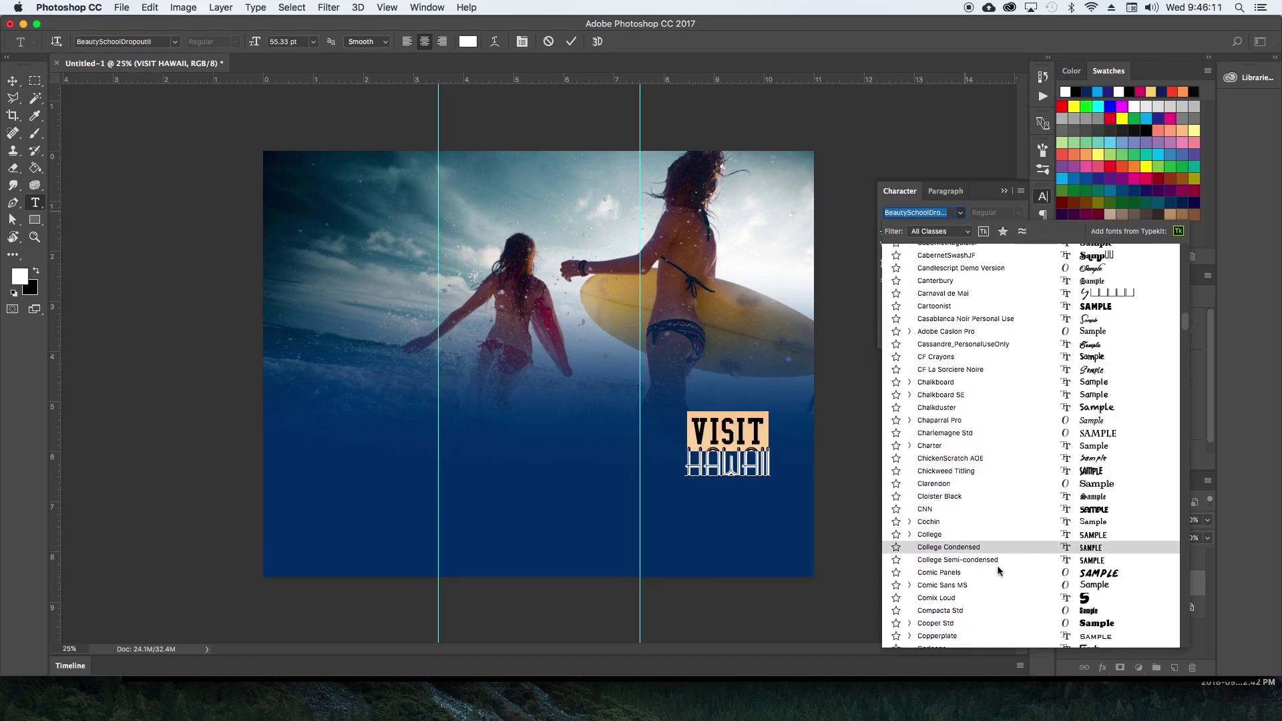
{"action": "scroll", "coordinate": [997, 575], "scroll_direction": "down", "scroll_amount": 1}
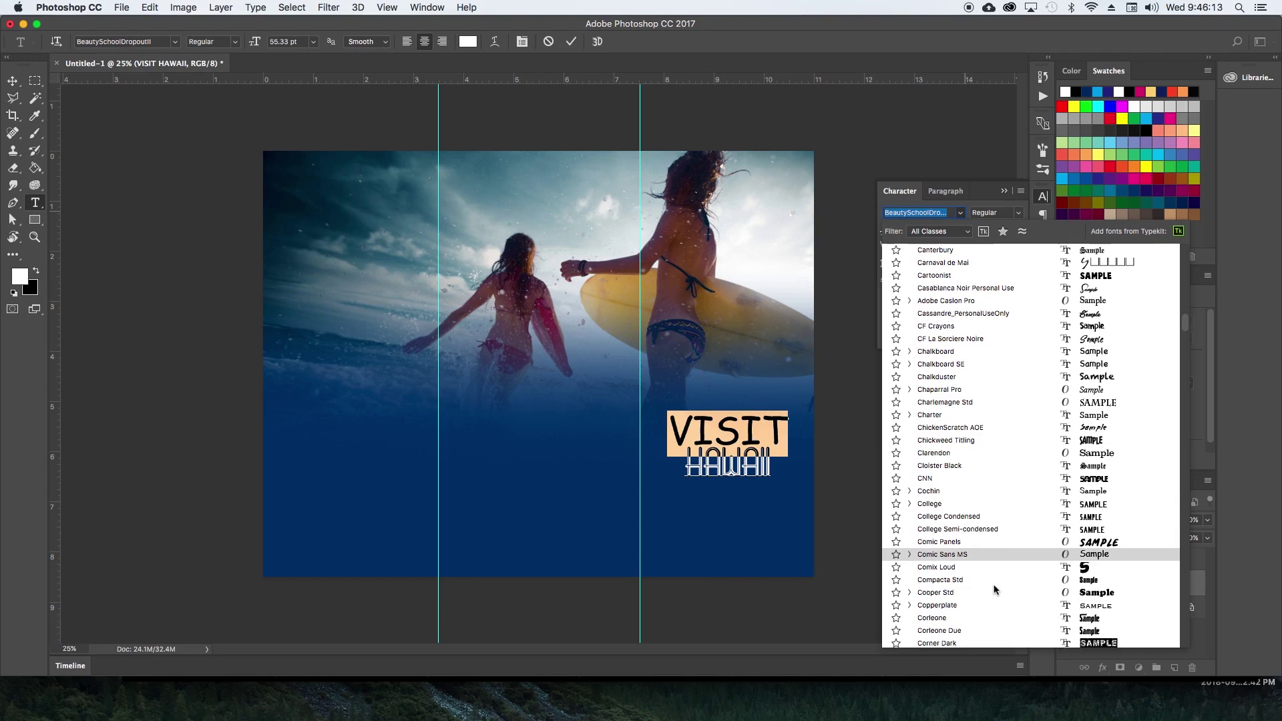
{"action": "scroll", "coordinate": [995, 589], "scroll_direction": "down", "scroll_amount": 2}
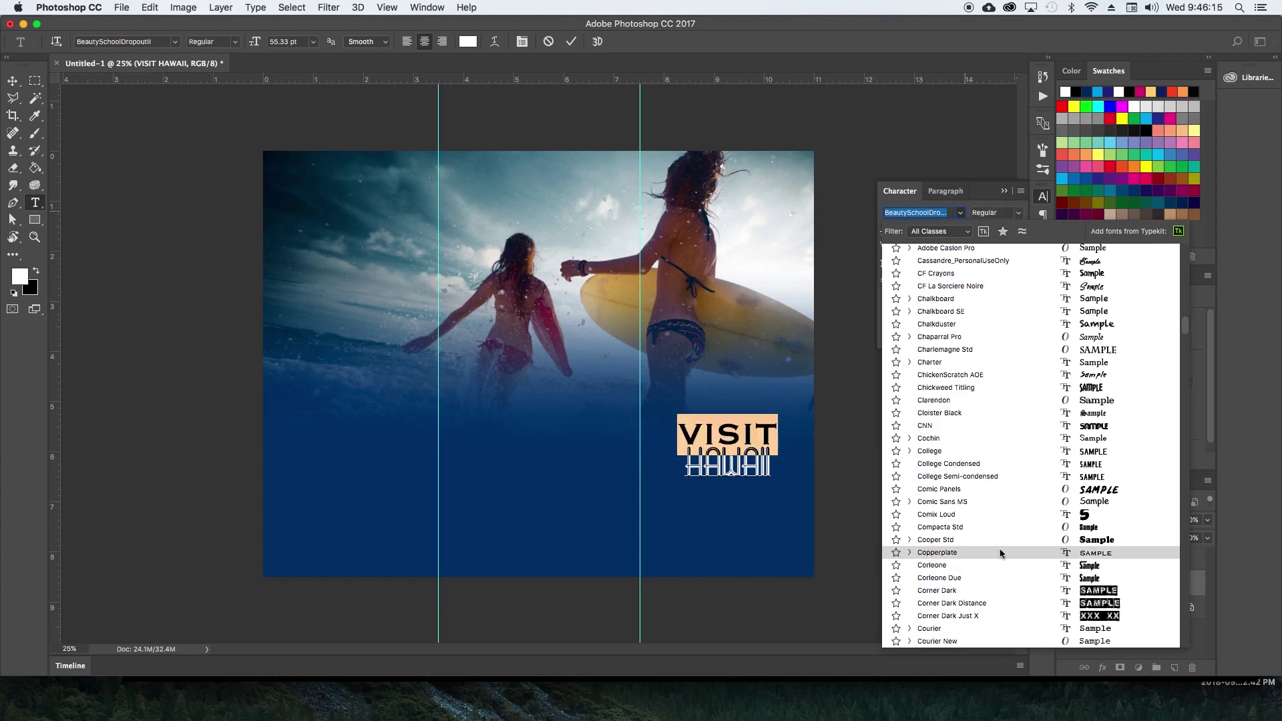
{"action": "scroll", "coordinate": [1000, 553], "scroll_direction": "down", "scroll_amount": 5}
{"action": "scroll", "coordinate": [1001, 553], "scroll_direction": "down", "scroll_amount": 3}
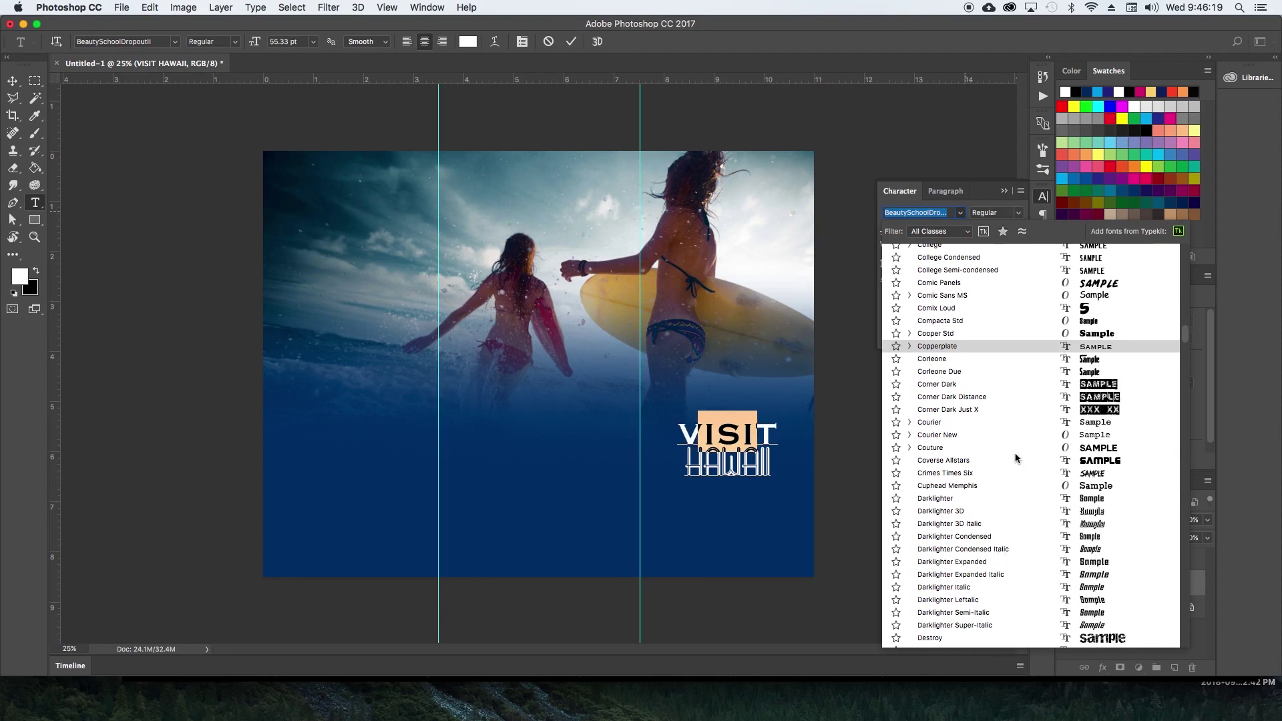
{"action": "scroll", "coordinate": [1016, 458], "scroll_direction": "down", "scroll_amount": 6}
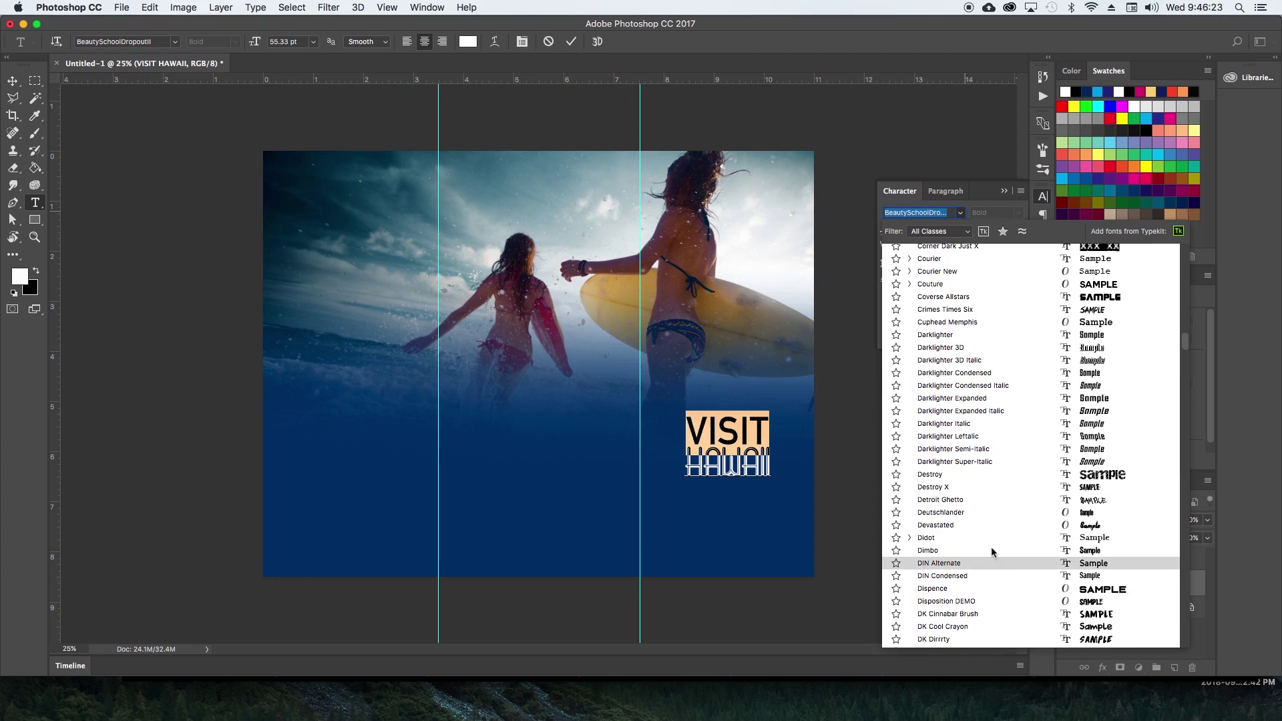
{"action": "left_click", "coordinate": [992, 558]}
{"action": "left_click", "coordinate": [716, 462]}
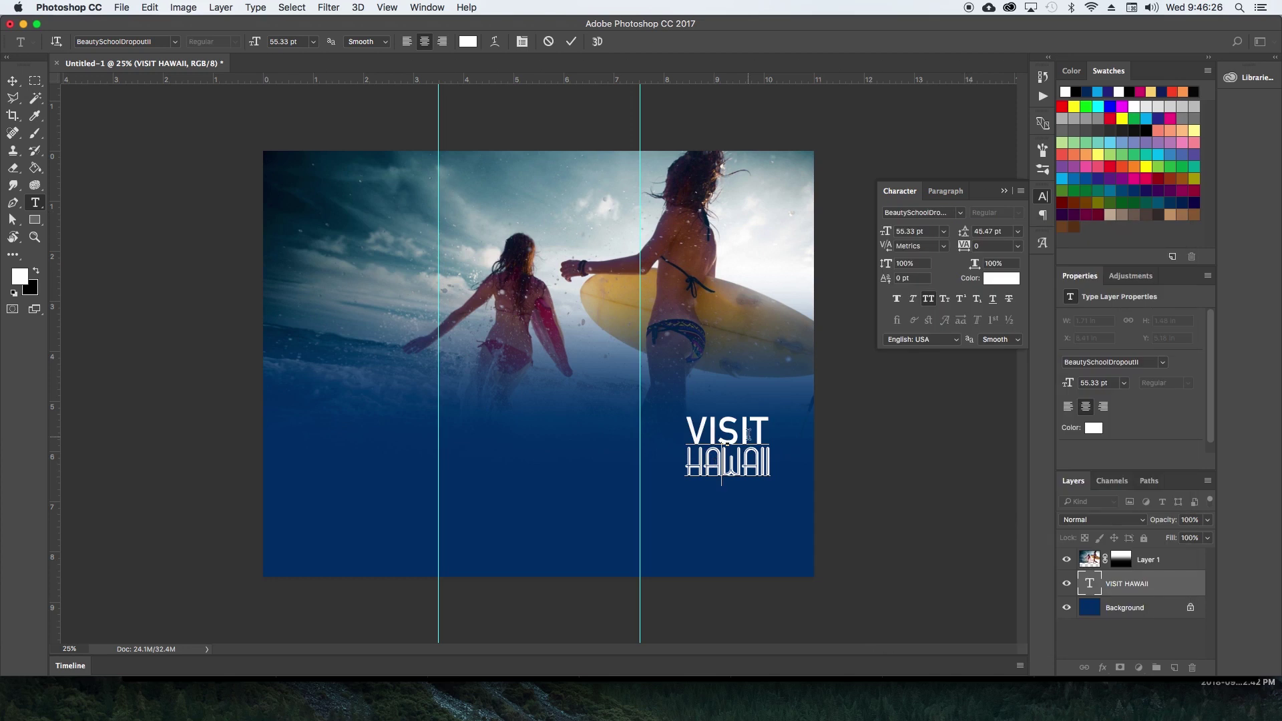
Change the font of the word HAWAII in the title to Liquid.
{"action": "double_click", "coordinate": [747, 454]}
{"action": "left_click", "coordinate": [960, 213]}
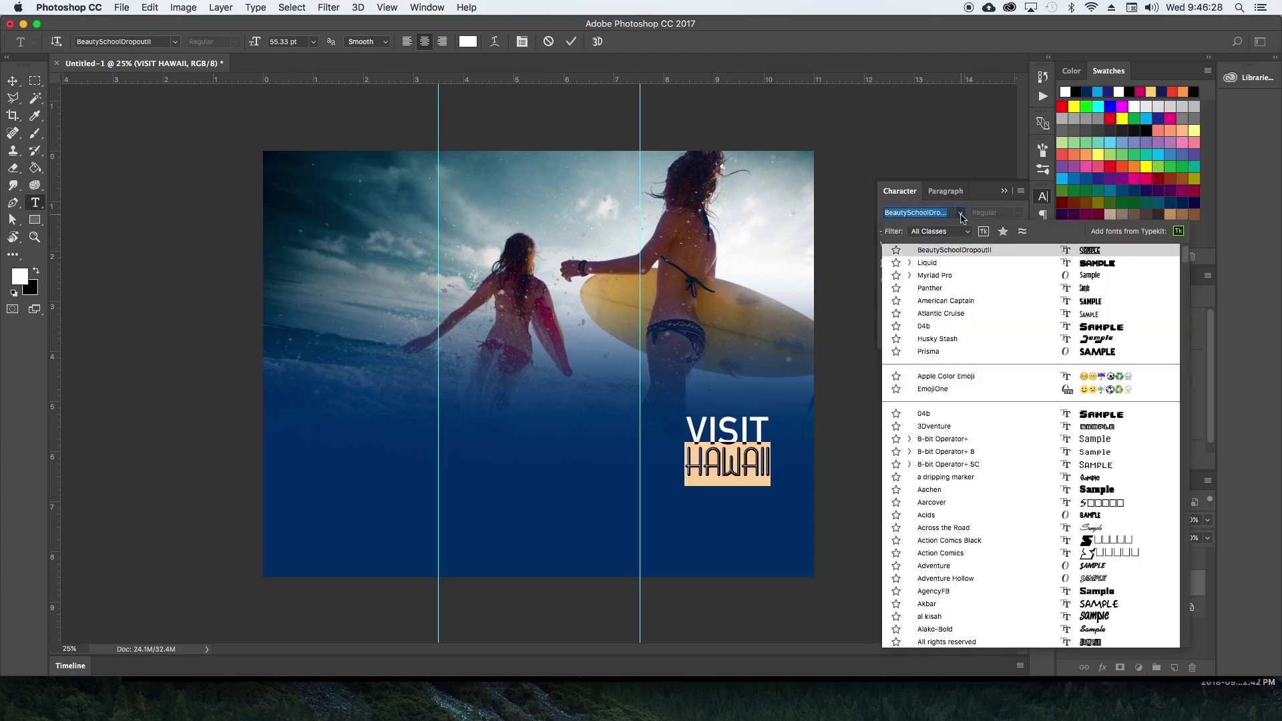
{"action": "left_click", "coordinate": [1047, 267]}
Reduce the word VISIT to 28.33 pt and widen its tracking to 940.
{"action": "double_click", "coordinate": [735, 429]}
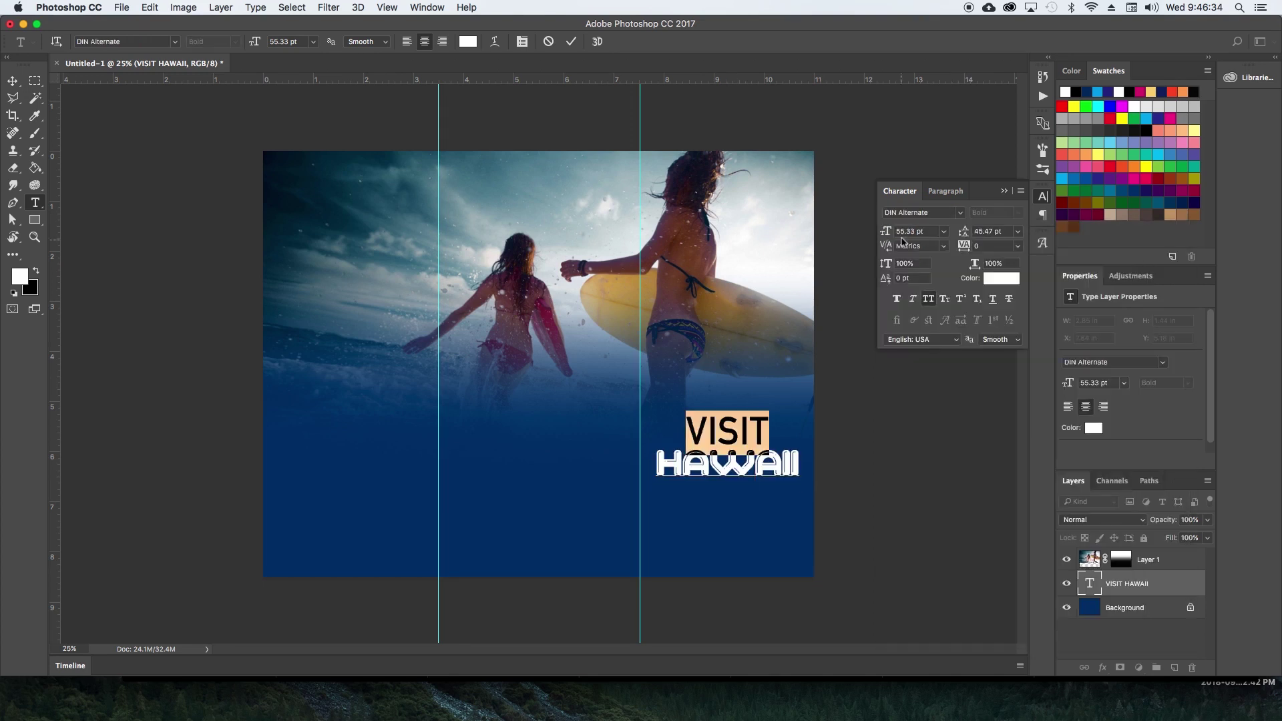
{"action": "left_click_drag", "start_coordinate": [887, 232], "coordinate": [870, 233]}
{"action": "left_click_drag", "start_coordinate": [965, 246], "coordinate": [995, 251]}
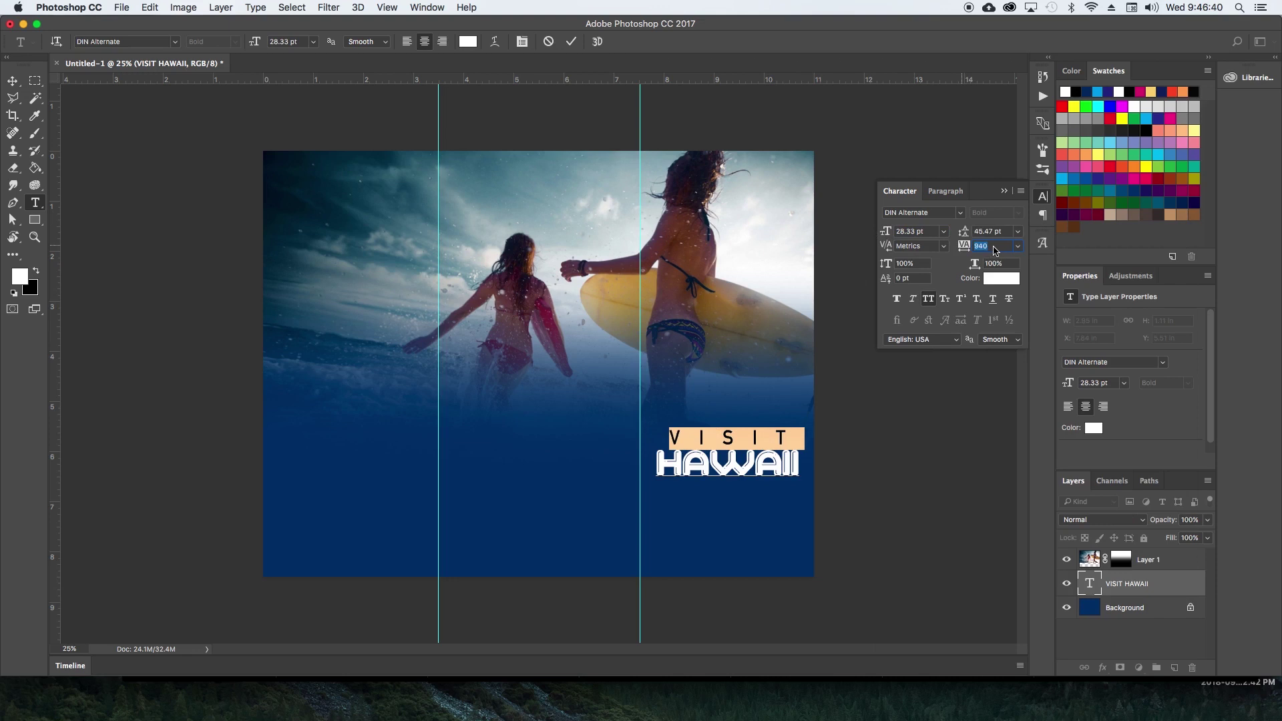
Change the font of the word HAWAII to DIN Alternate and finish editing the title text.
{"action": "left_click", "coordinate": [684, 471]}
{"action": "double_click", "coordinate": [688, 469]}
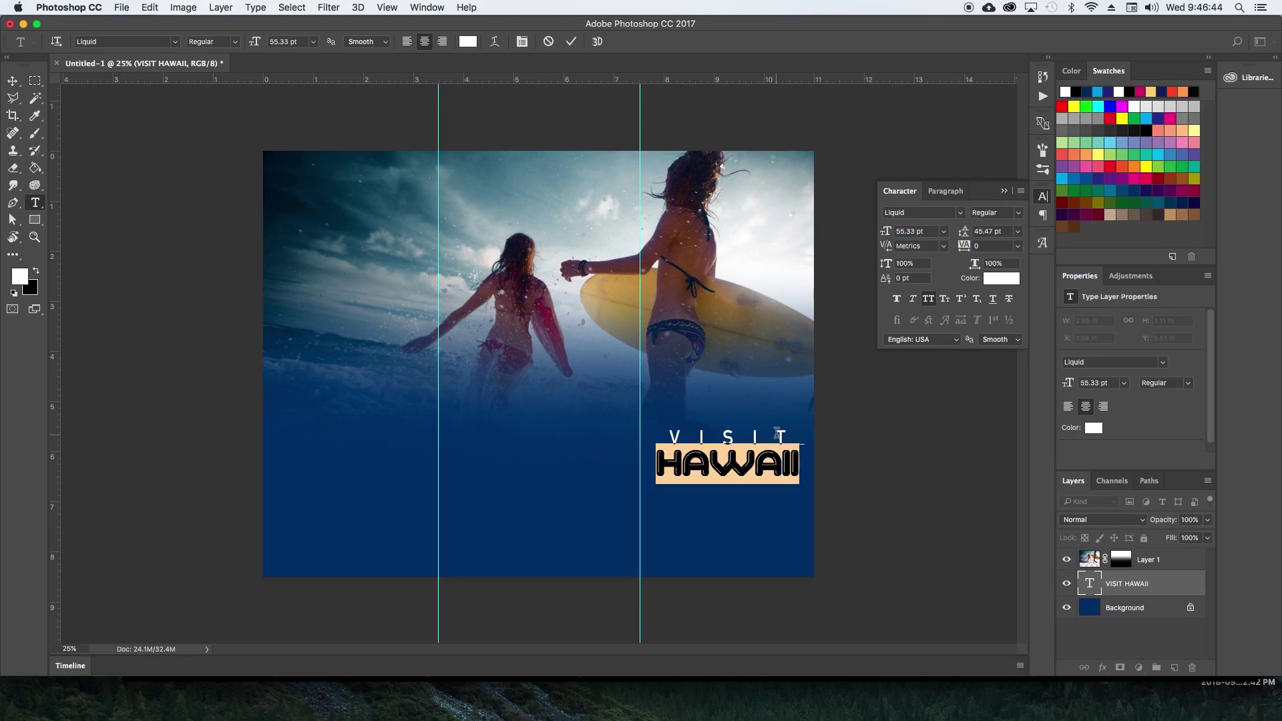
{"action": "left_click", "coordinate": [962, 212]}
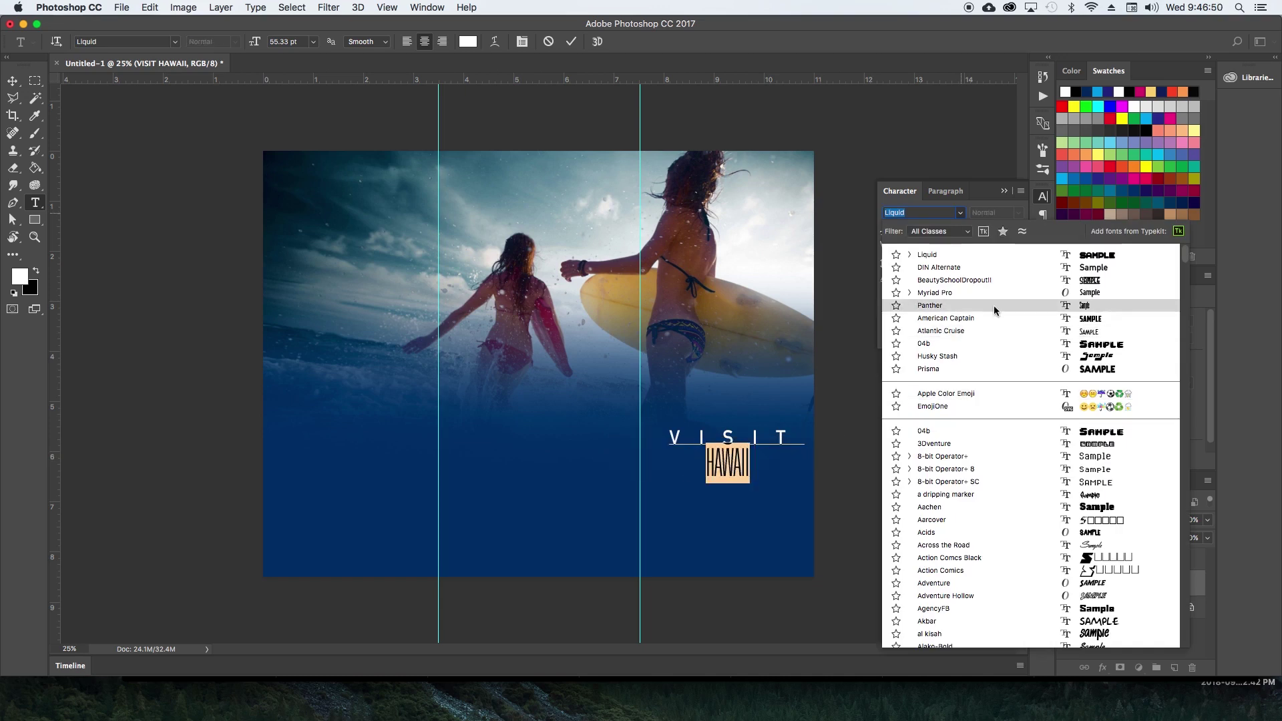
{"action": "left_click", "coordinate": [1000, 269]}
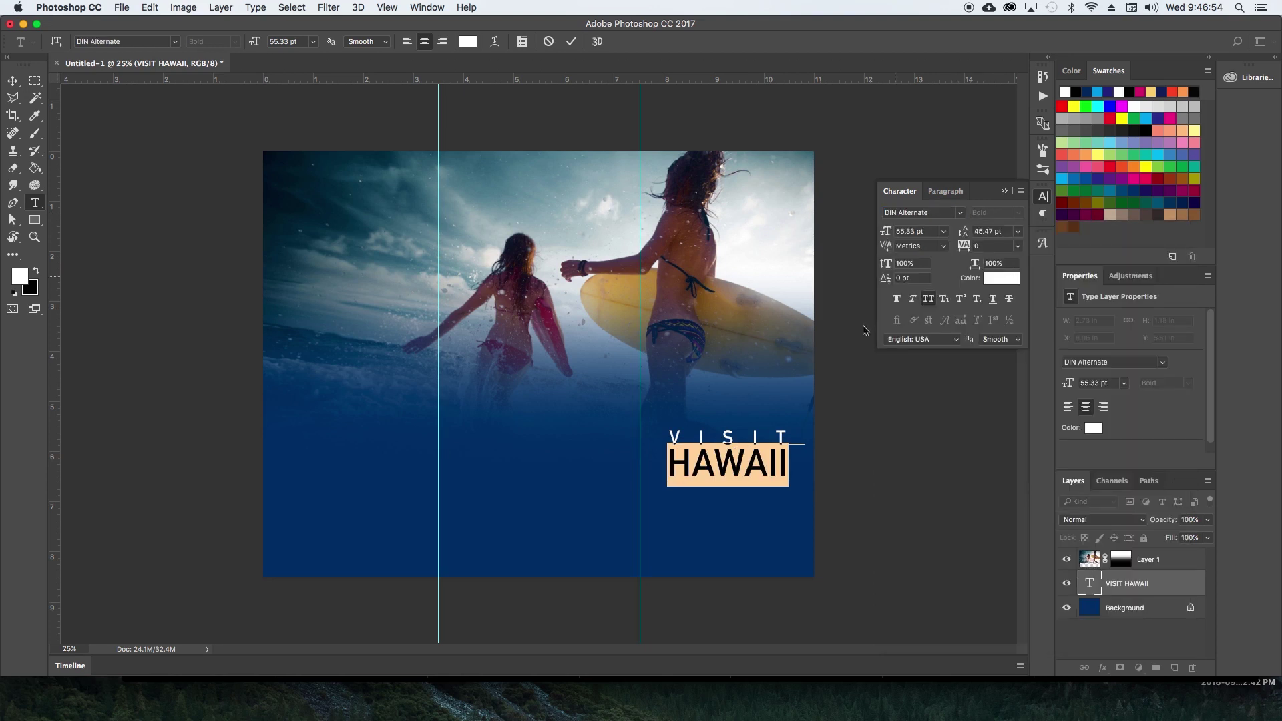
{"action": "left_click", "coordinate": [769, 453]}
{"action": "key", "text": "Escape"}
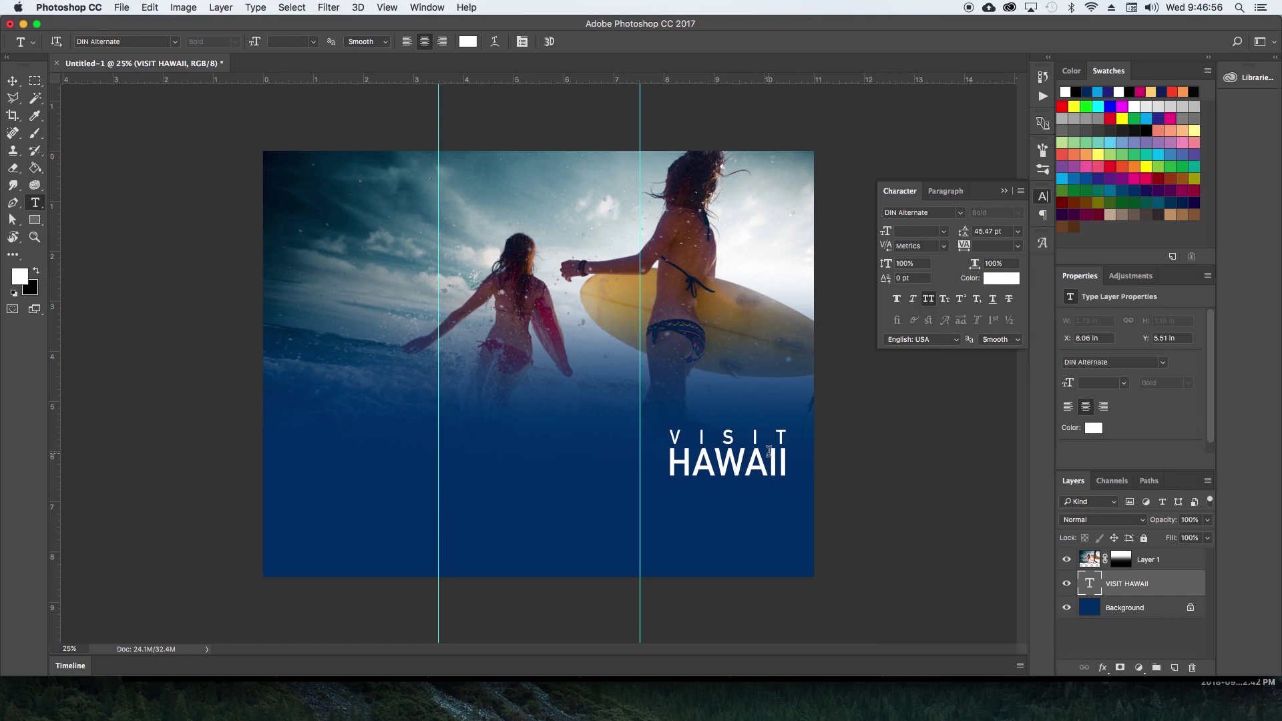
Reposition the VISIT HAWAII title in the third column at about X 8.06 in, Y 5.13 in.
{"action": "key", "text": "v"}
{"action": "left_click_drag", "start_coordinate": [769, 452], "coordinate": [763, 521]}
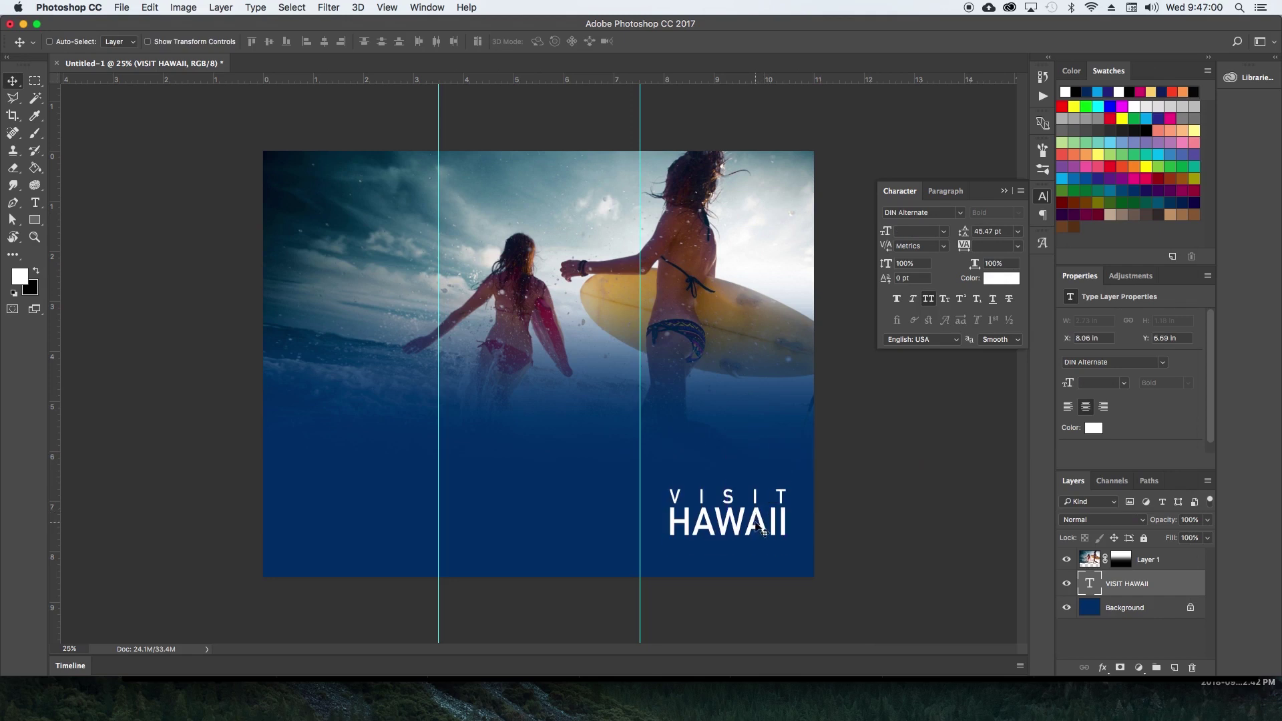
{"action": "left_click", "coordinate": [1093, 521]}
{"action": "left_click", "coordinate": [946, 529]}
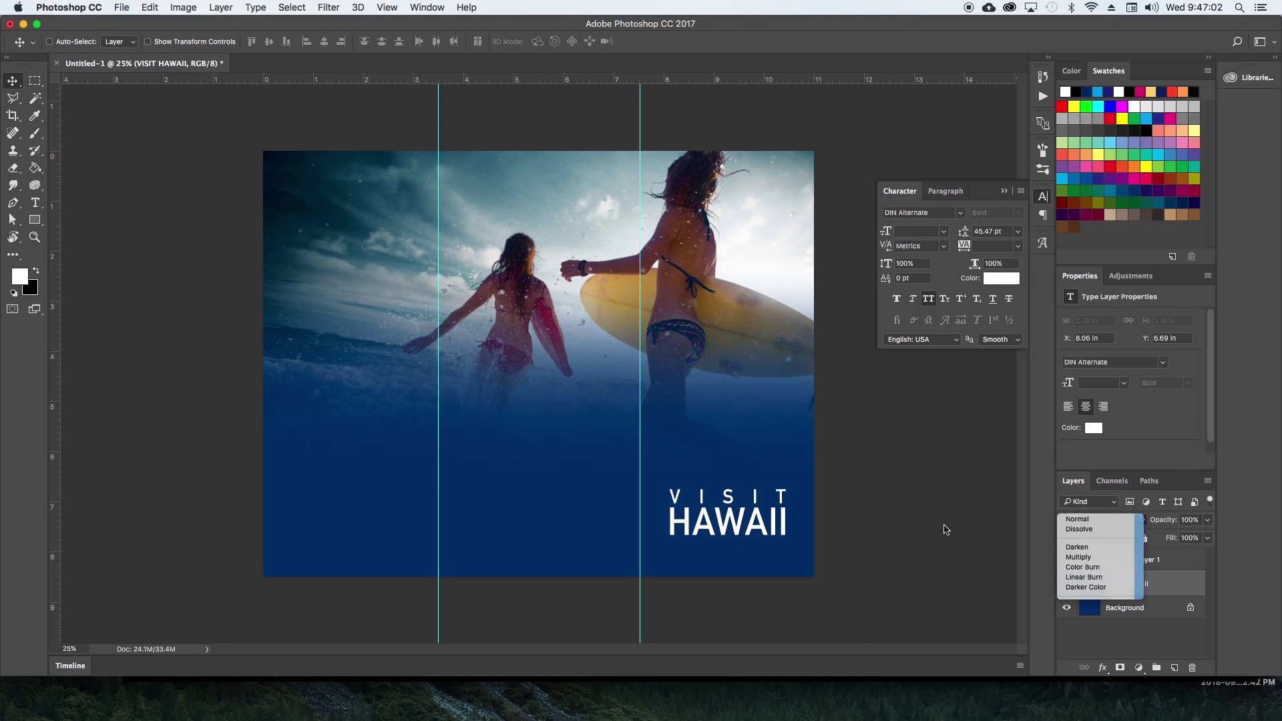
{"action": "left_click_drag", "start_coordinate": [711, 545], "coordinate": [708, 485]}
Switch to Chrome and search Google Images for water texture.
{"action": "mouse_move", "coordinate": [633, 707]}
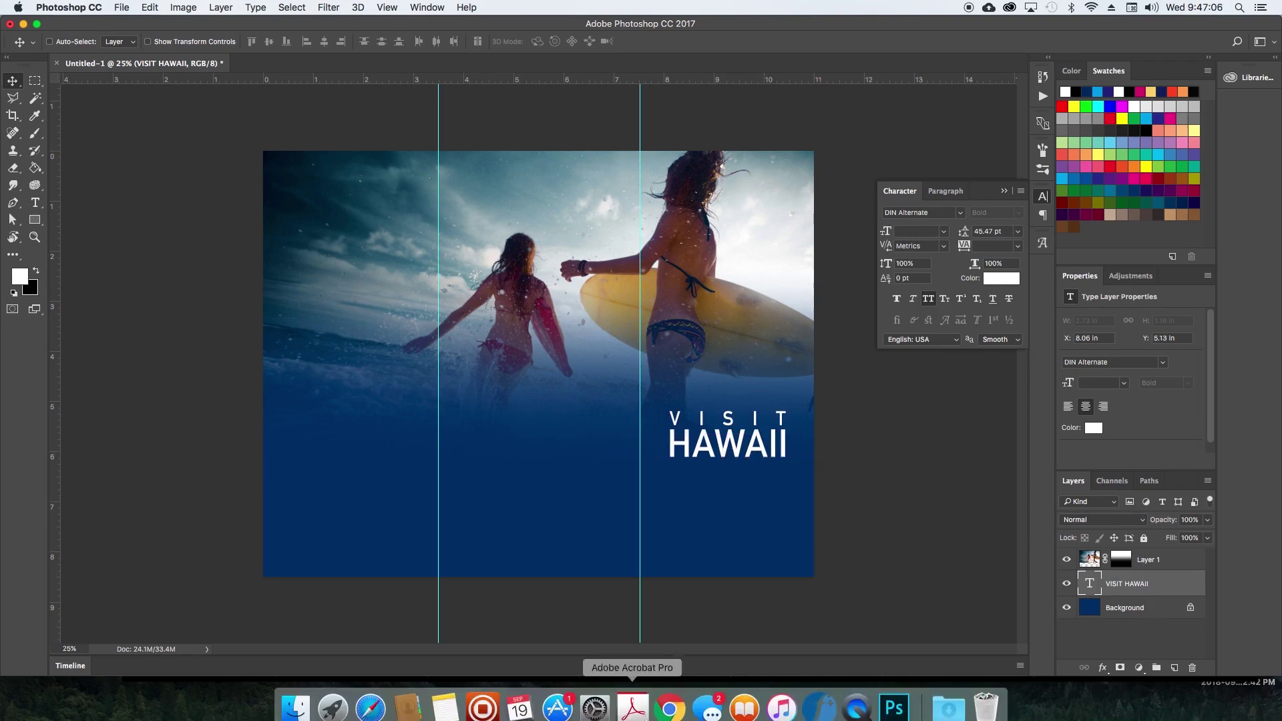
{"action": "left_click", "coordinate": [669, 698]}
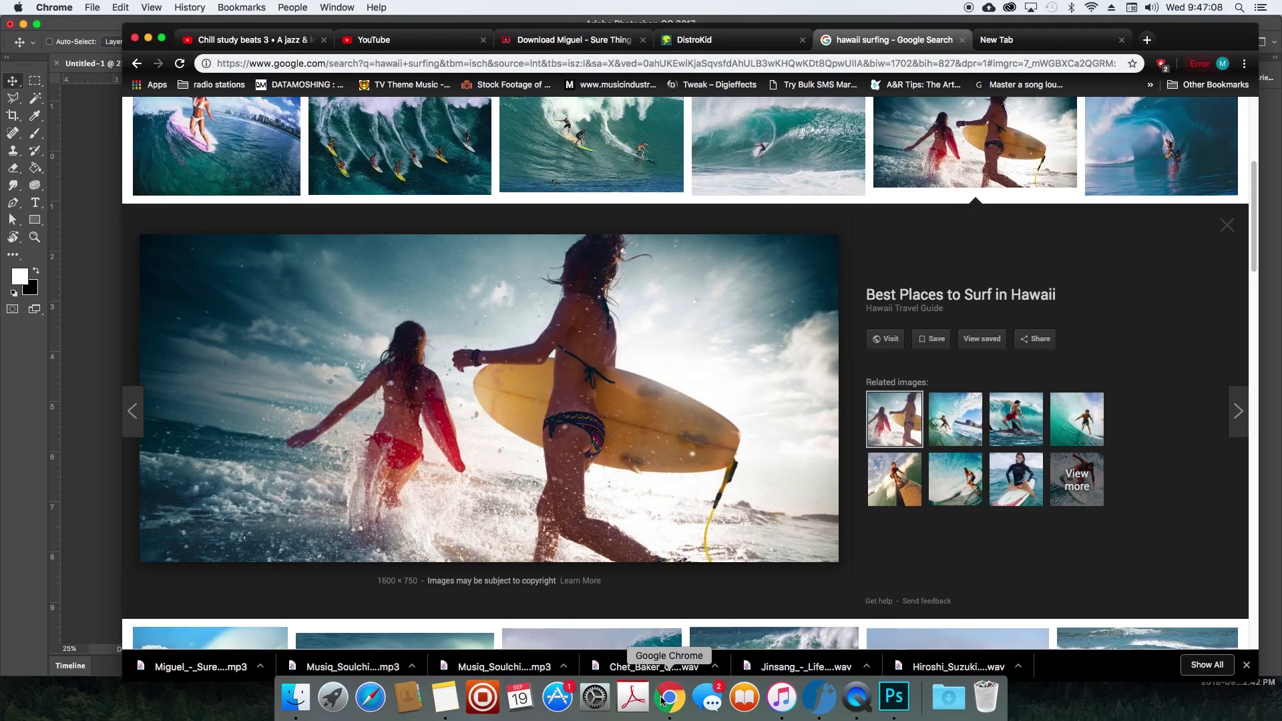
{"action": "left_click", "coordinate": [1029, 39]}
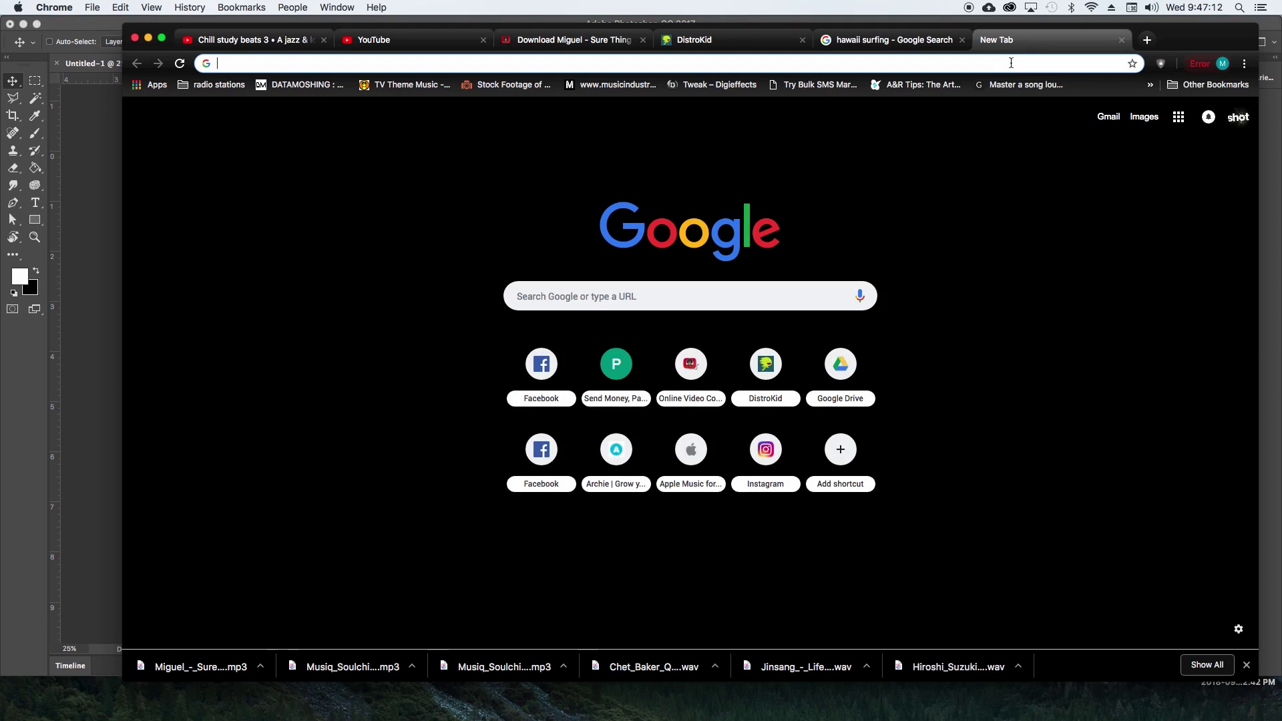
{"action": "type", "text": "WATER"}
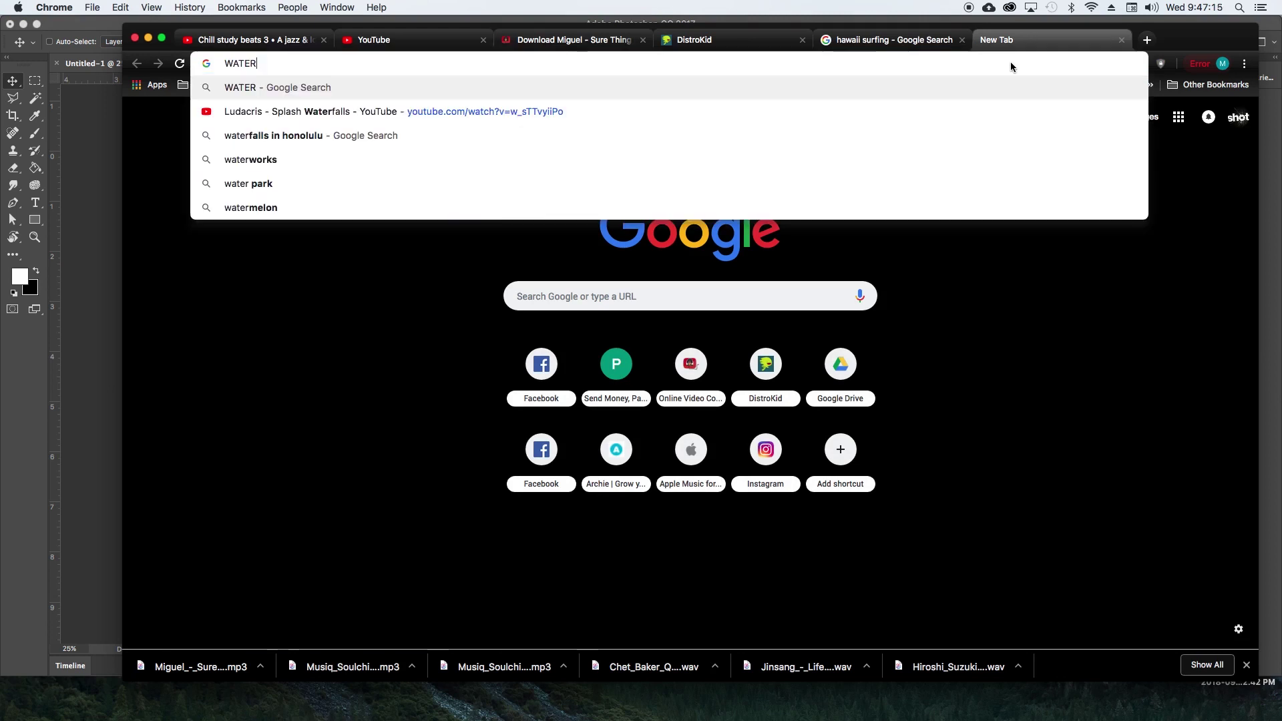
{"action": "type", "text": " text"}
{"action": "key", "text": "Return"}
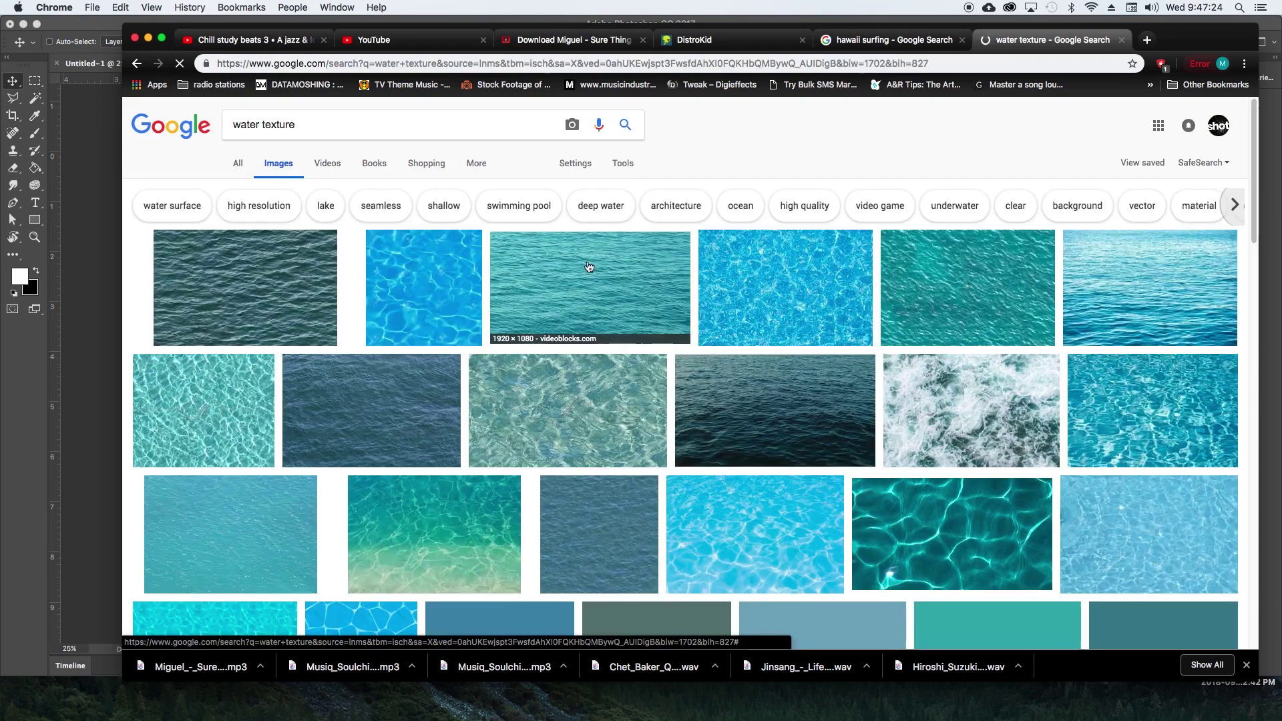
Browse the water texture images for a dark, rippled surface suited to the brochure's navy area.
{"action": "scroll", "coordinate": [600, 269], "scroll_direction": "down", "scroll_amount": 5}
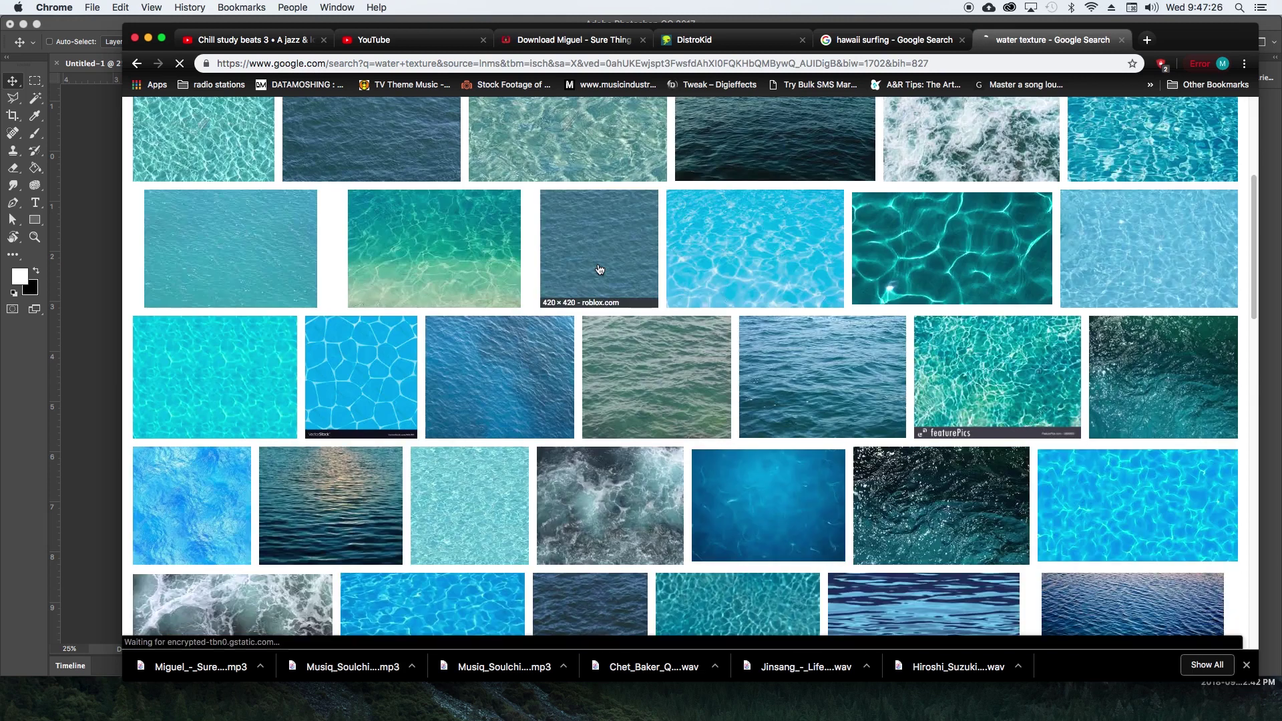
{"action": "scroll", "coordinate": [599, 269], "scroll_direction": "down", "scroll_amount": 1}
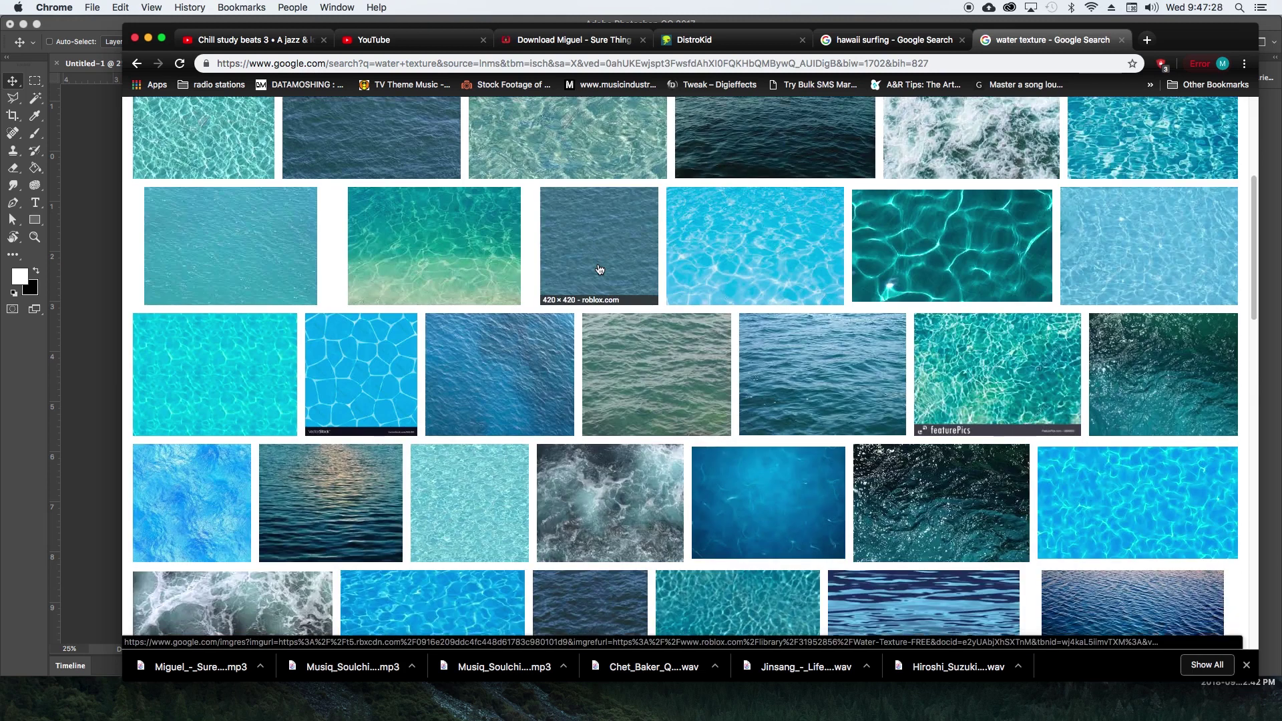
{"action": "scroll", "coordinate": [600, 269], "scroll_direction": "down", "scroll_amount": 3}
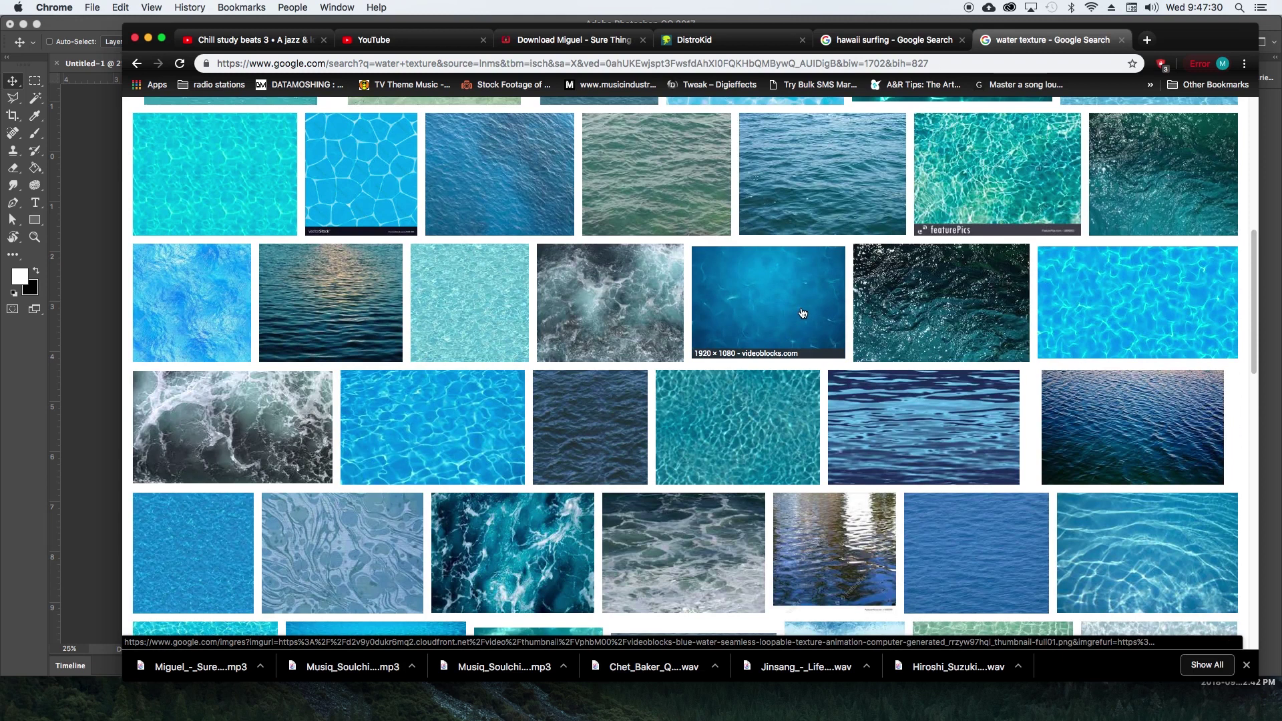
{"action": "scroll", "coordinate": [1098, 453], "scroll_direction": "down", "scroll_amount": 2}
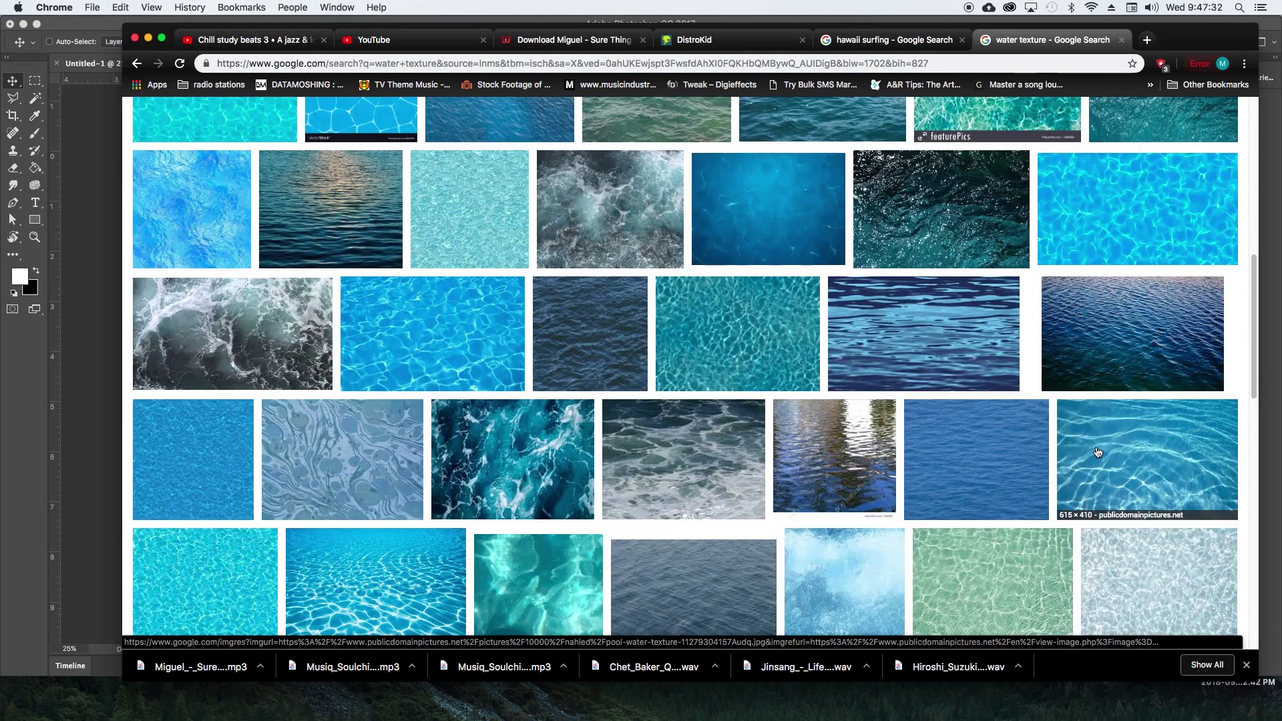
{"action": "scroll", "coordinate": [1098, 452], "scroll_direction": "down", "scroll_amount": 3}
{"action": "scroll", "coordinate": [1099, 452], "scroll_direction": "down", "scroll_amount": 2}
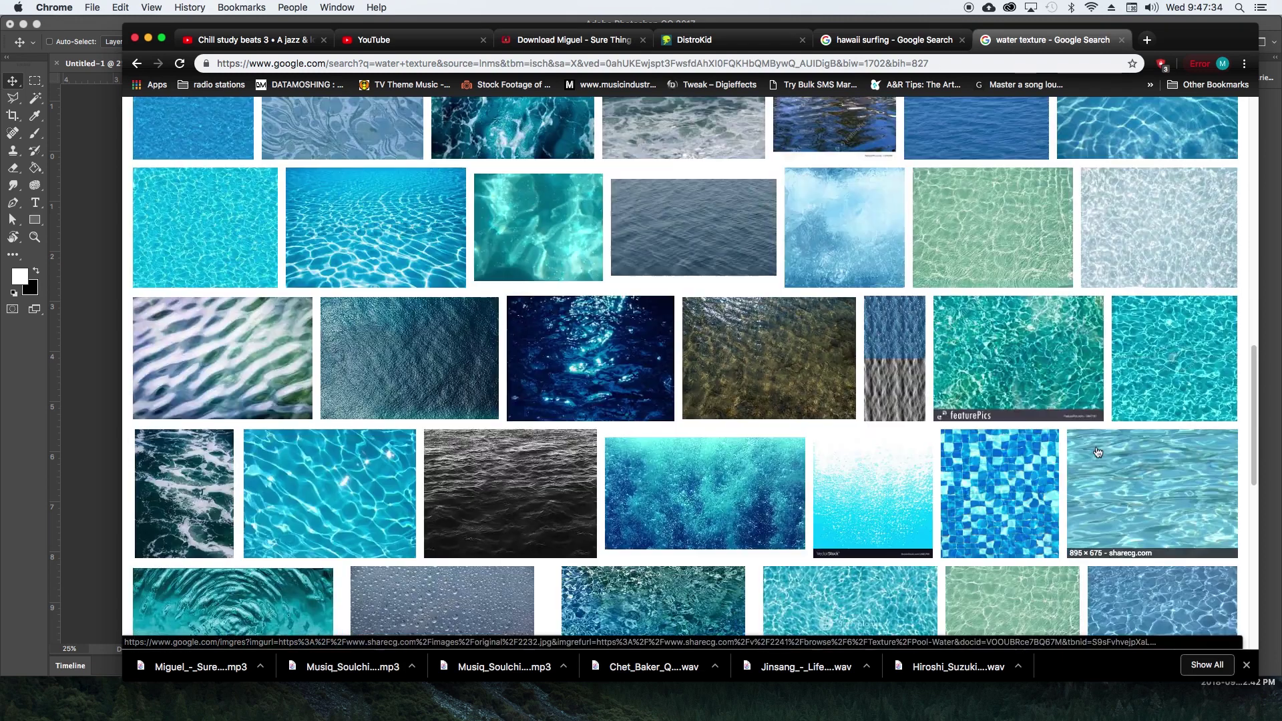
{"action": "scroll", "coordinate": [698, 268], "scroll_direction": "down", "scroll_amount": 3}
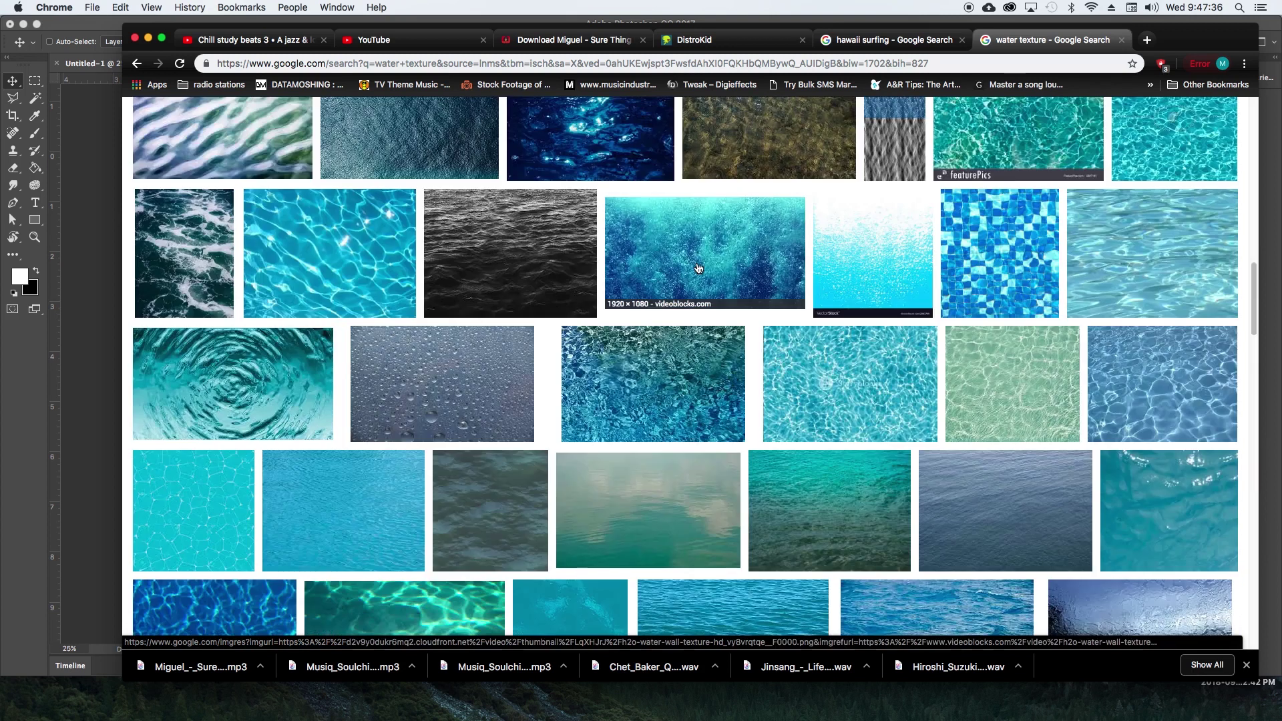
{"action": "scroll", "coordinate": [699, 267], "scroll_direction": "up", "scroll_amount": 1}
{"action": "scroll", "coordinate": [699, 267], "scroll_direction": "up", "scroll_amount": 2}
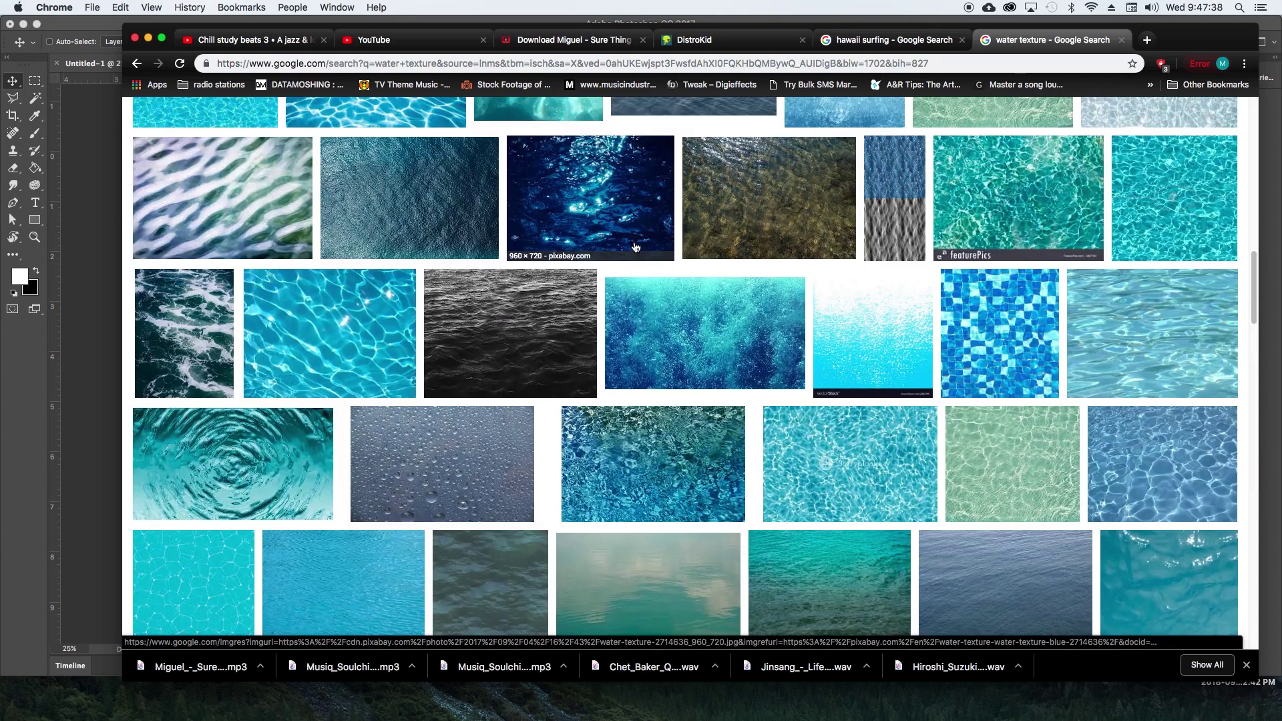
{"action": "scroll", "coordinate": [636, 247], "scroll_direction": "up", "scroll_amount": 10}
{"action": "scroll", "coordinate": [636, 247], "scroll_direction": "up", "scroll_amount": 6}
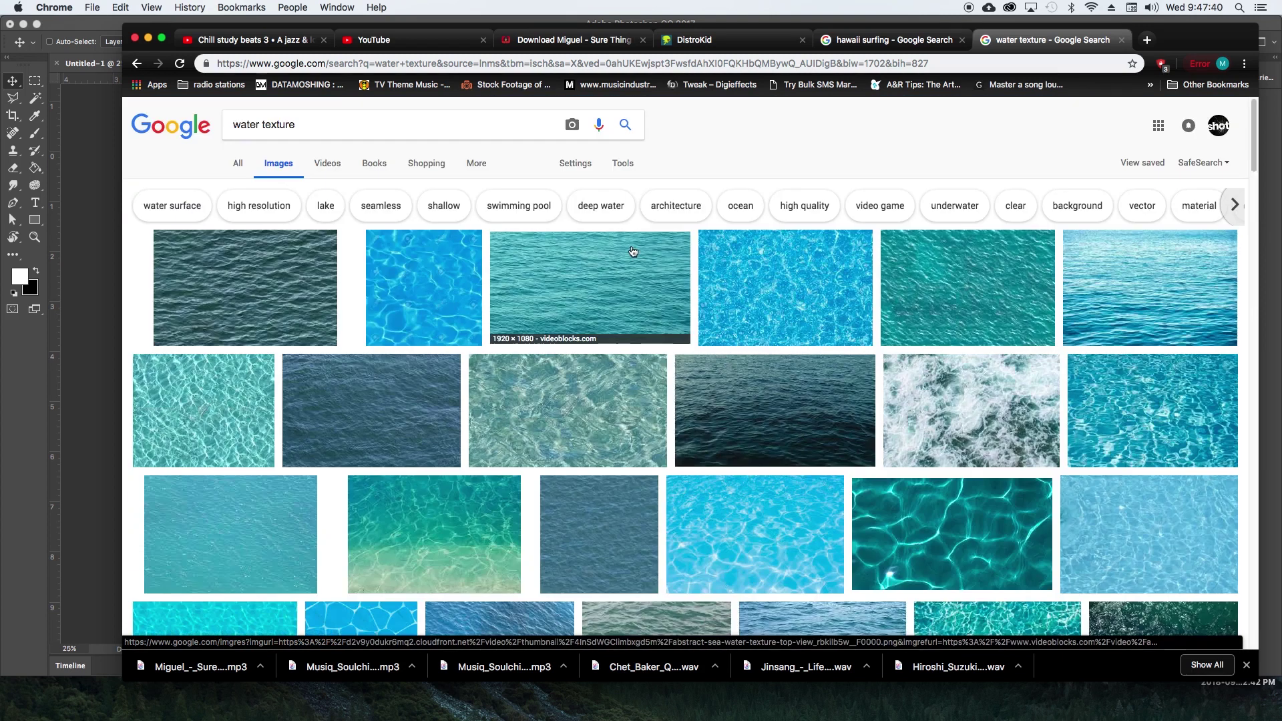
Copy the dark River Water Surface Texture image and paste it into the Photoshop brochure as a new layer.
{"action": "left_click", "coordinate": [805, 446]}
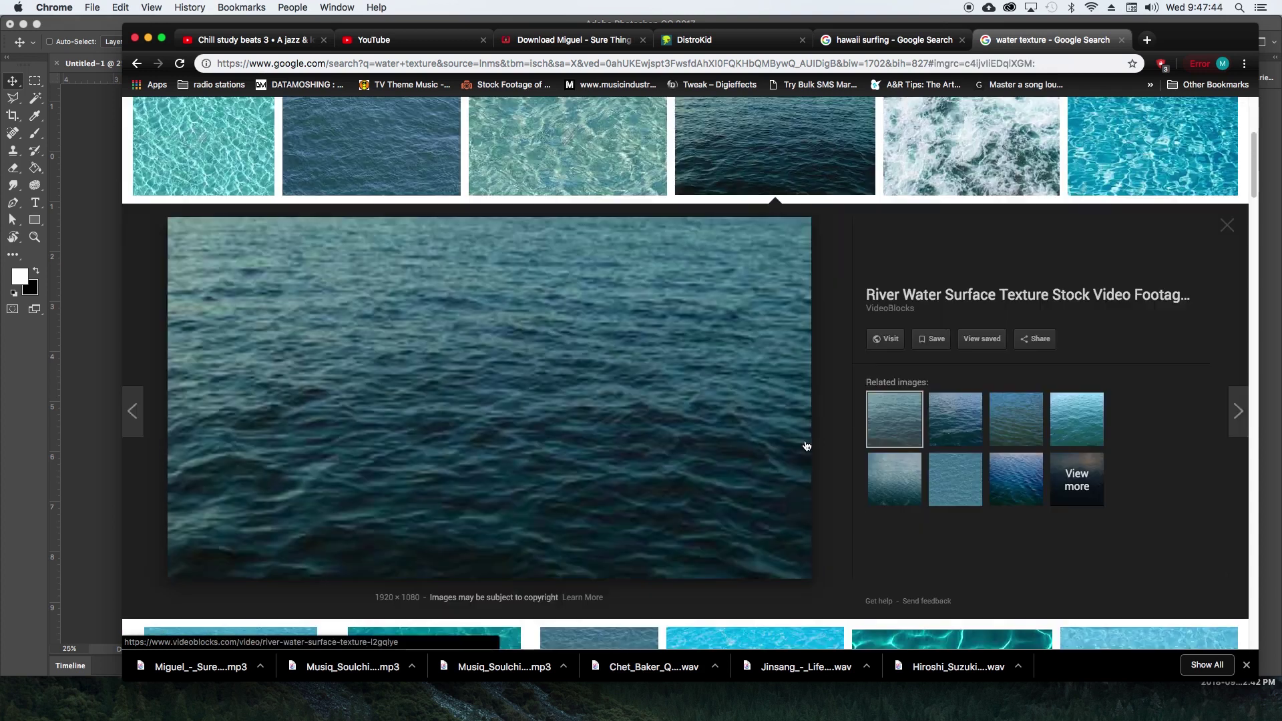
{"action": "right_click", "coordinate": [733, 394]}
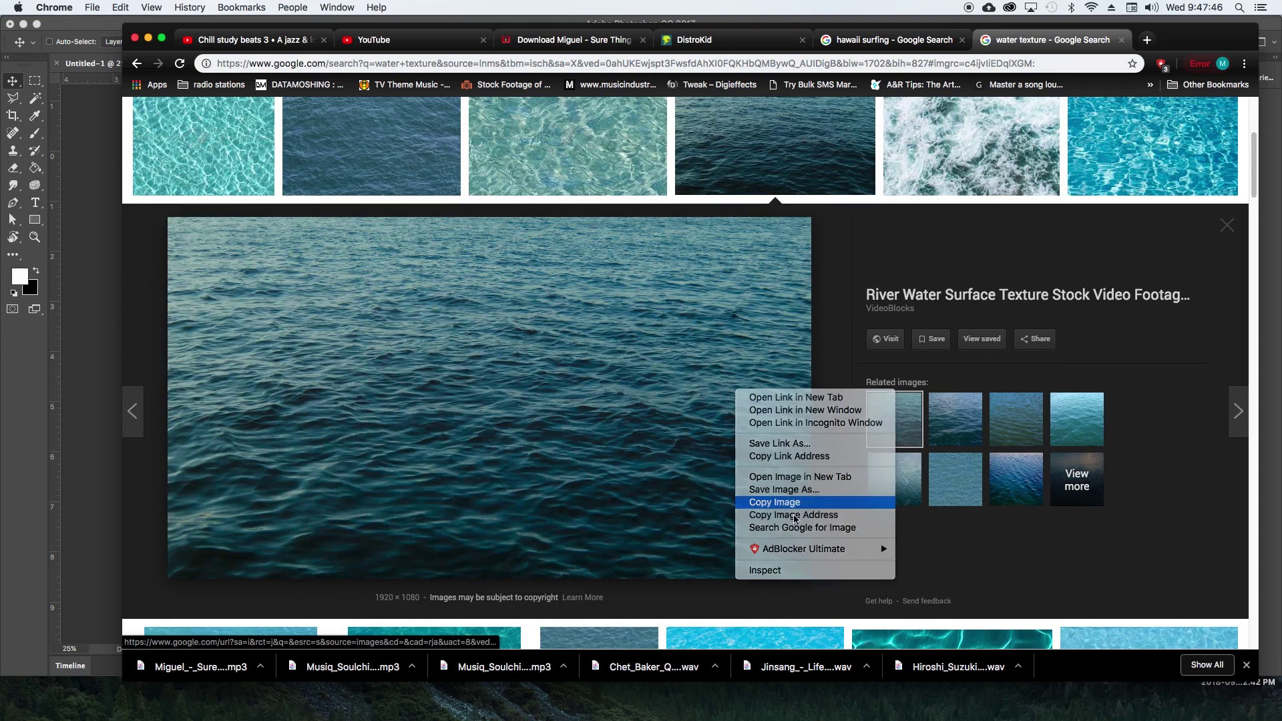
{"action": "left_click", "coordinate": [794, 504]}
{"action": "mouse_move", "coordinate": [798, 697]}
{"action": "left_click", "coordinate": [895, 696]}
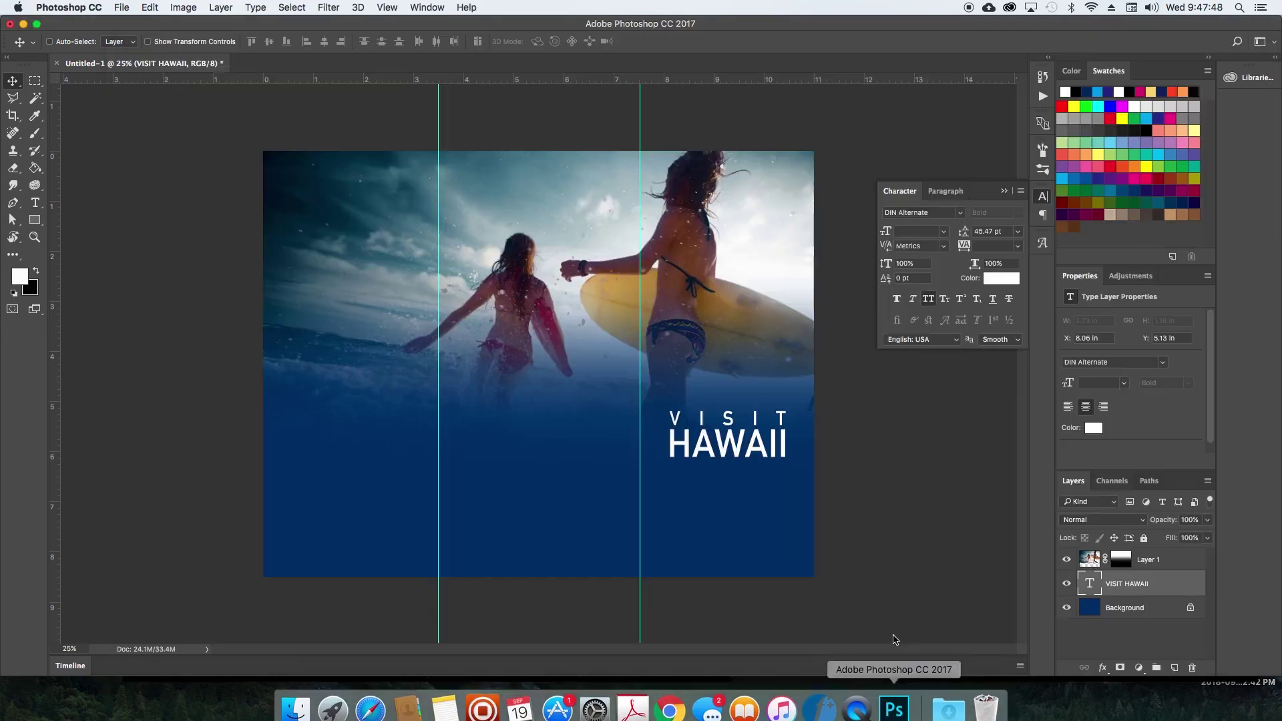
{"action": "key", "text": "super+v"}
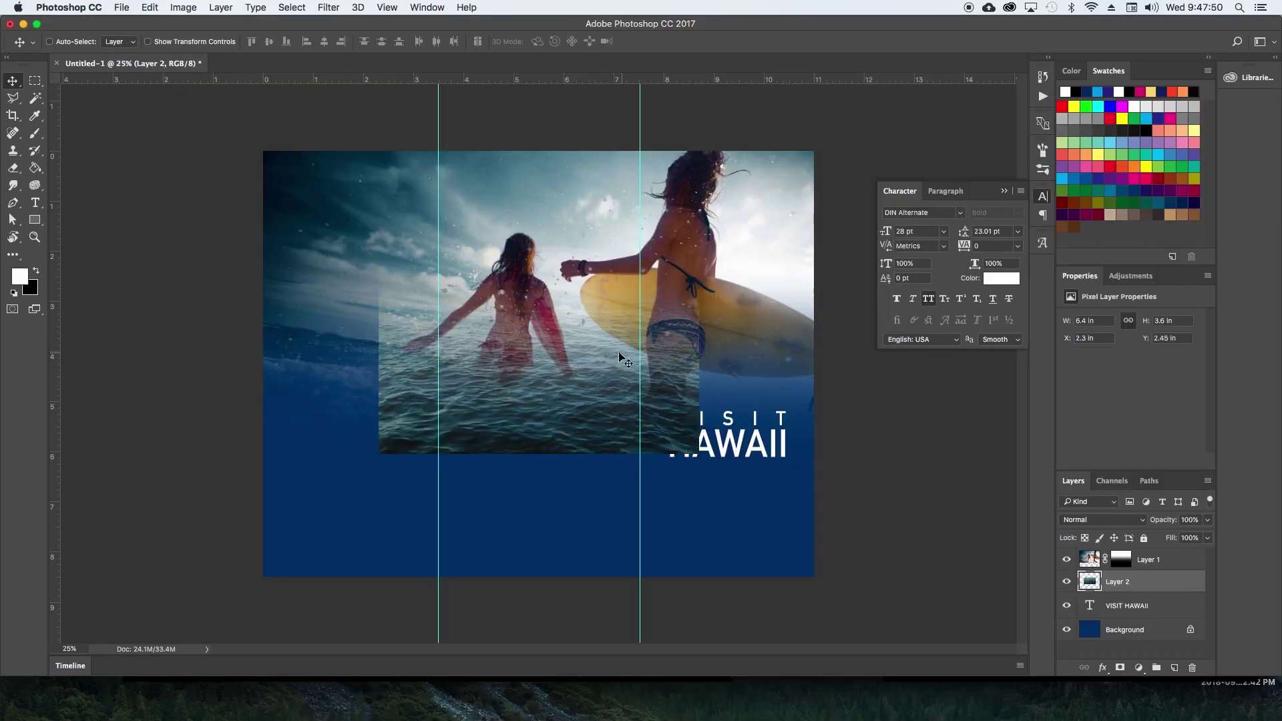
Move the water image to the page's lower-left and scale it to about 11.01 by 6.19 in, spanning the full width.
{"action": "left_click_drag", "start_coordinate": [620, 359], "coordinate": [483, 507]}
{"action": "key", "text": "super+t"}
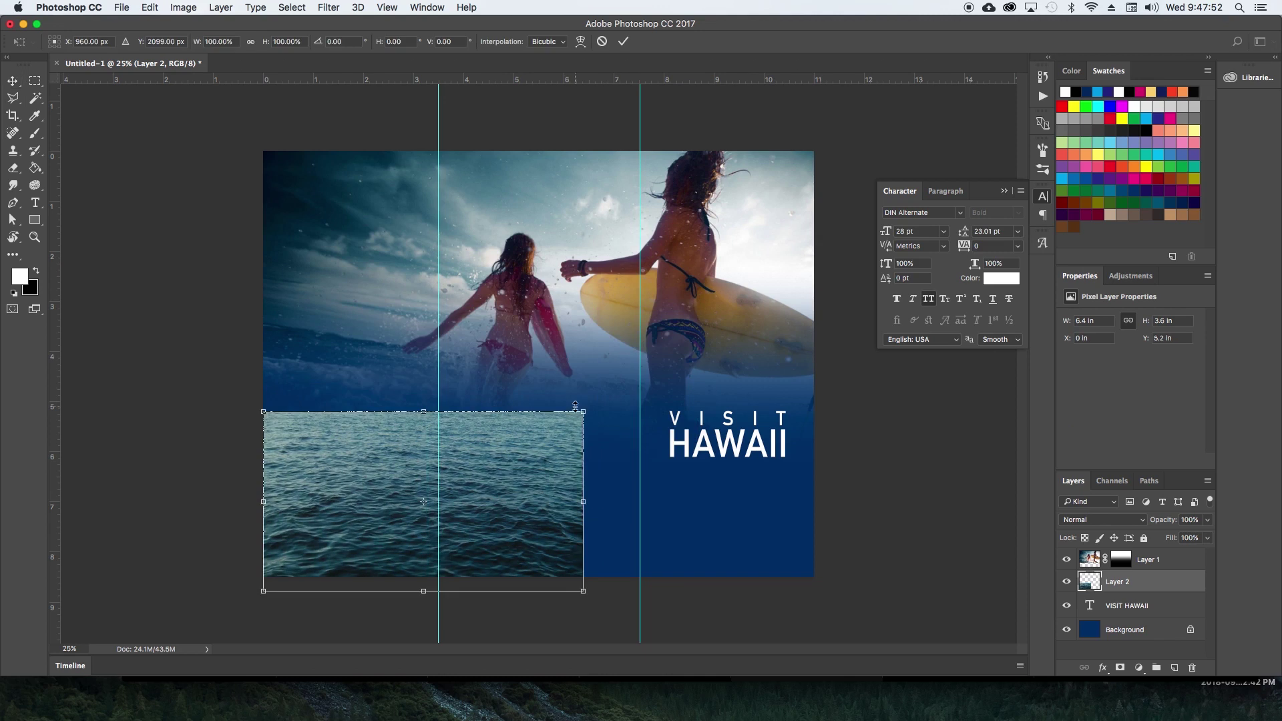
{"action": "left_click_drag", "start_coordinate": [575, 404], "coordinate": [845, 351]}
{"action": "key", "text": "Return"}
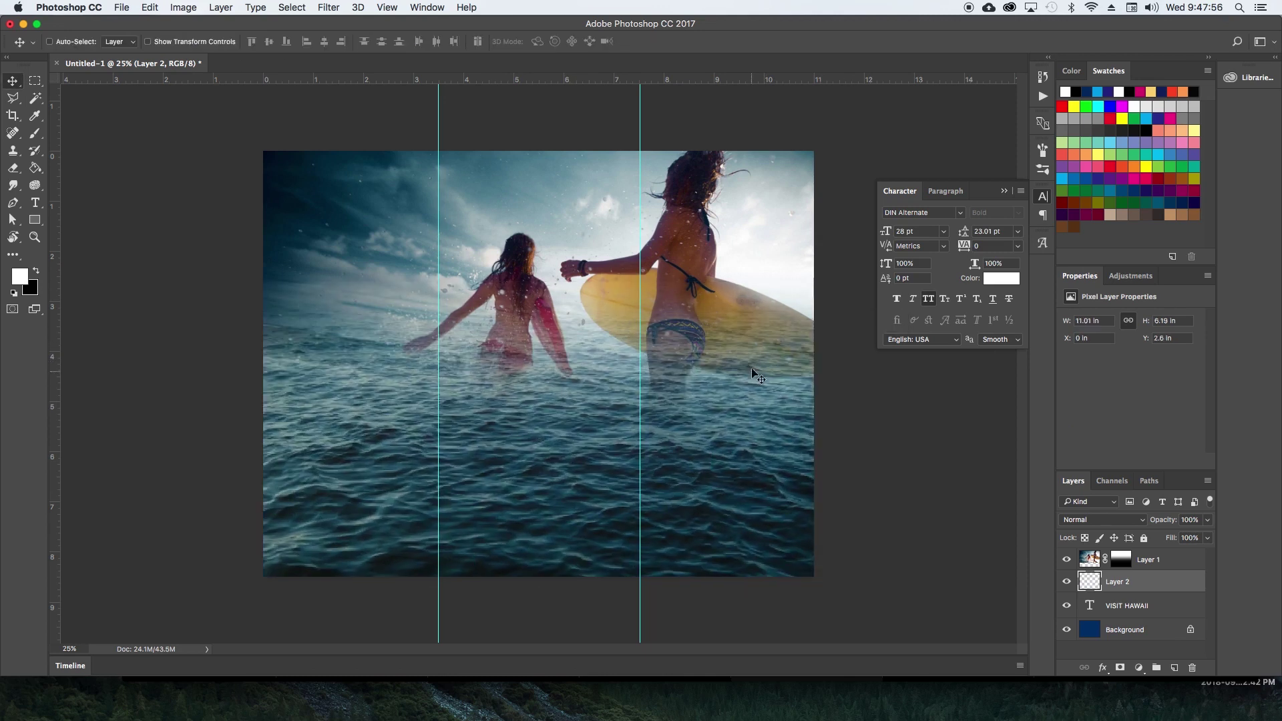
Add a layer mask to the water image and fade out its upper part with a black-to-transparent vertical gradient.
{"action": "left_click", "coordinate": [1121, 668]}
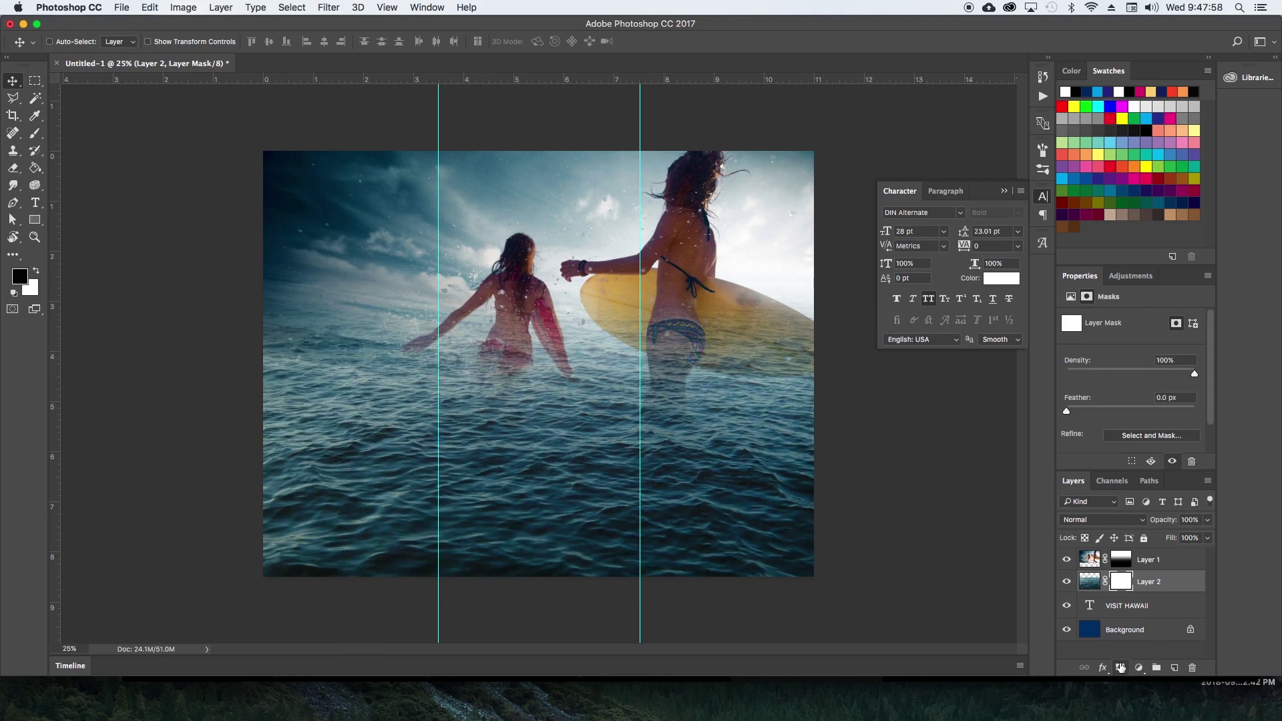
{"action": "key", "text": "g"}
{"action": "key", "text": "shift+g"}
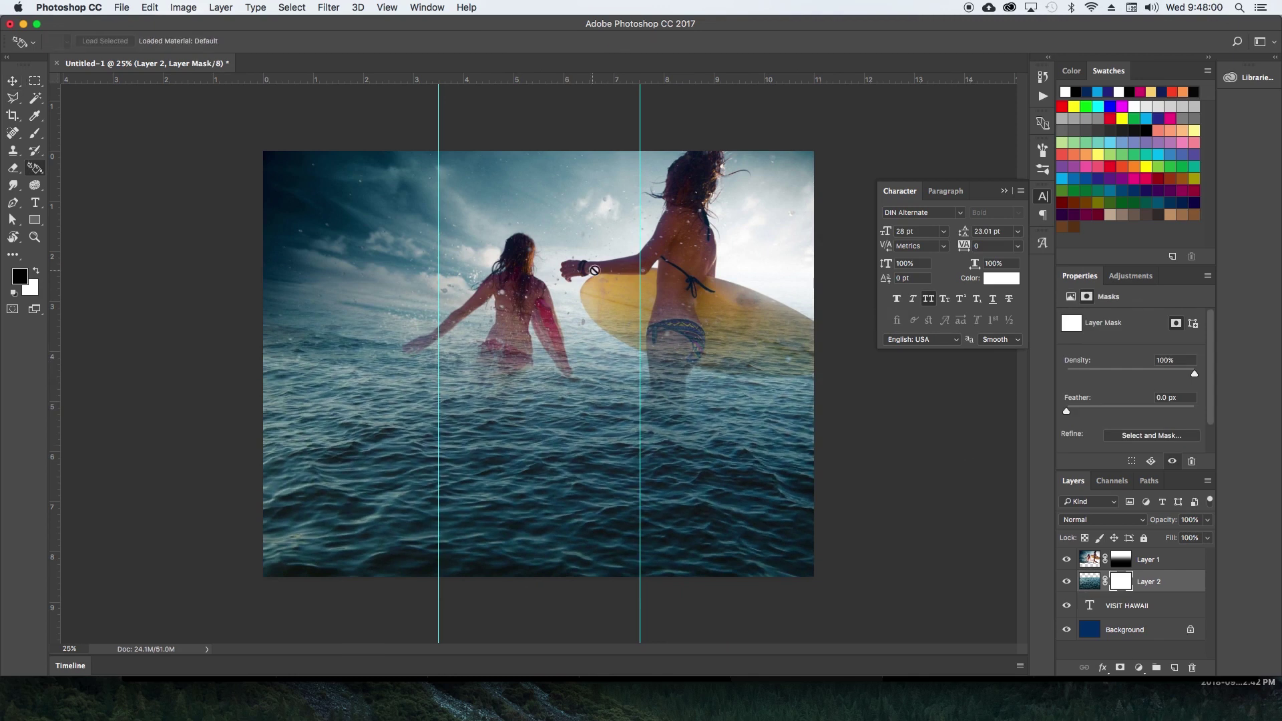
{"action": "key", "text": "shift+g"}
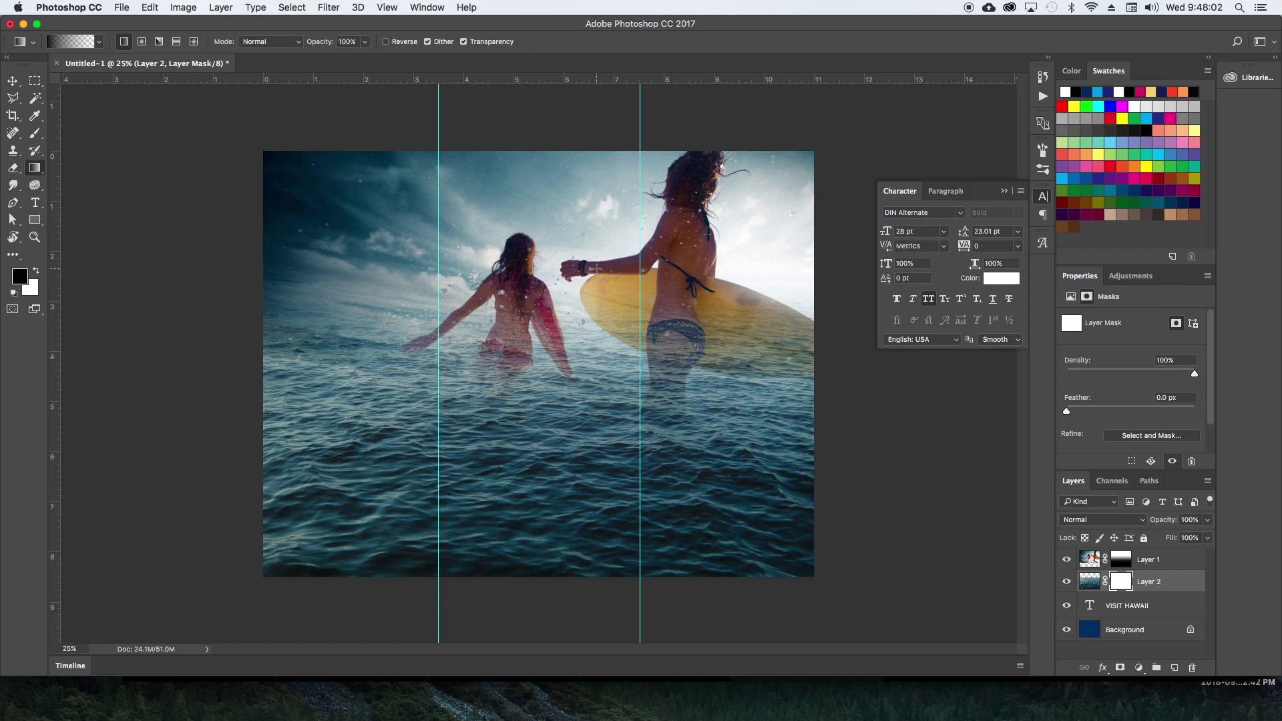
{"action": "left_click_drag", "start_coordinate": [595, 268], "coordinate": [595, 503]}
{"action": "left_click_drag", "start_coordinate": [569, 341], "coordinate": [569, 583]}
Swap the foreground colour to white and move the water layer below the VISIT HAWAII text layer.
{"action": "key", "text": "v"}
{"action": "key", "text": "x"}
{"action": "key", "text": "super+bracketleft"}
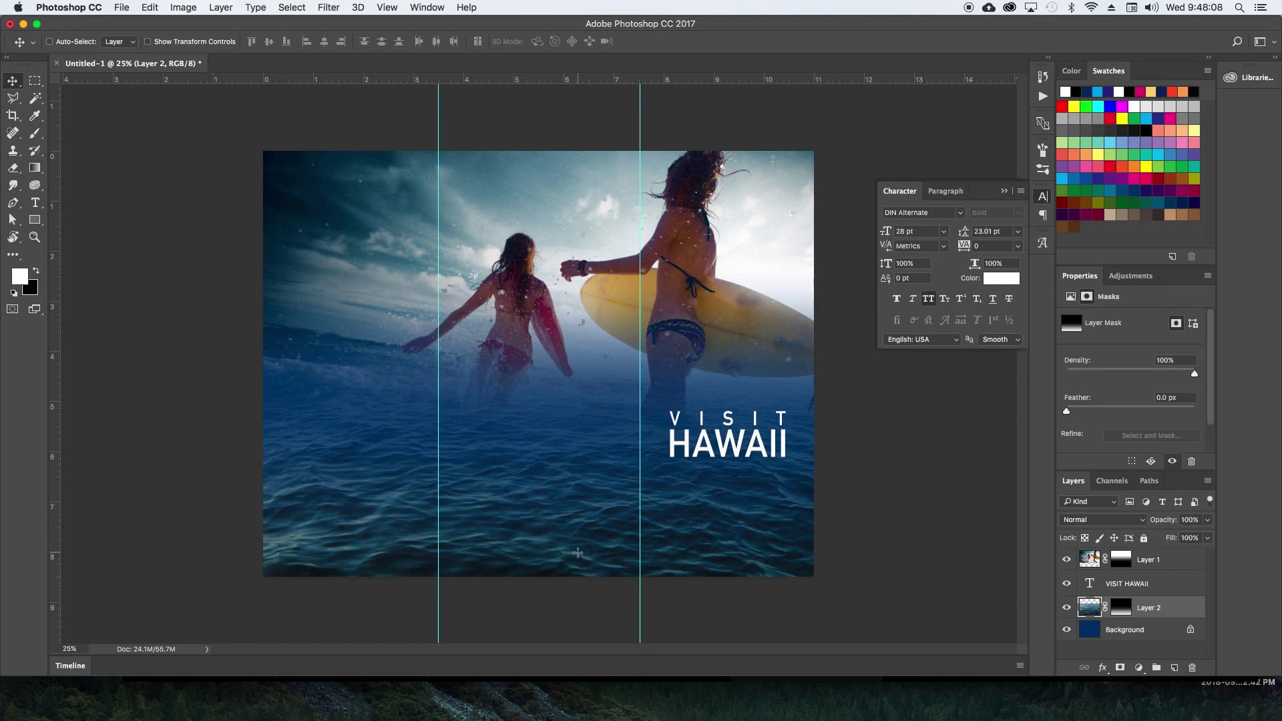
Draw a white-to-transparent gradient downward over the water layer's image and set the layer's blend mode to Overlay.
{"action": "key", "text": "g"}
{"action": "left_click_drag", "start_coordinate": [569, 332], "coordinate": [590, 539]}
{"action": "key", "text": "v"}
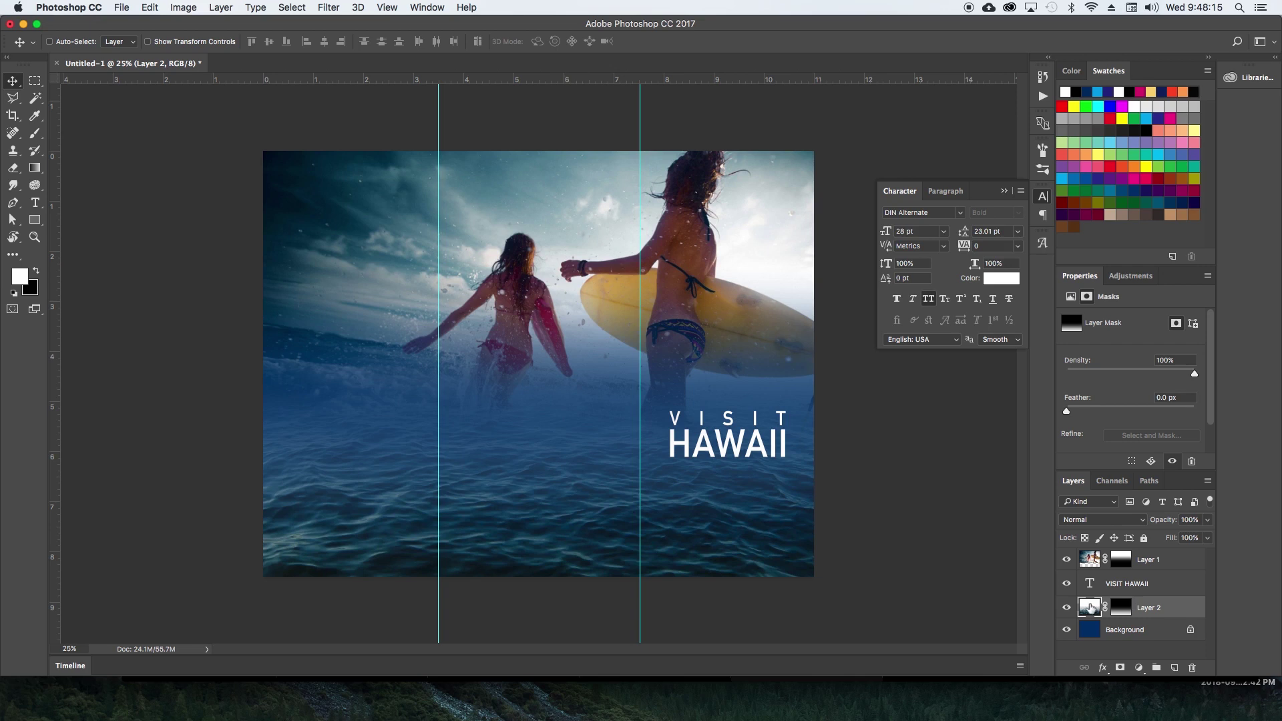
{"action": "left_click", "coordinate": [1105, 520]}
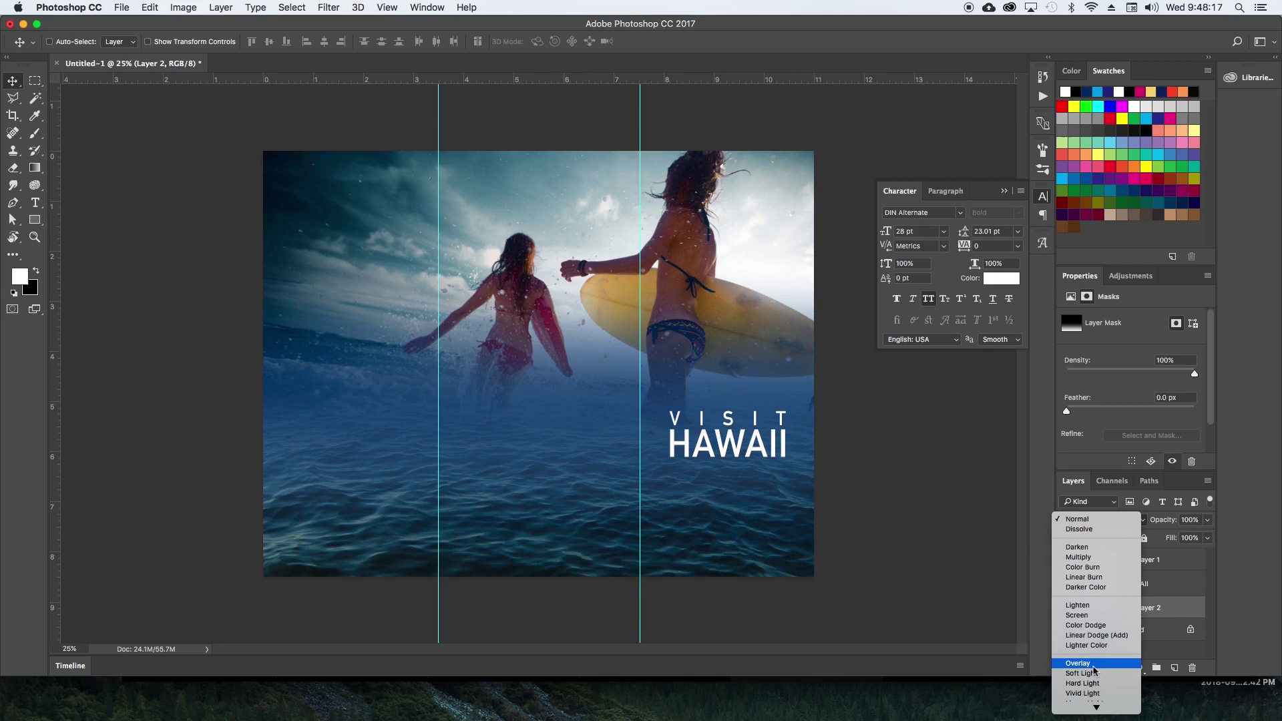
{"action": "left_click", "coordinate": [1096, 666]}
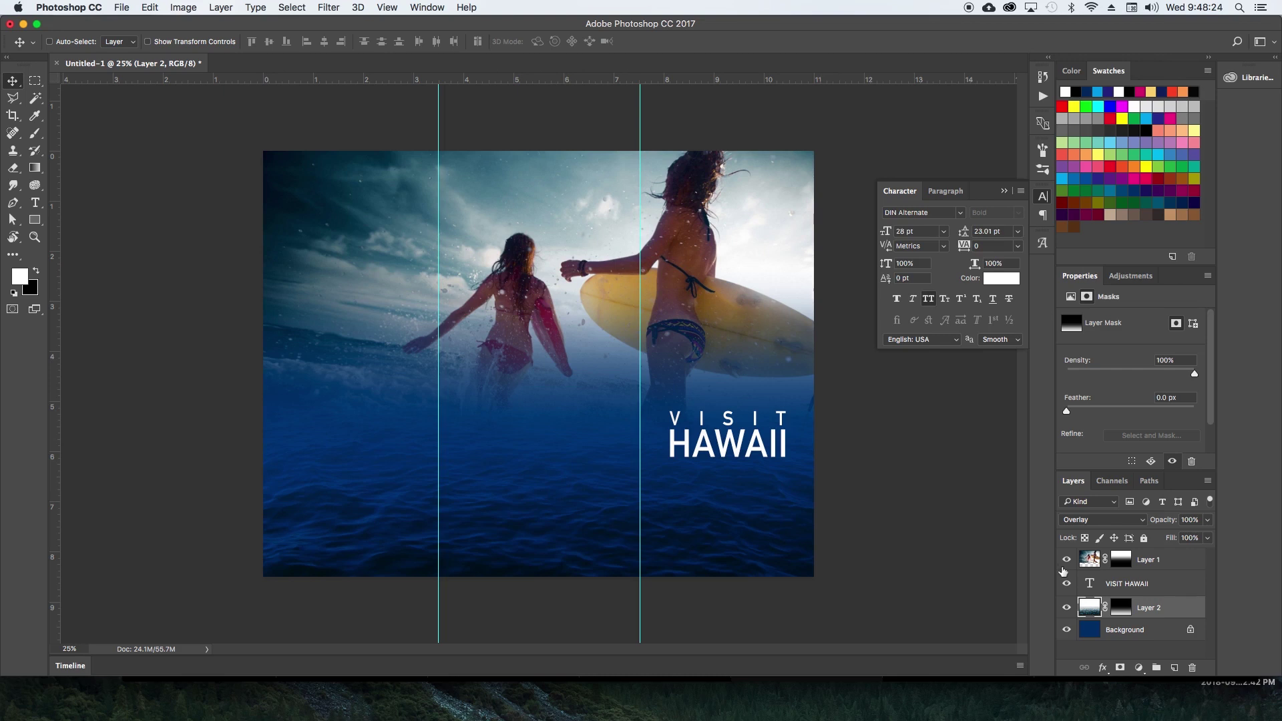
Bring the VISIT HAWAII text layer above all other layers and move the title down to Y 5.87 in.
{"action": "left_click", "coordinate": [1123, 585]}
{"action": "key", "text": "super+j"}
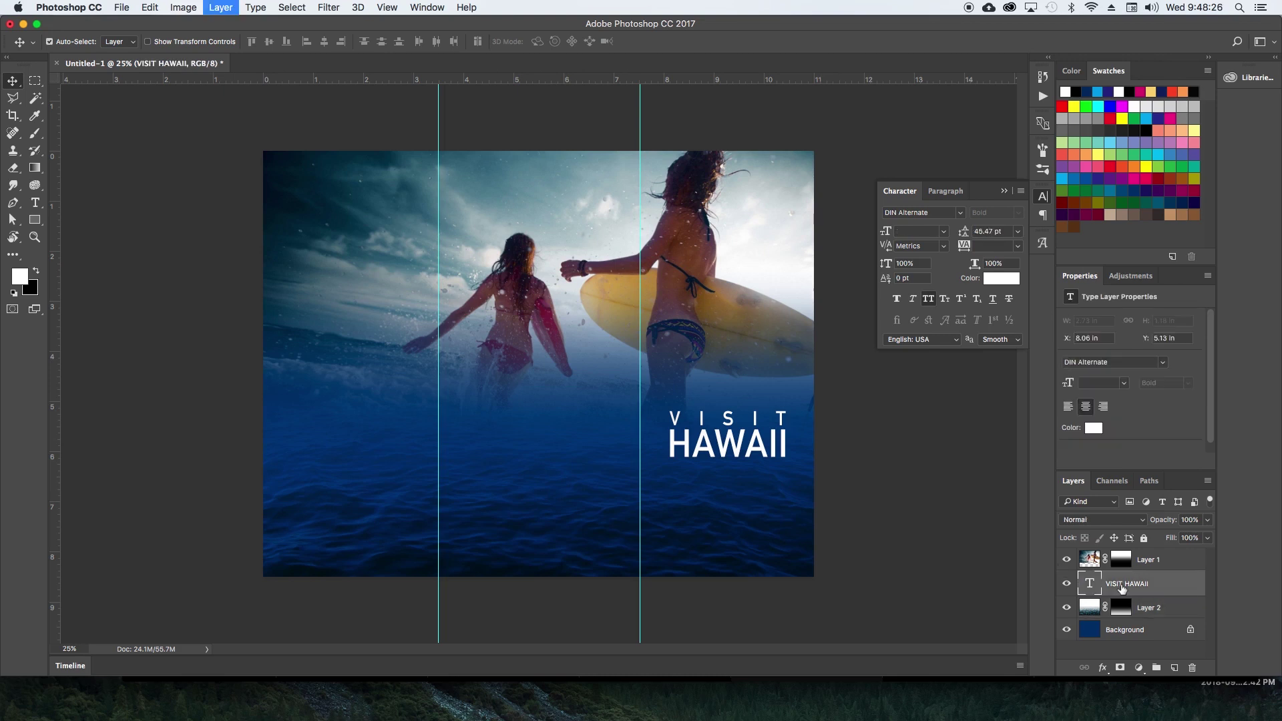
{"action": "key", "text": "super+bracketright"}
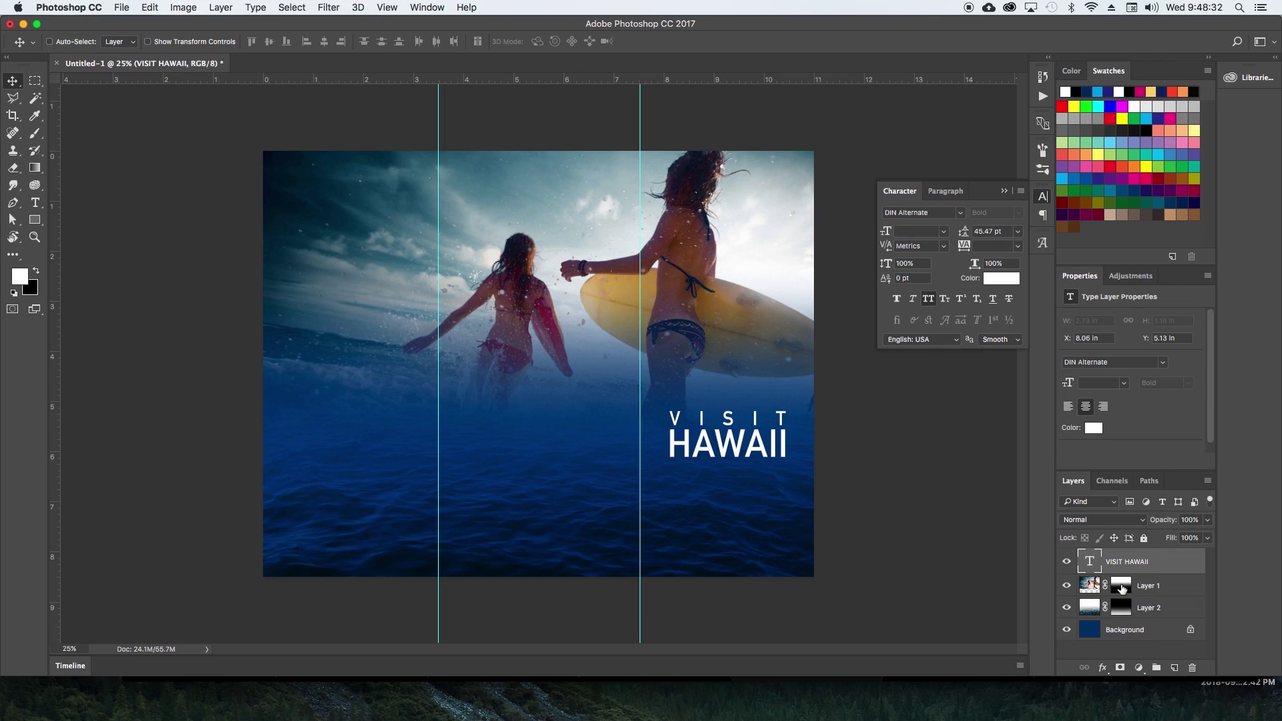
{"action": "left_click_drag", "start_coordinate": [725, 447], "coordinate": [730, 476]}
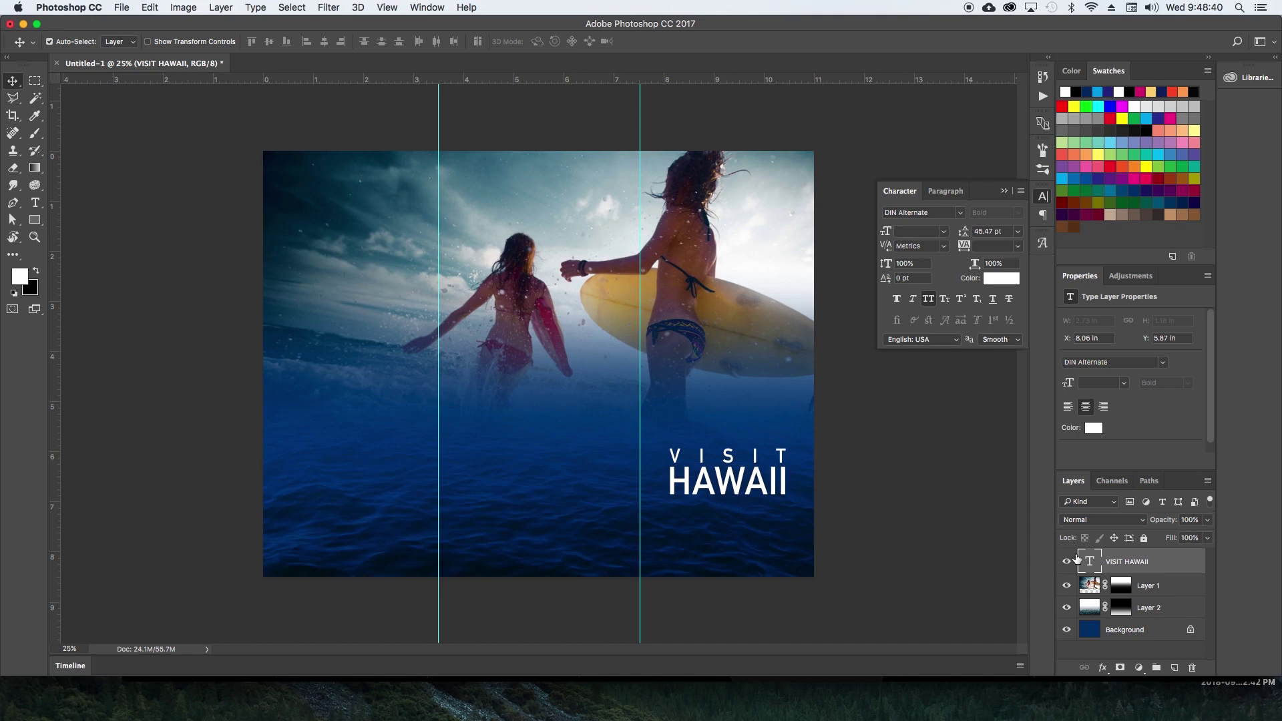
Duplicate the VISIT HAWAII title about 1.5 in lower and replace the copy's text with WORLDWIDE LURURIES.
{"action": "key", "text": "super+j"}
{"action": "left_click_drag", "start_coordinate": [807, 495], "coordinate": [805, 567]}
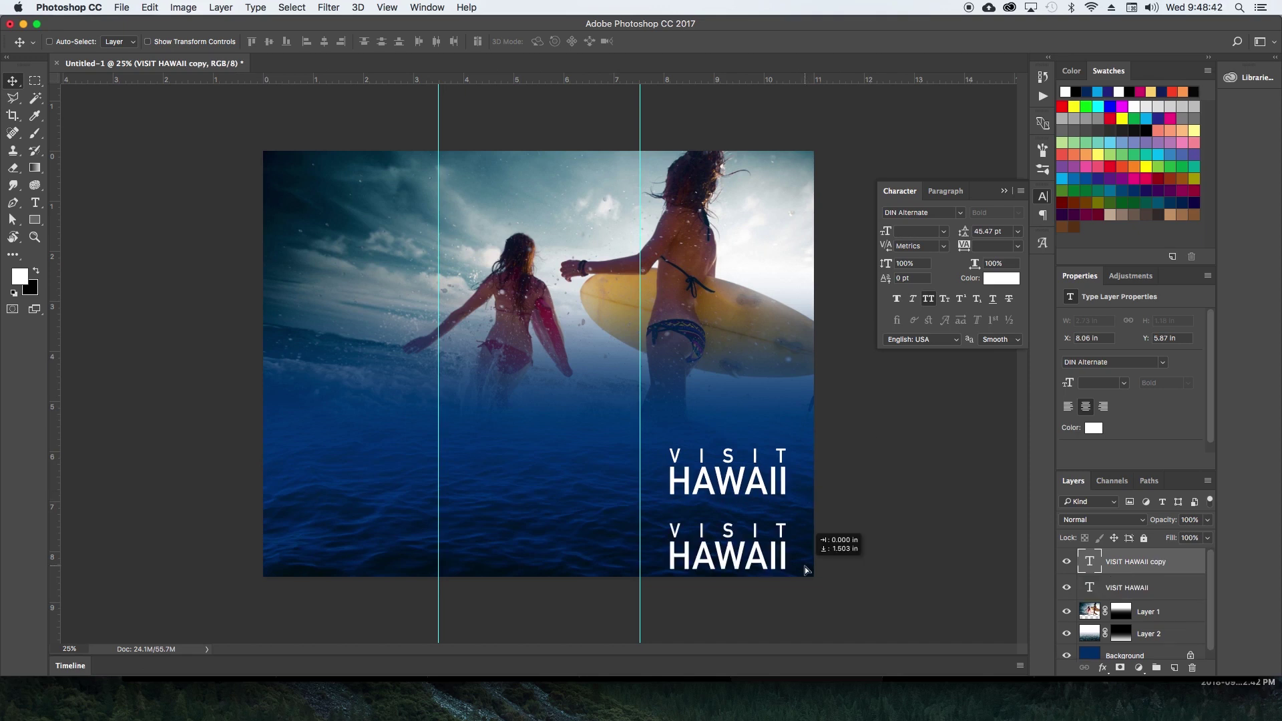
{"action": "double_click", "coordinate": [804, 567]}
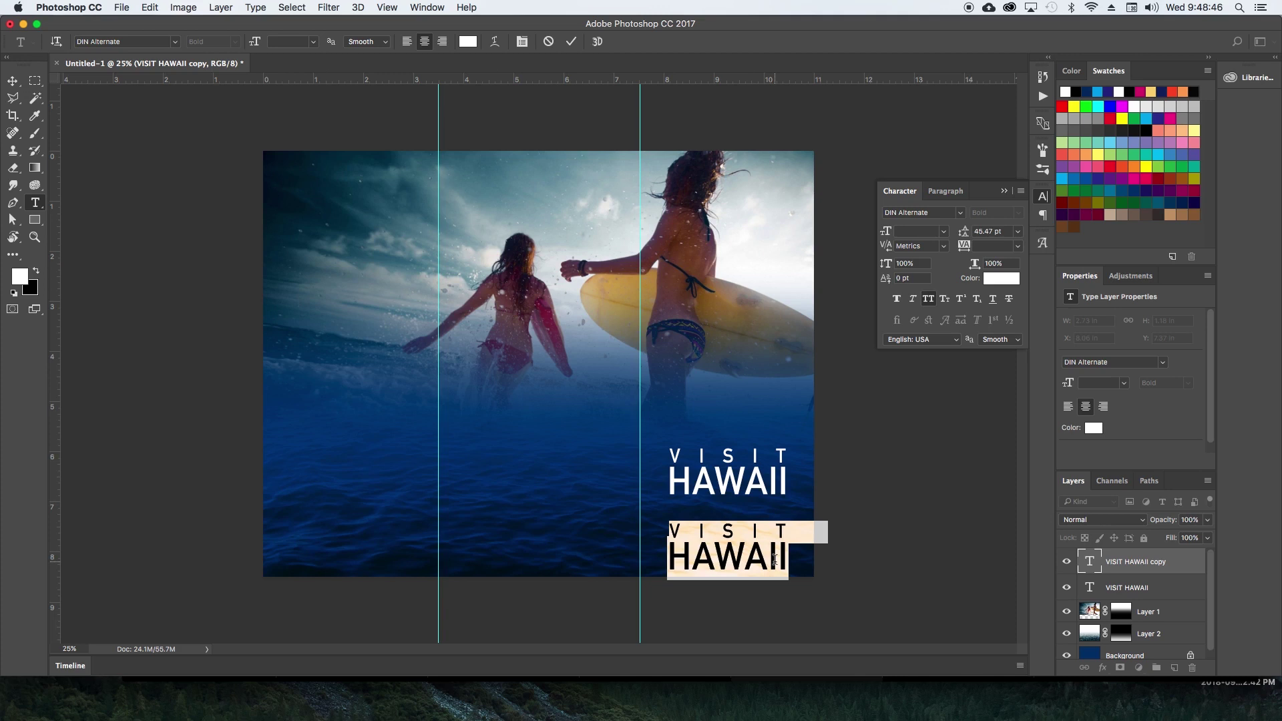
{"action": "type", "text": "W"}
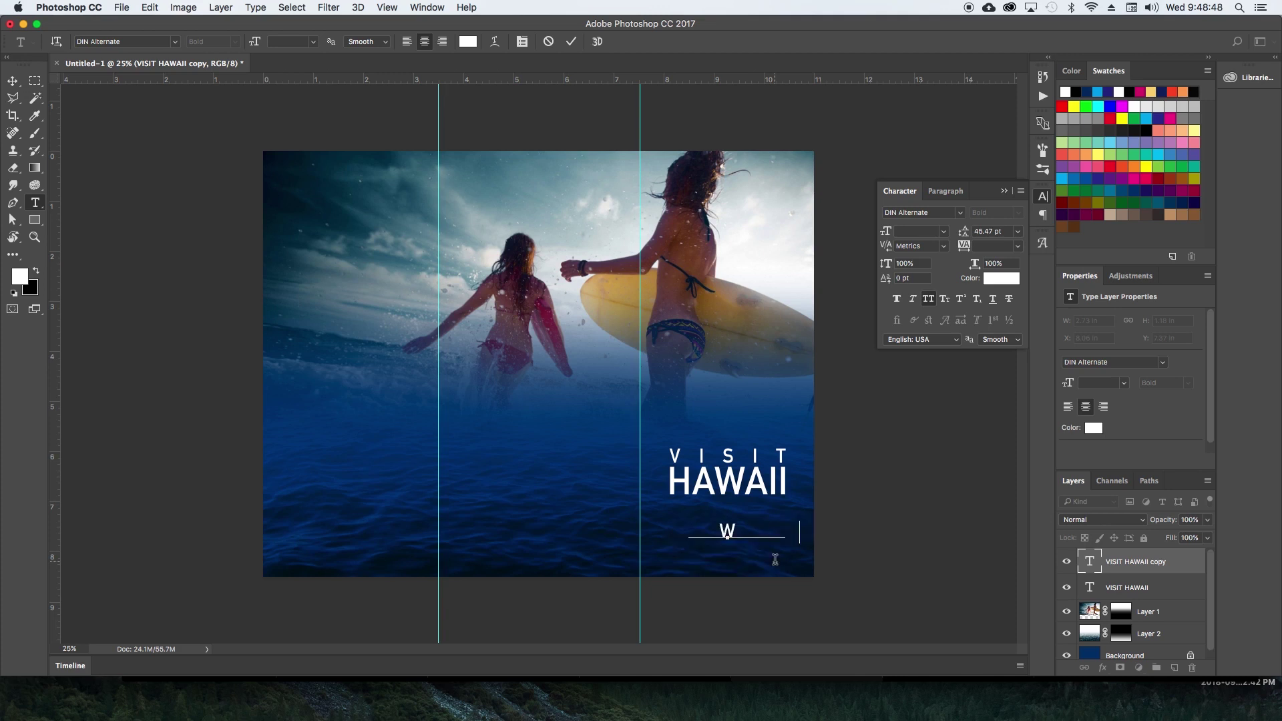
{"action": "type", "text": "ORLDWIDE"}
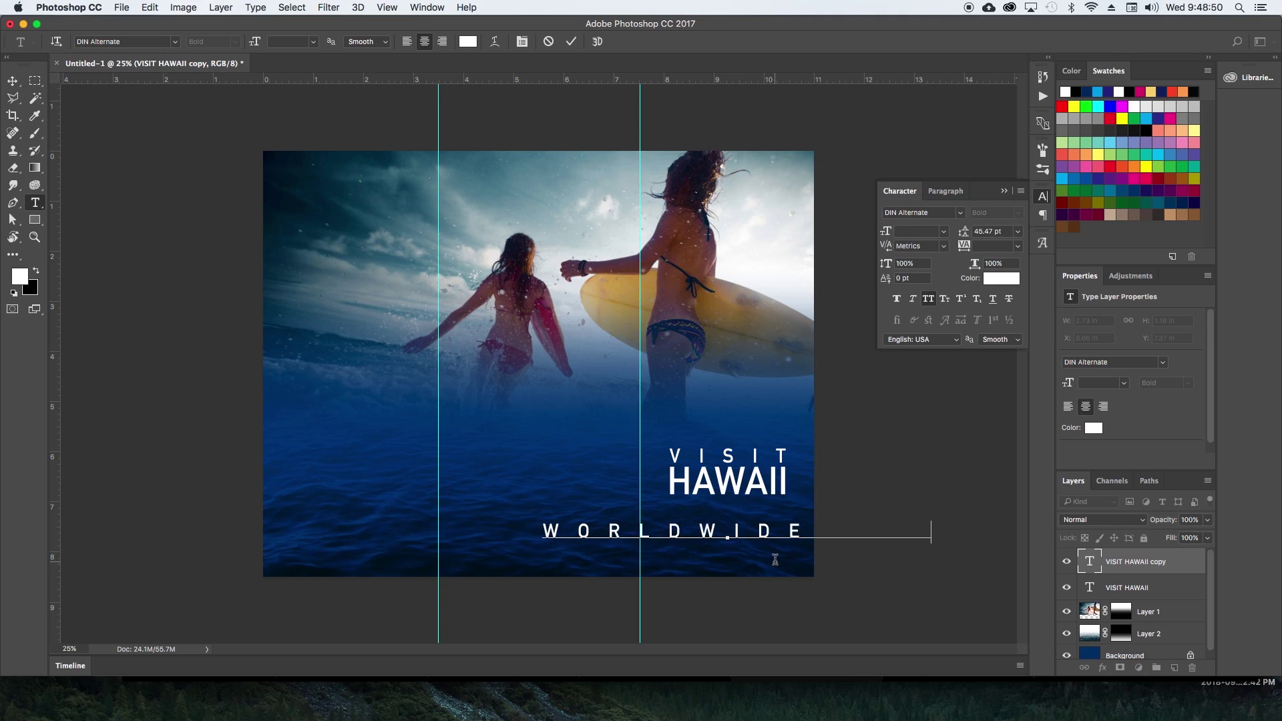
{"action": "key", "text": "super+a"}
{"action": "type", "text": "WORL"}
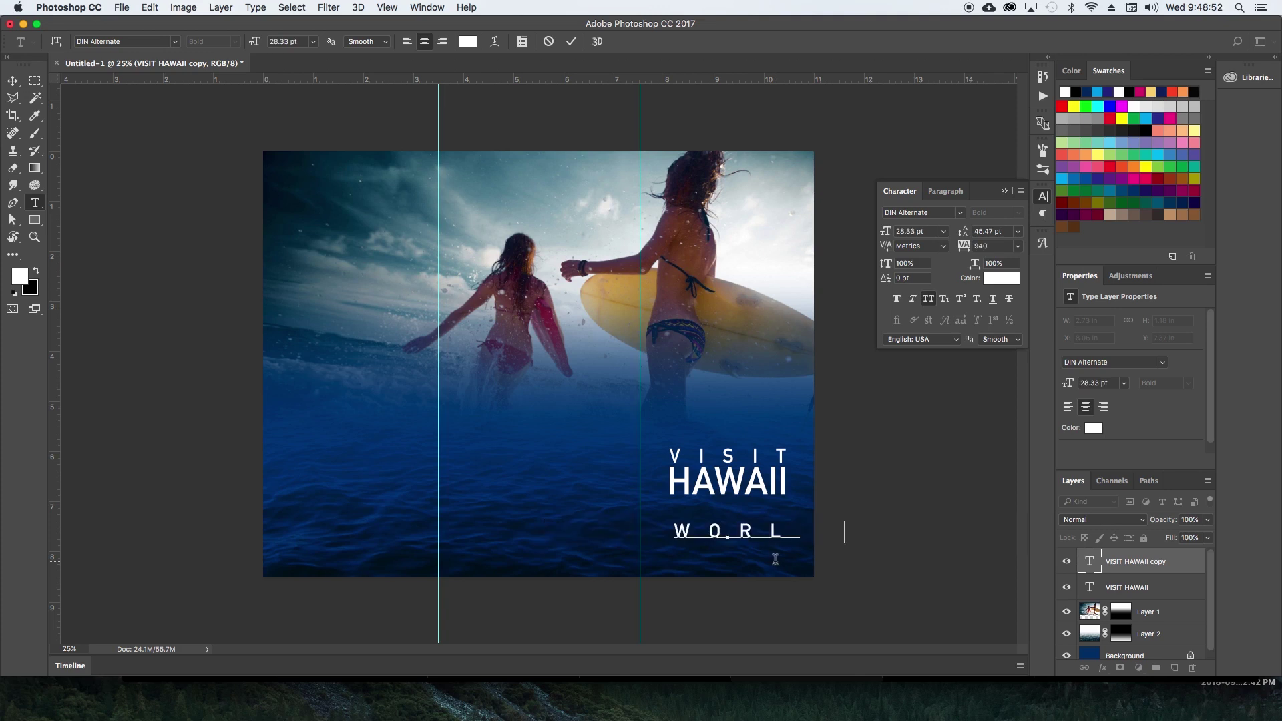
{"action": "type", "text": "DWIDEAV"}
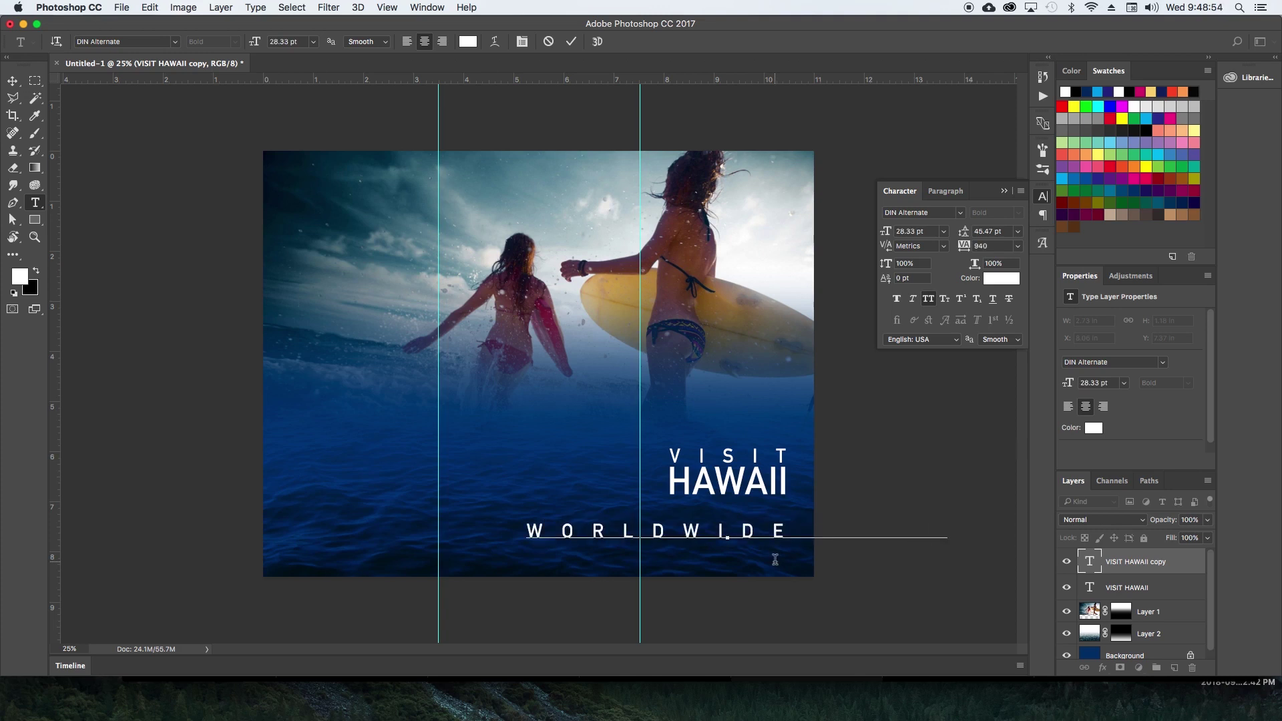
{"action": "type", "text": "RIES"}
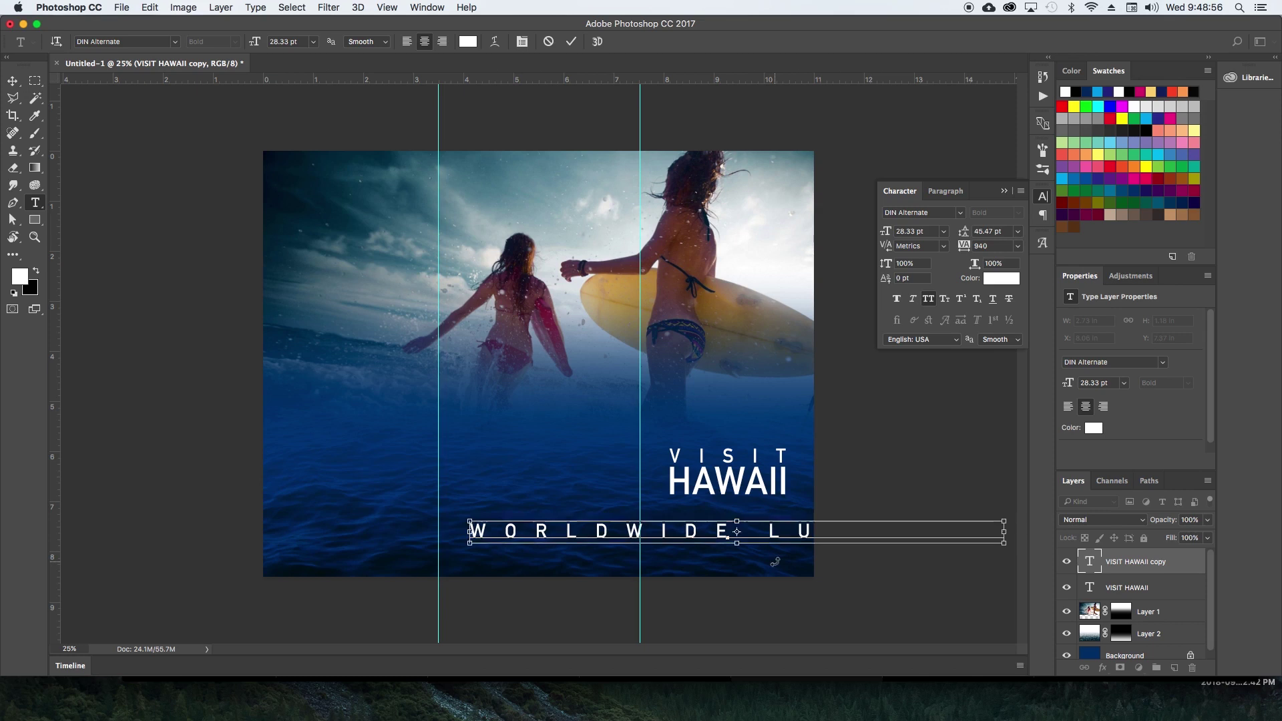
Set the whole tagline's font size to 10.33 pt and its tracking to 0.
{"action": "key", "text": "super+a"}
{"action": "mouse_move", "coordinate": [893, 233]}
{"action": "left_mouse_down"}
{"action": "mouse_move", "coordinate": [874, 233]}
{"action": "mouse_move", "coordinate": [909, 237]}
{"action": "left_mouse_up"}
{"action": "left_click", "coordinate": [963, 245]}
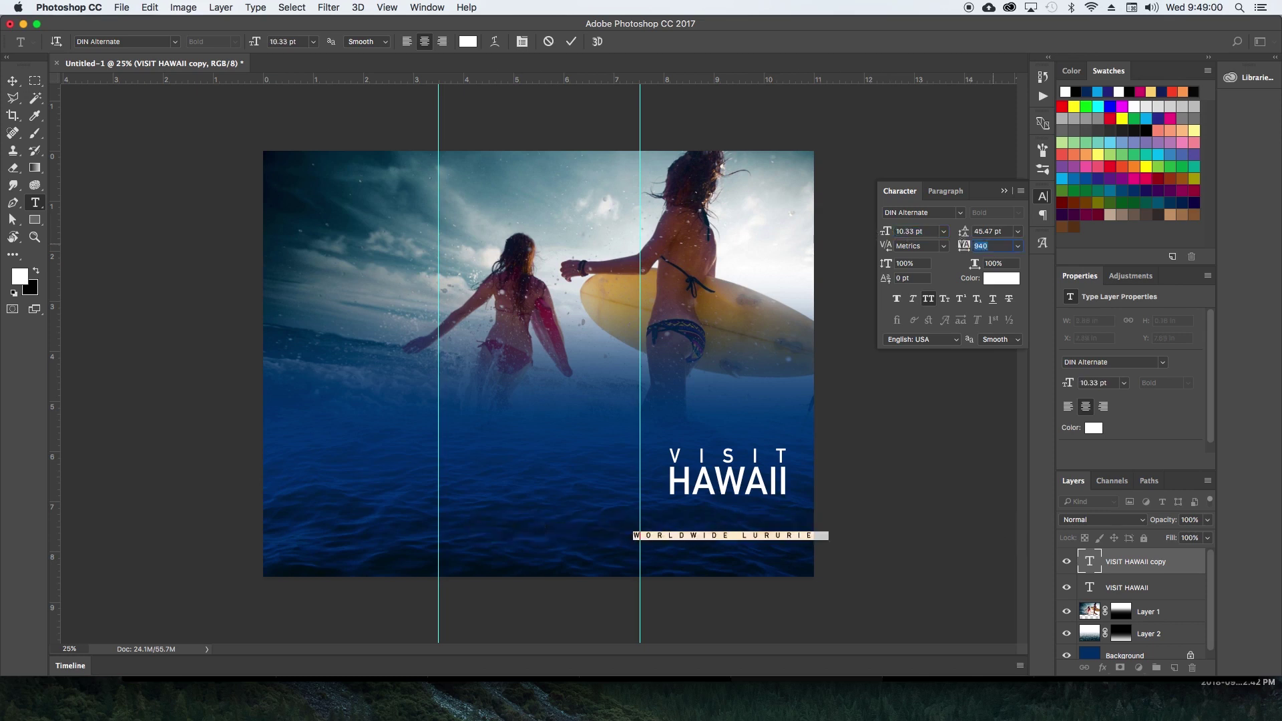
{"action": "type", "text": "0"}
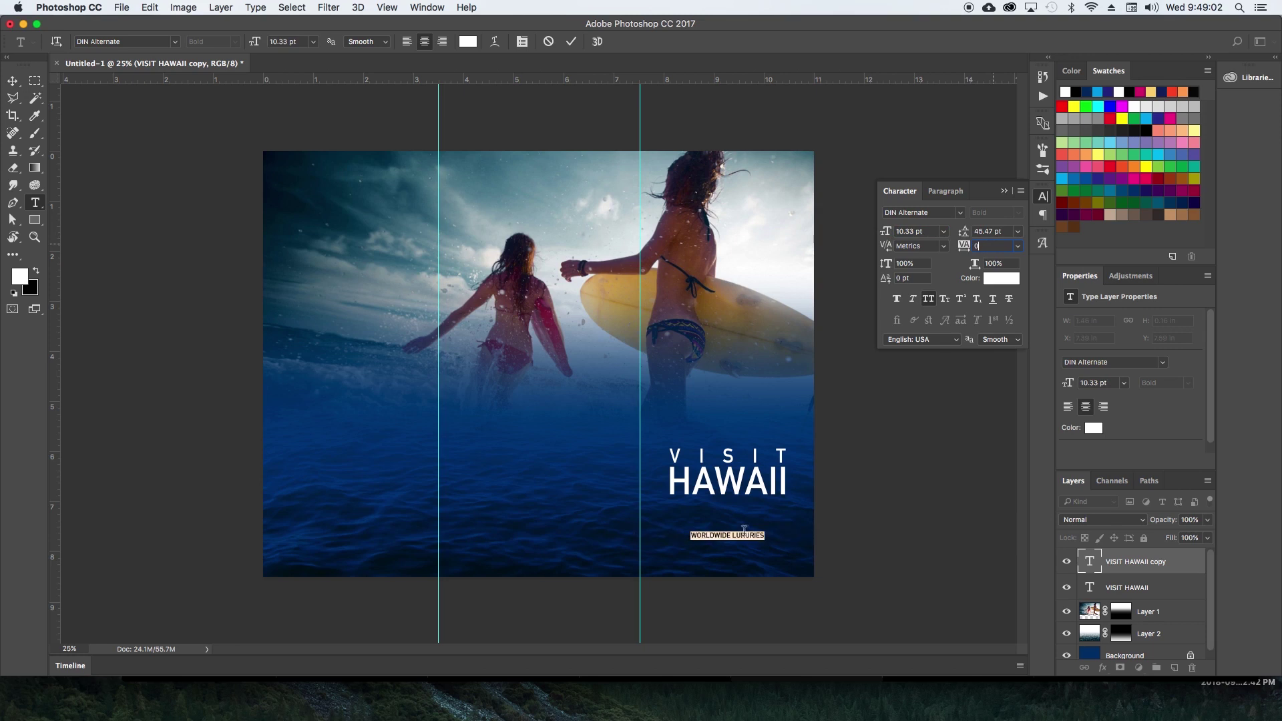
Correct the misspelled second word of the tagline to LUXURIES.
{"action": "left_click", "coordinate": [744, 532]}
{"action": "key", "text": "shift+Right"}
{"action": "type", "text": "X"}
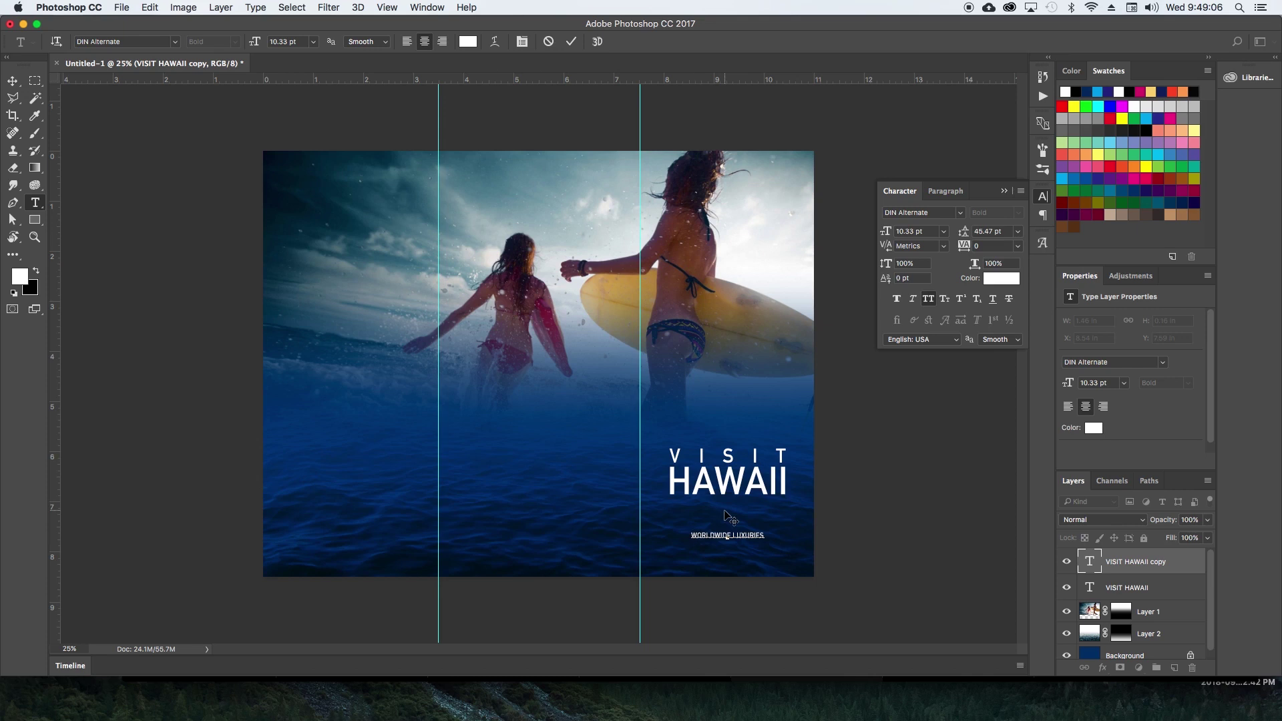
Insert WITH at the start of the tagline and move it up directly beneath HAWAII, at Y 6.94 in.
{"action": "key", "text": "Up"}
{"action": "type", "text": "TH"}
{"action": "key", "text": "BackSpace"}
{"action": "key", "text": "BackSpace"}
{"action": "key", "text": "BackSpace"}
{"action": "type", "text": "WITH"}
{"action": "key", "text": "super+Return"}
{"action": "key", "text": "v"}
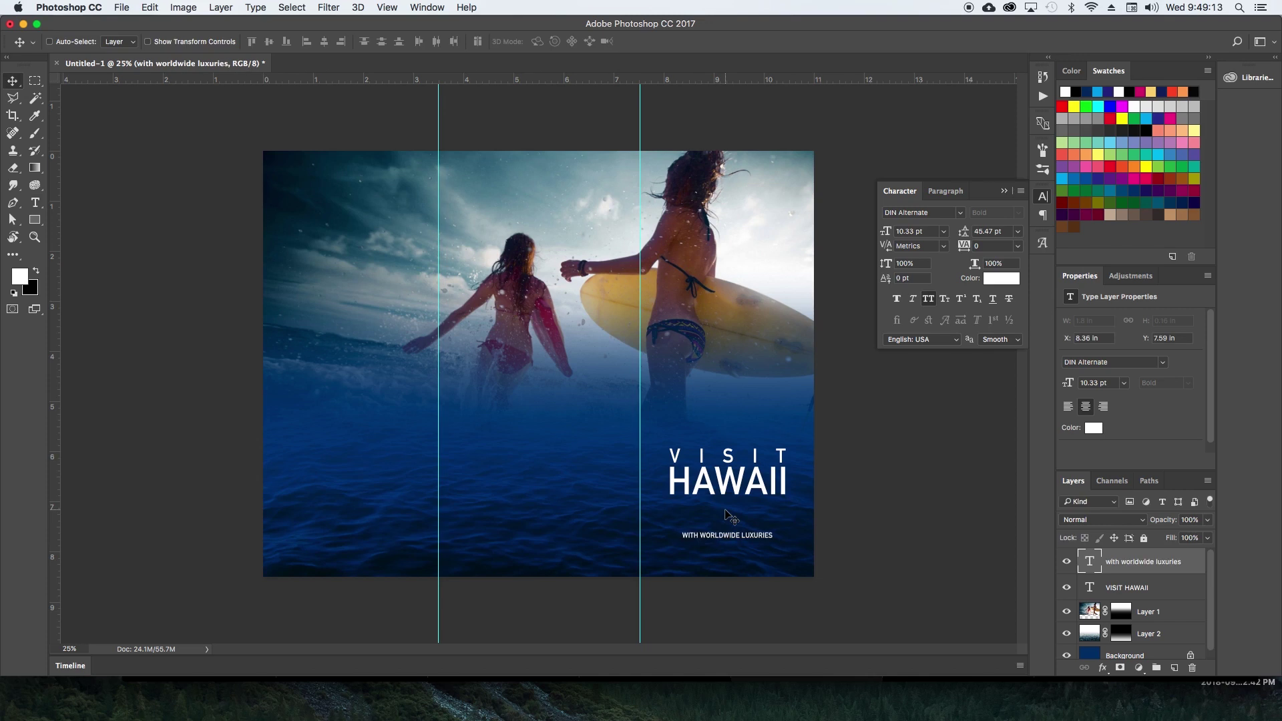
{"action": "left_click_drag", "start_coordinate": [727, 515], "coordinate": [739, 533]}
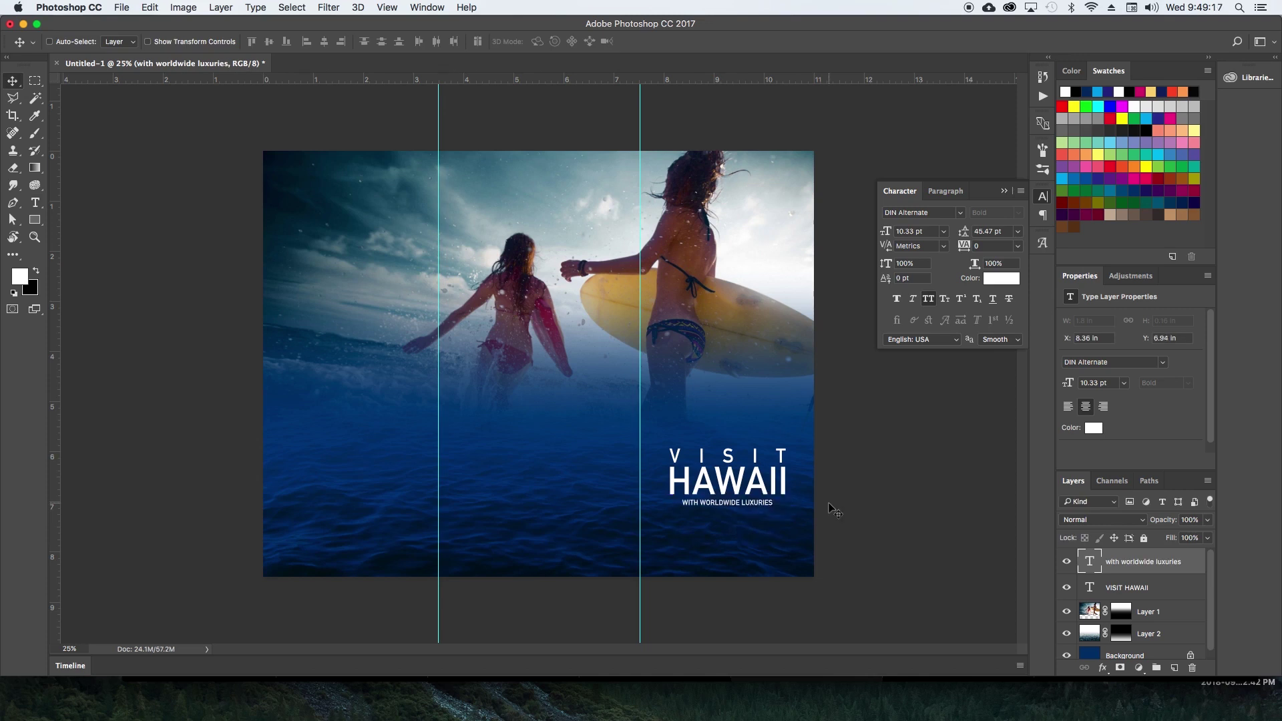
Add TRAVEL AGENCY as a second line of the WITH WORLDWIDE LUXURIES tagline.
{"action": "key", "text": "t"}
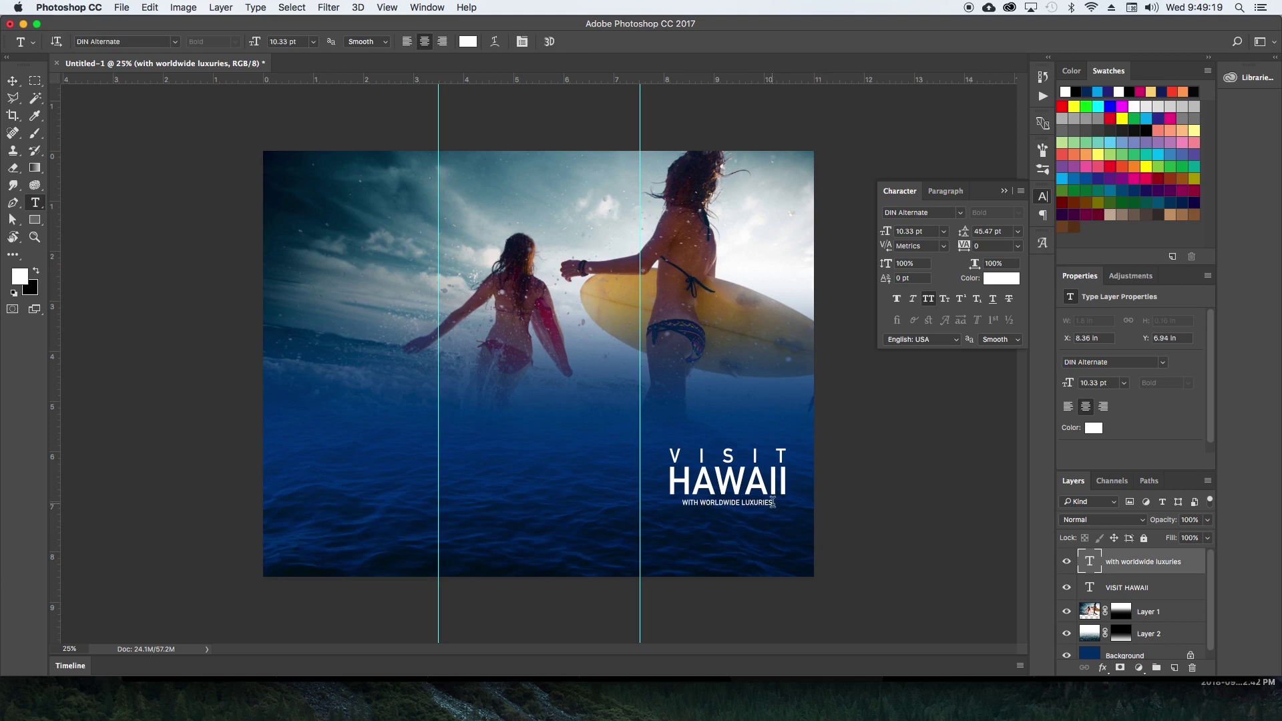
{"action": "left_click", "coordinate": [773, 502]}
{"action": "key", "text": "Return"}
{"action": "type", "text": "TRA"}
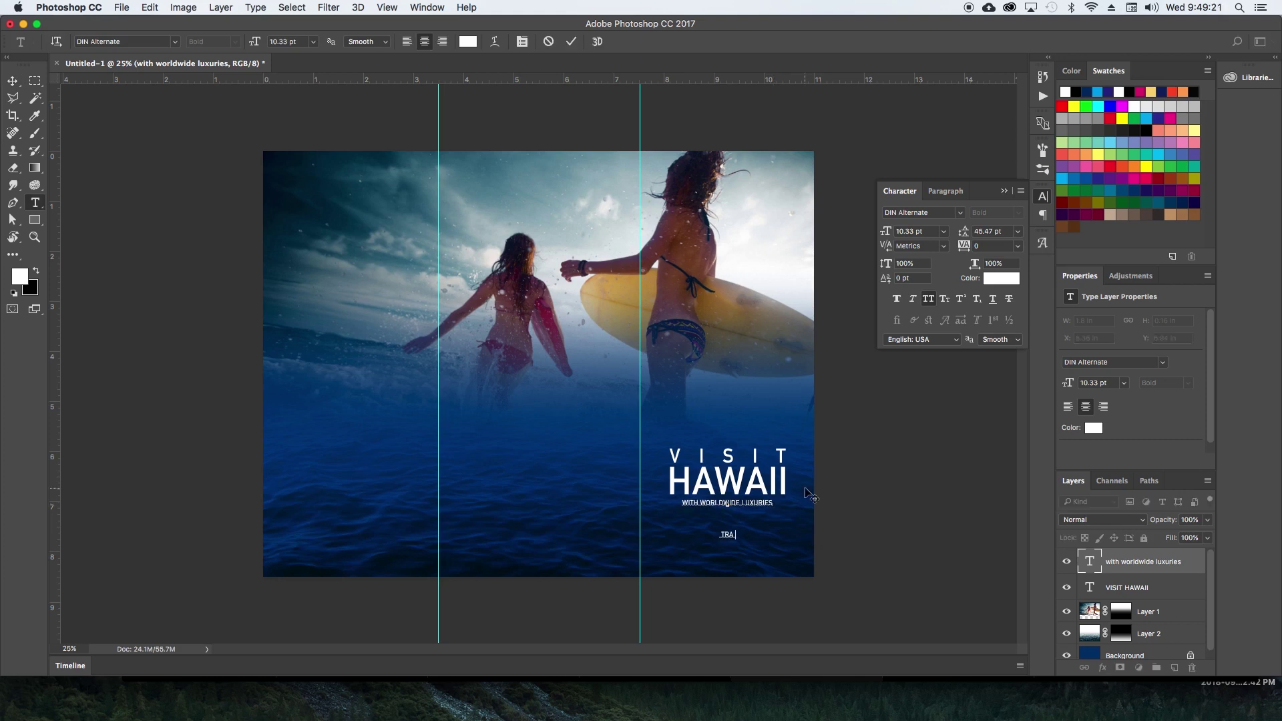
{"action": "type", "text": "VEL A GENCY"}
Set the tagline's leading to 12.47 pt and nudge the text slightly right to X 8.36 in.
{"action": "key", "text": "super+a"}
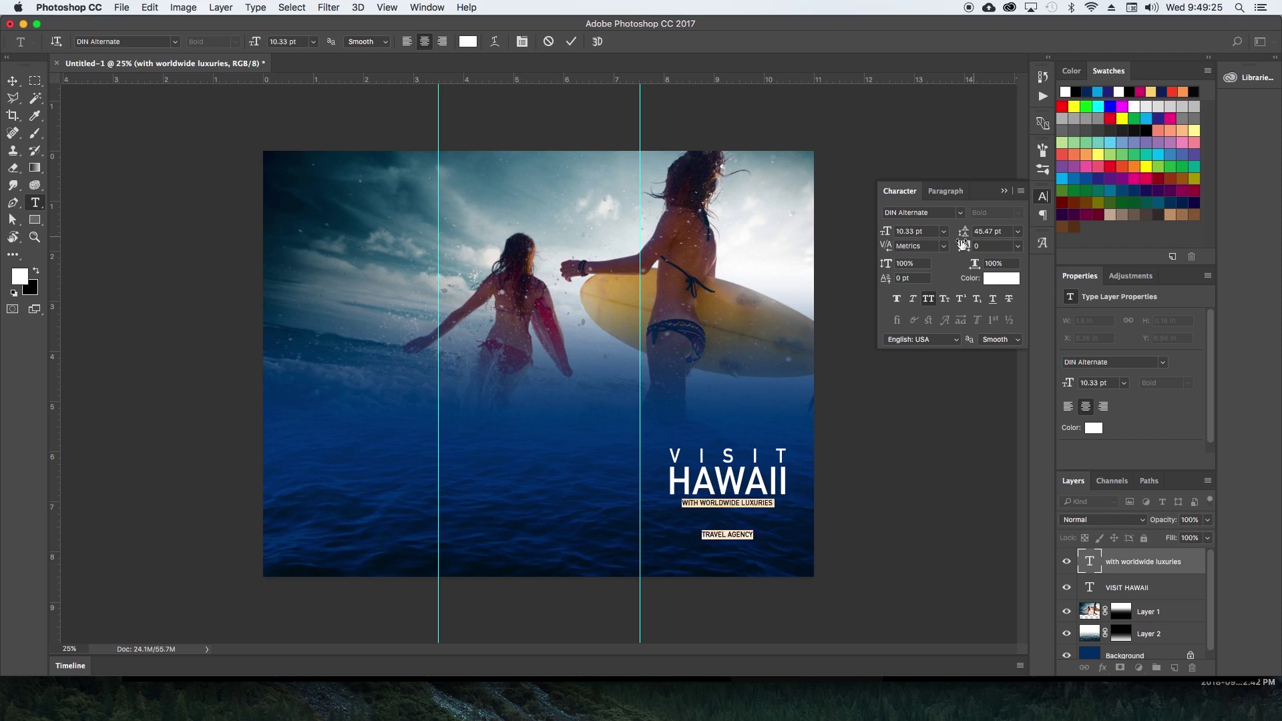
{"action": "left_click_drag", "start_coordinate": [963, 232], "coordinate": [943, 234]}
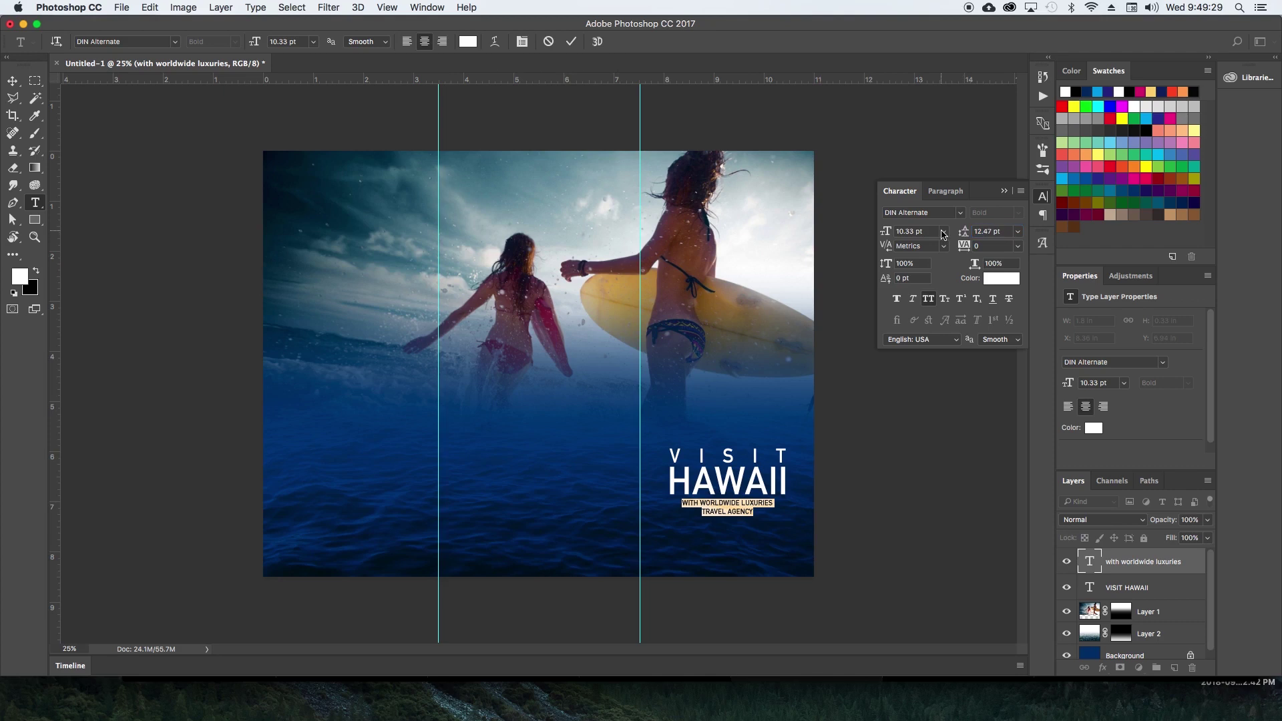
{"action": "key", "text": "super+Return"}
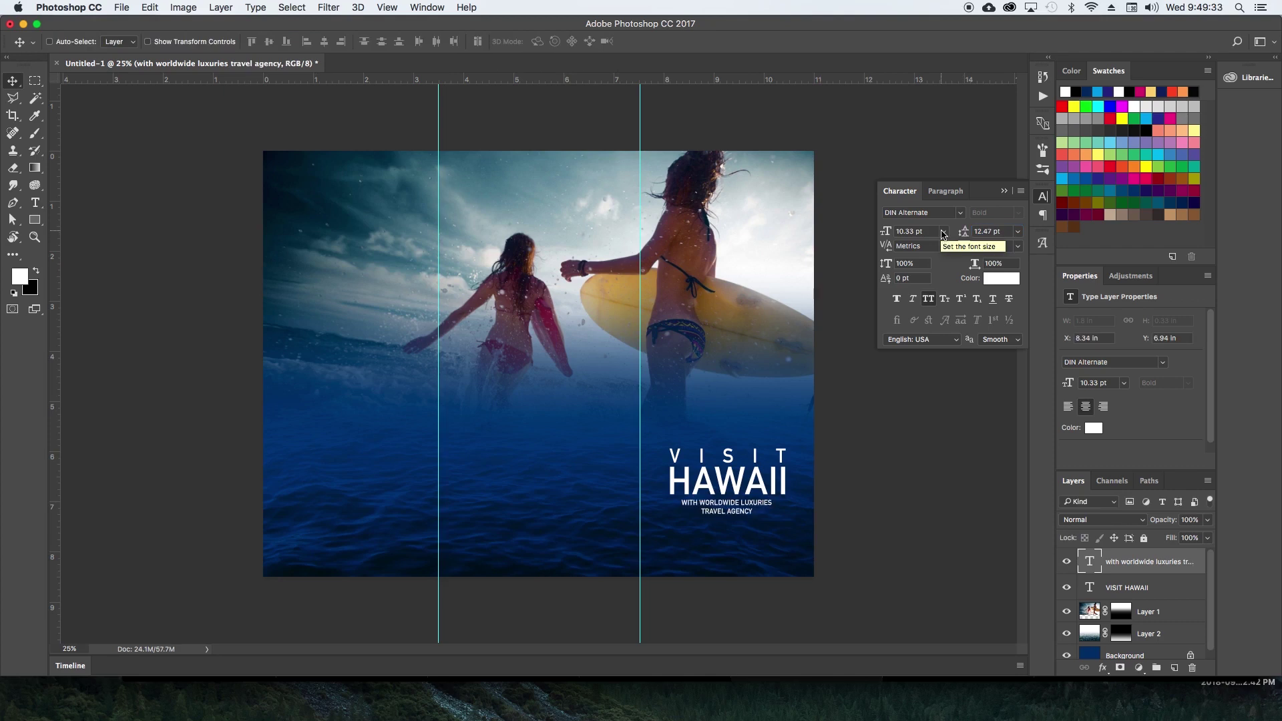
{"action": "key", "text": "shift+Right"}
{"action": "key", "text": "Left"}
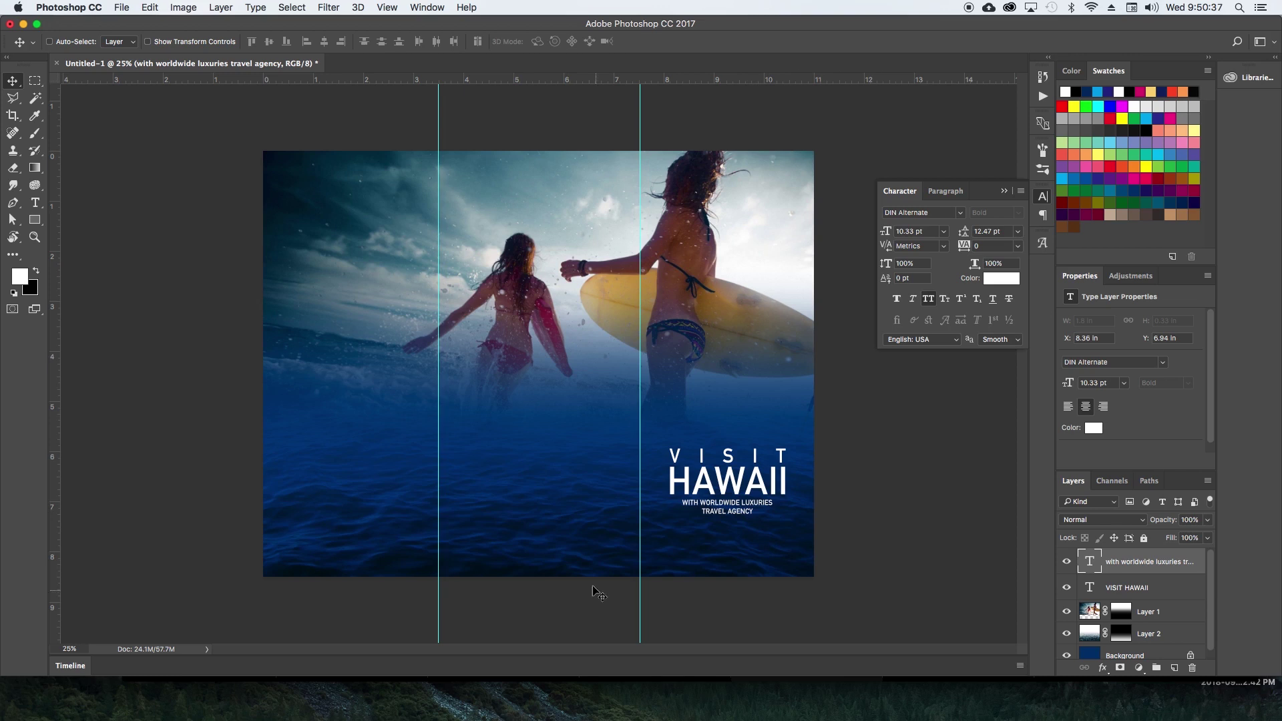
Duplicate the VISIT HAWAII title 3.63 in to the left, into the middle column, and select all of the copy's text.
{"action": "left_click", "coordinate": [743, 496], "text": "super"}
{"action": "left_click_drag", "start_coordinate": [744, 495], "coordinate": [568, 470]}
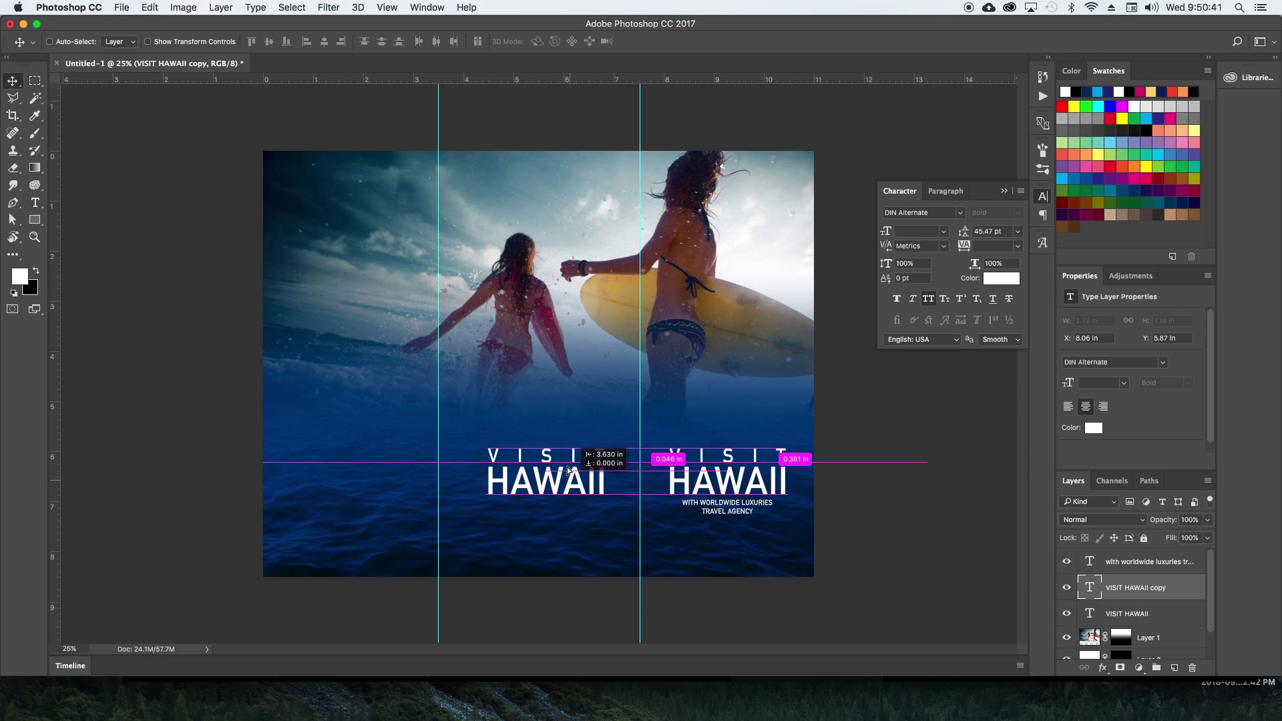
{"action": "double_click", "coordinate": [571, 455]}
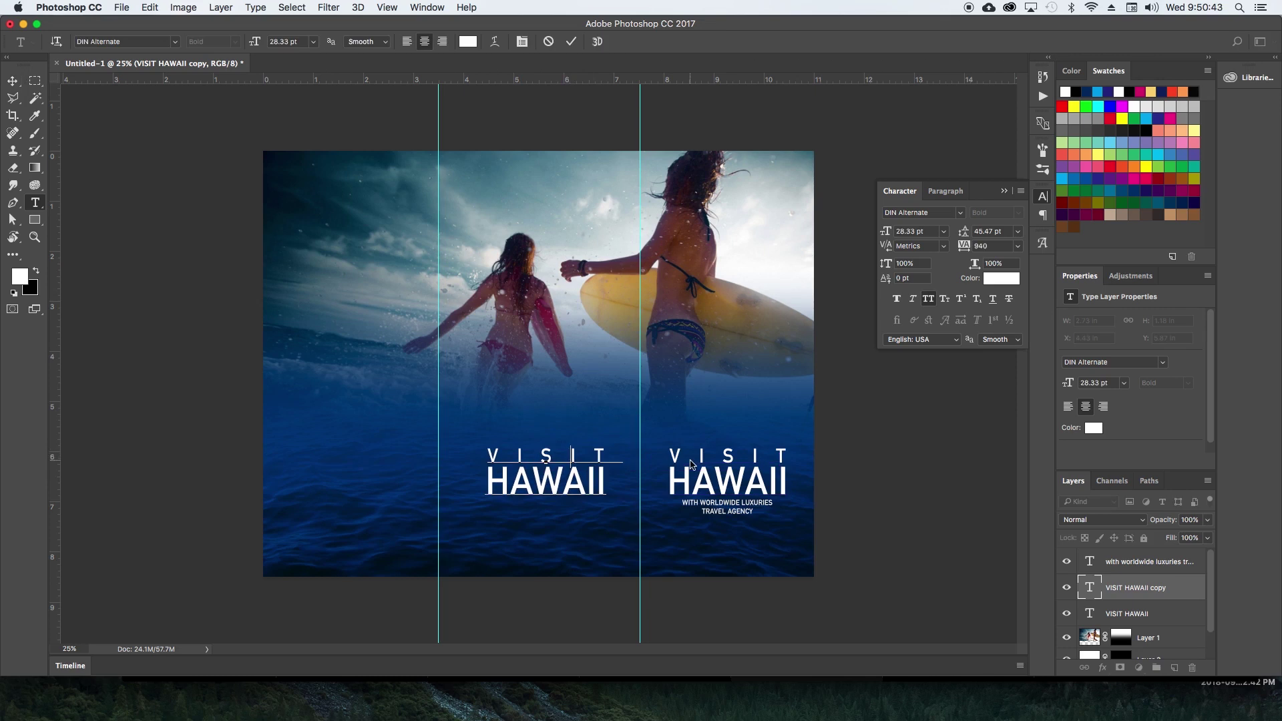
{"action": "key", "text": "super"}
{"action": "key", "text": "super+a"}
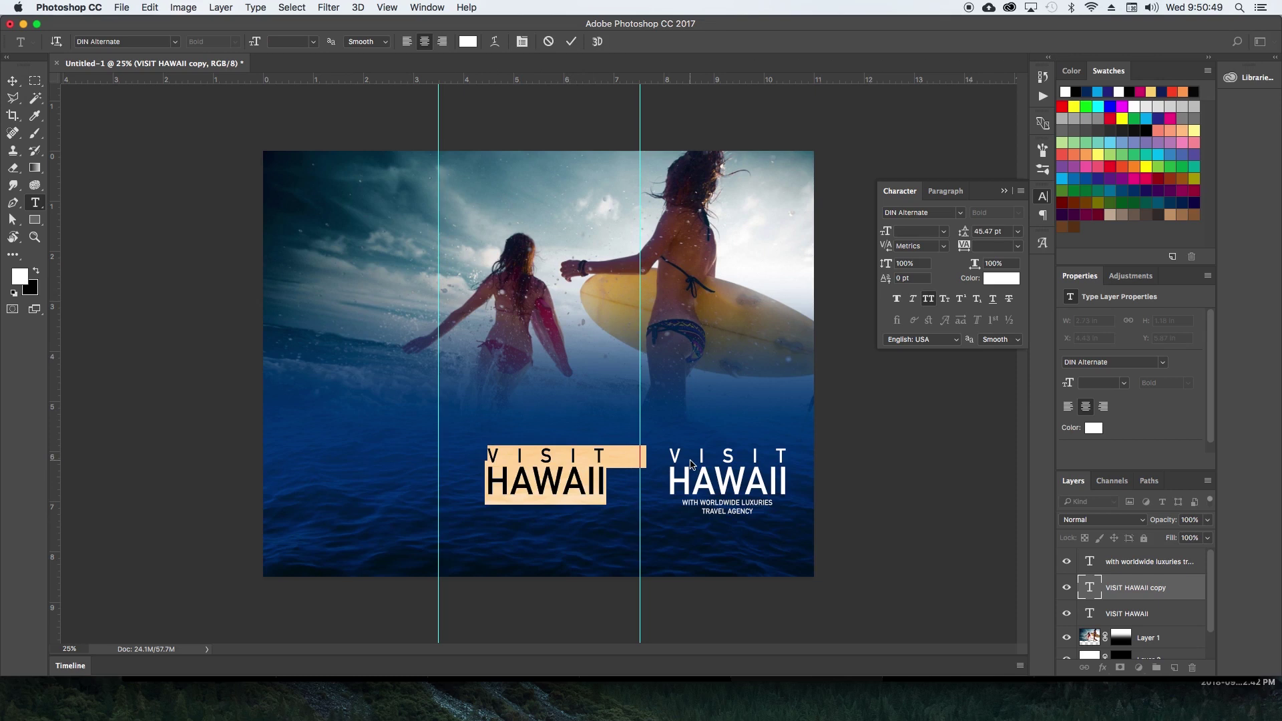
{"action": "type", "text": "CONTAC"}
{"action": "key", "text": "BackSpace"}
{"action": "key", "text": "BackSpace"}
{"action": "key", "text": "BackSpace"}
{"action": "key", "text": "BackSpace"}
{"action": "key", "text": "BackSpace"}
{"action": "key", "text": "BackSpace"}
Enter BOOK A DATE TODAY as the text of the middle-column copy.
{"action": "type", "text": "BOOK"}
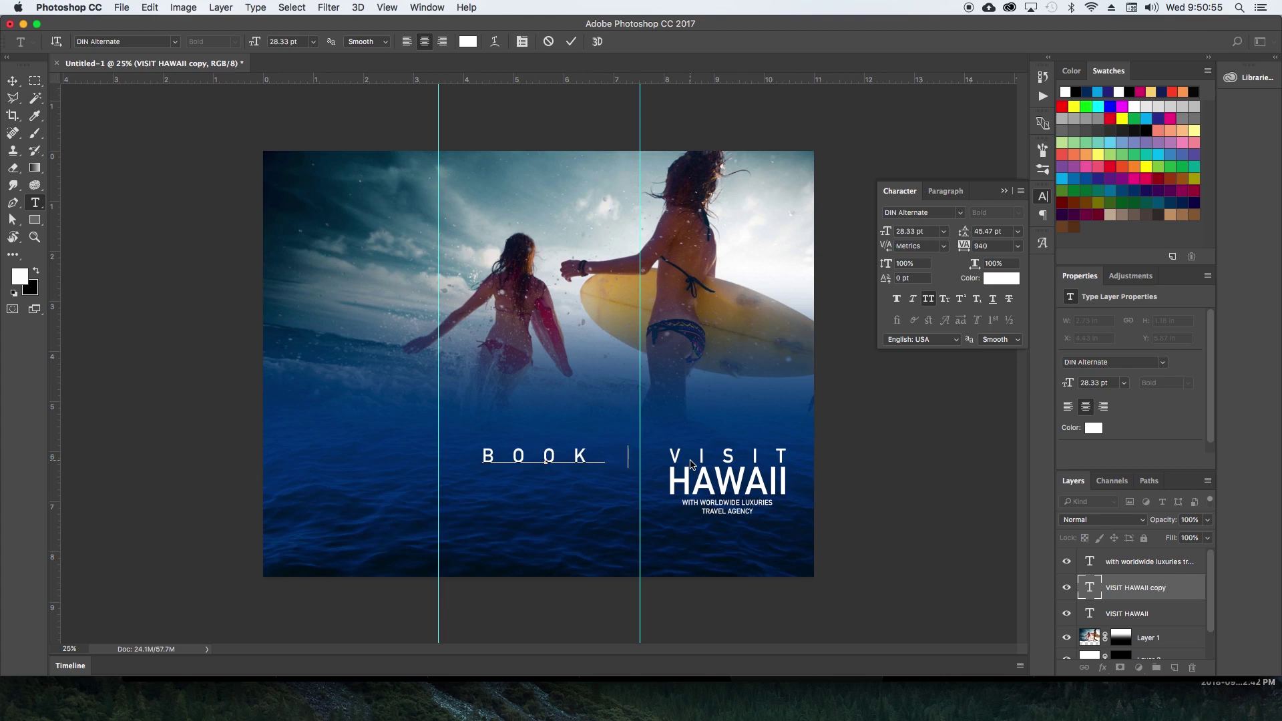
{"action": "type", "text": " A DAY"}
{"action": "type", "text": " TO"}
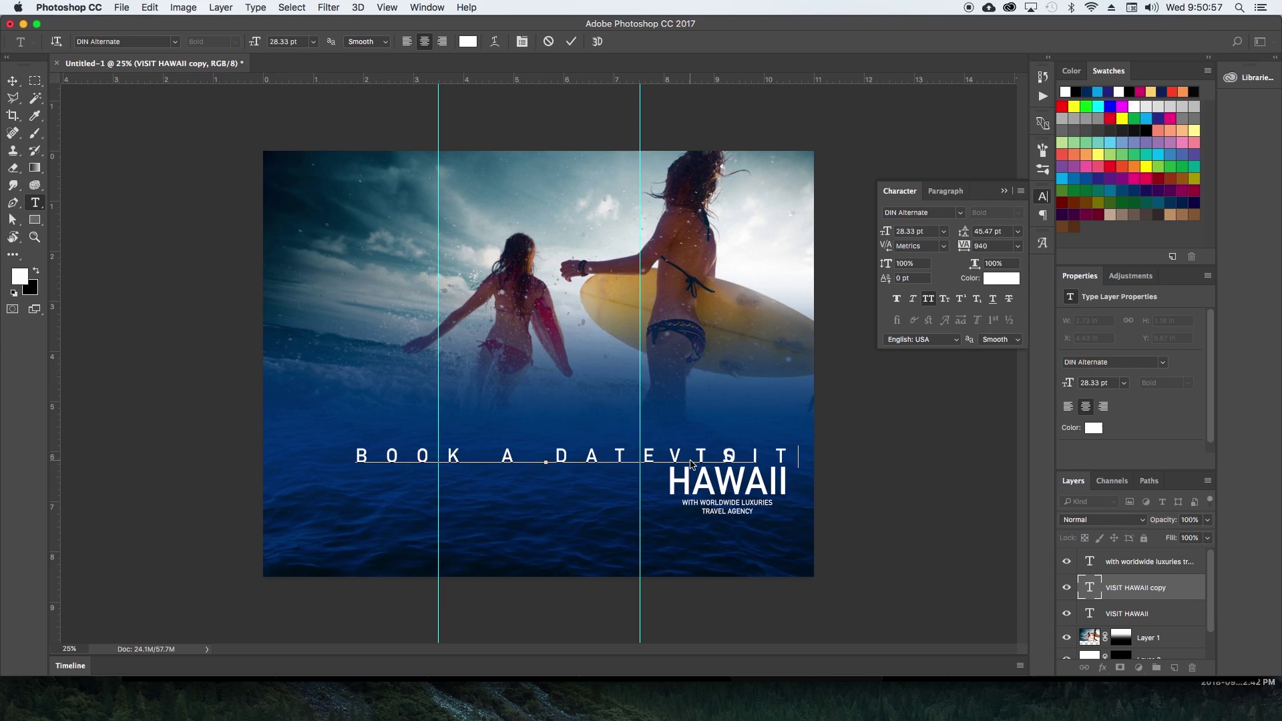
{"action": "type", "text": "DAY"}
Set the BOOK A DATE TODAY text's tracking to 0 and its font size to 19.33 pt.
{"action": "key", "text": "super+a"}
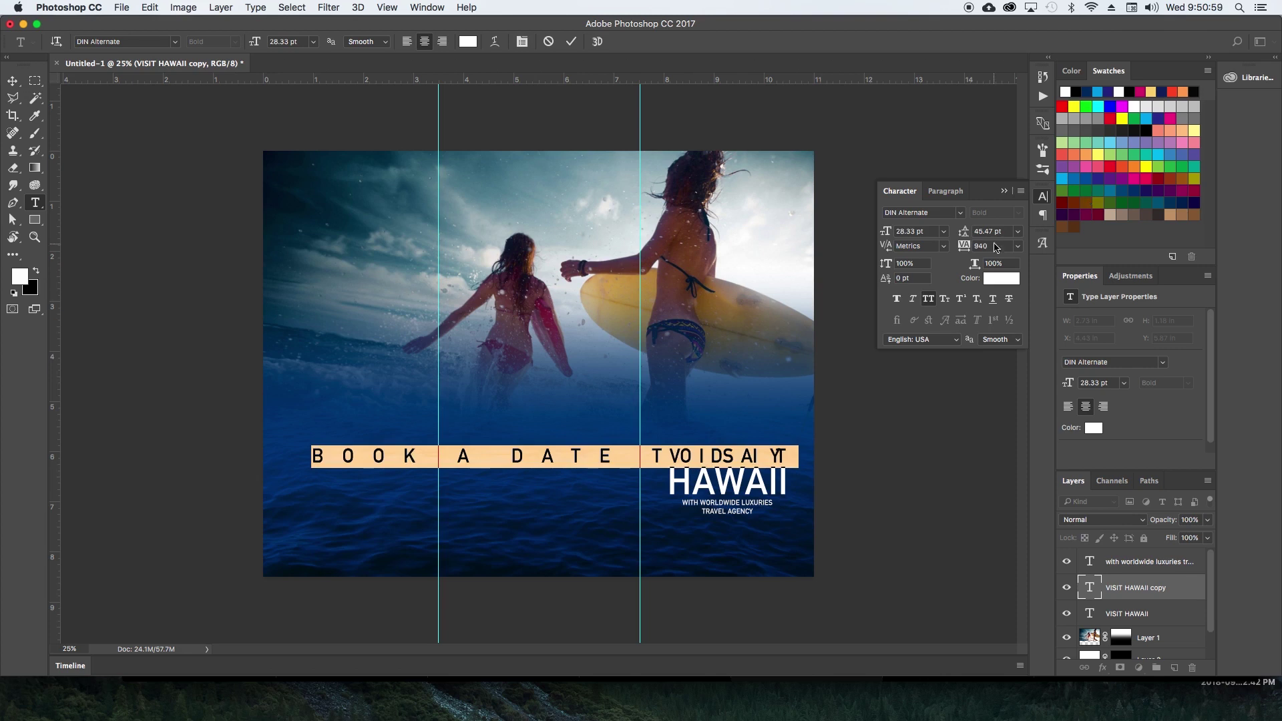
{"action": "left_click", "coordinate": [994, 246]}
{"action": "type", "text": "0"}
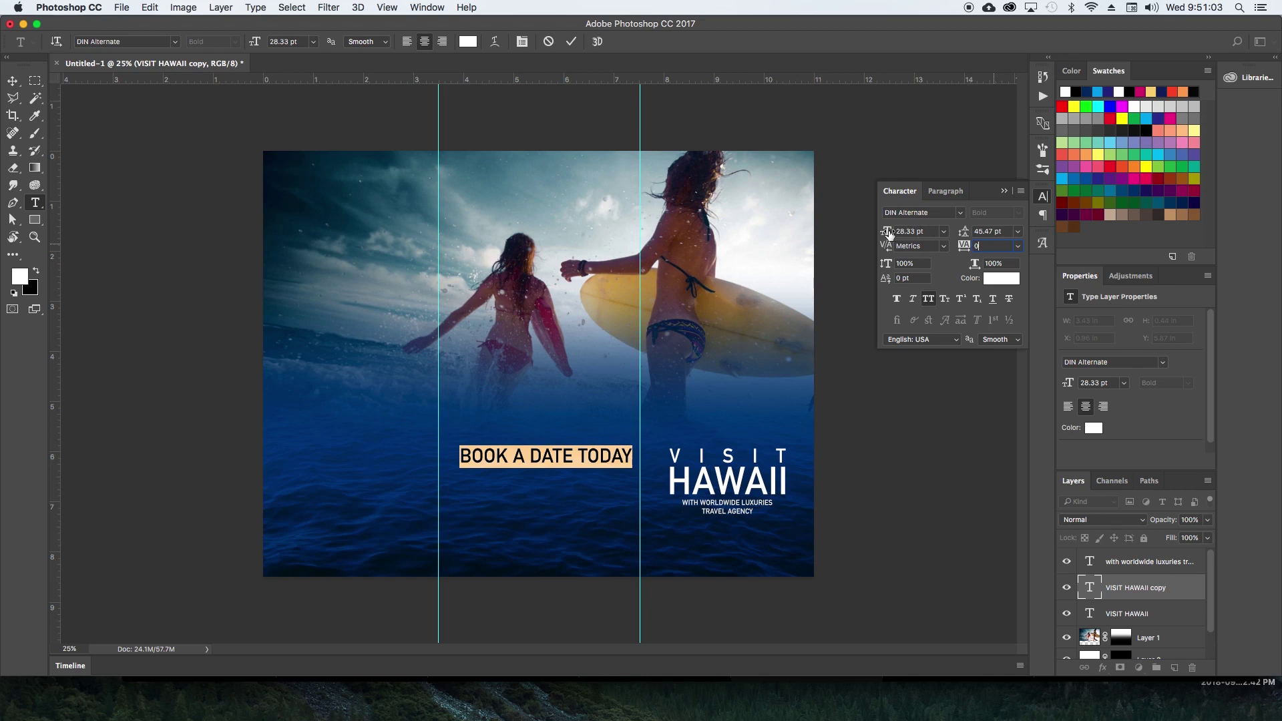
{"action": "left_click_drag", "start_coordinate": [889, 233], "coordinate": [819, 281]}
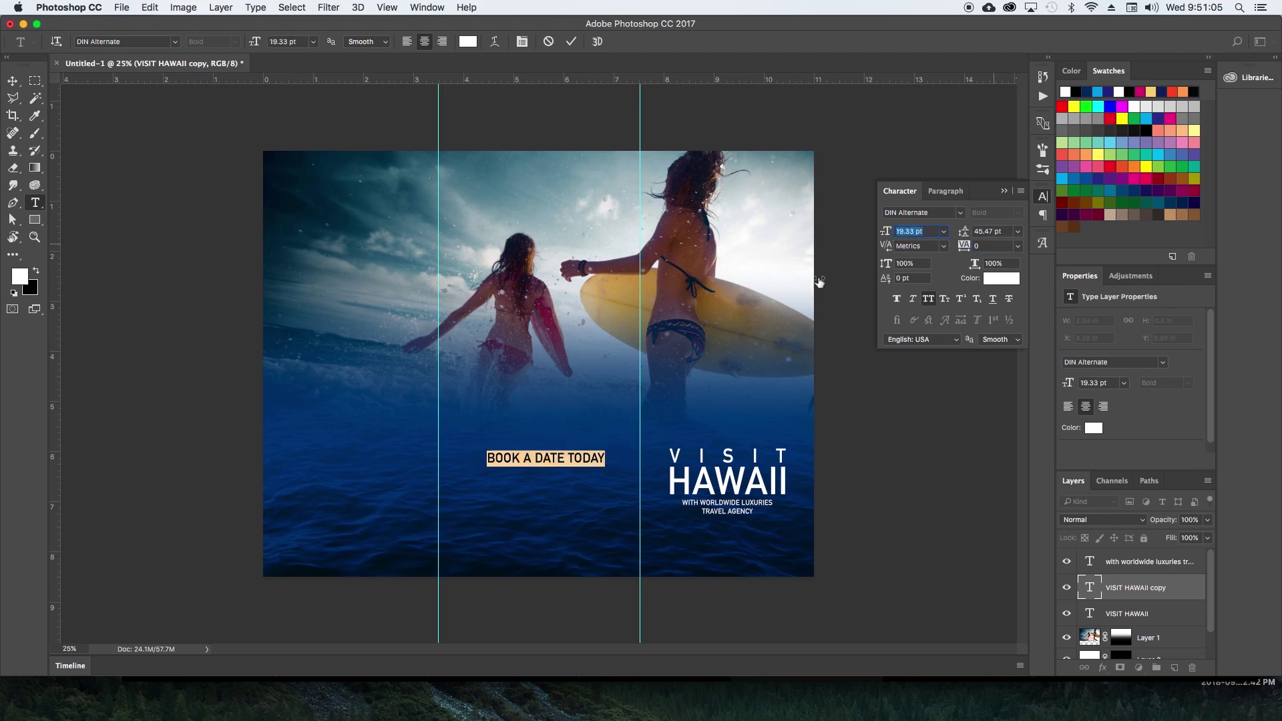
Add WORLDWIDELUX.COM as a second line below BOOK A DATE TODAY and set the leading of both lines to 20.47 pt.
{"action": "left_click", "coordinate": [607, 452]}
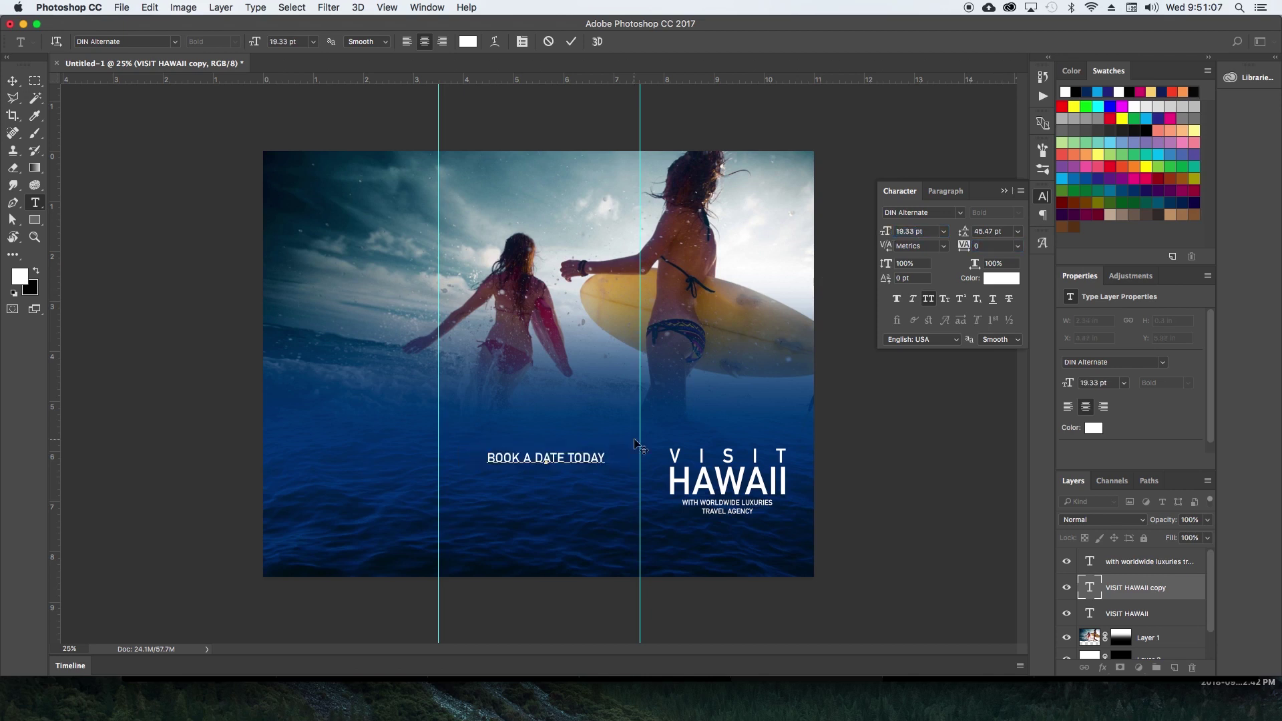
{"action": "key", "text": "Return"}
{"action": "type", "text": "WORLDWIDELUX.COM"}
{"action": "key", "text": "super+a"}
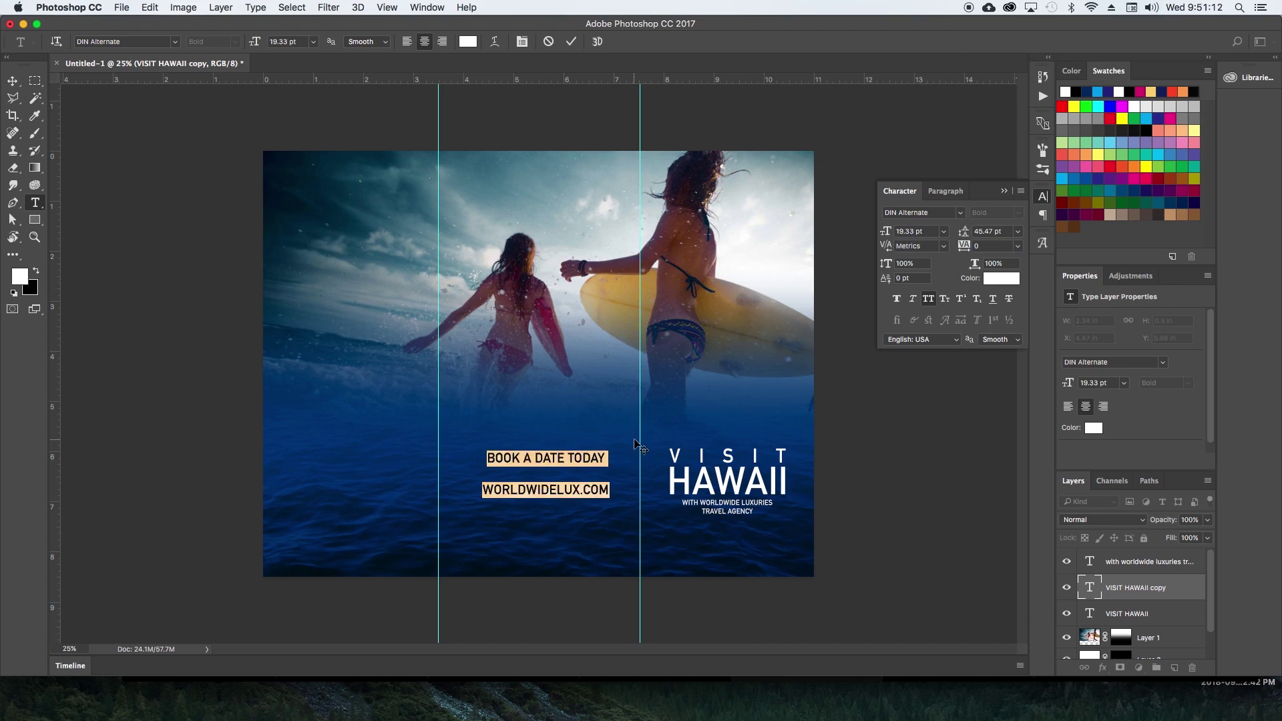
{"action": "left_click_drag", "start_coordinate": [964, 233], "coordinate": [949, 232]}
Add the contact phone number as a third line below the website address and commit the text.
{"action": "left_click", "coordinate": [610, 470]}
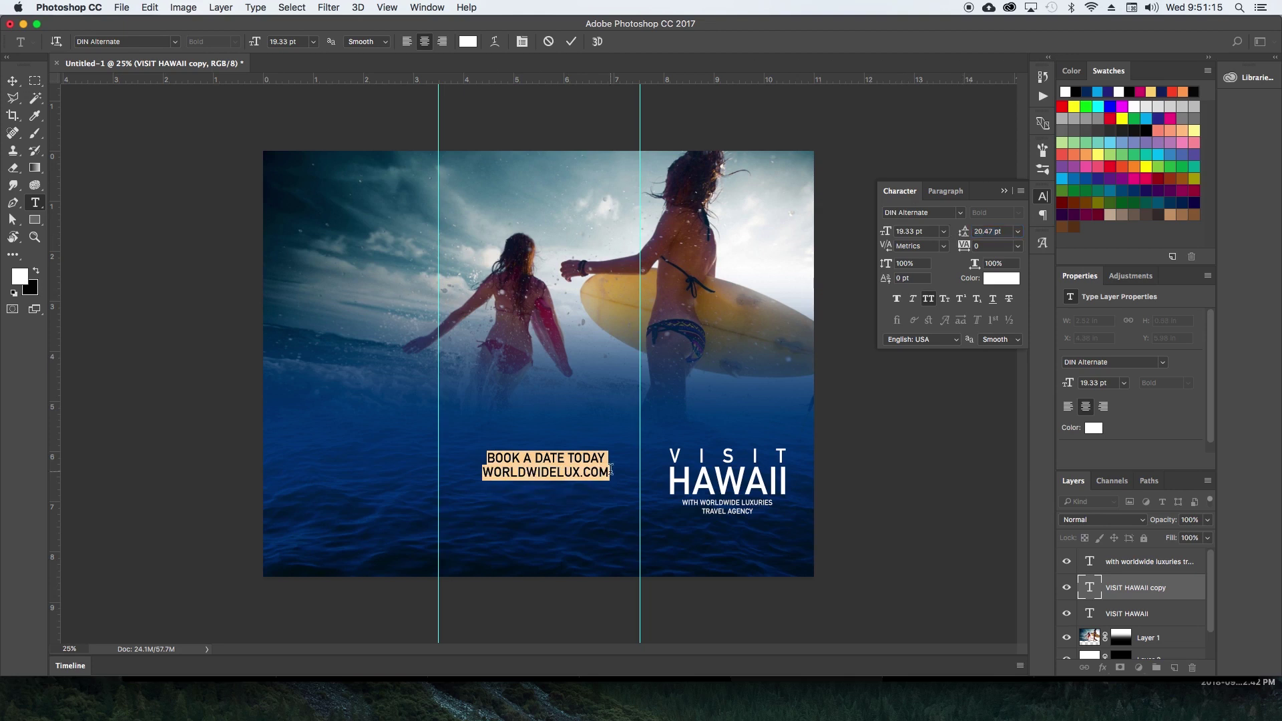
{"action": "left_click", "coordinate": [611, 470]}
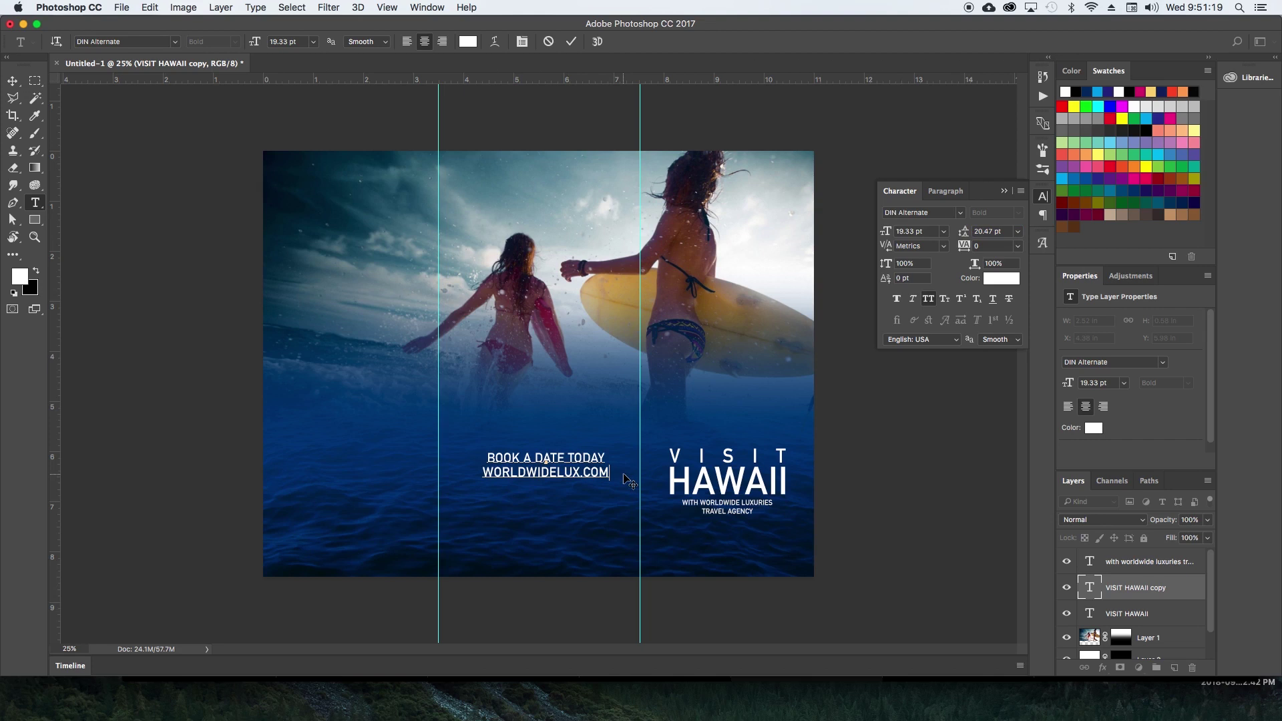
{"action": "key", "text": "Return"}
{"action": "type", "text": "1 888 888.88888"}
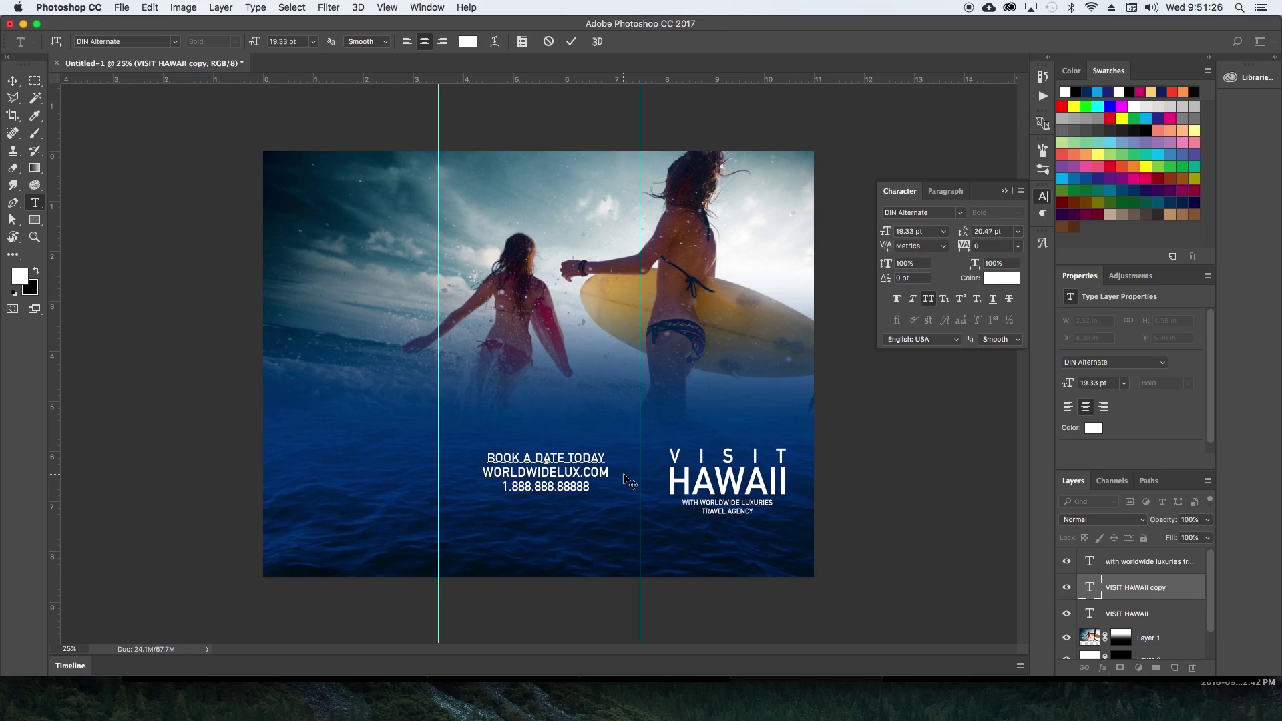
{"action": "key", "text": "super+Return"}
{"action": "key", "text": "v"}
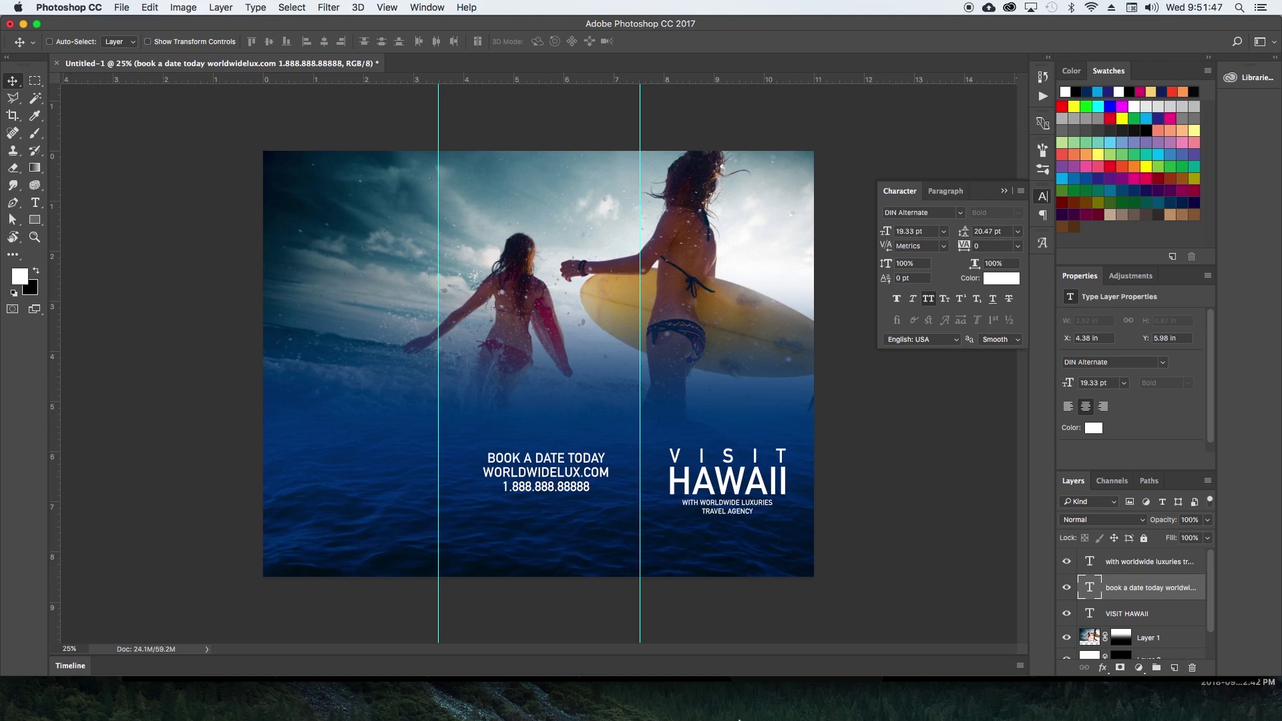
Switch to Notes and copy the Honolulu history paragraphs from "Evidence of the first settlement" through "the Hawaiian Islands".
{"action": "mouse_move", "coordinate": [497, 695]}
{"action": "left_click", "coordinate": [445, 712]}
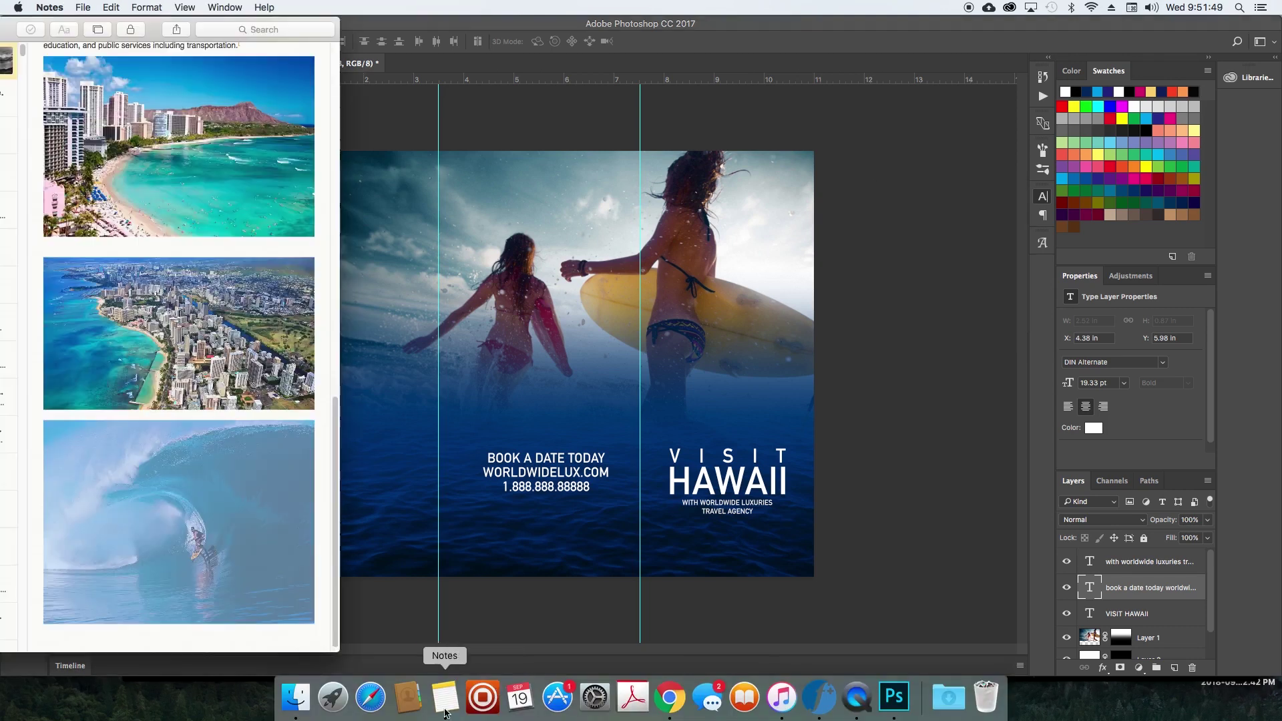
{"action": "scroll", "coordinate": [54, 238], "scroll_direction": "up", "scroll_amount": 5}
{"action": "scroll", "coordinate": [55, 237], "scroll_direction": "up", "scroll_amount": 2}
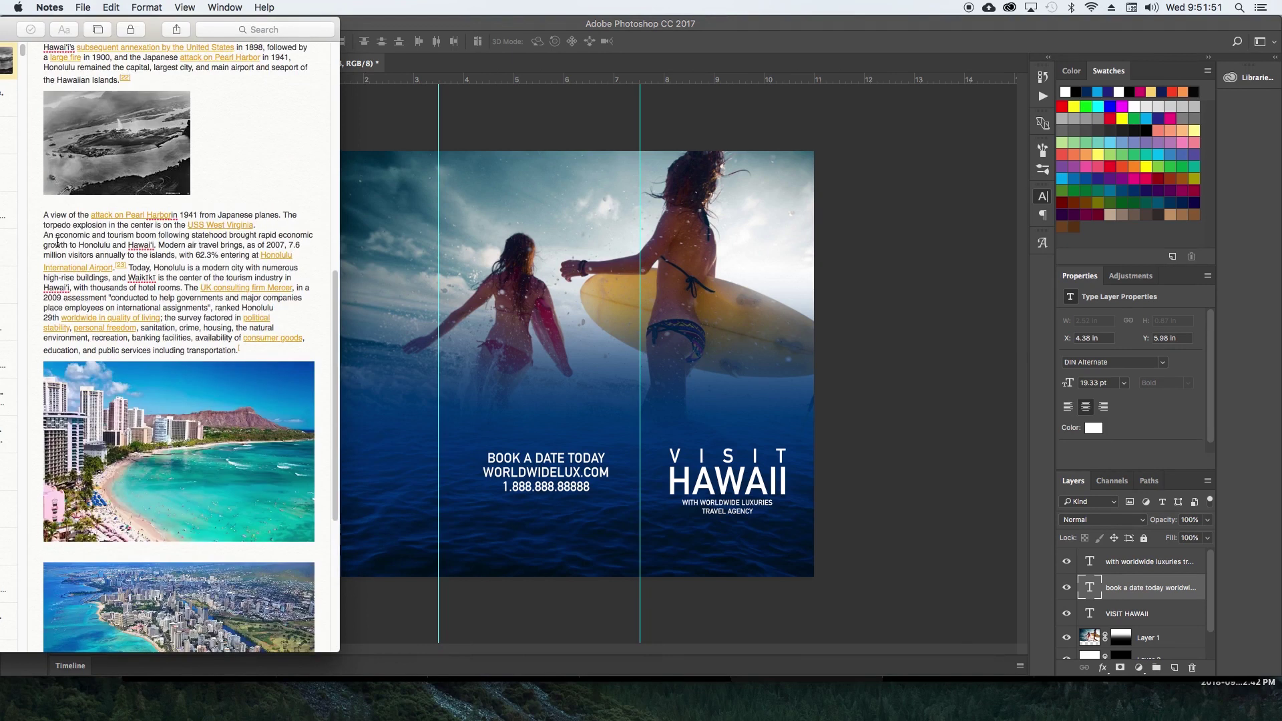
{"action": "scroll", "coordinate": [46, 214], "scroll_direction": "up", "scroll_amount": 1}
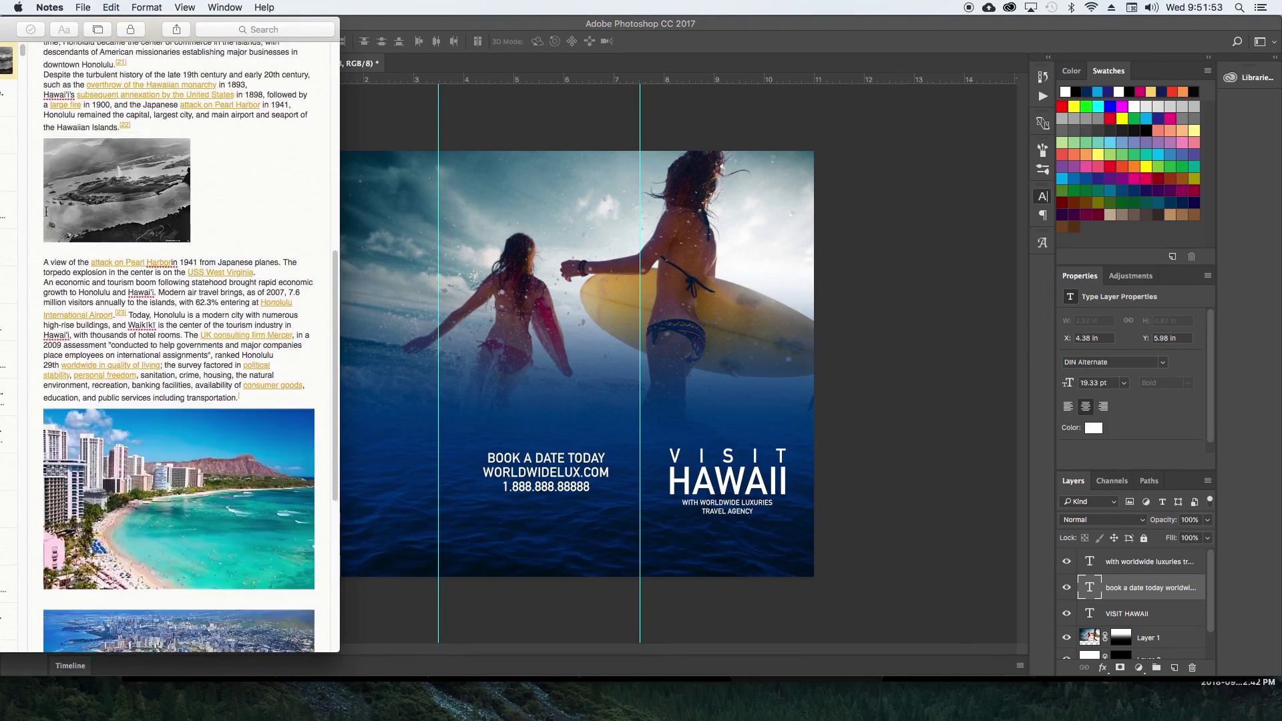
{"action": "scroll", "coordinate": [46, 212], "scroll_direction": "up", "scroll_amount": 3}
{"action": "scroll", "coordinate": [46, 211], "scroll_direction": "up", "scroll_amount": 4}
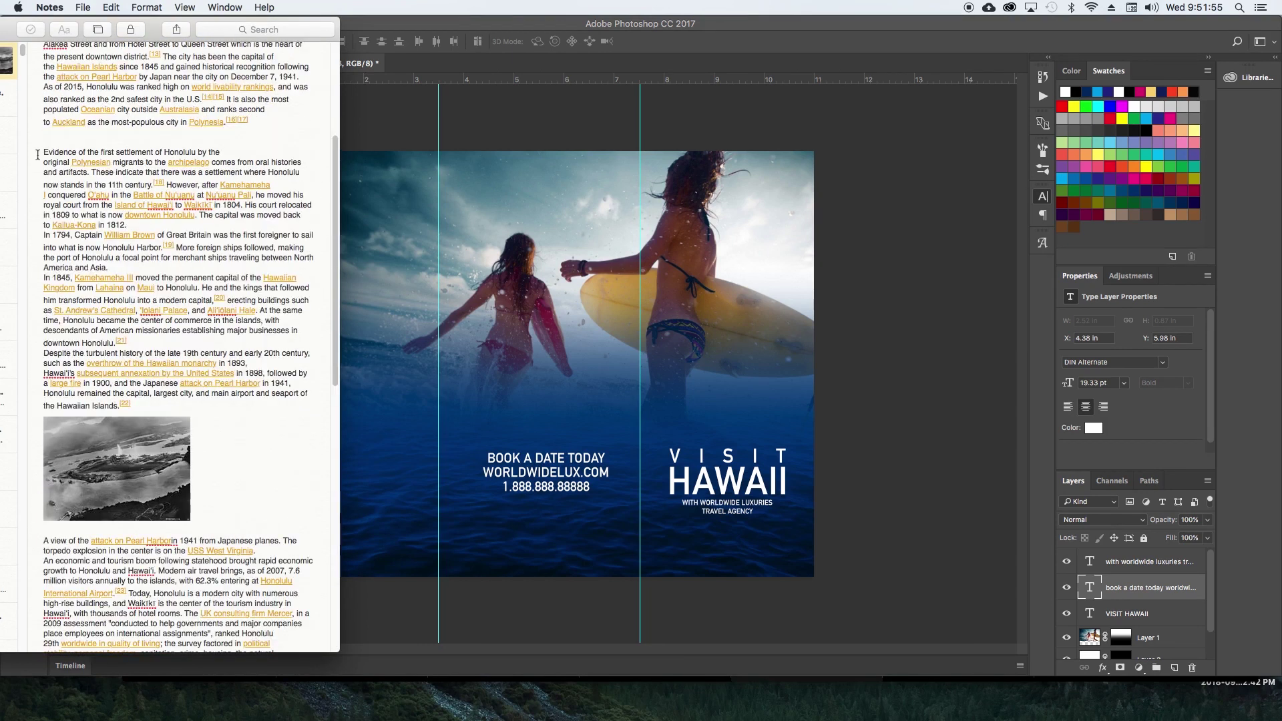
{"action": "scroll", "coordinate": [53, 249], "scroll_direction": "down", "scroll_amount": 3}
{"action": "scroll", "coordinate": [53, 248], "scroll_direction": "up", "scroll_amount": 9}
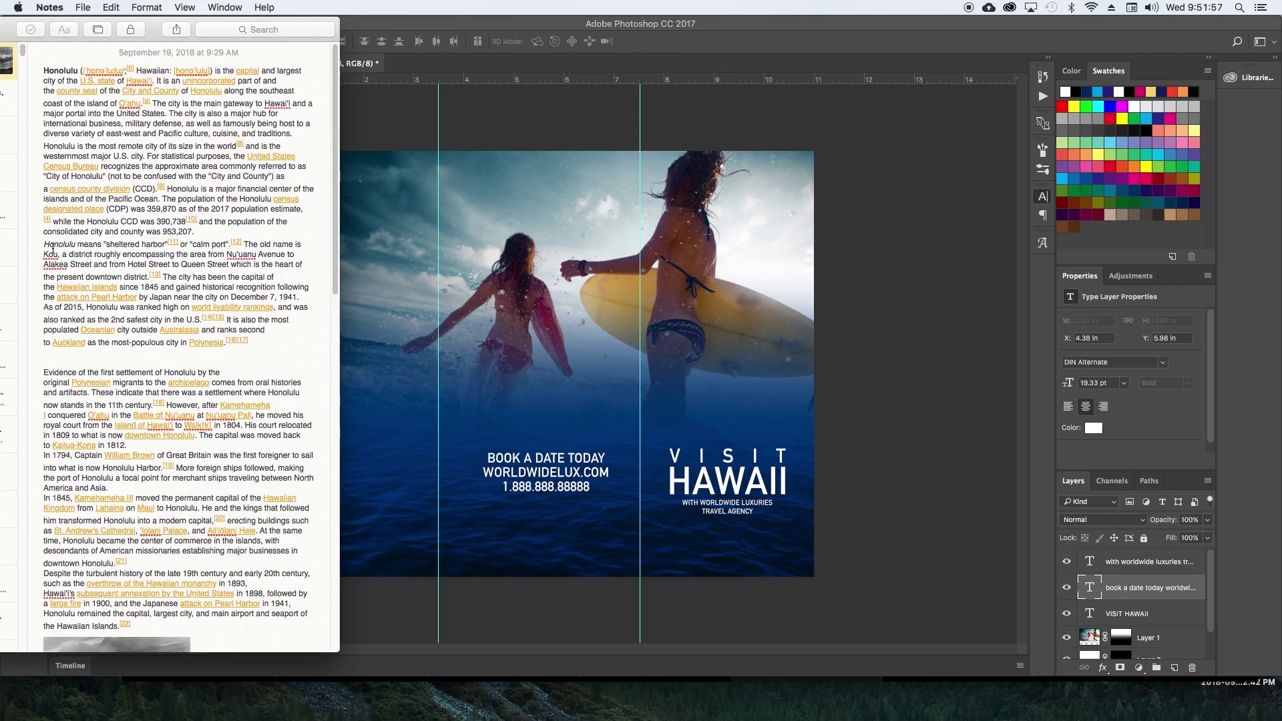
{"action": "left_click_drag", "start_coordinate": [43, 373], "coordinate": [258, 616]}
{"action": "left_click_drag", "start_coordinate": [258, 616], "coordinate": [318, 597]}
{"action": "key", "text": "super+c"}
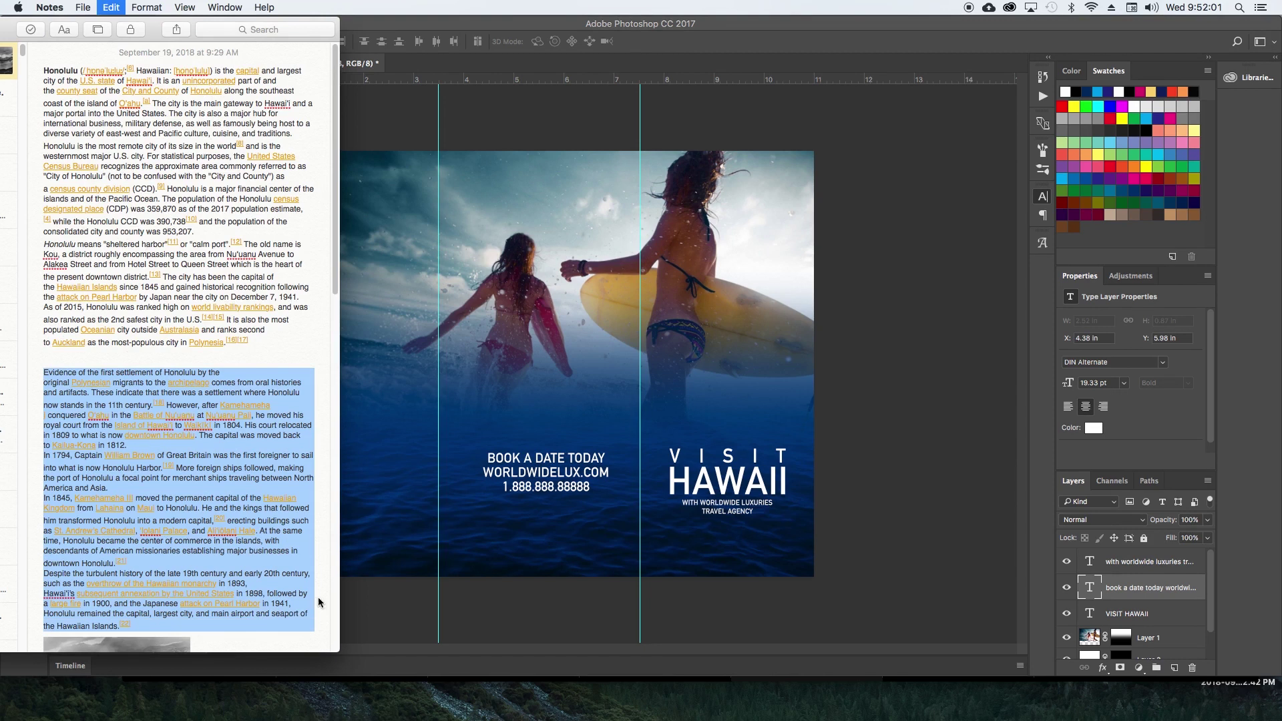
Switch back to Photoshop and paste the copied history into a new left-aligned text box filling most of the left column.
{"action": "key", "text": "super+Tab"}
{"action": "key", "text": "t"}
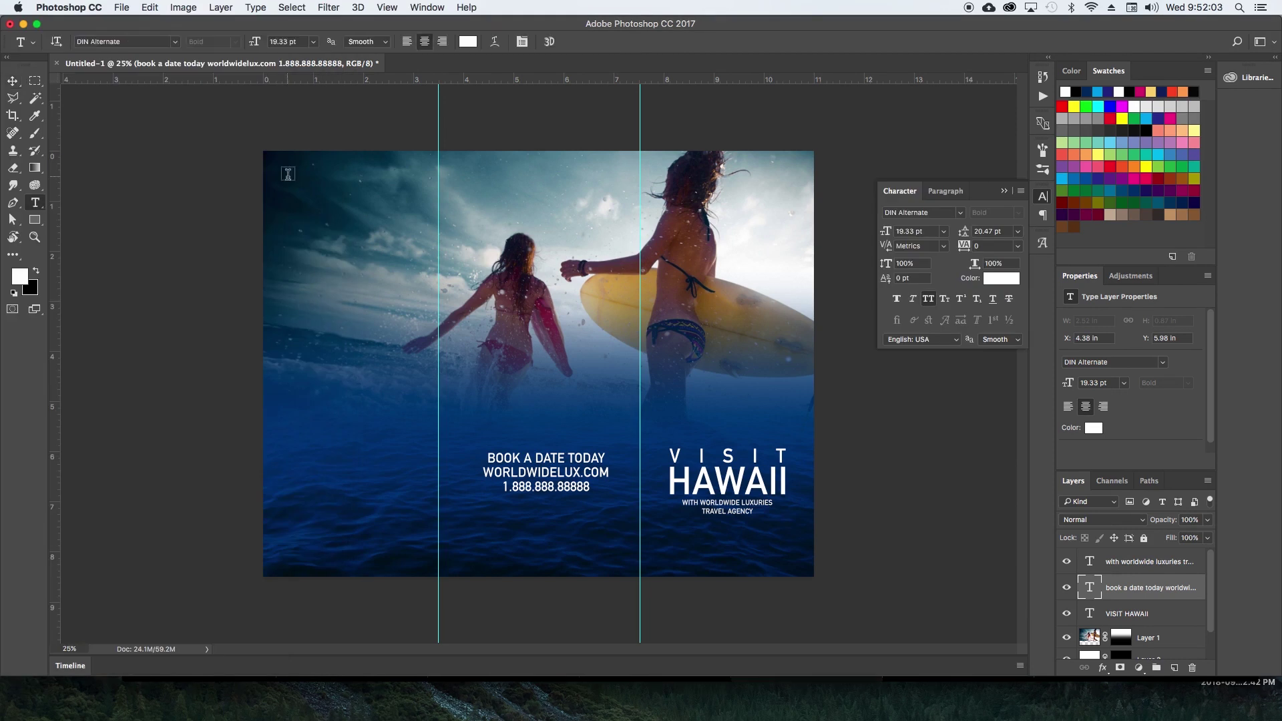
{"action": "left_click_drag", "start_coordinate": [287, 177], "coordinate": [416, 555]}
{"action": "key", "text": "super+v"}
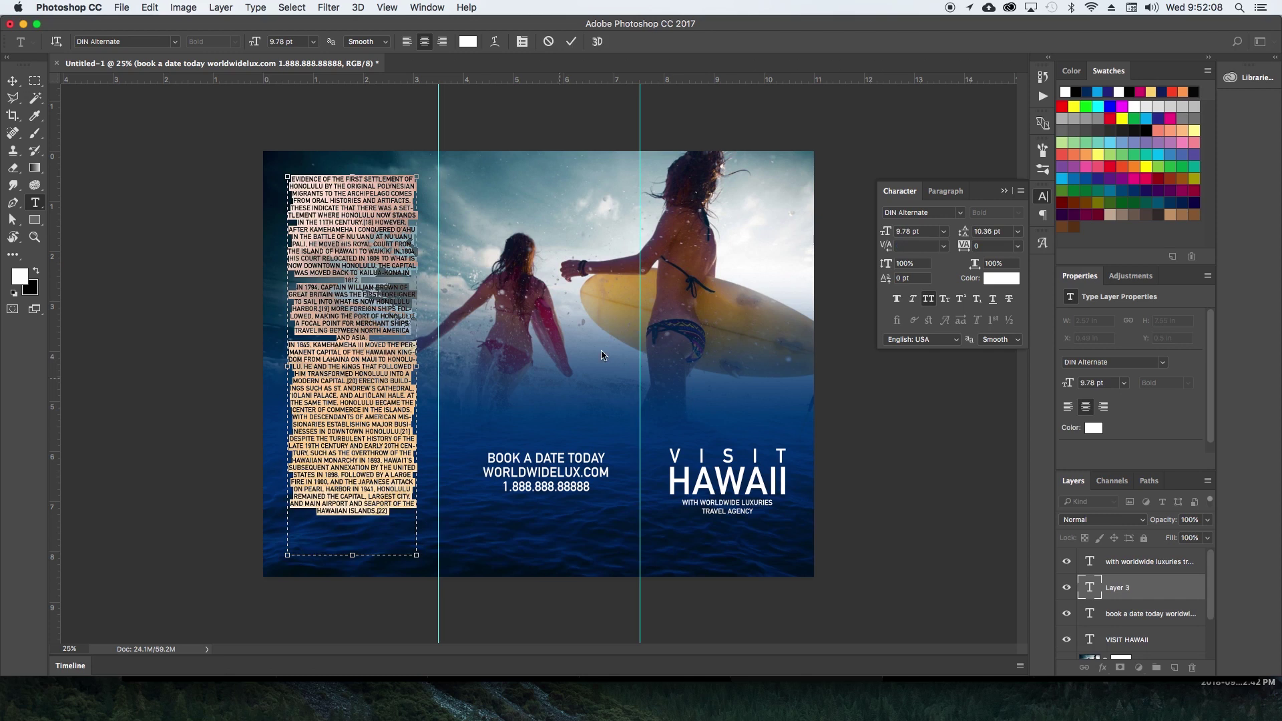
{"action": "left_click", "coordinate": [406, 42]}
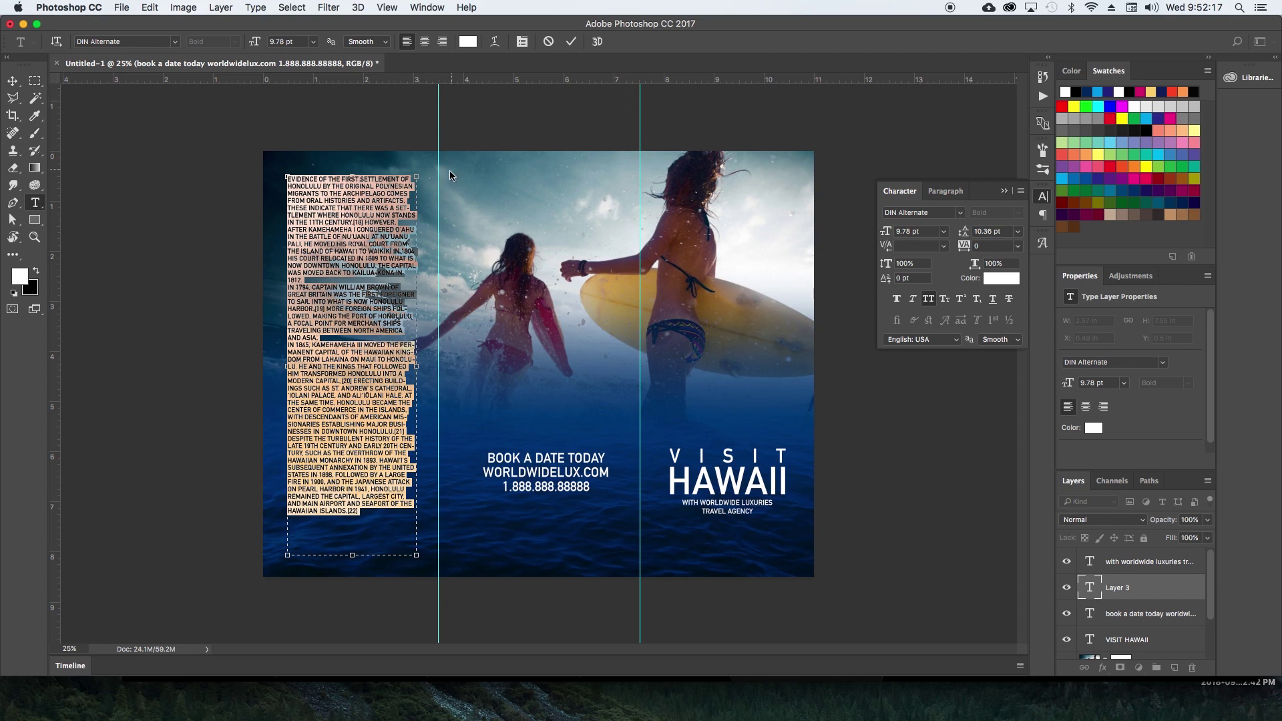
Turn off All Caps for the pasted history text and set its font size to 11 pt.
{"action": "double_click", "coordinate": [910, 231]}
{"action": "left_click", "coordinate": [930, 300]}
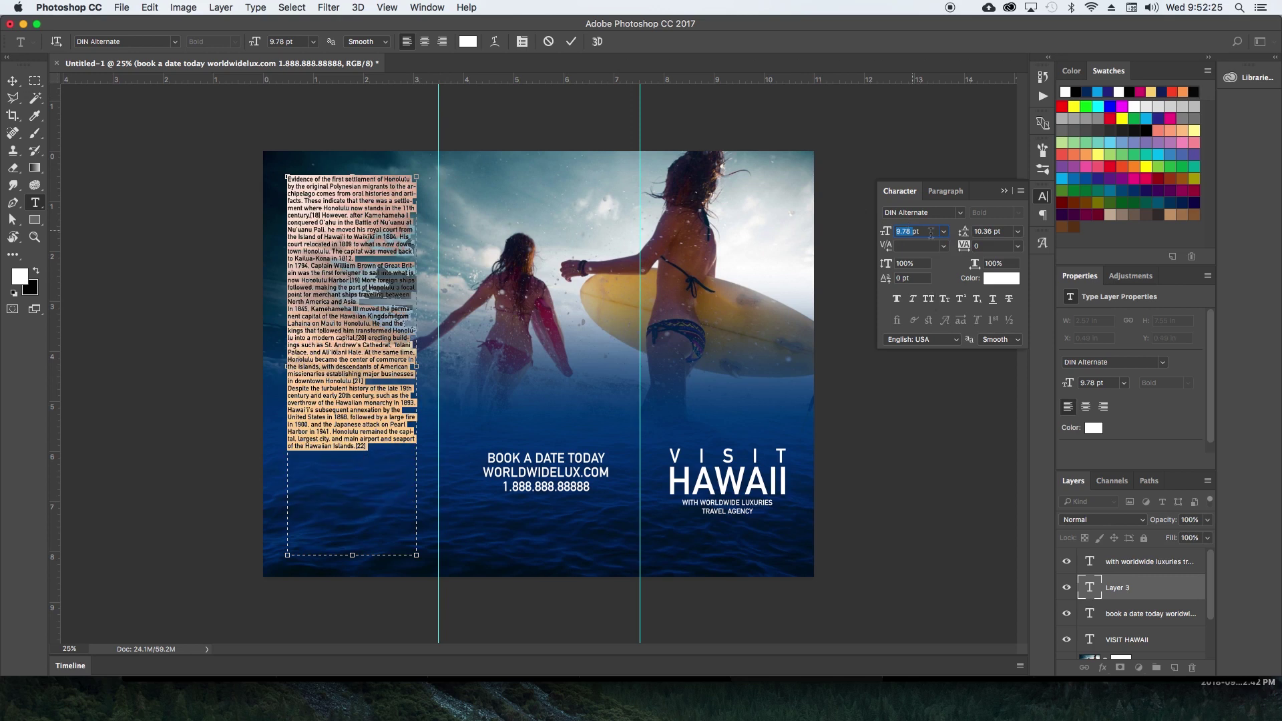
{"action": "type", "text": "10"}
{"action": "key", "text": "Return"}
{"action": "key", "text": "Up"}
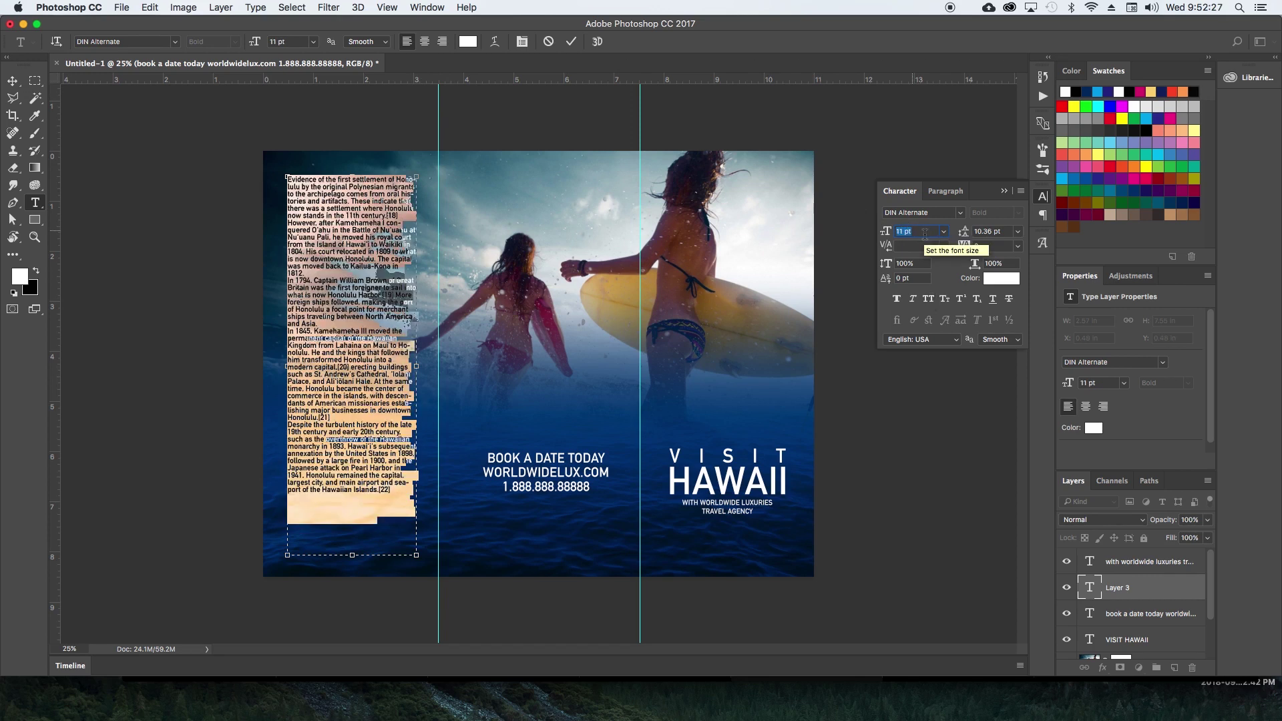
{"action": "key", "text": "Up"}
{"action": "key", "text": "Down"}
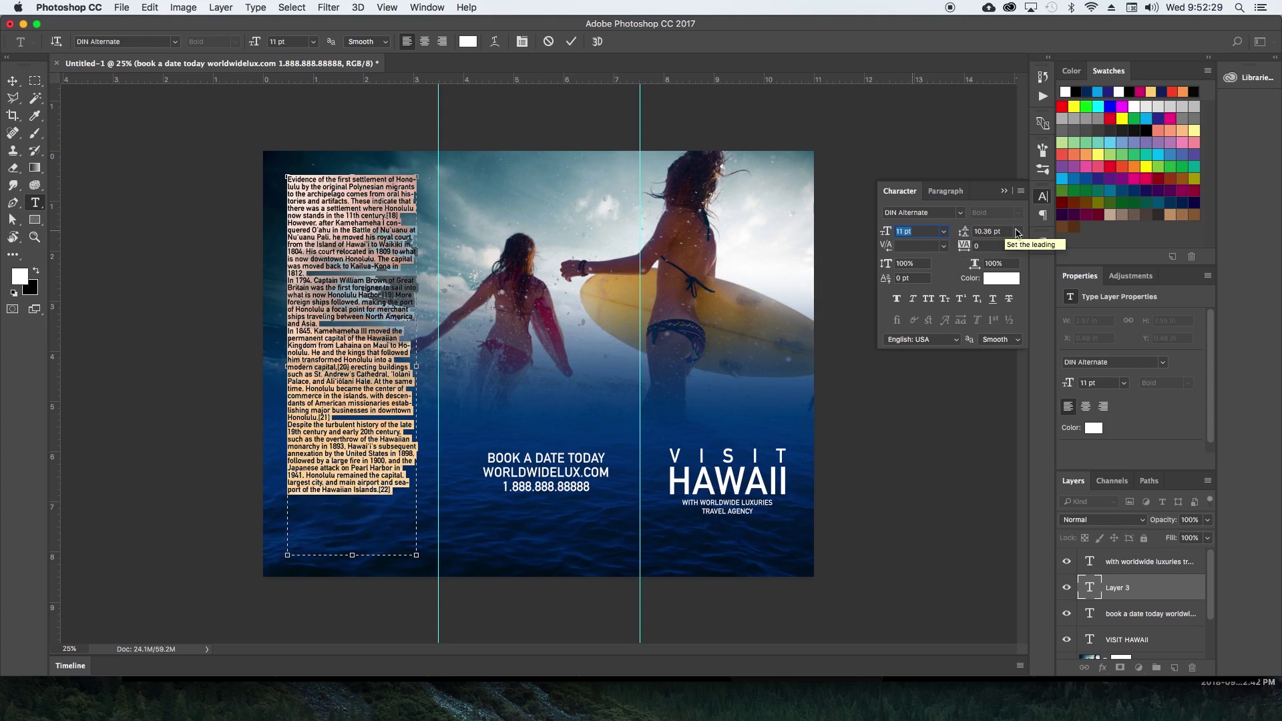
Set the leading of the history text to 12.36 pt.
{"action": "left_click", "coordinate": [992, 231]}
{"action": "key", "text": "Up"}
{"action": "key", "text": "Up"}
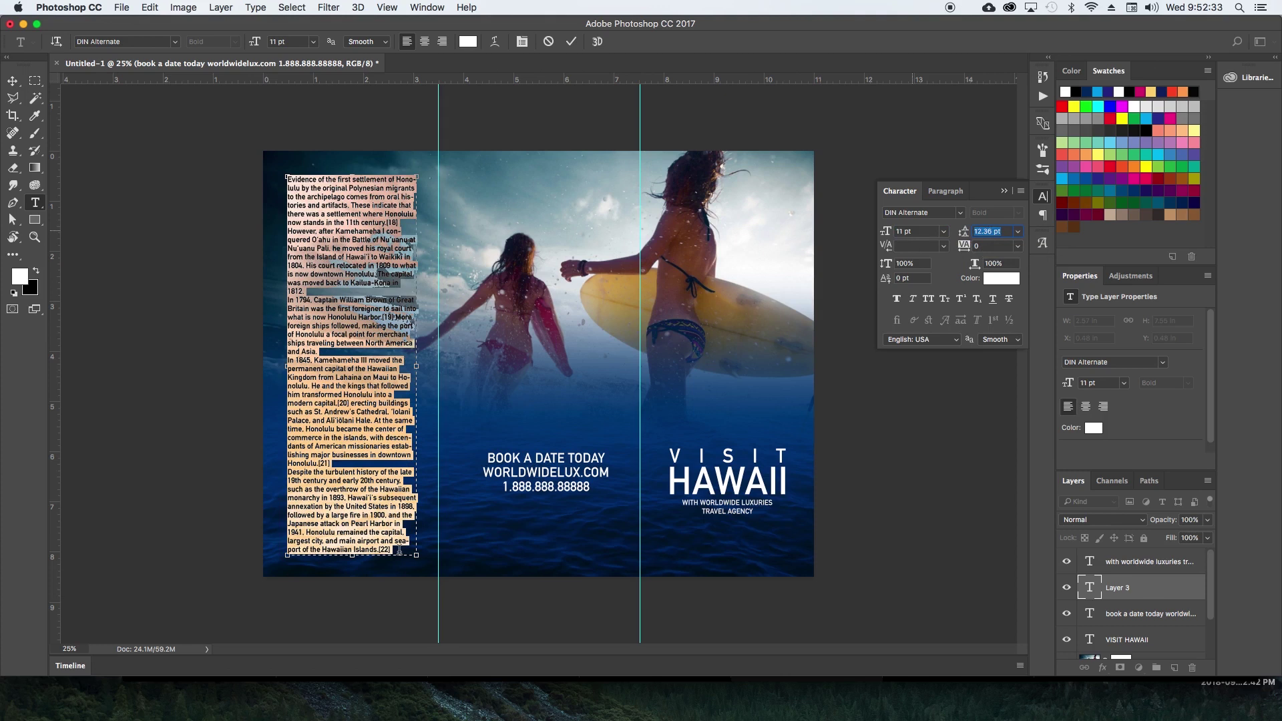
Remove the [22] reference from the end of the history text and commit the edit.
{"action": "left_click", "coordinate": [352, 366]}
{"action": "key", "text": "BackSpace"}
{"action": "key", "text": "BackSpace"}
{"action": "key", "text": "BackSpace"}
{"action": "key", "text": "BackSpace"}
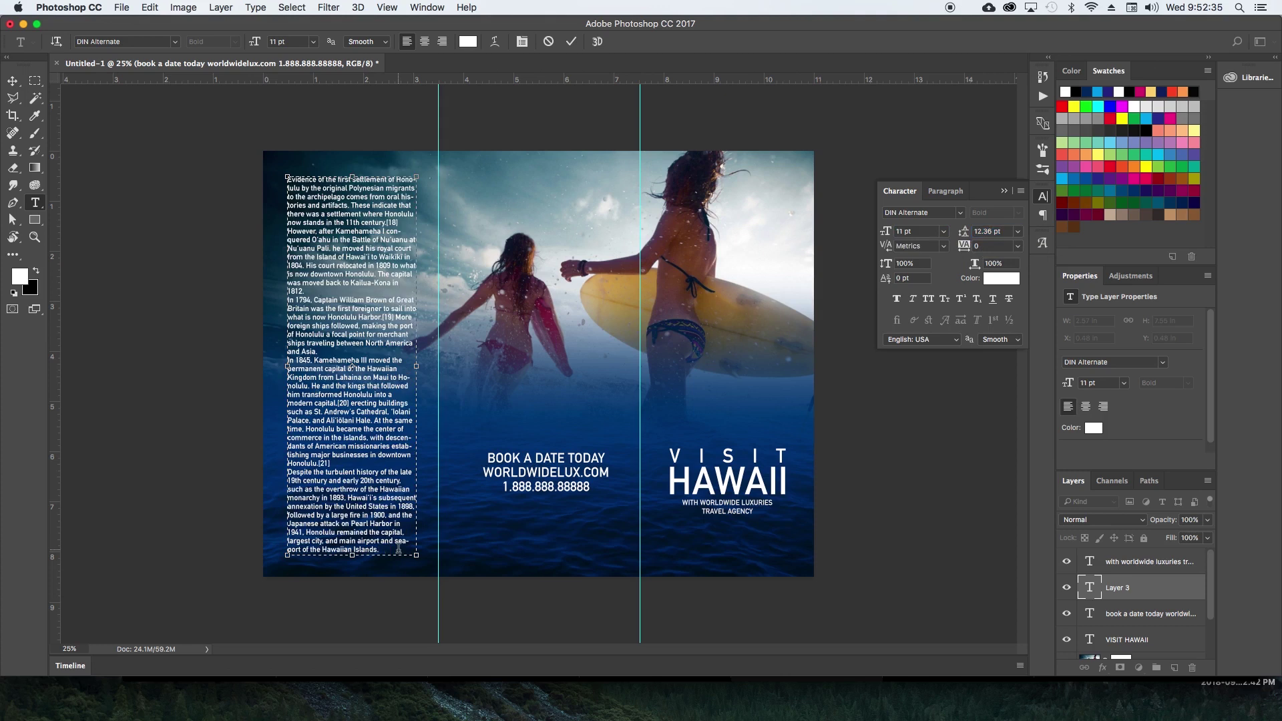
{"action": "key", "text": "super+Return"}
Delete the final paragraph beginning "Despite the turbulent history" and the [21] reference before it from the left-column text.
{"action": "left_click", "coordinate": [384, 447]}
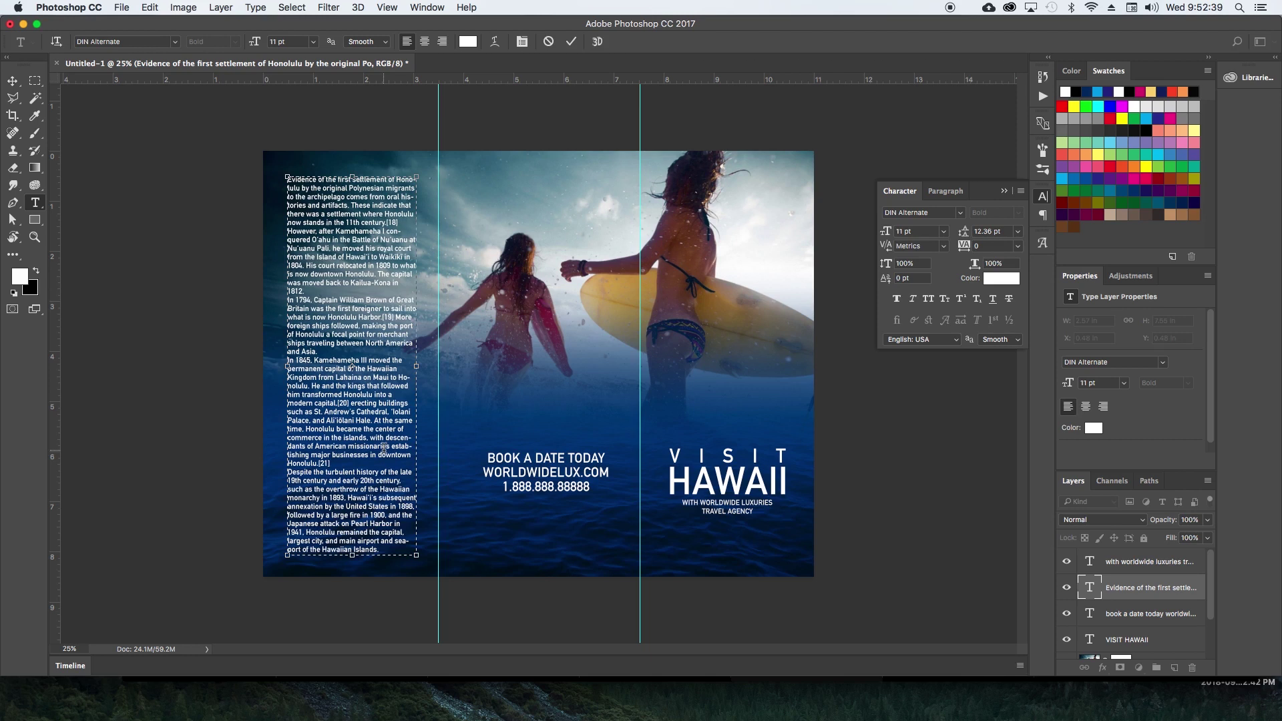
{"action": "key", "text": "super+Return"}
{"action": "double_click", "coordinate": [373, 459]}
{"action": "left_click", "coordinate": [352, 464]}
{"action": "key", "text": "BackSpace"}
{"action": "key", "text": "BackSpace"}
{"action": "key", "text": "BackSpace"}
{"action": "key", "text": "BackSpace"}
{"action": "key", "text": "Delete"}
{"action": "key", "text": "Delete"}
{"action": "key", "text": "Delete"}
{"action": "key", "text": "Delete"}
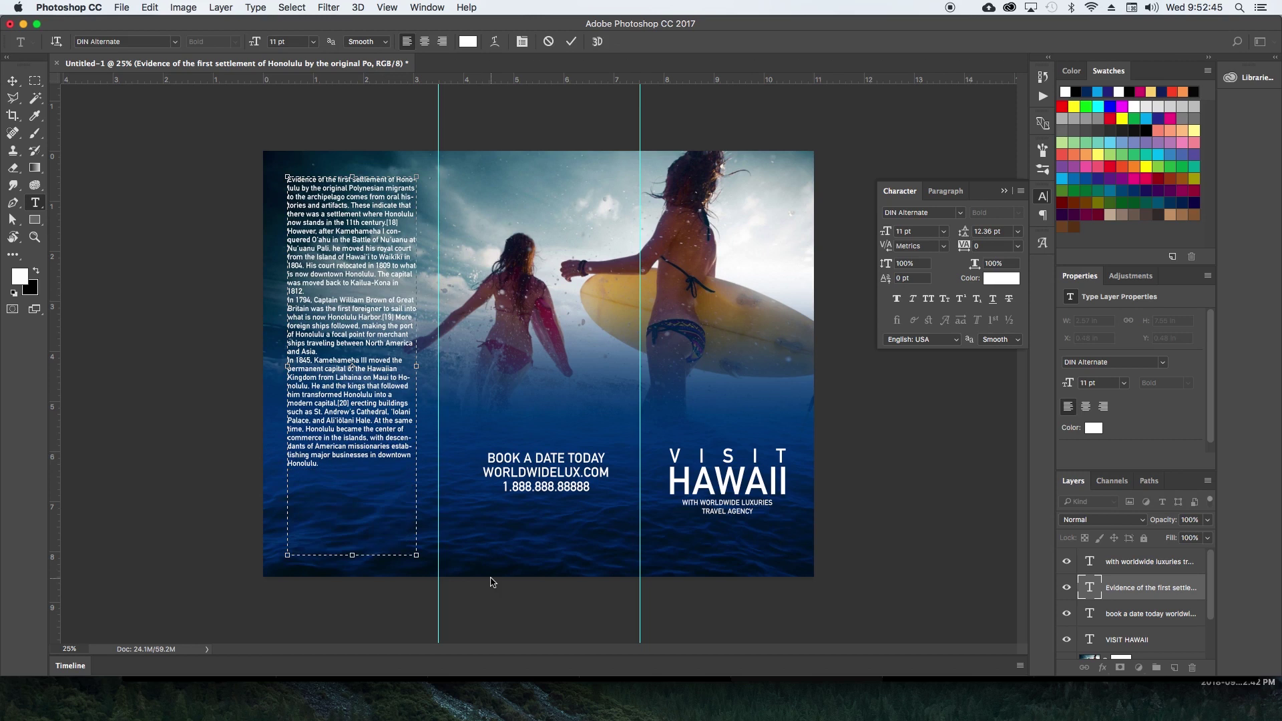
{"action": "key", "text": "super+Return"}
Insert blank lines between the three remaining history paragraphs and finish editing the text.
{"action": "left_click", "coordinate": [324, 350]}
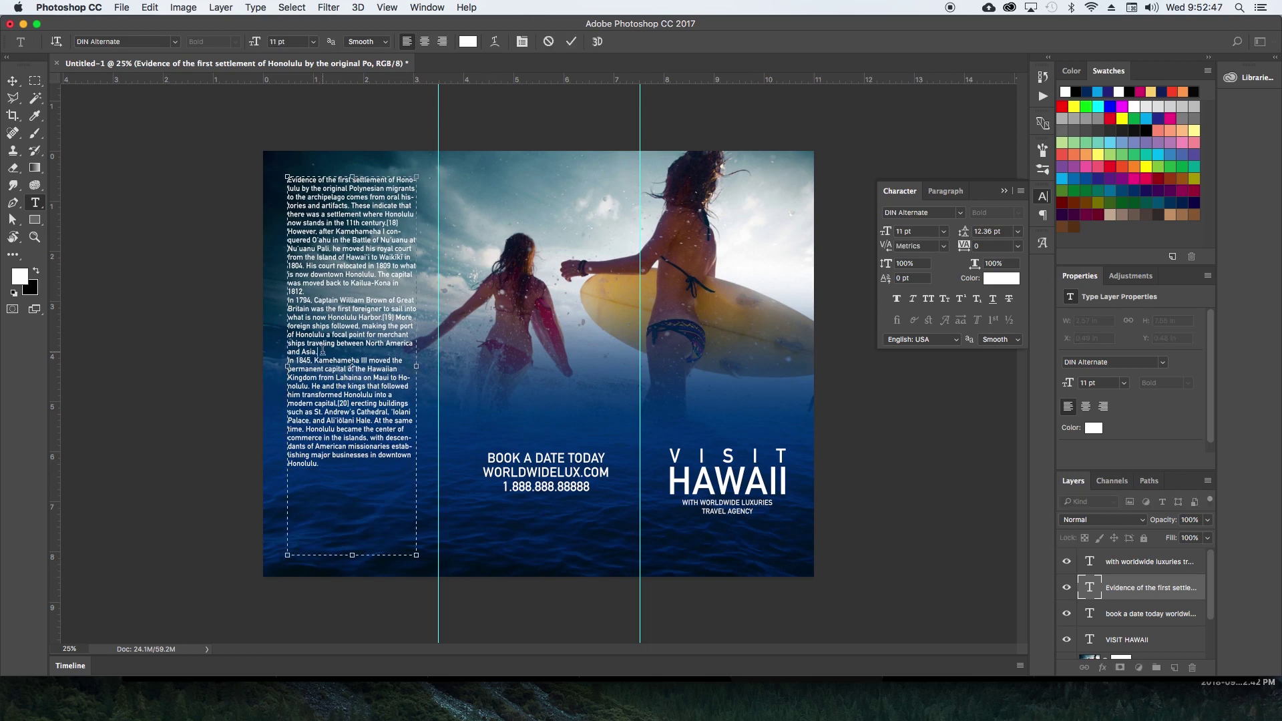
{"action": "key", "text": "Return"}
{"action": "left_click", "coordinate": [324, 293]}
{"action": "key", "text": "Return"}
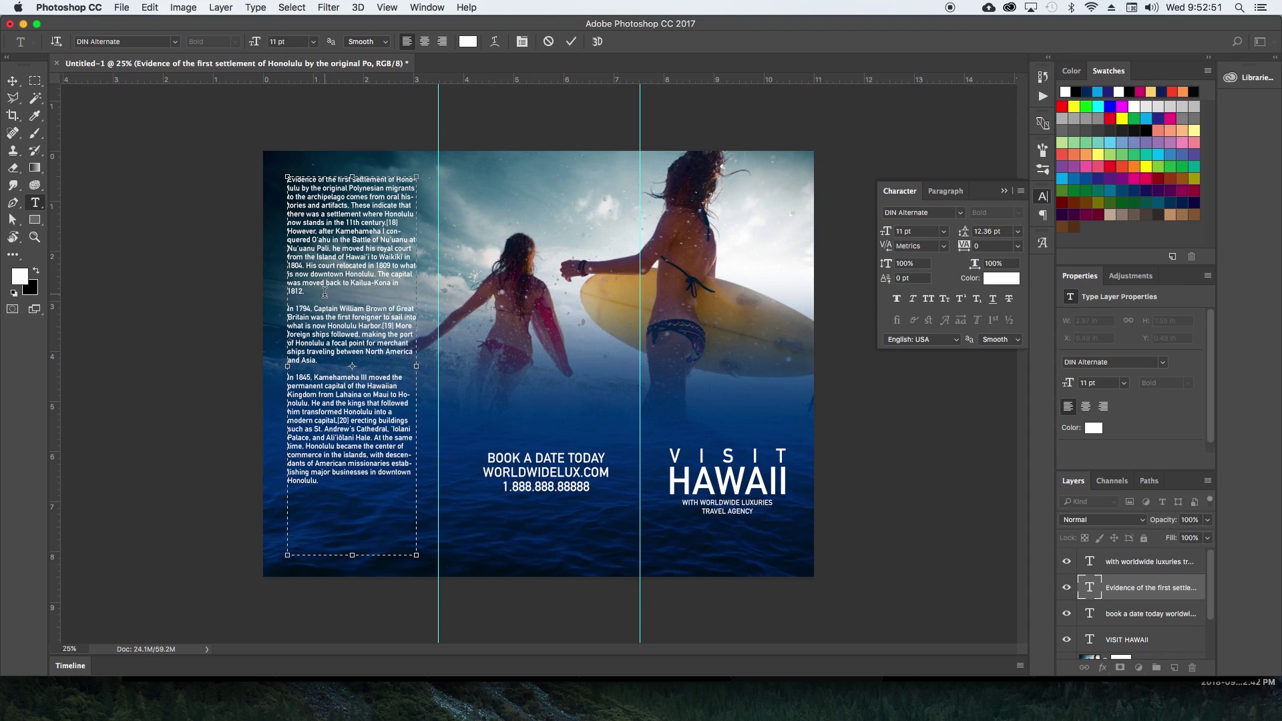
{"action": "key", "text": "Escape"}
Move the history text block straight down within the left column to a Y position of about 1.81 in.
{"action": "key", "text": "v"}
{"action": "key", "text": "shift+Down"}
{"action": "key", "text": "shift+Down"}
{"action": "key", "text": "shift+Down"}
{"action": "key", "text": "shift+Down"}
{"action": "key", "text": "shift+Down"}
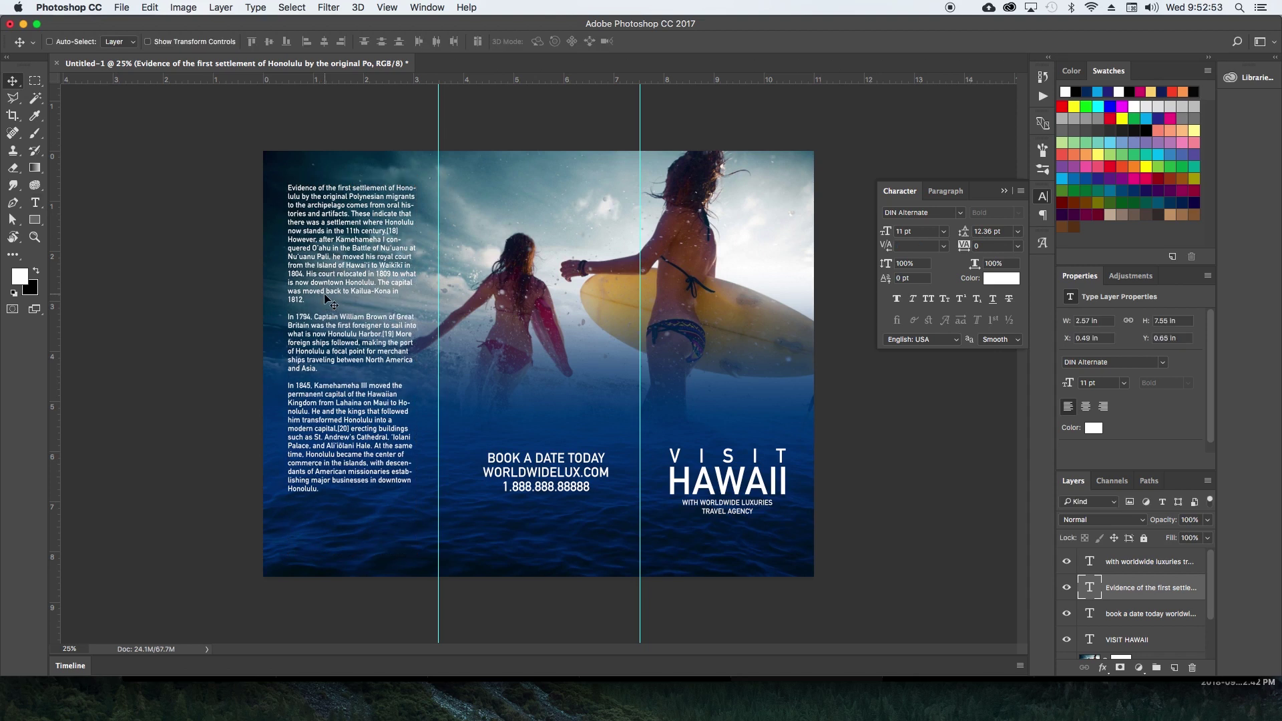
{"action": "key", "text": "shift+Down"}
{"action": "key", "text": "shift+Down"}
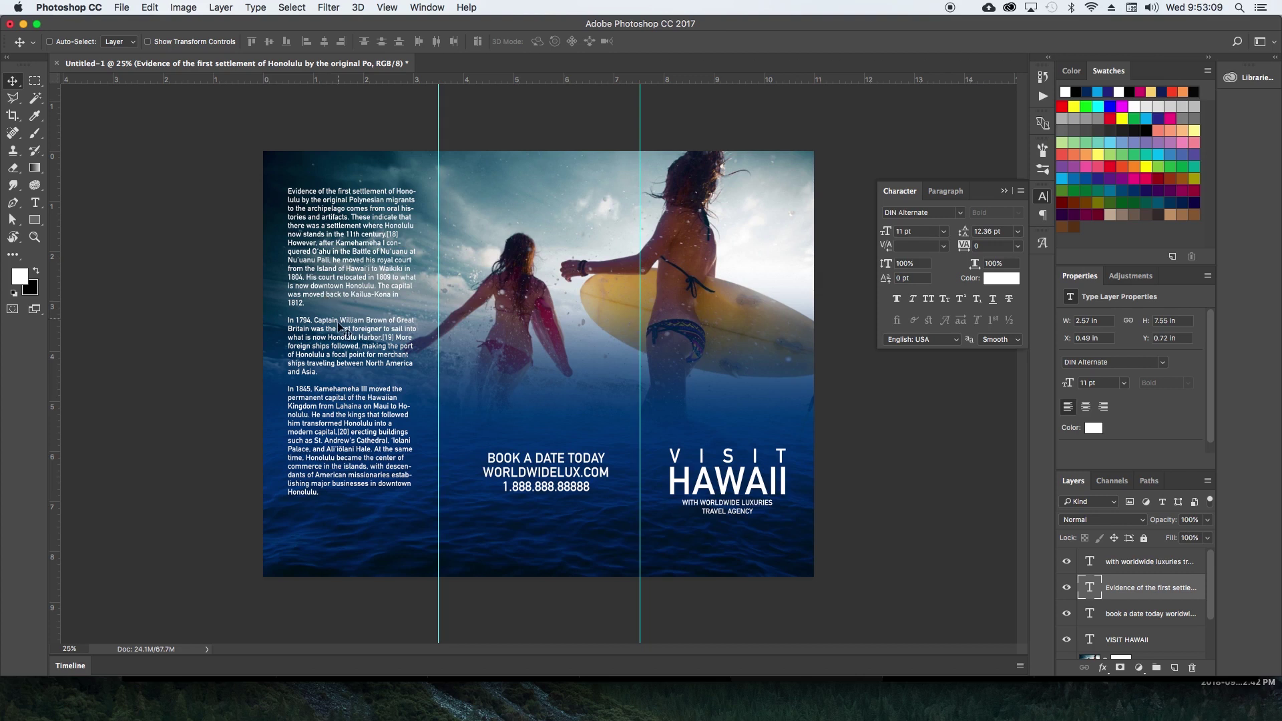
{"action": "left_click_drag", "start_coordinate": [339, 327], "coordinate": [340, 384]}
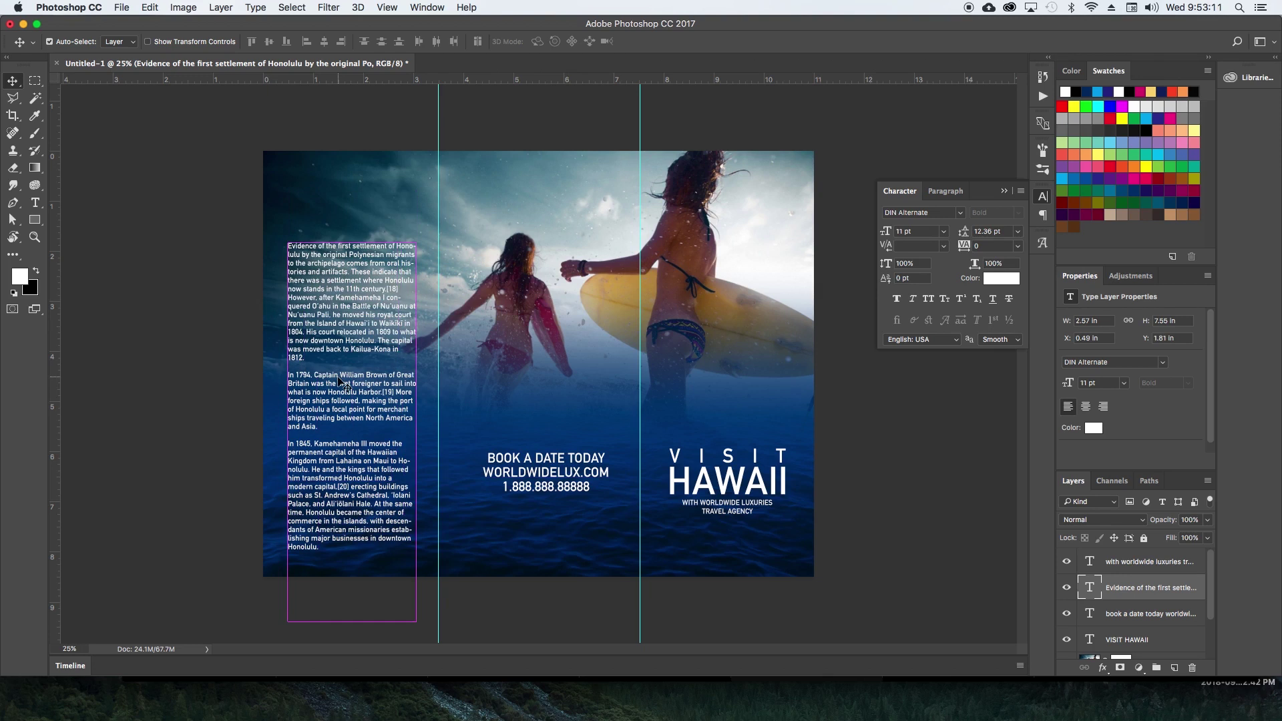
Turn a duplicate of the history text into a centred SALE heading near the column's top, and lower the paragraphs to Y 2.03 in.
{"action": "key", "text": "super+j"}
{"action": "key", "text": "t"}
{"action": "left_click", "coordinate": [363, 272]}
{"action": "key", "text": "super+a"}
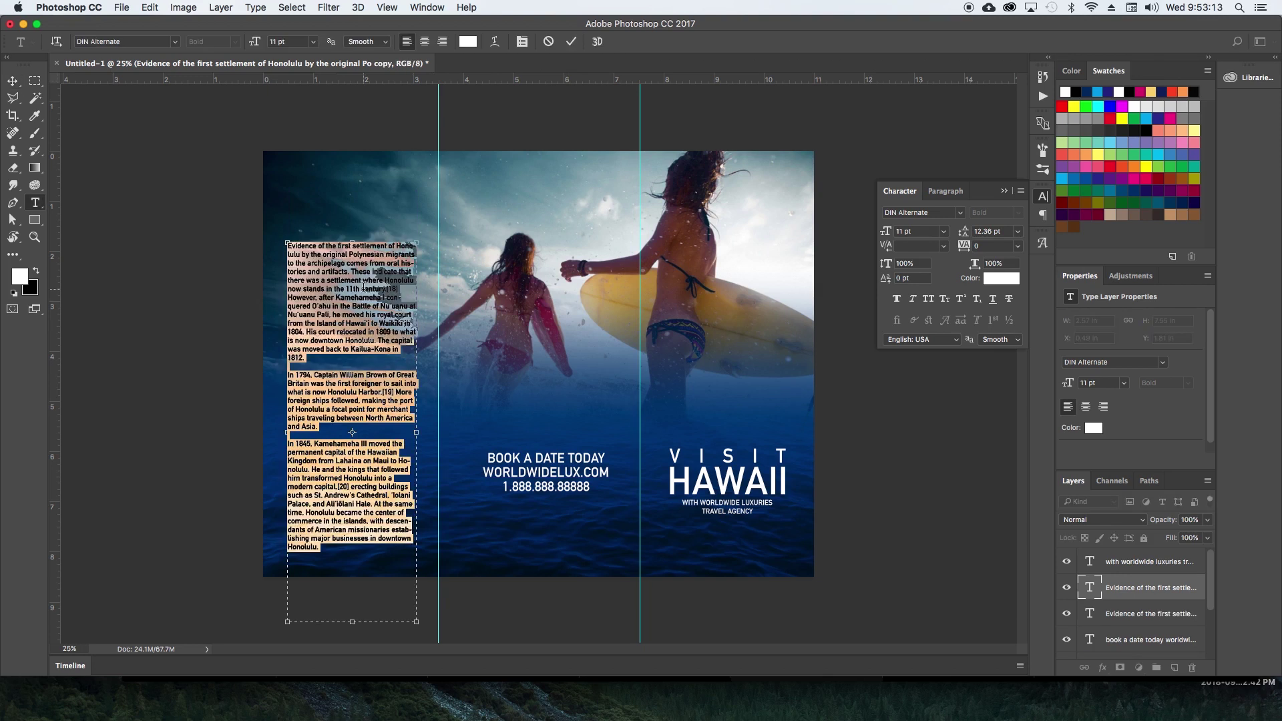
{"action": "type", "text": "save"}
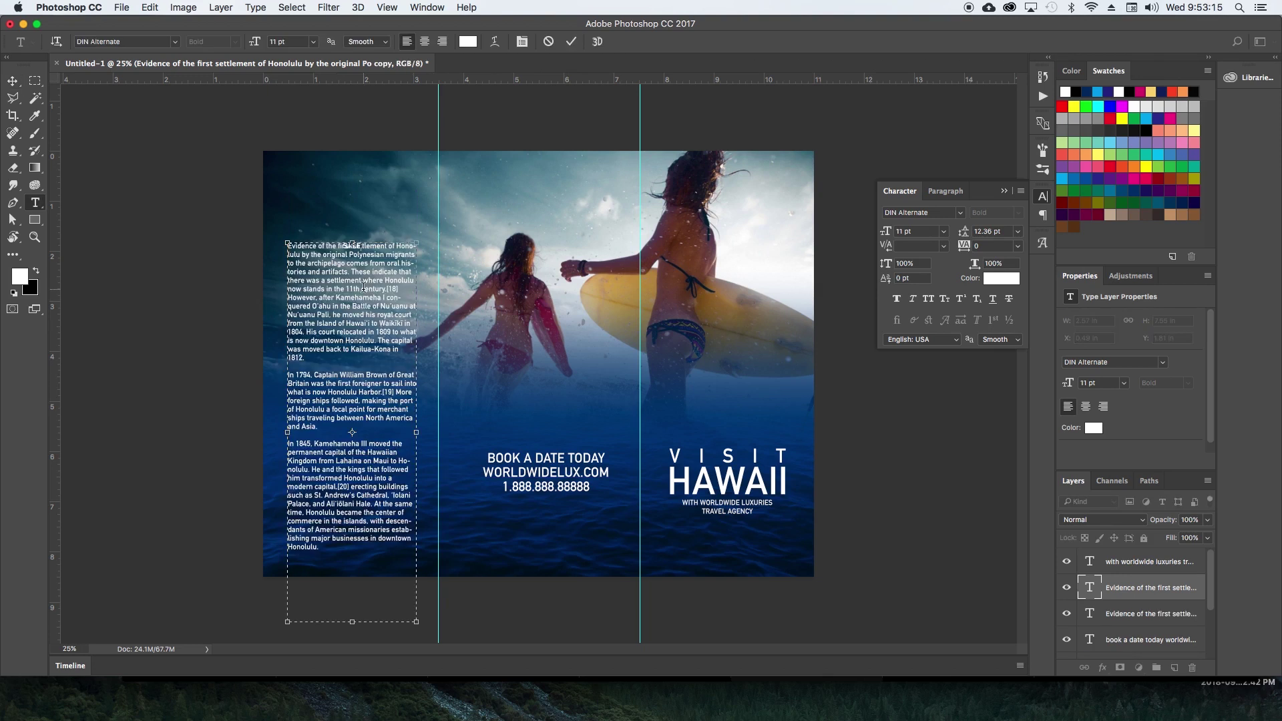
{"action": "key", "text": "super+Return"}
{"action": "key", "text": "v"}
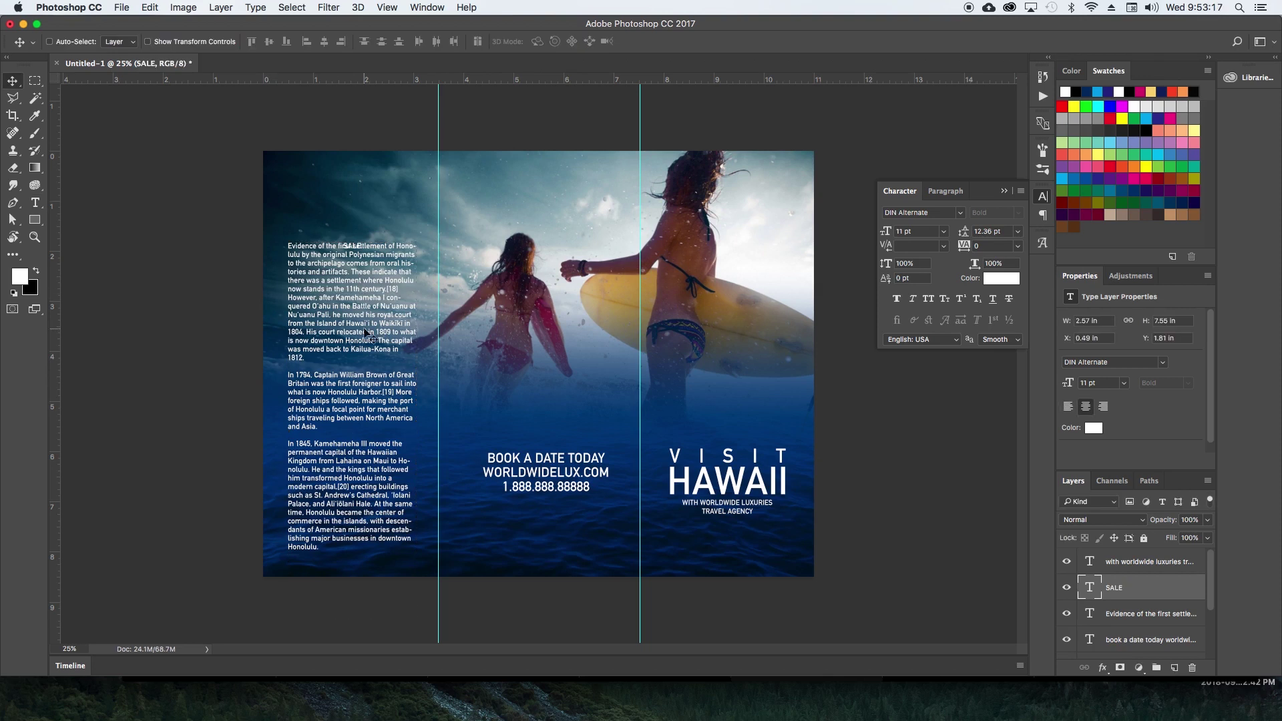
{"action": "left_click_drag", "start_coordinate": [366, 332], "coordinate": [361, 302]}
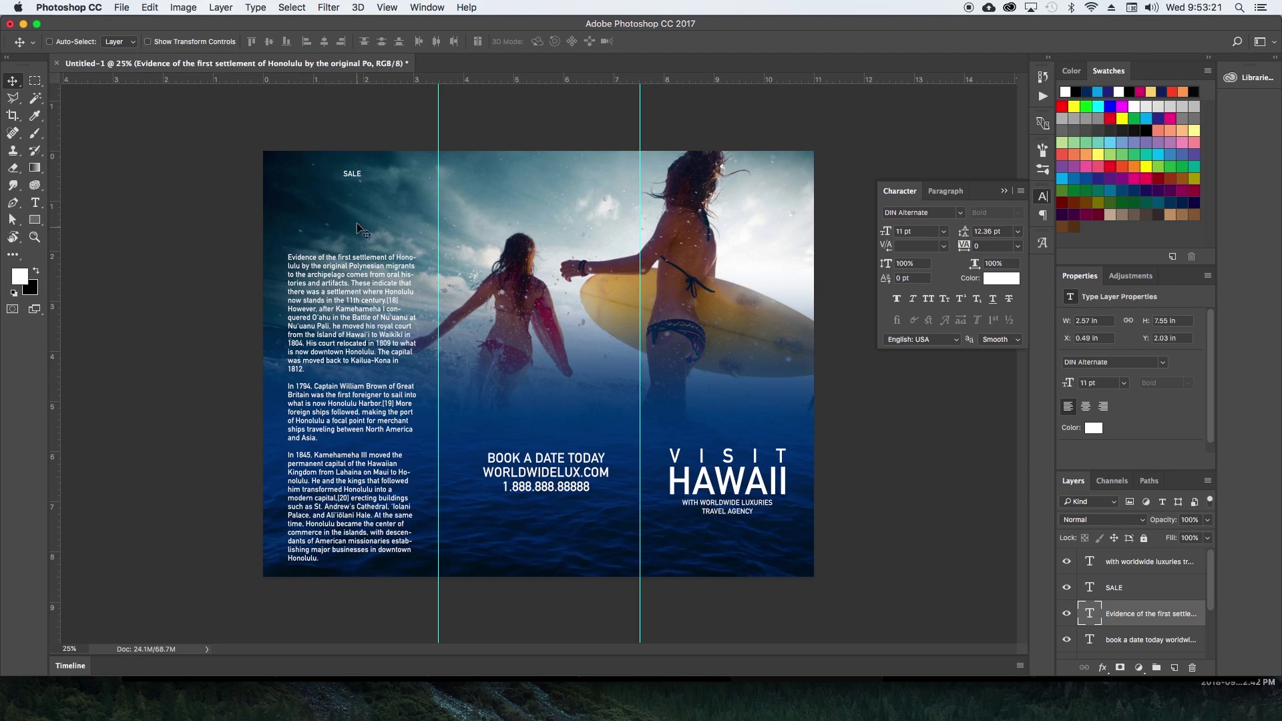
Add the price text 9999 between SALE and the history paragraphs and enlarge it to 78 pt.
{"action": "key", "text": "t"}
{"action": "left_click", "coordinate": [340, 223]}
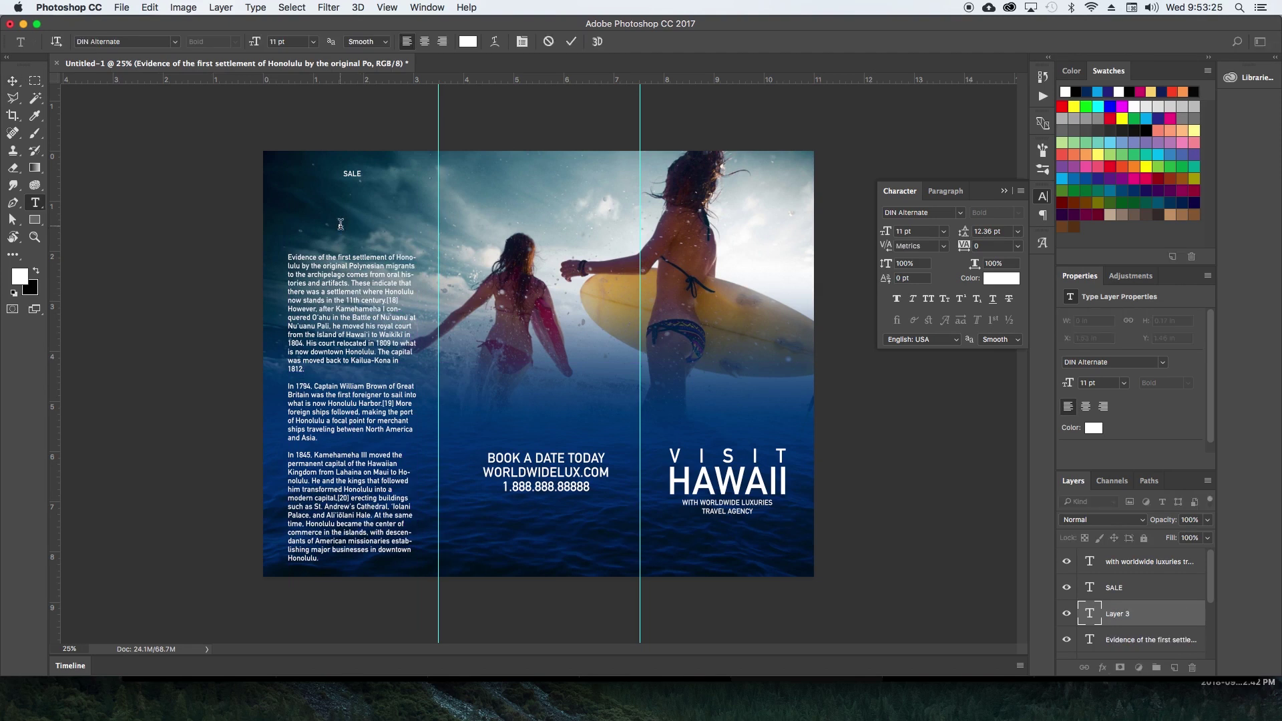
{"action": "type", "text": "9999"}
{"action": "key", "text": "shift+Left"}
{"action": "key", "text": "shift+Left"}
{"action": "key", "text": "shift+Left"}
{"action": "key", "text": "shift+Left"}
{"action": "left_click_drag", "start_coordinate": [886, 231], "coordinate": [934, 233]}
Make the last two digits of the 9999 price superscript and commit the text.
{"action": "key", "text": "shift+Right"}
{"action": "key", "text": "shift+Right"}
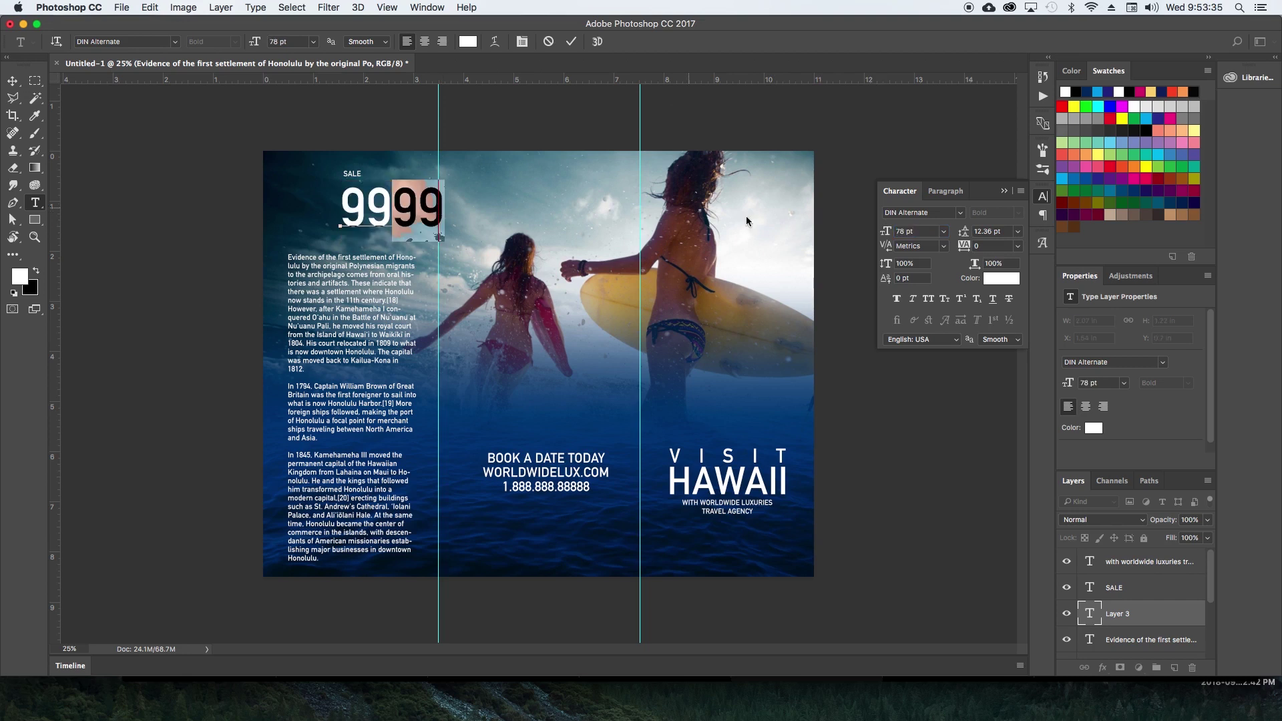
{"action": "left_click", "coordinate": [961, 300]}
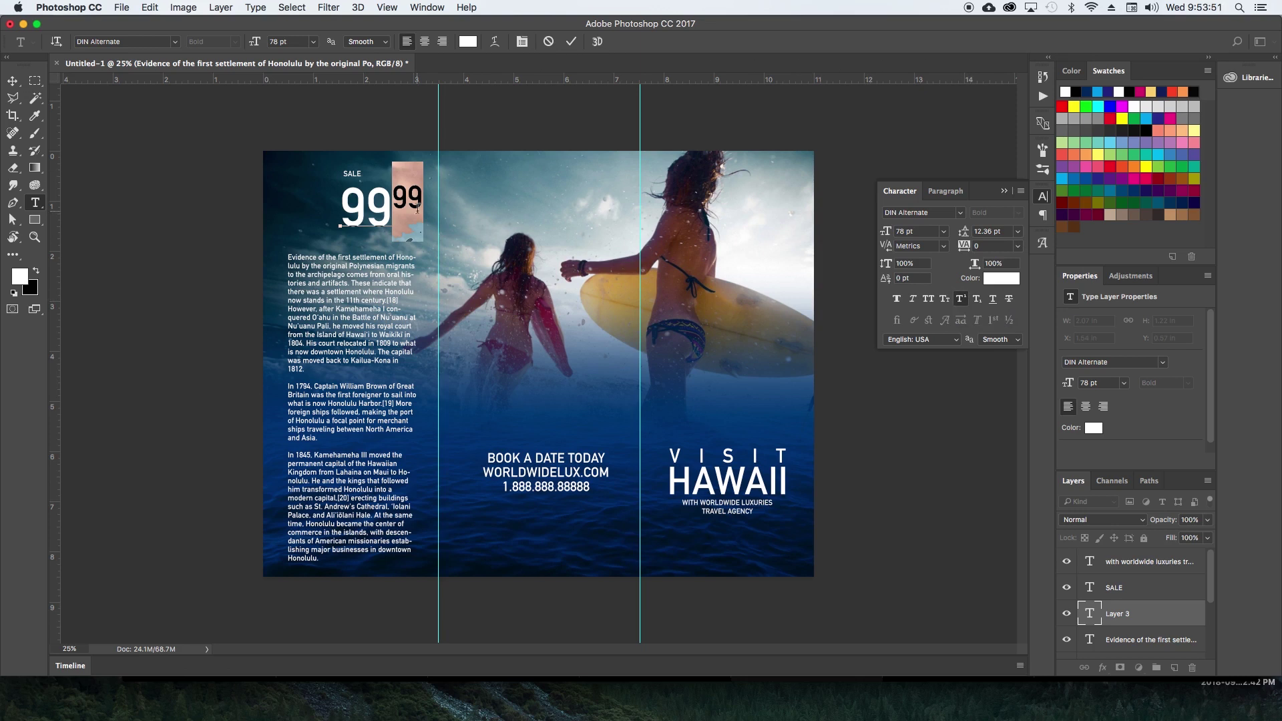
{"action": "key", "text": "Left"}
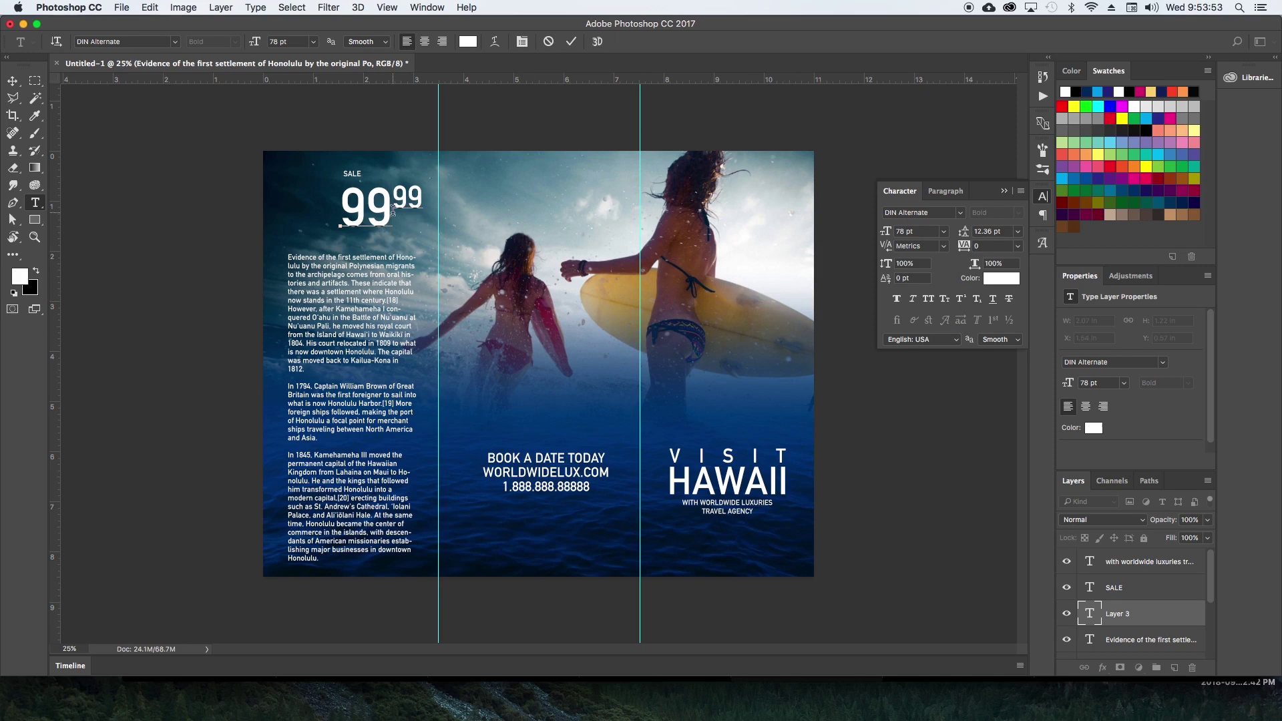
{"action": "key", "text": "ctrl+Return"}
Move the price text under the SALE heading, to X 1.11 in and Y 0.14 in.
{"action": "key", "text": "v"}
{"action": "key", "text": "shift+Left"}
{"action": "key", "text": "shift+Left"}
{"action": "key", "text": "shift+Left"}
{"action": "key", "text": "shift+Left"}
{"action": "key", "text": "shift+Left"}
{"action": "key", "text": "shift+Left"}
{"action": "key", "text": "shift+Left"}
{"action": "key", "text": "shift+Left"}
{"action": "key", "text": "shift+Left"}
{"action": "key", "text": "shift+Left"}
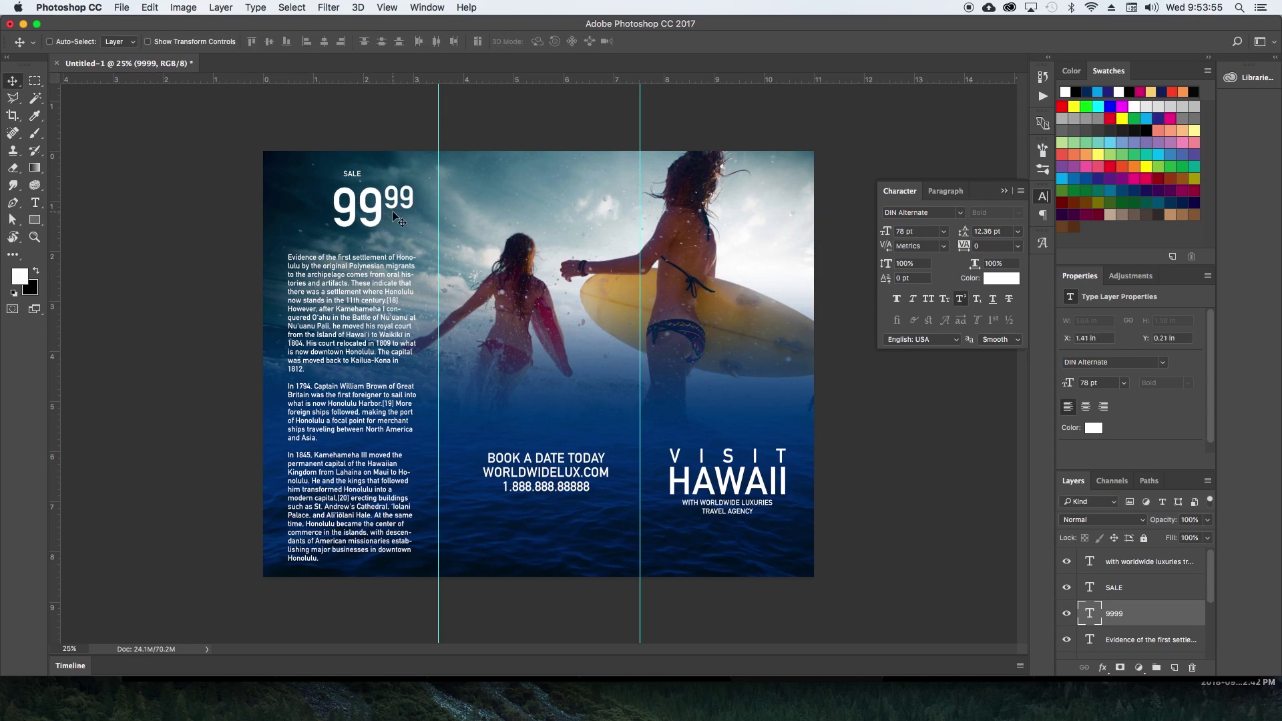
{"action": "key", "text": "shift+Left"}
{"action": "key", "text": "shift+Left"}
{"action": "key", "text": "shift+Left"}
{"action": "key", "text": "shift+Up"}
{"action": "key", "text": "shift+Up"}
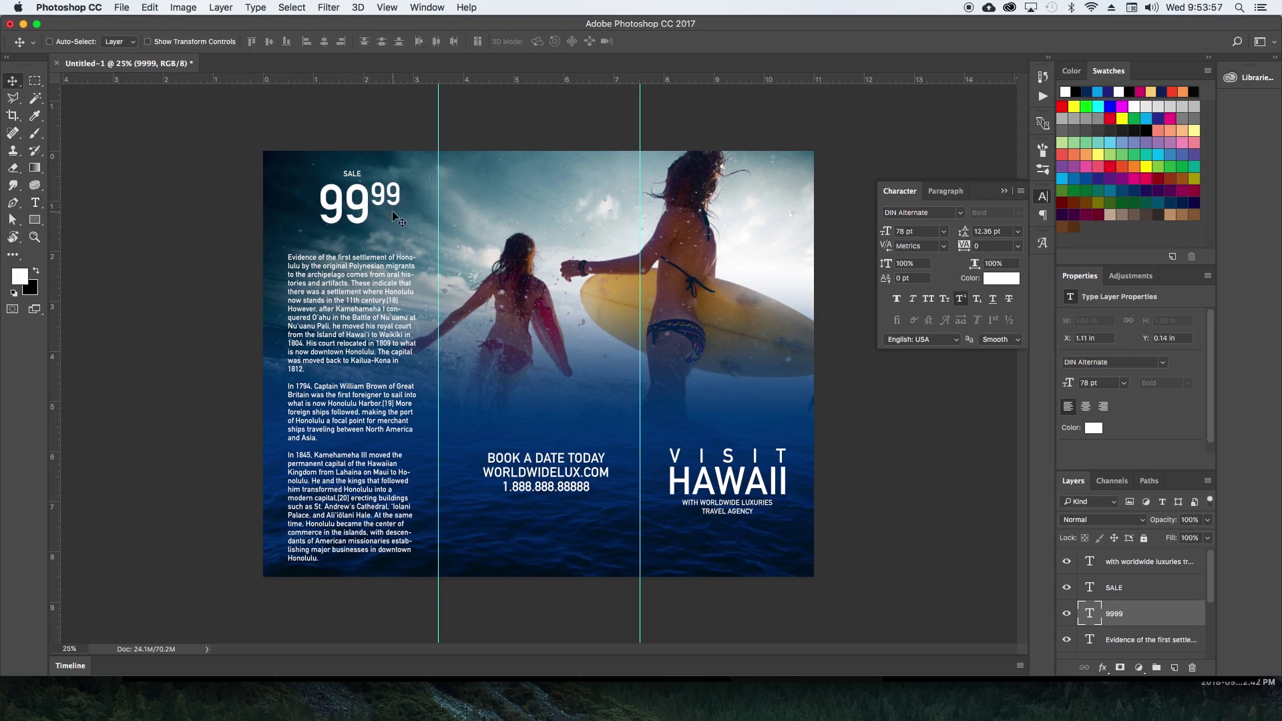
Set the baseline shift of the price's superscript 99 to -3 pt.
{"action": "key", "text": "t"}
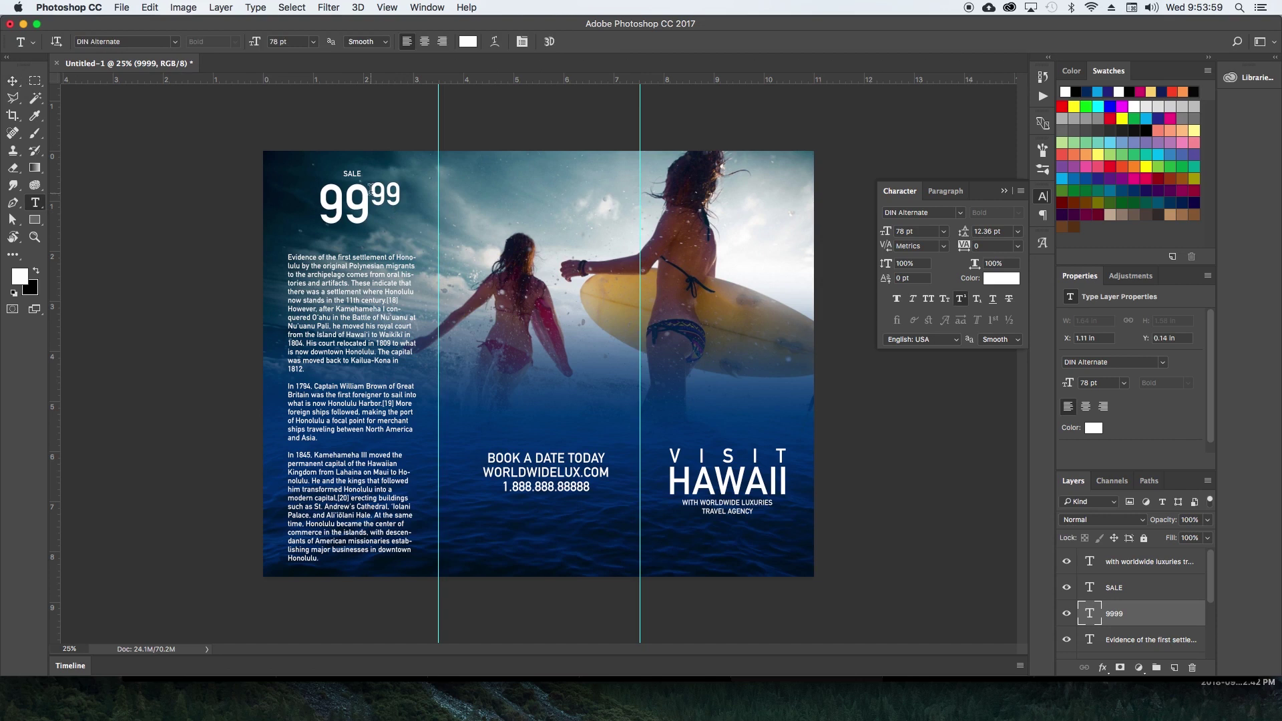
{"action": "left_click_drag", "start_coordinate": [370, 189], "coordinate": [403, 193]}
{"action": "left_click", "coordinate": [910, 277]}
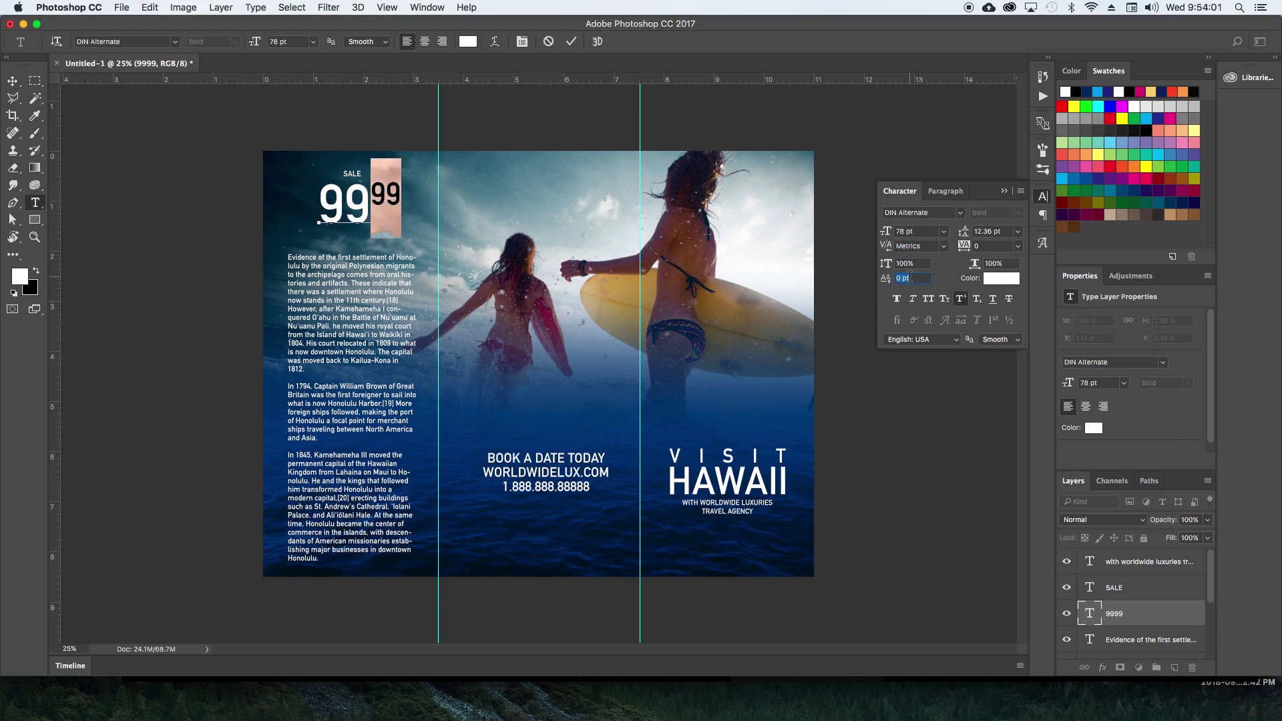
{"action": "key", "text": "Down"}
{"action": "key", "text": "Down"}
{"action": "key", "text": "Down"}
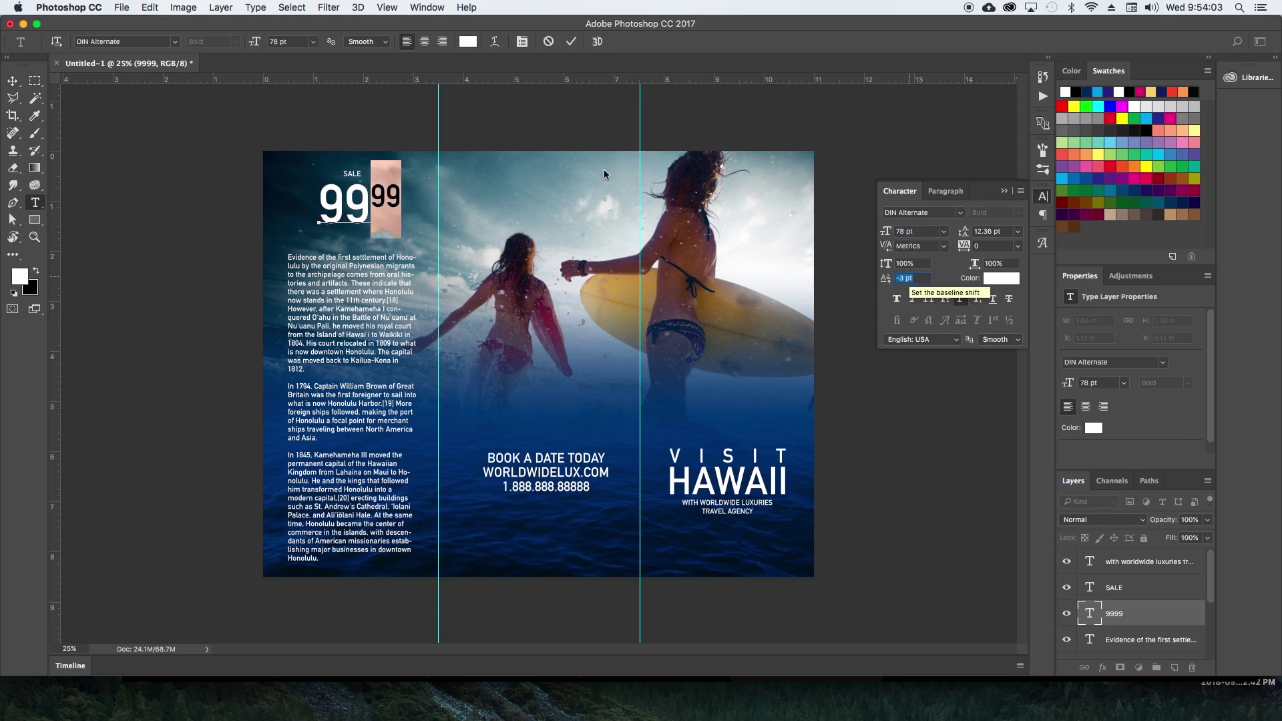
{"action": "left_click", "coordinate": [325, 197]}
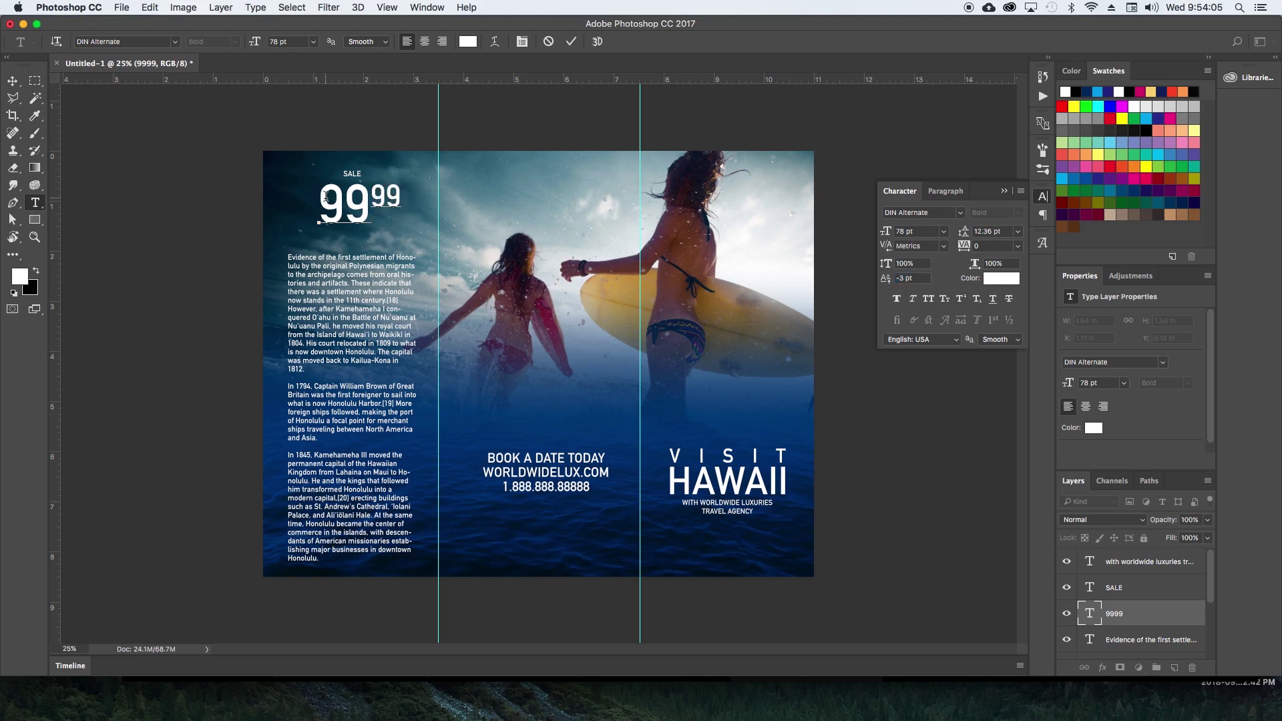
Add a superscript dollar sign in front of the price and commit the text.
{"action": "type", "text": "$"}
{"action": "key", "text": "shift+Left"}
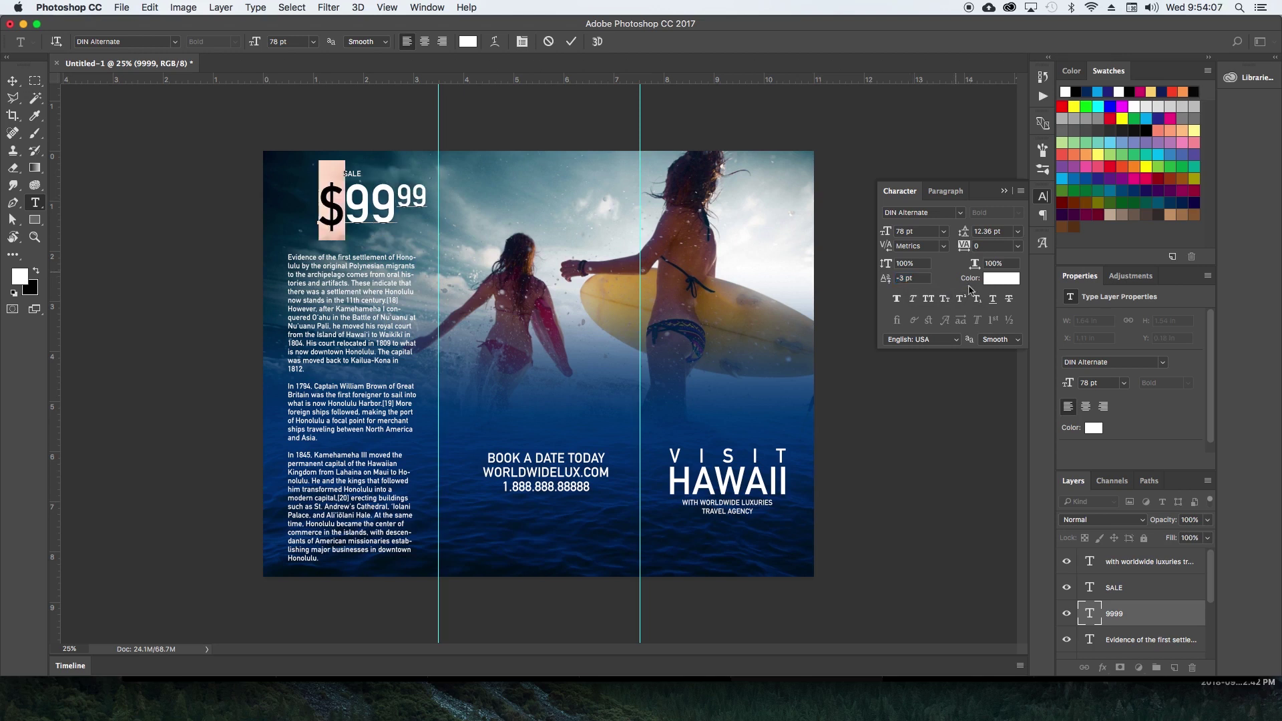
{"action": "left_click", "coordinate": [962, 299]}
{"action": "left_click", "coordinate": [368, 206]}
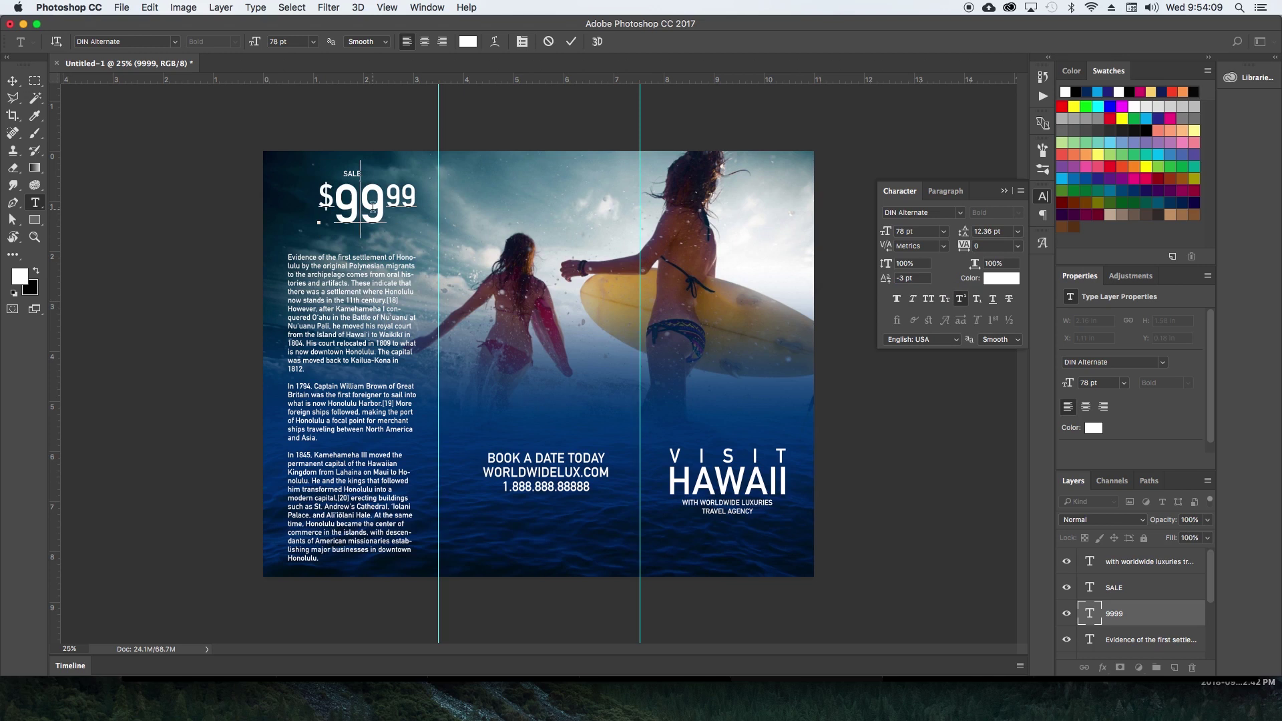
{"action": "key", "text": "super+Return"}
Move the price text left to X 0.87 in so it is centred under the SALE heading.
{"action": "key", "text": "v"}
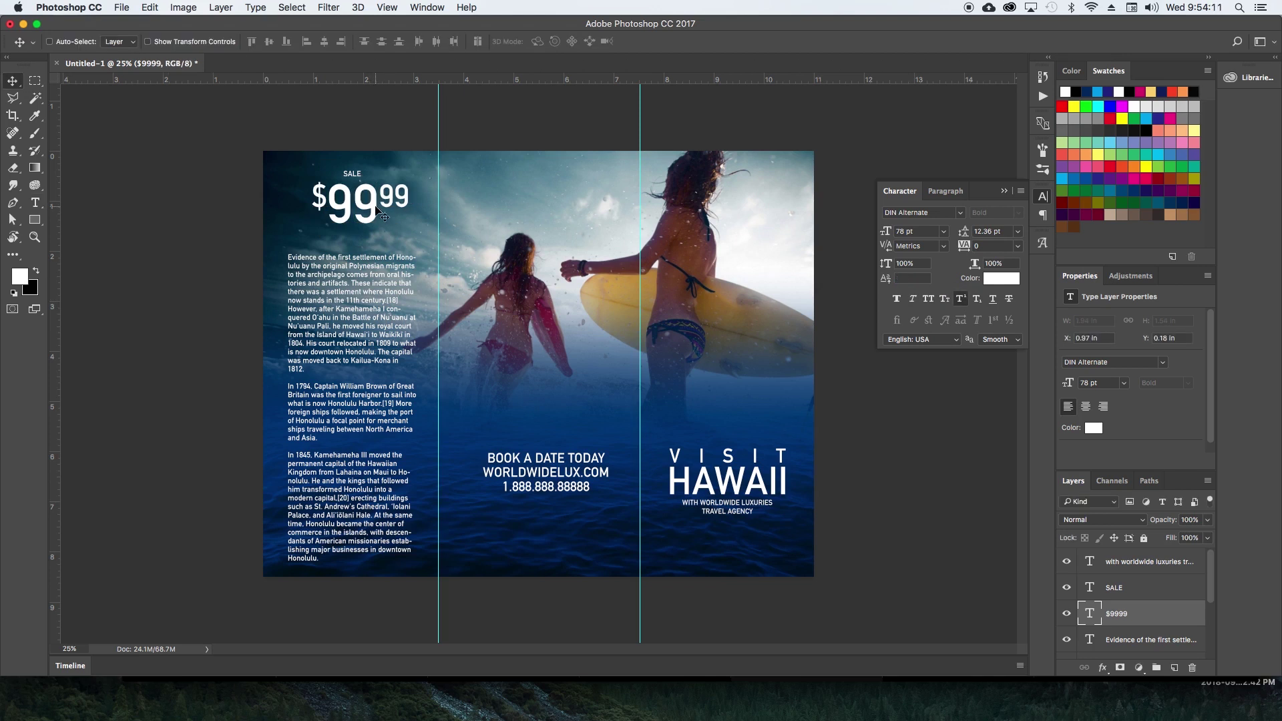
{"action": "key", "text": "shift+Left"}
{"action": "key", "text": "shift+Left"}
{"action": "key", "text": "shift+Left"}
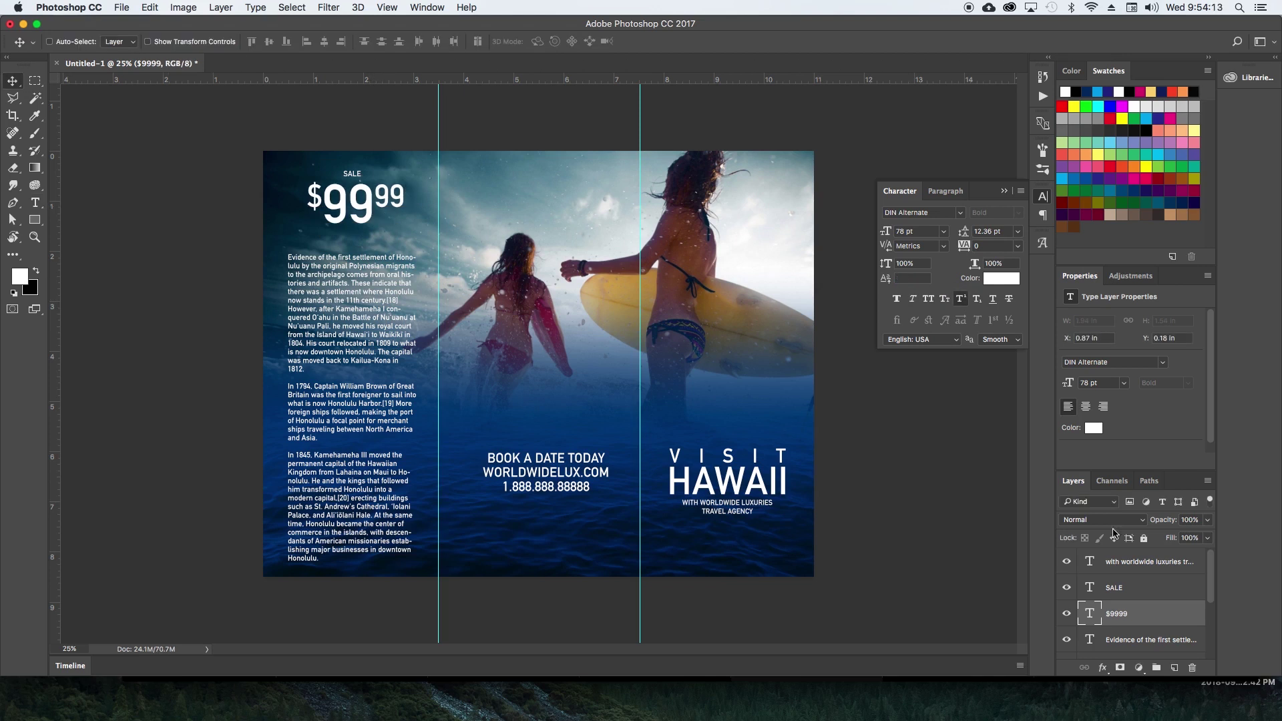
Duplicate the SALE text below the price and replace the copy's wording with PER PERSON.
{"action": "left_click", "coordinate": [1109, 587]}
{"action": "left_click_drag", "start_coordinate": [369, 206], "coordinate": [390, 236]}
{"action": "key", "text": "t"}
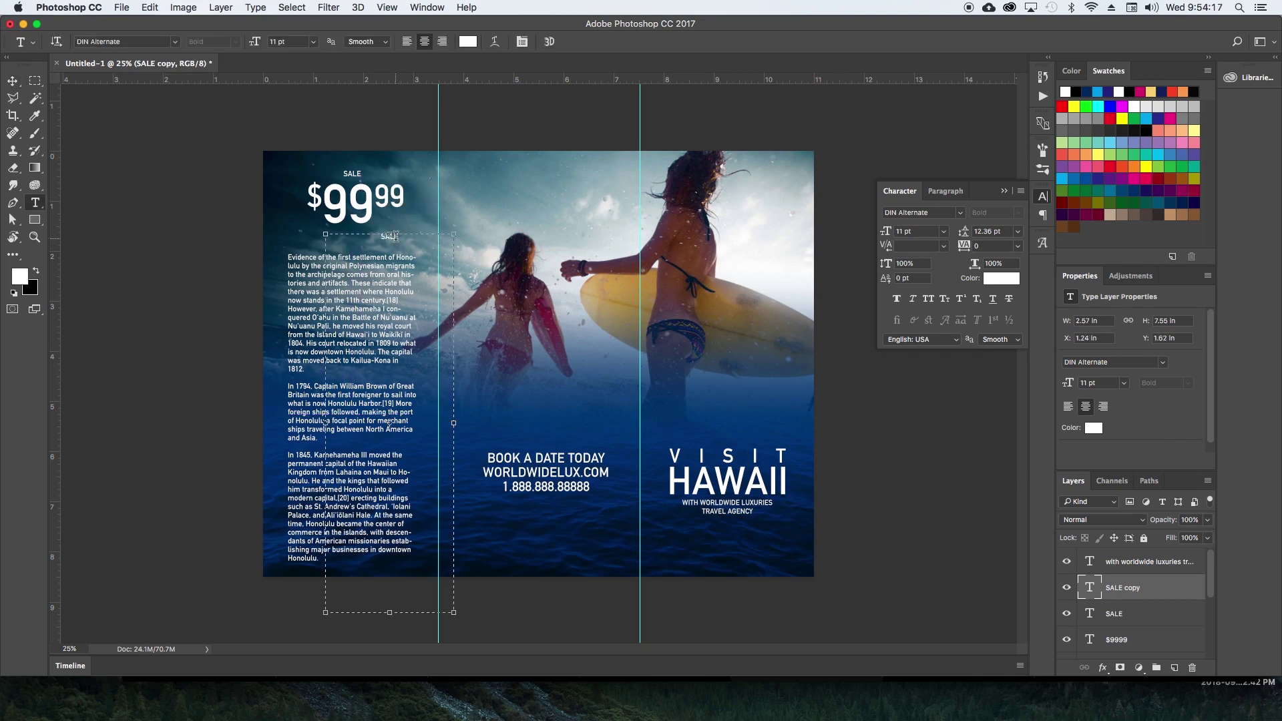
{"action": "double_click", "coordinate": [390, 235]}
{"action": "type", "text": "PER"}
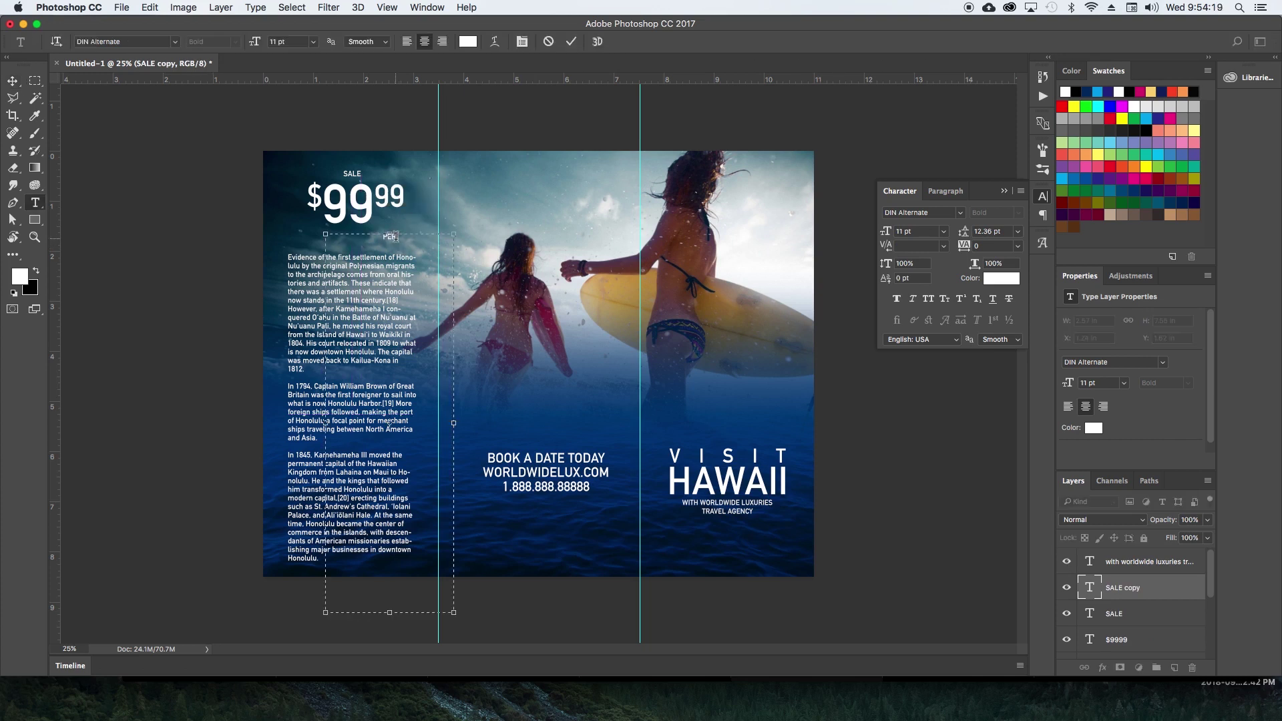
{"action": "type", "text": " PERSON"}
{"action": "key", "text": "super+Return"}
Move the PER PERSON text directly beneath the price's superscript 99, to X 1.41 in and Y 1.2 in.
{"action": "key", "text": "v"}
{"action": "left_click_drag", "start_coordinate": [396, 238], "coordinate": [408, 226]}
{"action": "key", "text": "Up"}
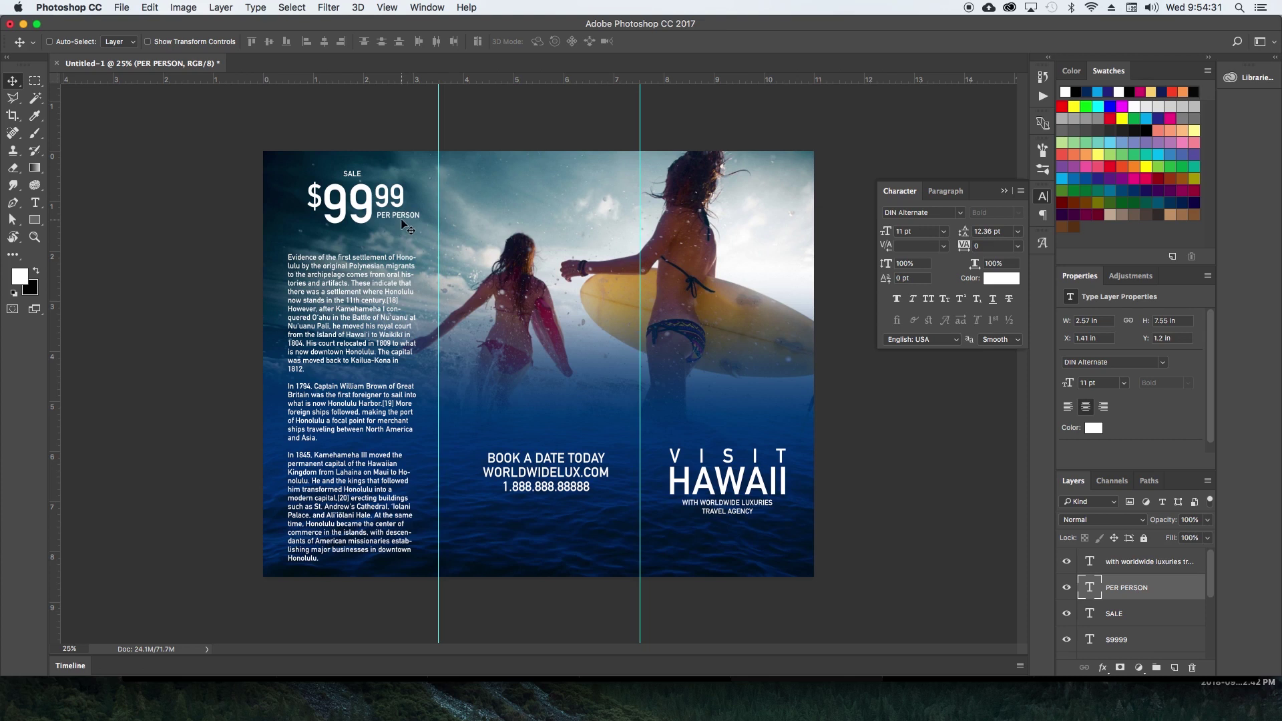
Set the font size of the PER PERSON text to 8 pt and commit it.
{"action": "key", "text": "t"}
{"action": "left_click", "coordinate": [406, 215]}
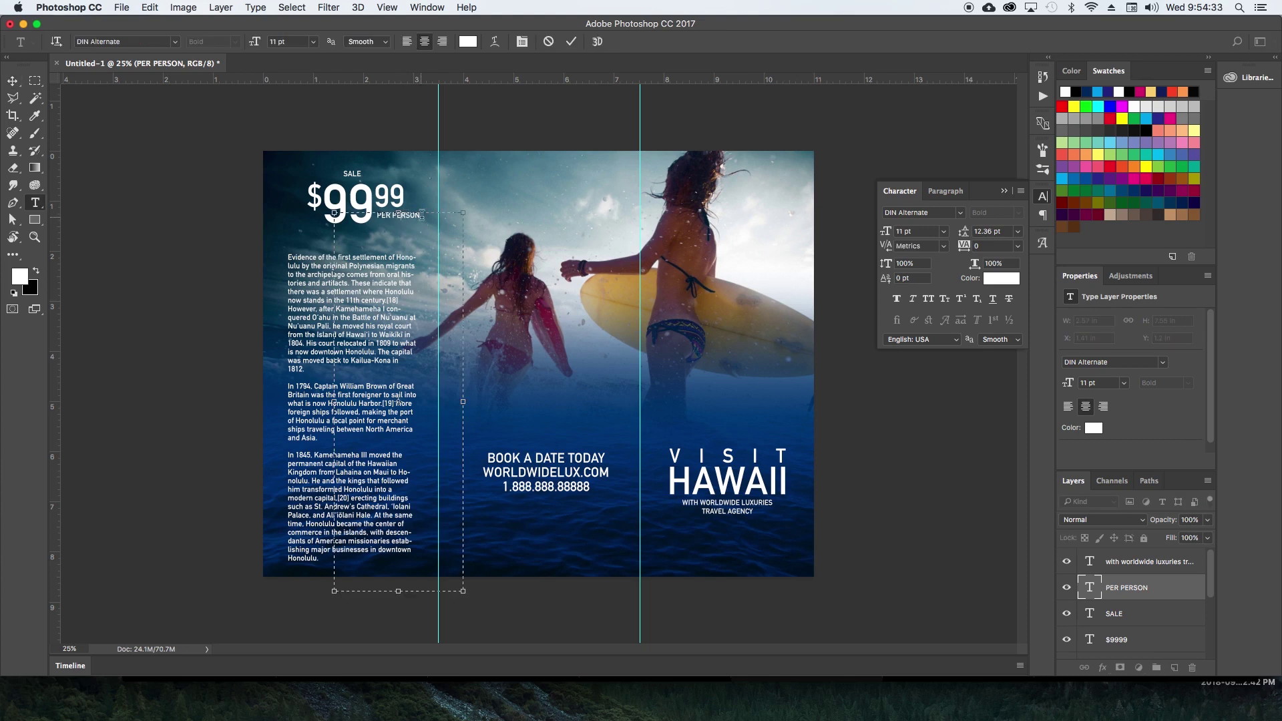
{"action": "key", "text": "super+a"}
{"action": "left_click", "coordinate": [913, 235]}
{"action": "type", "text": "9"}
{"action": "key", "text": "Return"}
{"action": "type", "text": "8"}
{"action": "key", "text": "Return"}
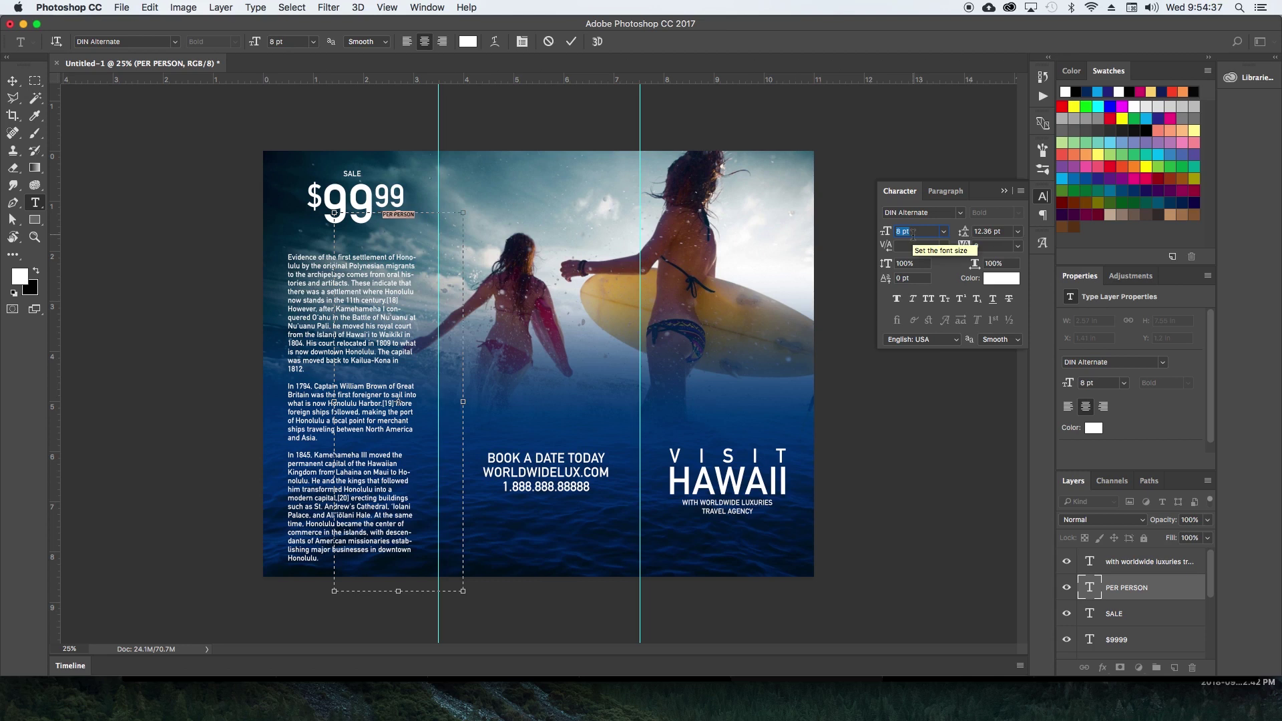
{"action": "key", "text": "Return"}
Nudge the PER PERSON text closer beneath the superscript 99, to X 1.28 in and Y 1.18 in.
{"action": "key", "text": "v"}
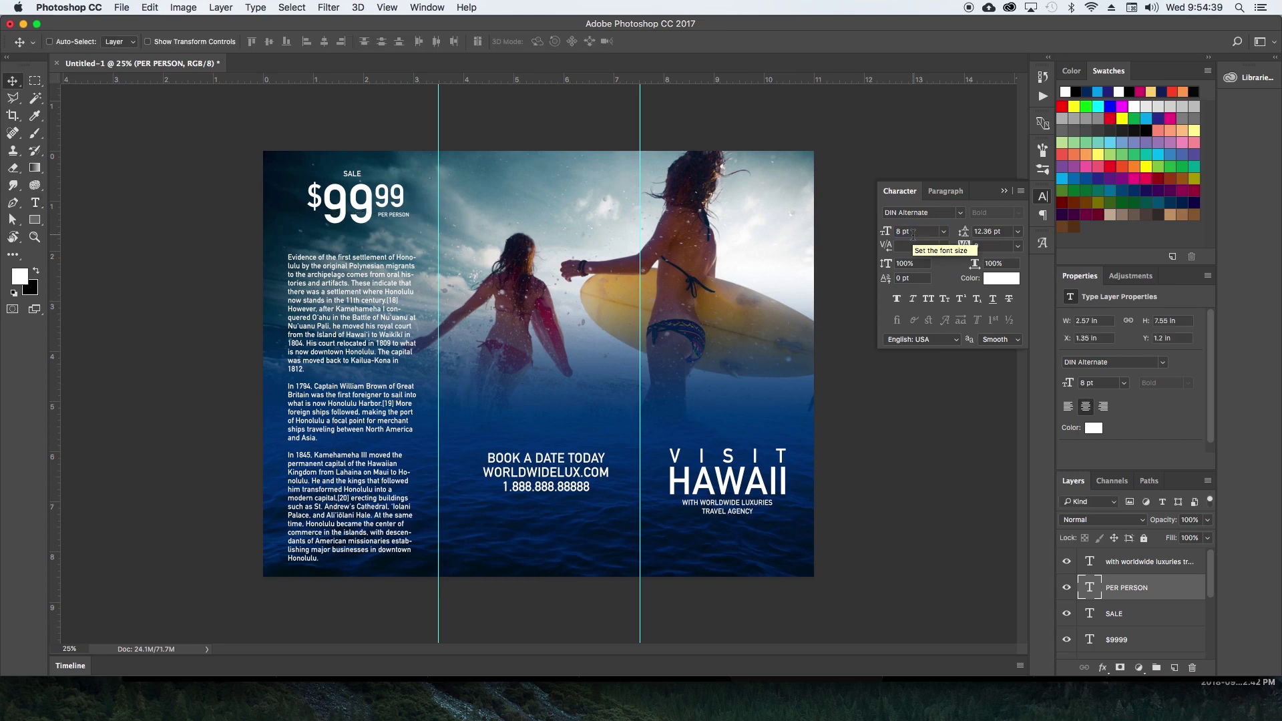
{"action": "key", "text": "shift+Left"}
{"action": "key", "text": "shift+Up"}
{"action": "key", "text": "Left"}
{"action": "key", "text": "Left"}
{"action": "key", "text": "Left"}
{"action": "key", "text": "Right"}
{"action": "key", "text": "Right"}
{"action": "key", "text": "Right"}
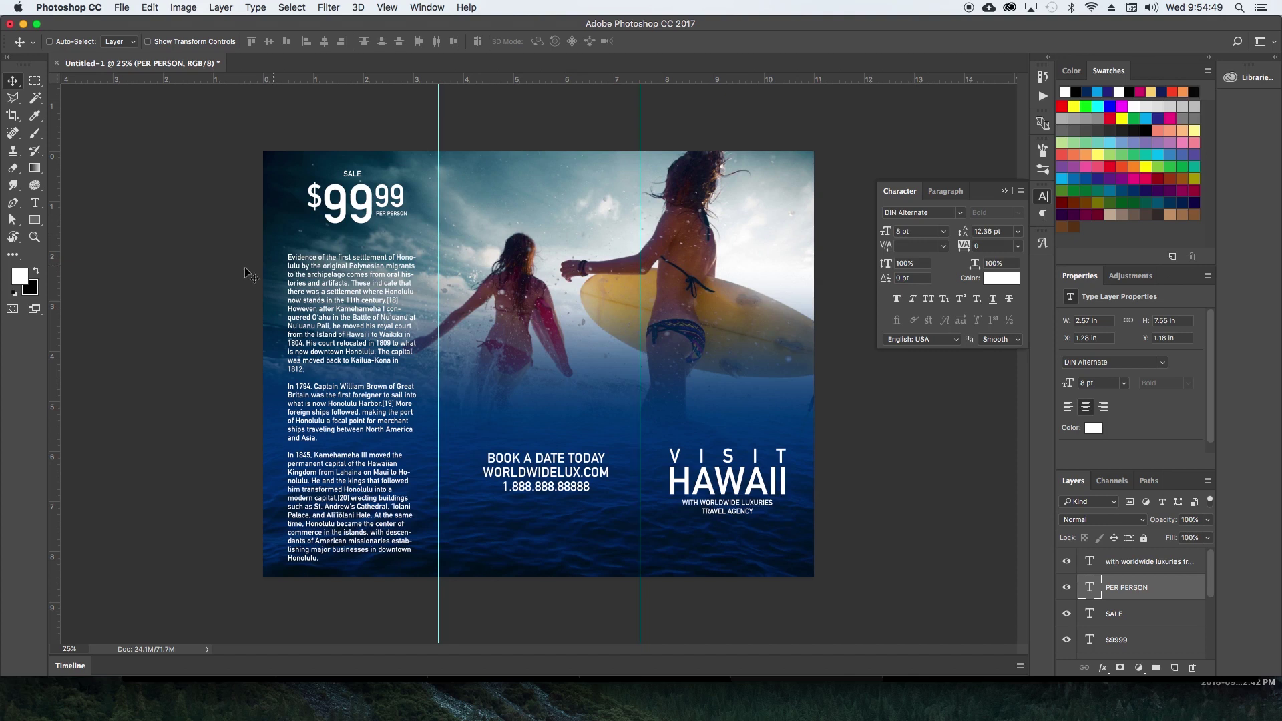
Move the history paragraphs up toward the price, to Y 1.9 in.
{"action": "left_click", "coordinate": [330, 305], "text": "super"}
{"action": "key", "text": "shift+Up"}
{"action": "key", "text": "shift+Up"}
{"action": "key", "text": "shift+Up"}
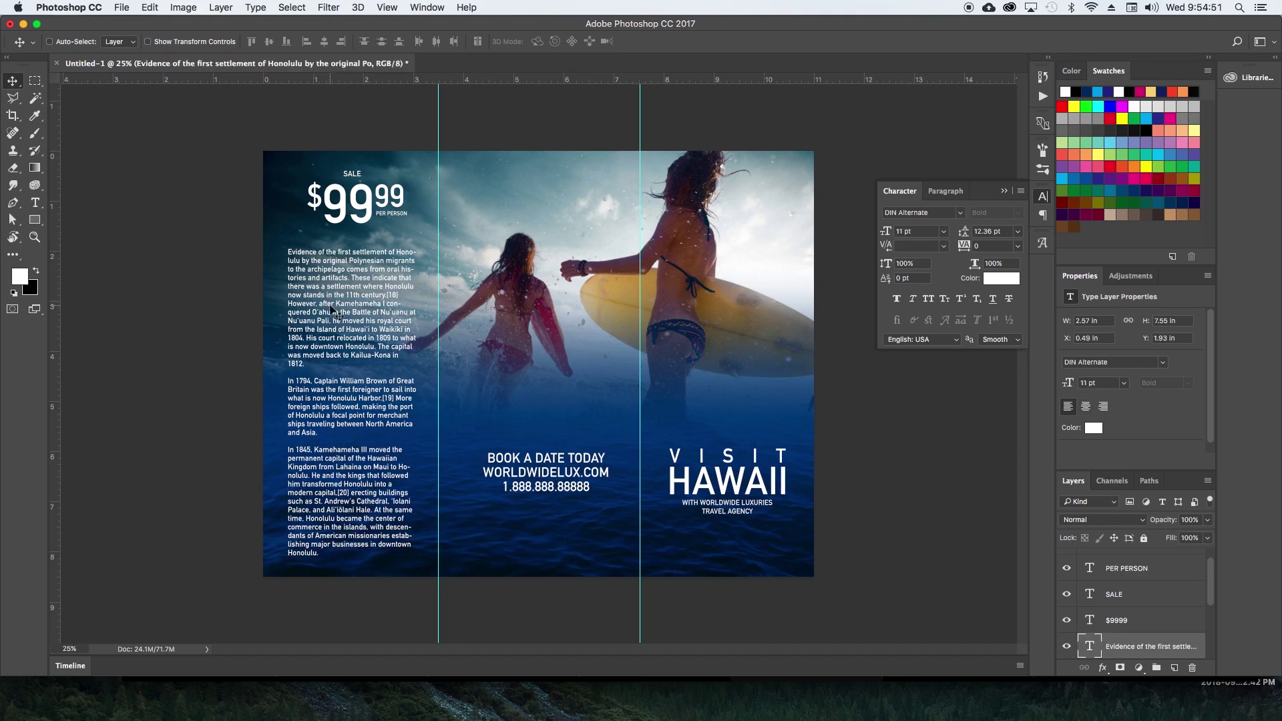
{"action": "key", "text": "shift+Up"}
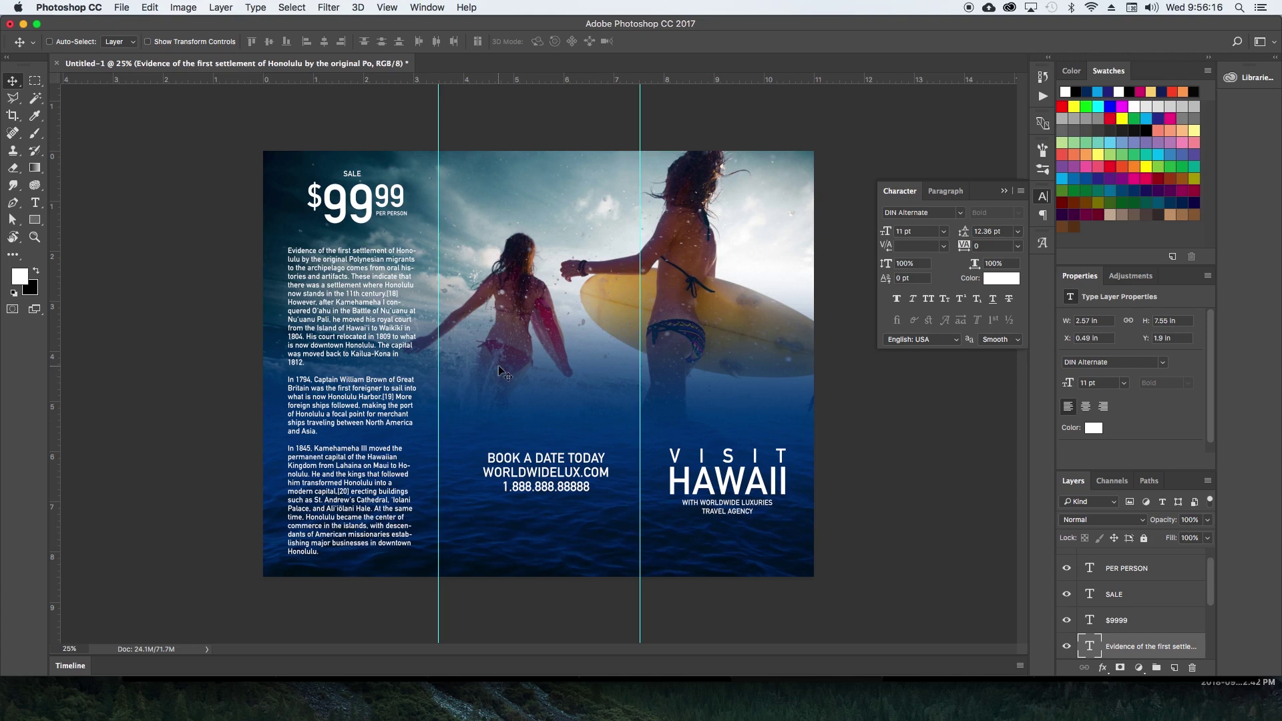
Recolor the word HAWAII in the title to bright cyan blue and commit the text.
{"action": "key", "text": "t"}
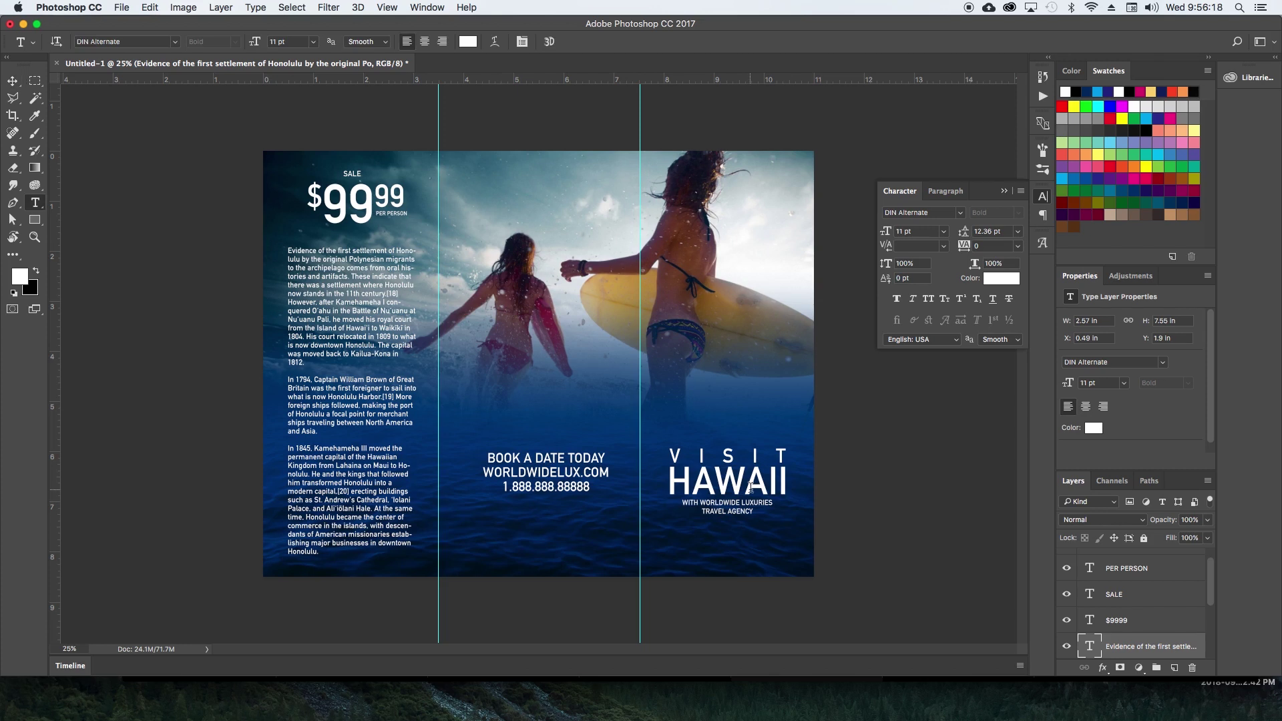
{"action": "double_click", "coordinate": [751, 487]}
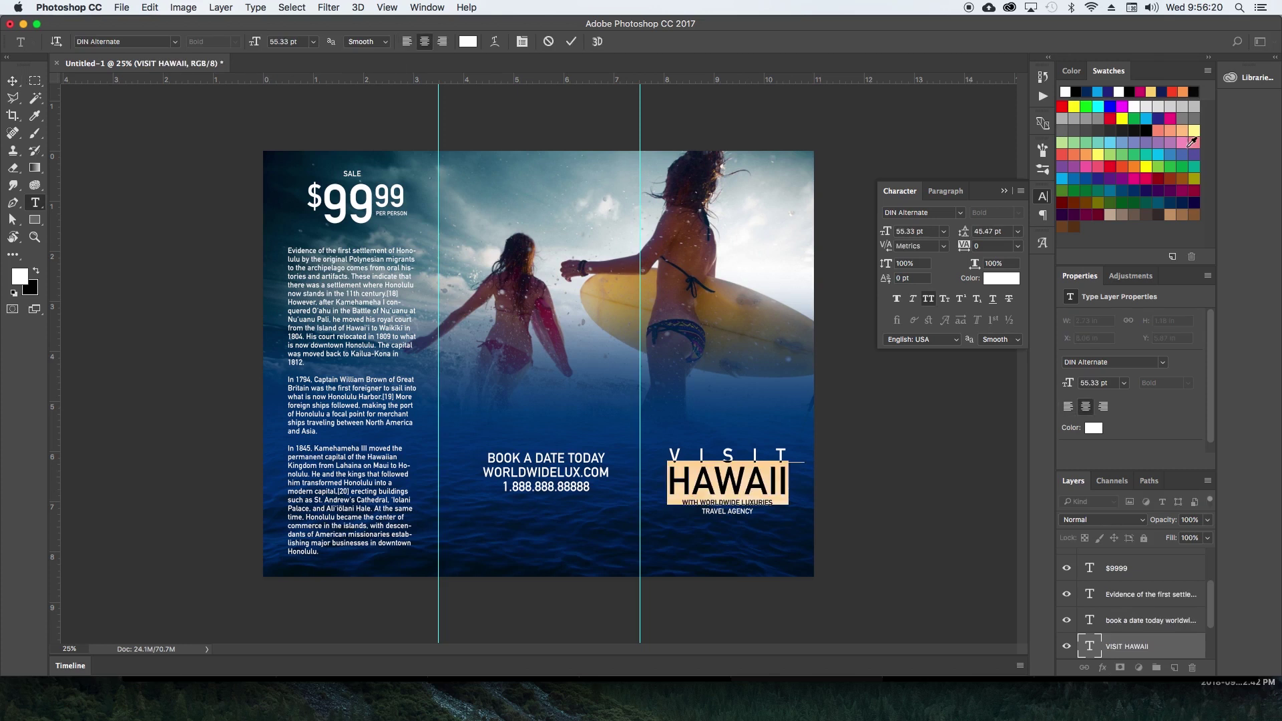
{"action": "left_click", "coordinate": [1158, 155]}
{"action": "left_click", "coordinate": [788, 490]}
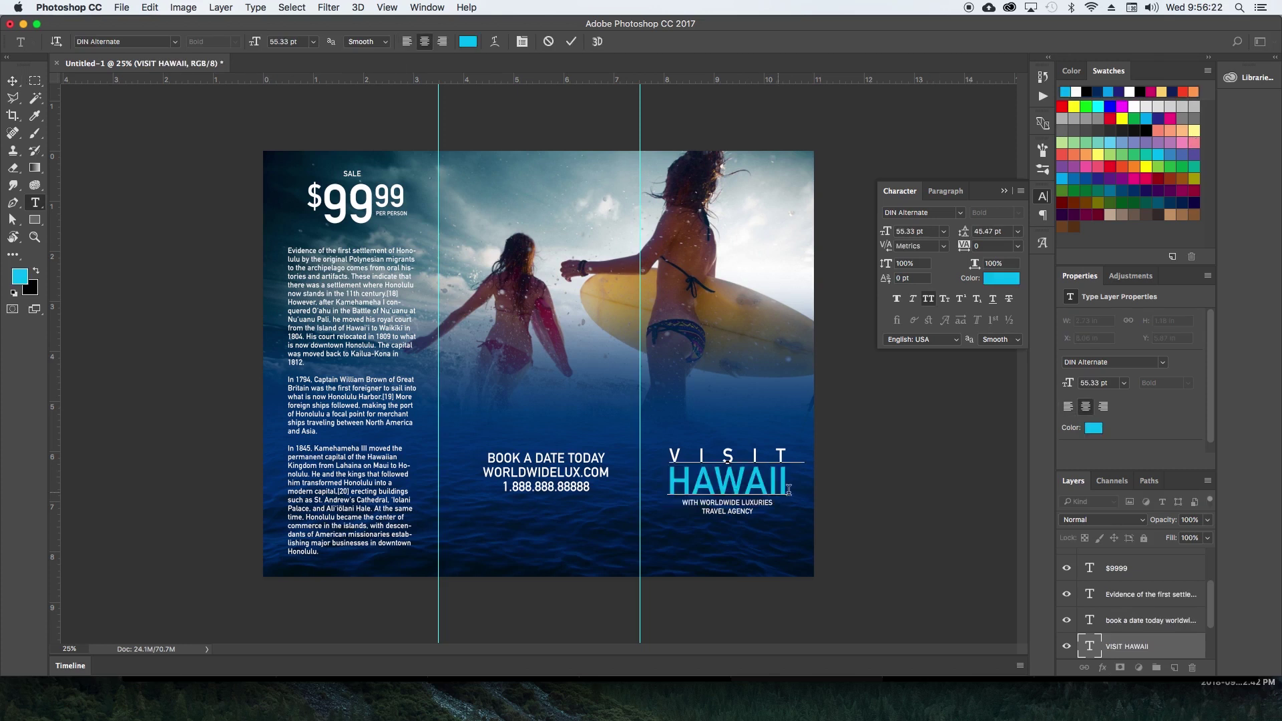
{"action": "left_click", "coordinate": [1093, 649]}
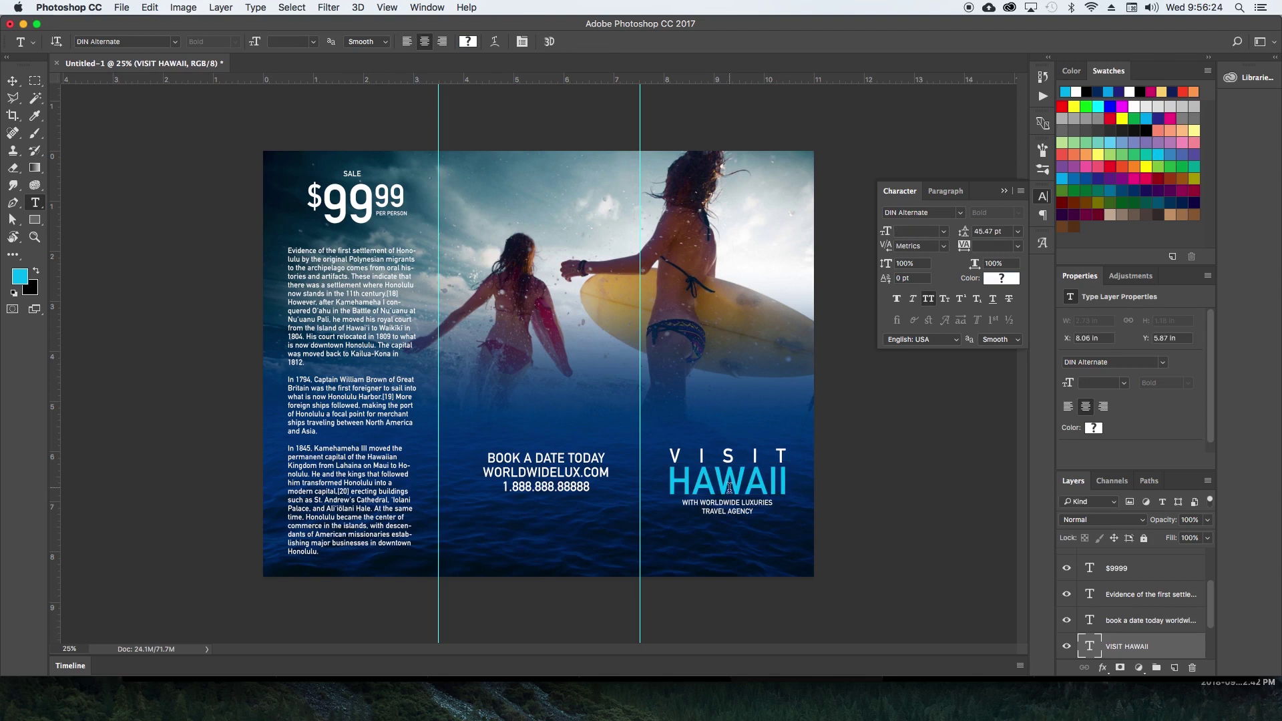
Add a new layer above the VISIT HAWAII text and set its blend mode to Screen.
{"action": "key", "text": "v"}
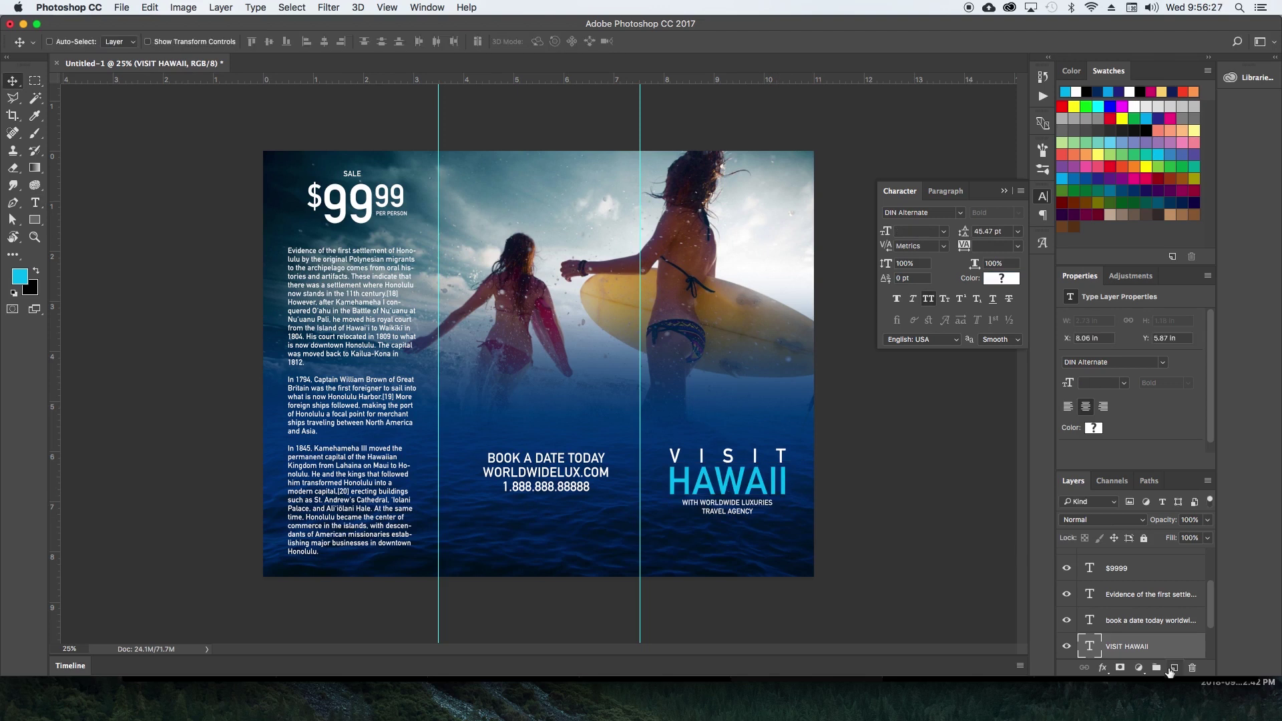
{"action": "left_click", "coordinate": [1169, 670]}
{"action": "left_click", "coordinate": [1121, 520]}
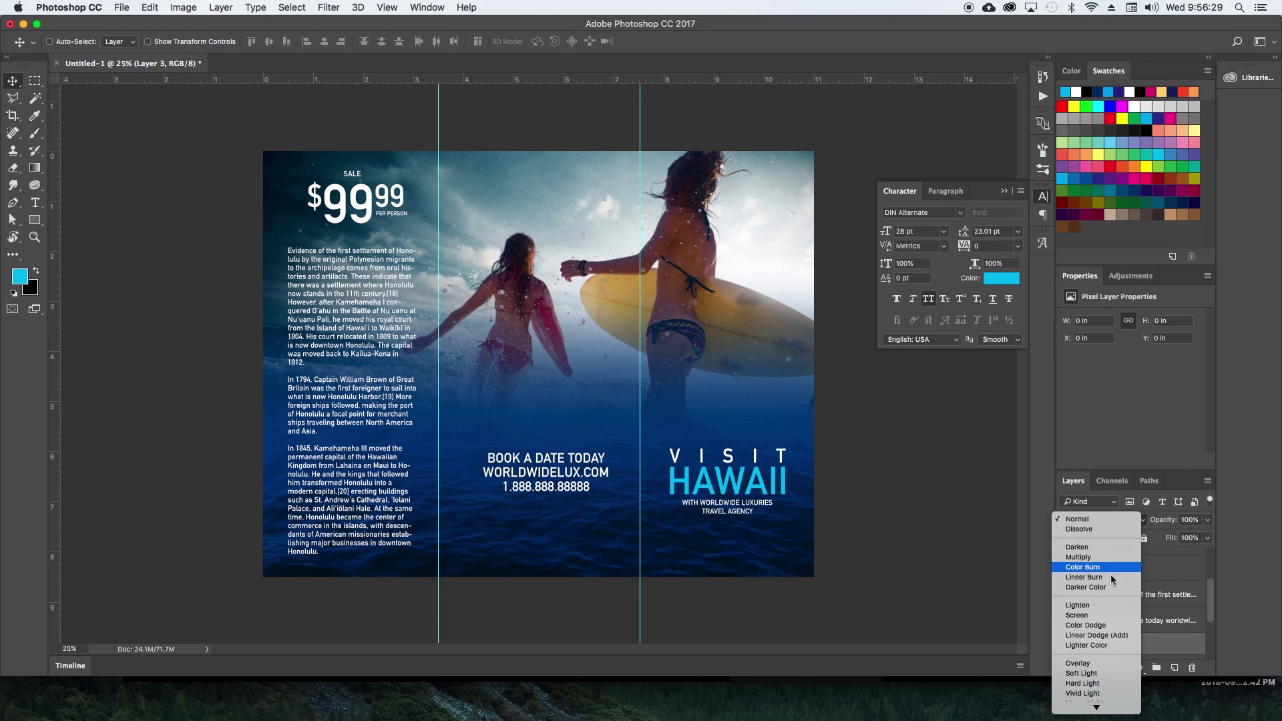
{"action": "left_click", "coordinate": [1085, 615]}
Paint a cyan glow centred on HAWAII using a soft round brush at 700 px and 0% hardness.
{"action": "key", "text": "b"}
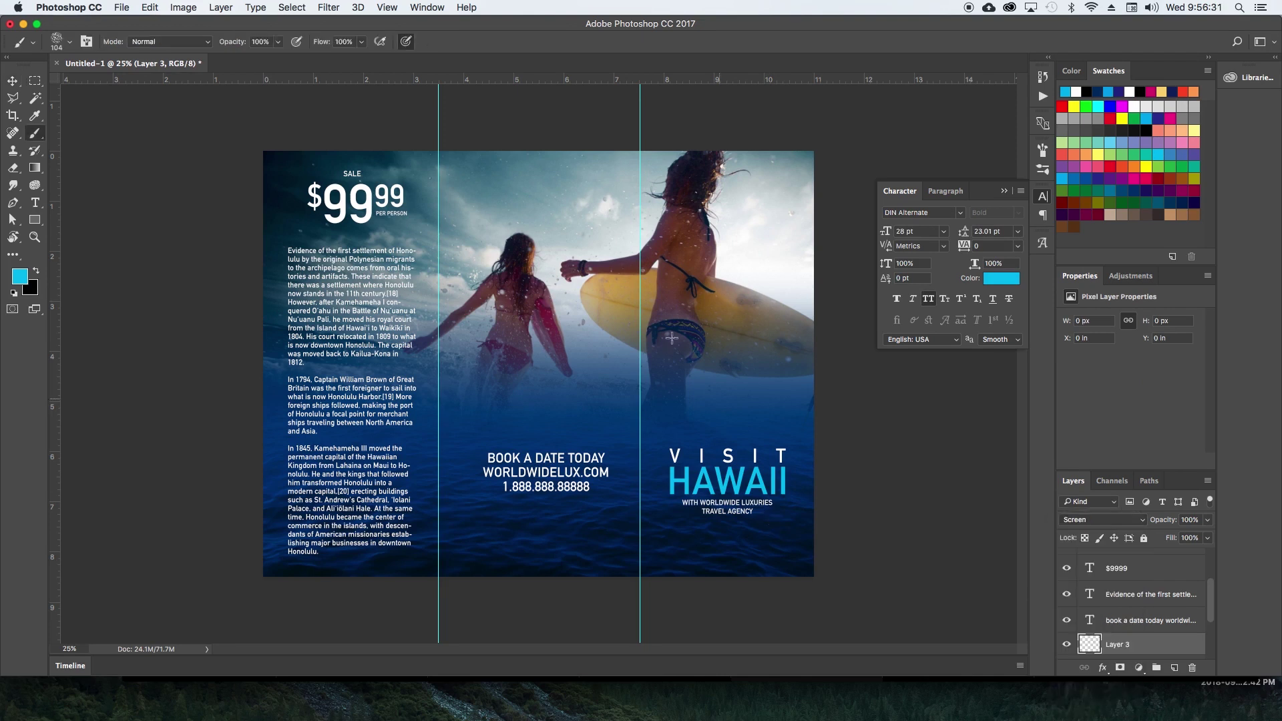
{"action": "left_click", "coordinate": [69, 42]}
{"action": "left_click", "coordinate": [113, 139]}
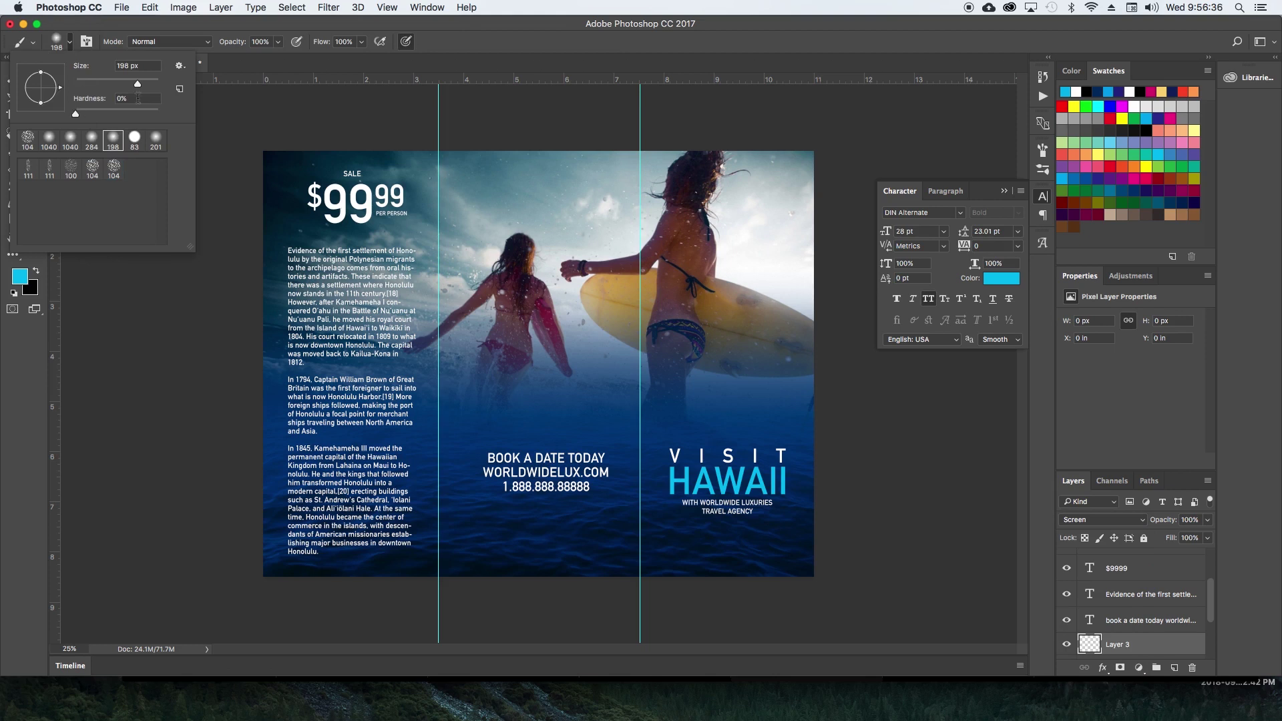
{"action": "left_click_drag", "start_coordinate": [137, 83], "coordinate": [154, 82]}
{"action": "left_click_drag", "start_coordinate": [149, 83], "coordinate": [152, 88]}
{"action": "type", "text": "700"}
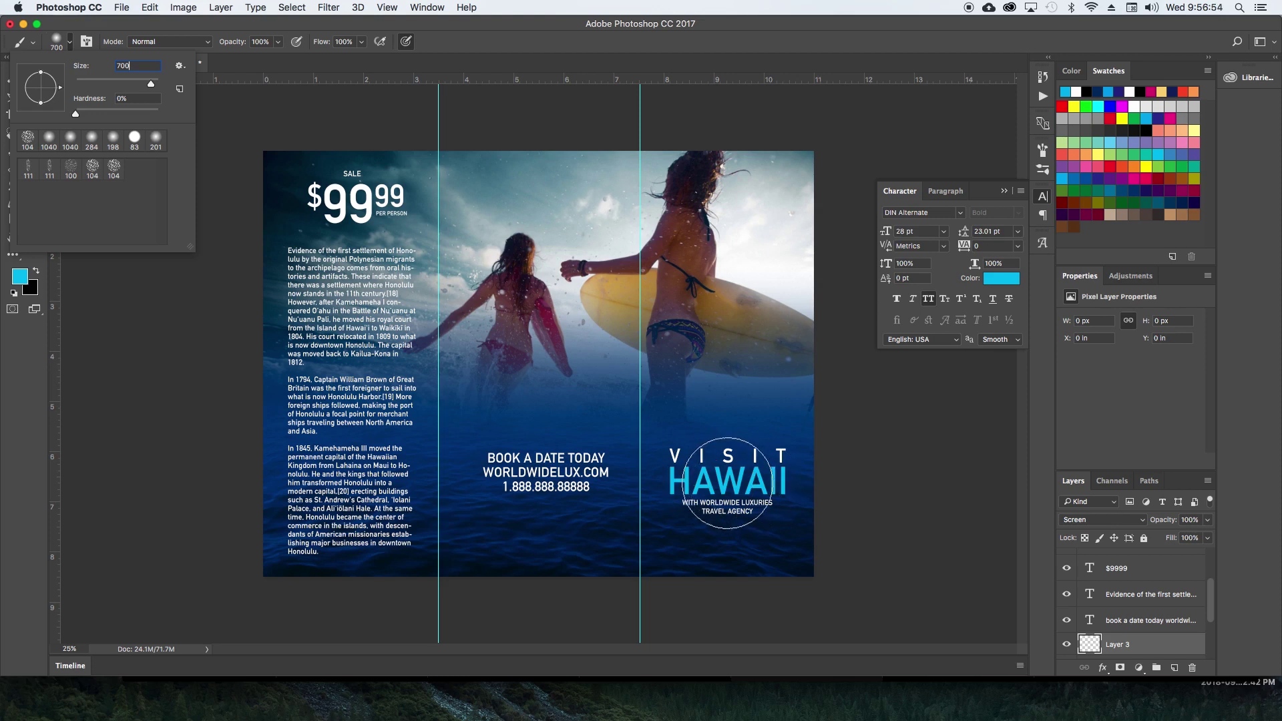
{"action": "left_click", "coordinate": [728, 483]}
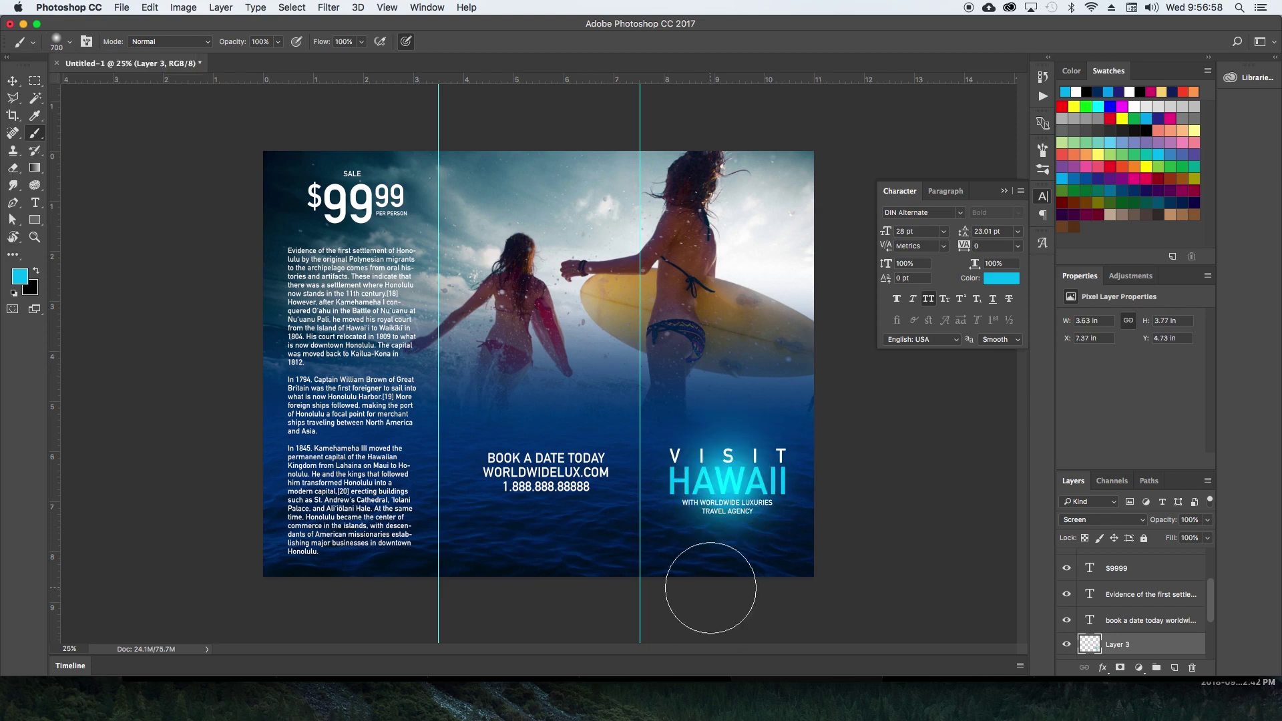
Stretch the glow horizontally about its centre to a width of about 7.43 in.
{"action": "key", "text": "v"}
{"action": "key", "text": "super+t"}
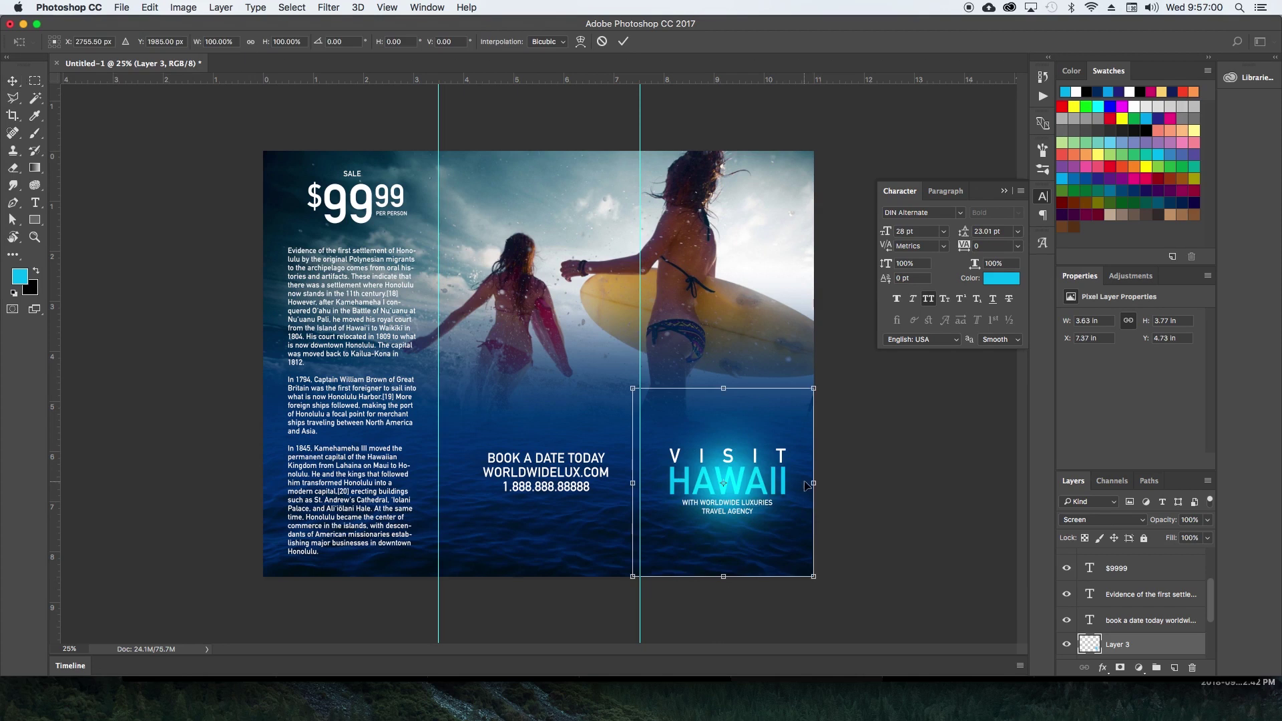
{"action": "left_click_drag", "start_coordinate": [807, 486], "coordinate": [839, 494]}
{"action": "key", "text": "Return"}
Scale the glow down to about 5.65 by 2.86 in and centre it on HAWAII at X 6.44 in, Y 5.18 in.
{"action": "left_click_drag", "start_coordinate": [1162, 516], "coordinate": [1152, 525]}
{"action": "key", "text": "super+t"}
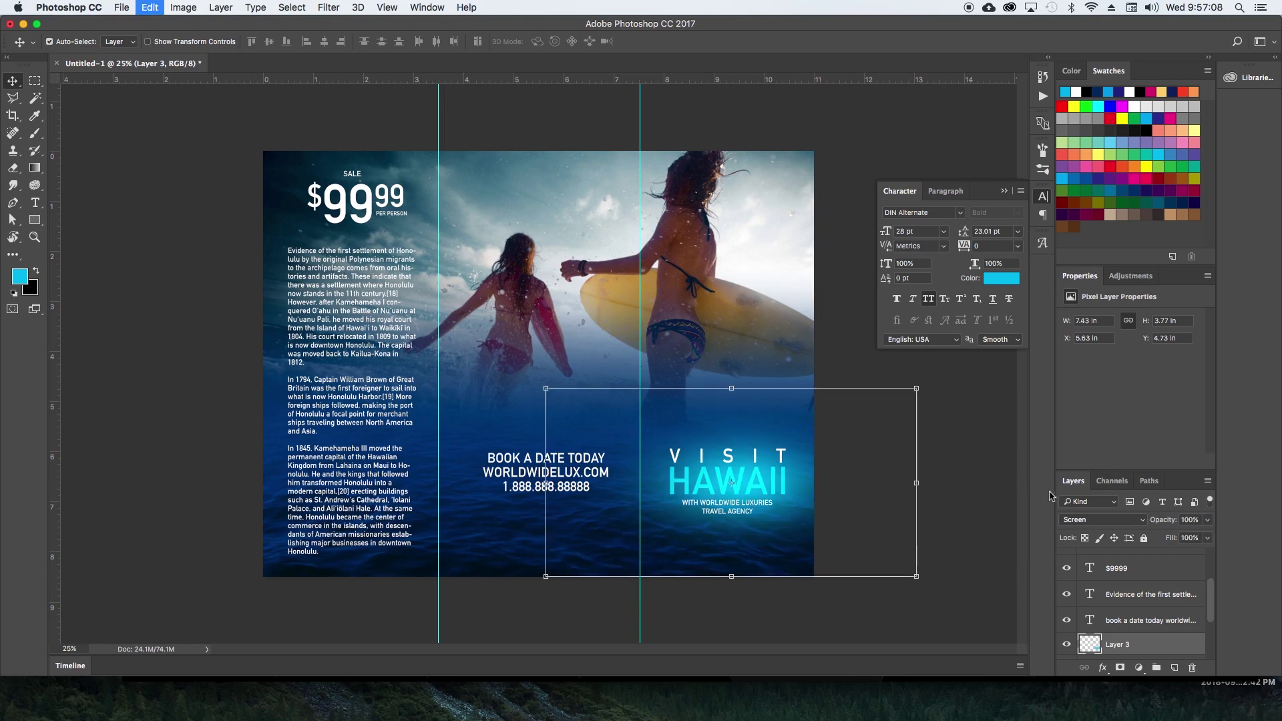
{"action": "left_click_drag", "start_coordinate": [920, 386], "coordinate": [838, 444]}
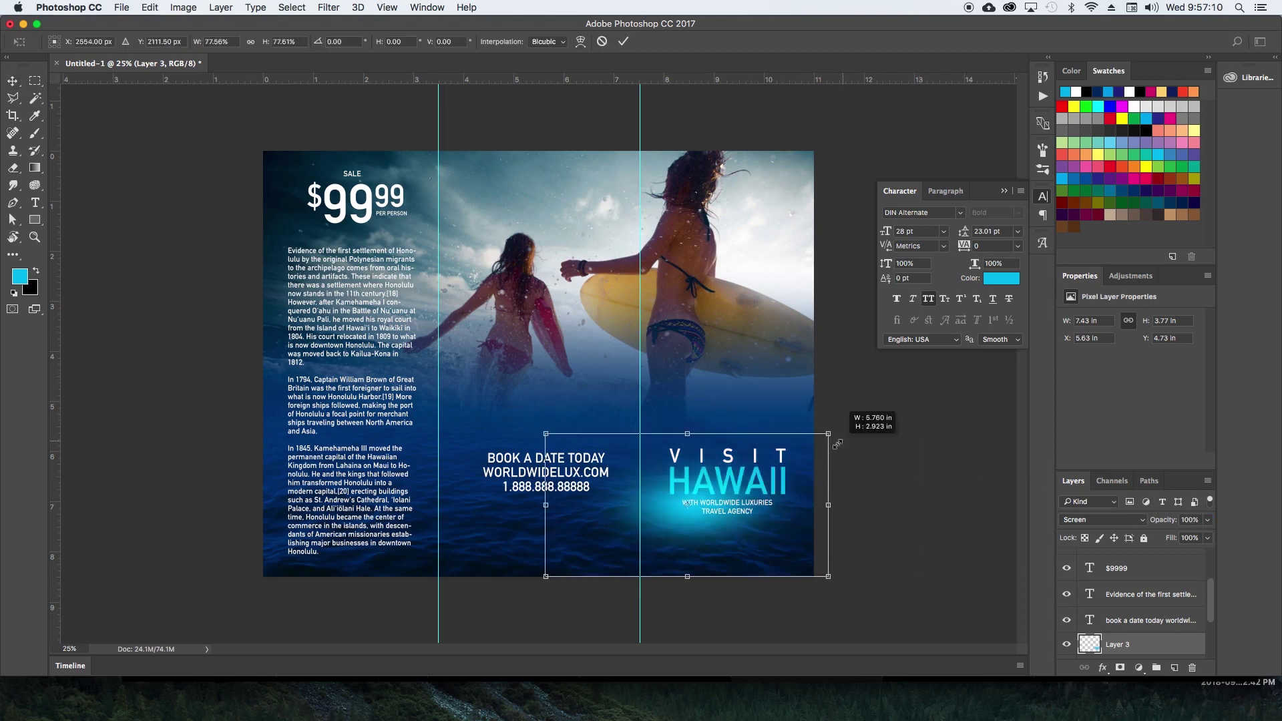
{"action": "key", "text": "Return"}
{"action": "left_click_drag", "start_coordinate": [743, 497], "coordinate": [797, 471]}
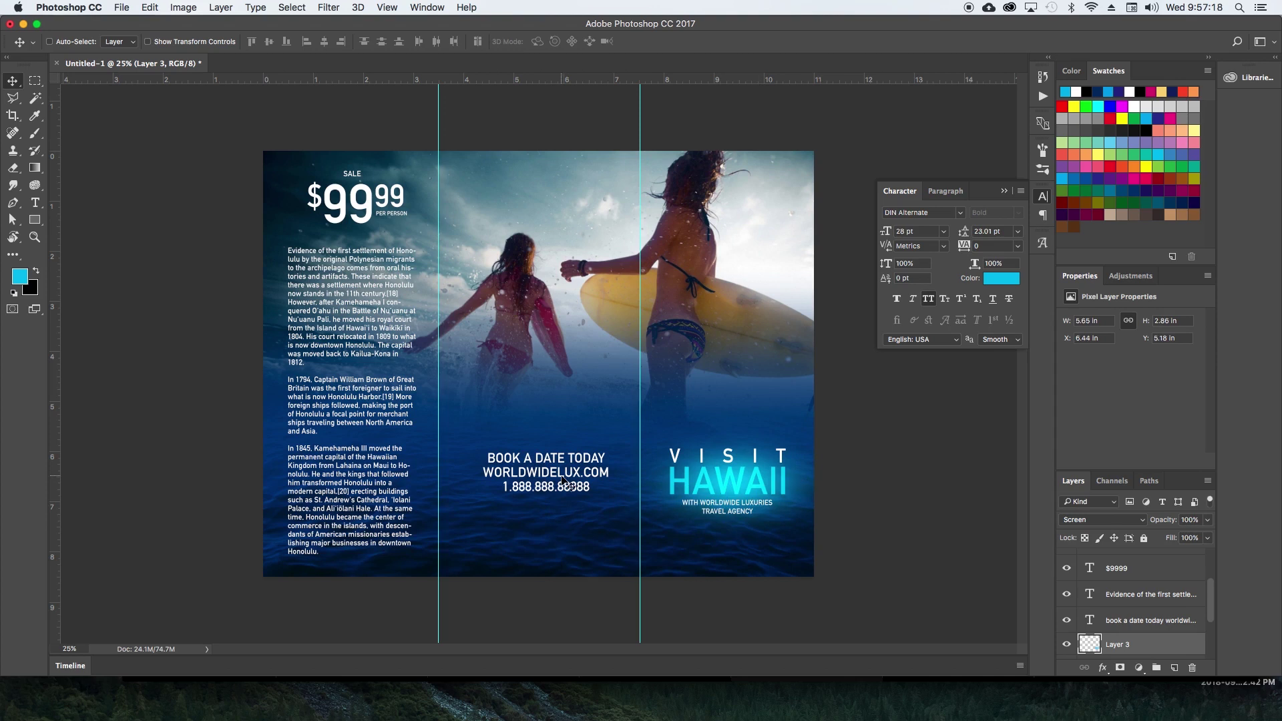
Recolor the WORLDWIDELUX.COM line in the contact text with the cyan foreground color.
{"action": "double_click", "coordinate": [551, 460]}
{"action": "triple_click", "coordinate": [553, 472]}
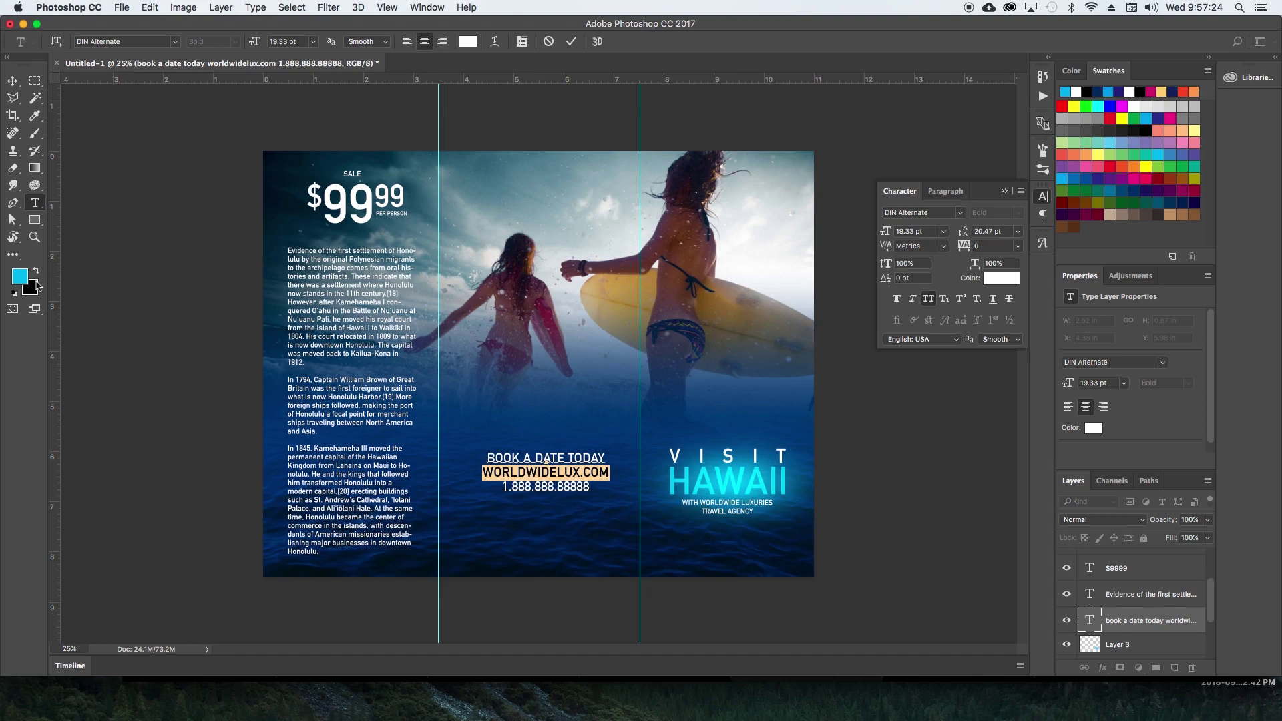
{"action": "key", "text": "alt+BackSpace"}
{"action": "left_click", "coordinate": [648, 476]}
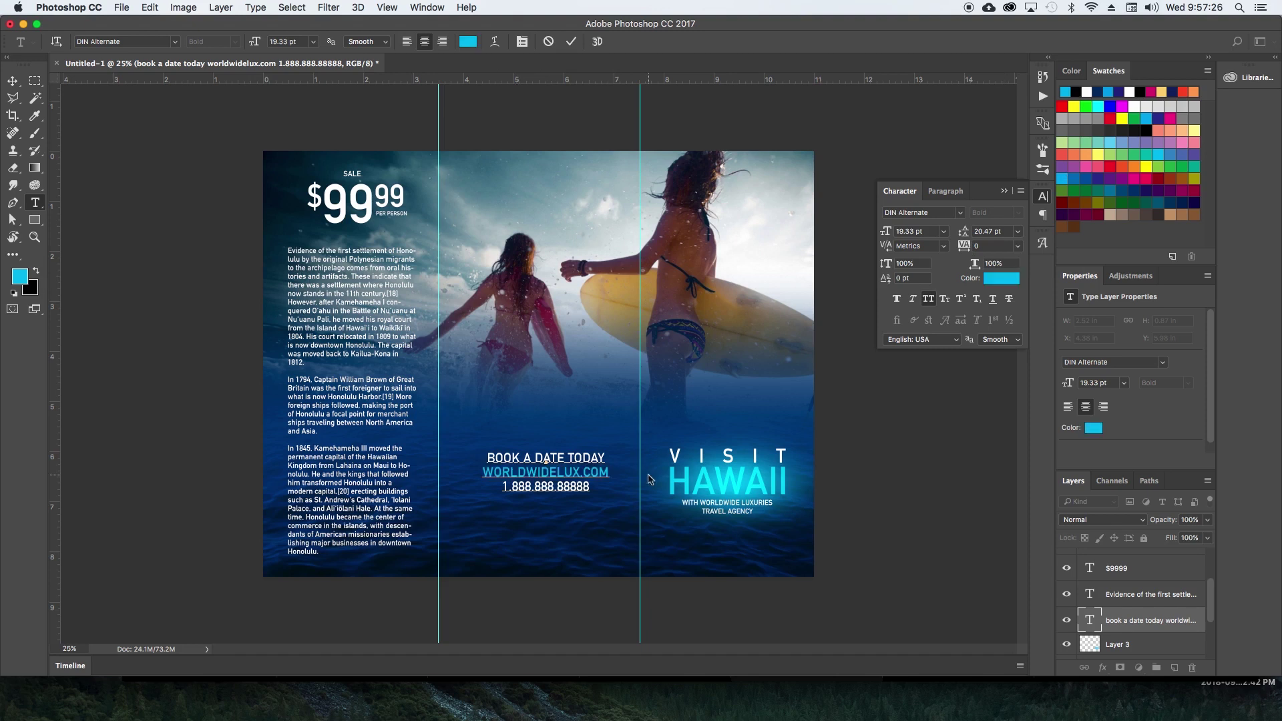
Turn off all caps for the first line of the middle panel's contact text and replace it with "Book a date today!".
{"action": "key", "text": "super+Return"}
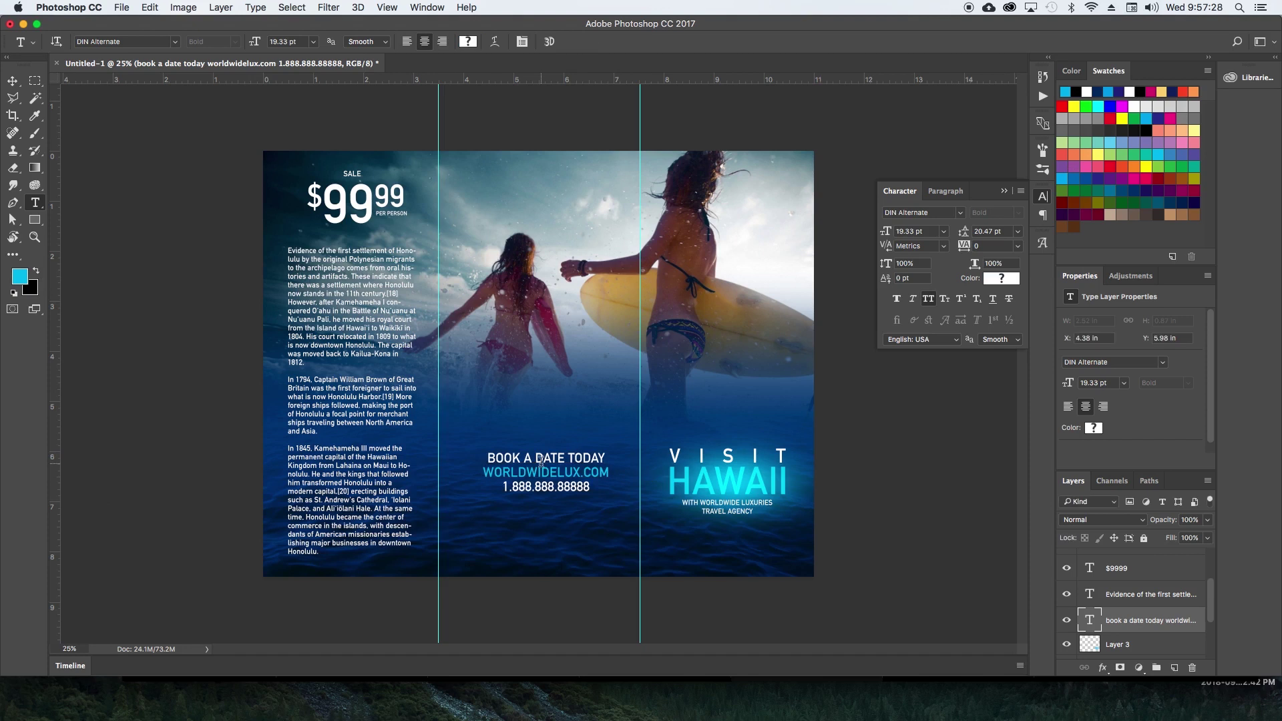
{"action": "double_click", "coordinate": [541, 460]}
{"action": "left_click", "coordinate": [569, 458]}
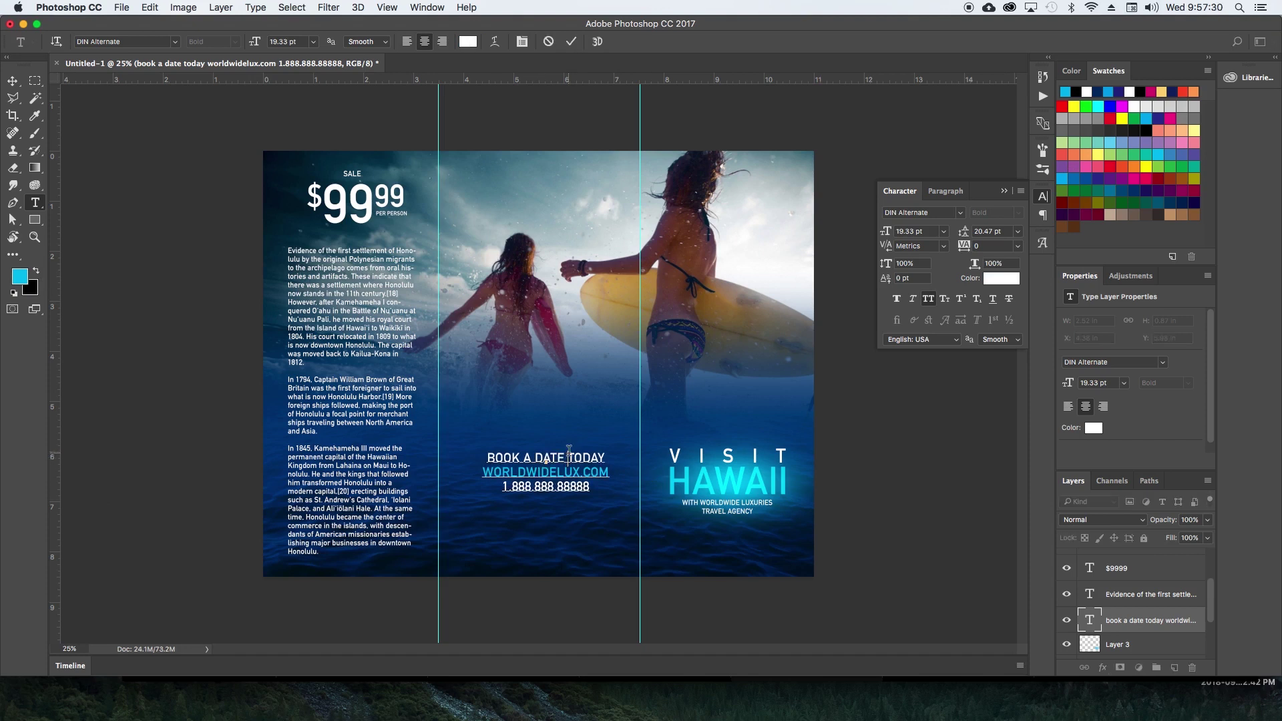
{"action": "triple_click", "coordinate": [569, 458]}
{"action": "left_click", "coordinate": [933, 300]}
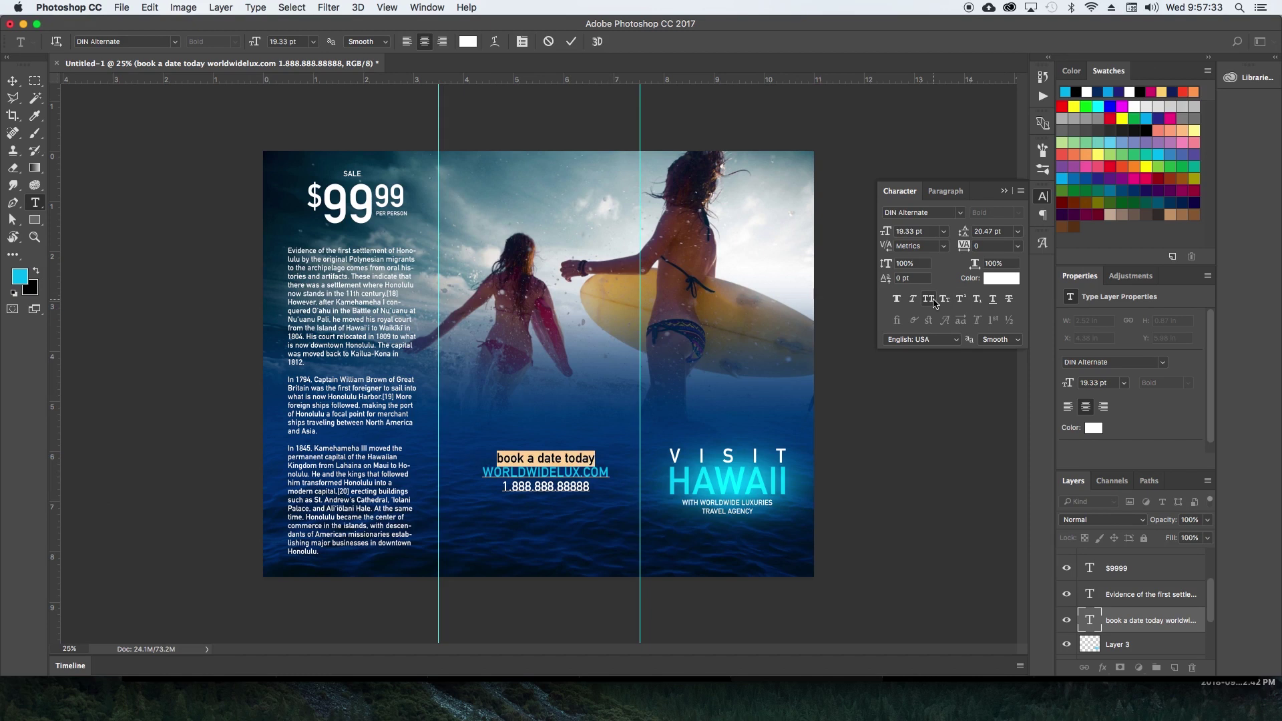
{"action": "type", "text": "B"}
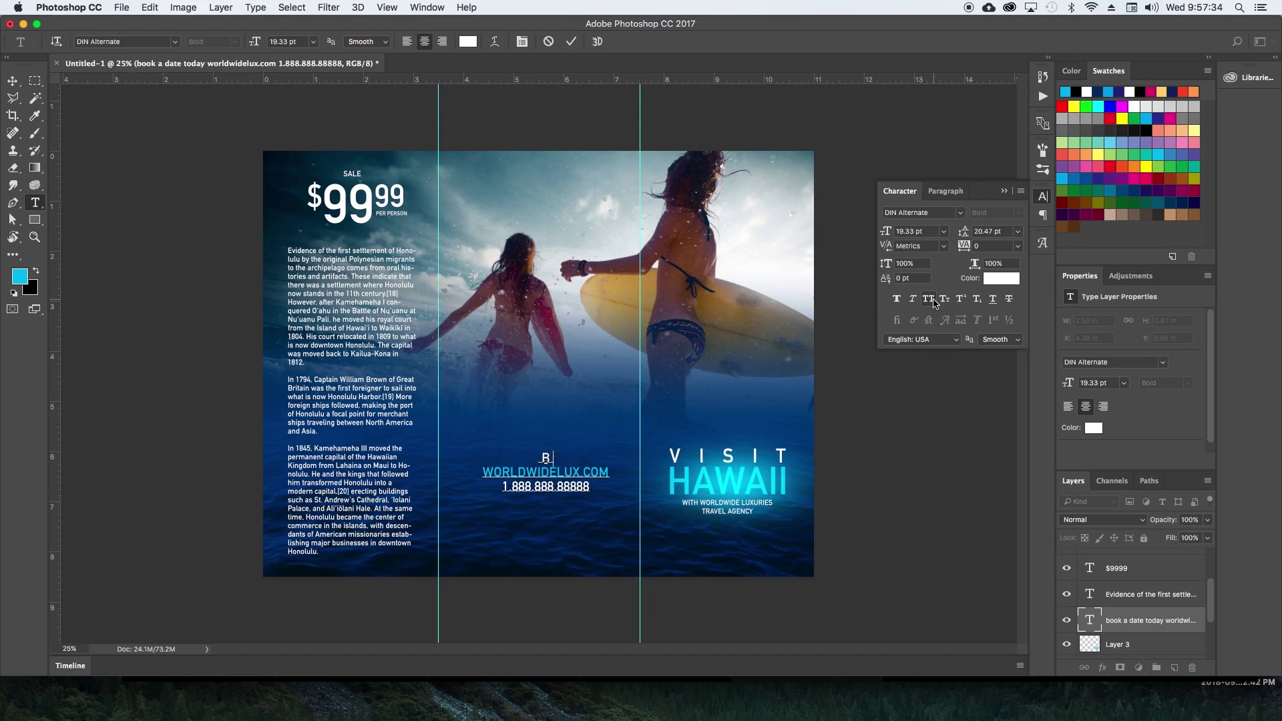
{"action": "type", "text": "ook a date today!"}
Set the "Book a date today!" line in the DIN Condensed Bold font and commit the text edit.
{"action": "key", "text": "shift+Home"}
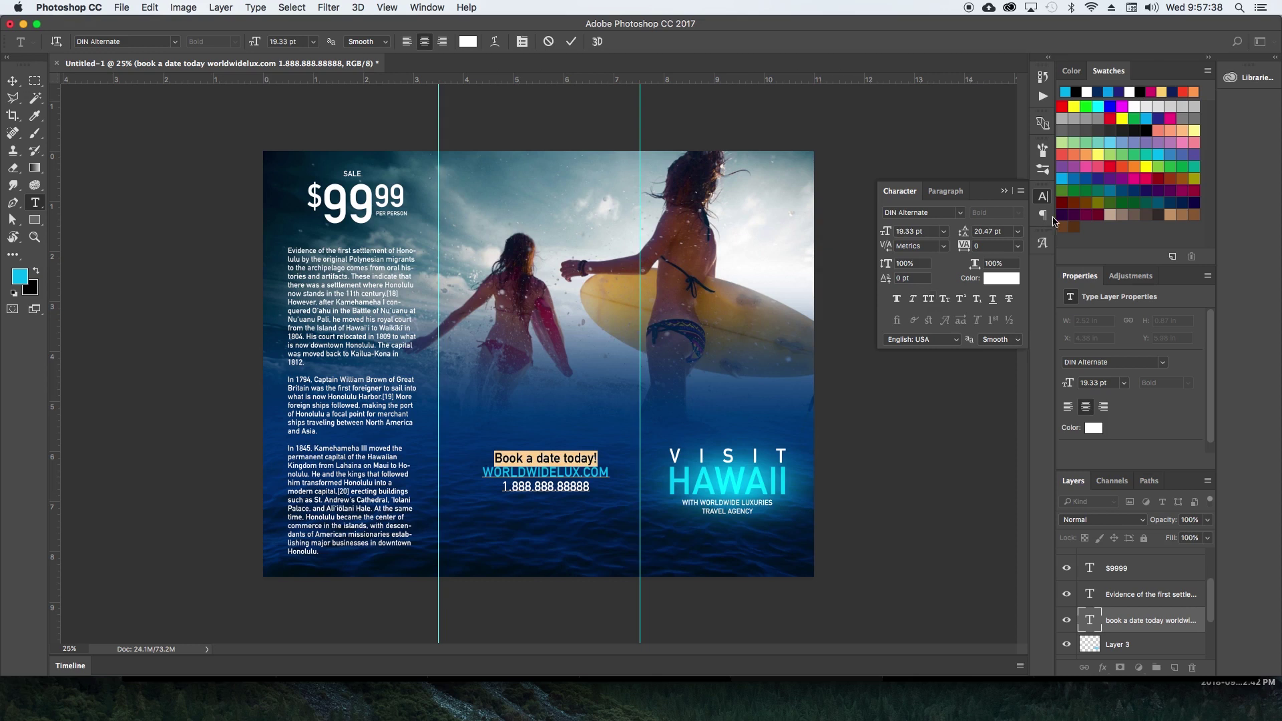
{"action": "left_click", "coordinate": [959, 214]}
{"action": "left_click", "coordinate": [937, 214]}
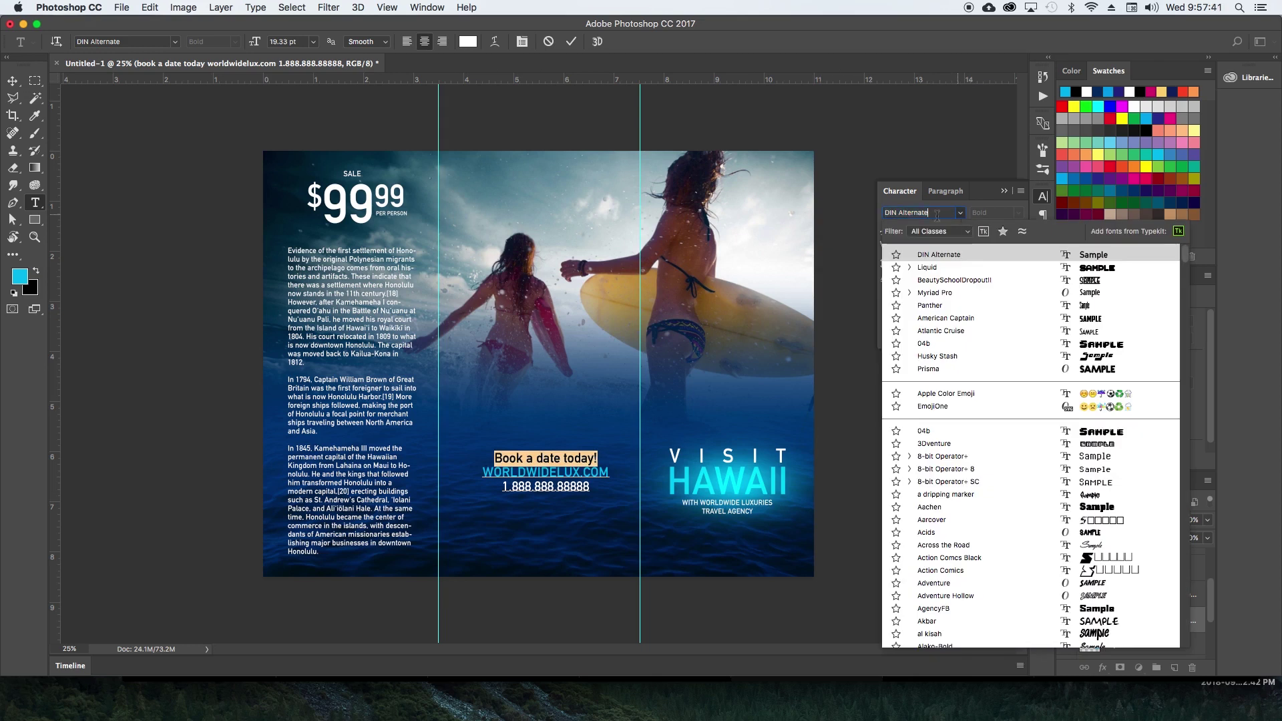
{"action": "key", "text": "super+a"}
{"action": "type", "text": "din"}
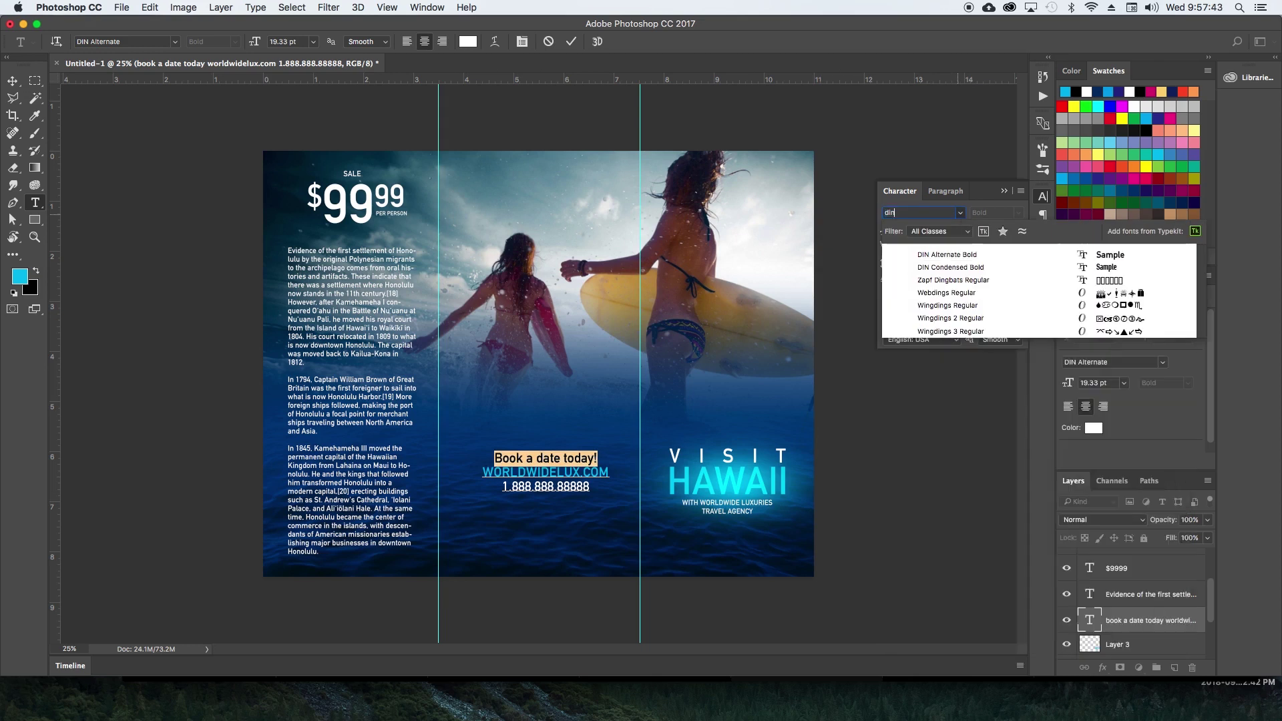
{"action": "left_click", "coordinate": [957, 269]}
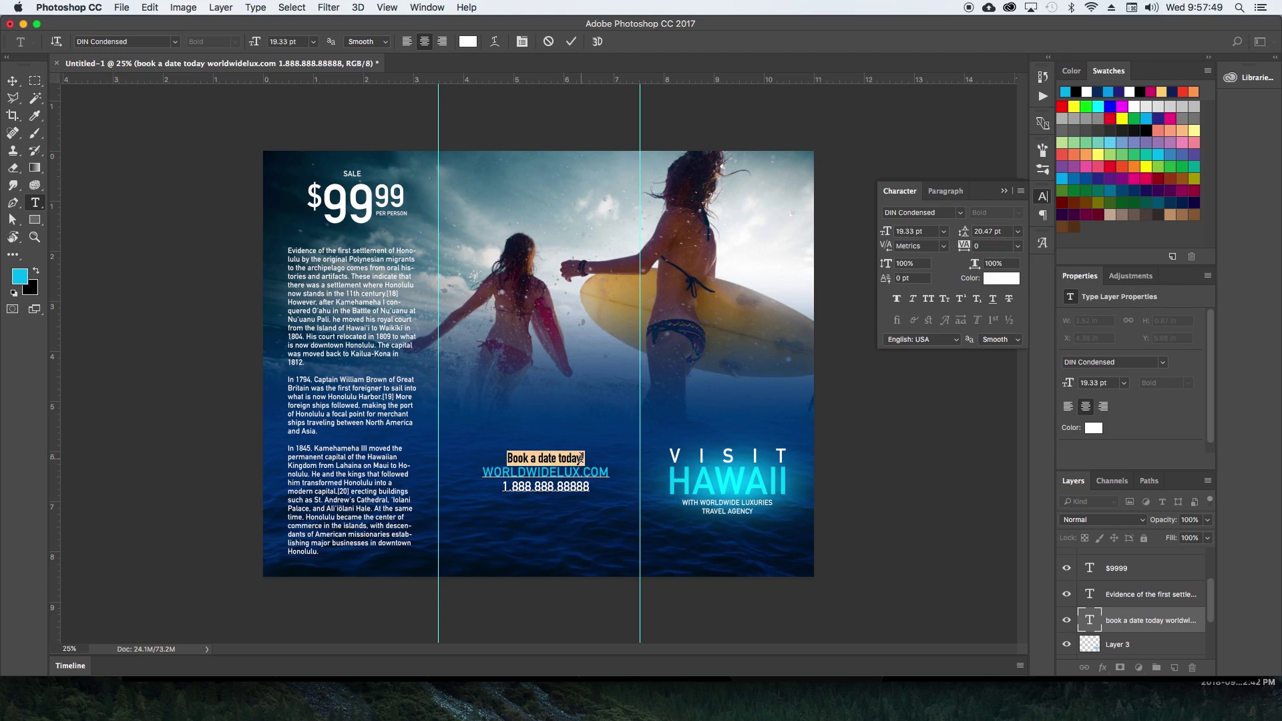
{"action": "left_click", "coordinate": [784, 438]}
{"action": "key", "text": "v"}
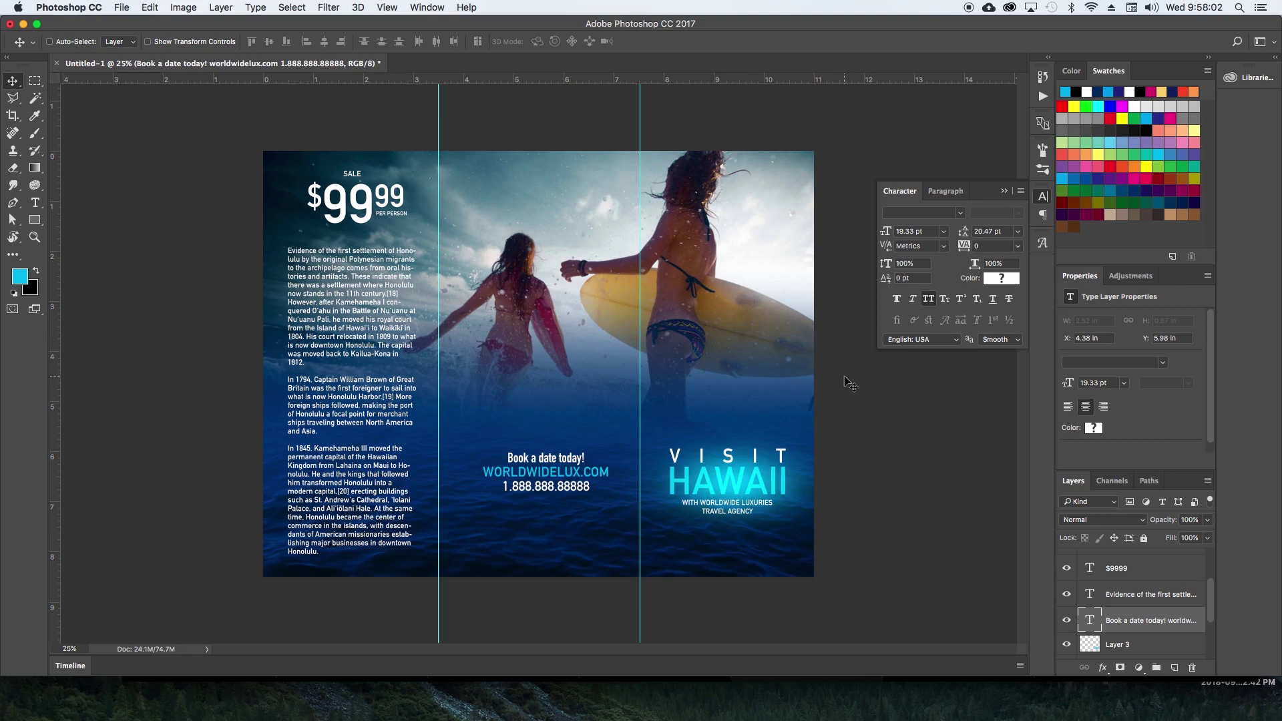
Try to remove the phone number's extra final digit and add an "ASK FOR" line with a contact's name beneath it.
{"action": "key", "text": "t"}
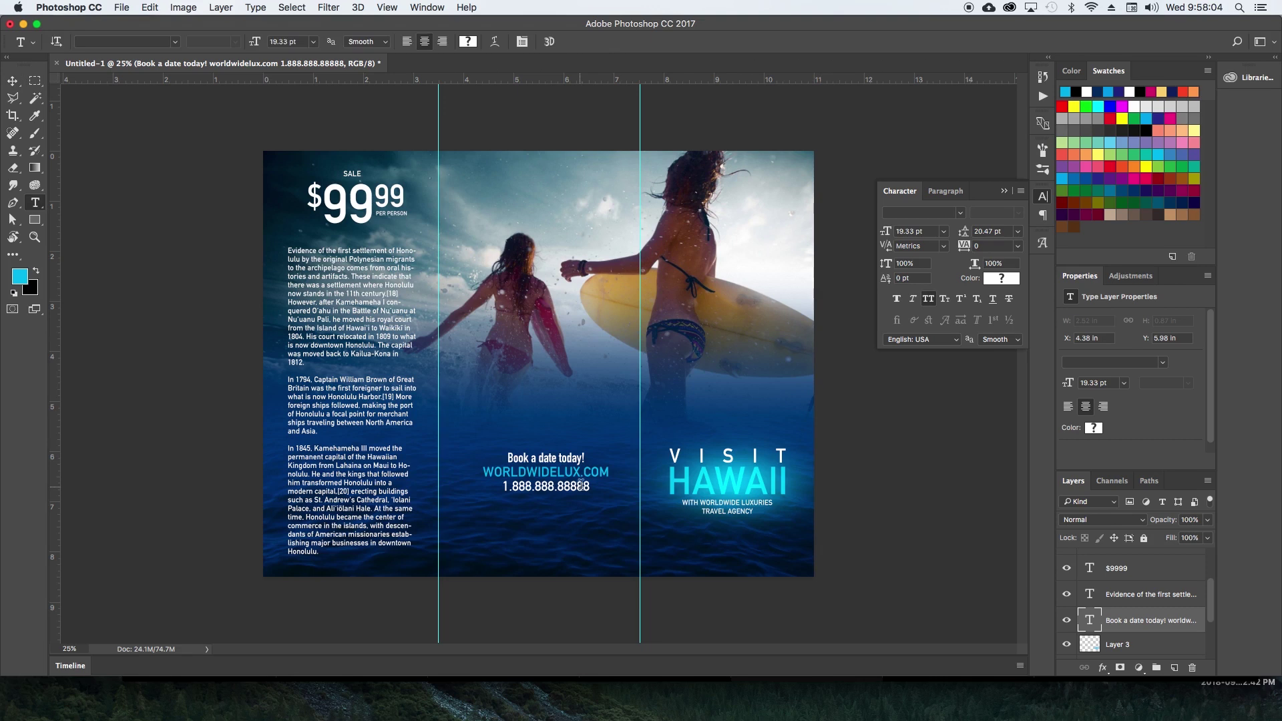
{"action": "left_click_drag", "start_coordinate": [581, 485], "coordinate": [590, 487]}
{"action": "key", "text": "BackSpace"}
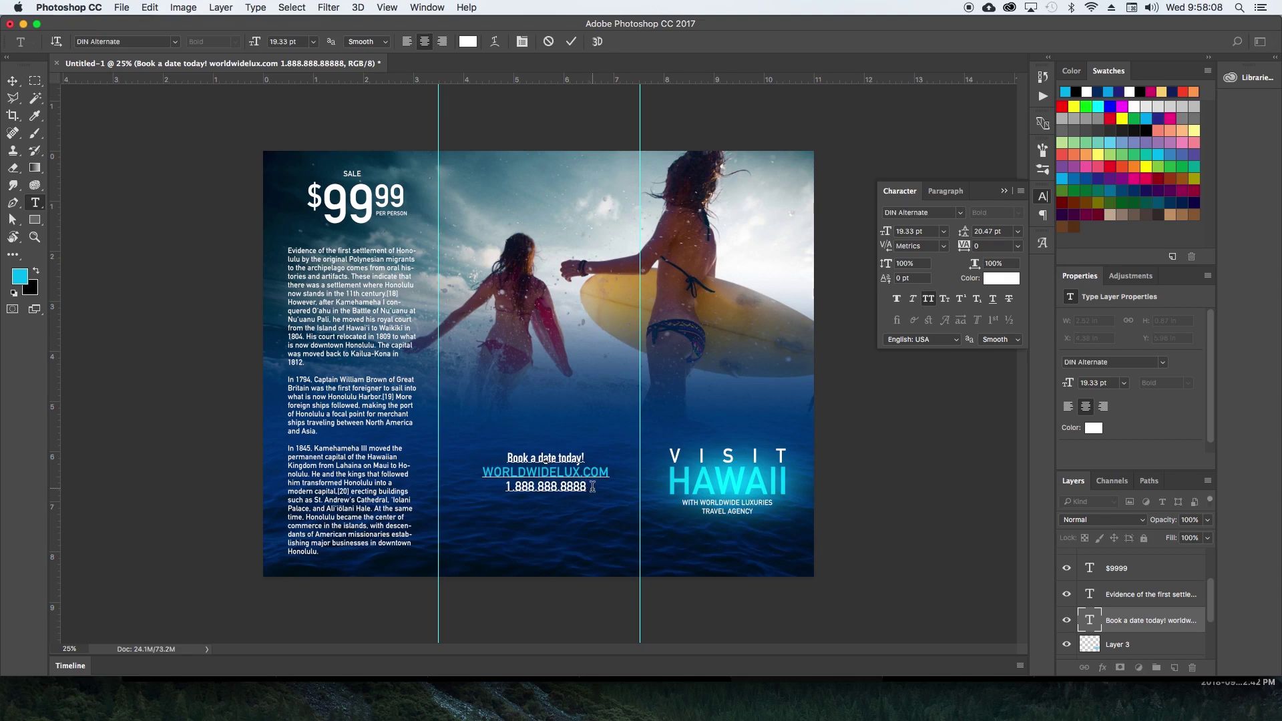
{"action": "key", "text": "Return"}
{"action": "type", "text": "ASK FOR JOHN"}
{"action": "key", "text": "super+Return"}
{"action": "key", "text": "super+z"}
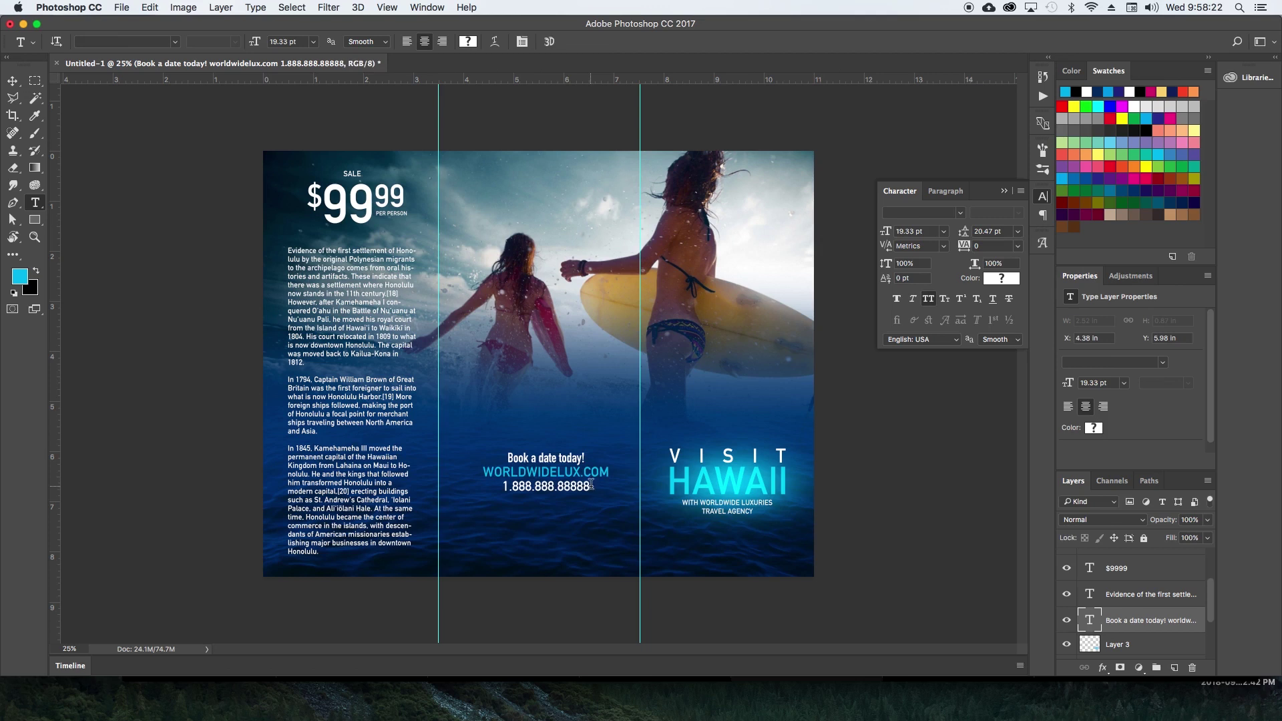
Delete the extra final digit from the phone number in the middle panel and commit the text.
{"action": "left_click", "coordinate": [591, 484]}
{"action": "key", "text": "BackSpace"}
{"action": "key", "text": "super+Return"}
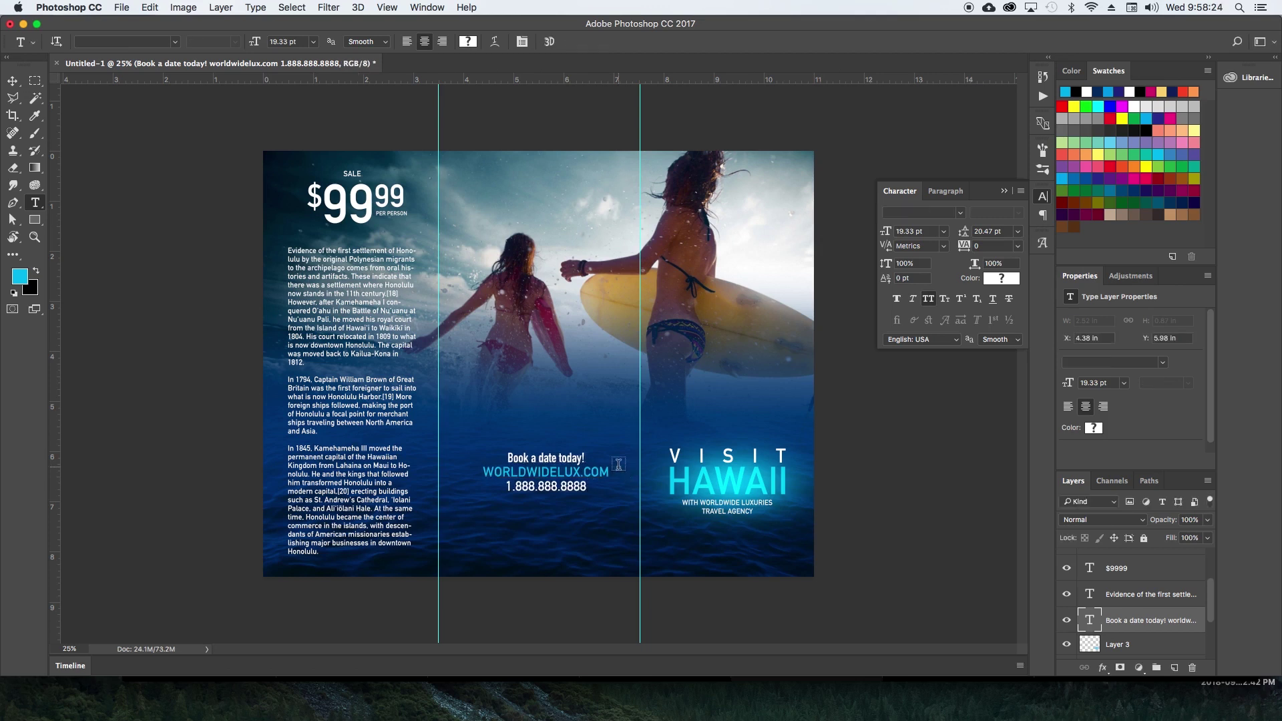
{"action": "key", "text": "v"}
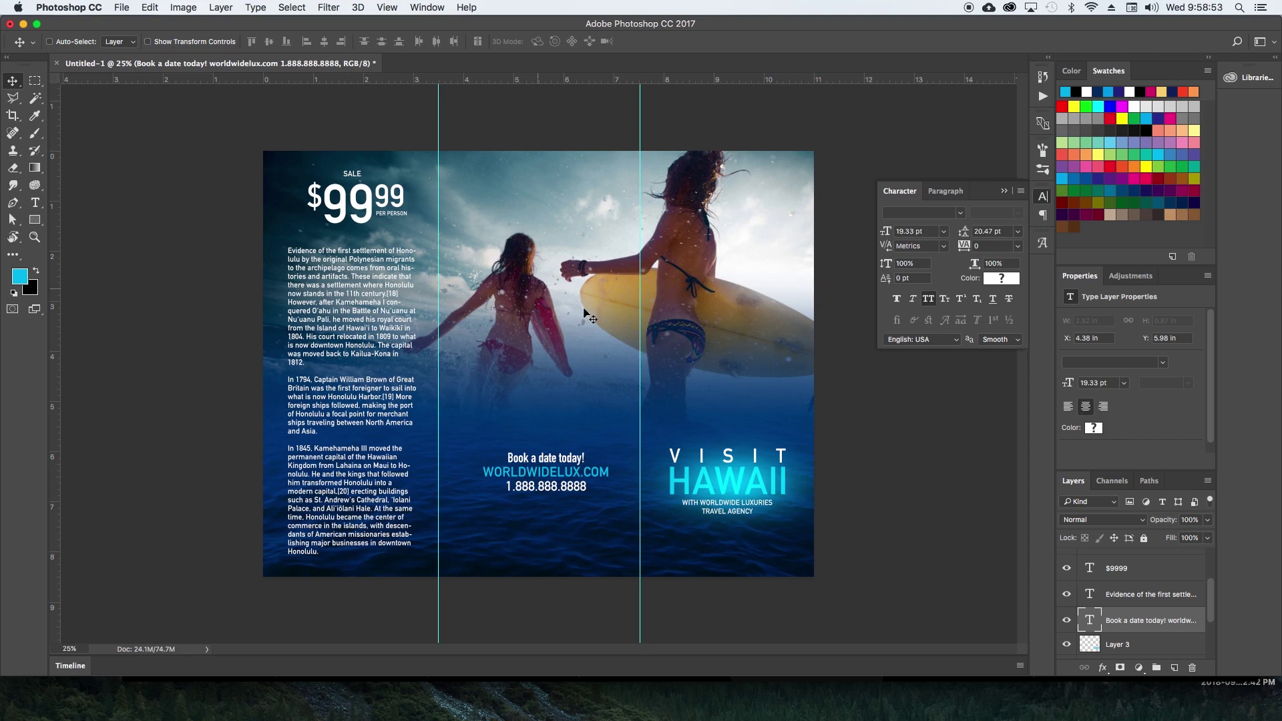
Start saving the document as HONOLULU BROCHURE and create a new folder named "honolulu brochure" for it.
{"action": "key", "text": "super"}
{"action": "key", "text": "super+s"}
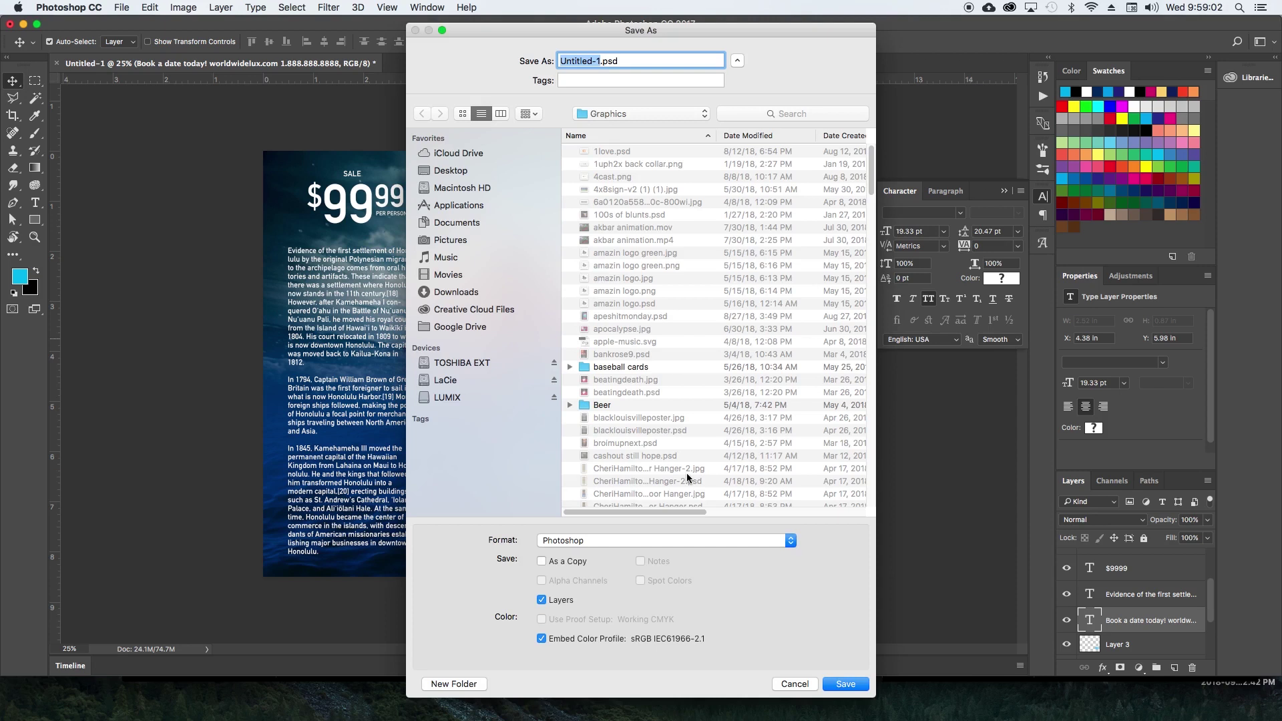
{"action": "type", "text": "HONOLULU BROCHURE"}
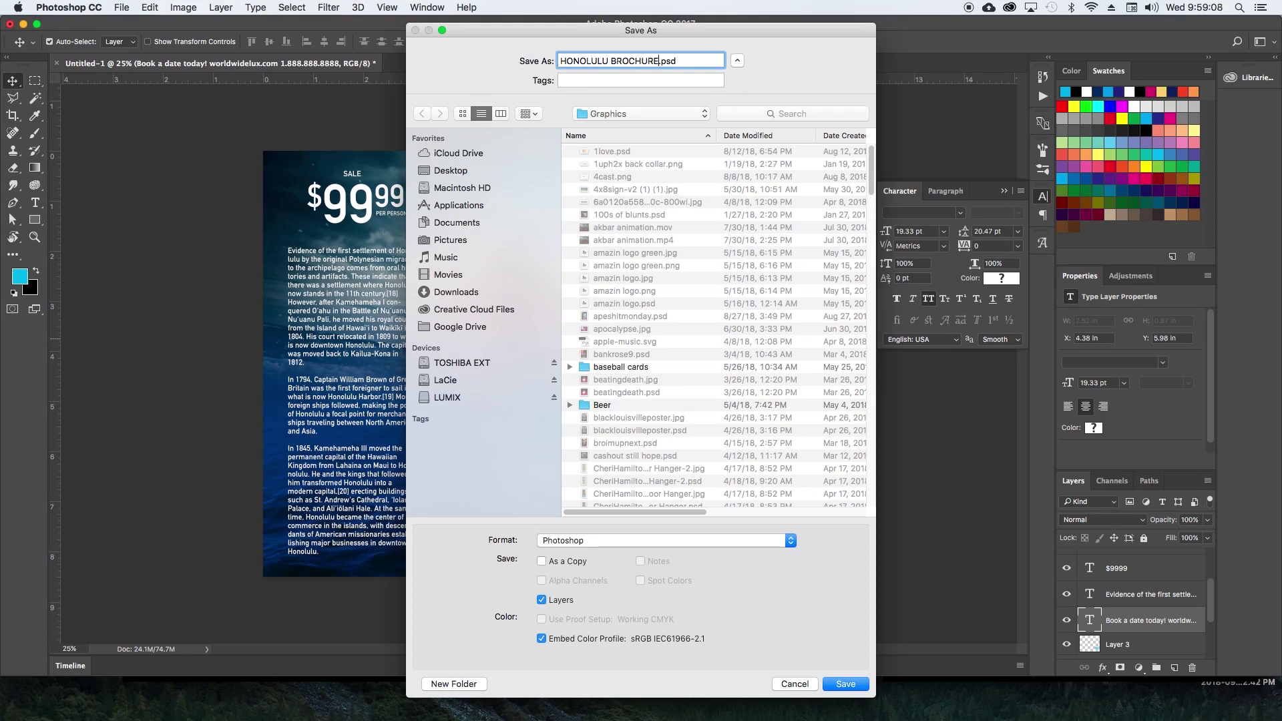
{"action": "left_click", "coordinate": [476, 689]}
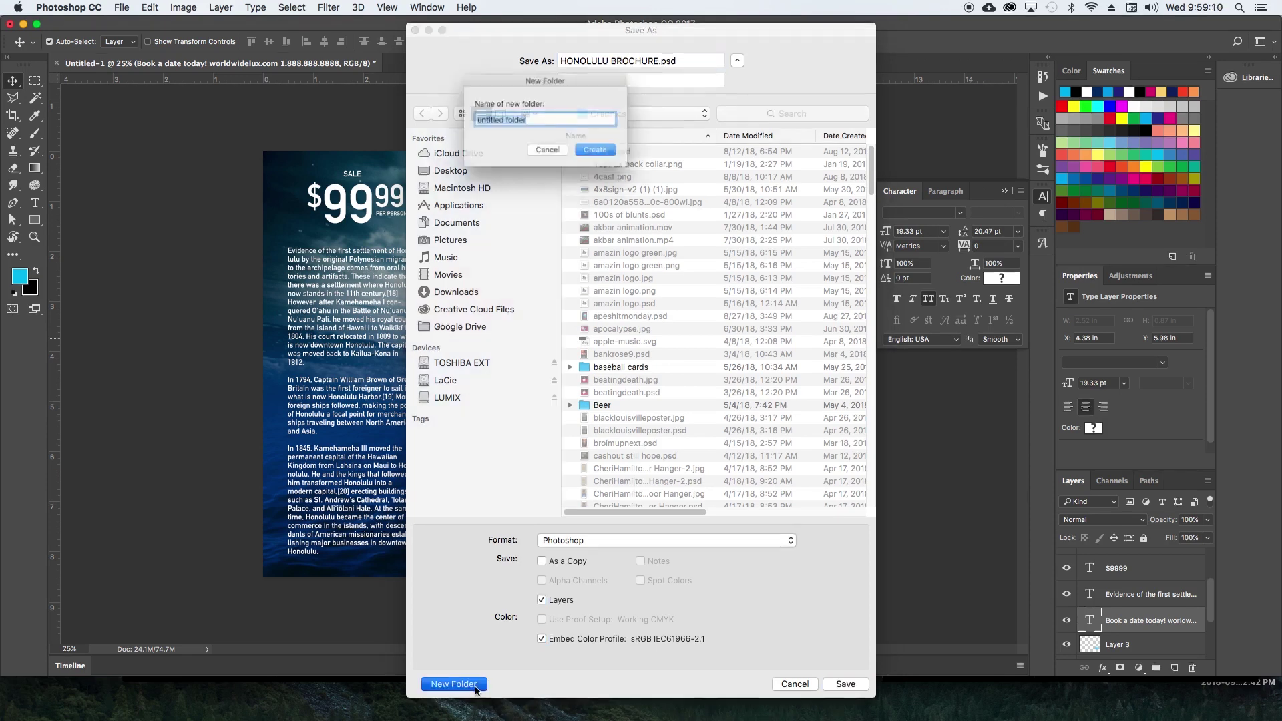
{"action": "type", "text": "honolu"}
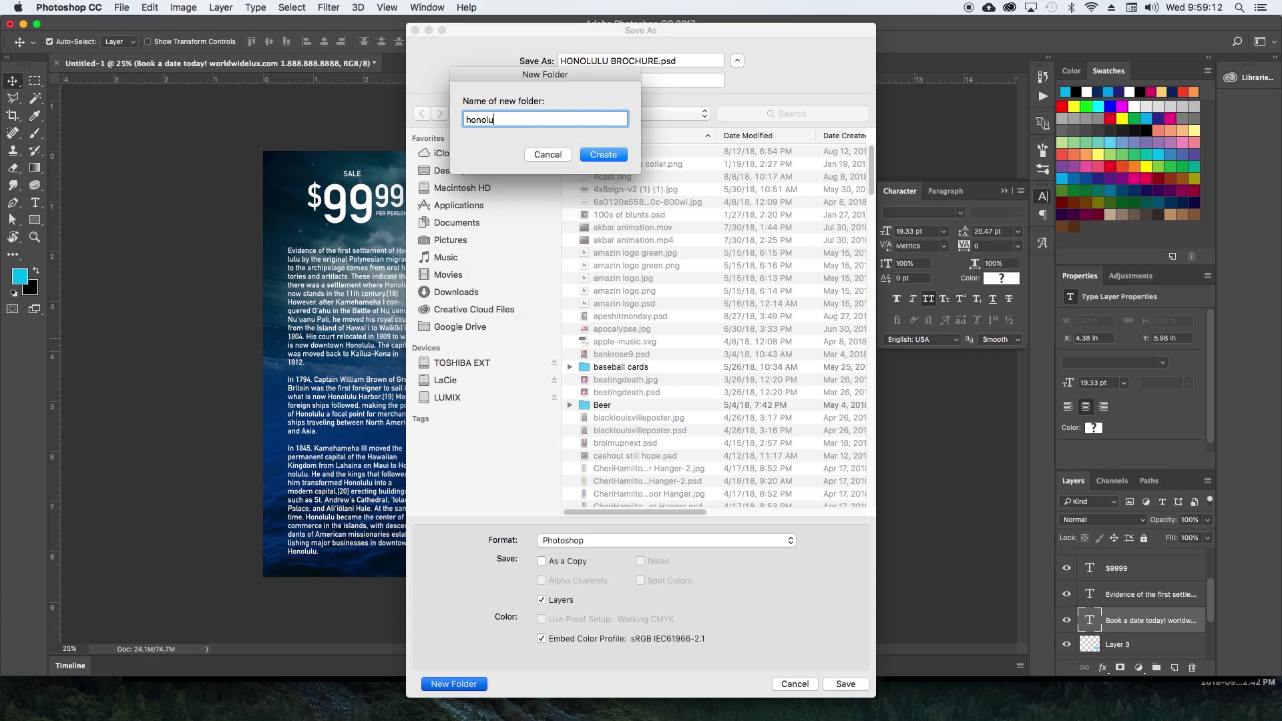
{"action": "type", "text": "lu brochure"}
{"action": "key", "text": "Return"}
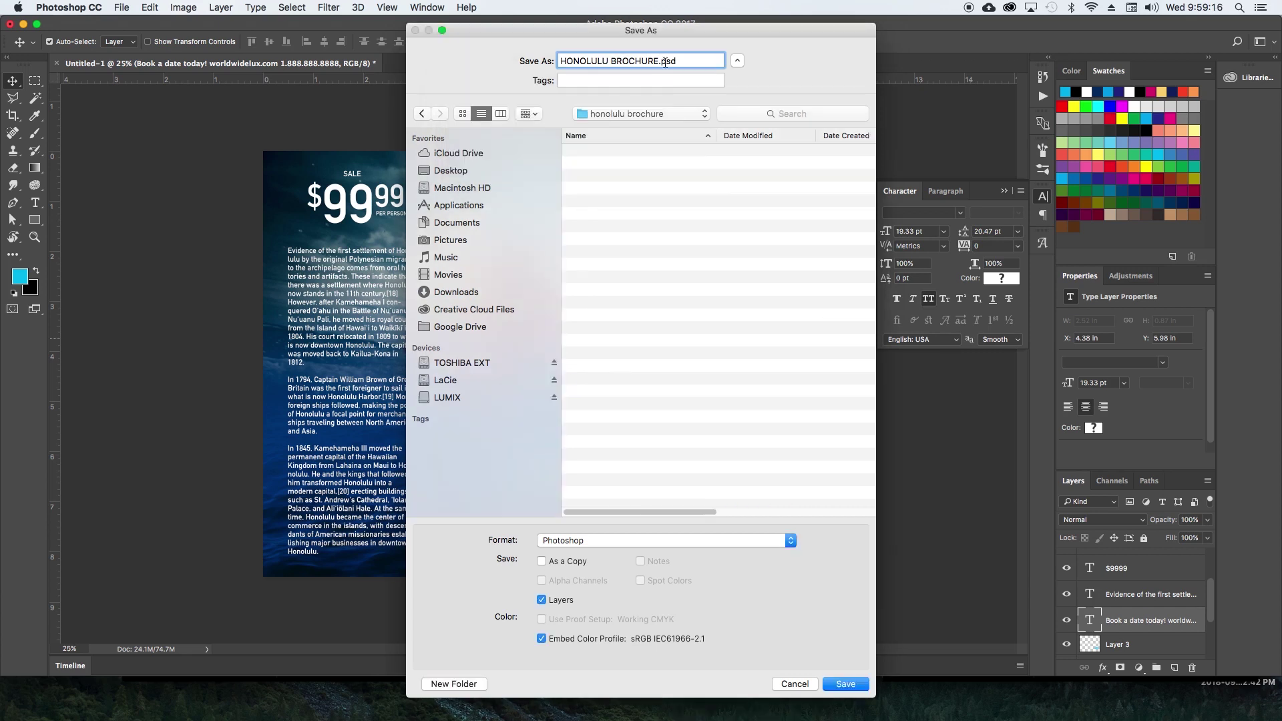
Extend the file name to HONOLULU BROCHURE OUTSIDE and save it in Photoshop format with maximized compatibility.
{"action": "type", "text": "OUTSIDE"}
{"action": "key", "text": "Return"}
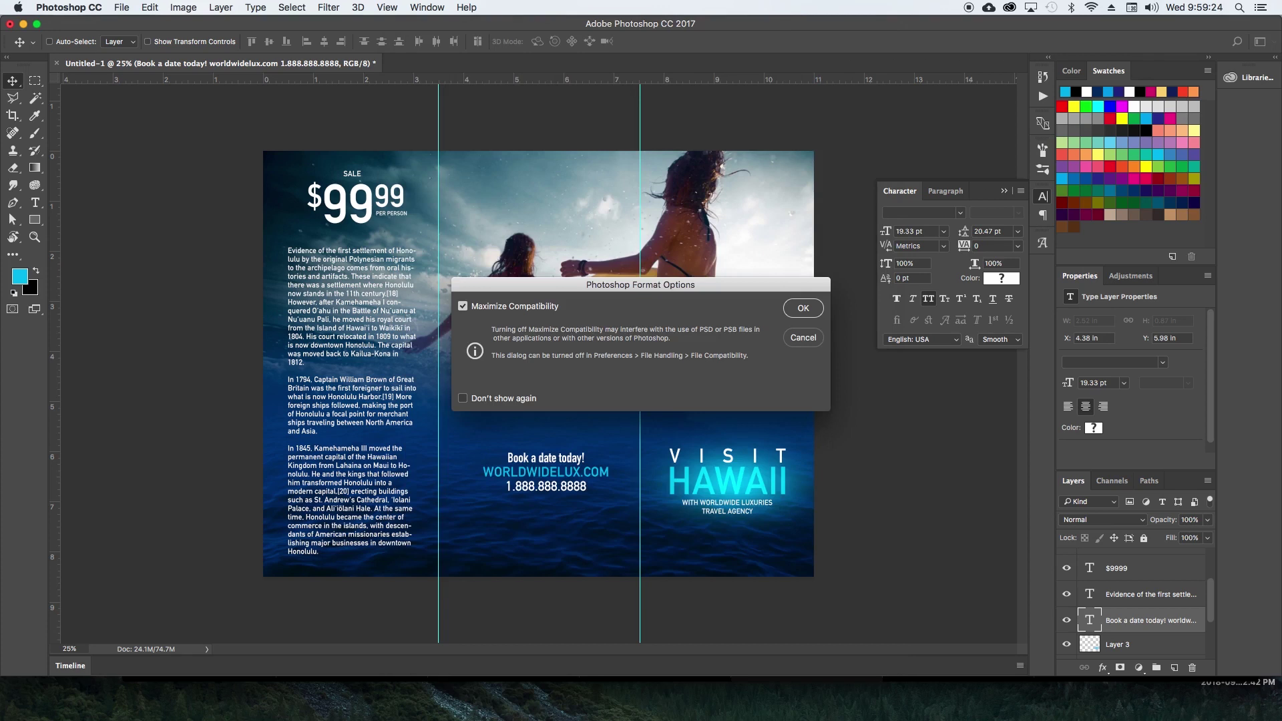
{"action": "key", "text": "Return"}
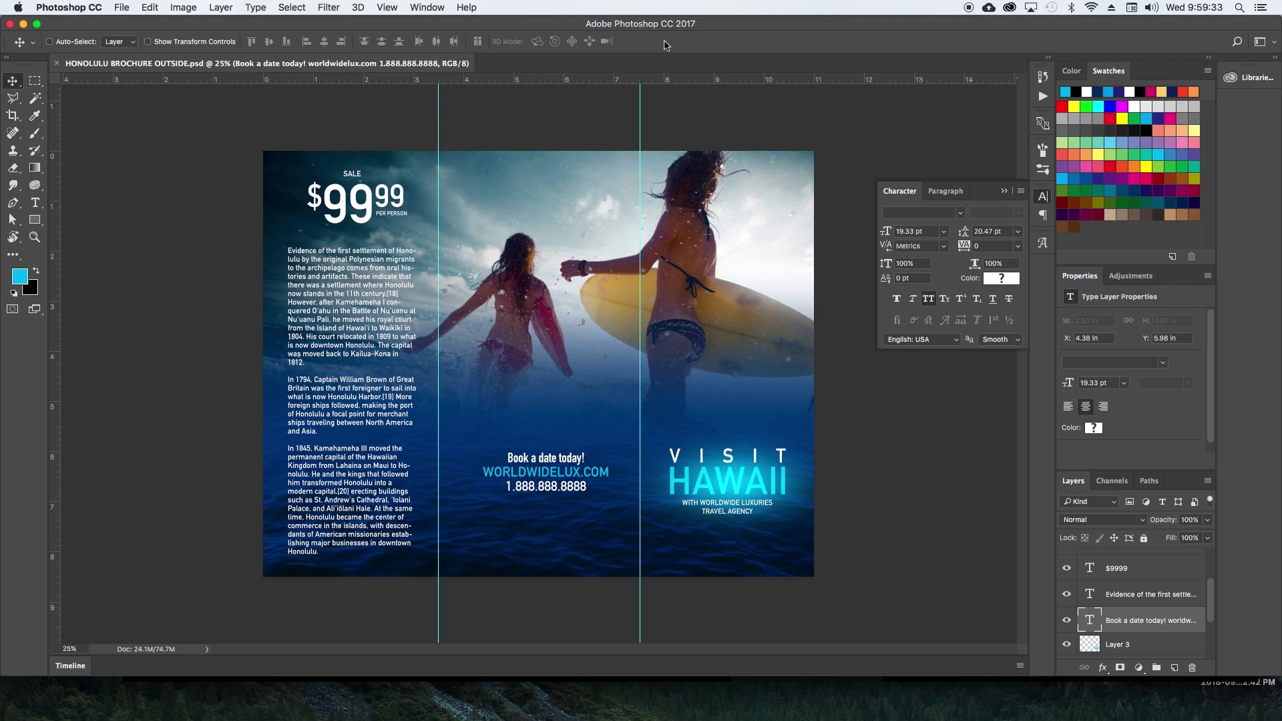
Save a JPEG copy of the outside brochure in the same folder at maximum quality 12, baseline standard.
{"action": "key", "text": "super+shift+a"}
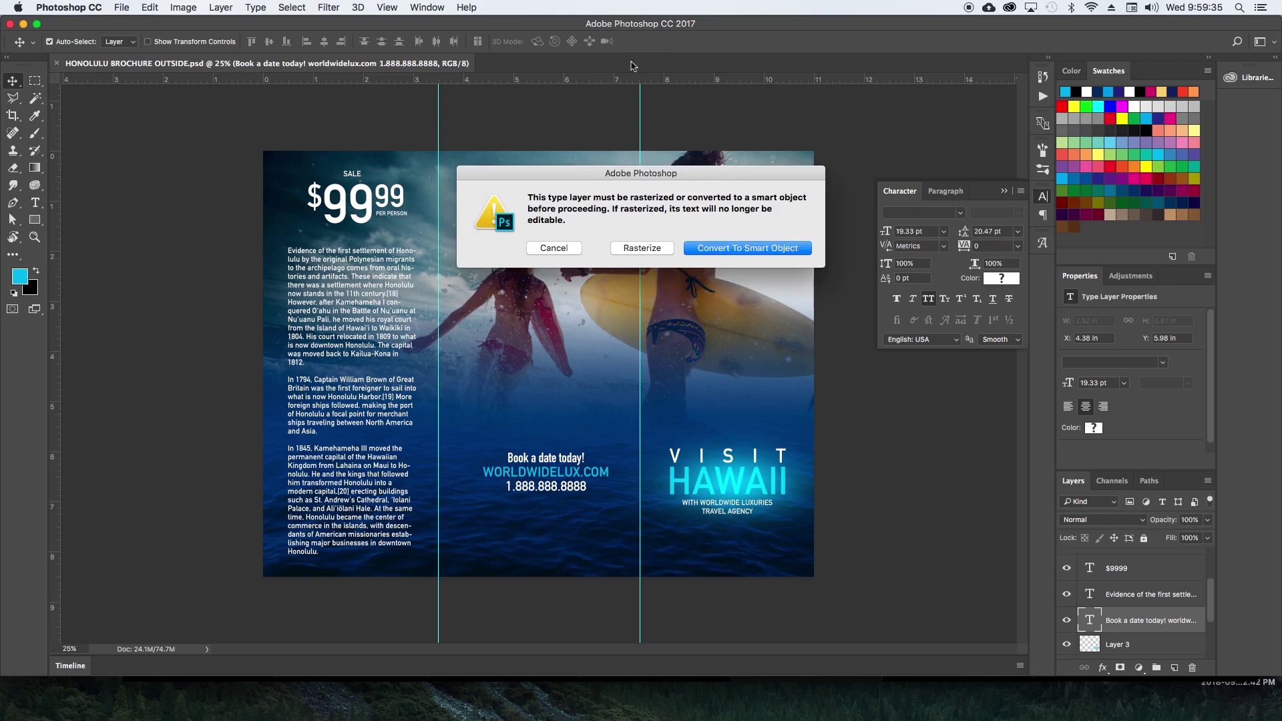
{"action": "left_click", "coordinate": [567, 248]}
{"action": "key", "text": "super+s"}
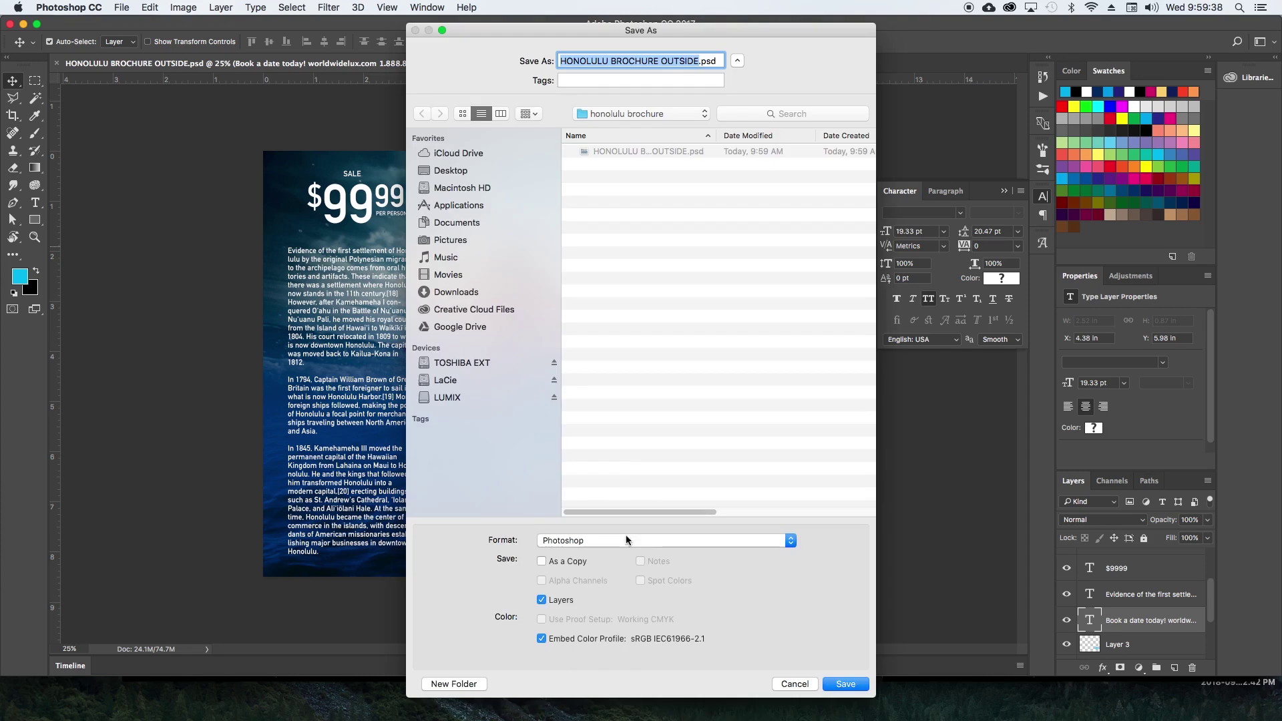
{"action": "left_click", "coordinate": [626, 540]}
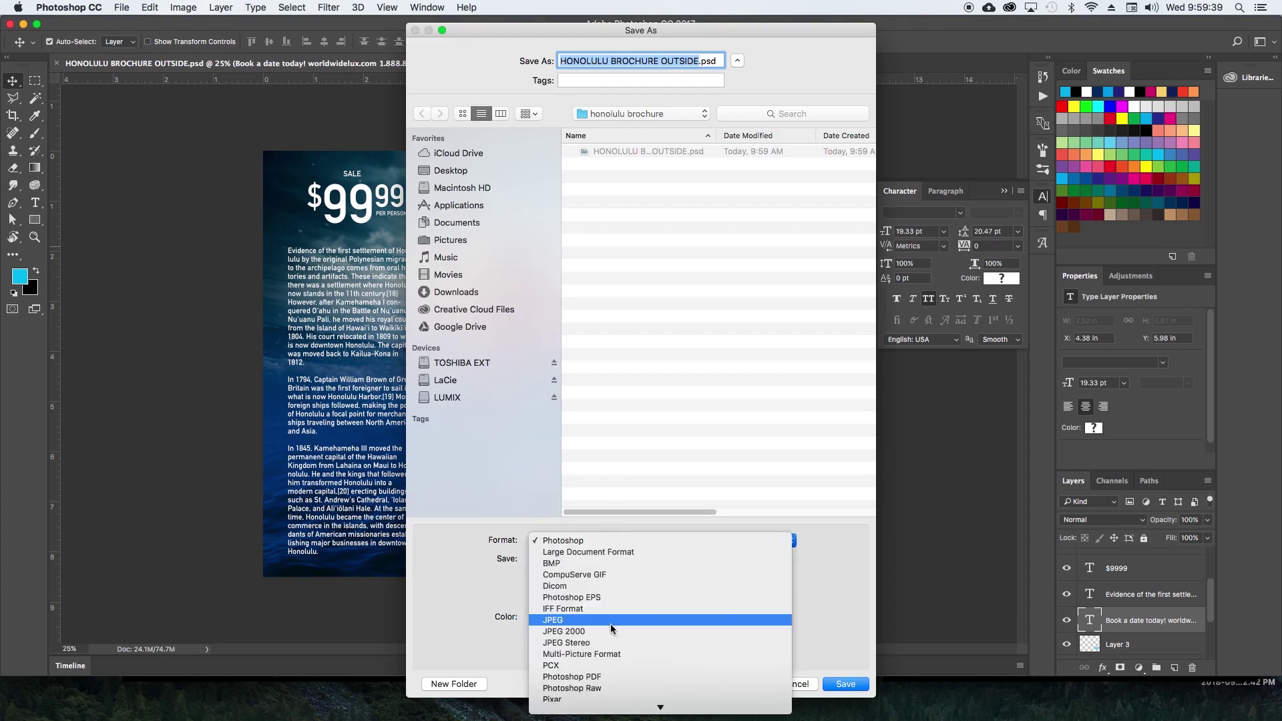
{"action": "left_click", "coordinate": [611, 622]}
{"action": "left_click", "coordinate": [854, 679]}
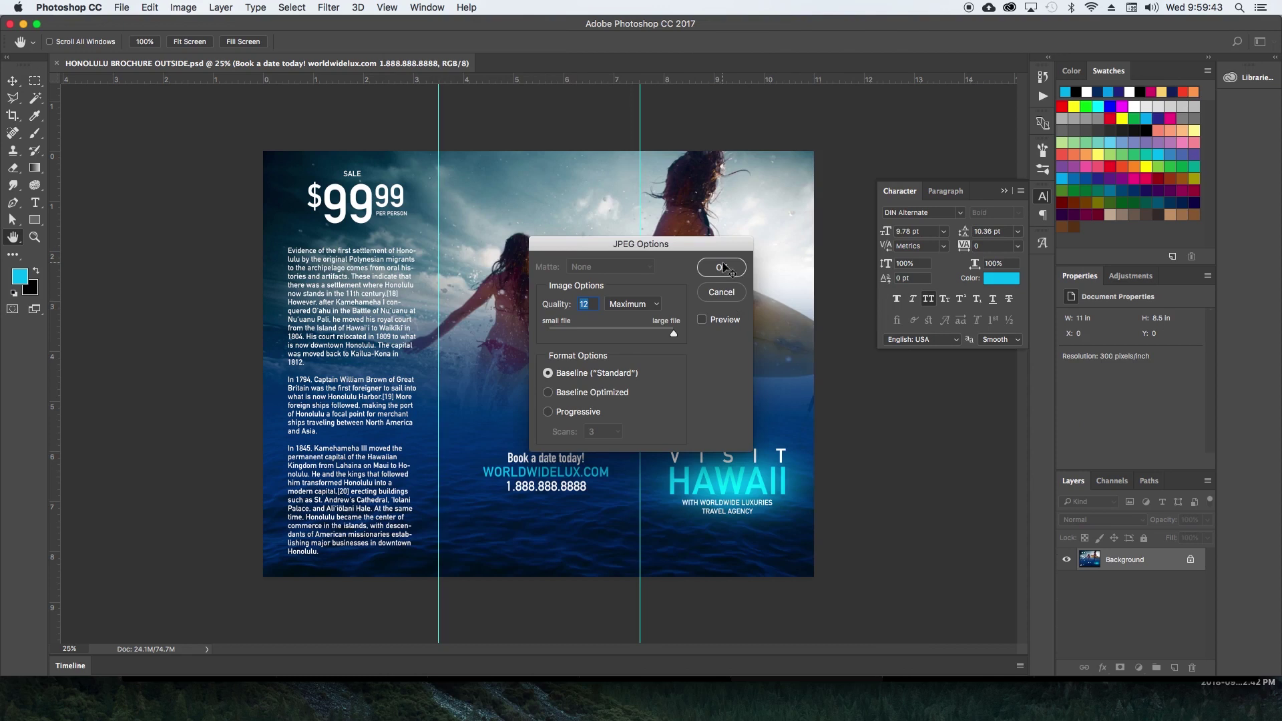
{"action": "left_click", "coordinate": [722, 268]}
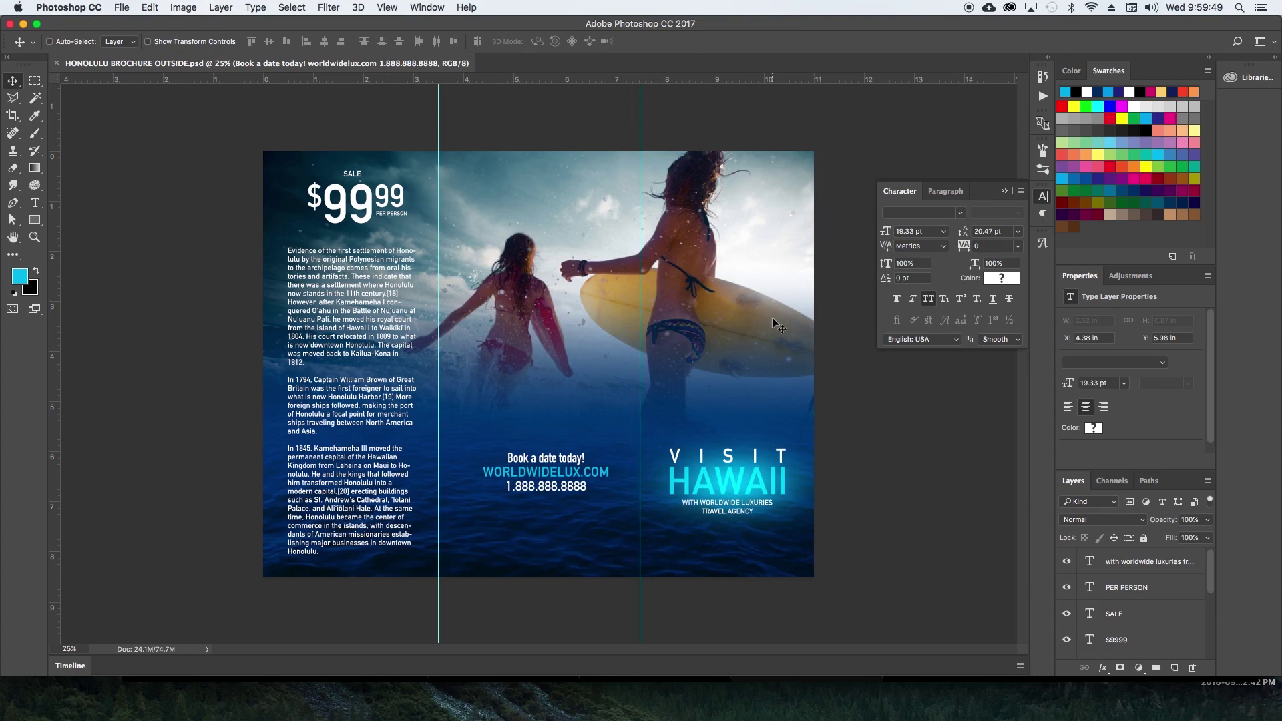
Save the document as a separate Photoshop file named HONOLULU BROCHURE INSIDE in the same folder.
{"action": "scroll", "coordinate": [1125, 572], "scroll_direction": "down", "scroll_amount": 5}
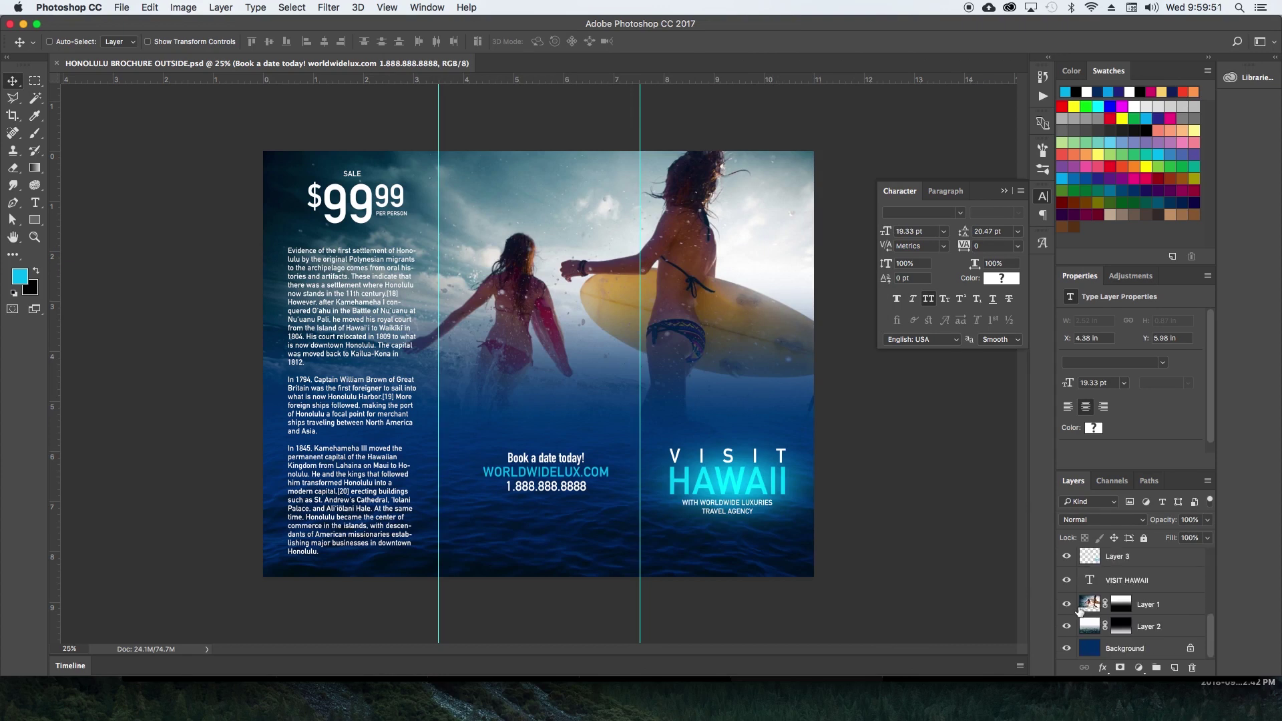
{"action": "scroll", "coordinate": [1069, 612], "scroll_direction": "up", "scroll_amount": 5}
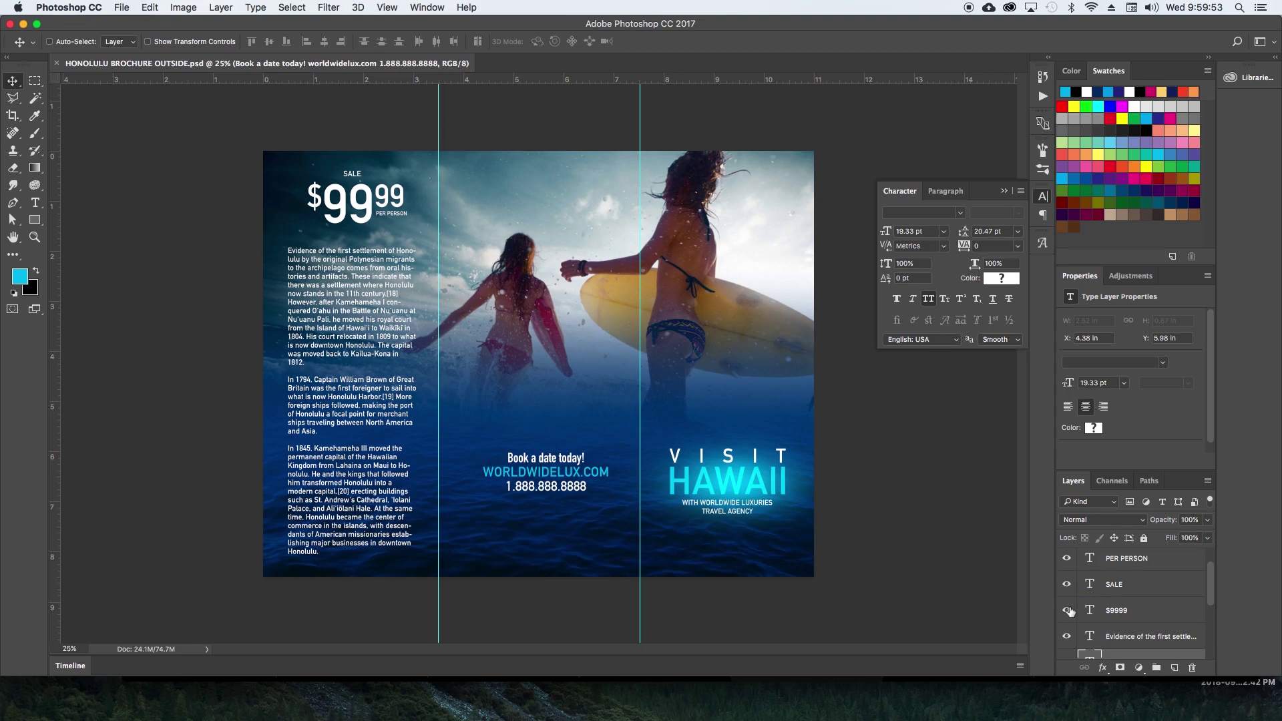
{"action": "key", "text": "super+s"}
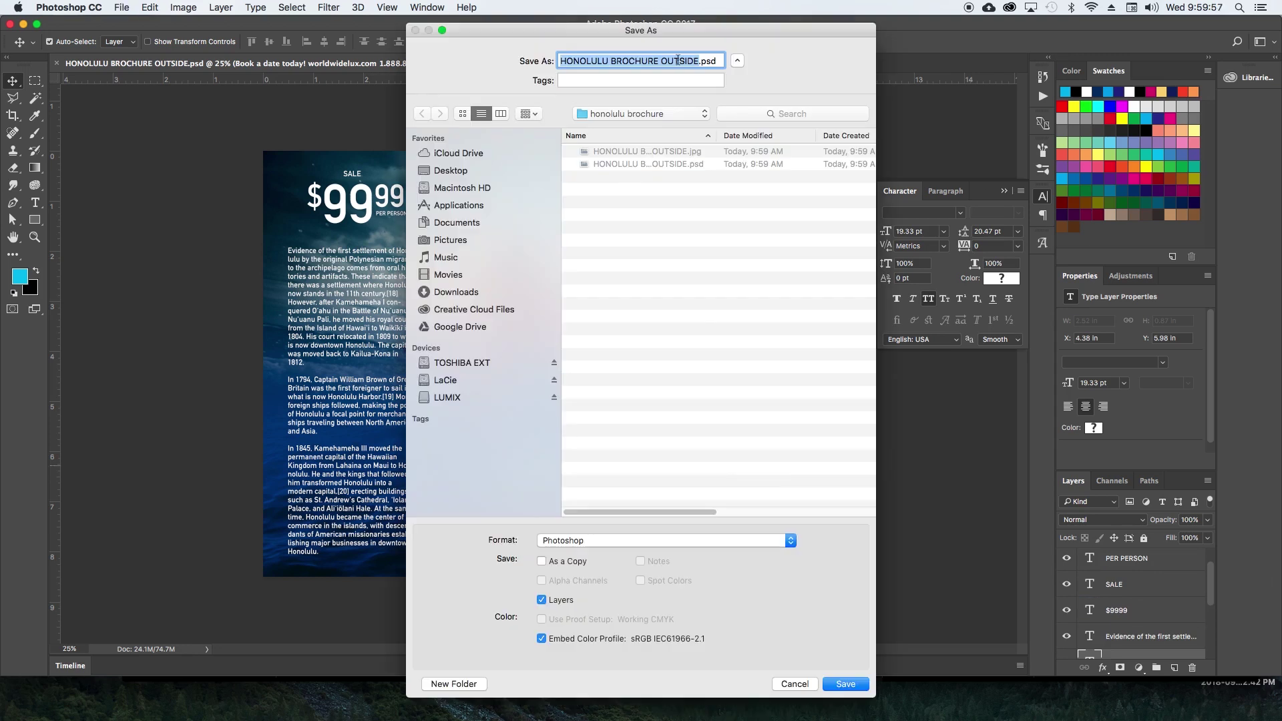
{"action": "double_click", "coordinate": [678, 60]}
{"action": "type", "text": "INSIDE"}
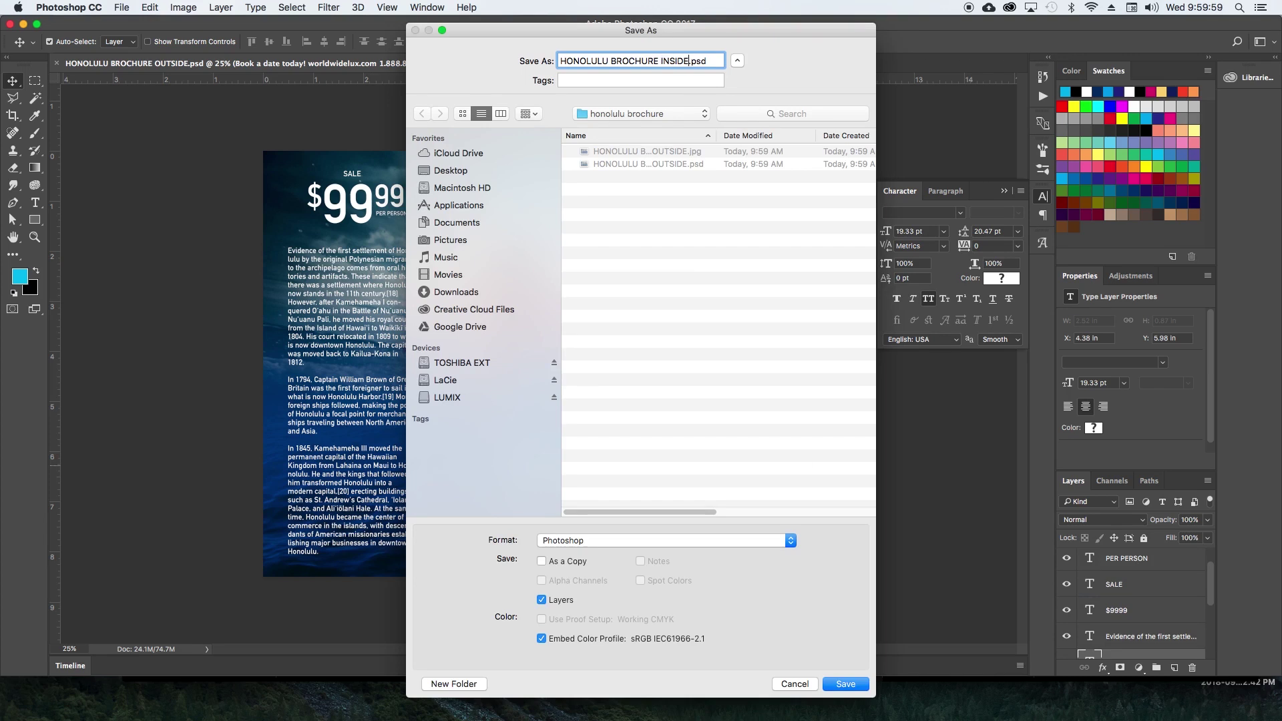
{"action": "key", "text": "Return"}
{"action": "key", "text": "Return"}
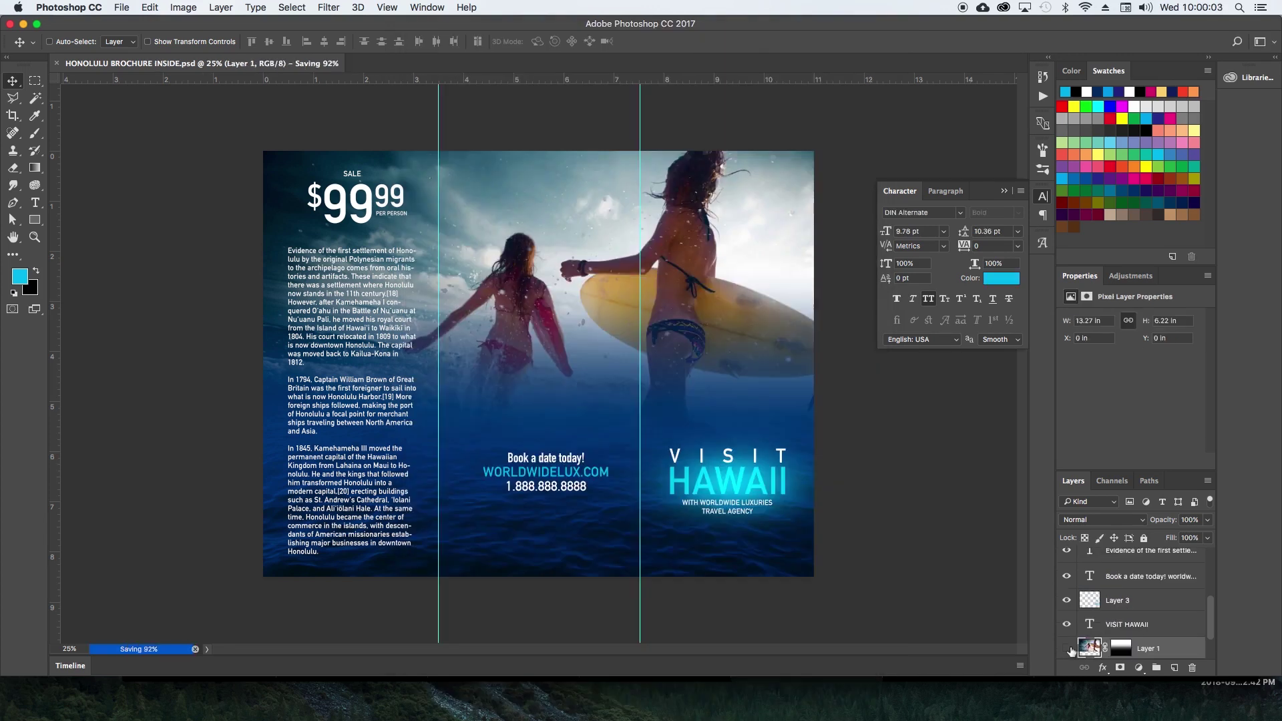
Delete Layer 1, the masked photo of the surfers, from the inside brochure.
{"action": "left_click", "coordinate": [1068, 648]}
{"action": "key", "text": "Delete"}
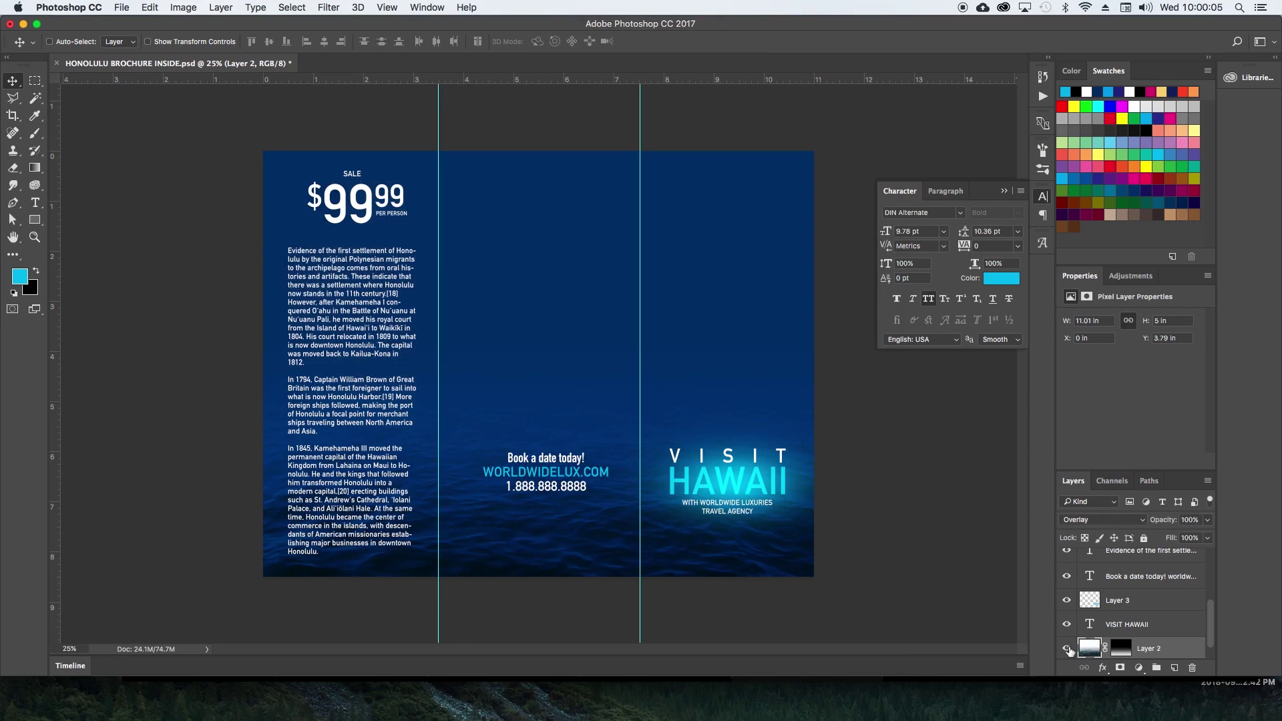
Hide Layer 2 and show it again to check what it contributes to the blue background.
{"action": "scroll", "coordinate": [1099, 635], "scroll_direction": "down", "scroll_amount": 2}
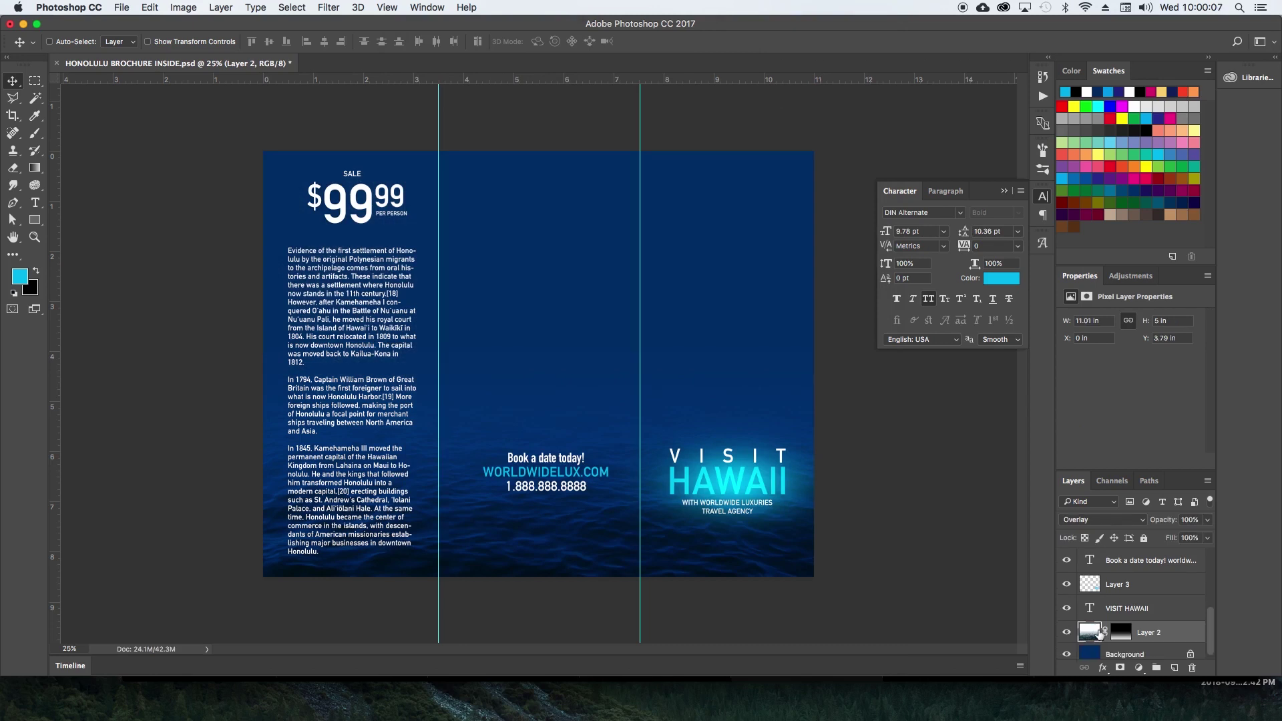
{"action": "key", "text": "super"}
{"action": "left_click", "coordinate": [1066, 632]}
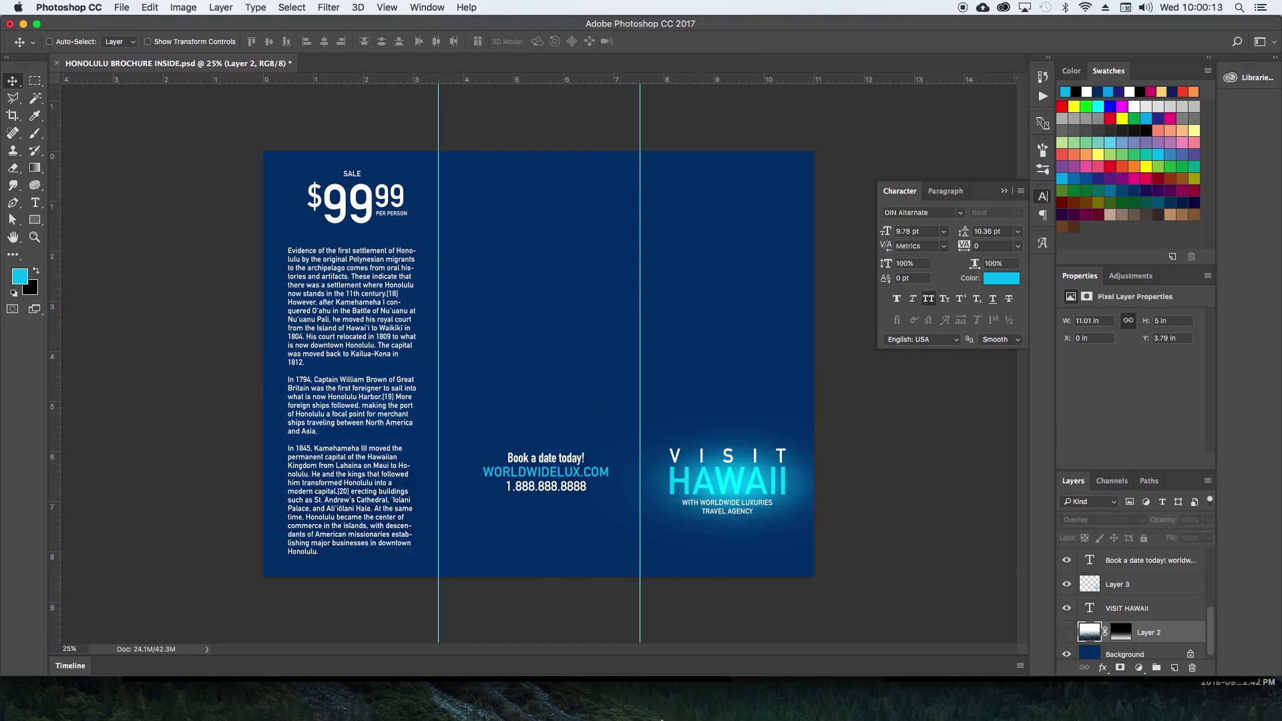
{"action": "left_click", "coordinate": [1067, 633]}
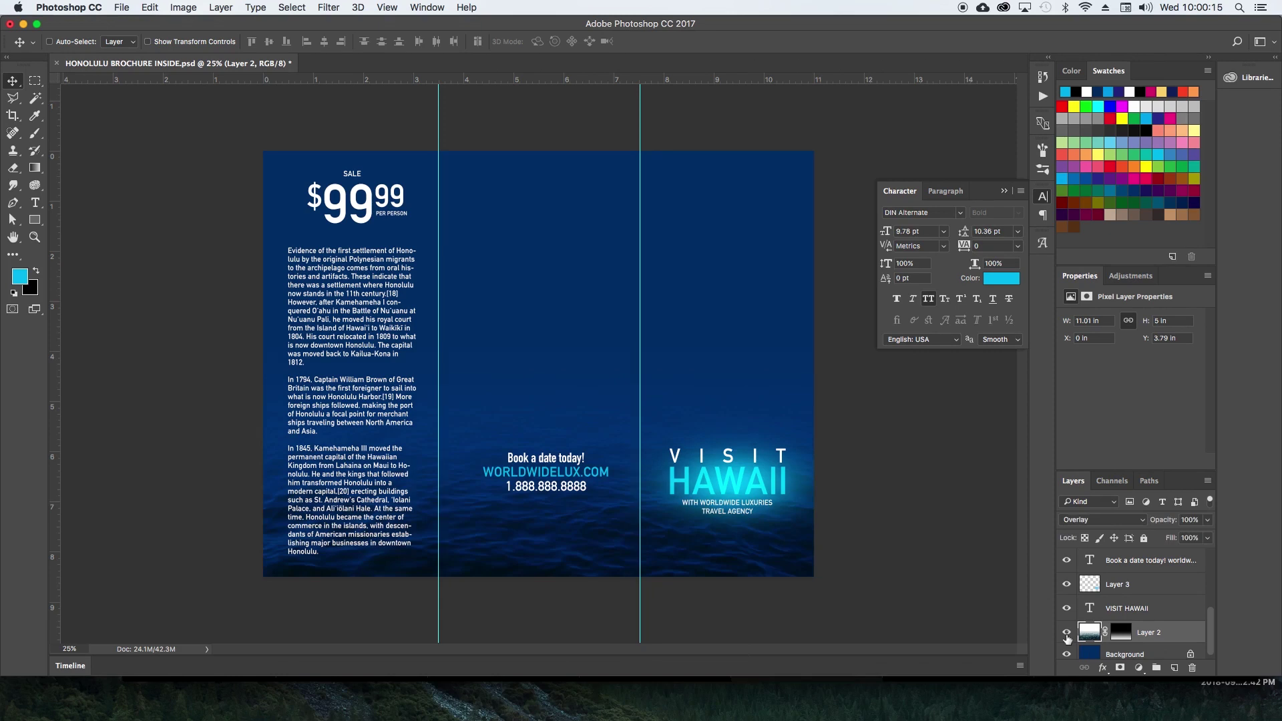
Hide Layer 2 and delete the VISIT HAWAII title, its cyan glow and the travel agency tagline from the inside brochure.
{"action": "left_click", "coordinate": [1066, 633]}
{"action": "key", "text": "super"}
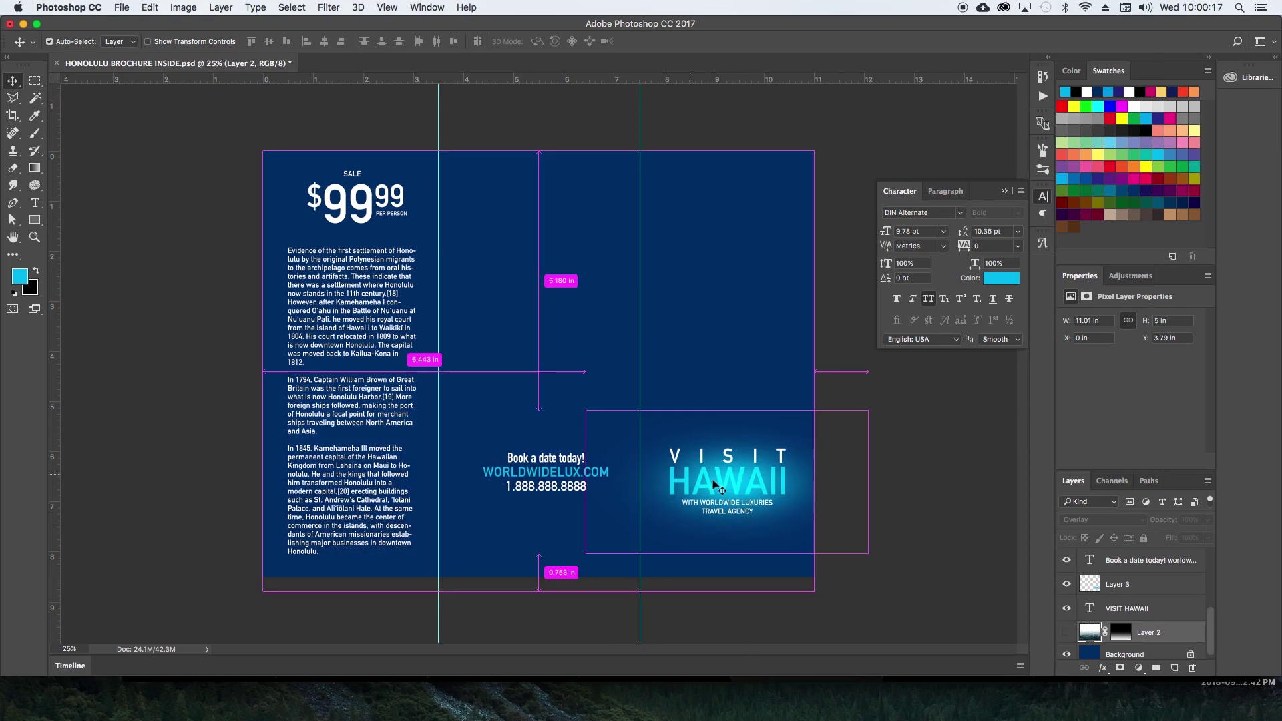
{"action": "left_click", "coordinate": [716, 486], "text": "super"}
{"action": "key", "text": "BackSpace"}
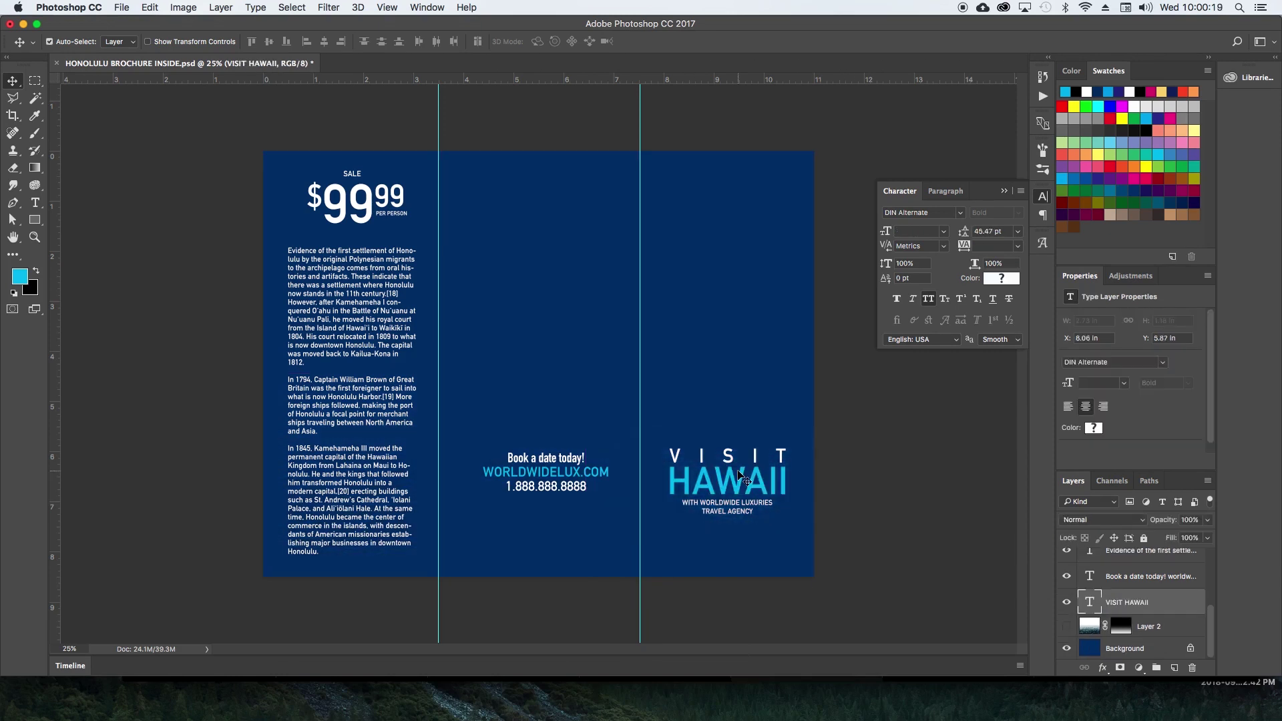
{"action": "key", "text": "BackSpace"}
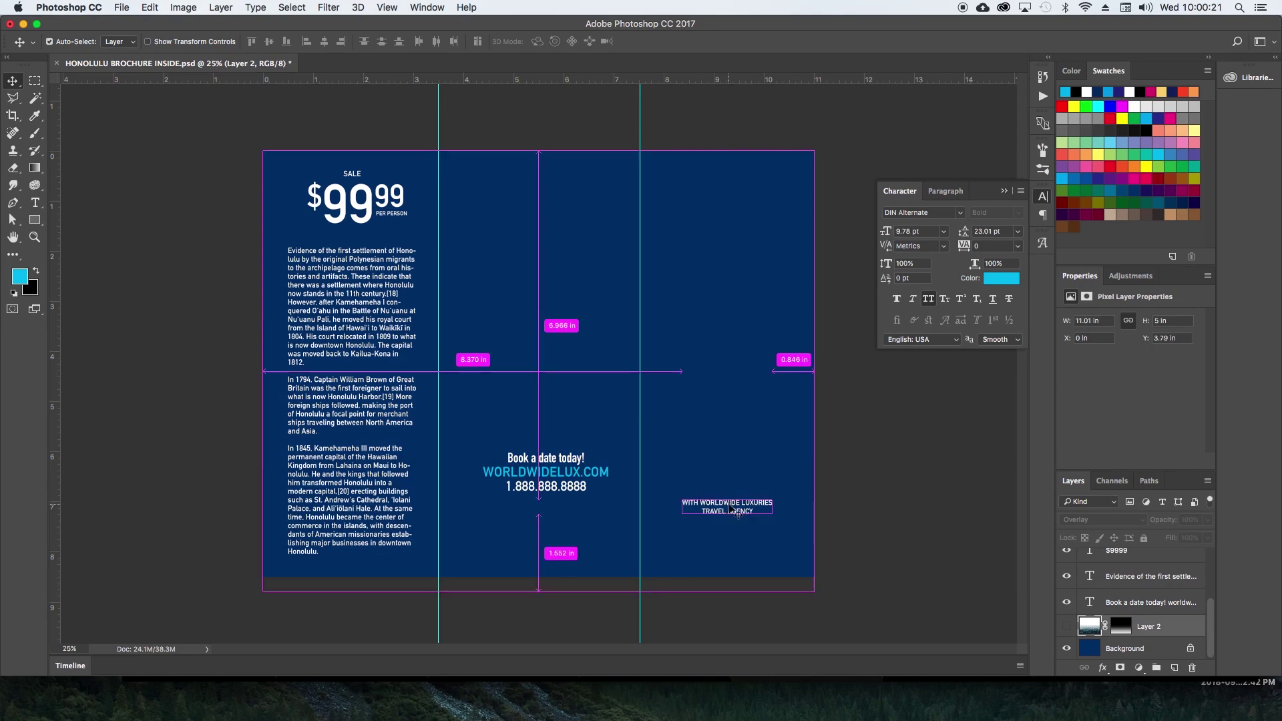
{"action": "left_click", "coordinate": [731, 509], "text": "super"}
{"action": "key", "text": "BackSpace"}
Delete the booking contact text from the middle panel and the price, PER PERSON and SALE texts from the left panel.
{"action": "left_click", "coordinate": [569, 475], "text": "super"}
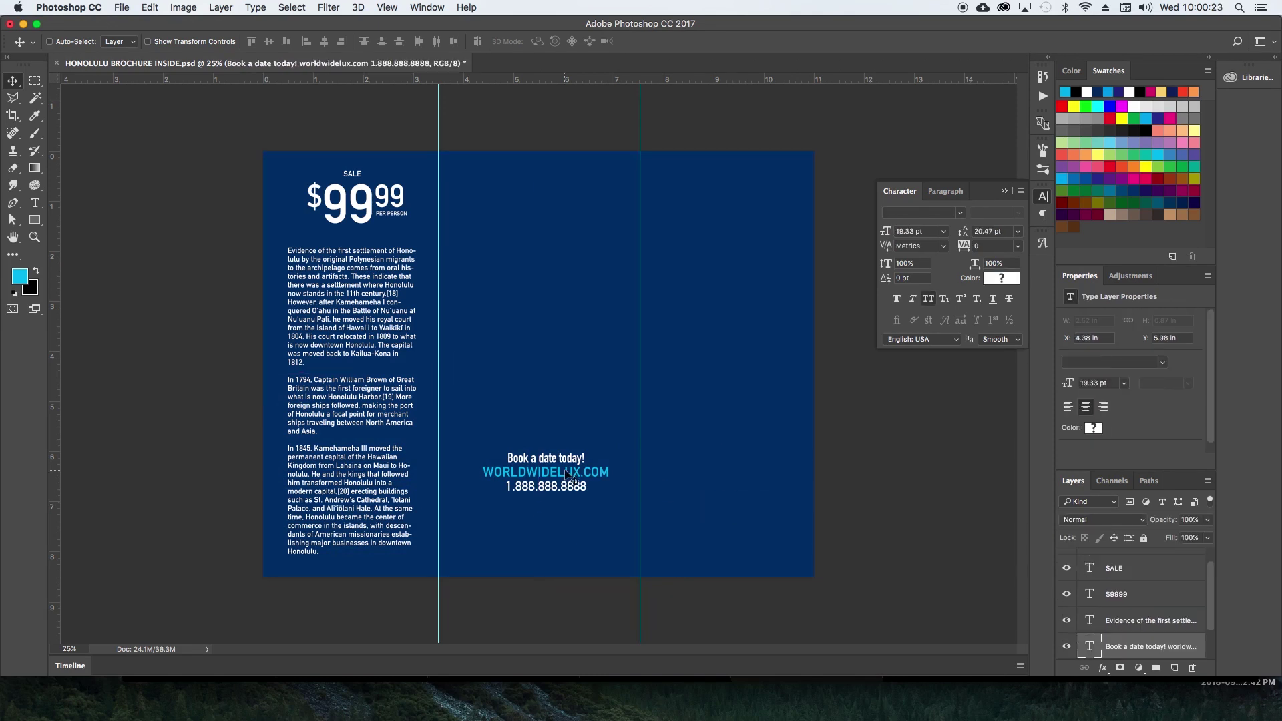
{"action": "key", "text": "BackSpace"}
{"action": "left_click", "coordinate": [380, 207], "text": "super"}
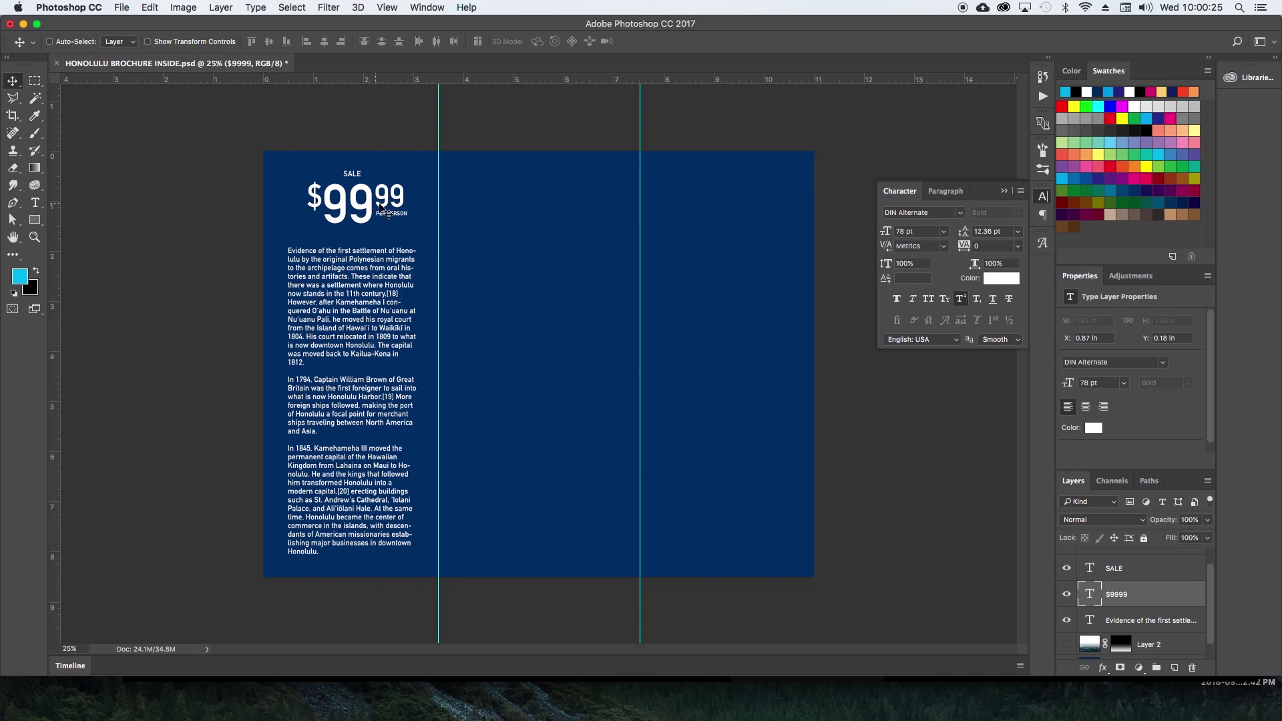
{"action": "left_click", "coordinate": [408, 221], "text": "super"}
{"action": "key", "text": "Delete"}
{"action": "left_click", "coordinate": [361, 175], "text": "super"}
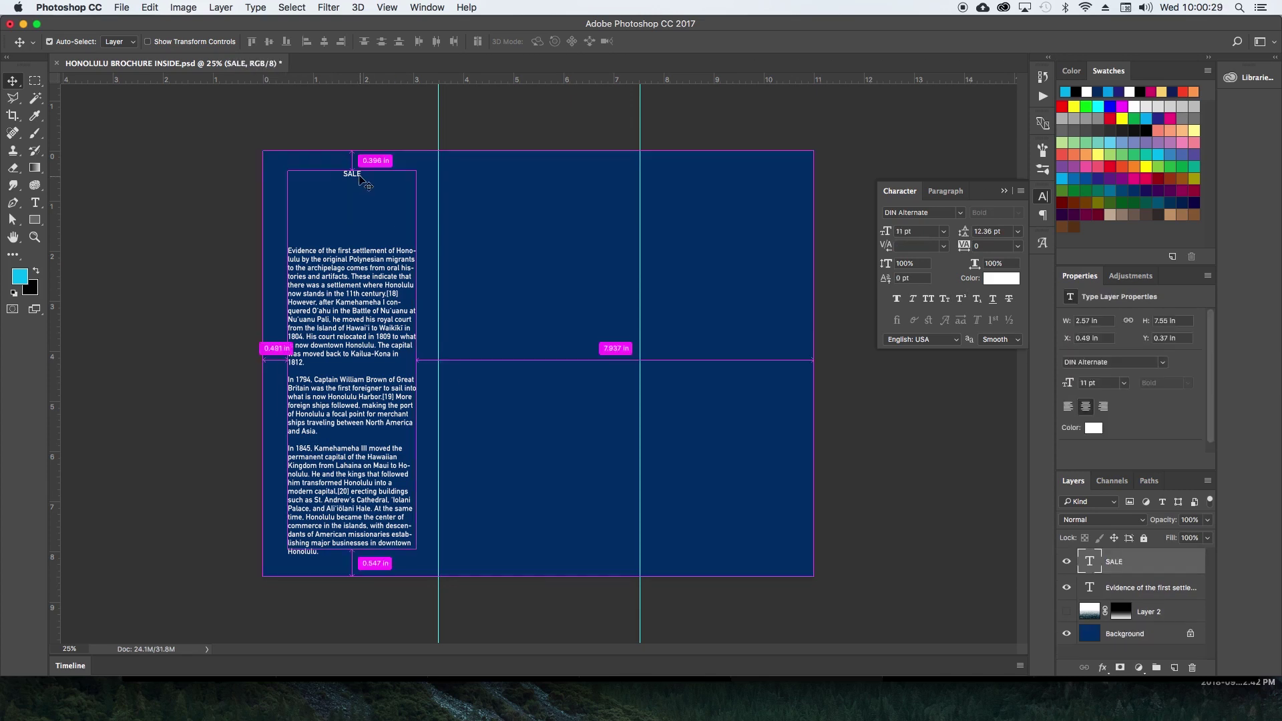
{"action": "left_click", "coordinate": [360, 176], "text": "super"}
{"action": "left_click", "coordinate": [358, 176], "text": "super"}
{"action": "key", "text": "Delete"}
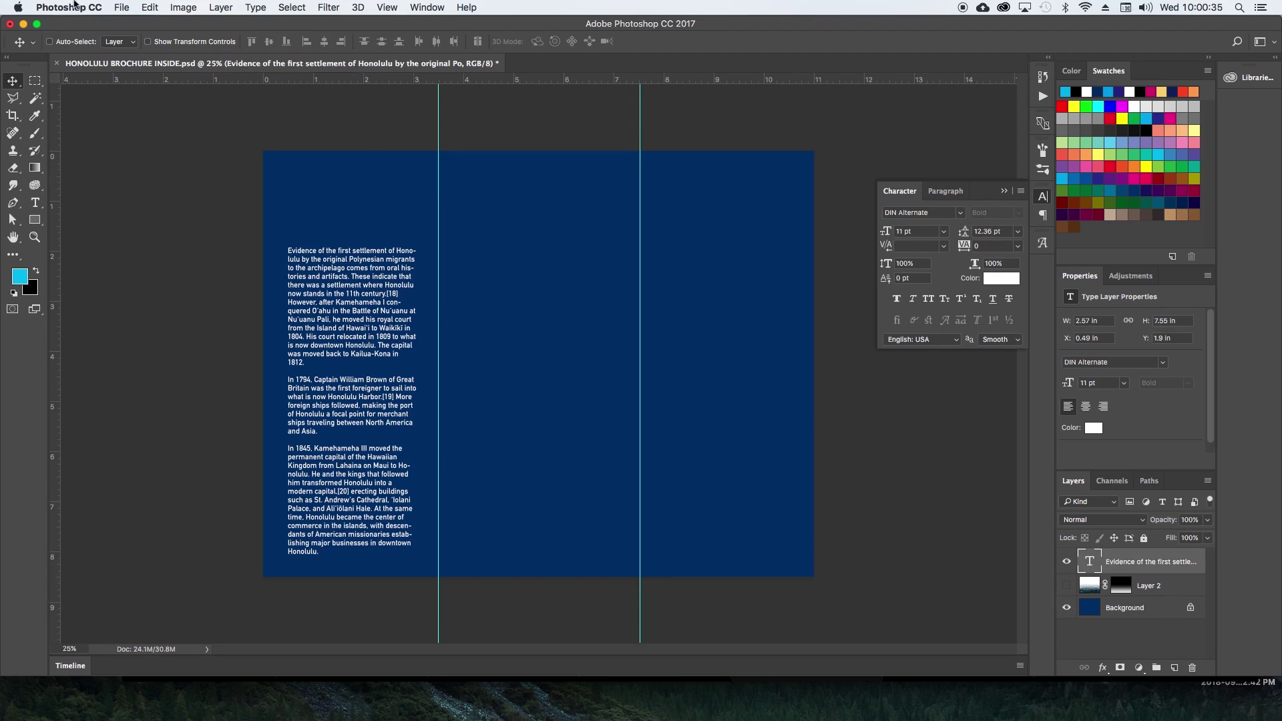
Reopen the recent file HONOLULU BROCHURE OUTSIDE.psd alongside the inside brochure.
{"action": "left_click", "coordinate": [149, 7]}
{"action": "mouse_move", "coordinate": [121, 7]}
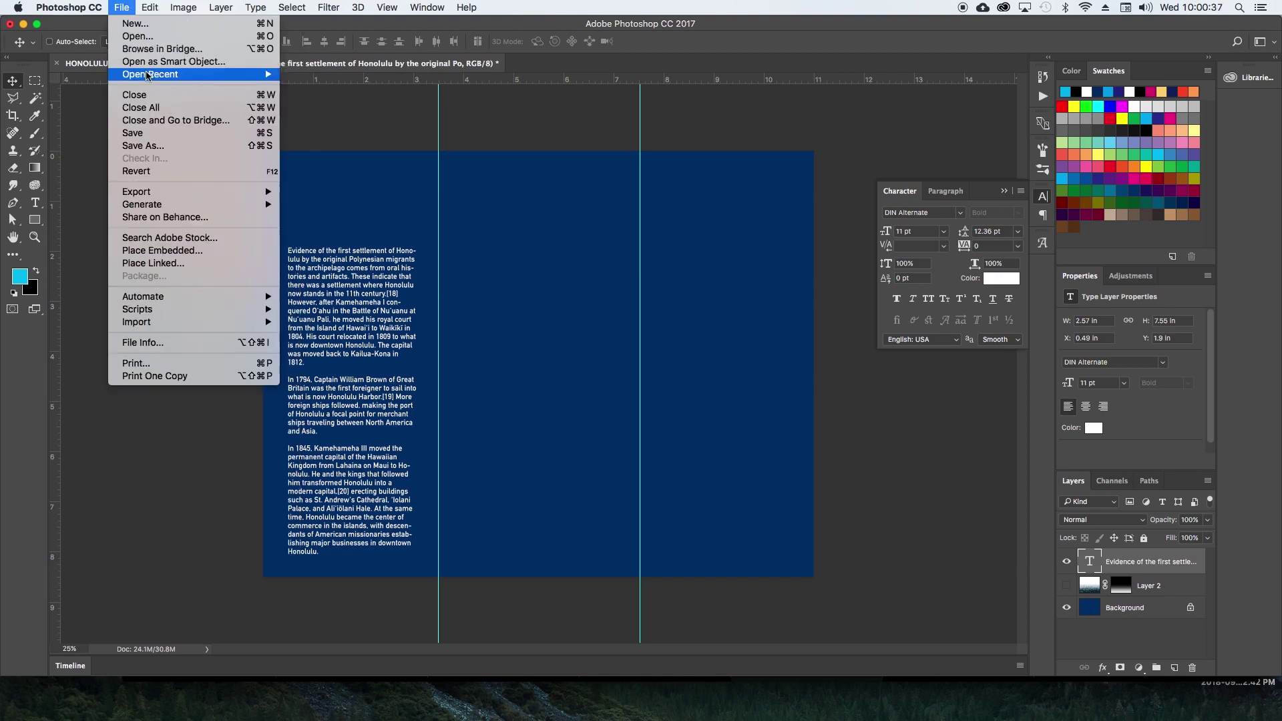
{"action": "mouse_move", "coordinate": [149, 76]}
{"action": "left_click", "coordinate": [329, 88]}
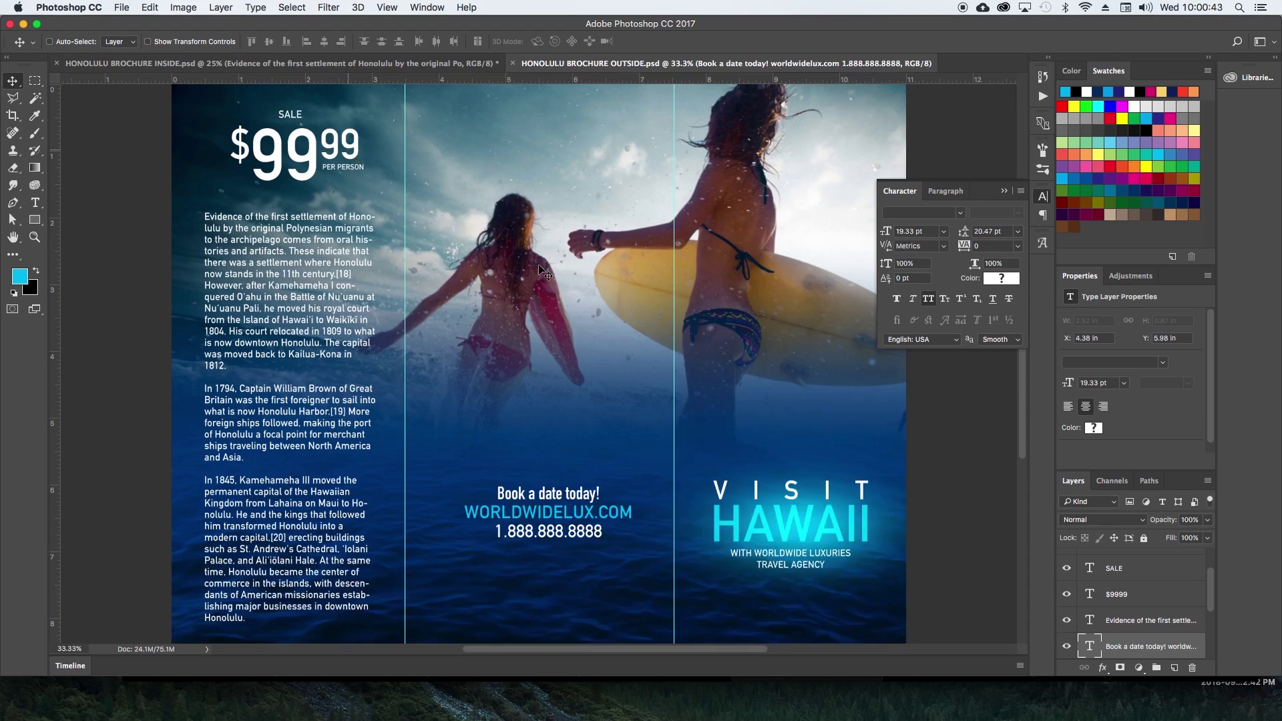
Copy the VISIT HAWAII title, its glow and the tagline from the outside brochure to above the inside brochure's body text.
{"action": "left_click", "coordinate": [800, 531], "text": "super"}
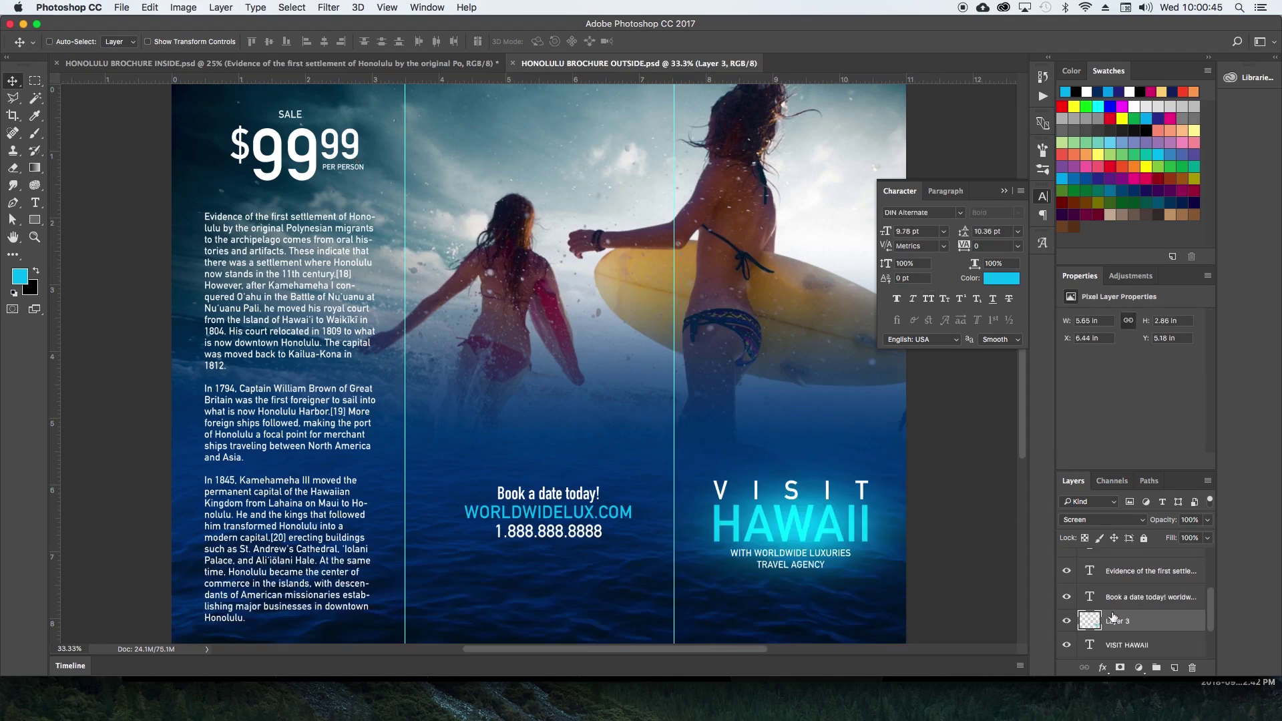
{"action": "left_click", "coordinate": [1117, 642], "text": "shift"}
{"action": "left_click_drag", "start_coordinate": [864, 518], "coordinate": [703, 443]}
{"action": "key", "text": "ctrl+z"}
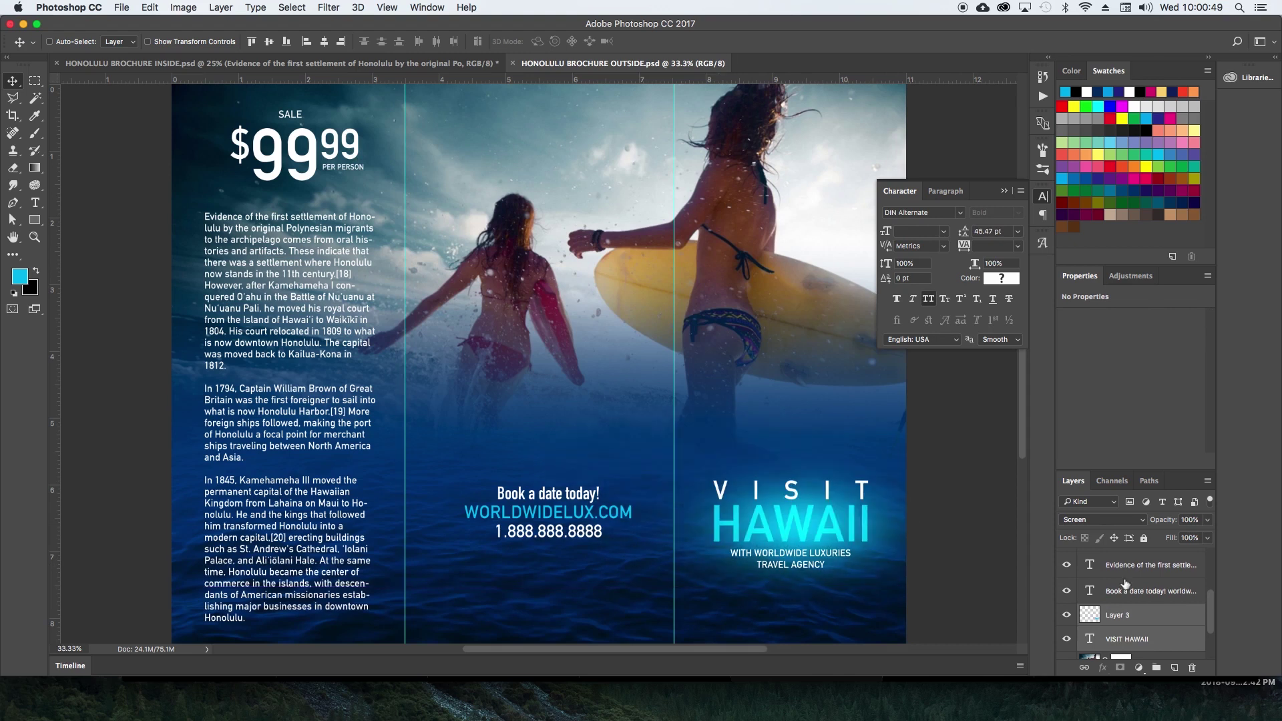
{"action": "scroll", "coordinate": [1126, 584], "scroll_direction": "down", "scroll_amount": 2}
{"action": "scroll", "coordinate": [1126, 579], "scroll_direction": "up", "scroll_amount": 5}
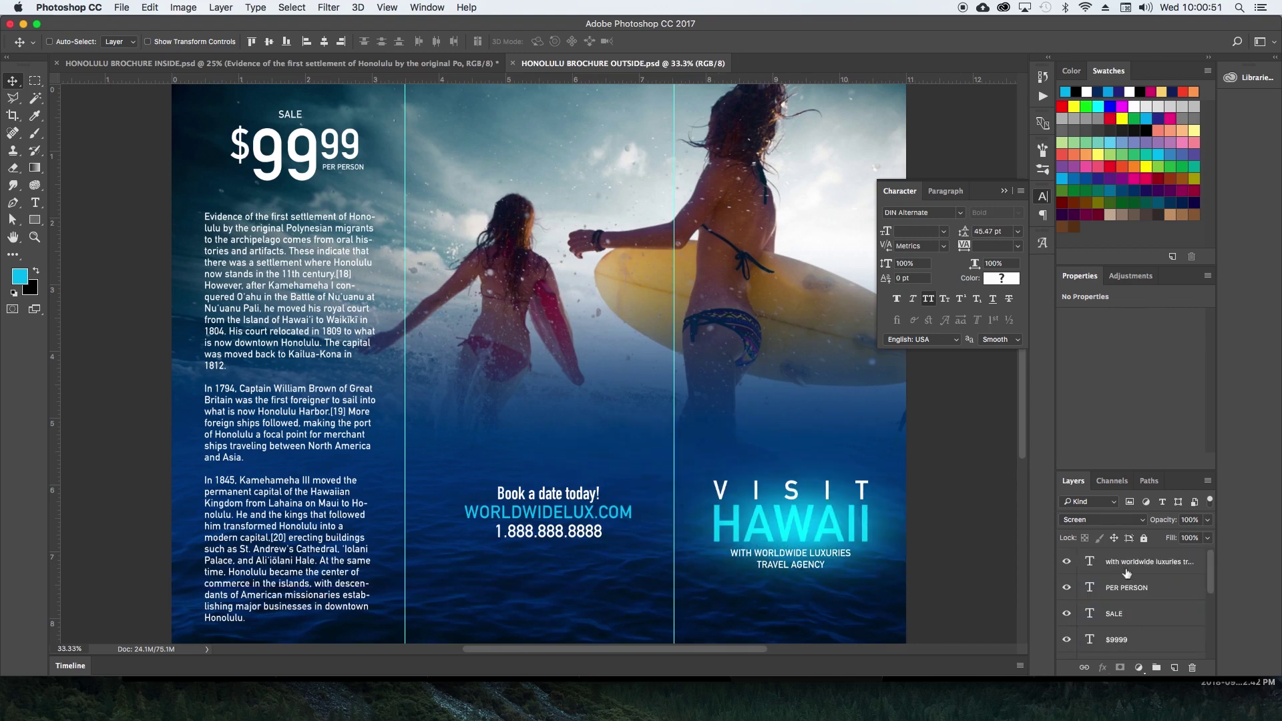
{"action": "left_click", "coordinate": [1095, 564]}
{"action": "left_click_drag", "start_coordinate": [1095, 564], "coordinate": [414, 198]}
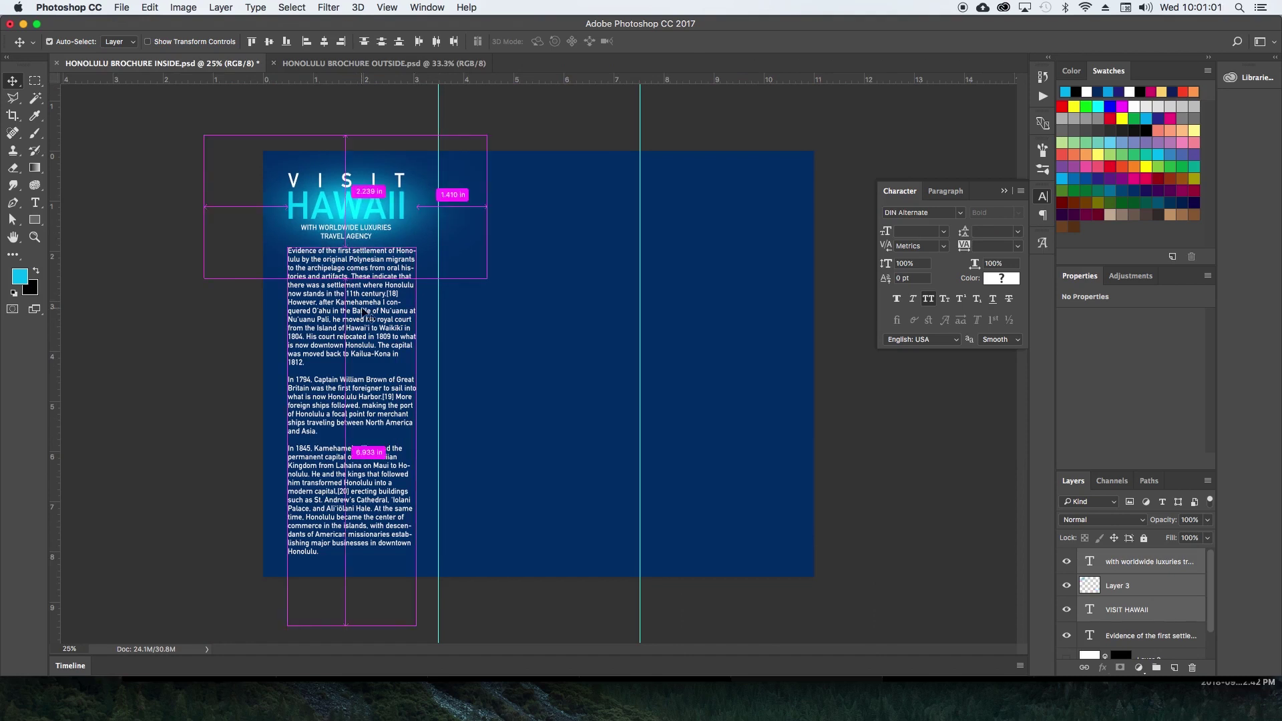
Copy the dark water surface image from the Chrome search results and paste it above Layer 2 in the inside brochure.
{"action": "left_click", "coordinate": [365, 314], "text": "super"}
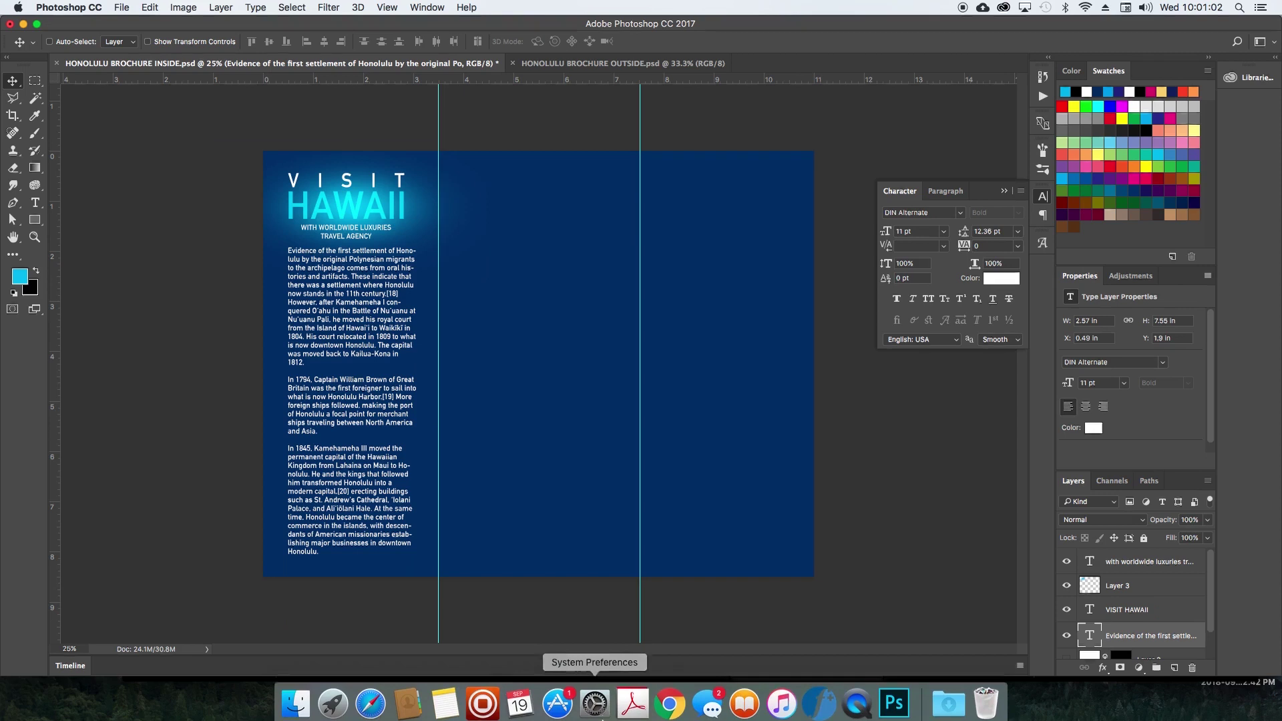
{"action": "left_click", "coordinate": [670, 698]}
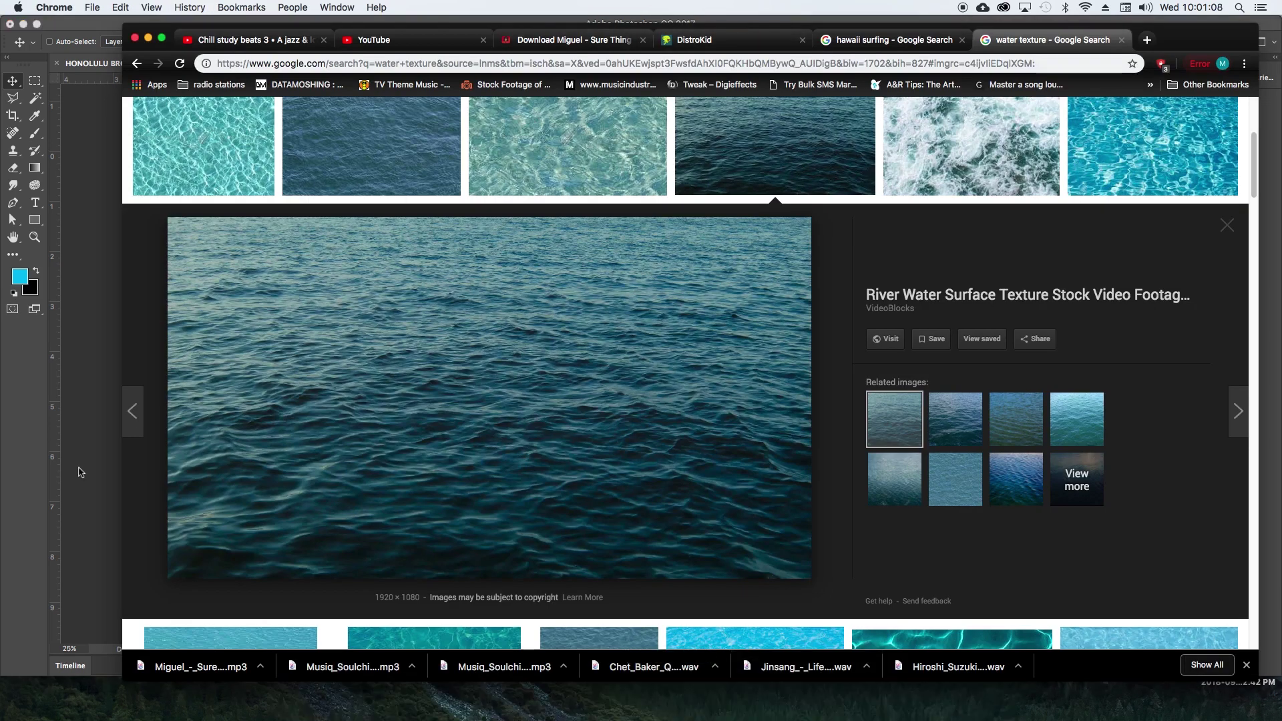
{"action": "right_click", "coordinate": [415, 439]}
{"action": "left_click", "coordinate": [463, 551]}
{"action": "left_click", "coordinate": [105, 397]}
{"action": "left_click", "coordinate": [1155, 630]}
{"action": "key", "text": "super+v"}
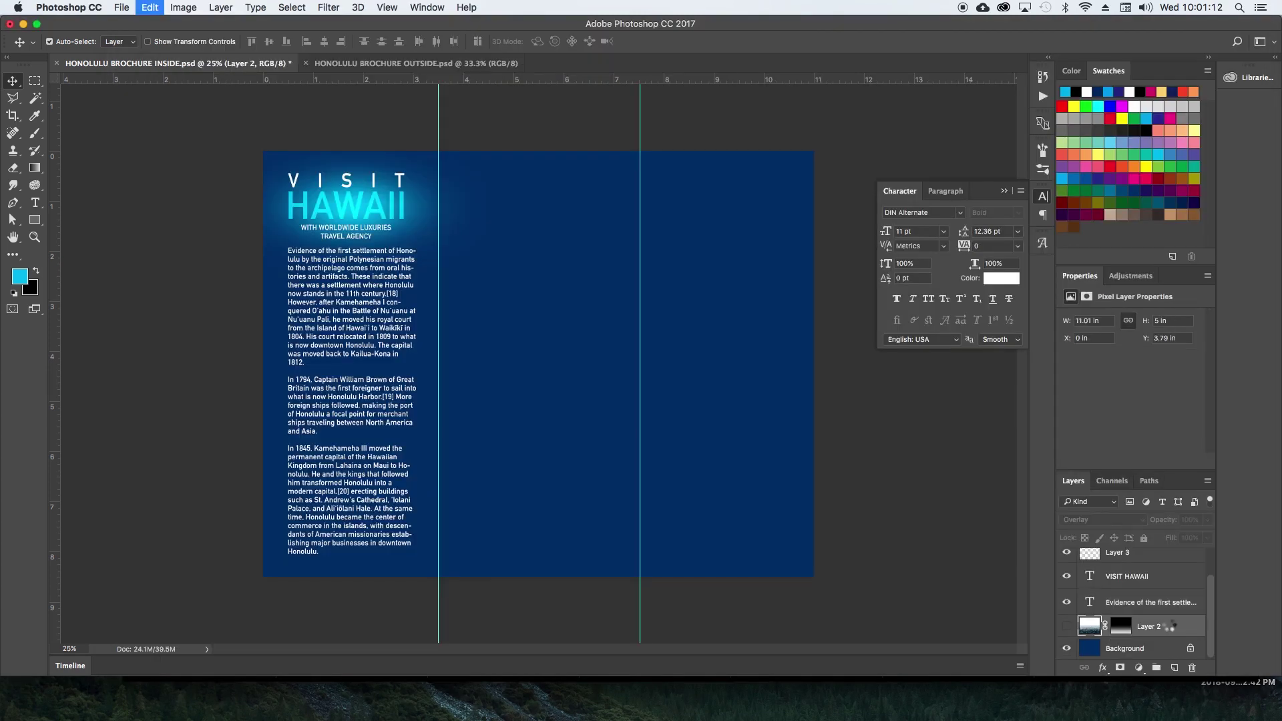
Scale the water image proportionally to 239% to cover the whole brochure and set its blend mode to Overlay.
{"action": "key", "text": "super+t"}
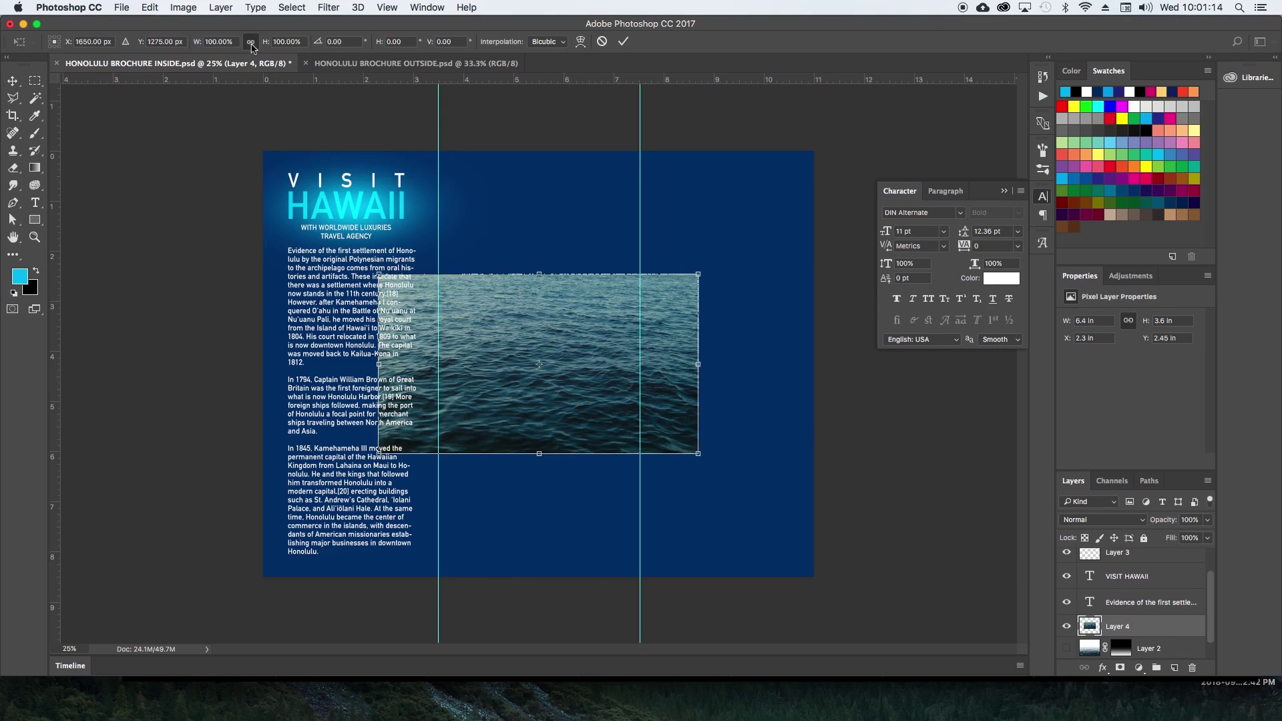
{"action": "left_click_drag", "start_coordinate": [266, 44], "coordinate": [362, 46]}
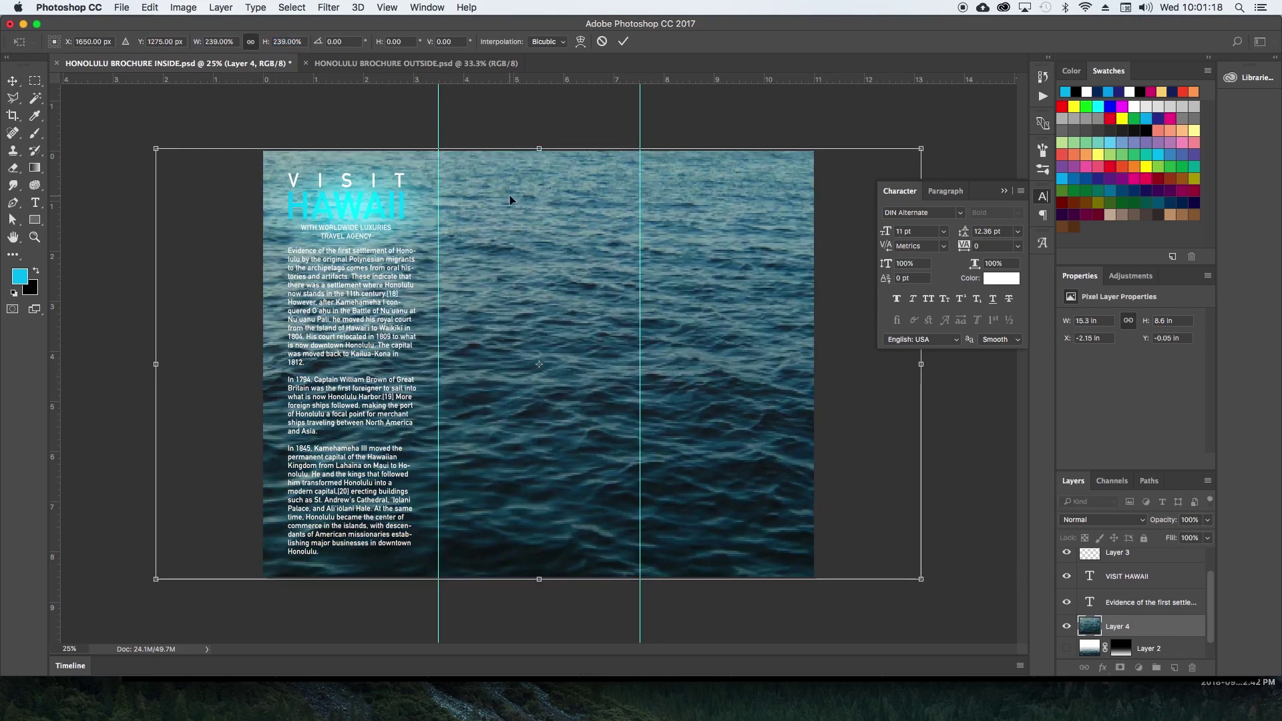
{"action": "key", "text": "Return"}
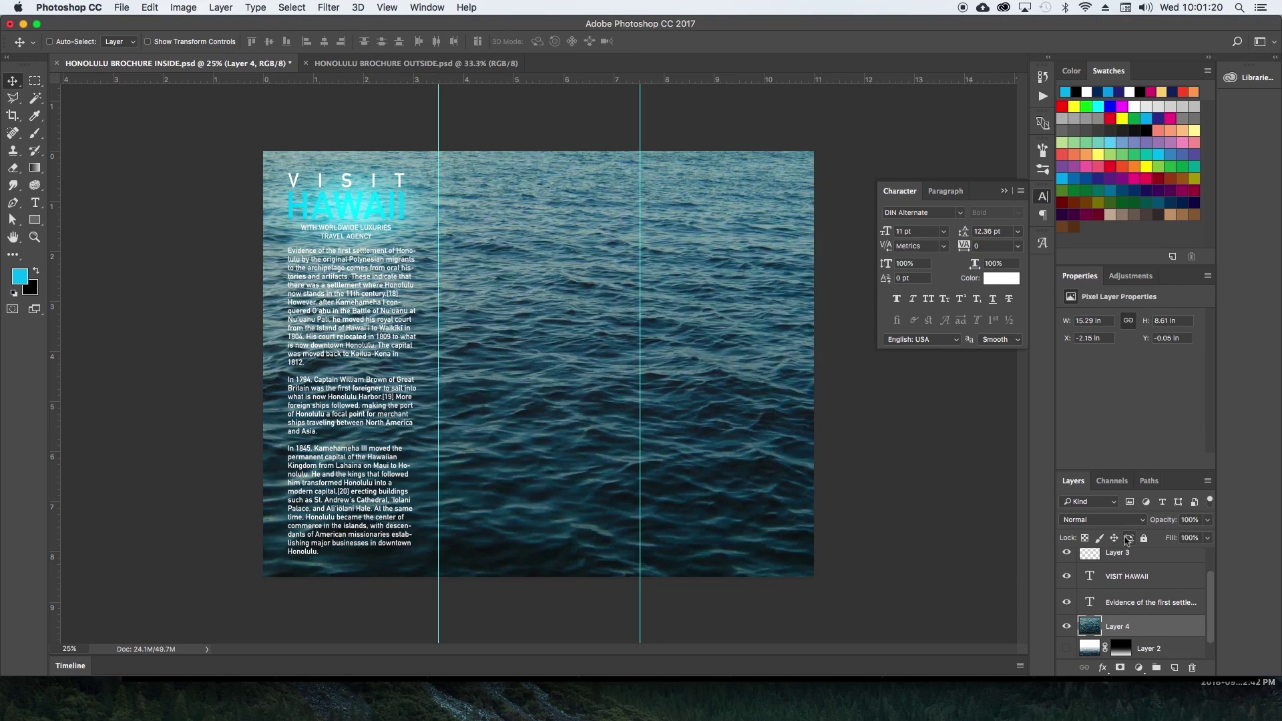
{"action": "left_click", "coordinate": [1112, 520]}
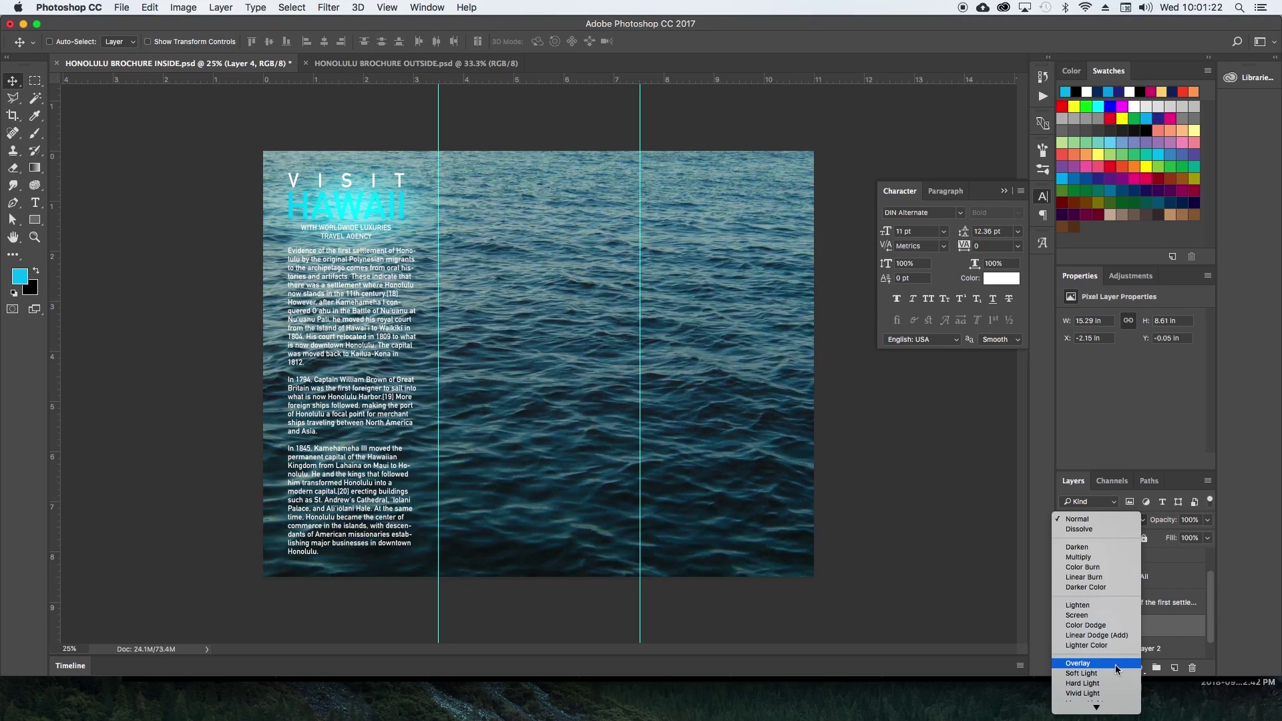
{"action": "left_click", "coordinate": [1118, 669]}
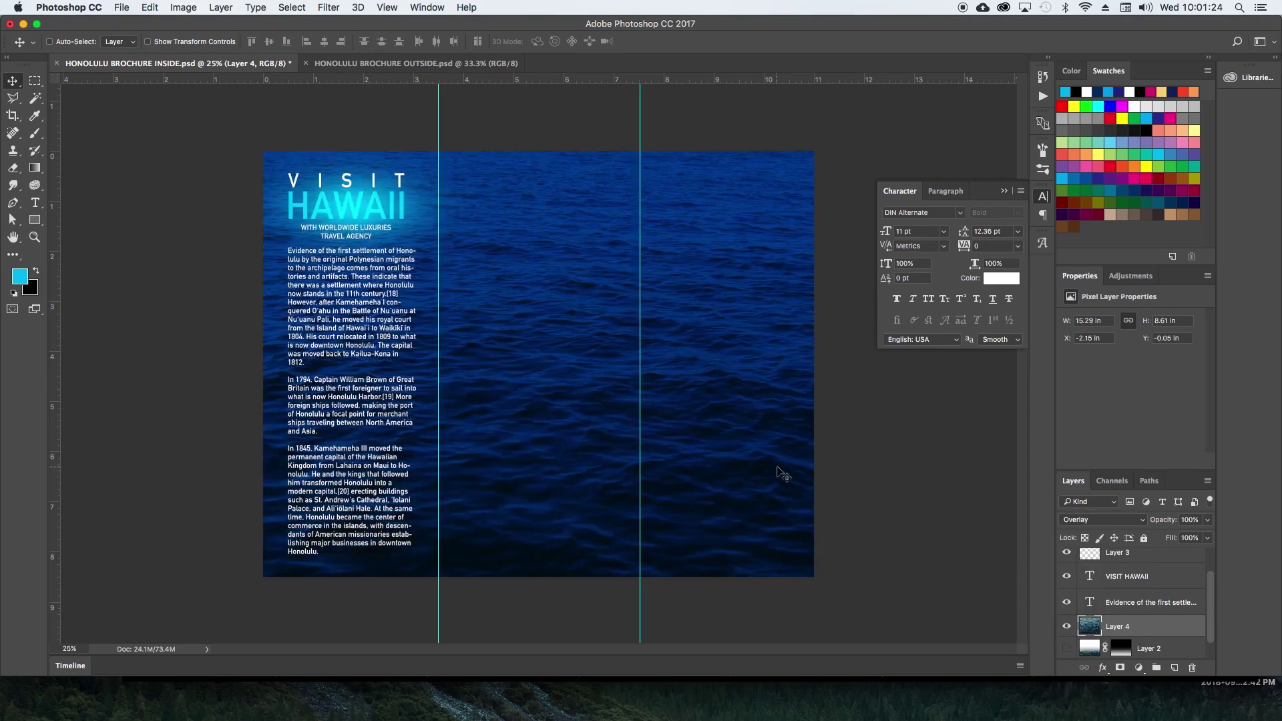
Try the Normal blend mode on the water layer for comparison and undo the change.
{"action": "left_click", "coordinate": [1095, 519]}
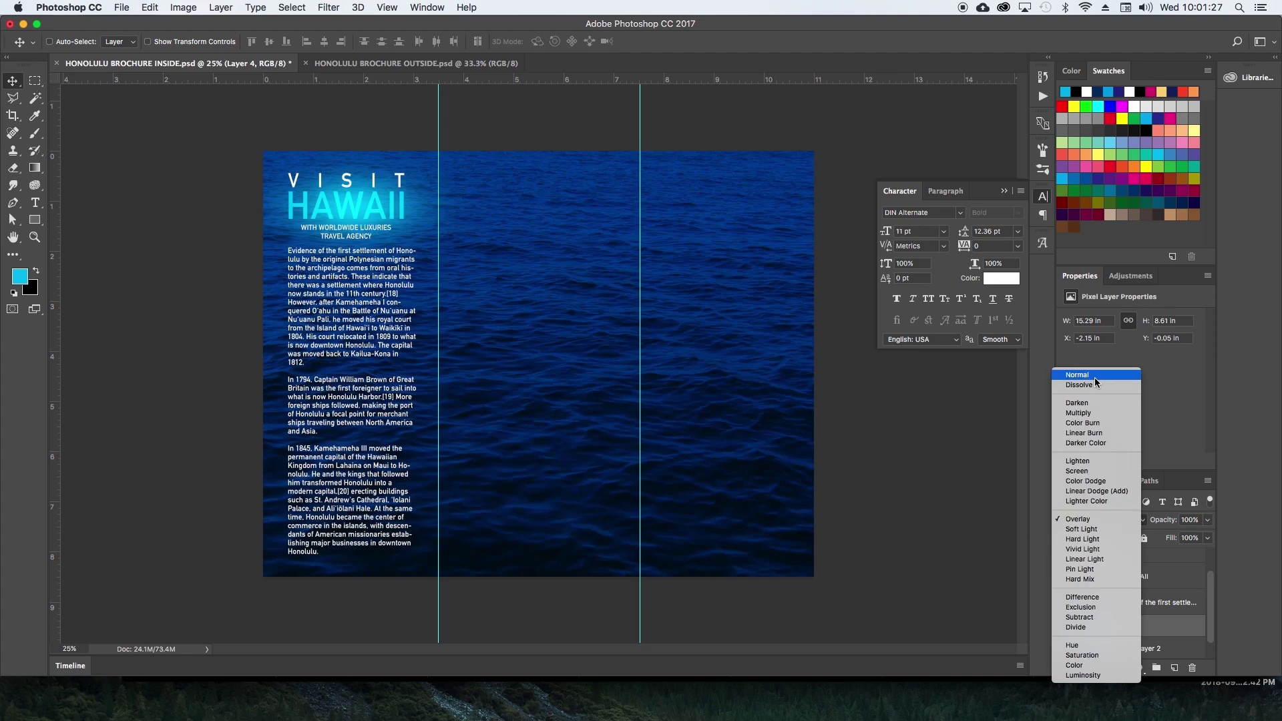
{"action": "left_click", "coordinate": [1096, 376]}
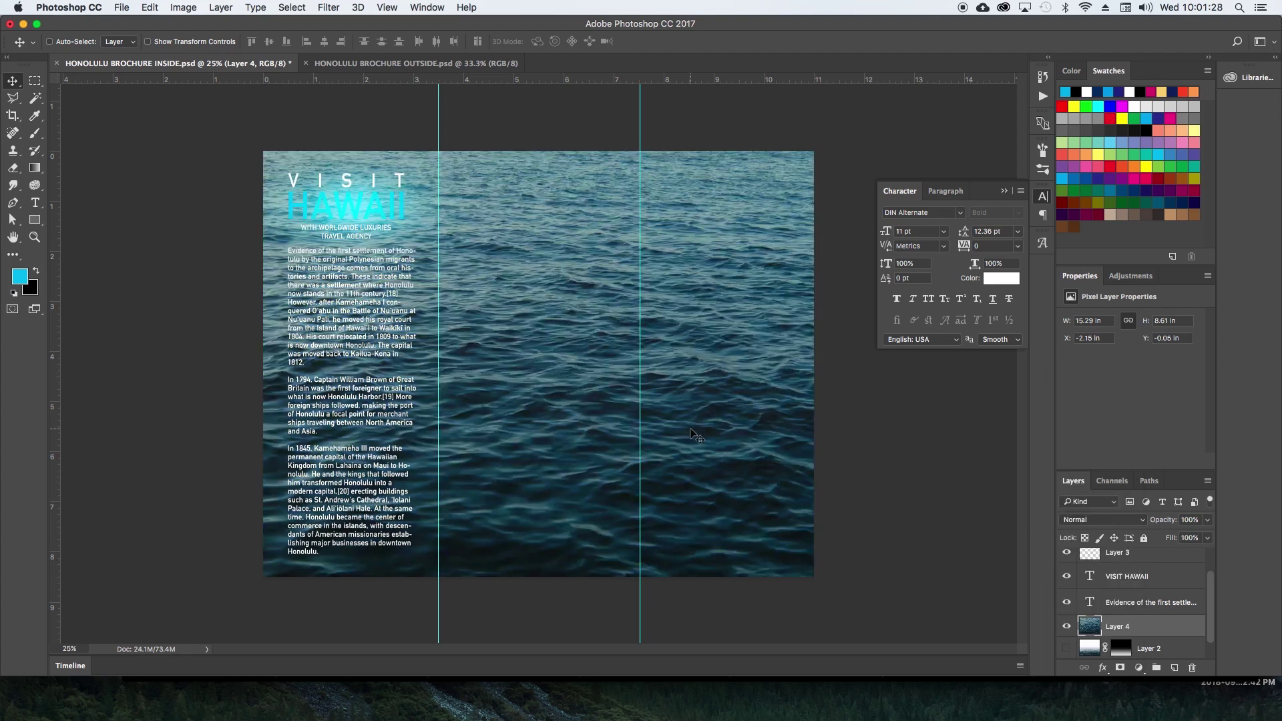
{"action": "key", "text": "super+z"}
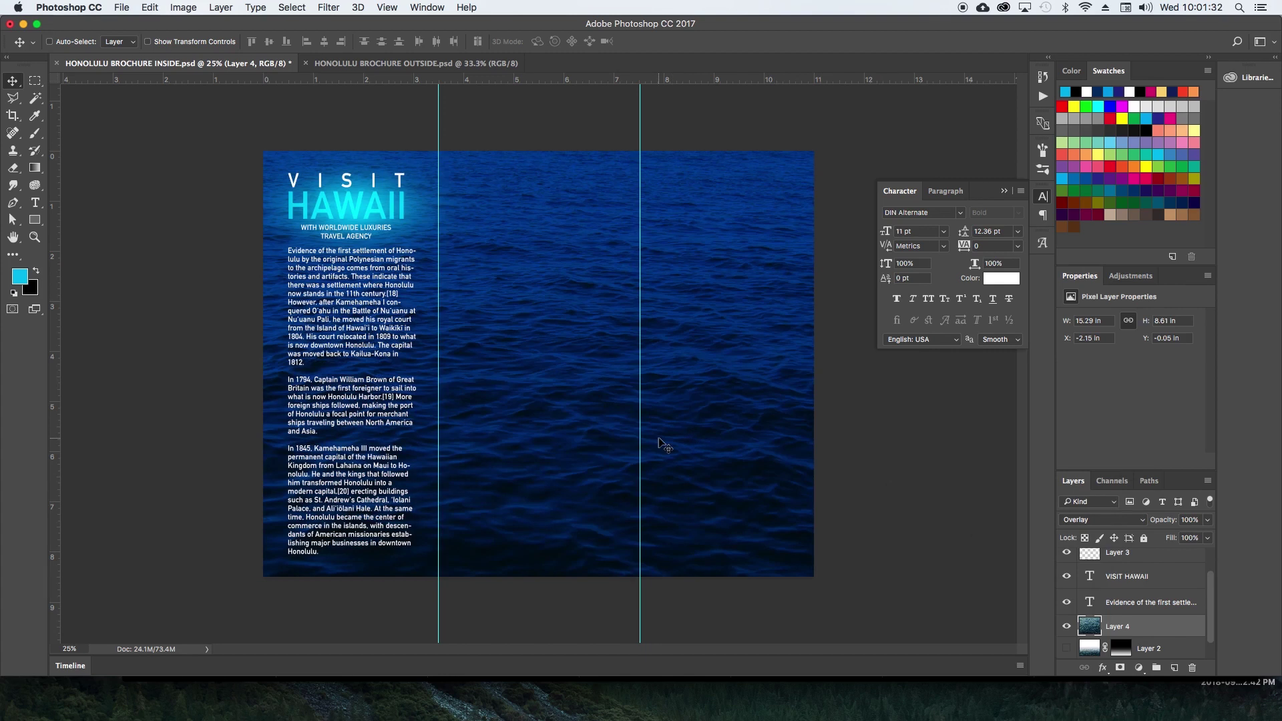
Replace the left panel's body text with the introductory Honolulu paragraphs copied from Notes, and left-align the pasted text.
{"action": "double_click", "coordinate": [386, 336]}
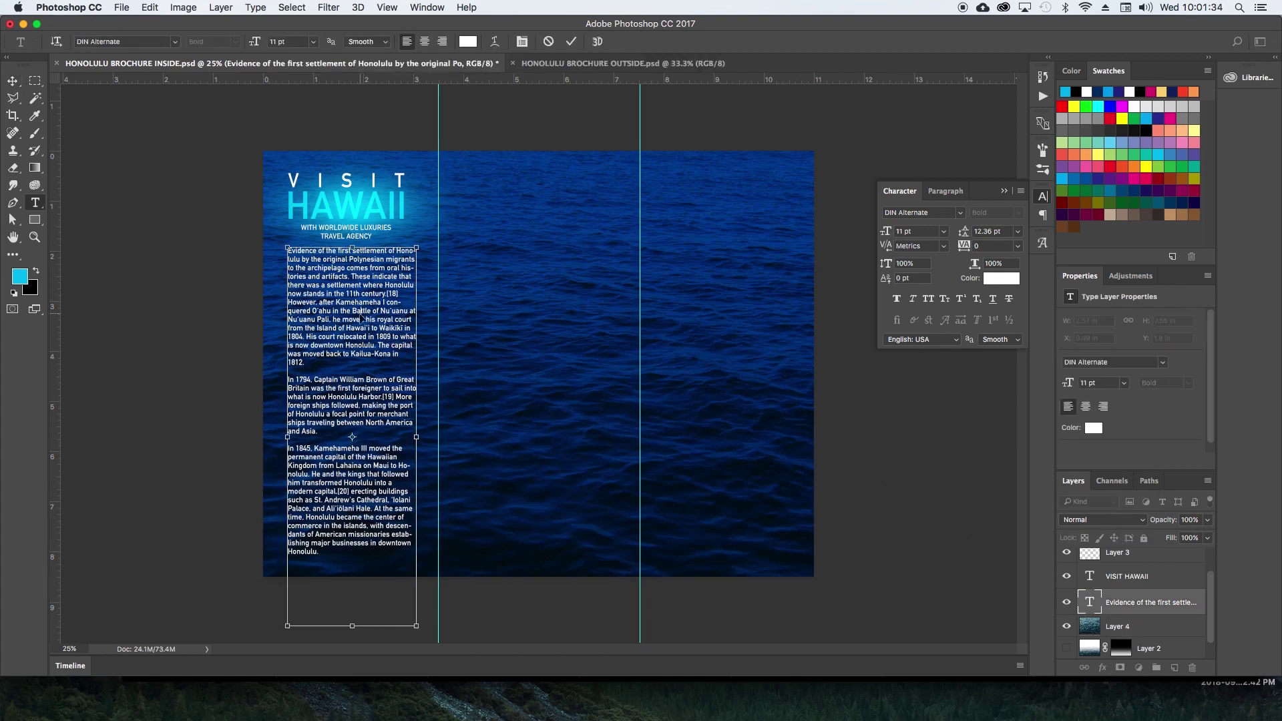
{"action": "key", "text": "super+a"}
{"action": "left_click", "coordinate": [444, 698]}
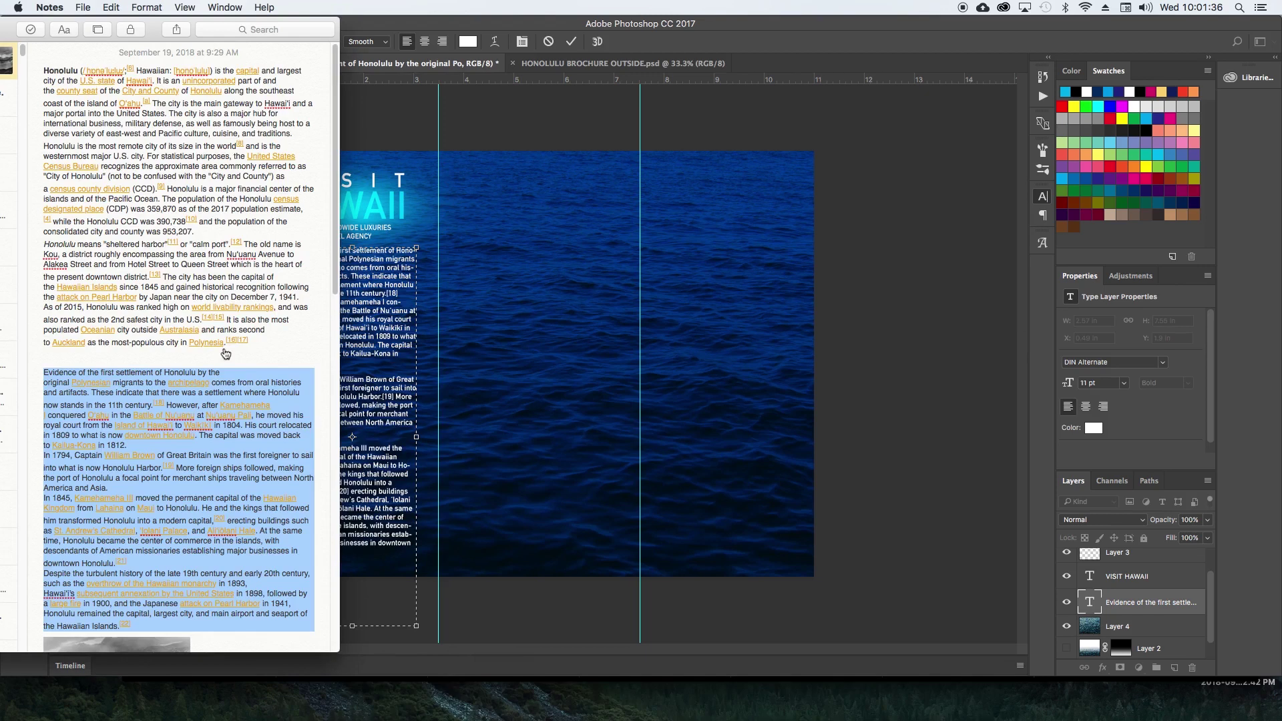
{"action": "left_click_drag", "start_coordinate": [226, 354], "coordinate": [43, 67]}
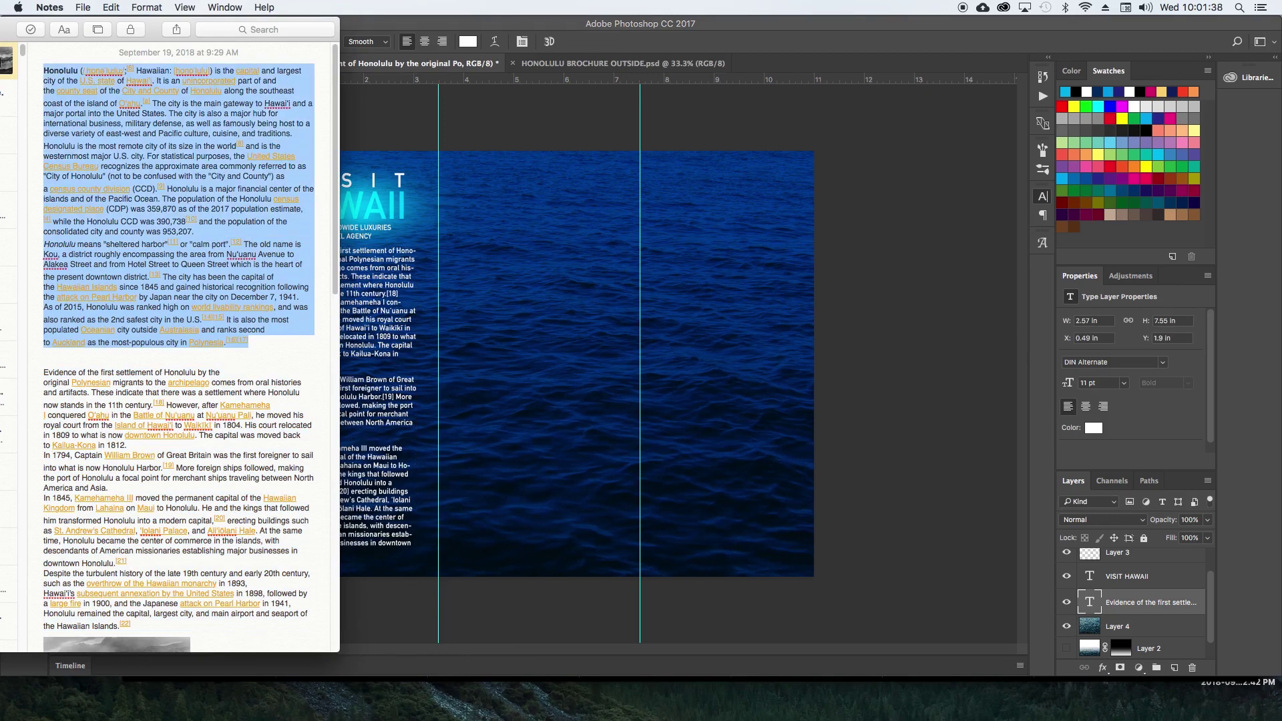
{"action": "left_click", "coordinate": [380, 285]}
{"action": "left_click", "coordinate": [378, 286]}
{"action": "key", "text": "super+a"}
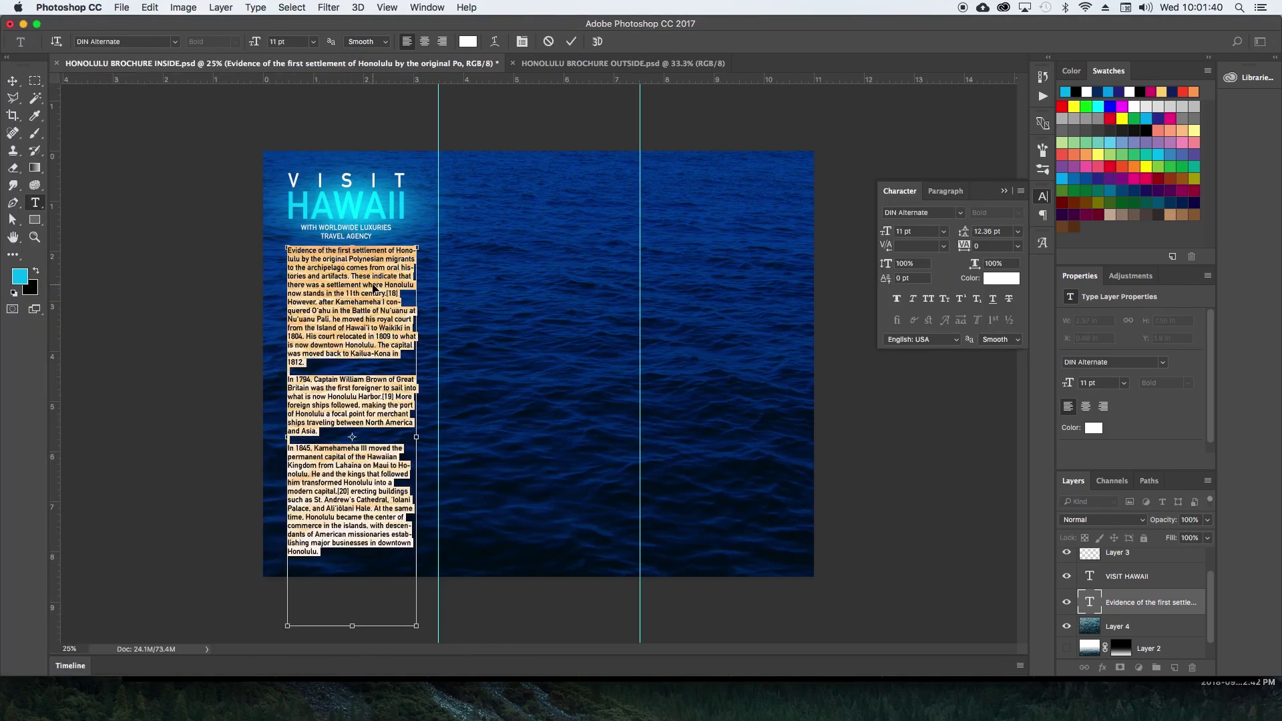
{"action": "key", "text": "super+v"}
{"action": "key", "text": "super+a"}
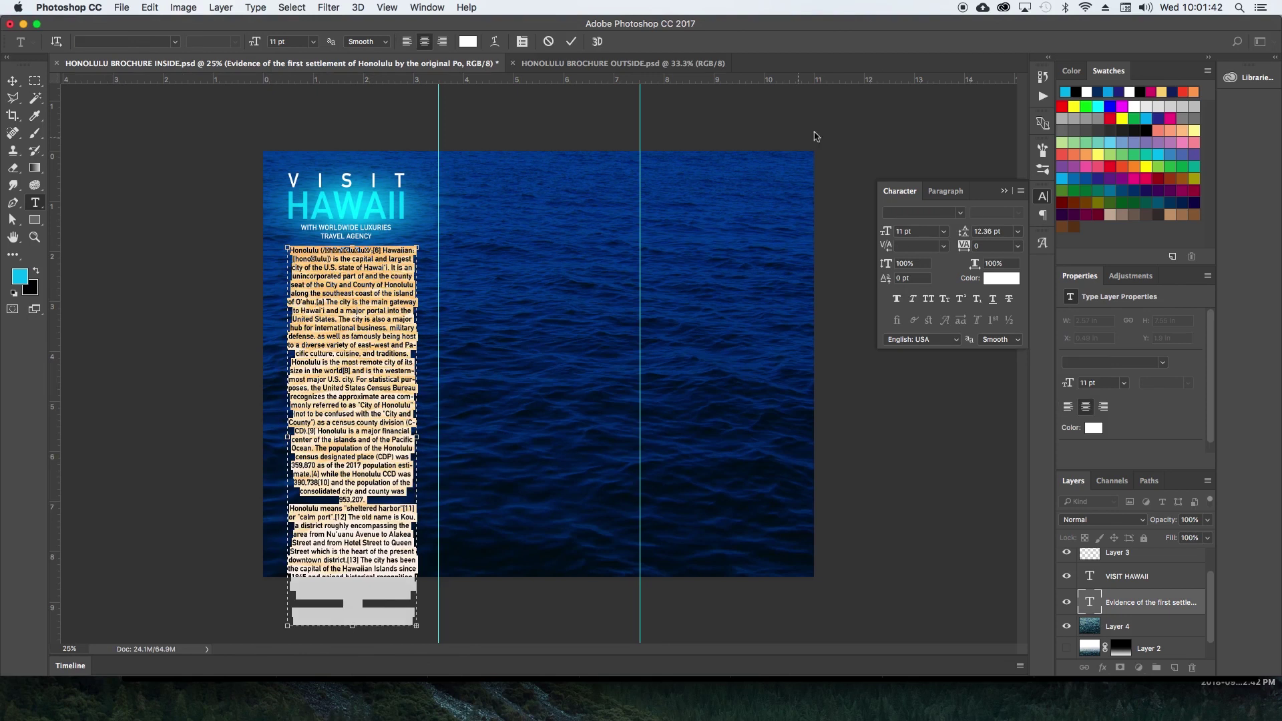
{"action": "left_click", "coordinate": [407, 42]}
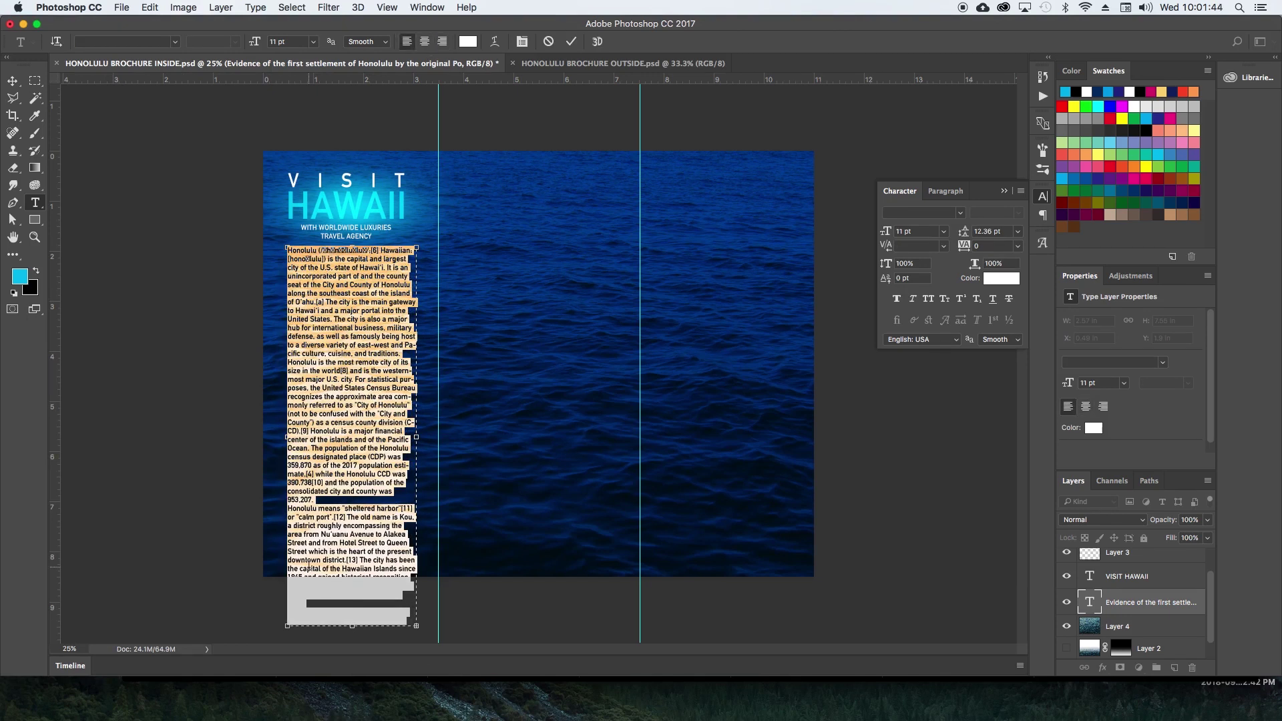
Remove all body text from "Honolulu means 'sheltered harbor'" to the end and commit the text edit.
{"action": "left_click", "coordinate": [292, 507]}
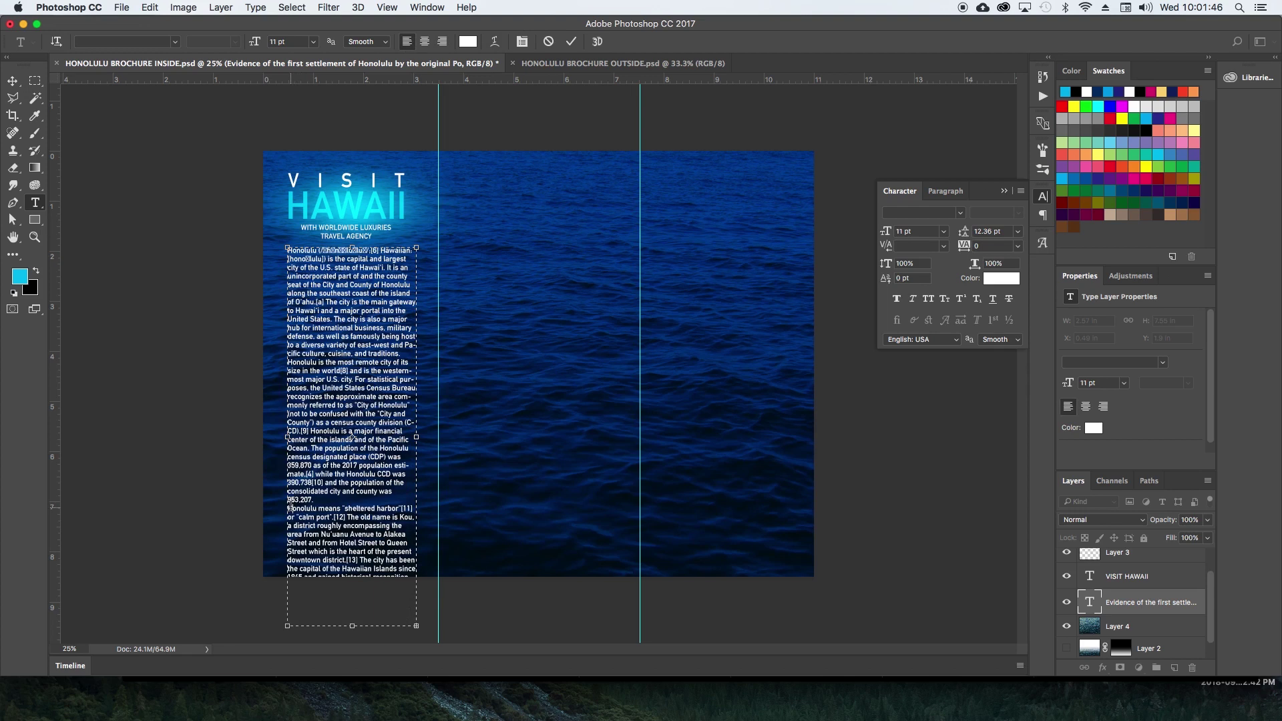
{"action": "left_click_drag", "start_coordinate": [289, 508], "coordinate": [491, 710]}
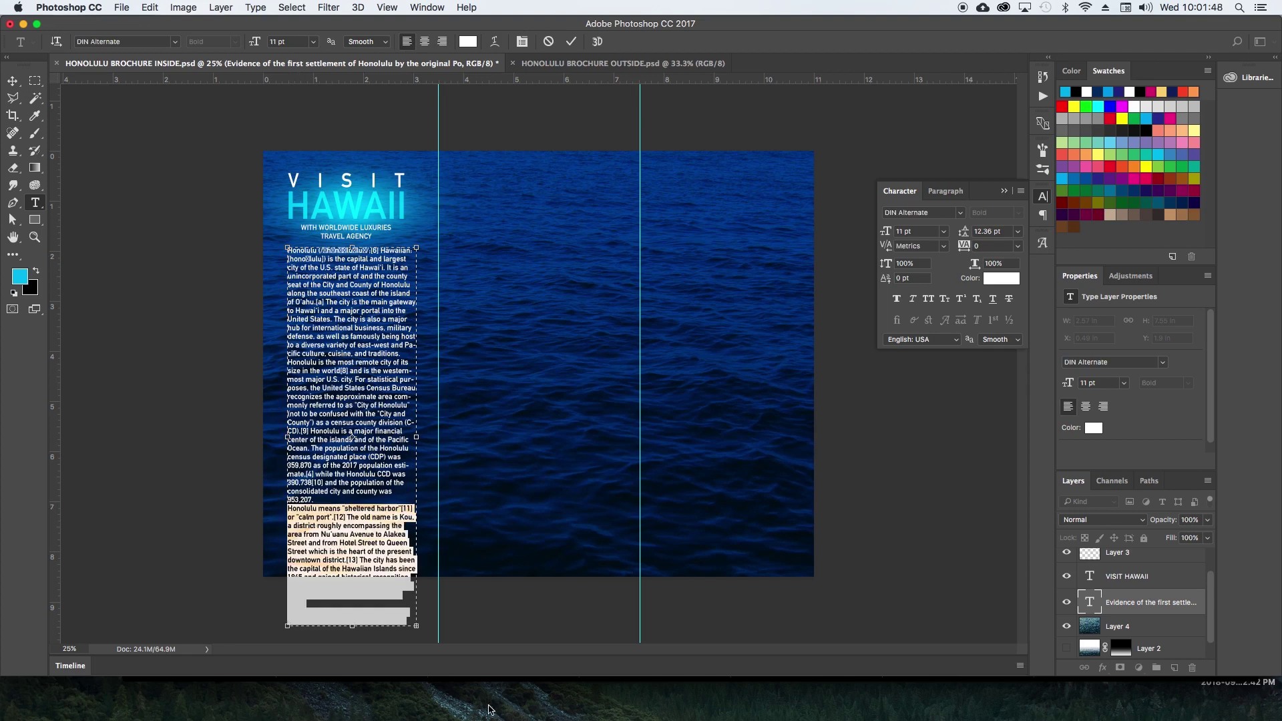
{"action": "key", "text": "BackSpace"}
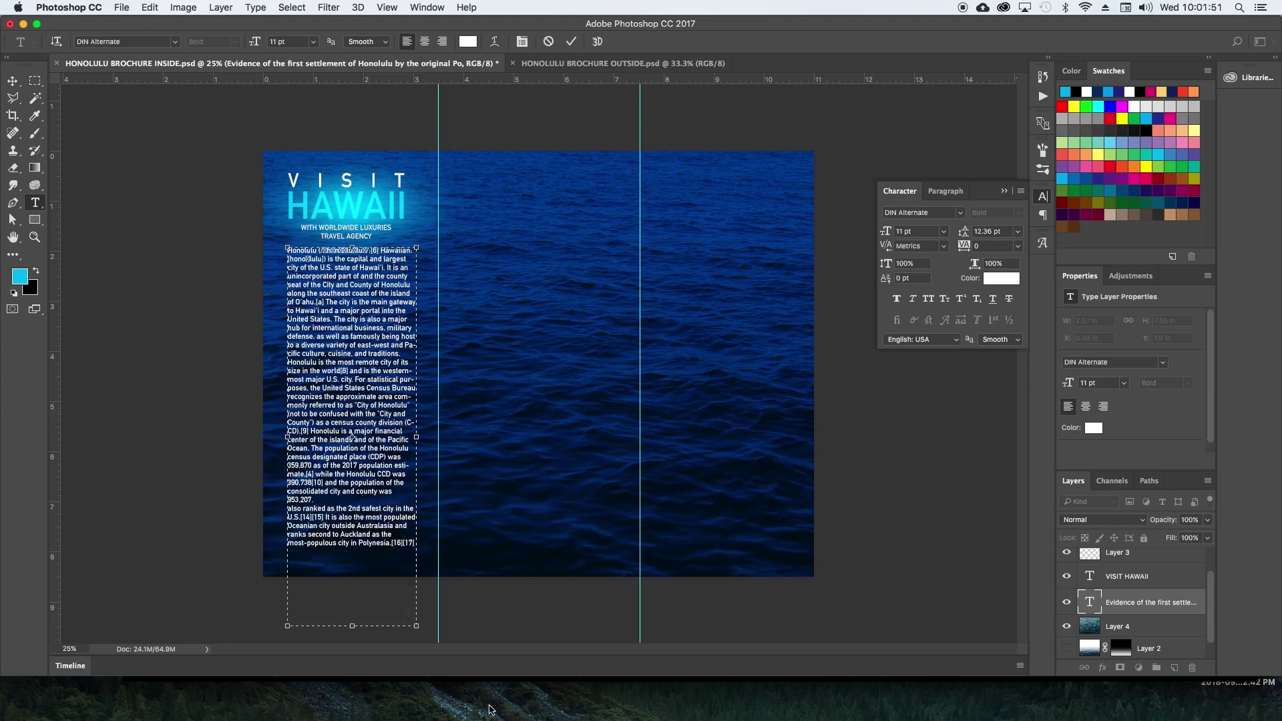
{"action": "key", "text": "super+shift+Down"}
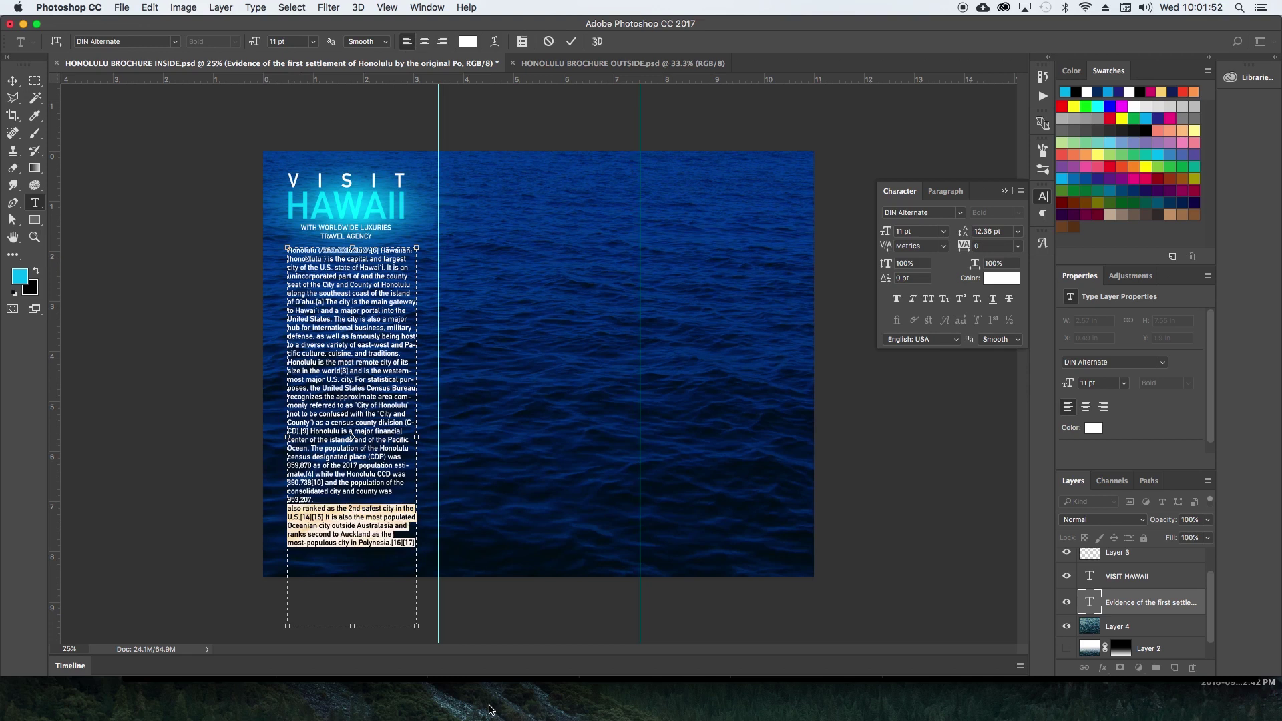
{"action": "key", "text": "BackSpace"}
{"action": "key", "text": "super+Return"}
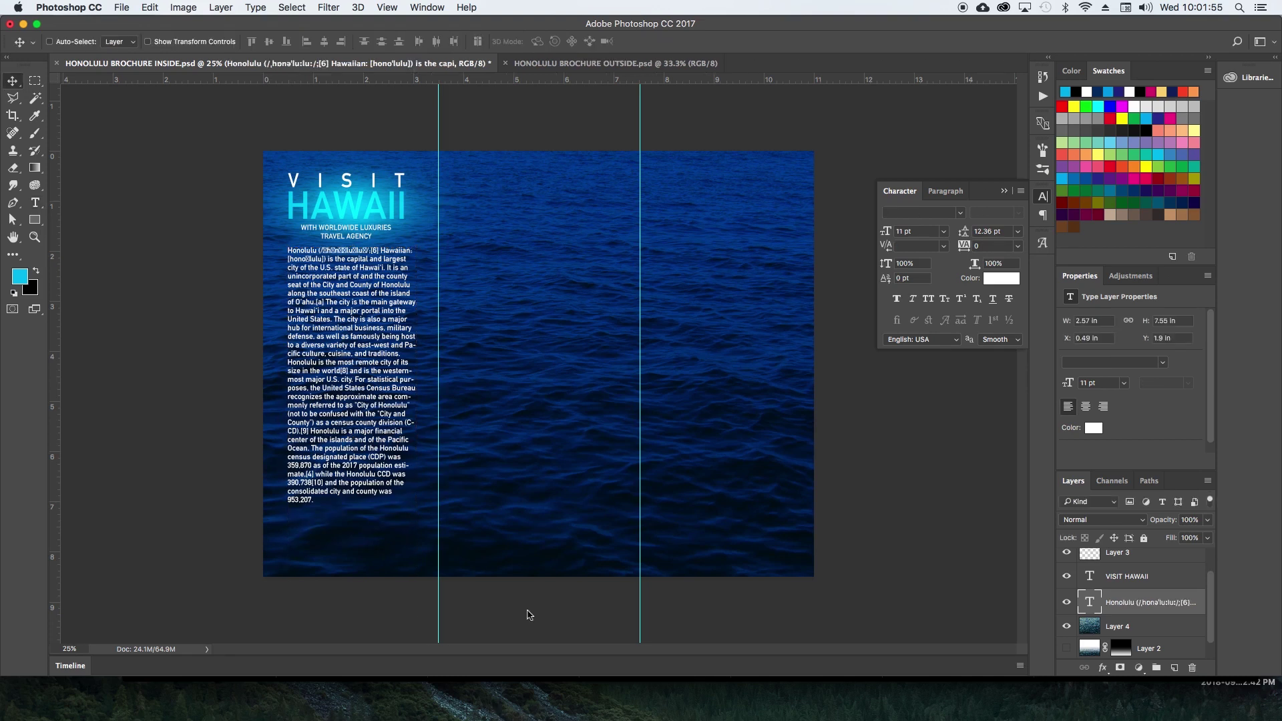
Delete the pronunciation characters and the [6] reference after "Honolulu" in the body text's opening line, and commit the edit.
{"action": "key", "text": "t"}
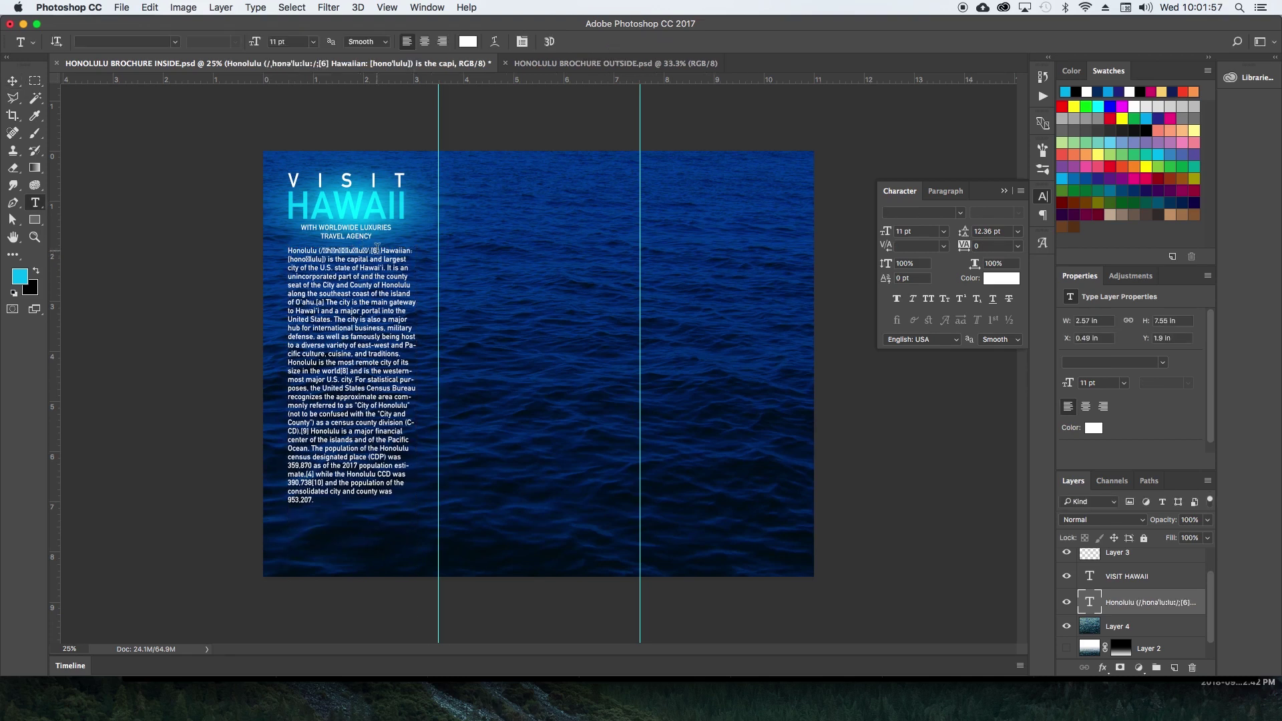
{"action": "left_click_drag", "start_coordinate": [377, 247], "coordinate": [319, 244]}
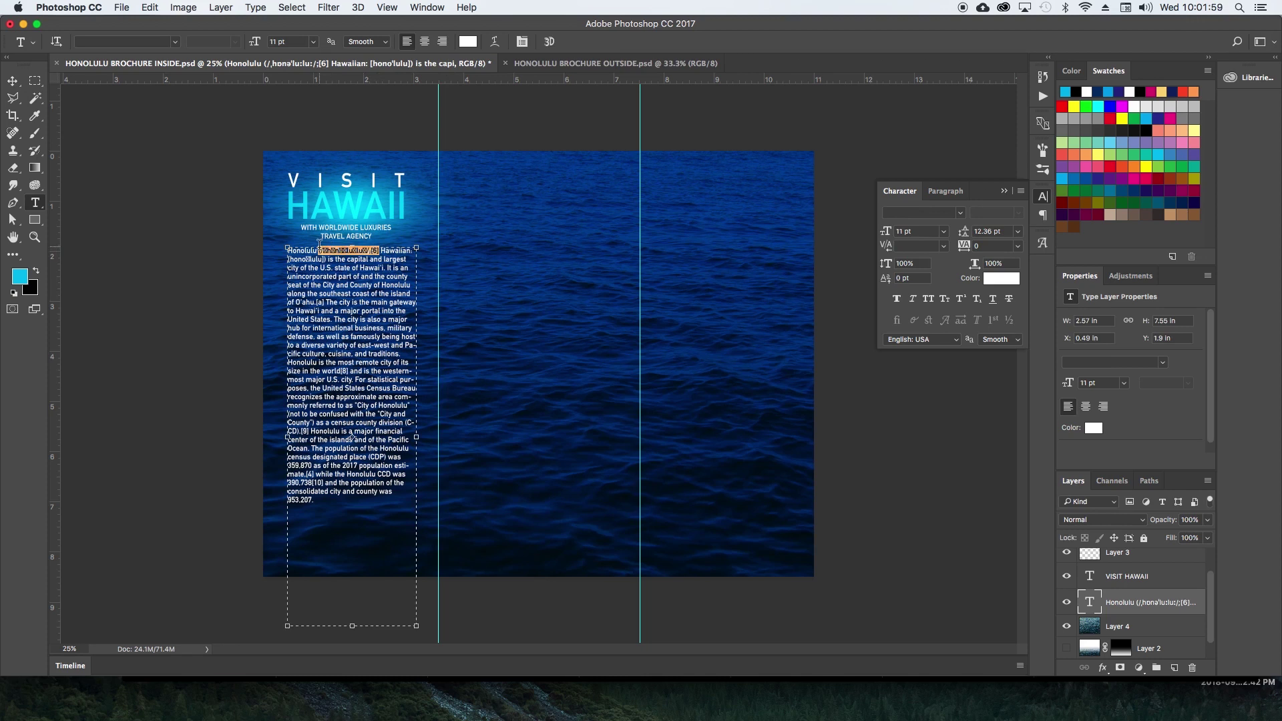
{"action": "key", "text": "BackSpace"}
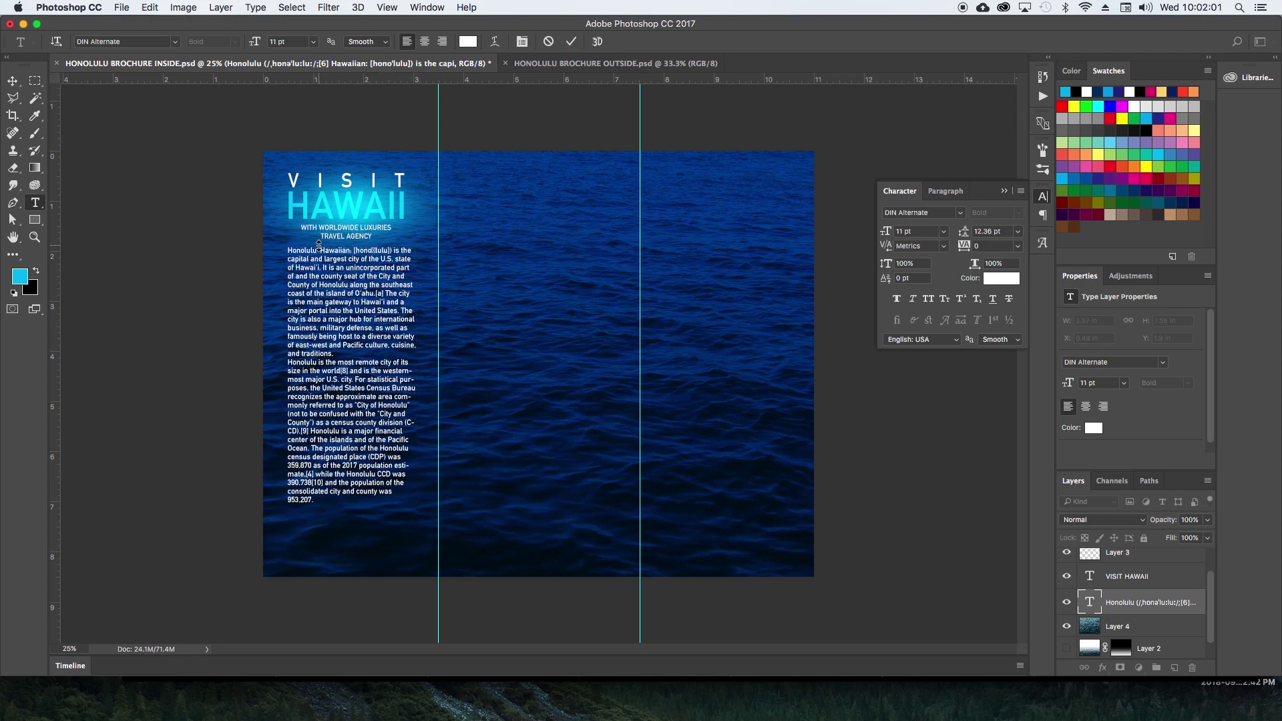
{"action": "key", "text": "super+Return"}
Duplicate the body text block into the middle panel, and insert a blank line between the two paragraphs of the left panel's original.
{"action": "key", "text": "super+j"}
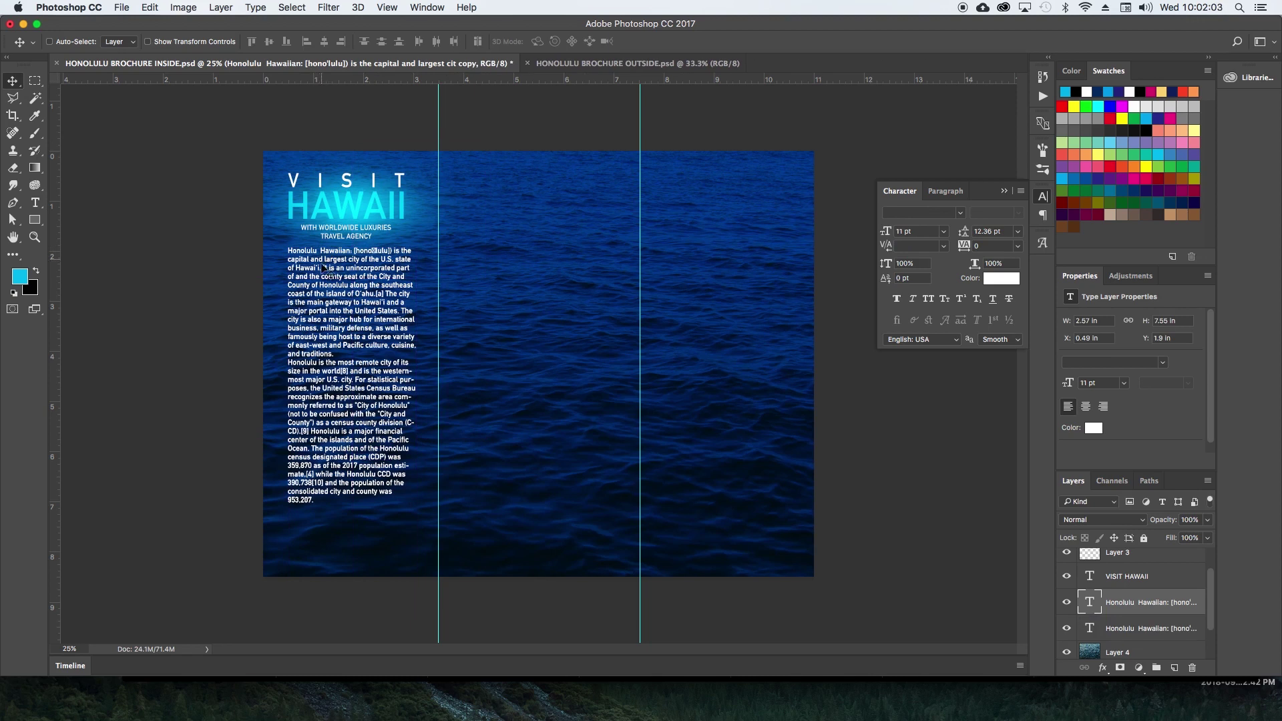
{"action": "left_click_drag", "start_coordinate": [329, 361], "coordinate": [516, 354]}
{"action": "double_click", "coordinate": [332, 354]}
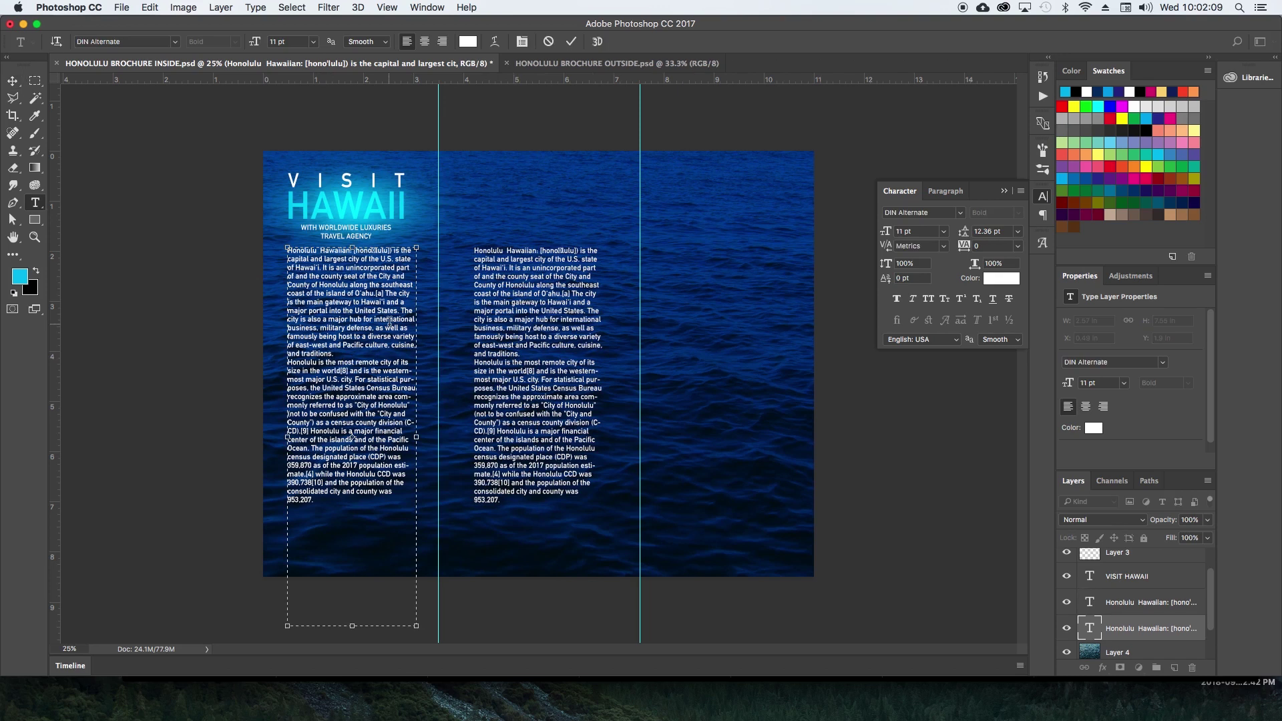
{"action": "key", "text": "Return"}
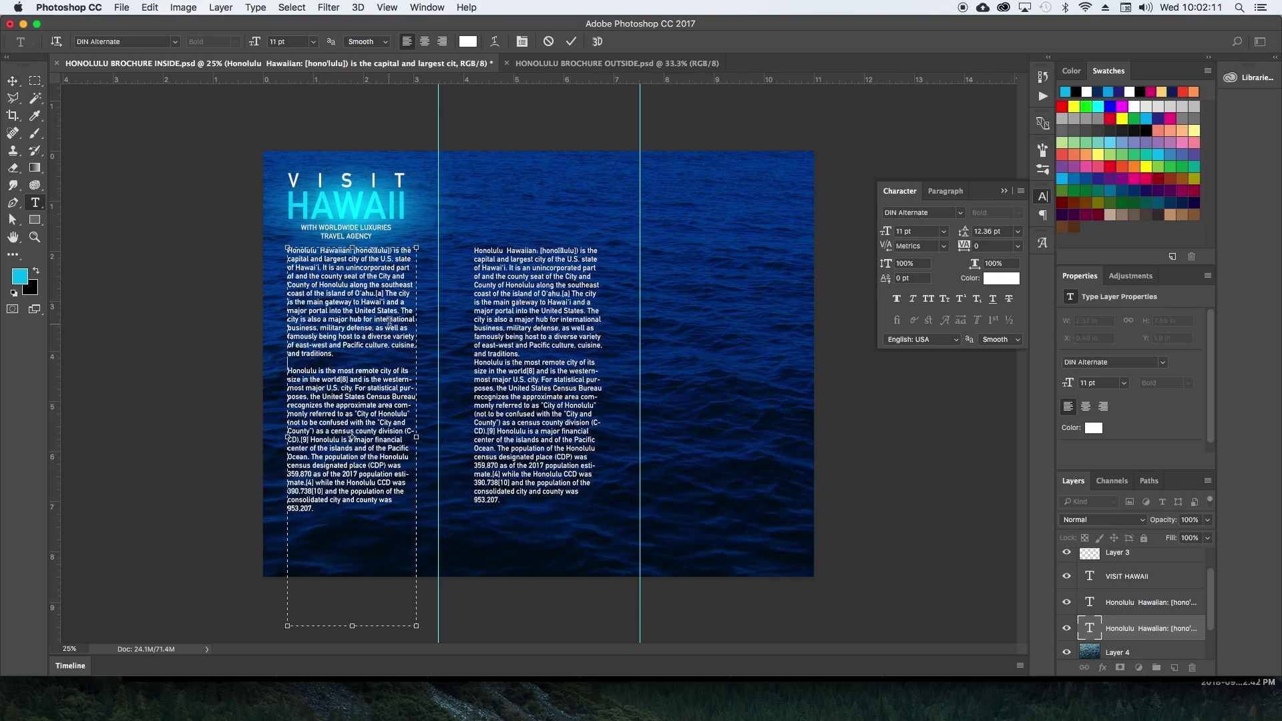
{"action": "key", "text": "super+Return"}
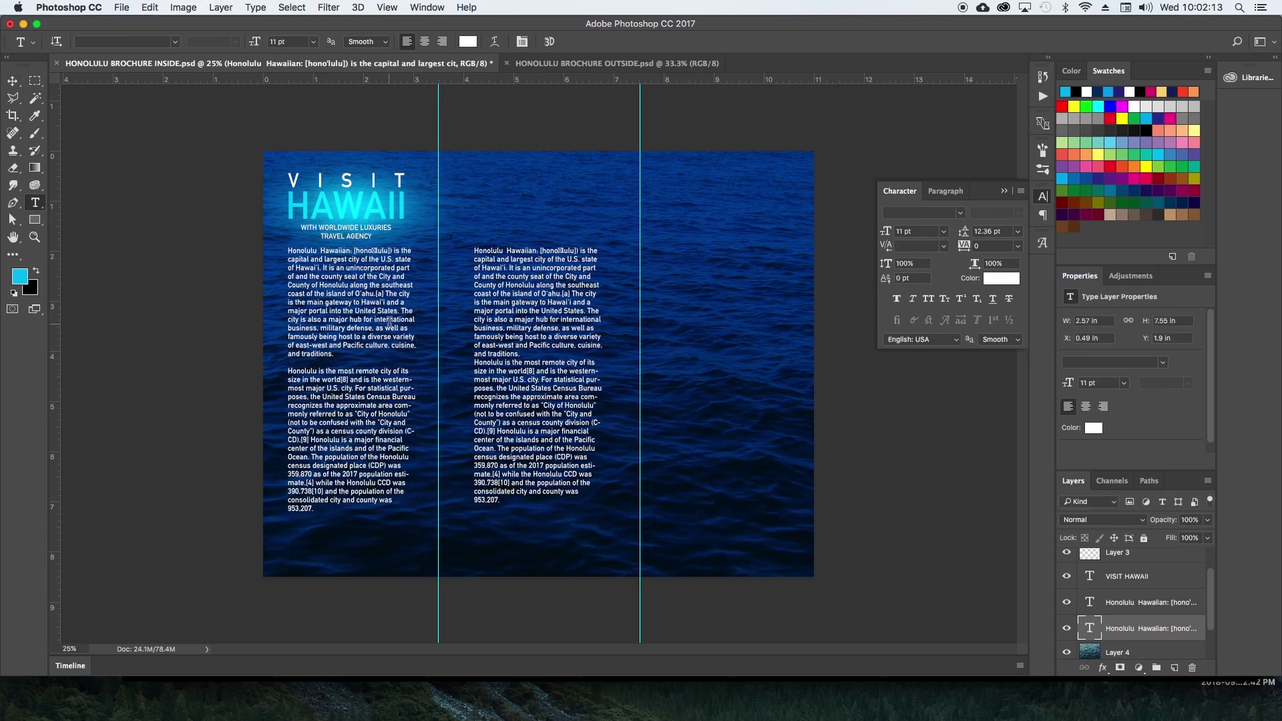
{"action": "left_click", "coordinate": [527, 352]}
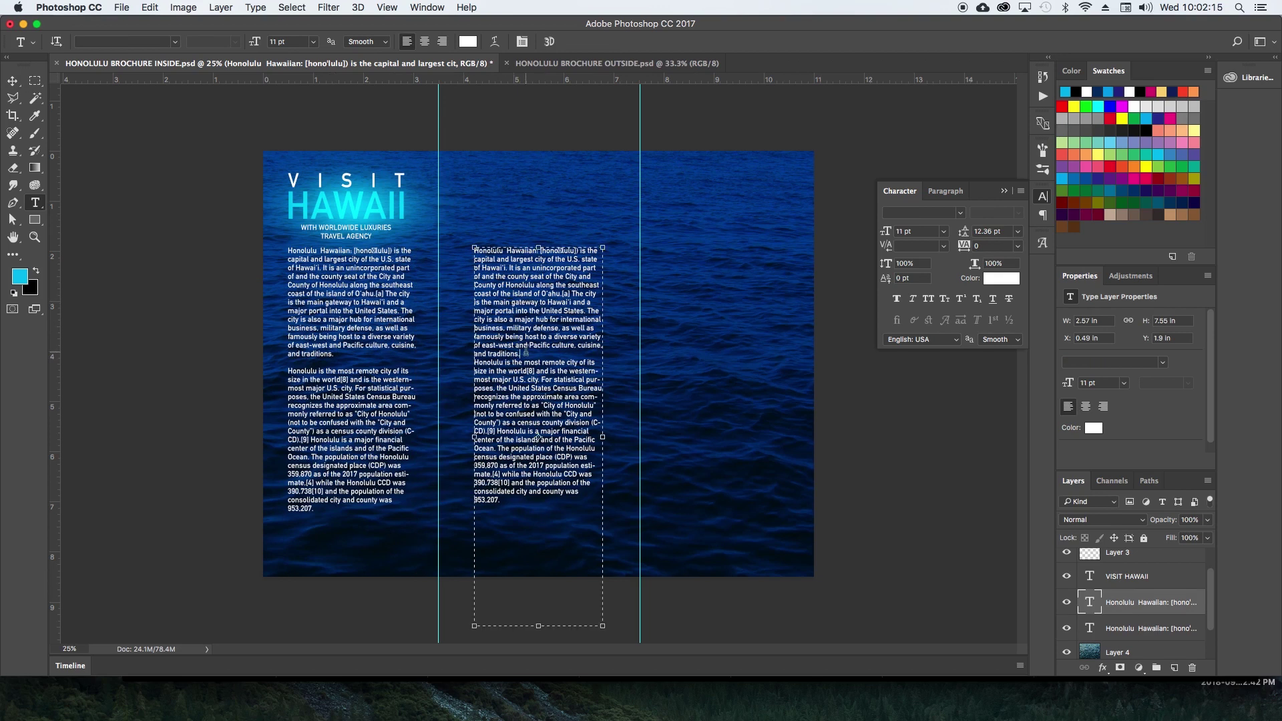
{"action": "left_click", "coordinate": [541, 344]}
{"action": "key", "text": "super+a"}
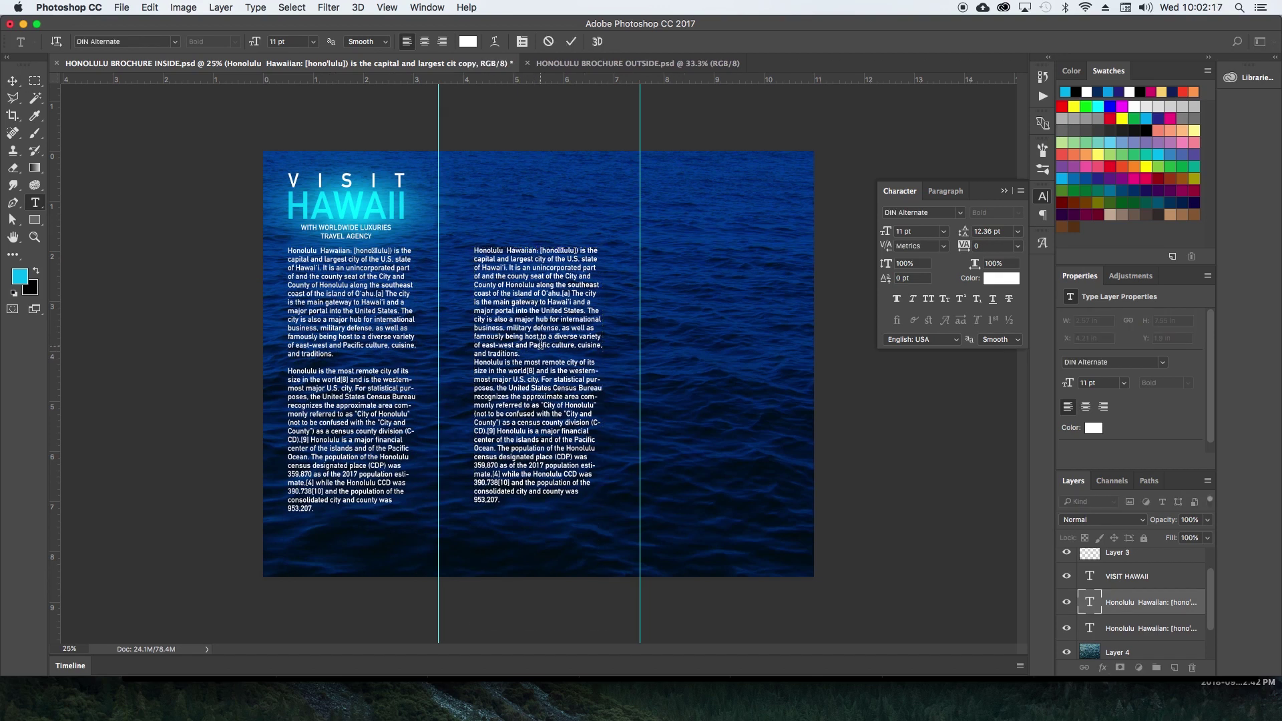
{"action": "key", "text": "super+Return"}
{"action": "left_click", "coordinate": [541, 345]}
{"action": "key", "text": "super+a"}
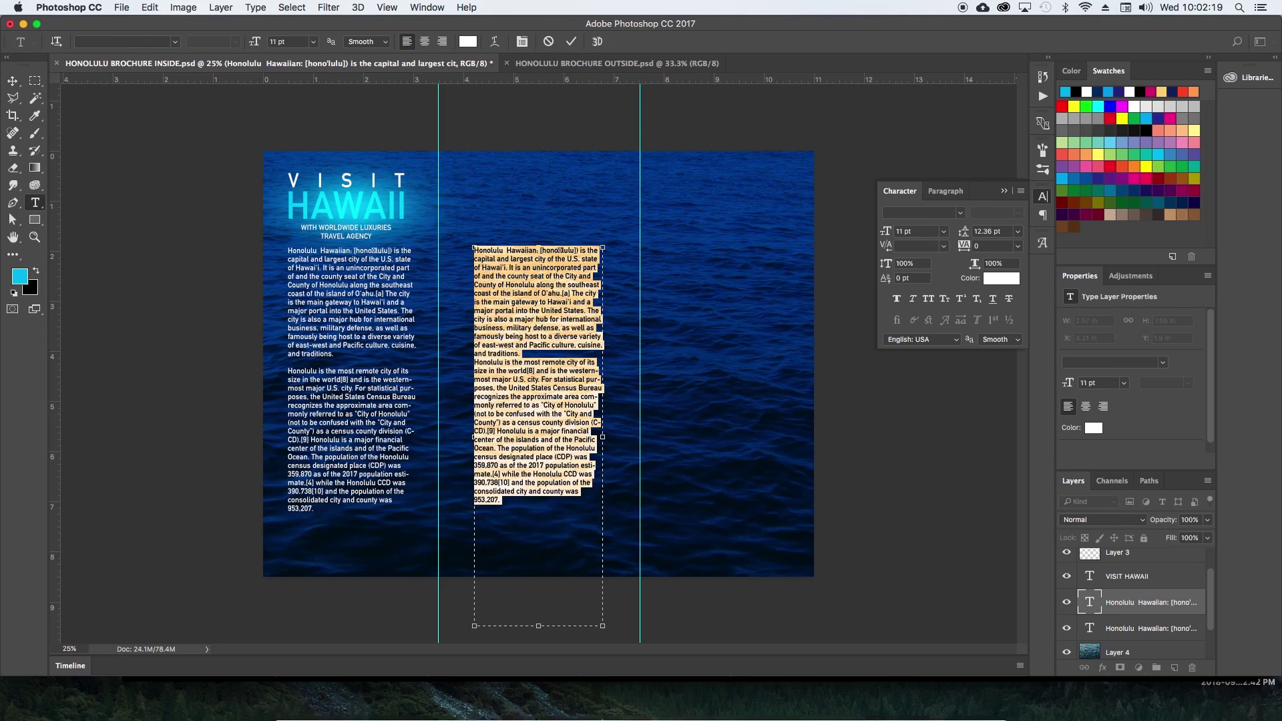
Switch to Chrome, show all web results for the "hawaii surfing" search, and copy the description paragraph about Hawaii.
{"action": "left_click", "coordinate": [670, 697]}
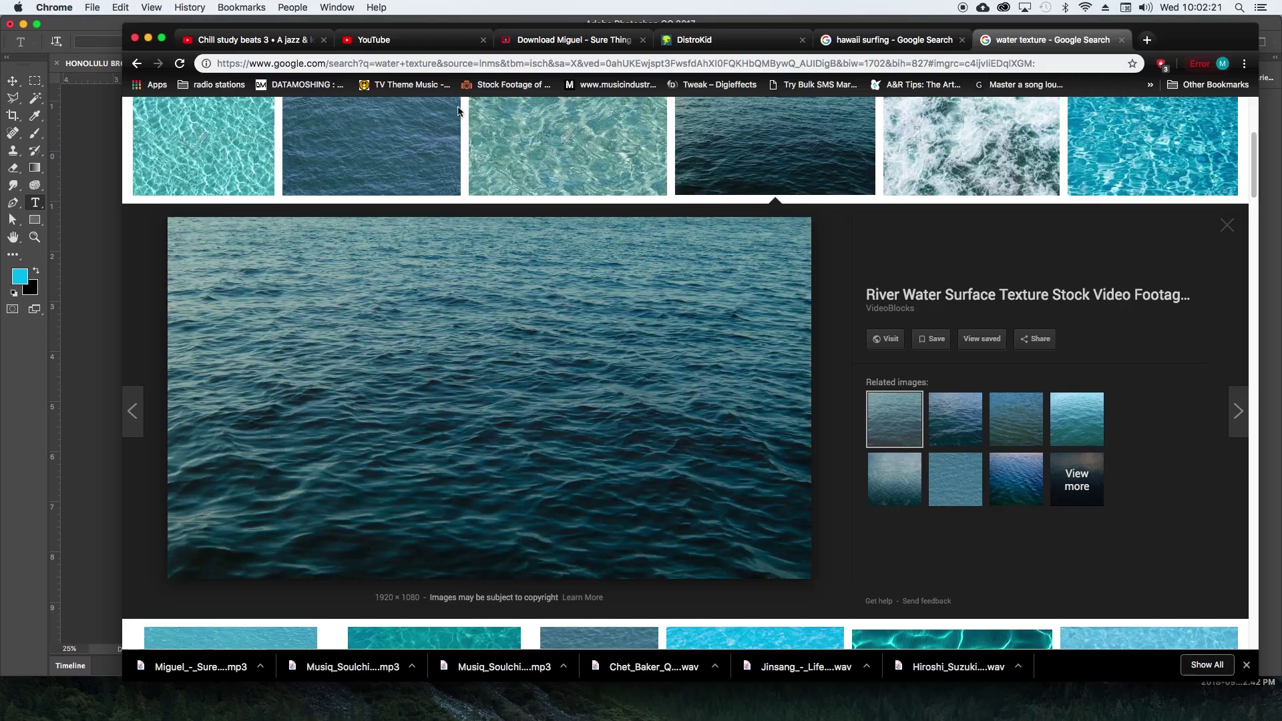
{"action": "key", "text": "ctrl+shift+Tab"}
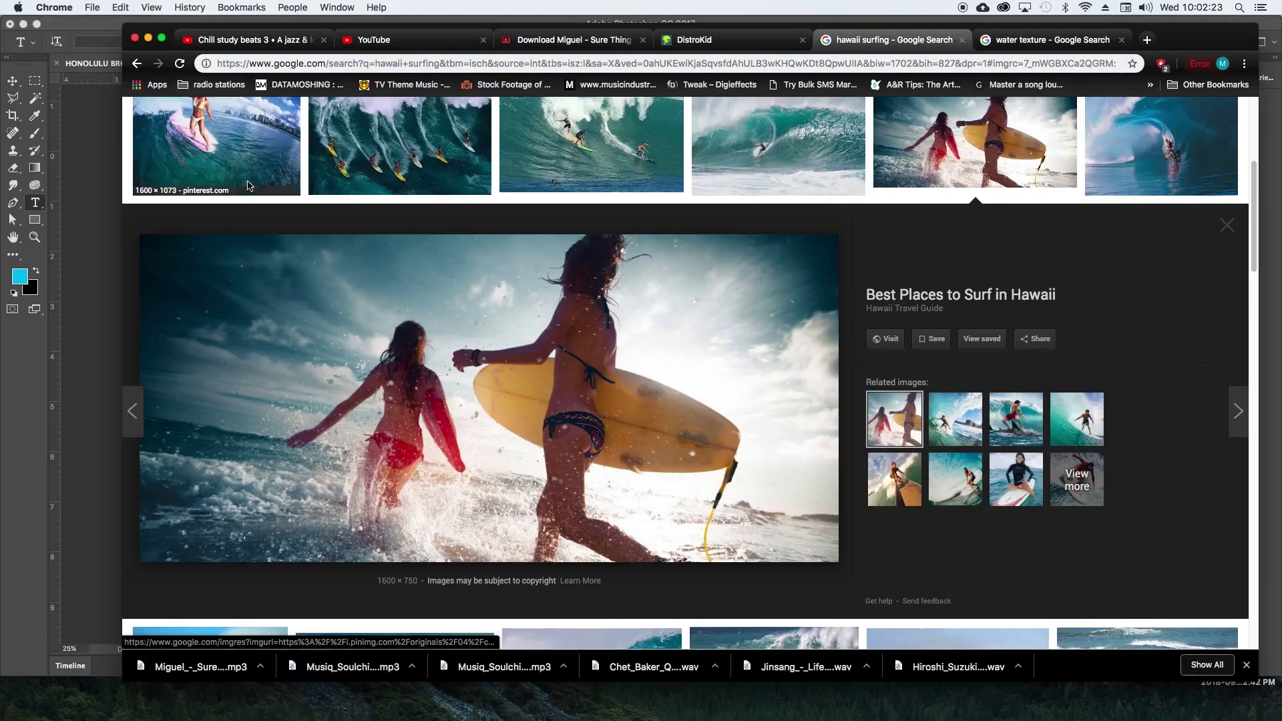
{"action": "scroll", "coordinate": [247, 185], "scroll_direction": "up", "scroll_amount": 5}
{"action": "left_click", "coordinate": [239, 163]}
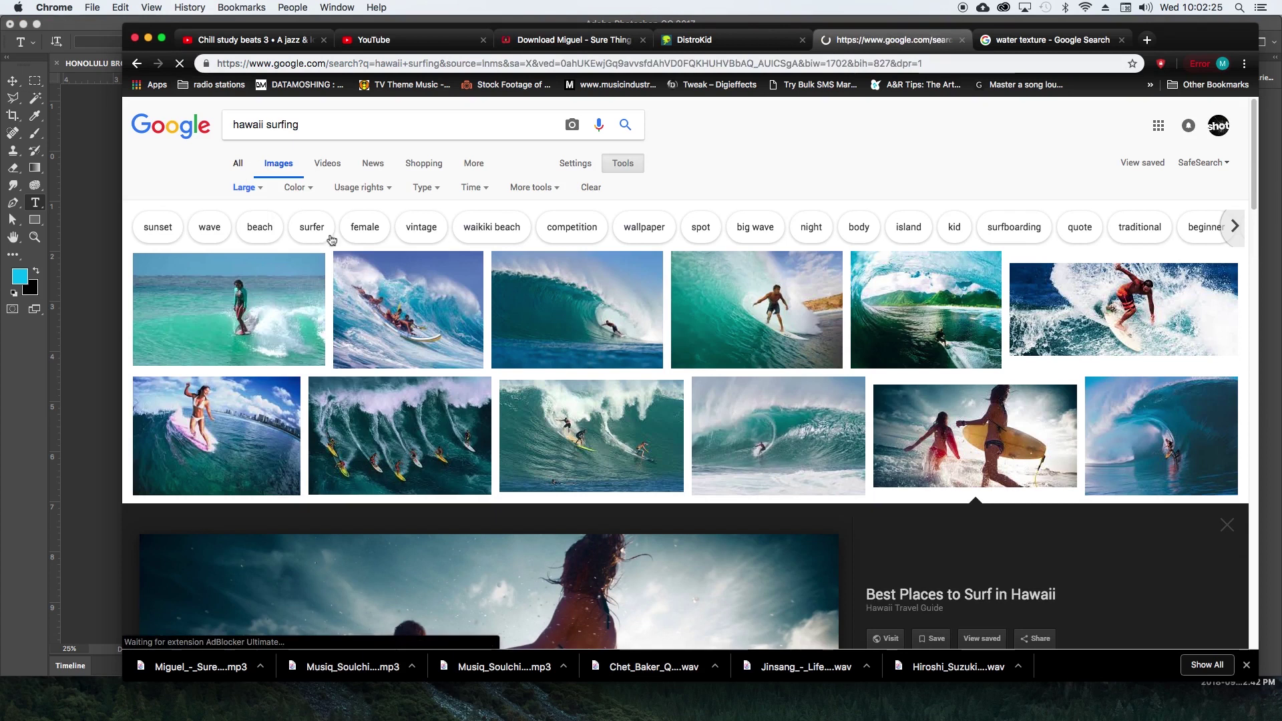
{"action": "scroll", "coordinate": [387, 334], "scroll_direction": "down", "scroll_amount": 5}
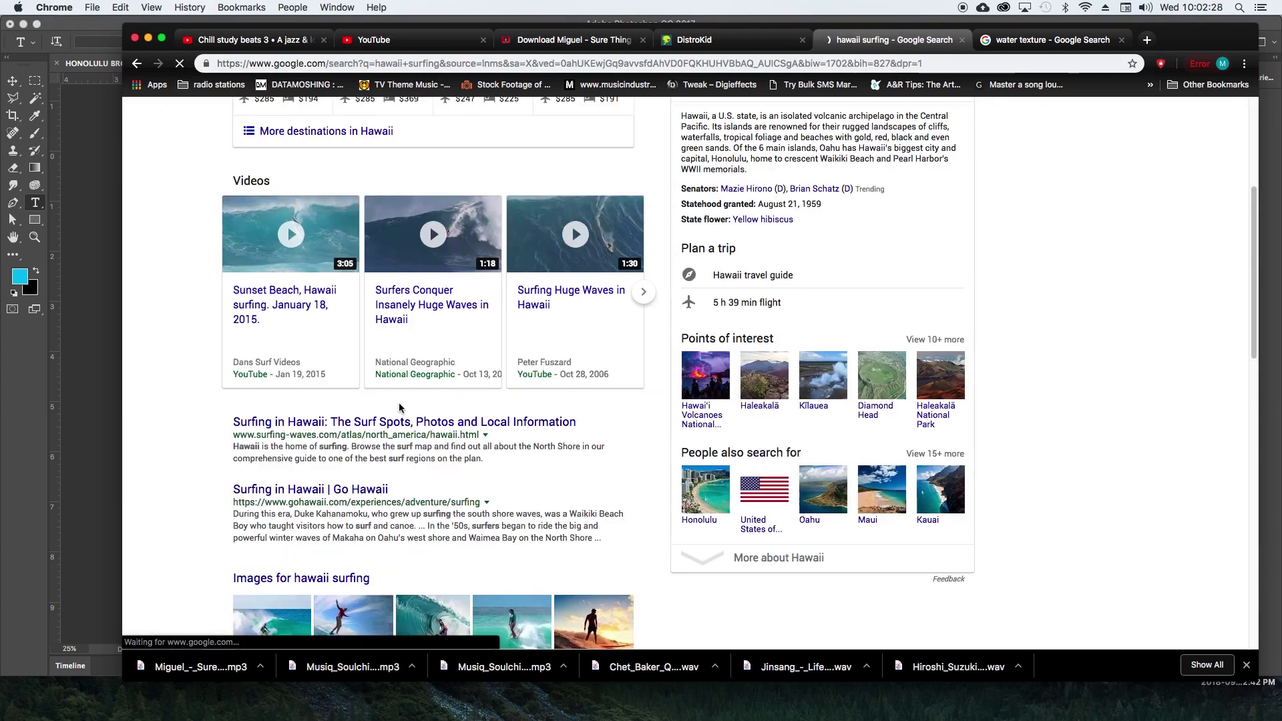
{"action": "scroll", "coordinate": [387, 423], "scroll_direction": "up", "scroll_amount": 5}
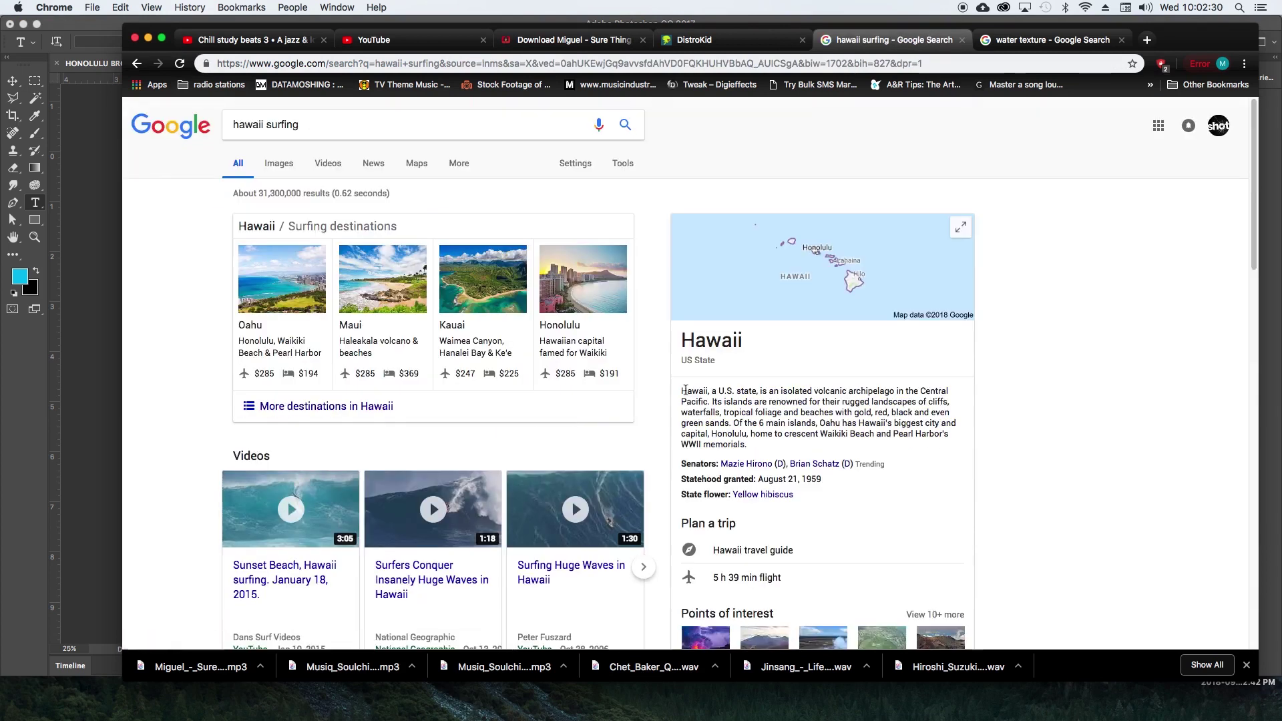
{"action": "left_click_drag", "start_coordinate": [681, 391], "coordinate": [748, 446]}
{"action": "key", "text": "super+c"}
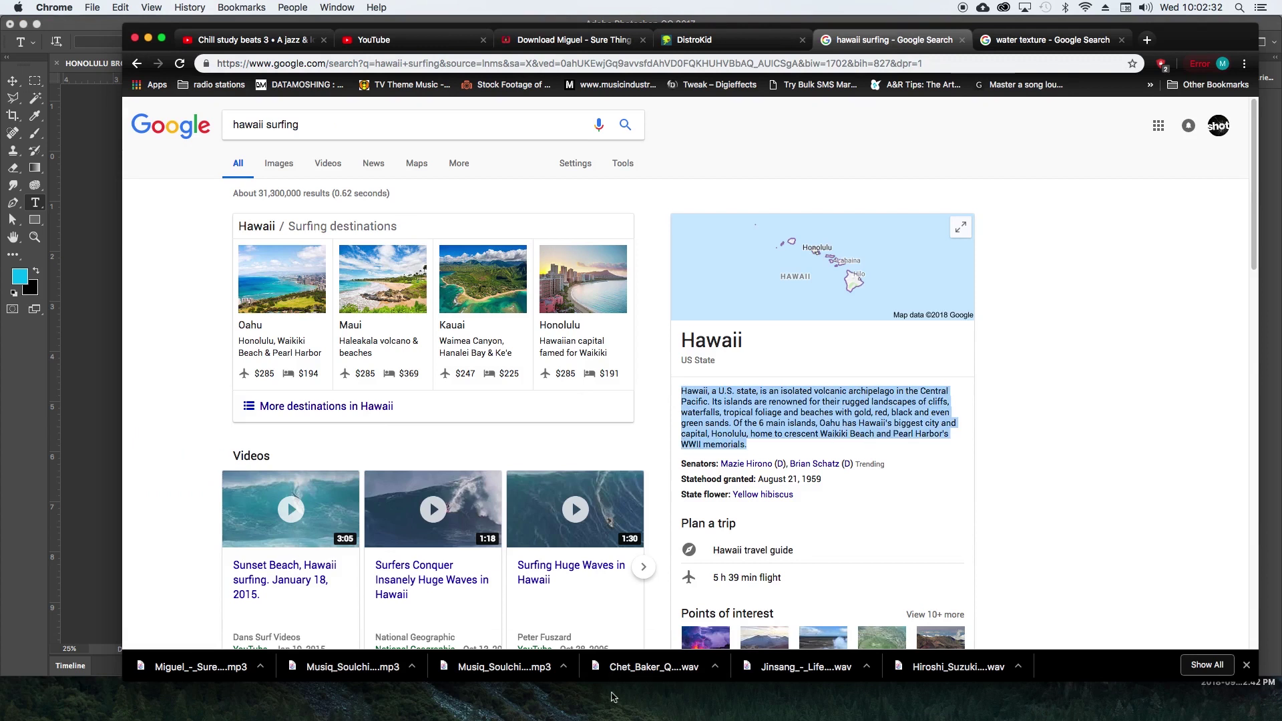
Back in Photoshop, replace all of the middle panel's body text with the copied Hawaii description.
{"action": "mouse_move", "coordinate": [730, 696]}
{"action": "left_click", "coordinate": [895, 697]}
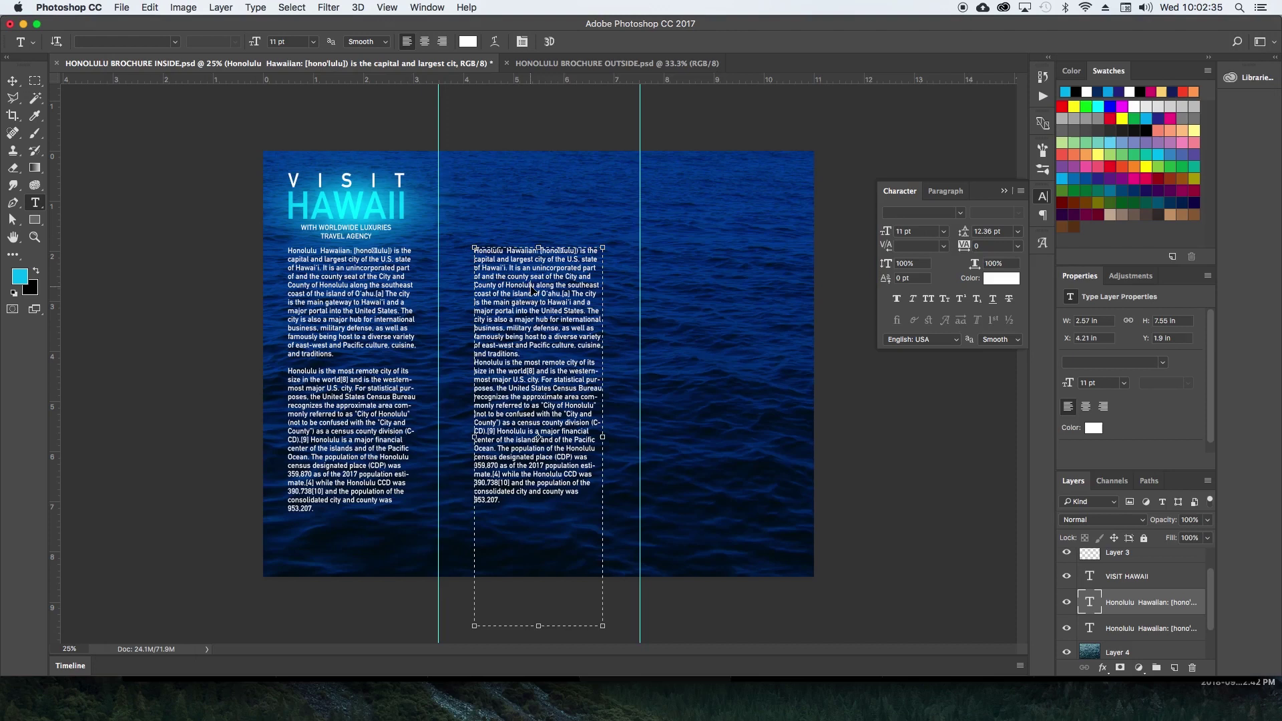
{"action": "left_click", "coordinate": [532, 289]}
{"action": "key", "text": "super+a"}
{"action": "key", "text": "super+v"}
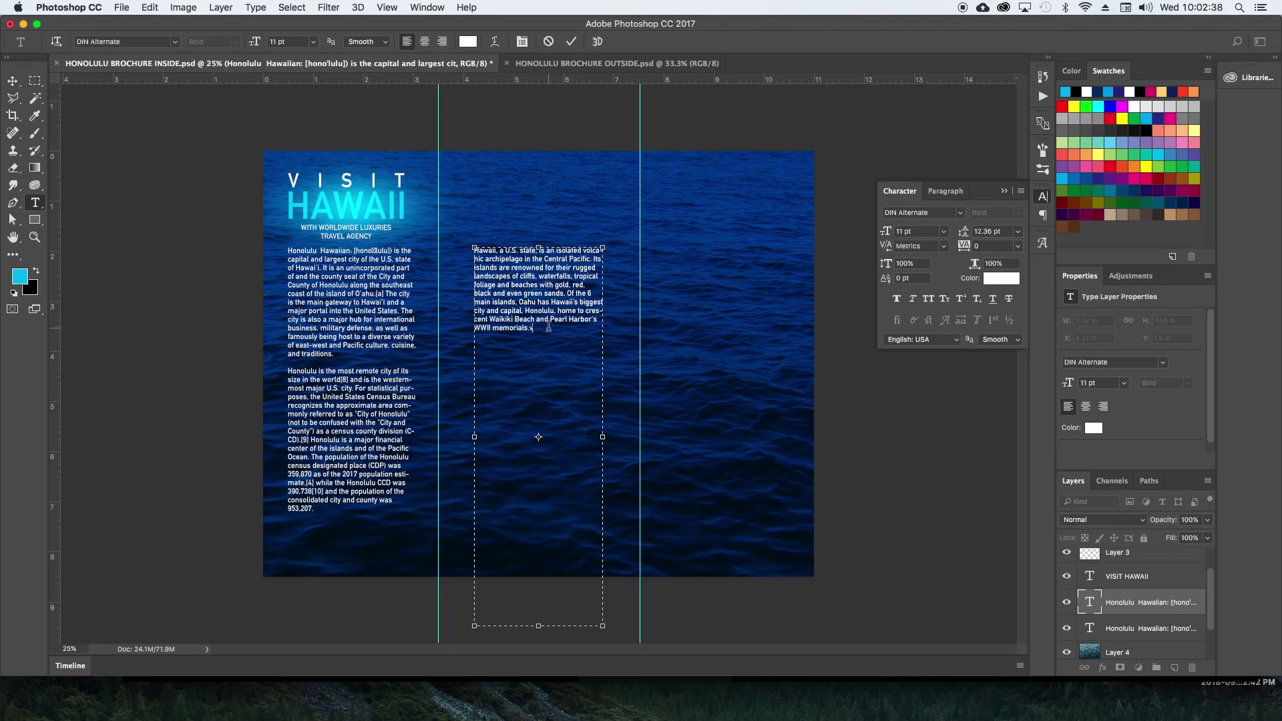
Commit the pasted text and move the middle text block straight down to about Y 4.3 in.
{"action": "key", "text": "super+Return"}
{"action": "key", "text": "v"}
{"action": "left_click_drag", "start_coordinate": [545, 312], "coordinate": [551, 431]}
Switch to Chrome and run an image search for "honolulu" limited to large images.
{"action": "mouse_move", "coordinate": [670, 712]}
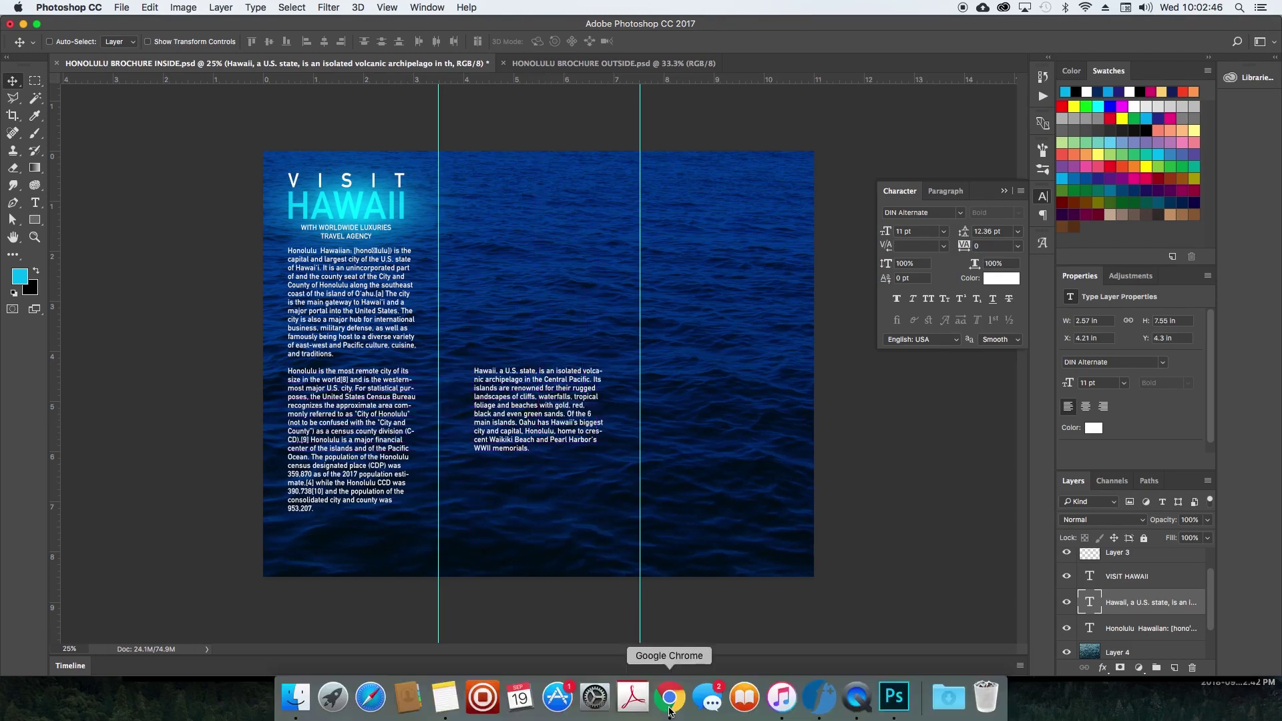
{"action": "left_click", "coordinate": [670, 712]}
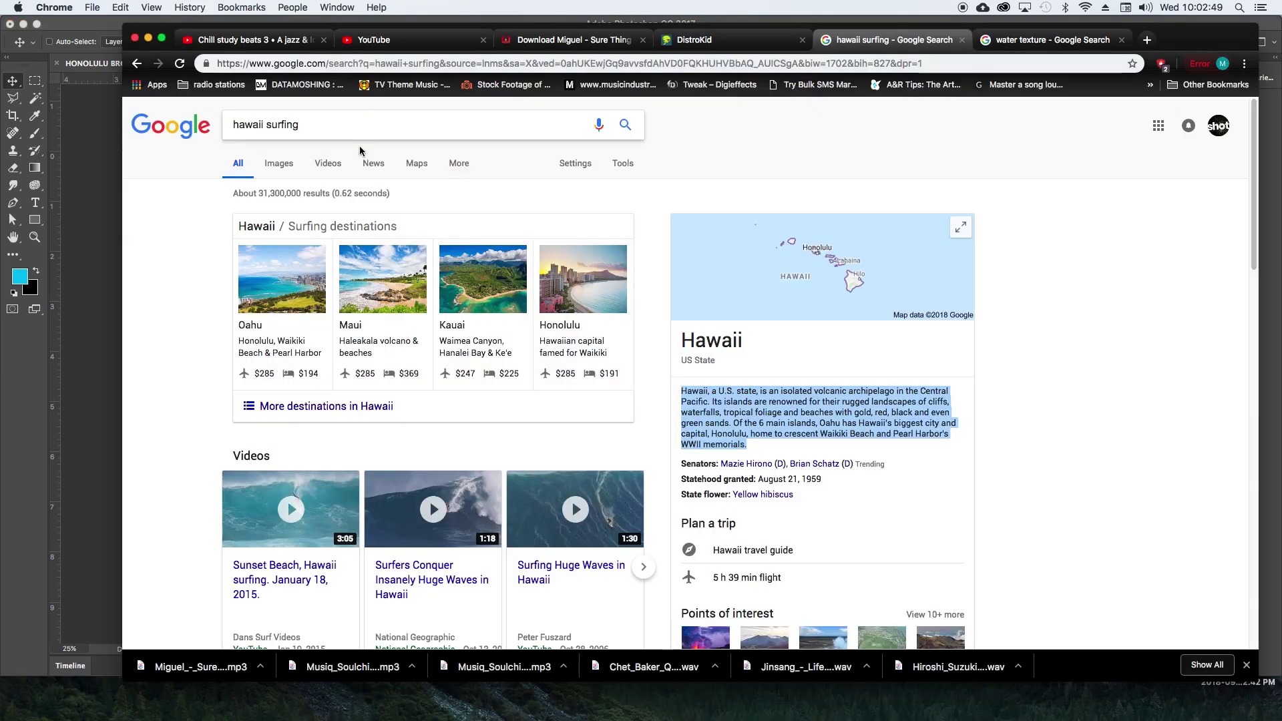
{"action": "left_click", "coordinate": [278, 163]}
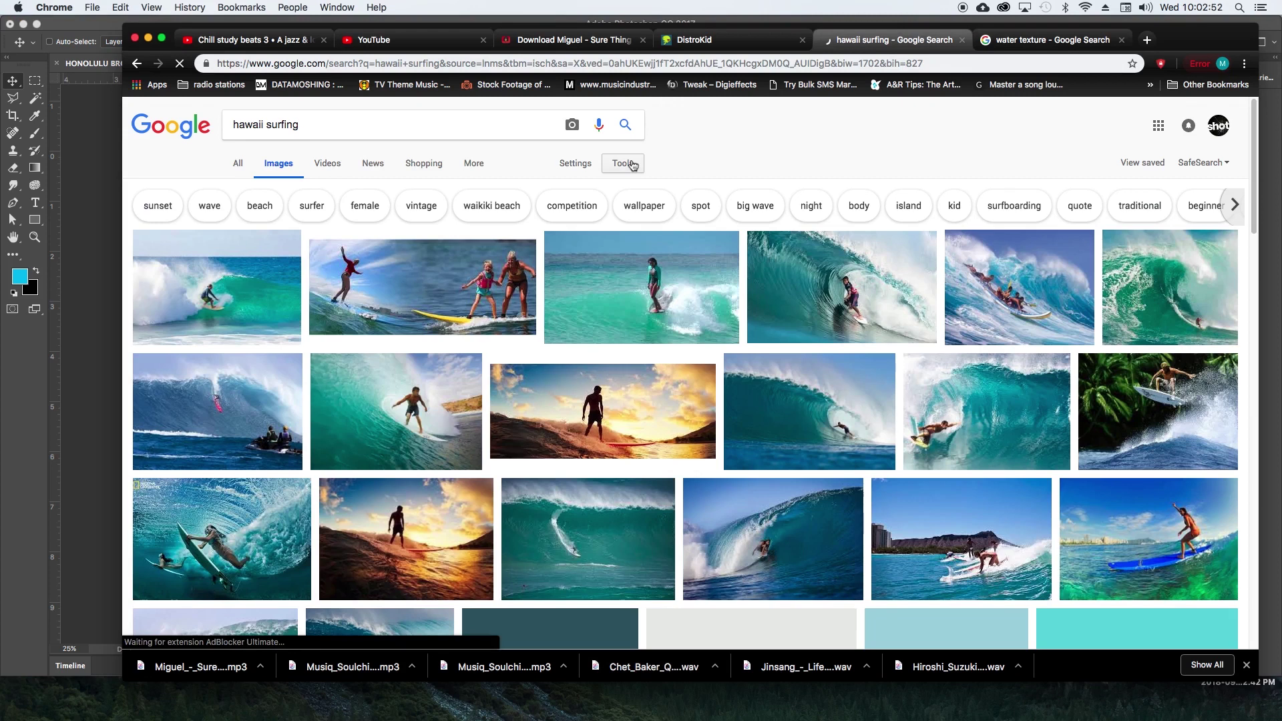
{"action": "left_click", "coordinate": [623, 164]}
{"action": "left_click", "coordinate": [244, 187]}
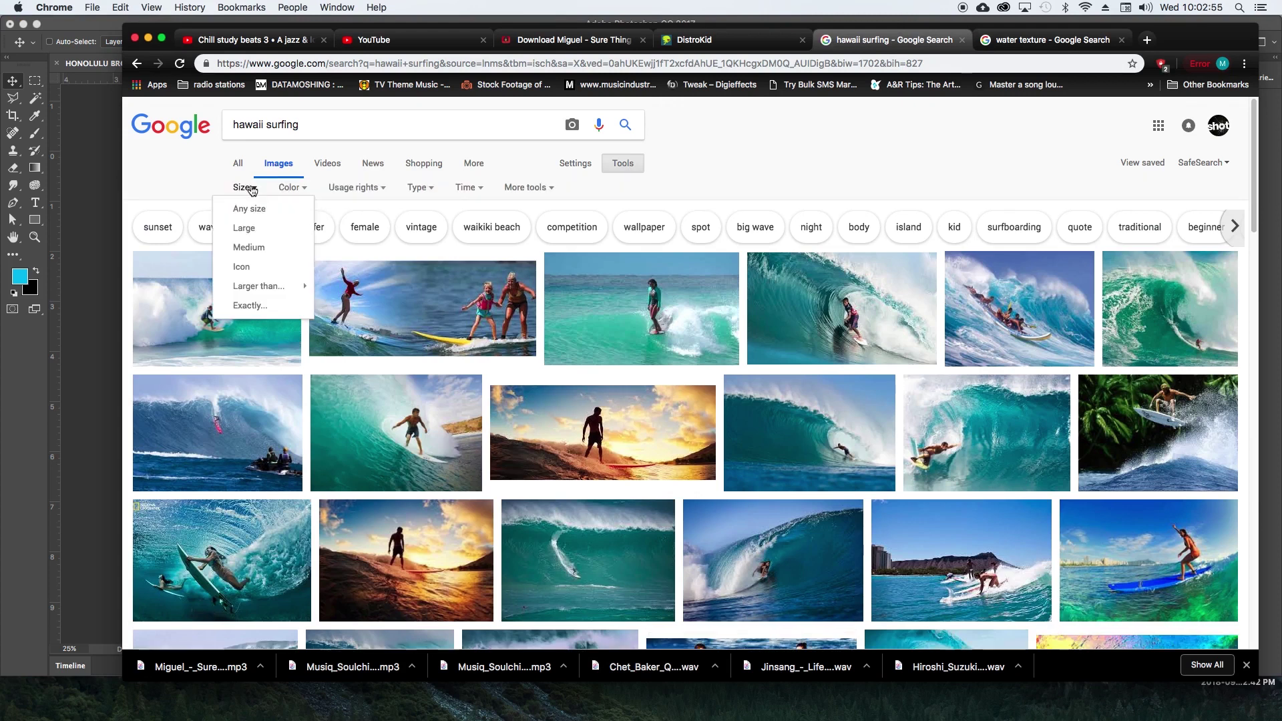
{"action": "left_click", "coordinate": [262, 228]}
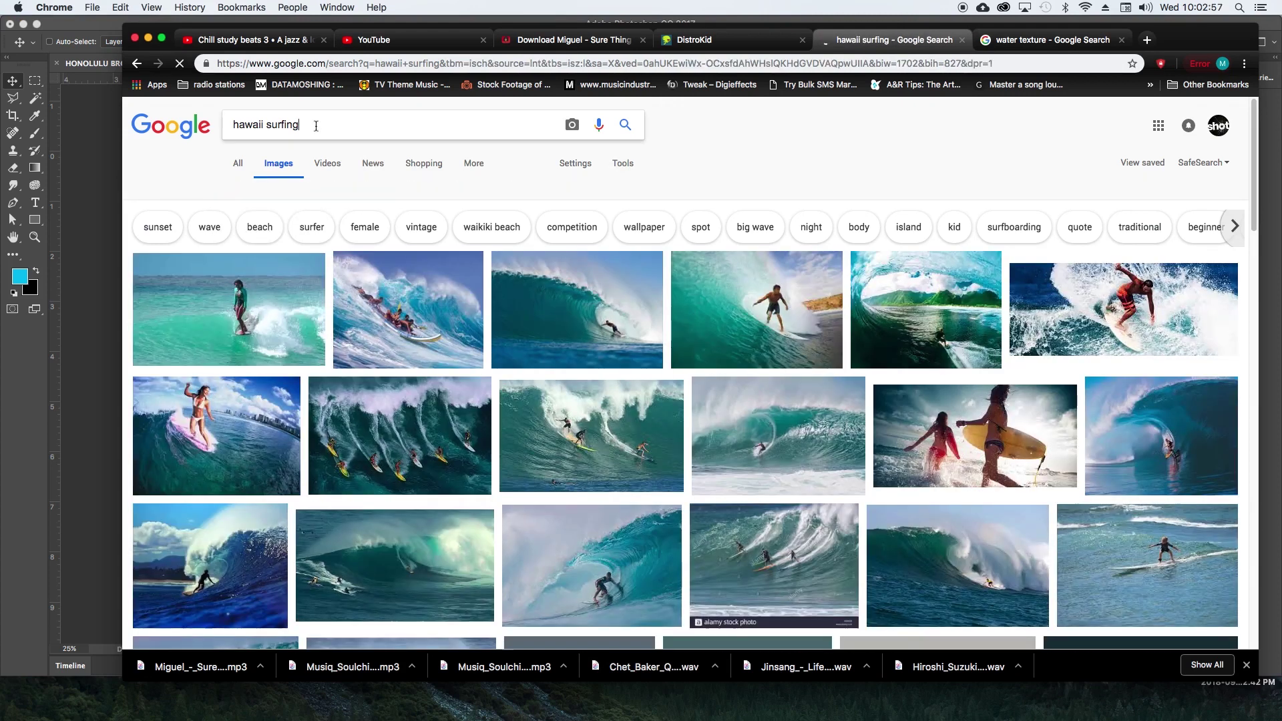
{"action": "type", "text": "honolulu"}
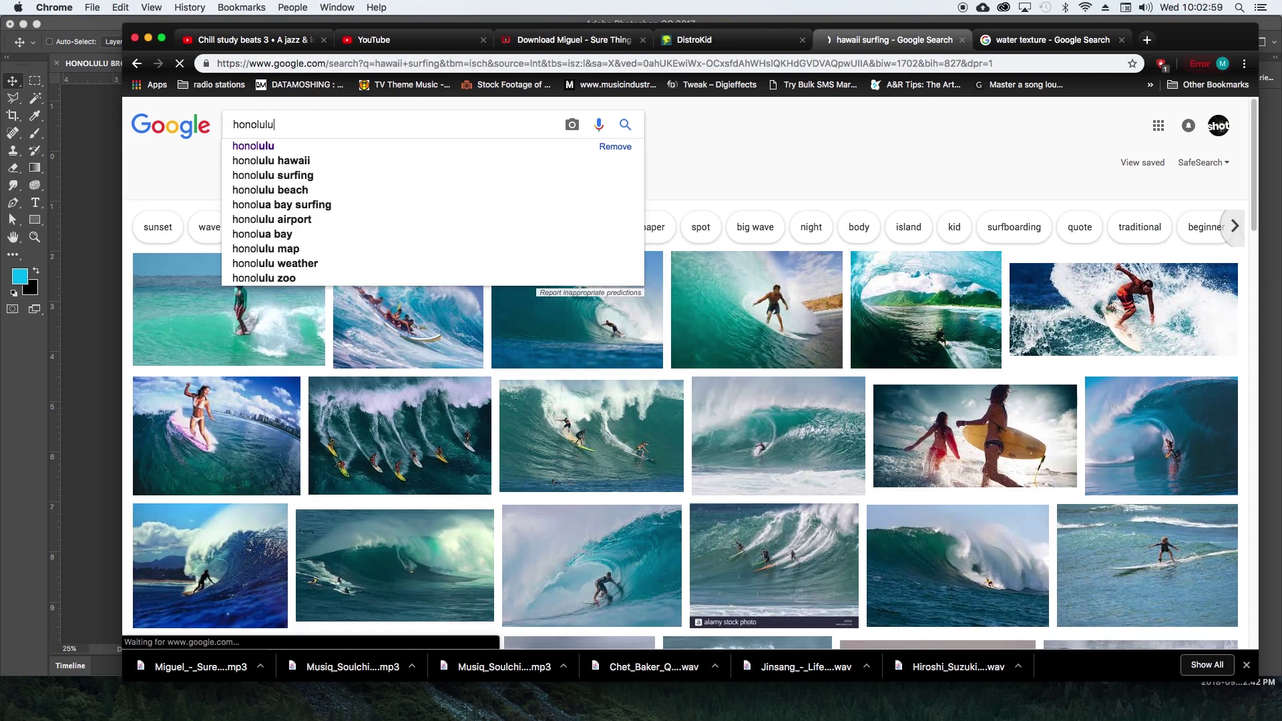
{"action": "key", "text": "Return"}
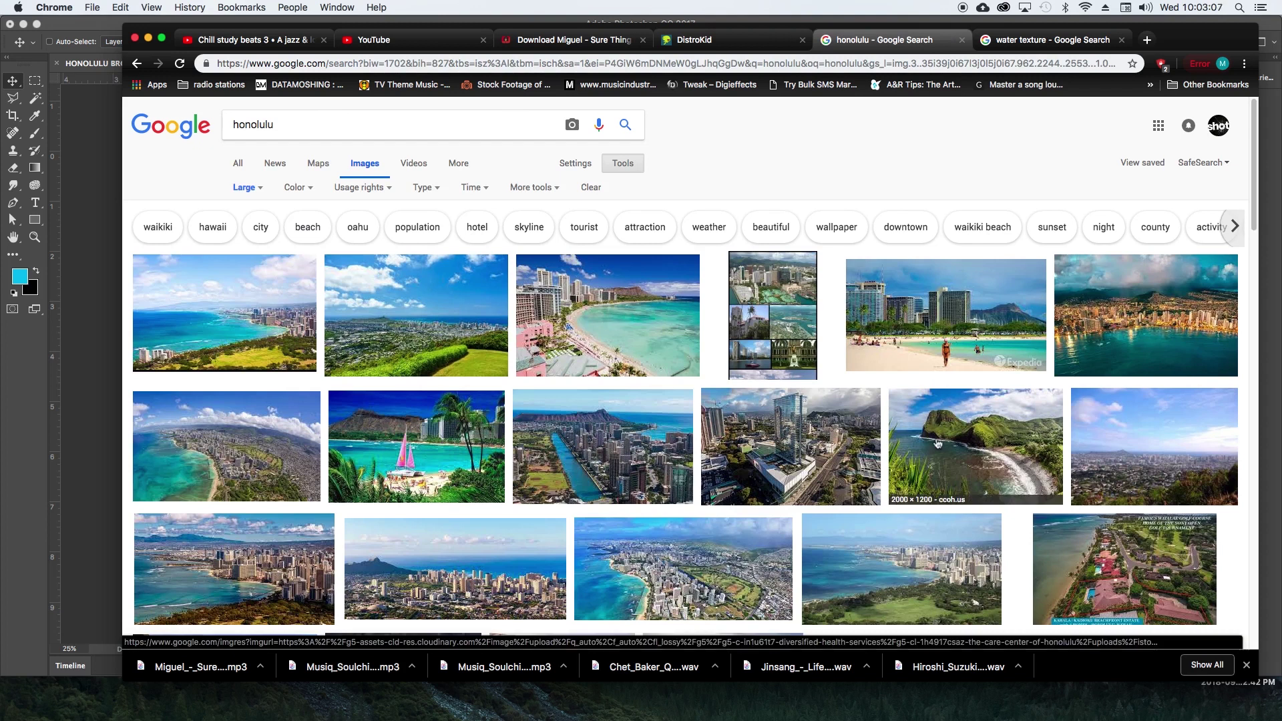
Copy the image of the green headland and curved pebble beach, and paste it into the brochure in Photoshop.
{"action": "left_click", "coordinate": [938, 443]}
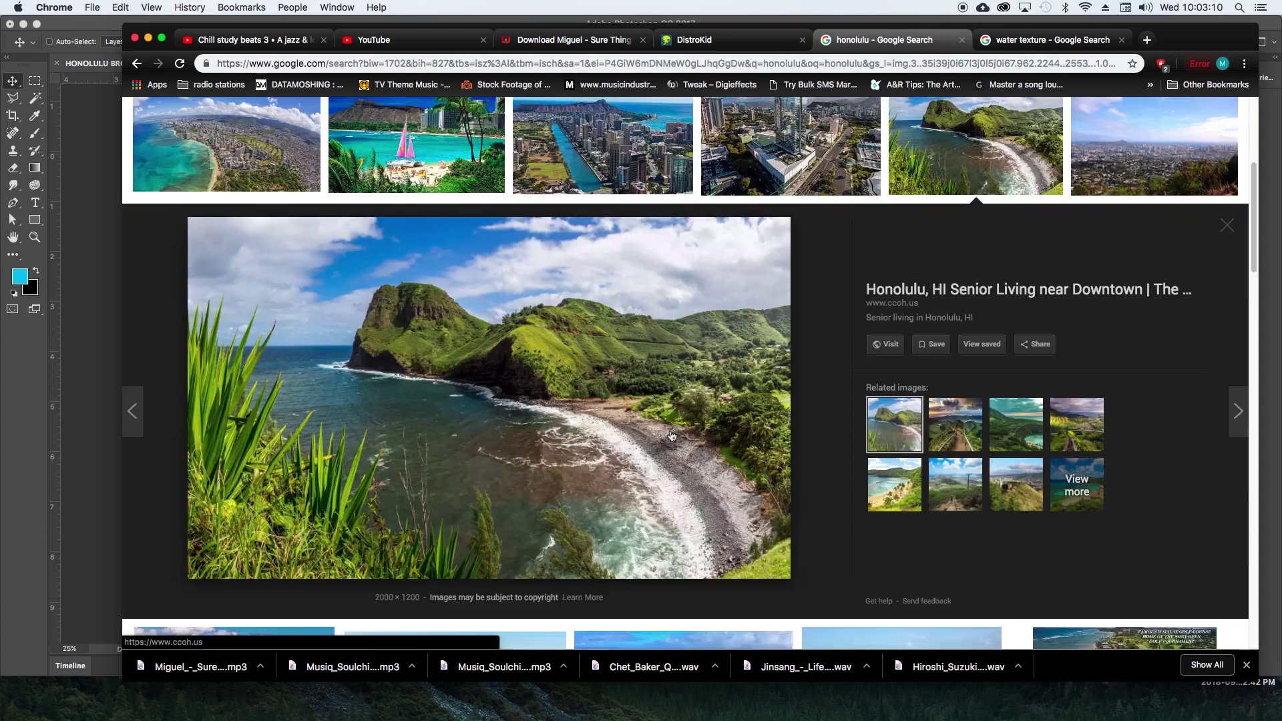
{"action": "right_click", "coordinate": [655, 416]}
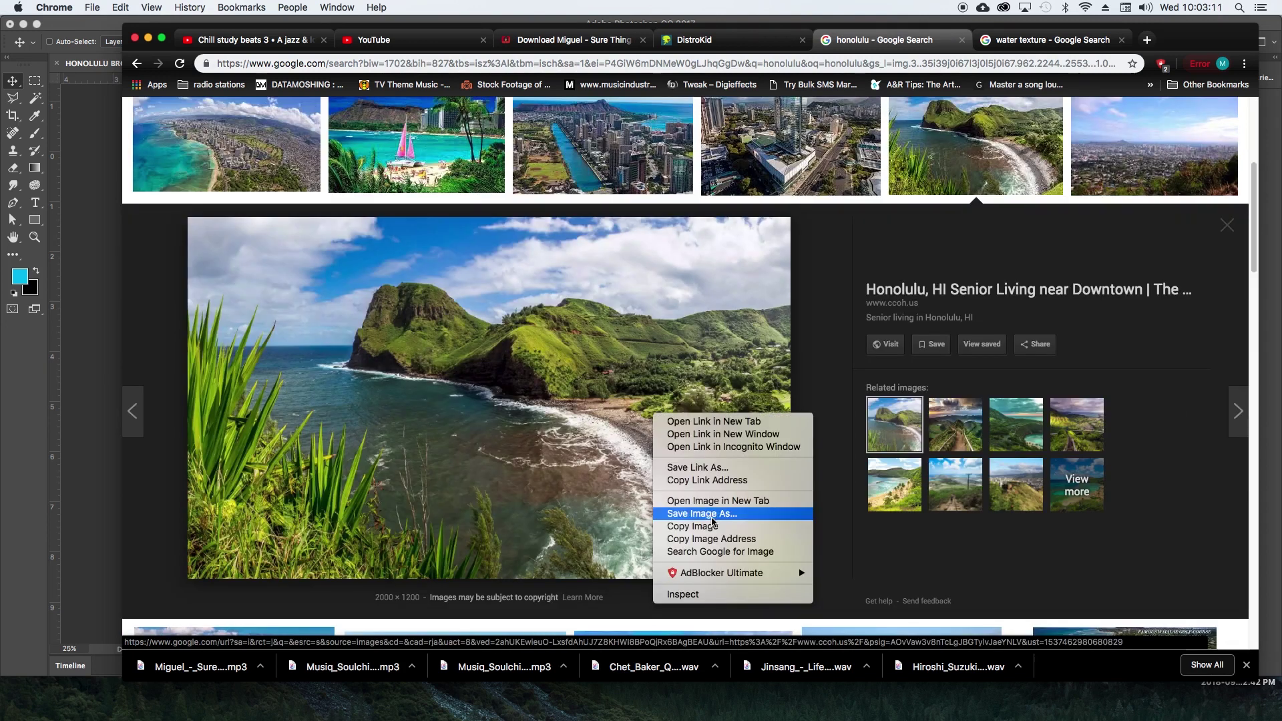
{"action": "left_click", "coordinate": [712, 514]}
{"action": "left_click", "coordinate": [883, 718]}
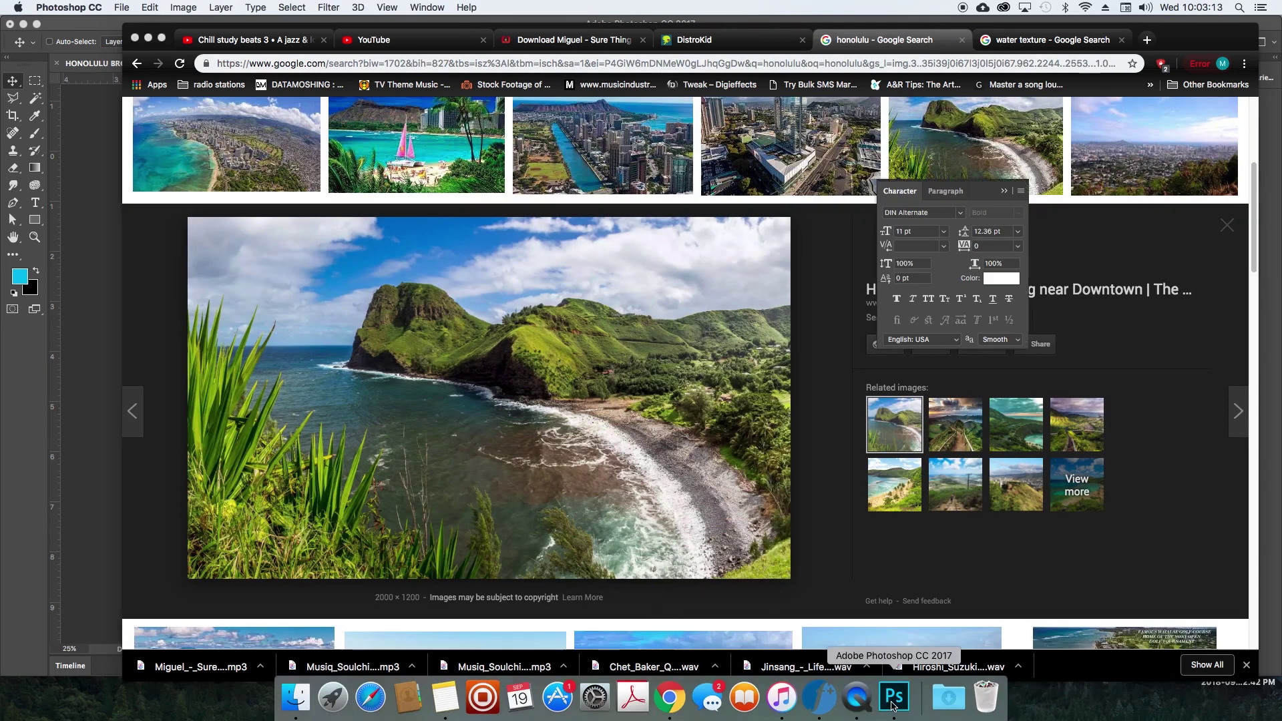
{"action": "key", "text": "super+v"}
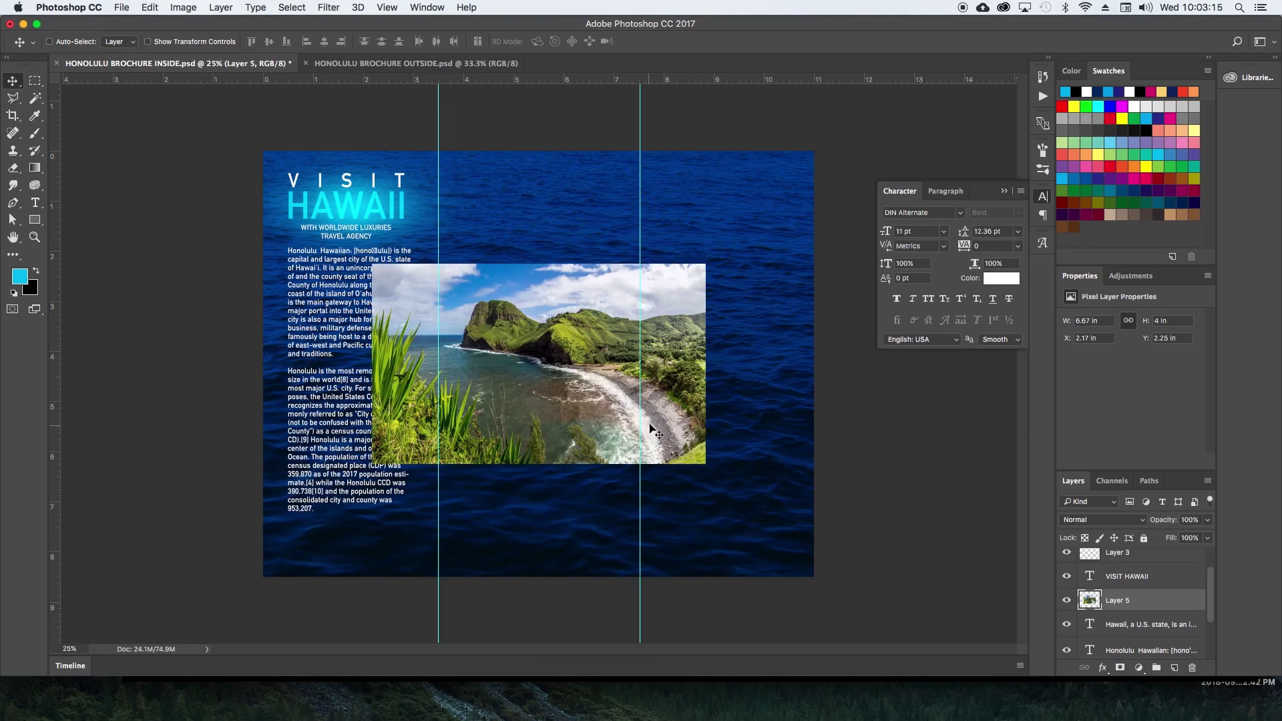
Scale the pasted coastline photo proportionally to 52.75% and place it at the top of the middle panel, about Y 0.42 in.
{"action": "left_click_drag", "start_coordinate": [651, 427], "coordinate": [728, 329]}
{"action": "key", "text": "super+t"}
{"action": "left_click_drag", "start_coordinate": [789, 150], "coordinate": [634, 248]}
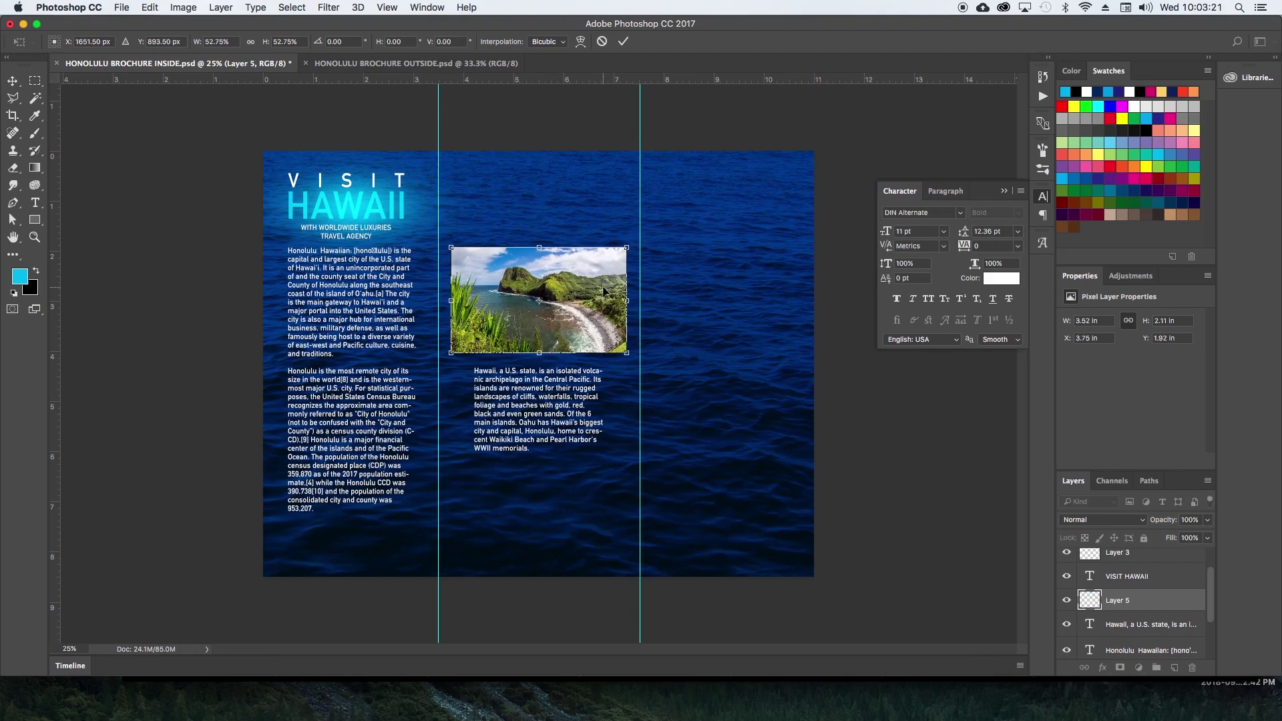
{"action": "key", "text": "Return"}
{"action": "left_click_drag", "start_coordinate": [600, 305], "coordinate": [589, 249]}
Move the Hawaii description up beneath the coastline photo and widen its text box to about 3.1 in.
{"action": "key", "text": "super"}
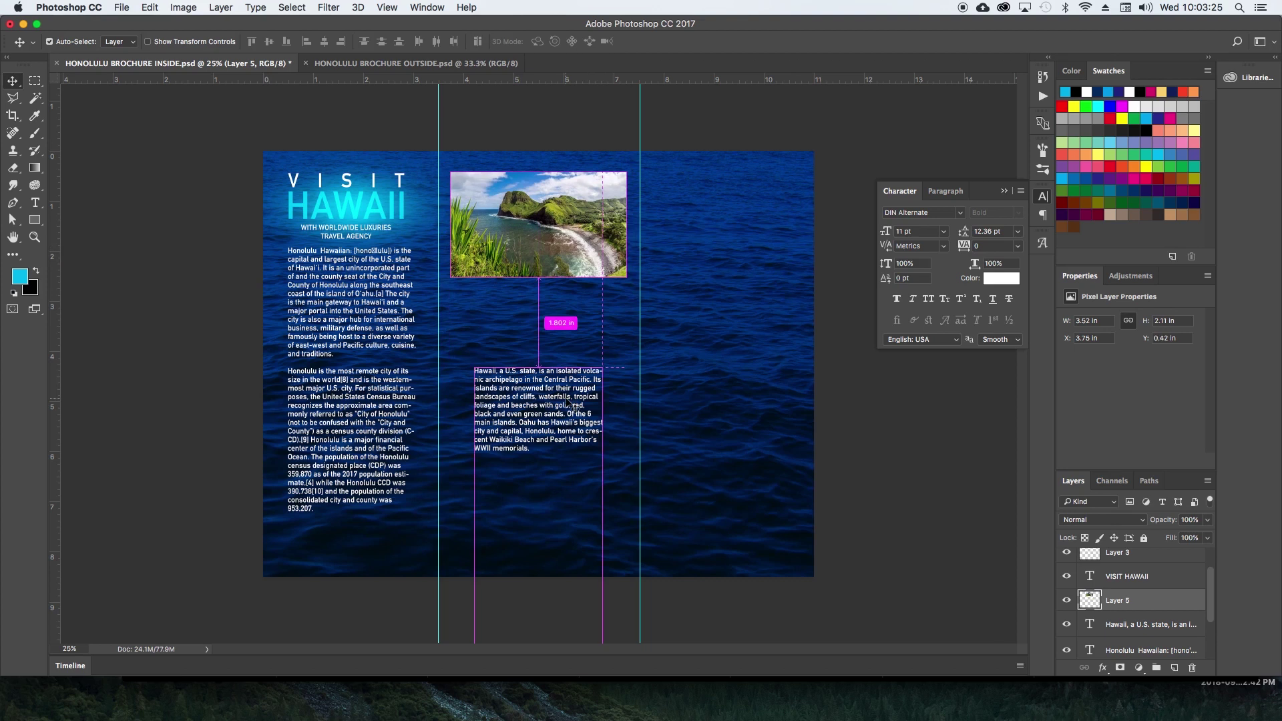
{"action": "left_click_drag", "start_coordinate": [569, 404], "coordinate": [554, 366]}
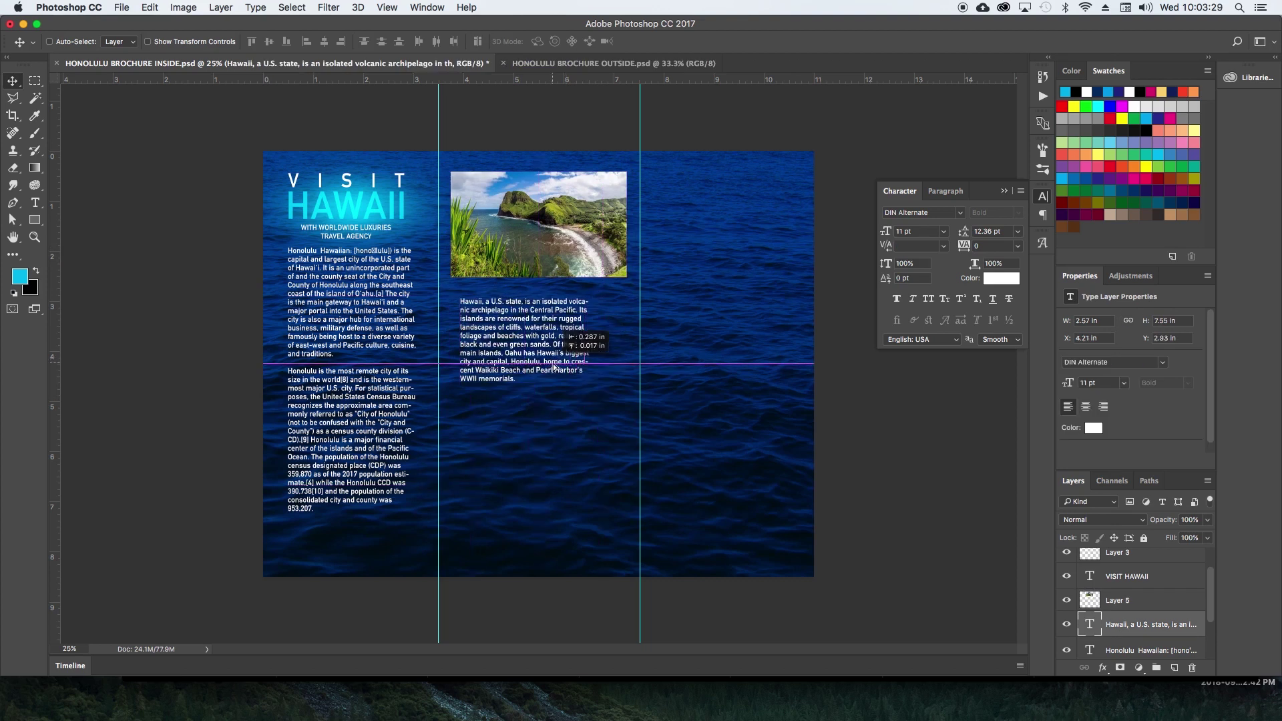
{"action": "double_click", "coordinate": [554, 366]}
{"action": "left_click_drag", "start_coordinate": [594, 415], "coordinate": [623, 419]}
{"action": "key", "text": "super+Return"}
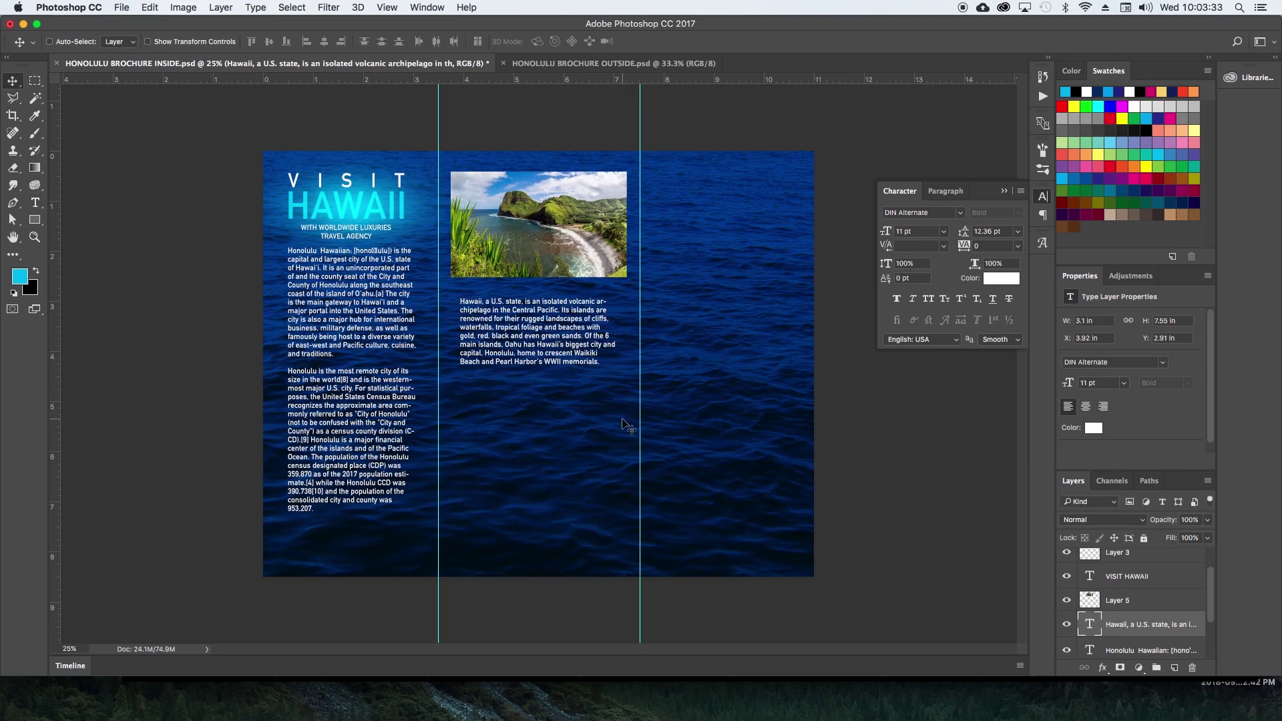
Nudge the Hawaii description slightly right and up to about X 3.98 in, Y 2.81 in, and select the coastline photo.
{"action": "key", "text": "shift+Right"}
{"action": "key", "text": "shift+Right"}
{"action": "key", "text": "shift+Up"}
{"action": "key", "text": "shift+Up"}
{"action": "key", "text": "shift+Up"}
{"action": "key", "text": "shift+Up"}
{"action": "key", "text": "Left"}
{"action": "key", "text": "Left"}
{"action": "key", "text": "Left"}
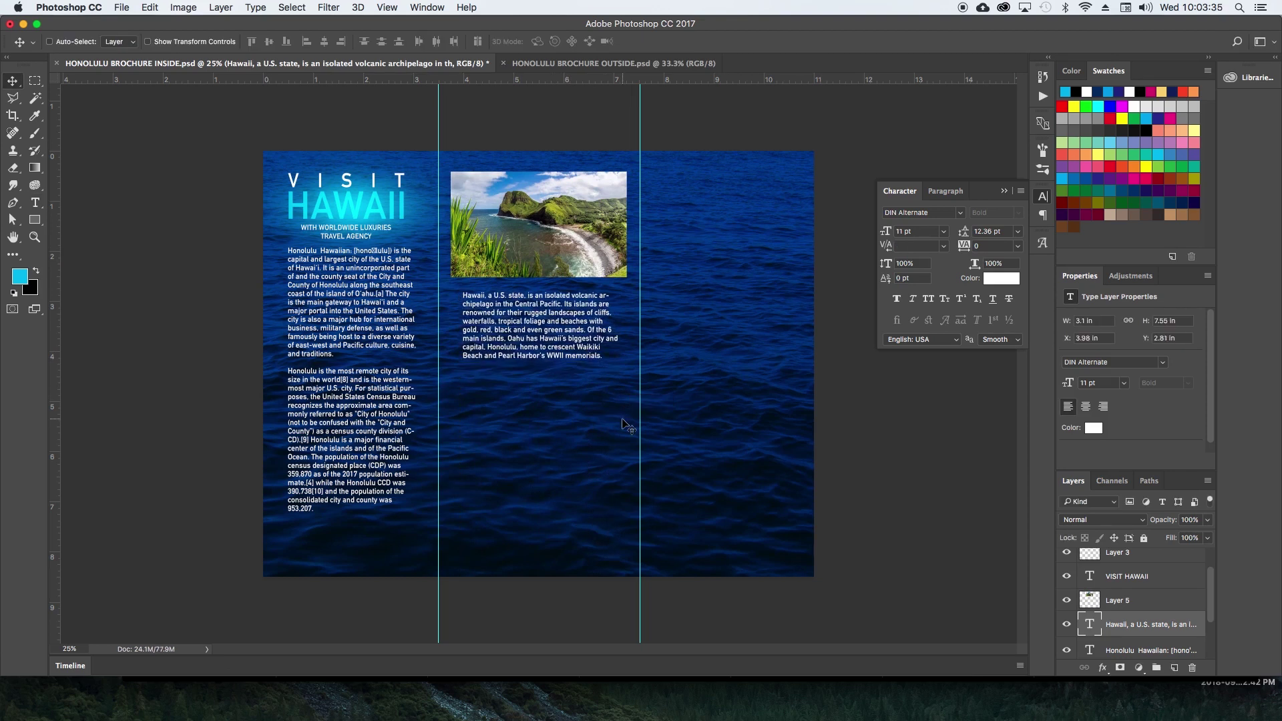
{"action": "key", "text": "Up"}
{"action": "left_click", "coordinate": [640, 271], "text": "super"}
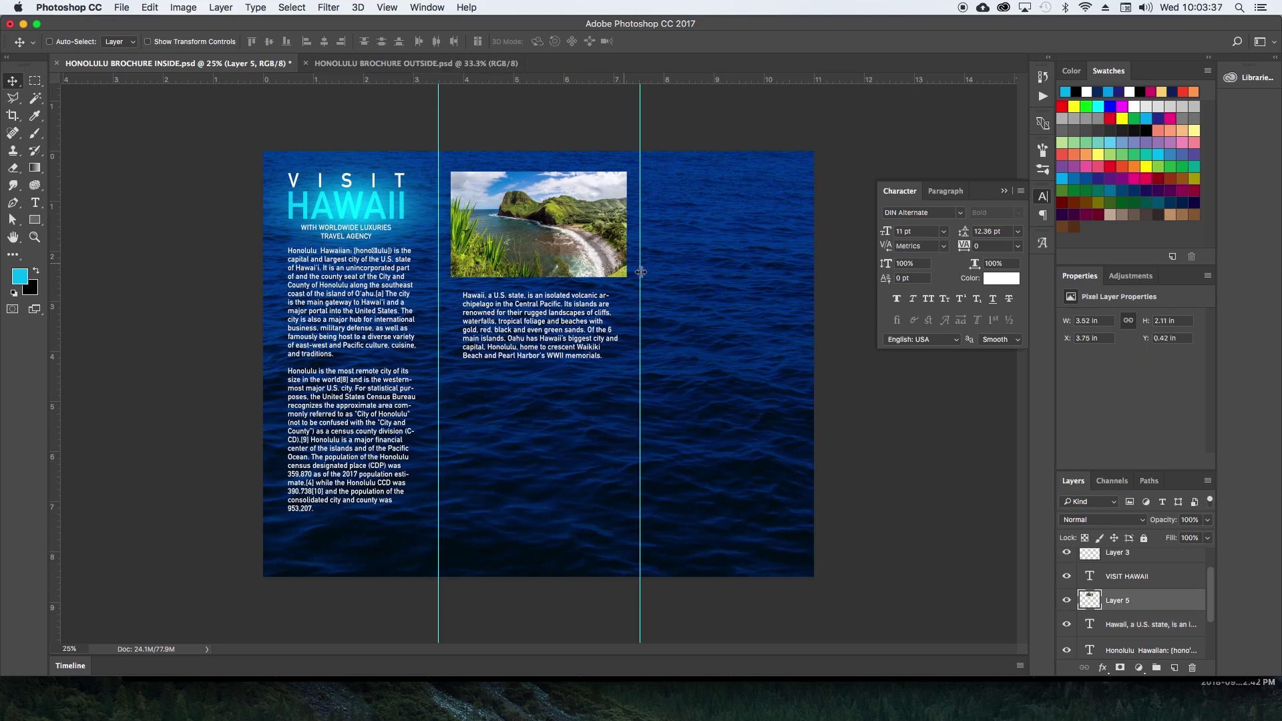
Add a 6 px inside stroke to the coastline photo in the cyan sampled from the HAWAII title.
{"action": "double_click", "coordinate": [1166, 604]}
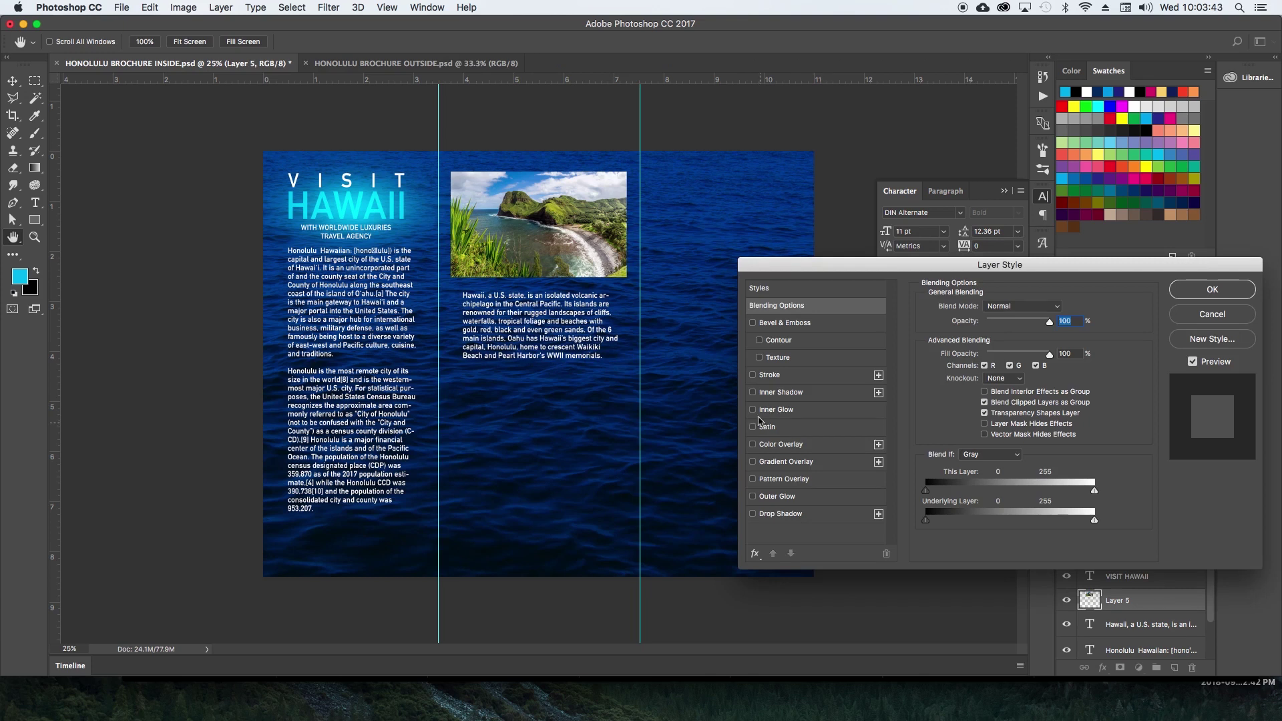
{"action": "left_click", "coordinate": [769, 376]}
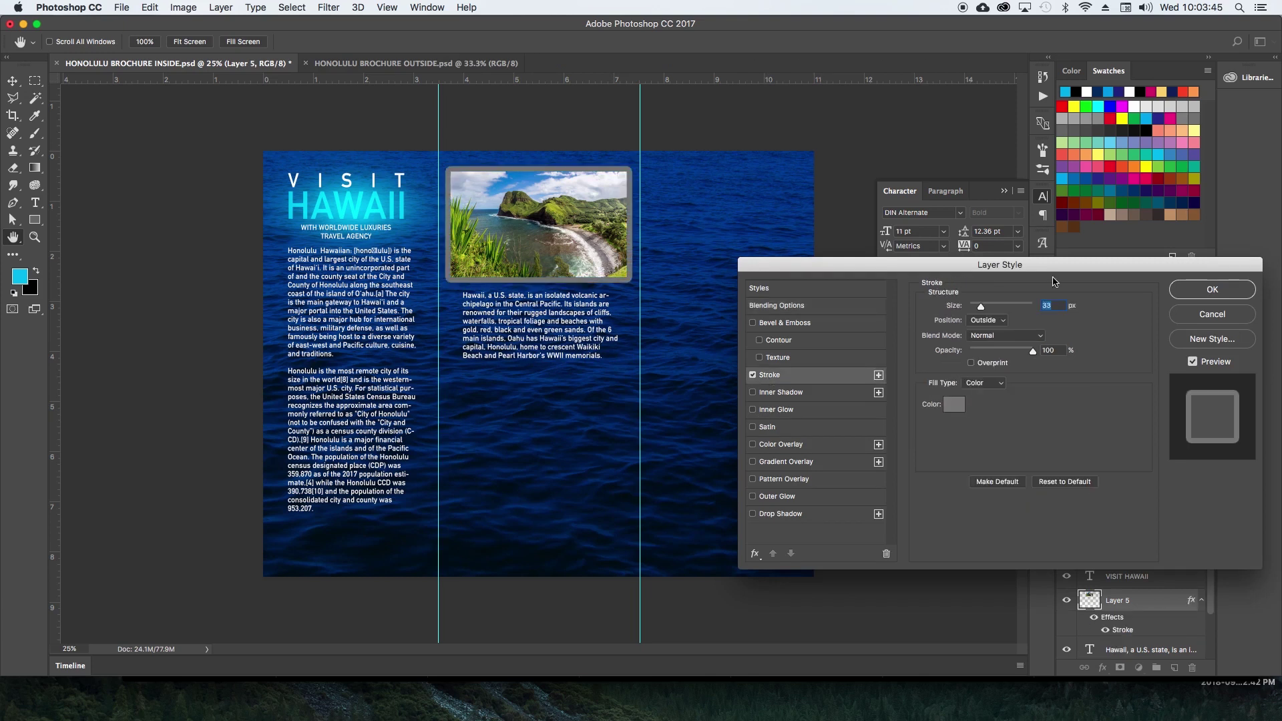
{"action": "left_click", "coordinate": [997, 322]}
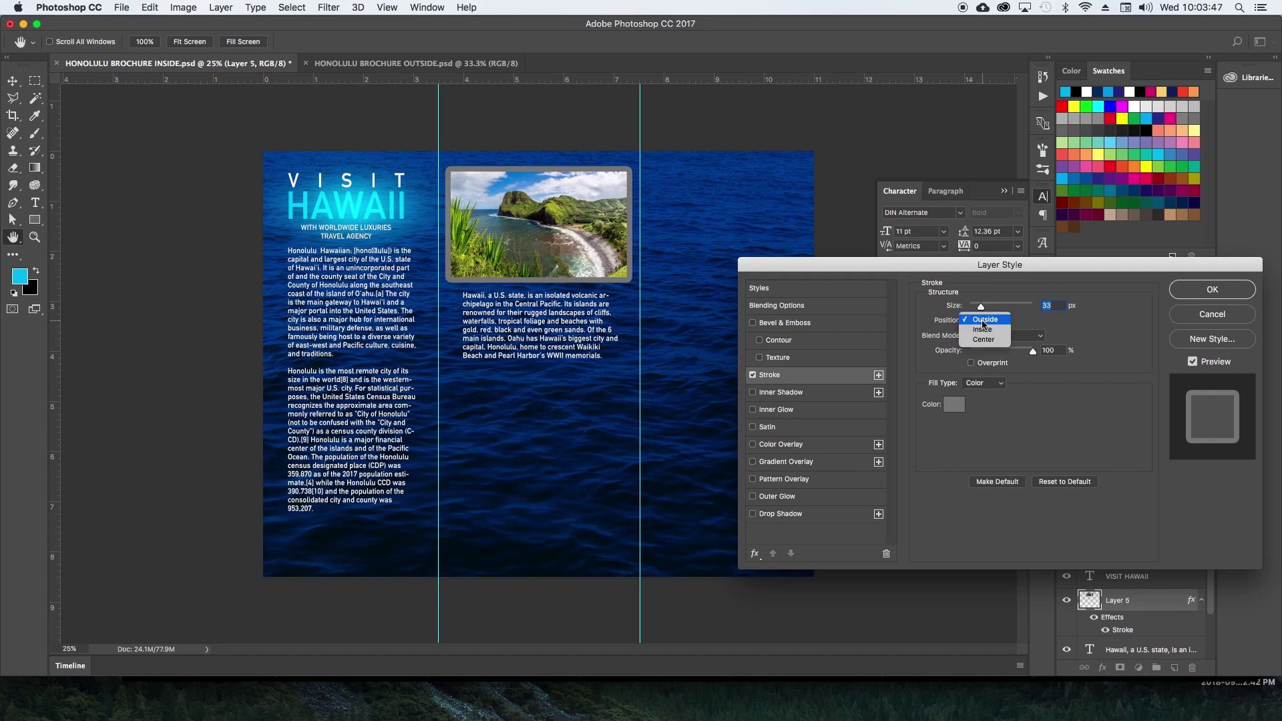
{"action": "left_click", "coordinate": [982, 330]}
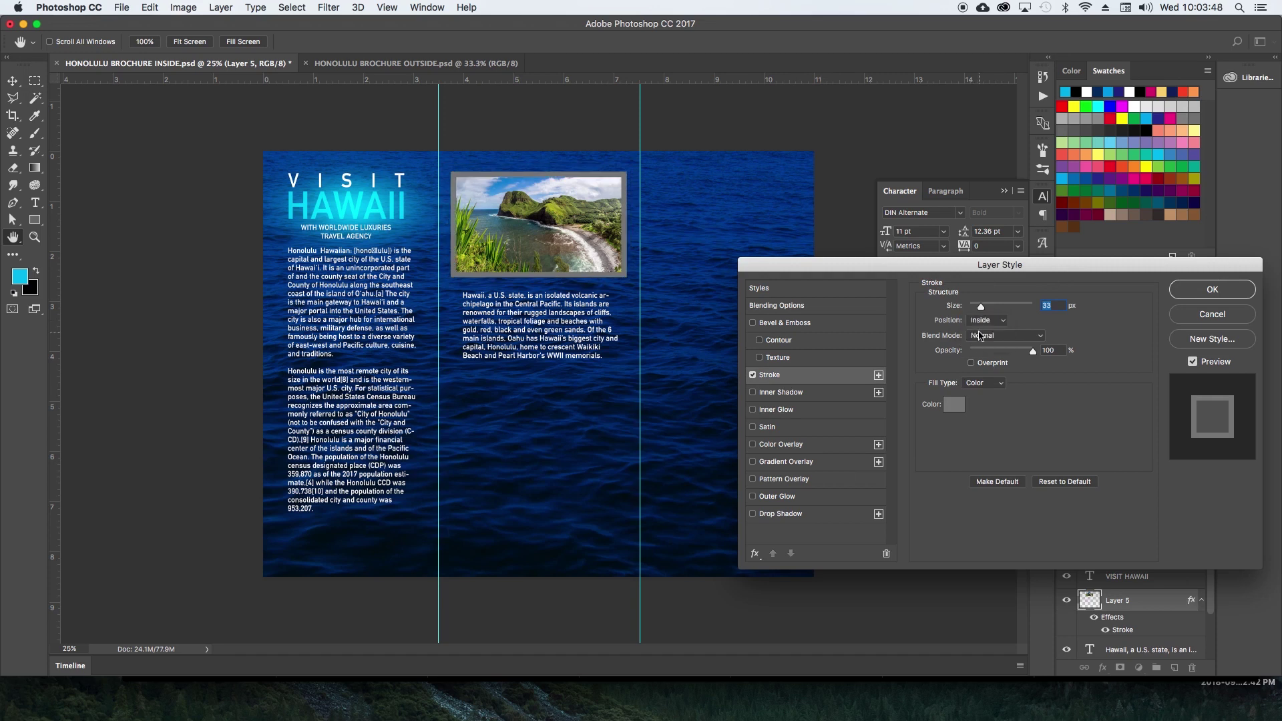
{"action": "left_click", "coordinate": [955, 404]}
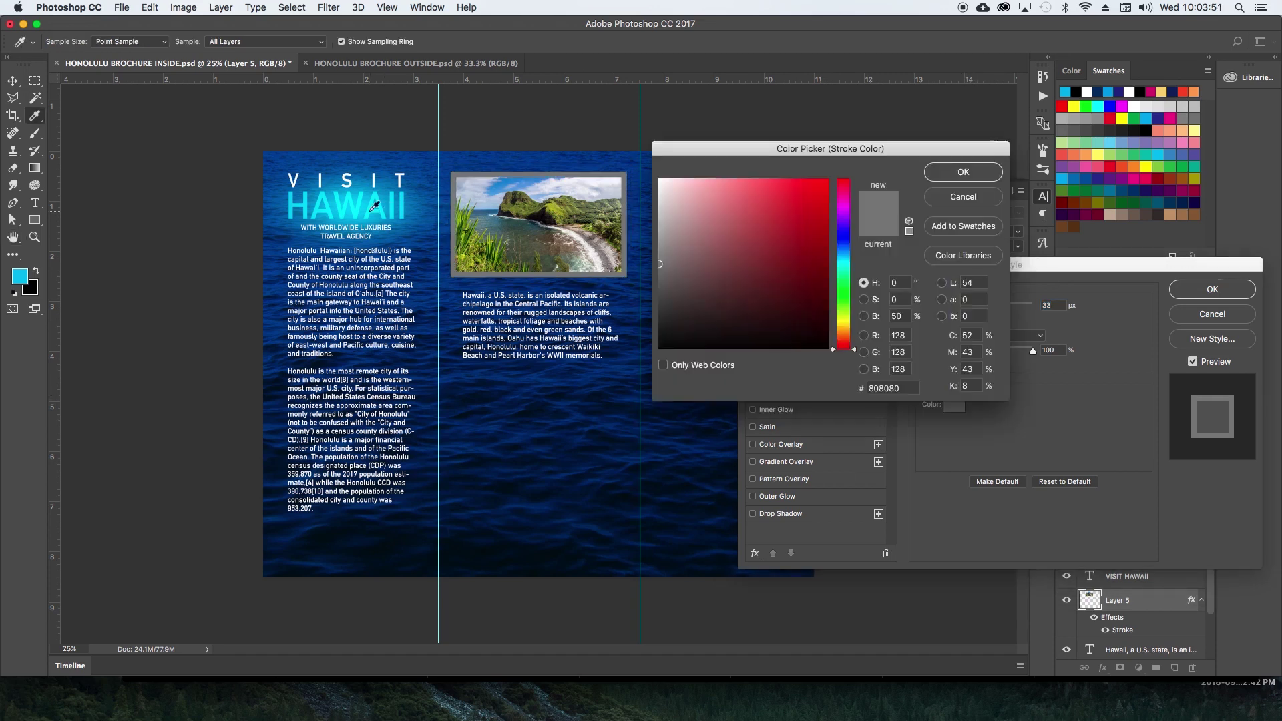
{"action": "left_click", "coordinate": [373, 207]}
{"action": "left_click", "coordinate": [963, 171]}
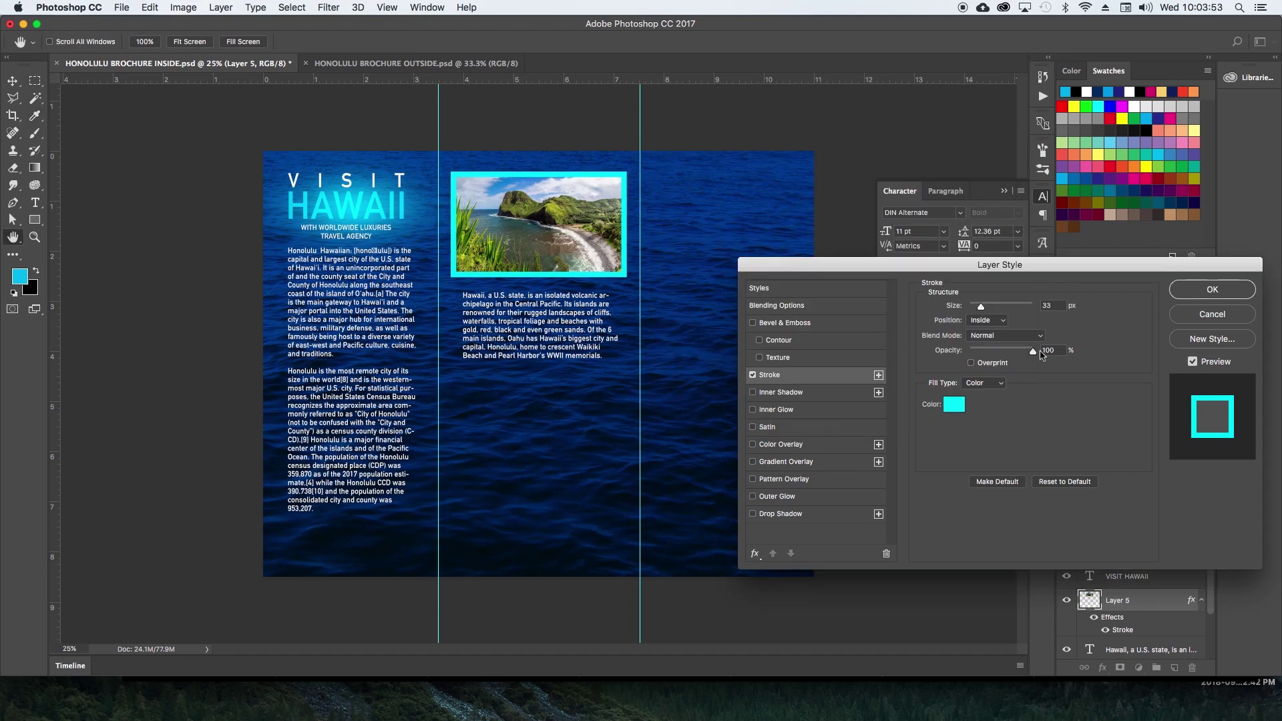
{"action": "left_click_drag", "start_coordinate": [981, 306], "coordinate": [974, 307]}
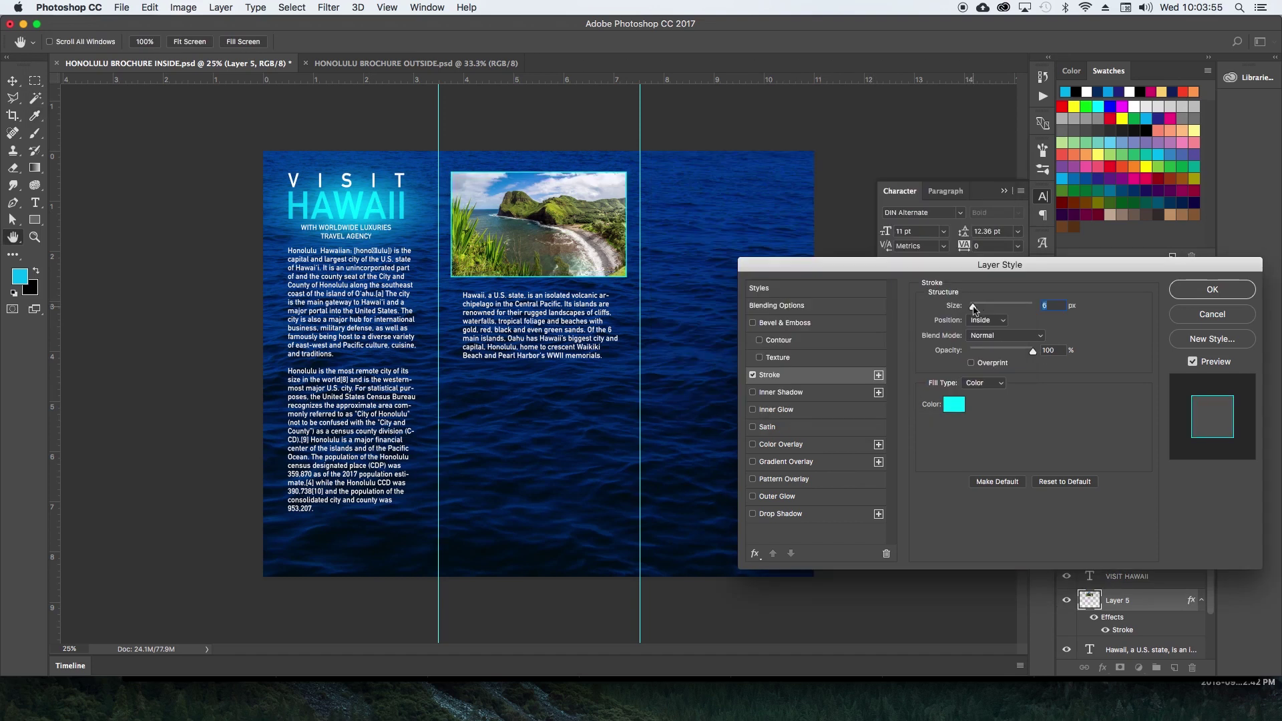
Add a drop shadow to the coastline photo, adjust its size and spread, and apply the layer style.
{"action": "left_click", "coordinate": [788, 514]}
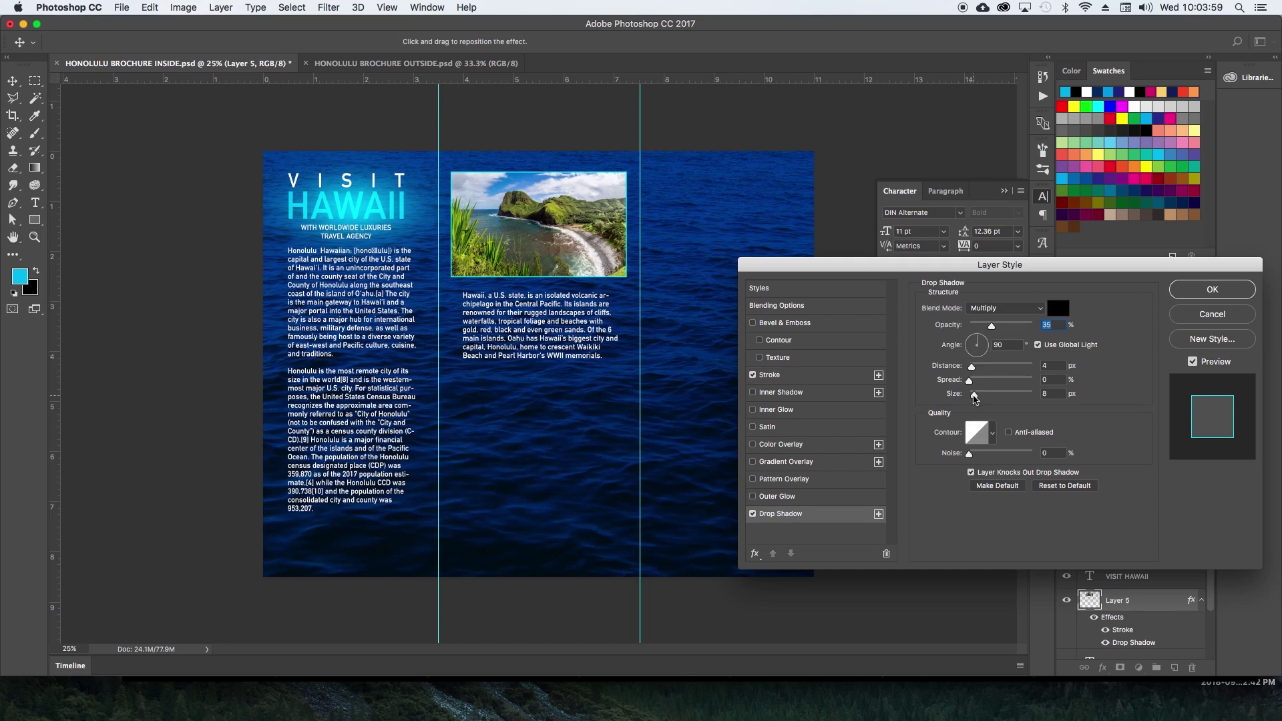
{"action": "left_click_drag", "start_coordinate": [974, 395], "coordinate": [975, 396]}
{"action": "left_click_drag", "start_coordinate": [970, 381], "coordinate": [986, 405]}
{"action": "key", "text": "Return"}
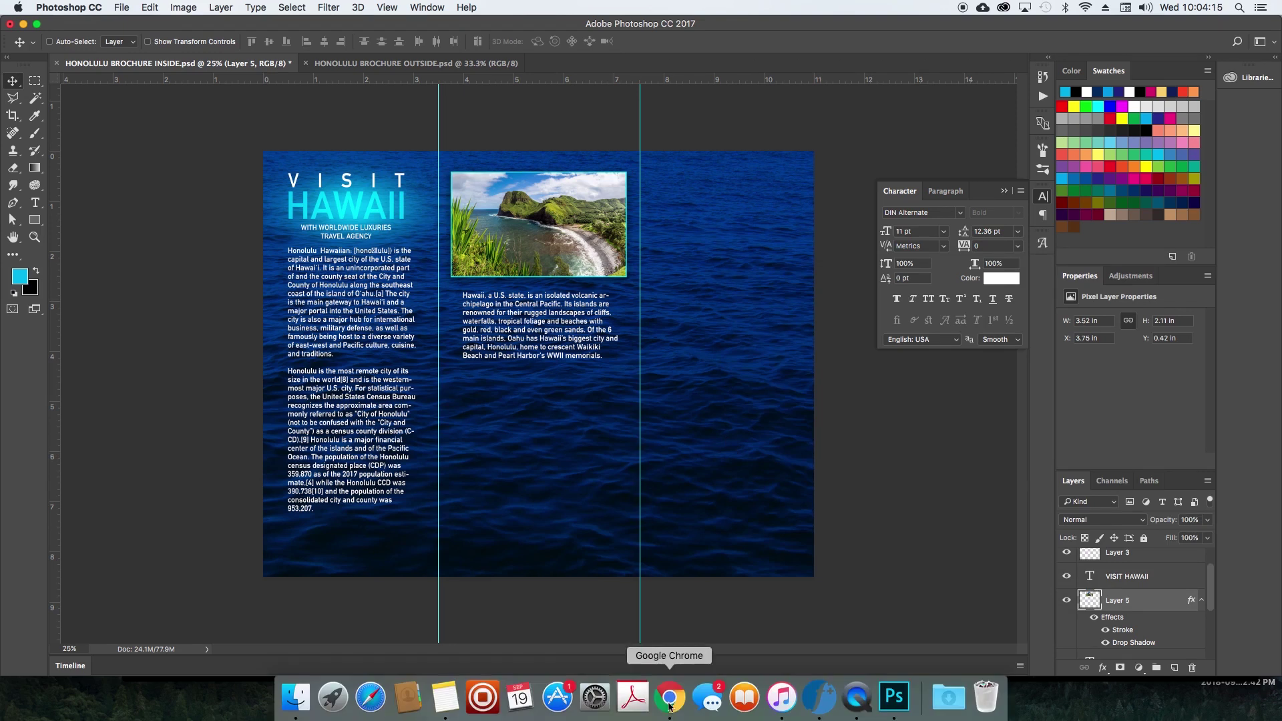
Copy the Honolulu skyline image with the mountain and ocean horizon from the Chrome image results, and paste it into the Photoshop brochure.
{"action": "left_click", "coordinate": [669, 698]}
{"action": "scroll", "coordinate": [953, 414], "scroll_direction": "down", "scroll_amount": 5}
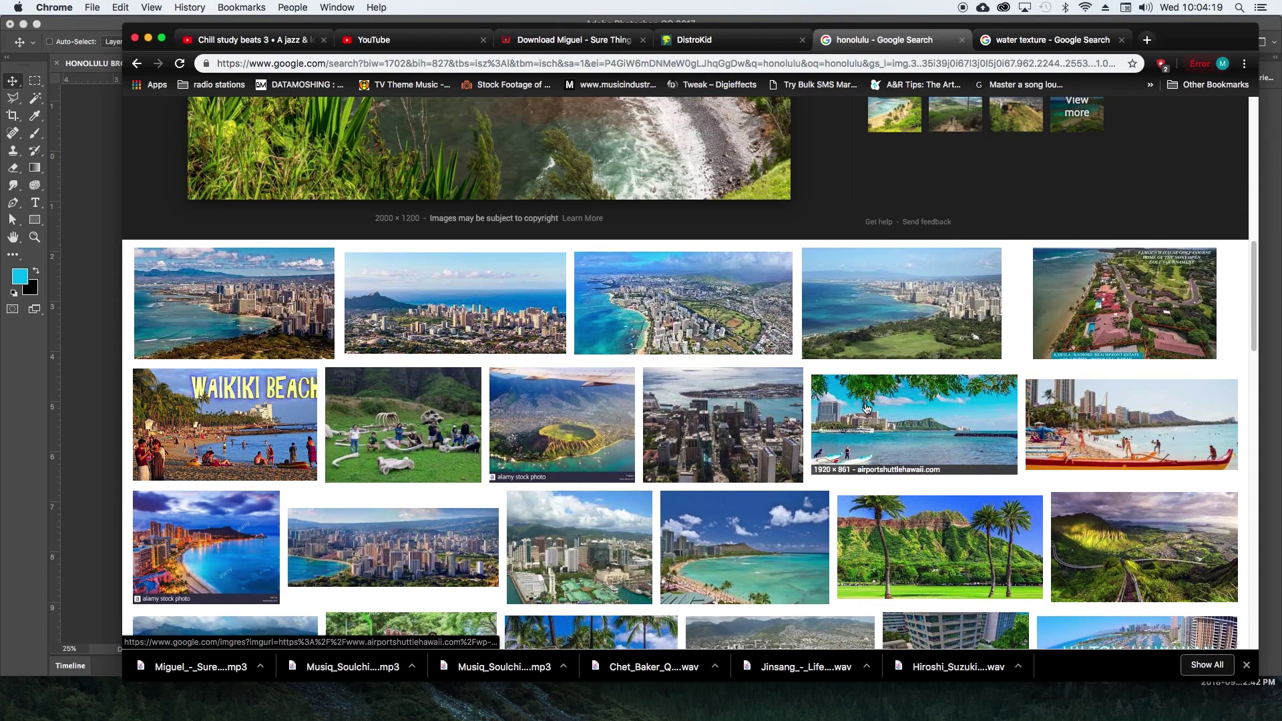
{"action": "left_click", "coordinate": [671, 281]}
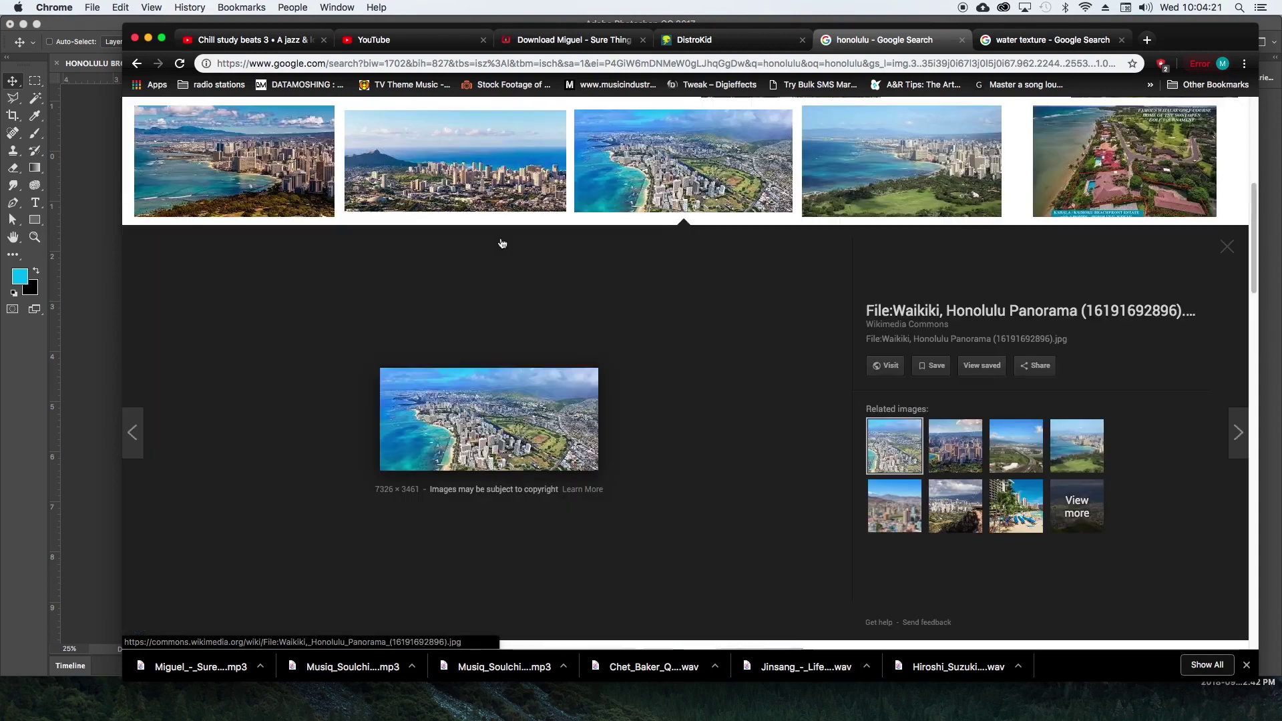
{"action": "key", "text": "Left"}
{"action": "right_click", "coordinate": [608, 360]}
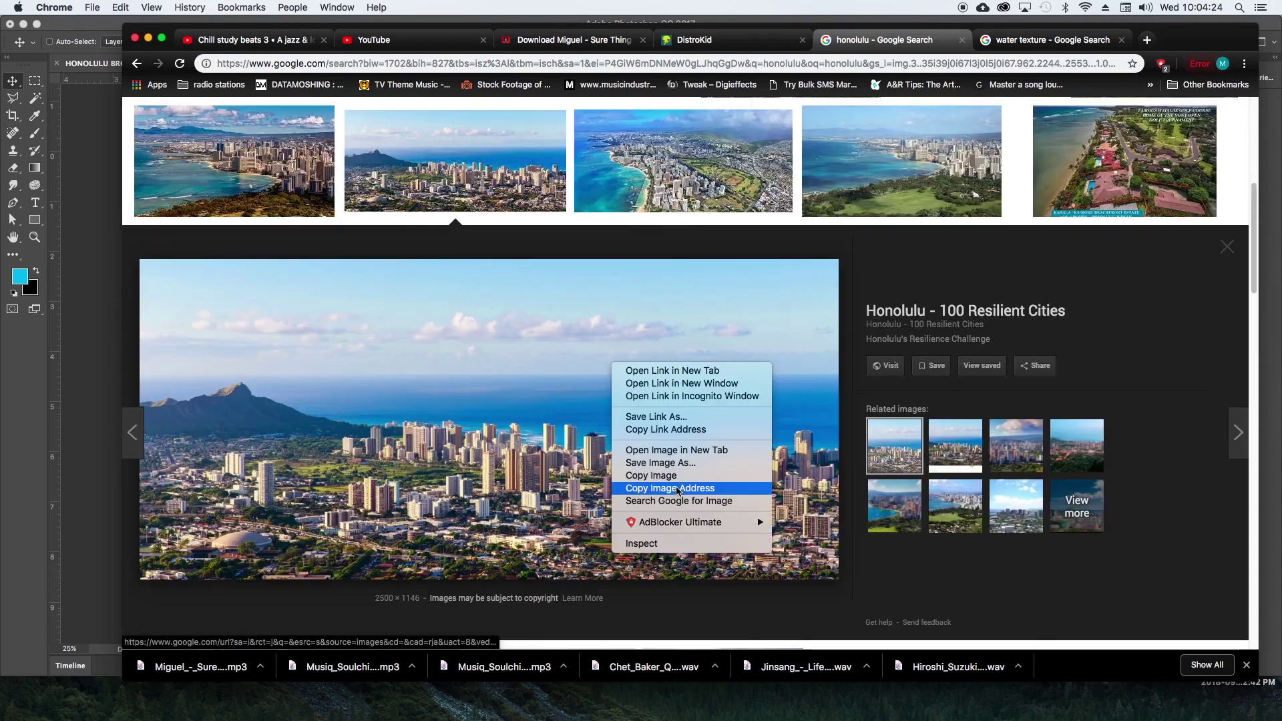
{"action": "left_click", "coordinate": [668, 489]}
{"action": "left_click", "coordinate": [892, 697]}
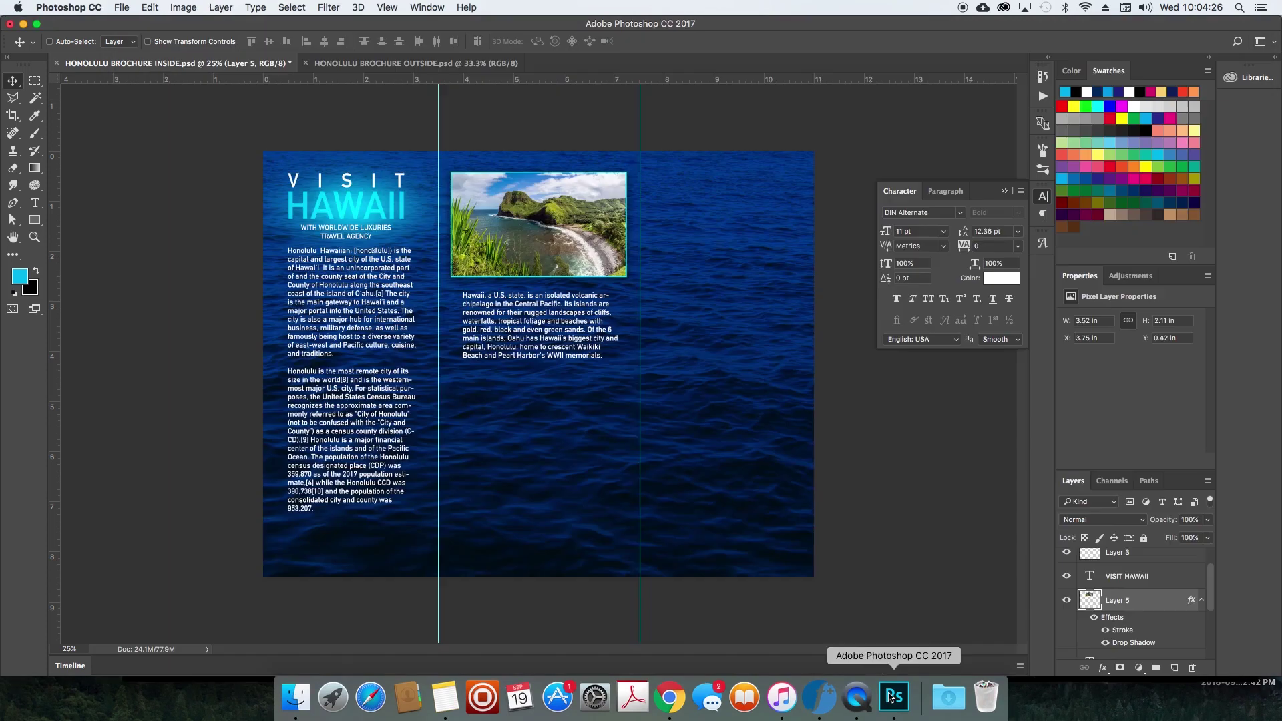
{"action": "key", "text": "super+v"}
Place the skyline photo at the bottom of the page, about X 3.49 in, Y 4.73 in, and set its blend mode to Screen.
{"action": "left_click_drag", "start_coordinate": [587, 333], "coordinate": [648, 263]}
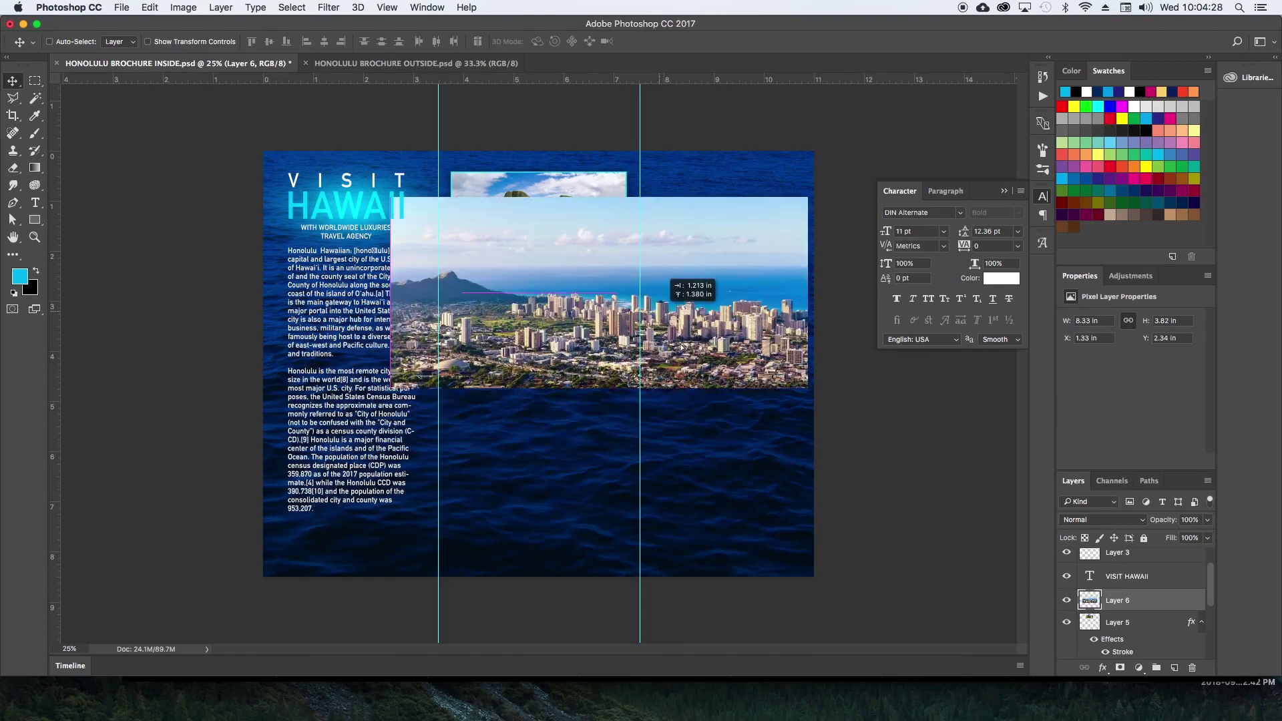
{"action": "left_click_drag", "start_coordinate": [662, 314], "coordinate": [716, 507]}
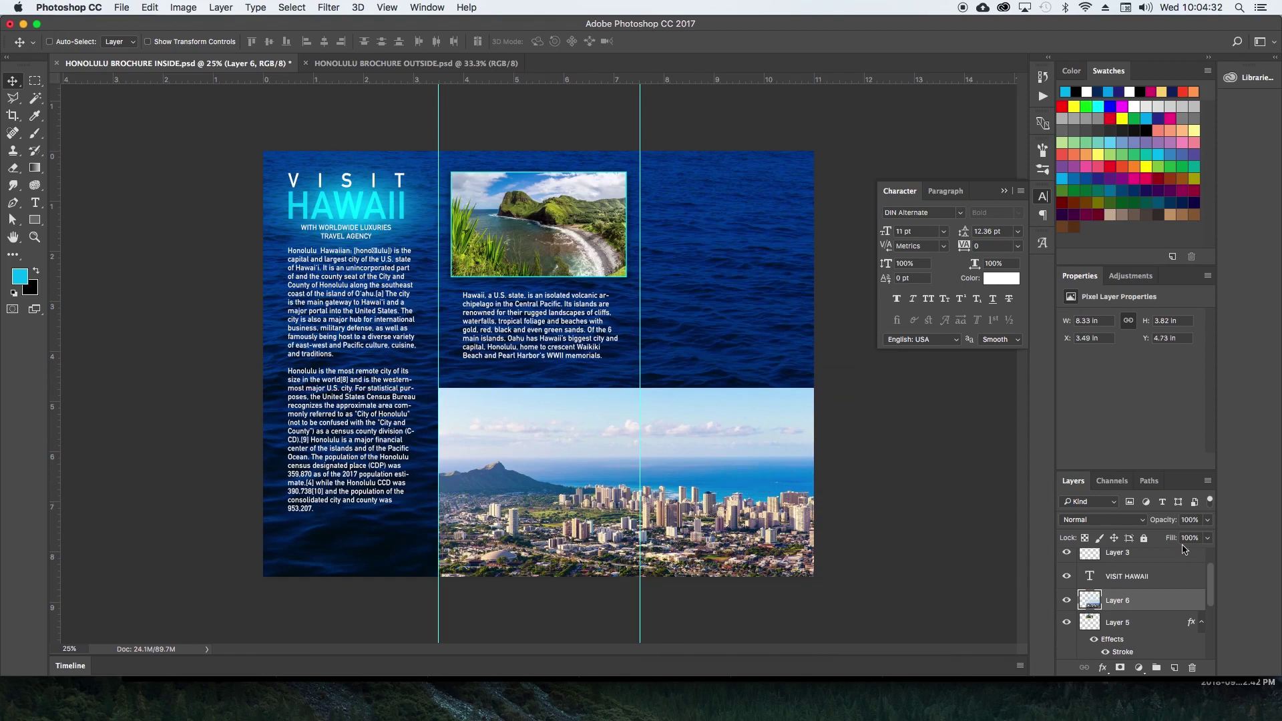
{"action": "left_click", "coordinate": [1102, 519]}
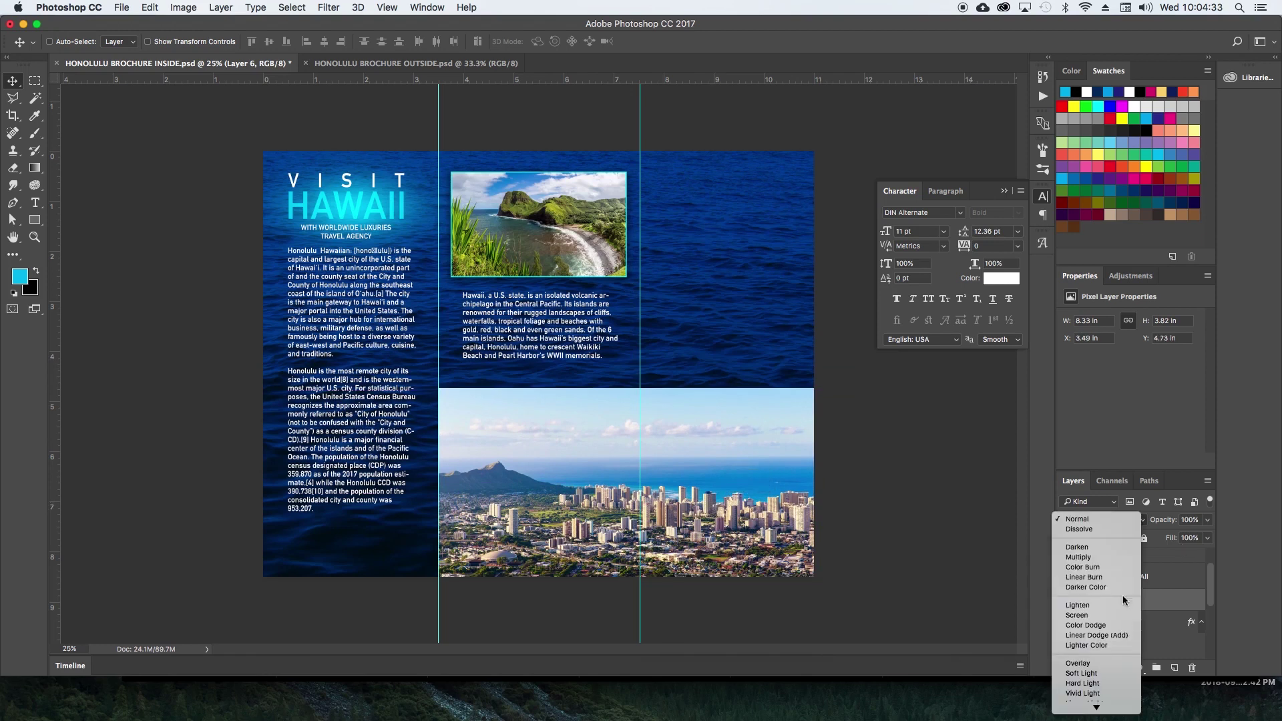
{"action": "left_click", "coordinate": [1120, 615]}
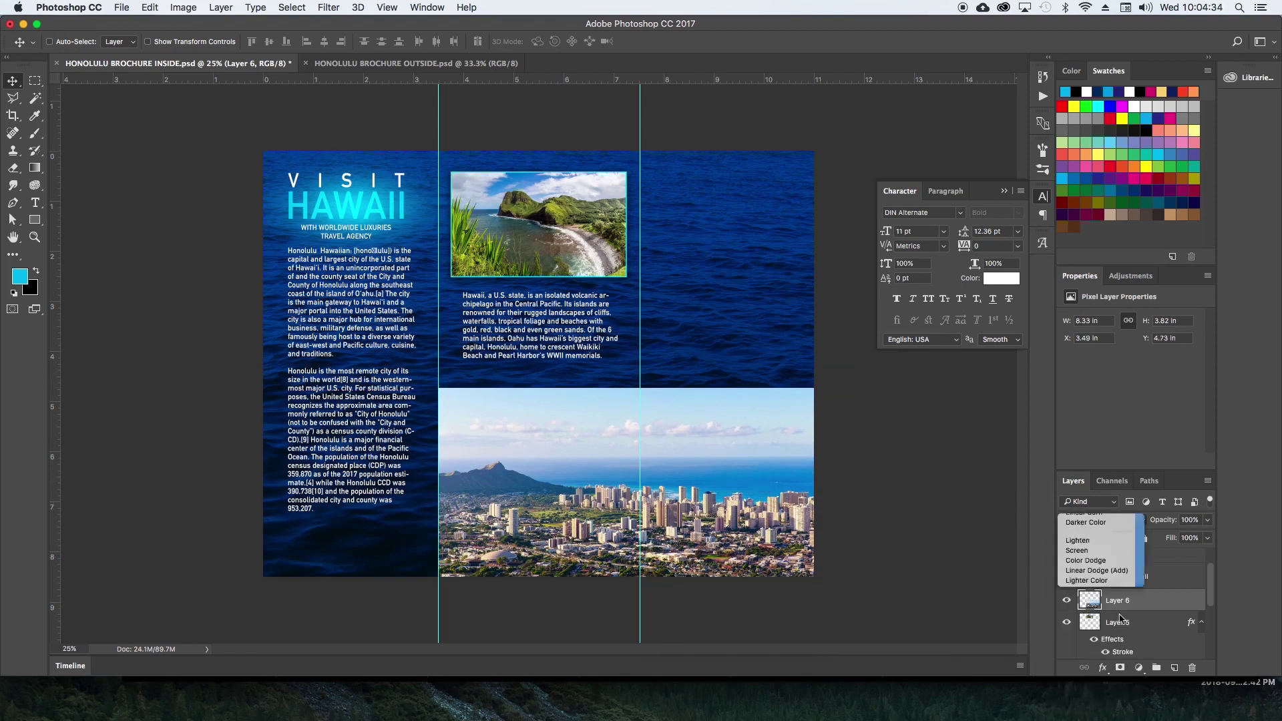
Add a layer mask to the skyline photo and fade its sky into the water with a vertical black-to-white gradient.
{"action": "left_click", "coordinate": [1121, 669]}
{"action": "key", "text": "g"}
{"action": "left_click_drag", "start_coordinate": [723, 379], "coordinate": [729, 531]}
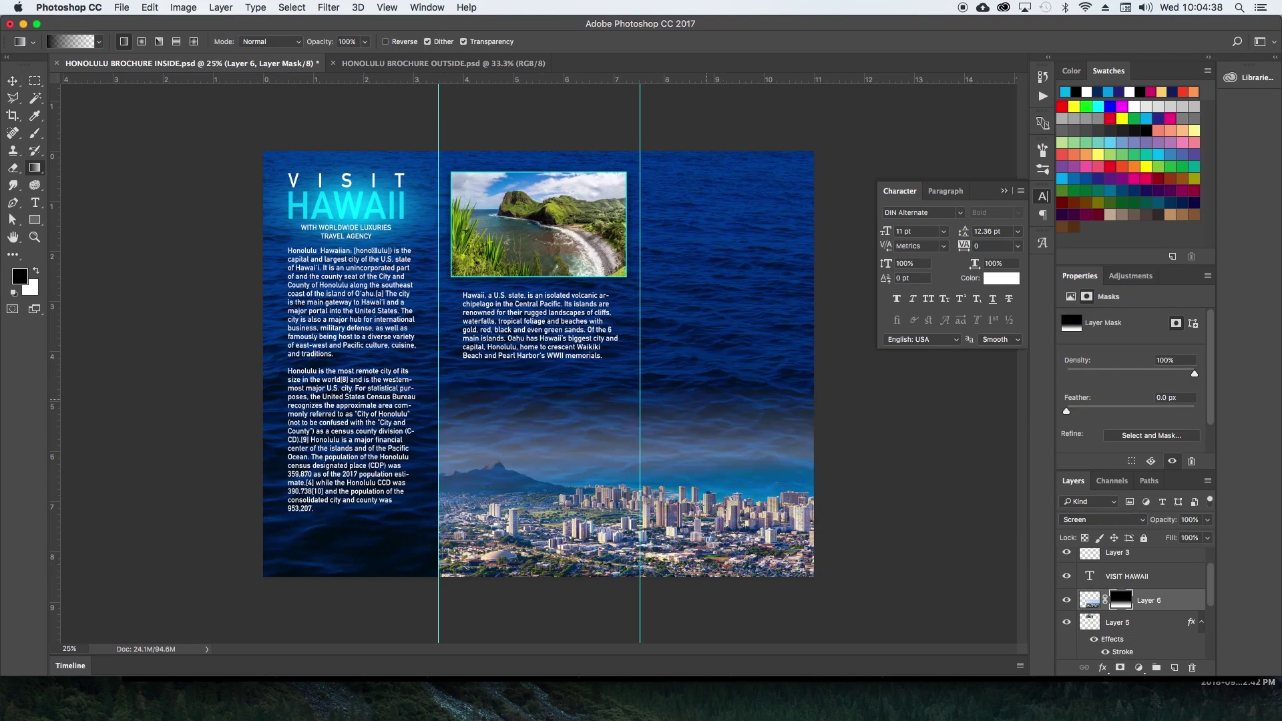
{"action": "key", "text": "v"}
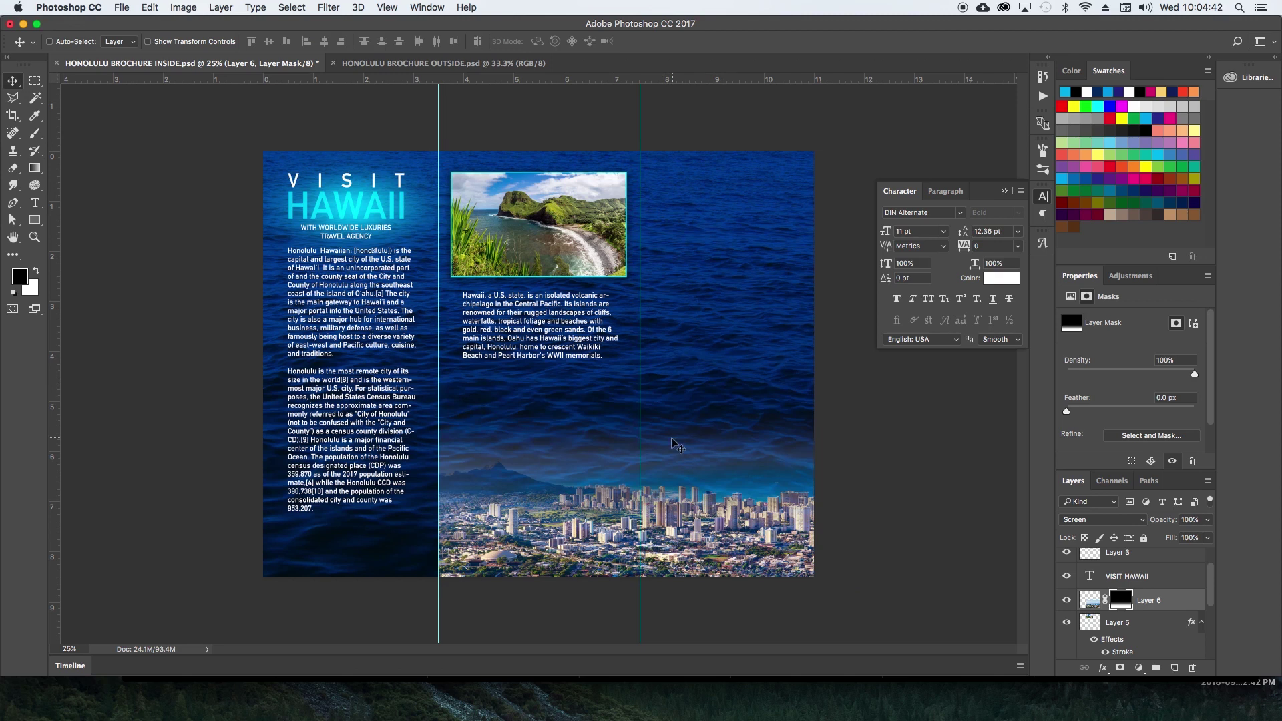
Switch to Chrome and search Google Images for "people having fun at the beach".
{"action": "left_click", "coordinate": [670, 698]}
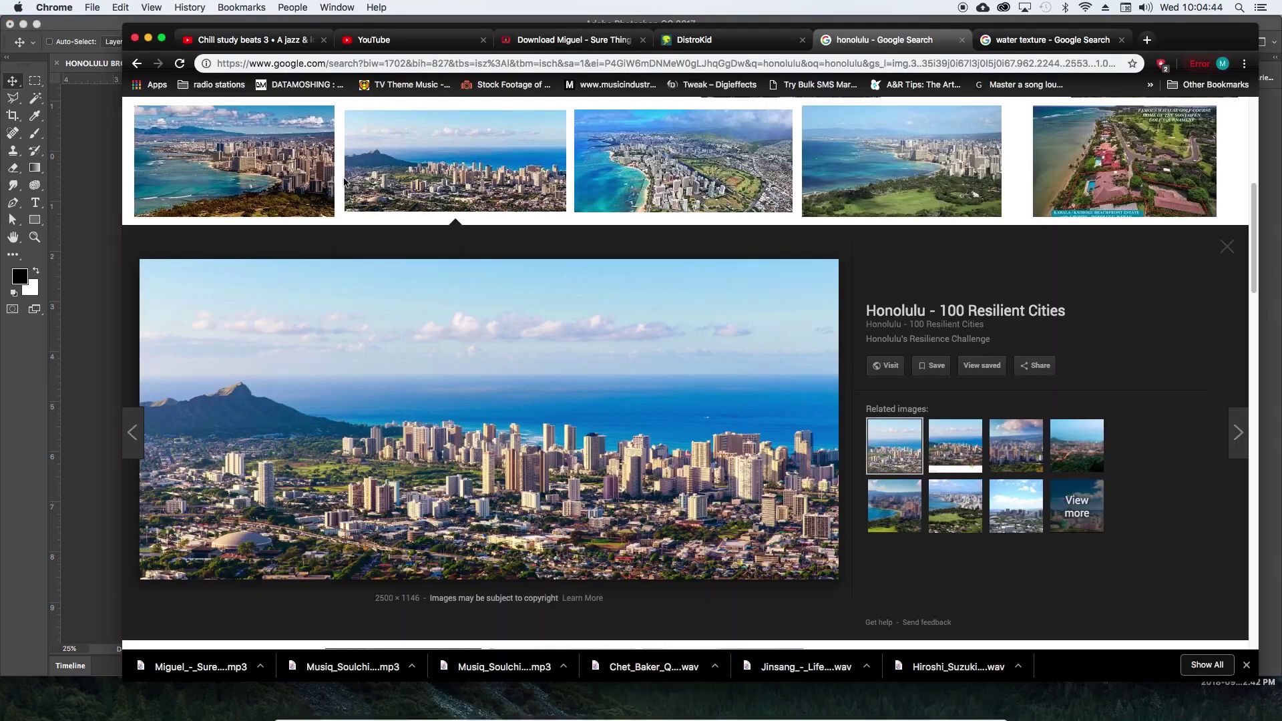
{"action": "scroll", "coordinate": [345, 181], "scroll_direction": "up", "scroll_amount": 6}
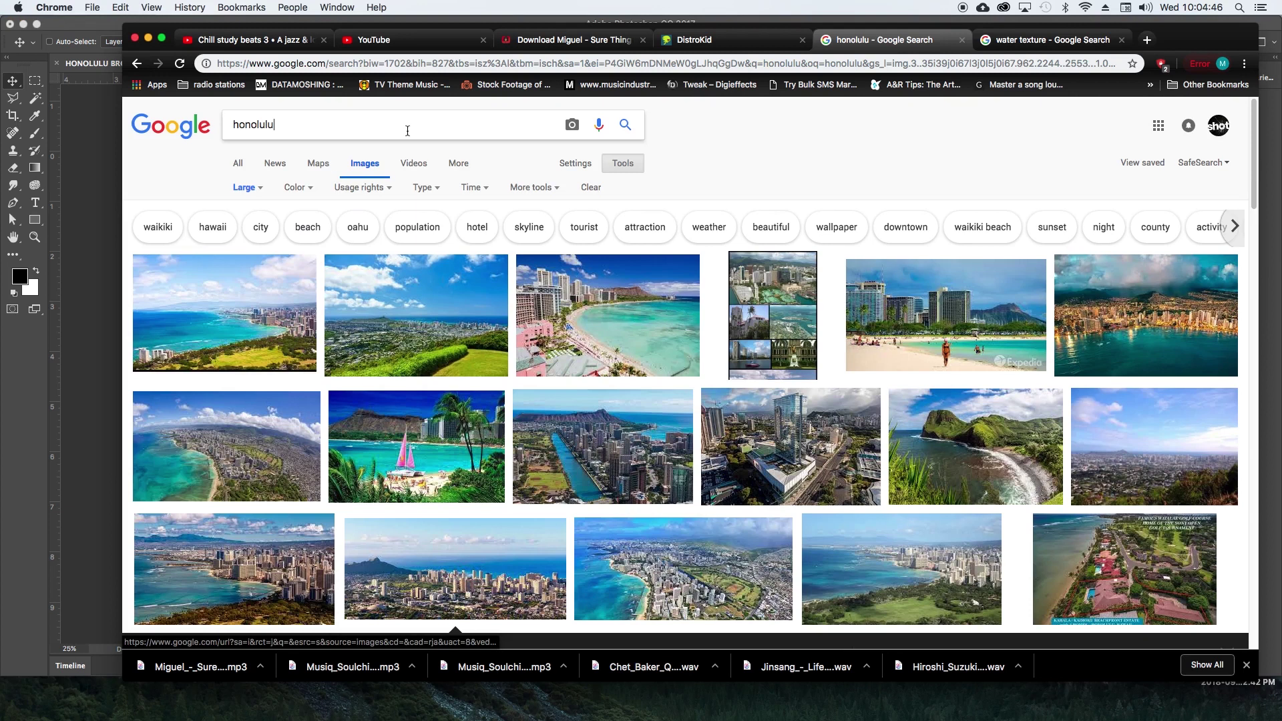
{"action": "key", "text": "super+a"}
{"action": "type", "text": "peo"}
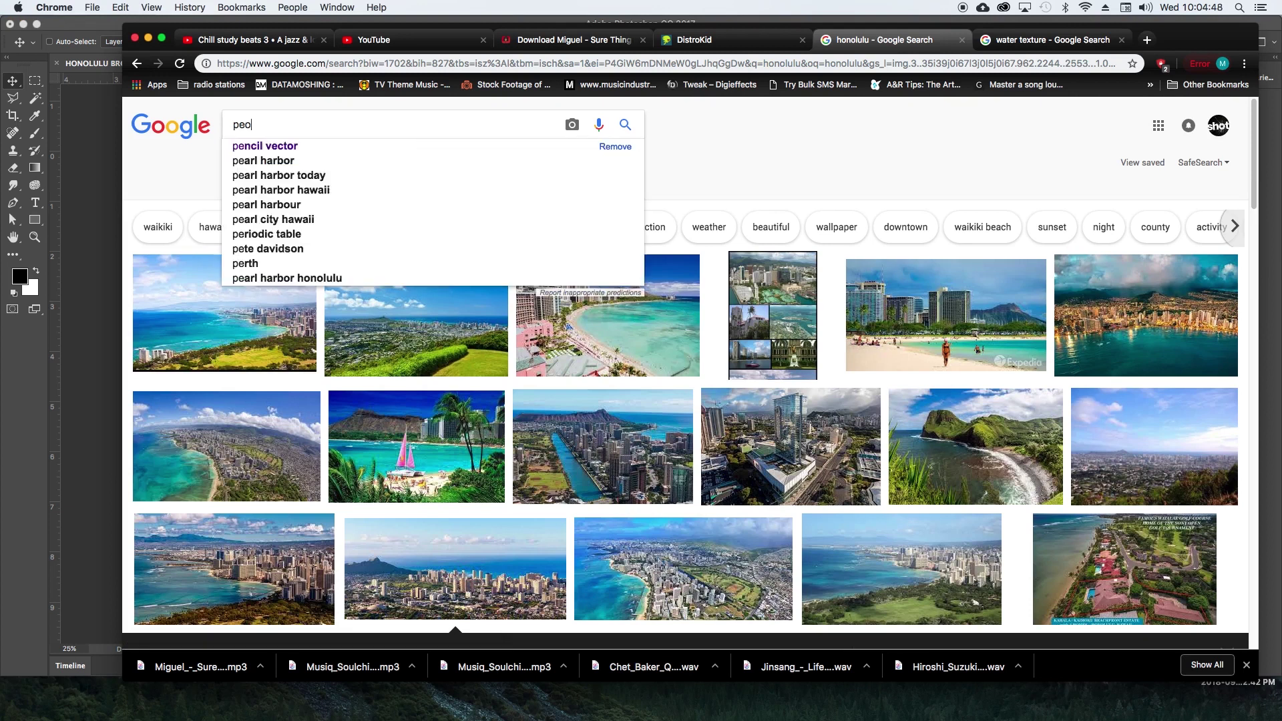
{"action": "type", "text": "ple having fun at the bea"}
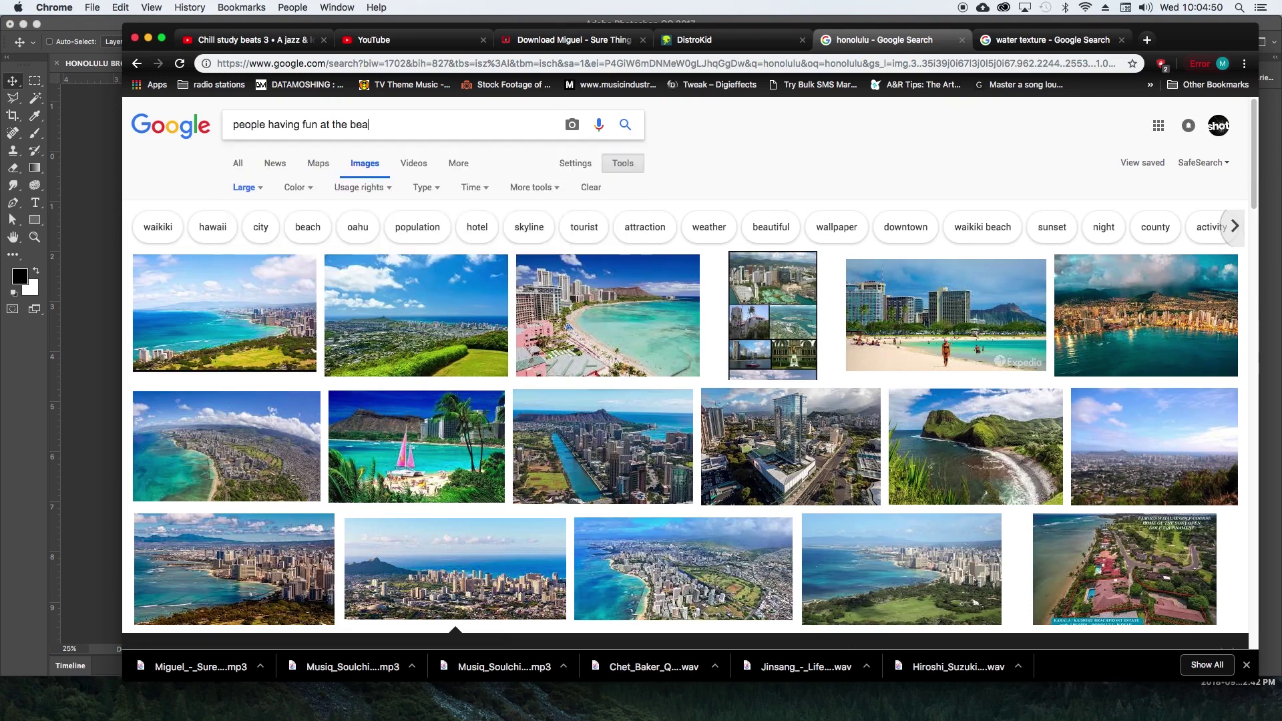
{"action": "type", "text": "ch"}
{"action": "key", "text": "Return"}
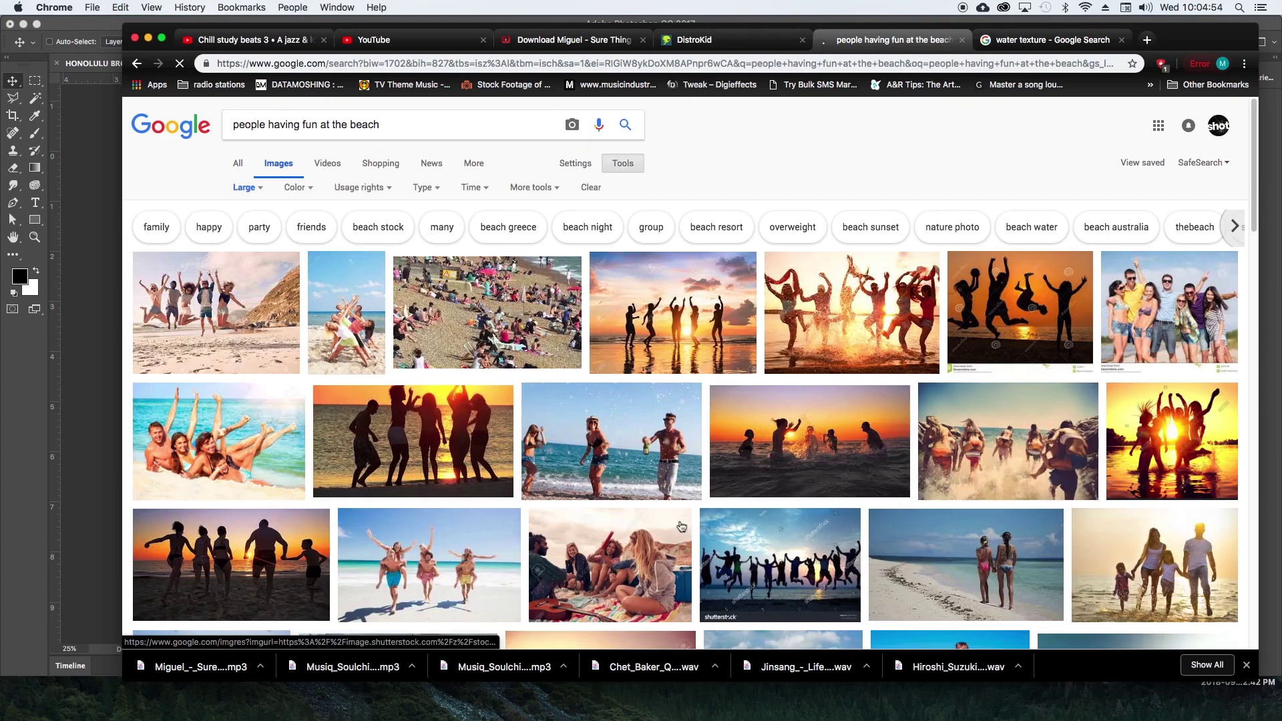
Copy the image of the family of four walking through the surf at sunset, and paste it into the Photoshop brochure.
{"action": "scroll", "coordinate": [681, 527], "scroll_direction": "down", "scroll_amount": 2}
{"action": "scroll", "coordinate": [682, 527], "scroll_direction": "down", "scroll_amount": 2}
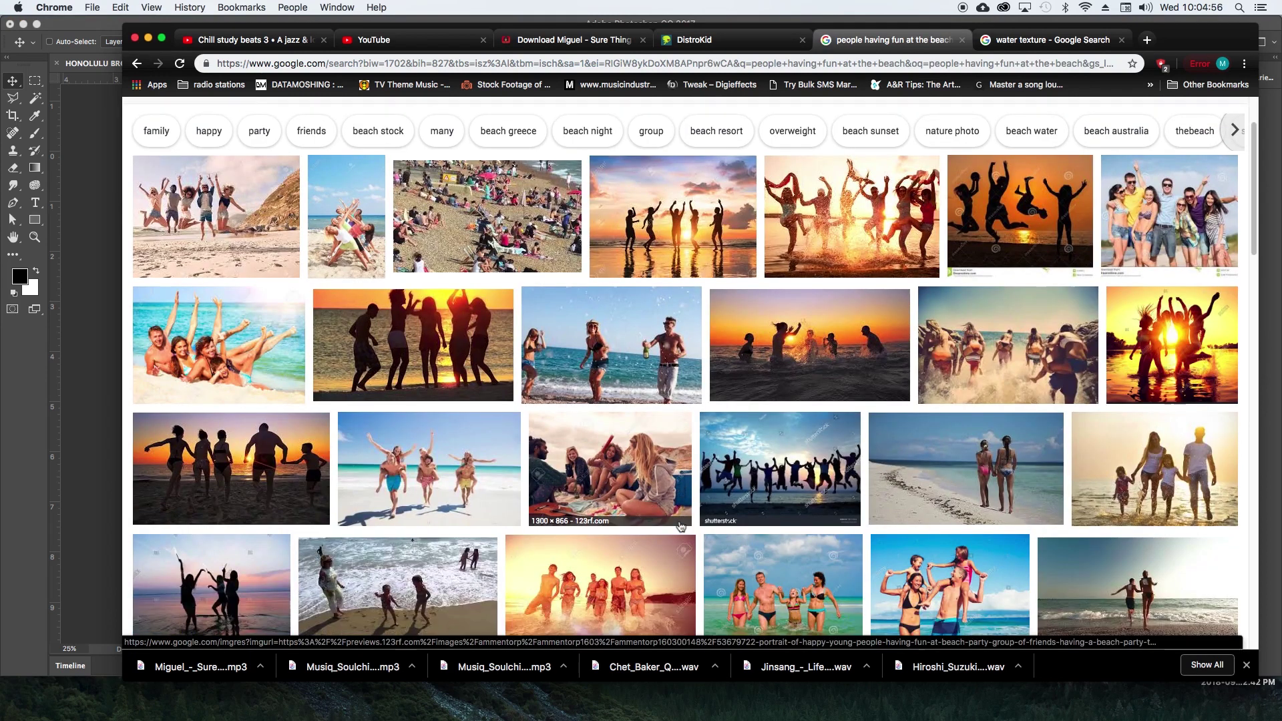
{"action": "scroll", "coordinate": [681, 527], "scroll_direction": "down", "scroll_amount": 1}
{"action": "scroll", "coordinate": [682, 527], "scroll_direction": "down", "scroll_amount": 1}
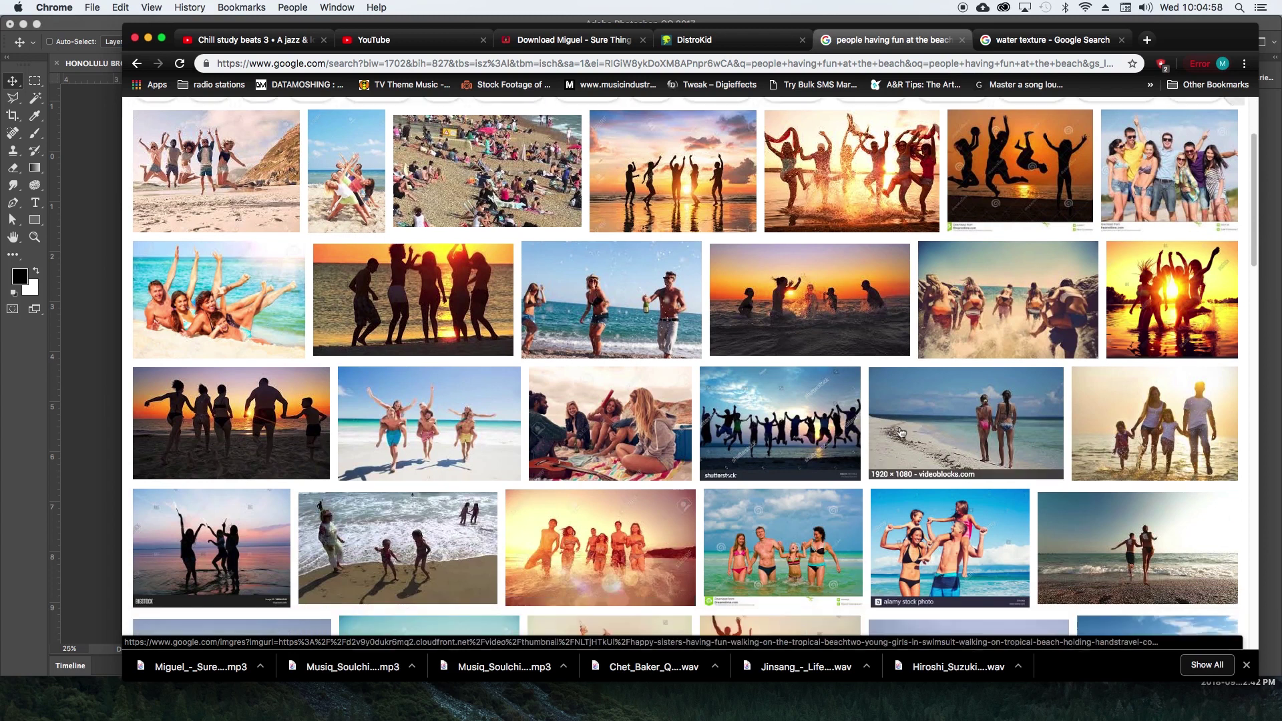
{"action": "scroll", "coordinate": [902, 433], "scroll_direction": "down", "scroll_amount": 1}
{"action": "scroll", "coordinate": [902, 434], "scroll_direction": "down", "scroll_amount": 1}
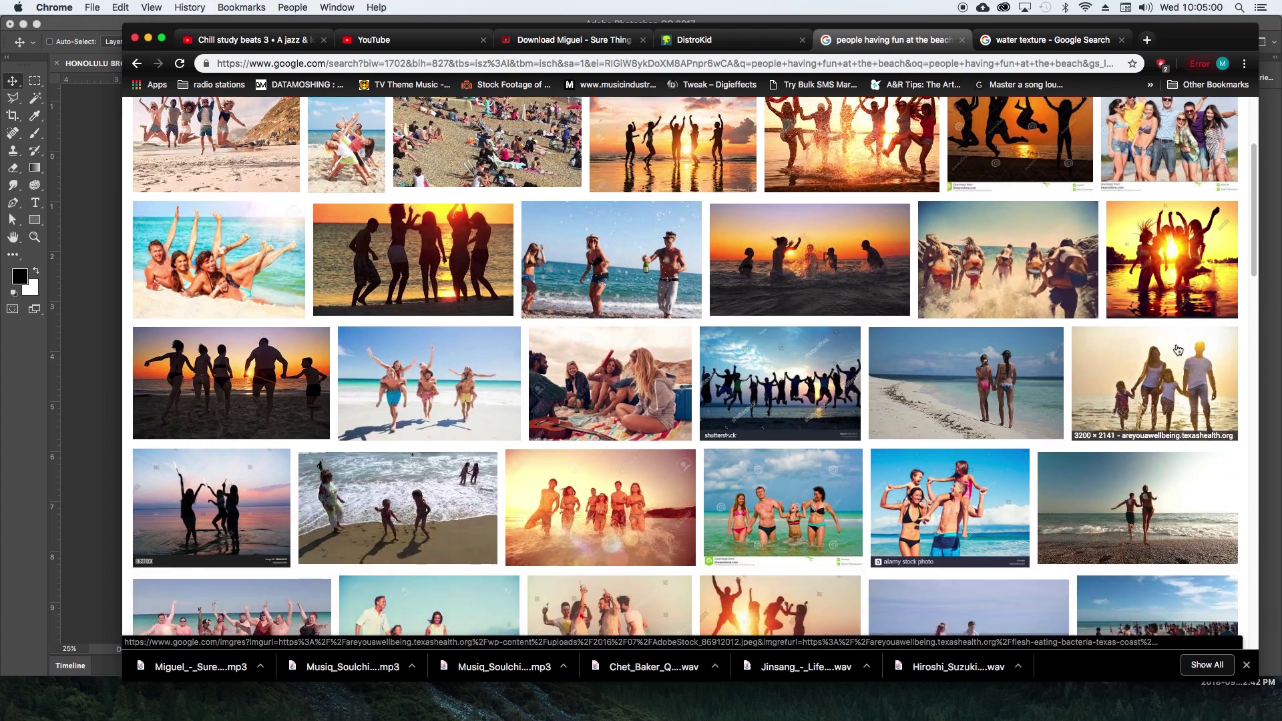
{"action": "left_click", "coordinate": [1178, 350]}
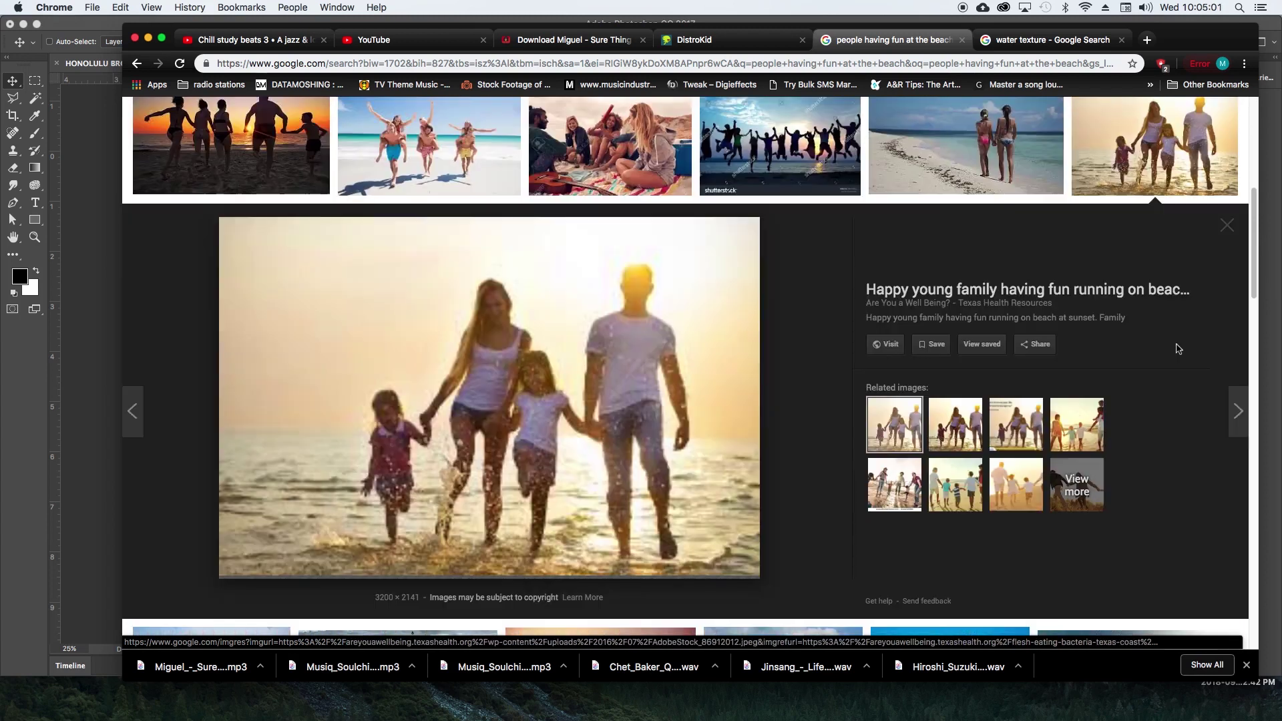
{"action": "right_click", "coordinate": [681, 360]}
{"action": "left_click", "coordinate": [719, 466]}
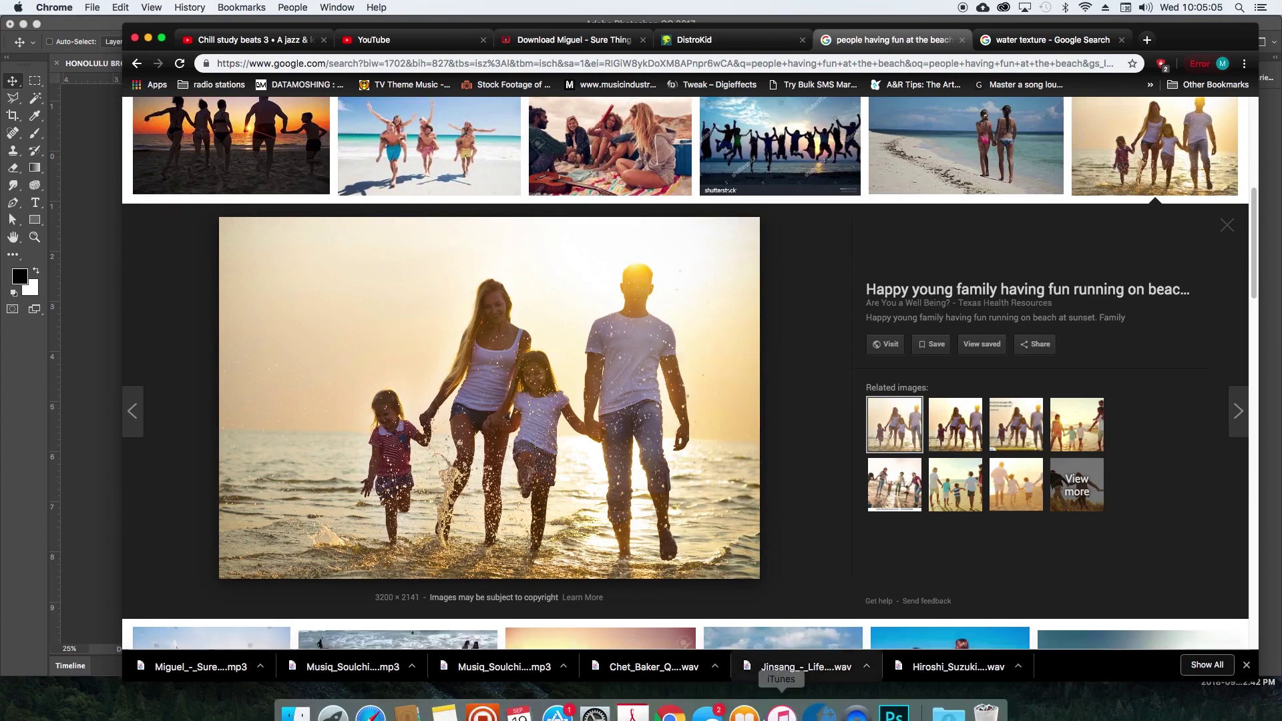
{"action": "left_click", "coordinate": [895, 698]}
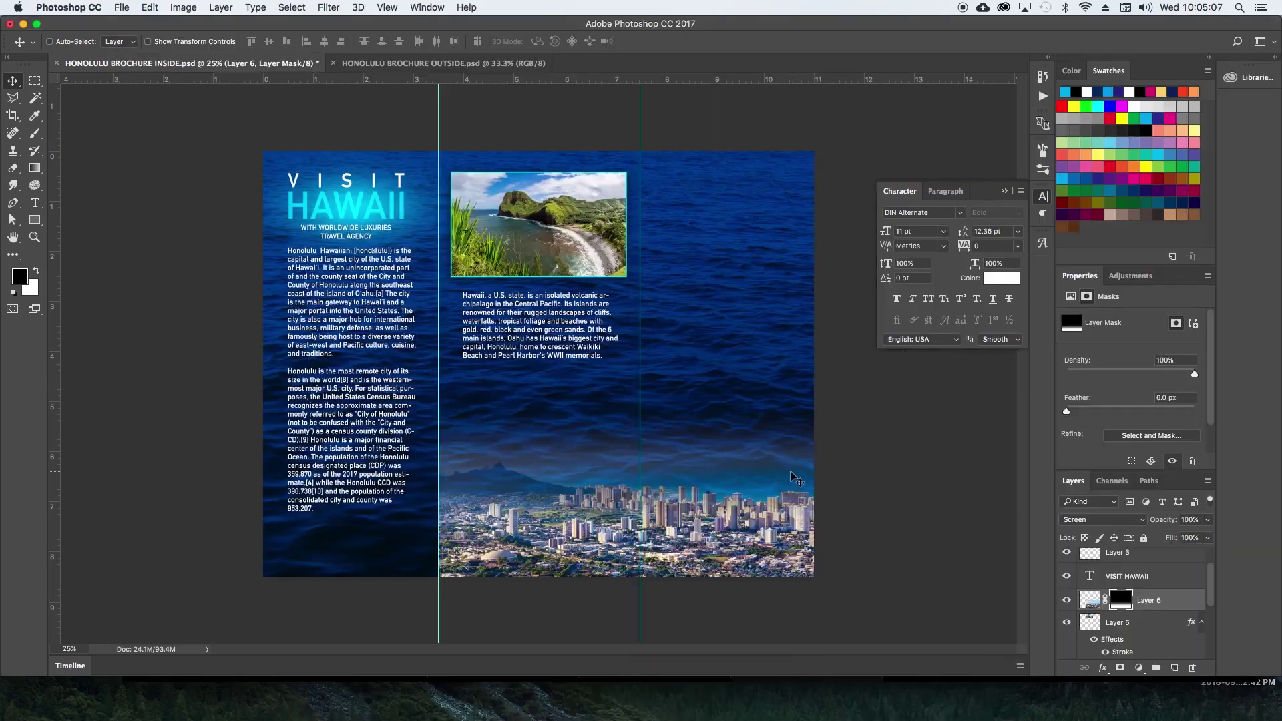
{"action": "key", "text": "super+v"}
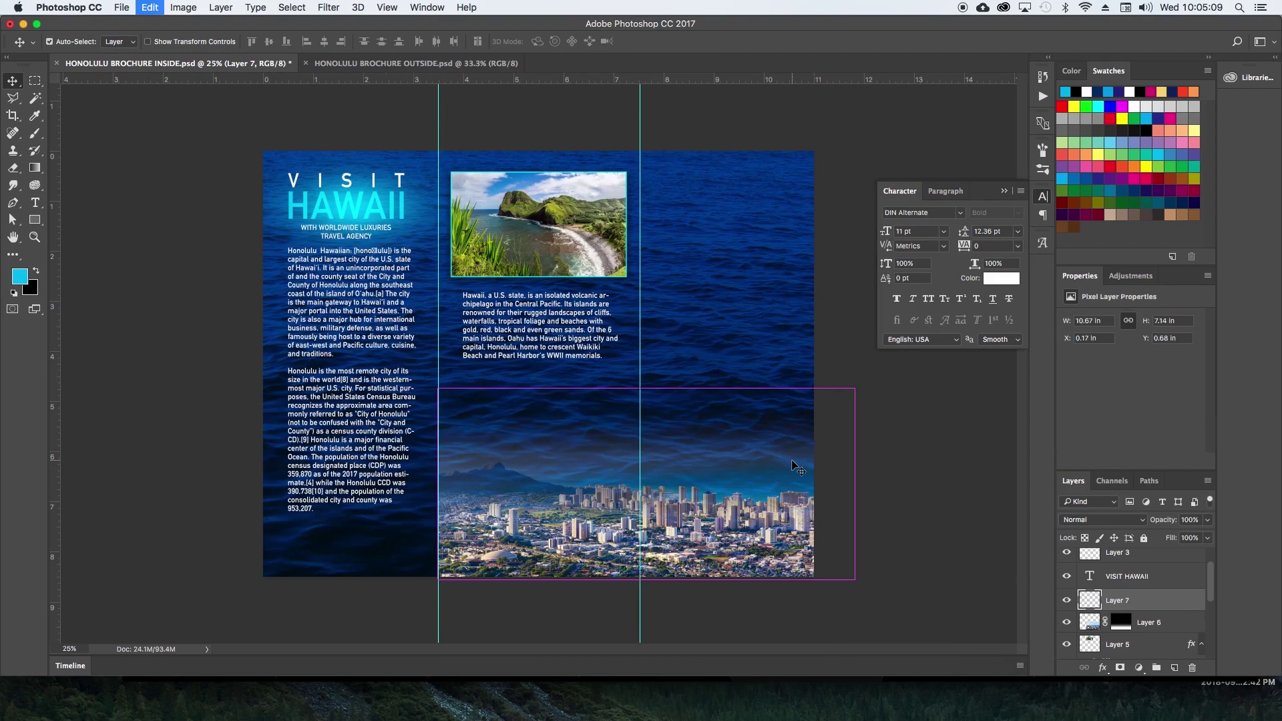
Move the family photo toward the lower right of the page and scale it proportionally to 46.38%.
{"action": "left_click_drag", "start_coordinate": [732, 409], "coordinate": [773, 450]}
{"action": "key", "text": "super+t"}
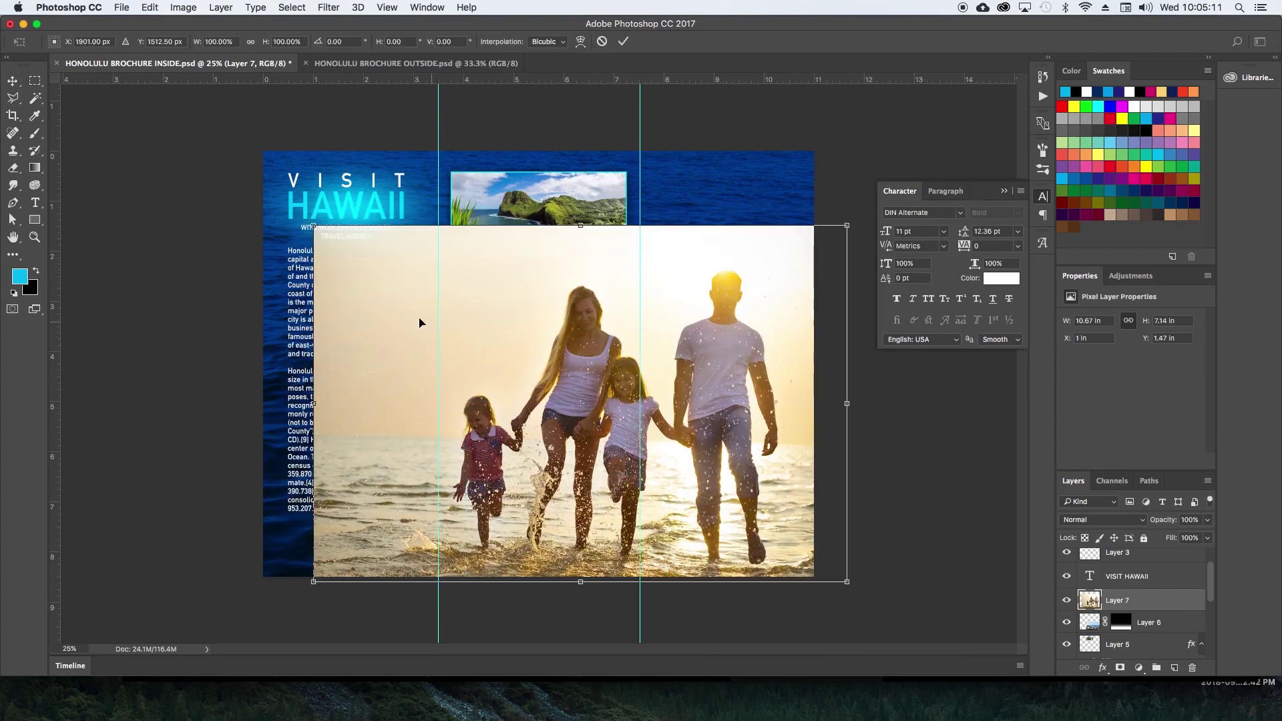
{"action": "left_click_drag", "start_coordinate": [316, 220], "coordinate": [602, 412]}
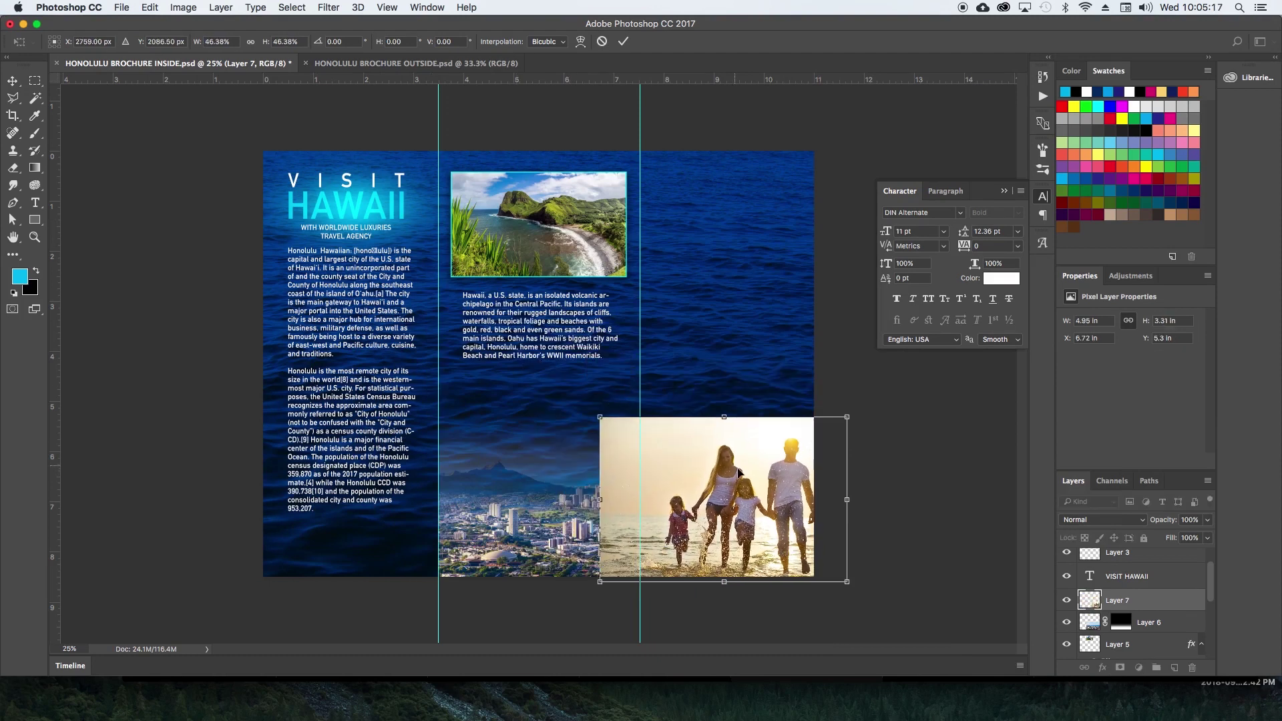
{"action": "key", "text": "Return"}
Move the family photo over the coastline photo and shrink it to about 3.85 by 2.57 in, at about X 3.58 in, Y 0.07 in.
{"action": "left_click_drag", "start_coordinate": [793, 498], "coordinate": [626, 220]}
{"action": "key", "text": "super+t"}
{"action": "left_click_drag", "start_coordinate": [685, 307], "coordinate": [594, 241]}
{"action": "key", "text": "Return"}
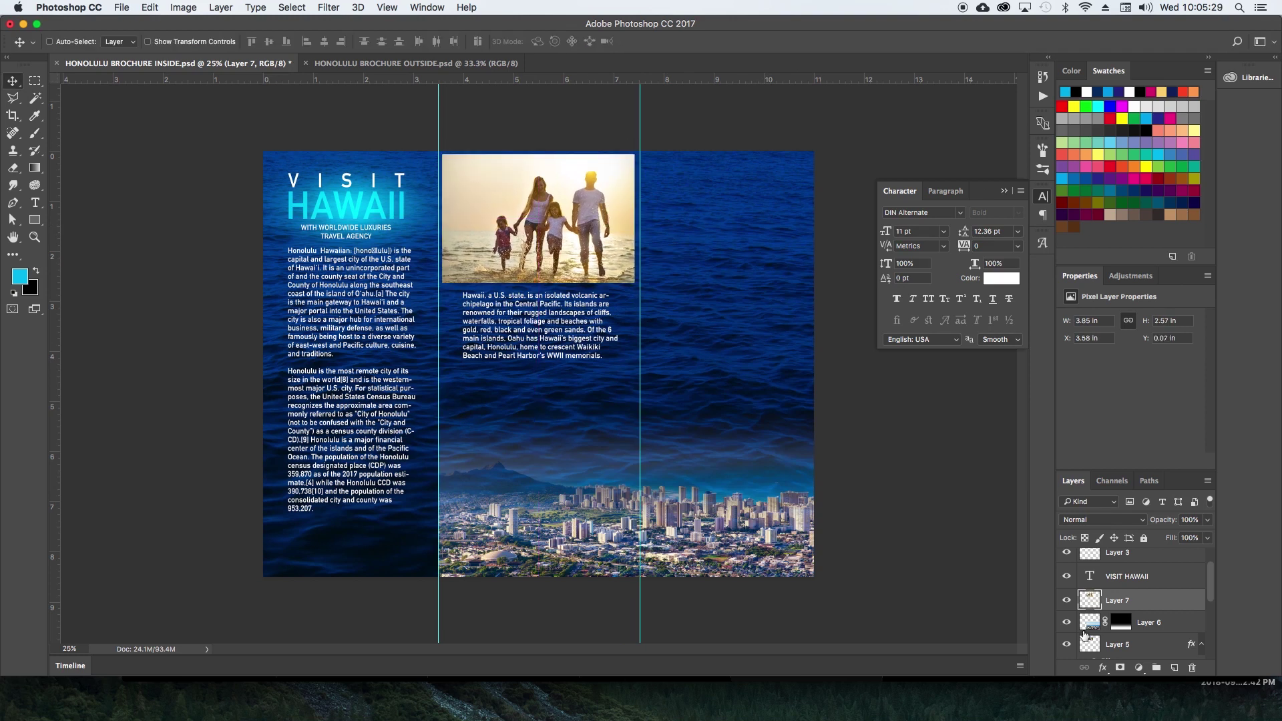
Lower the family photo slightly over the coastline photo and scale it to about 3.79 by 2.53 in, at X 3.58 in, Y 0.19 in.
{"action": "left_click", "coordinate": [1094, 622], "text": "super"}
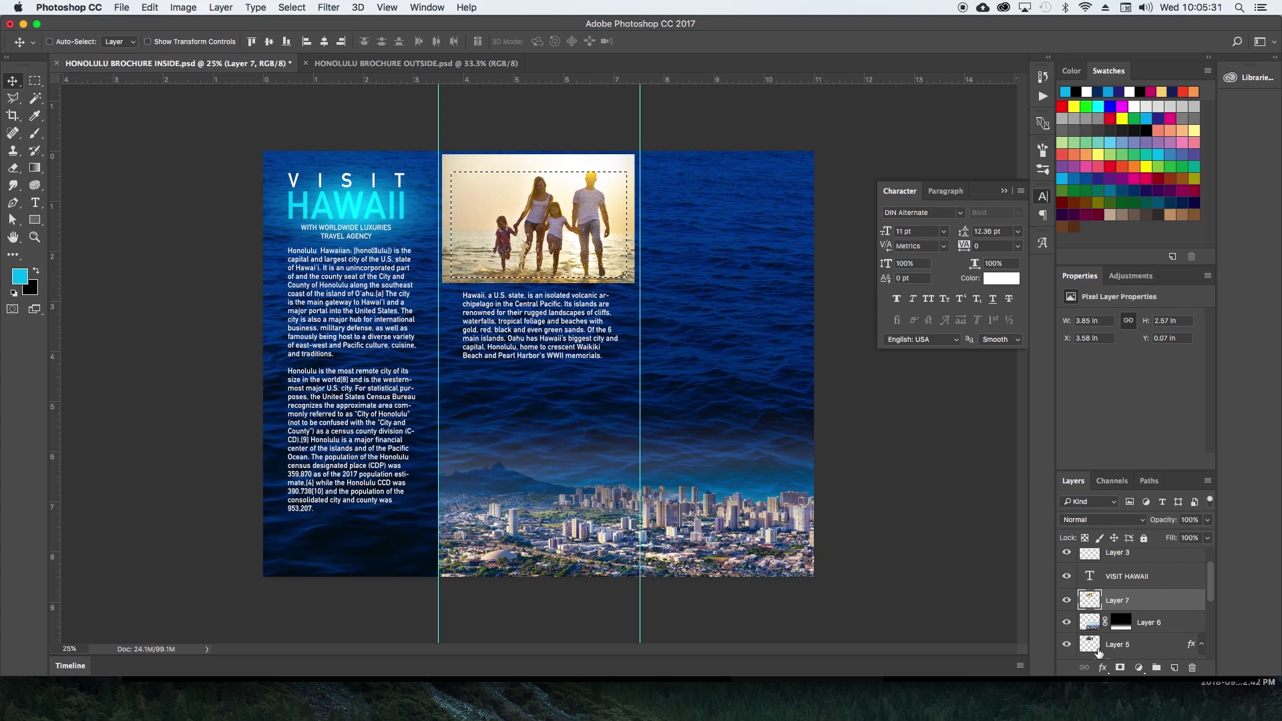
{"action": "left_click_drag", "start_coordinate": [661, 342], "coordinate": [662, 346]}
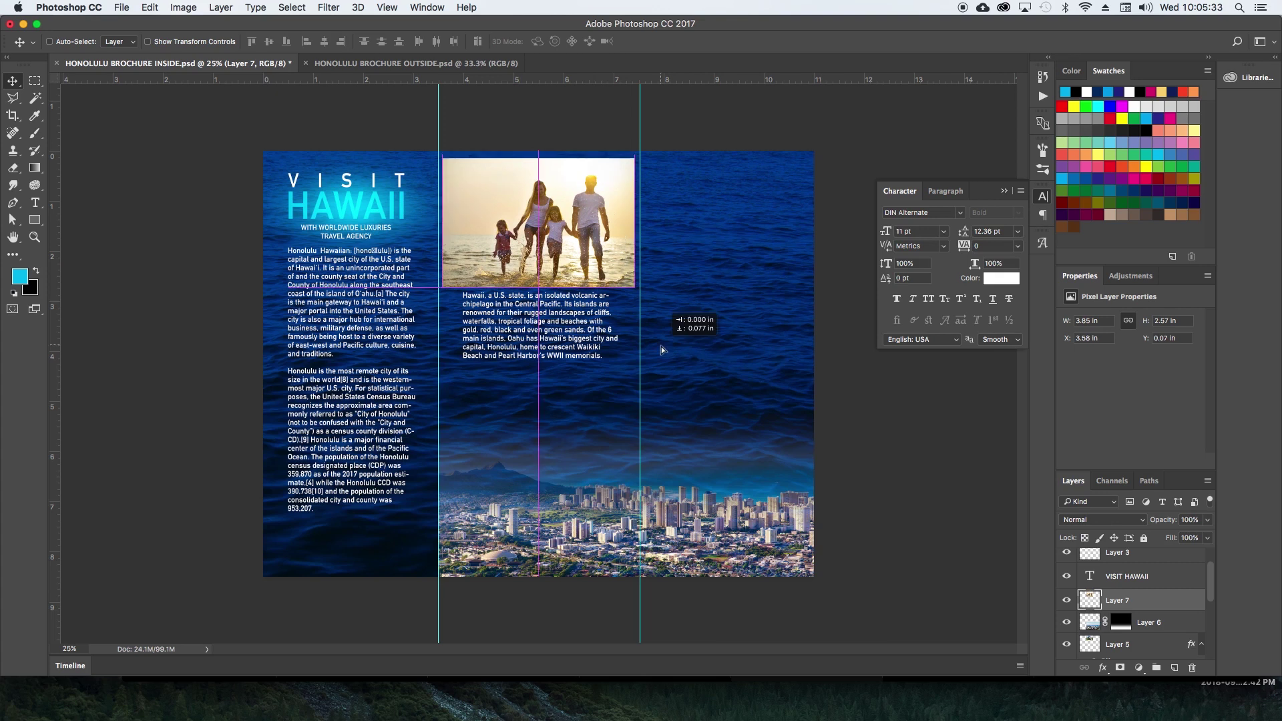
{"action": "key", "text": "super+t"}
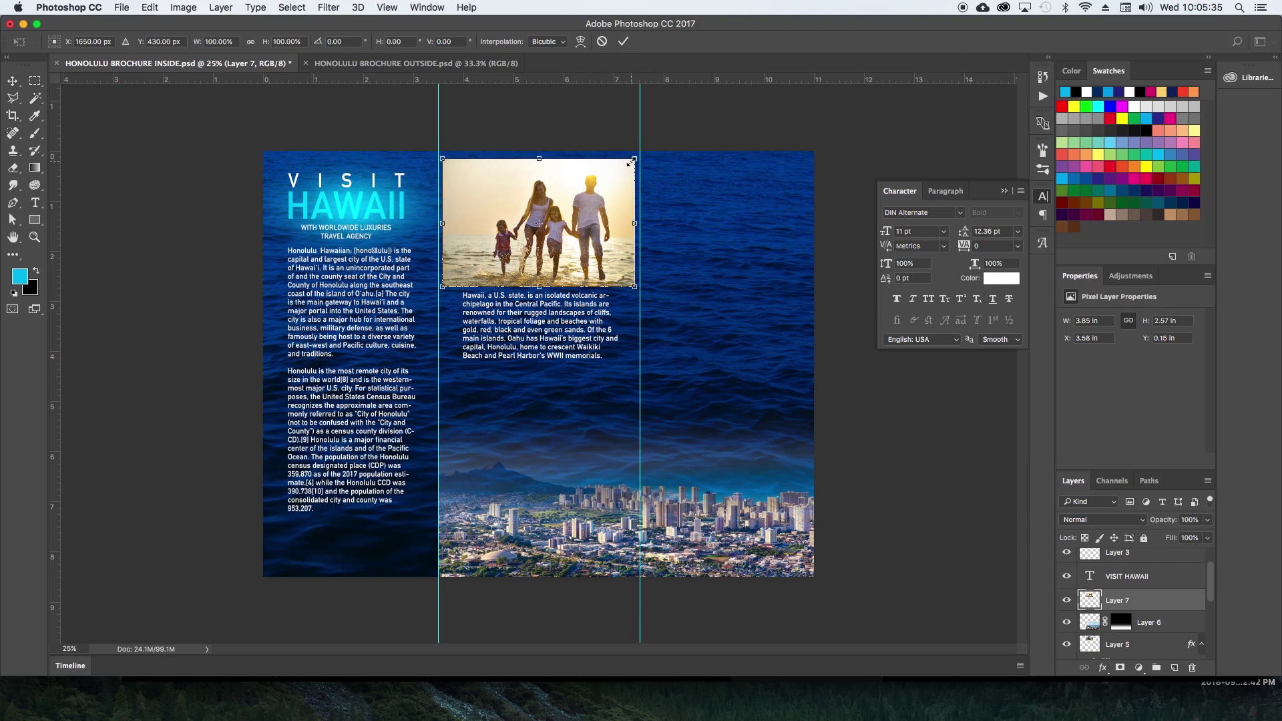
{"action": "left_click_drag", "start_coordinate": [629, 163], "coordinate": [625, 165]}
{"action": "key", "text": "Return"}
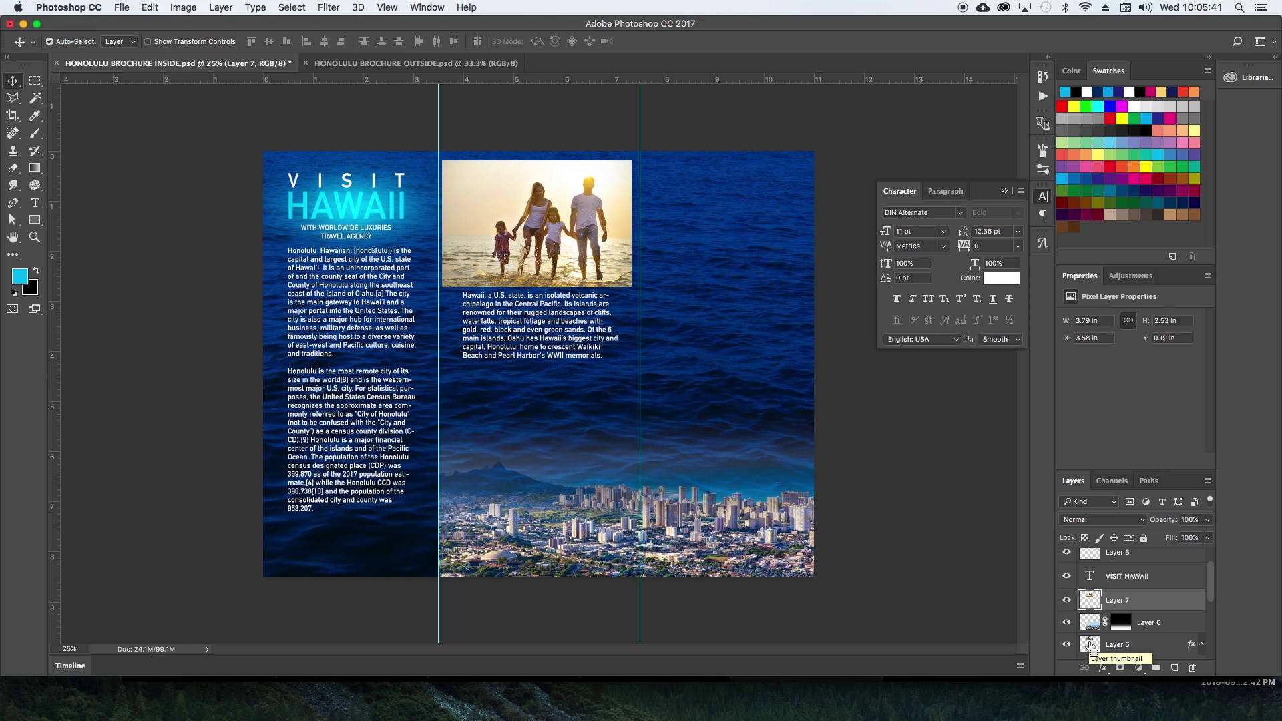
Mask the family photo to the coastline photo's outline and move it into the third panel beside the coastline photo.
{"action": "left_click", "coordinate": [1090, 646], "text": "super"}
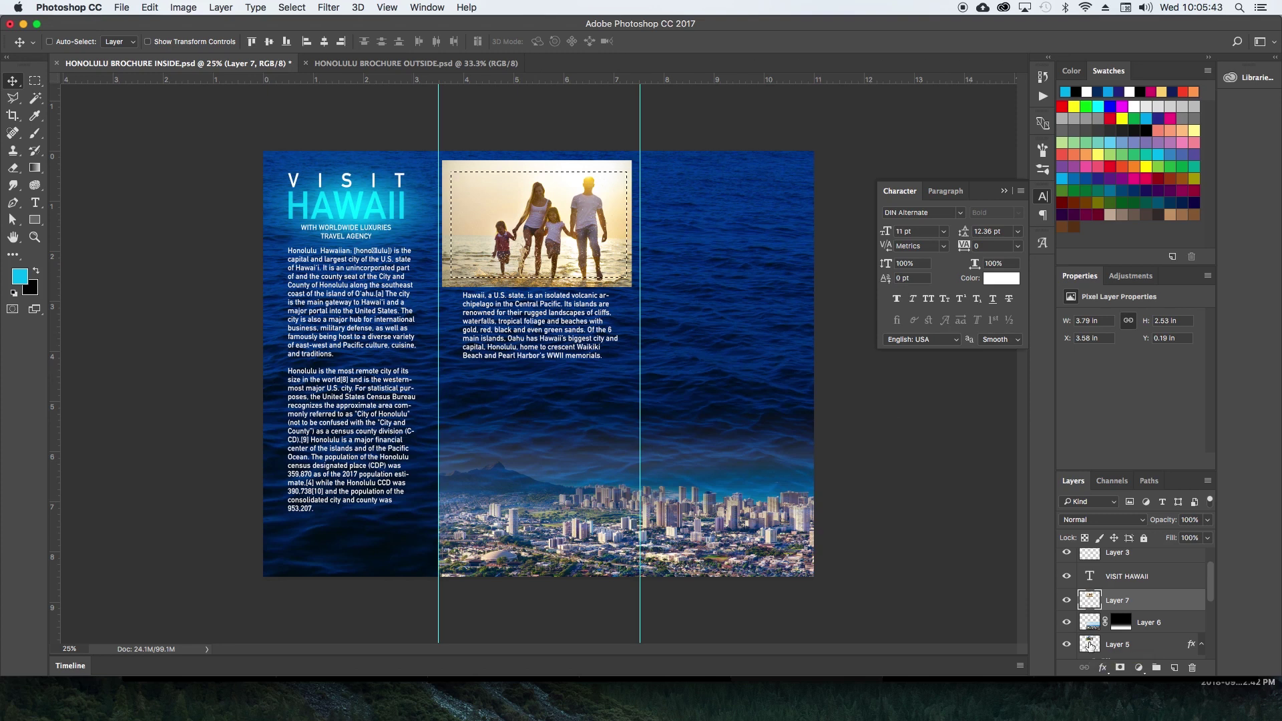
{"action": "left_click", "coordinate": [1121, 667]}
{"action": "left_click_drag", "start_coordinate": [577, 262], "coordinate": [727, 242]}
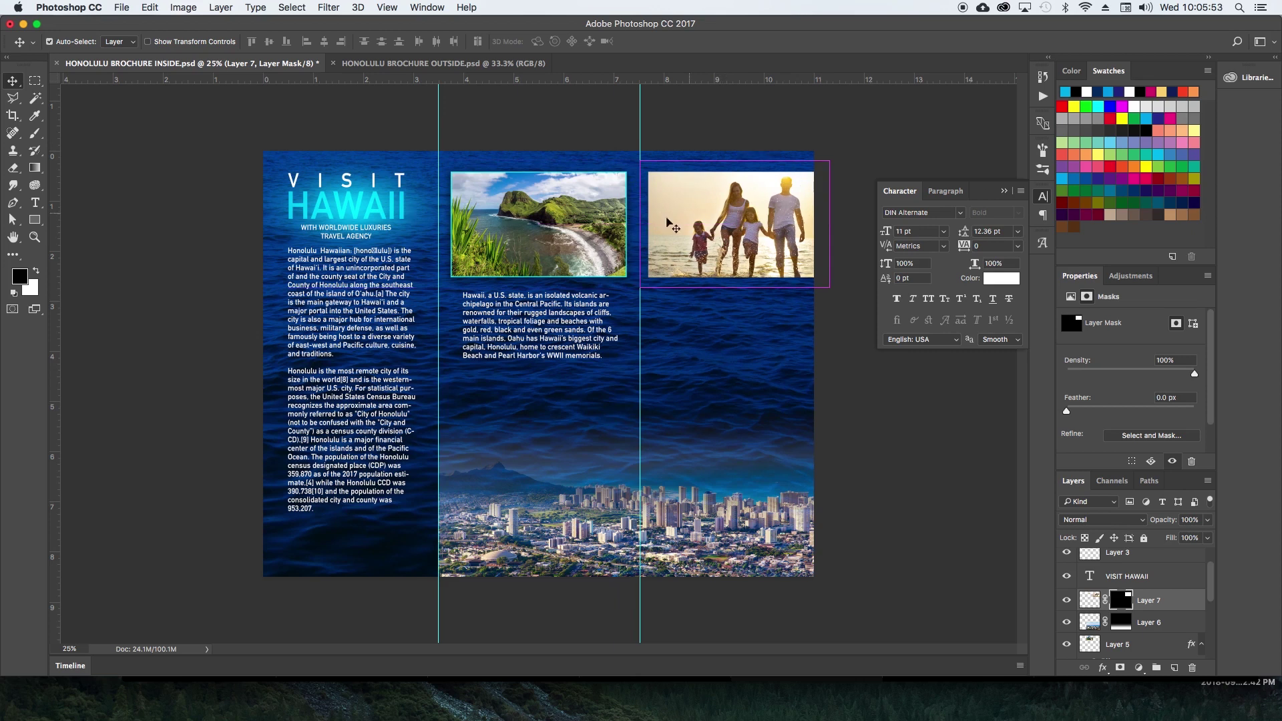
Scale both photos together to about 90% and reposition them within their panels, the coastline photo at about X 3.95 in and the family photo at X 7.67 in.
{"action": "key", "text": "ctrl+t"}
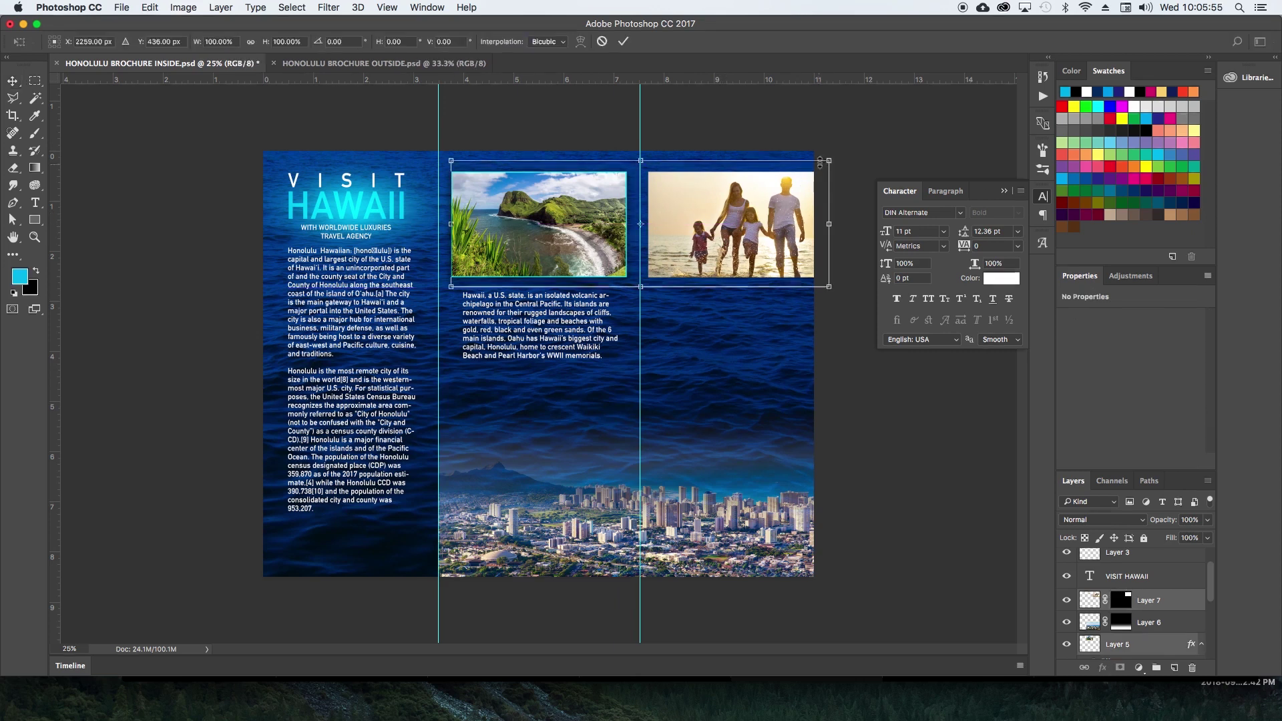
{"action": "left_click_drag", "start_coordinate": [828, 161], "coordinate": [792, 173]}
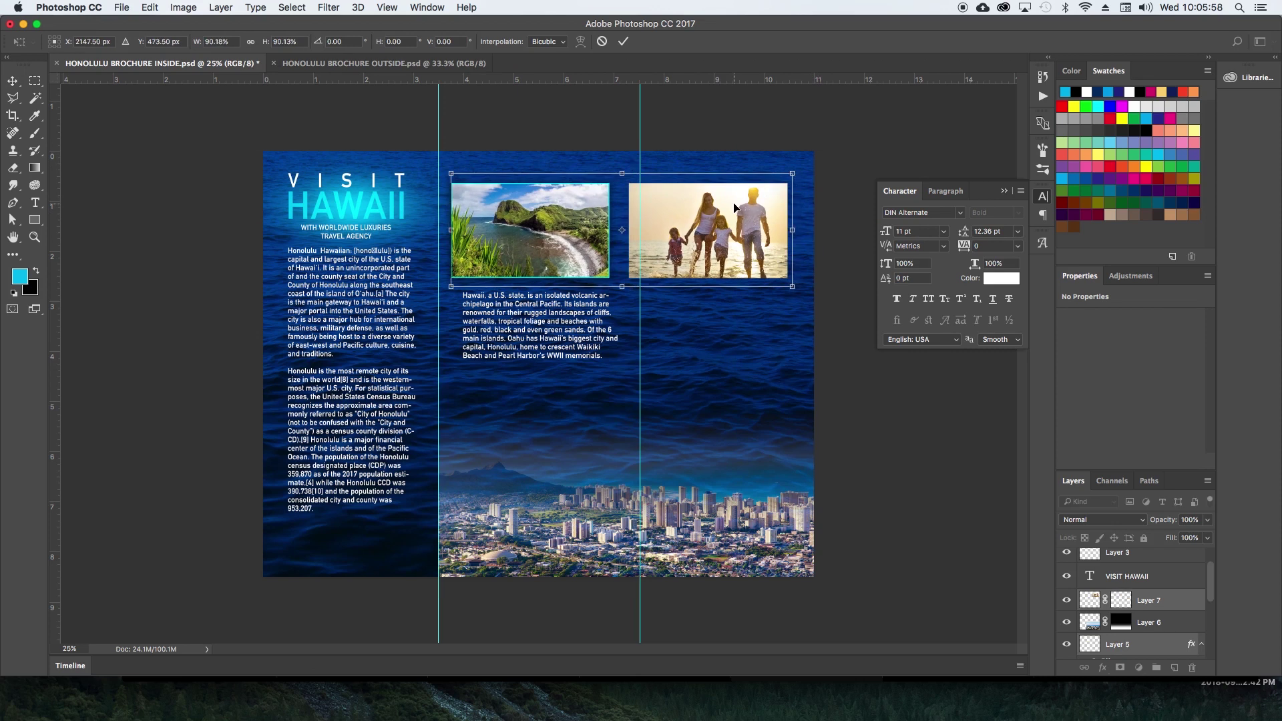
{"action": "key", "text": "Return"}
{"action": "left_click_drag", "start_coordinate": [721, 220], "coordinate": [736, 217]}
{"action": "left_click", "coordinate": [606, 226]}
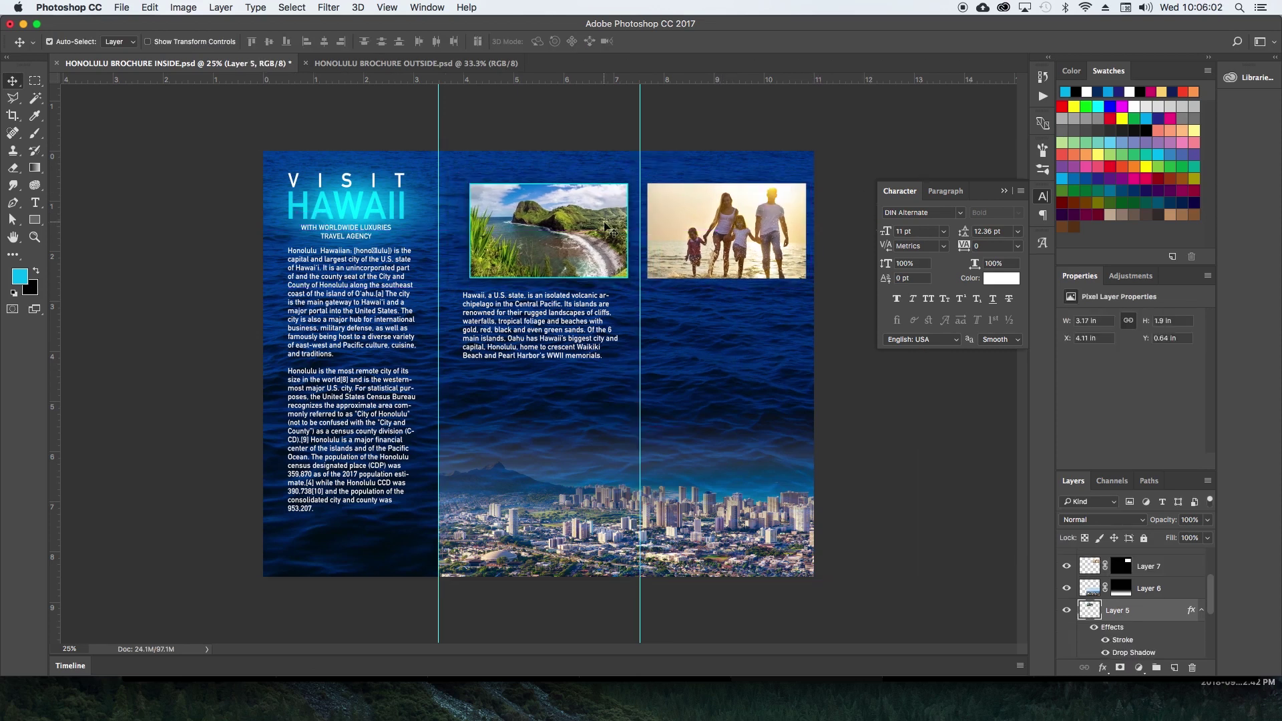
{"action": "left_click_drag", "start_coordinate": [604, 225], "coordinate": [597, 227]}
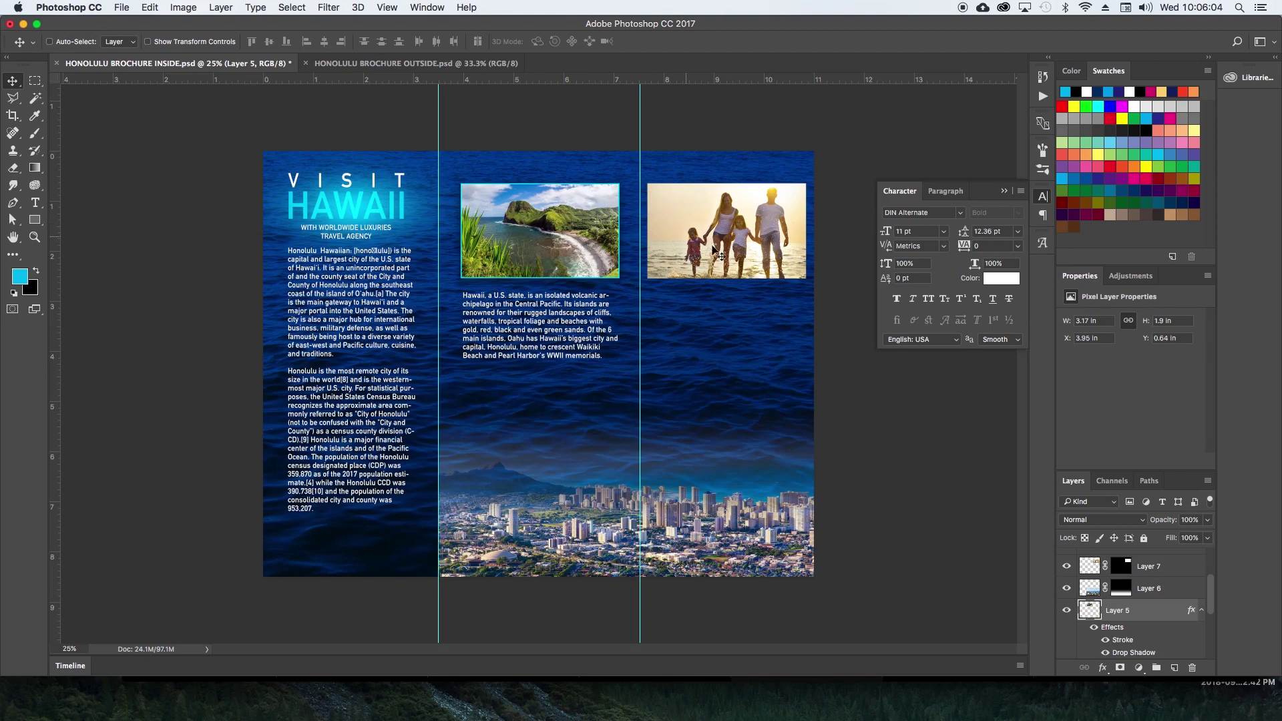
{"action": "left_click", "coordinate": [737, 231], "text": "super"}
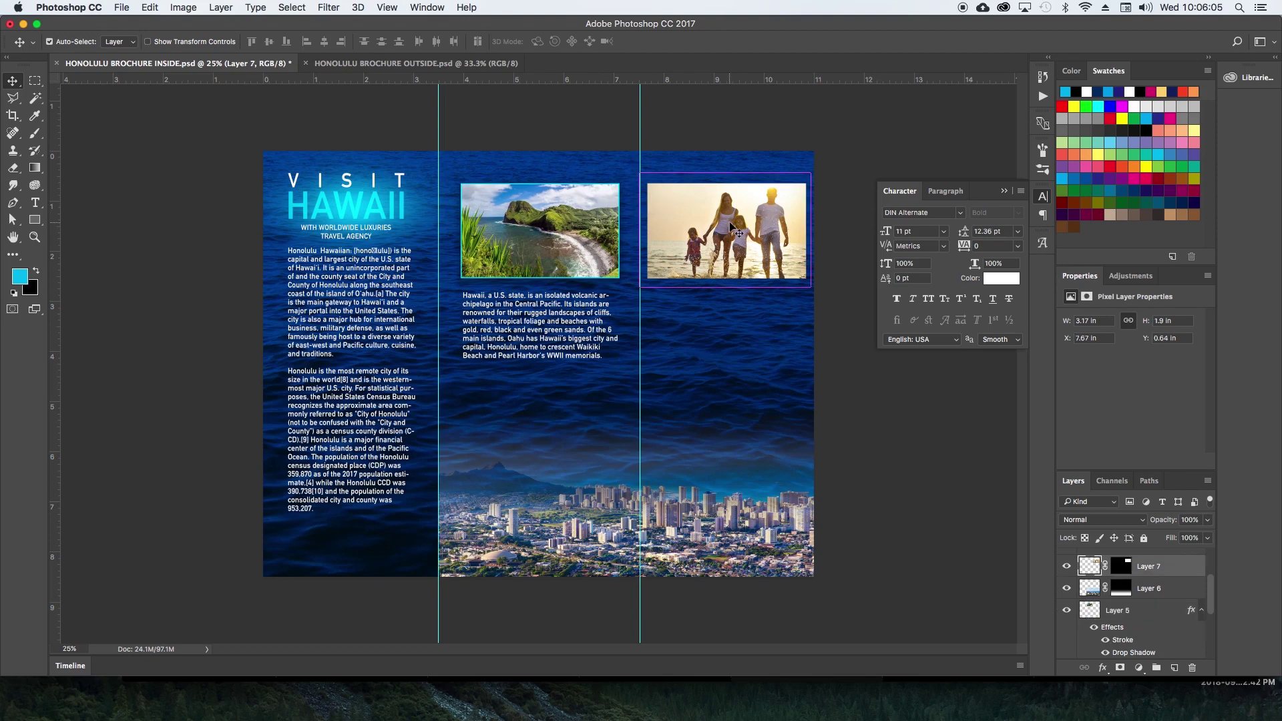
Duplicate the Hawaii paragraph beneath the family photo in the third panel and select all of the copy's text.
{"action": "left_click", "coordinate": [588, 352]}
{"action": "left_click_drag", "start_coordinate": [564, 330], "coordinate": [742, 326]}
{"action": "double_click", "coordinate": [746, 299]}
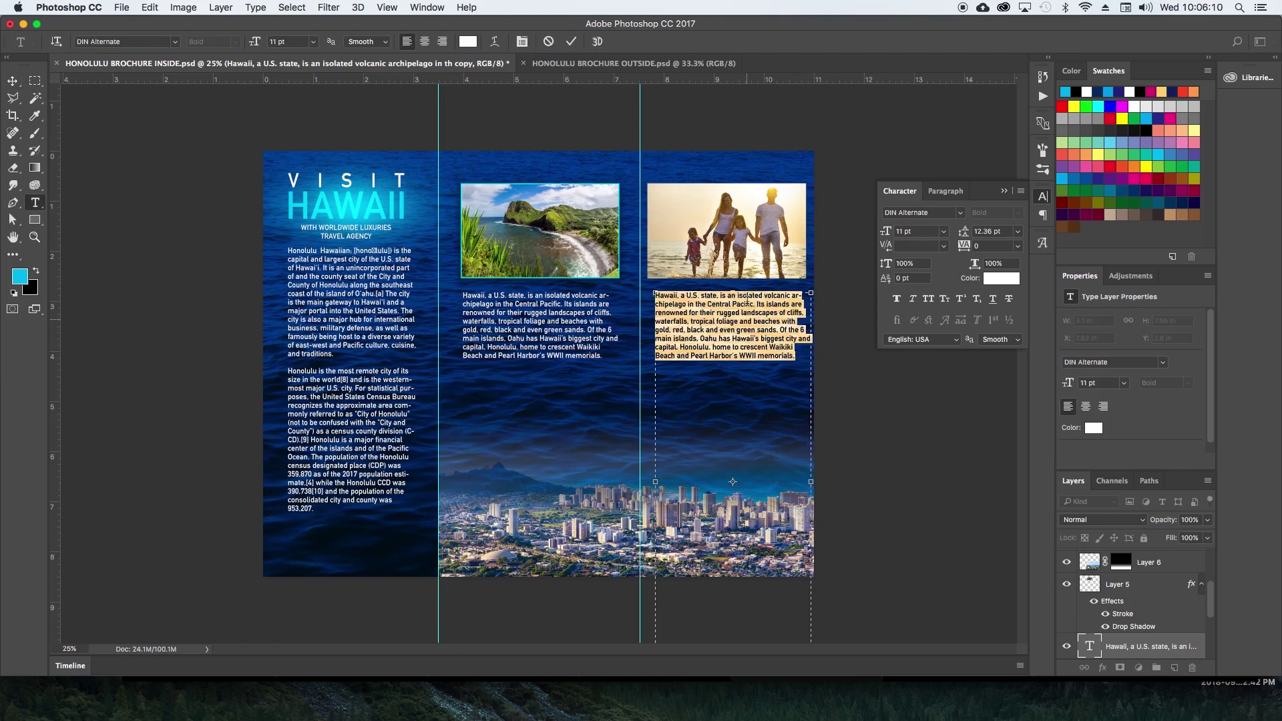
Switch to Chrome and search Google's web results for "hawaii" in the water texture search page.
{"action": "left_click", "coordinate": [669, 698]}
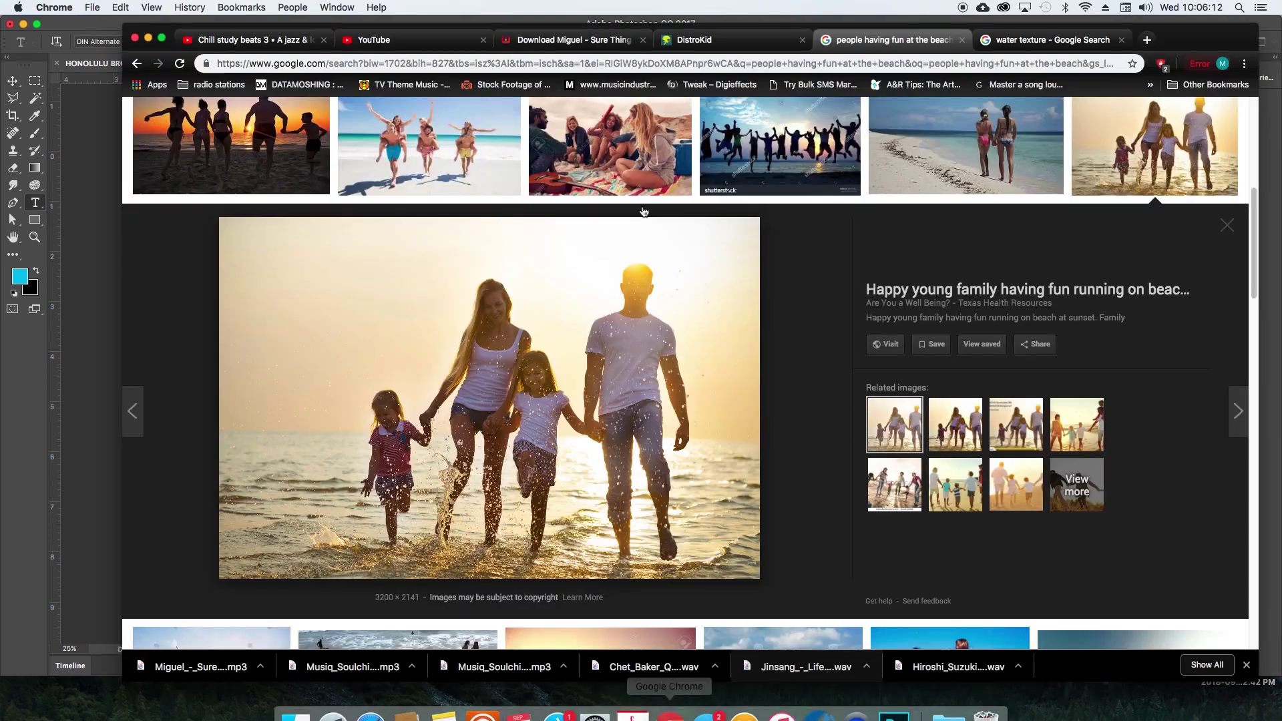
{"action": "left_click", "coordinate": [927, 33]}
{"action": "scroll", "coordinate": [374, 187], "scroll_direction": "up", "scroll_amount": 5}
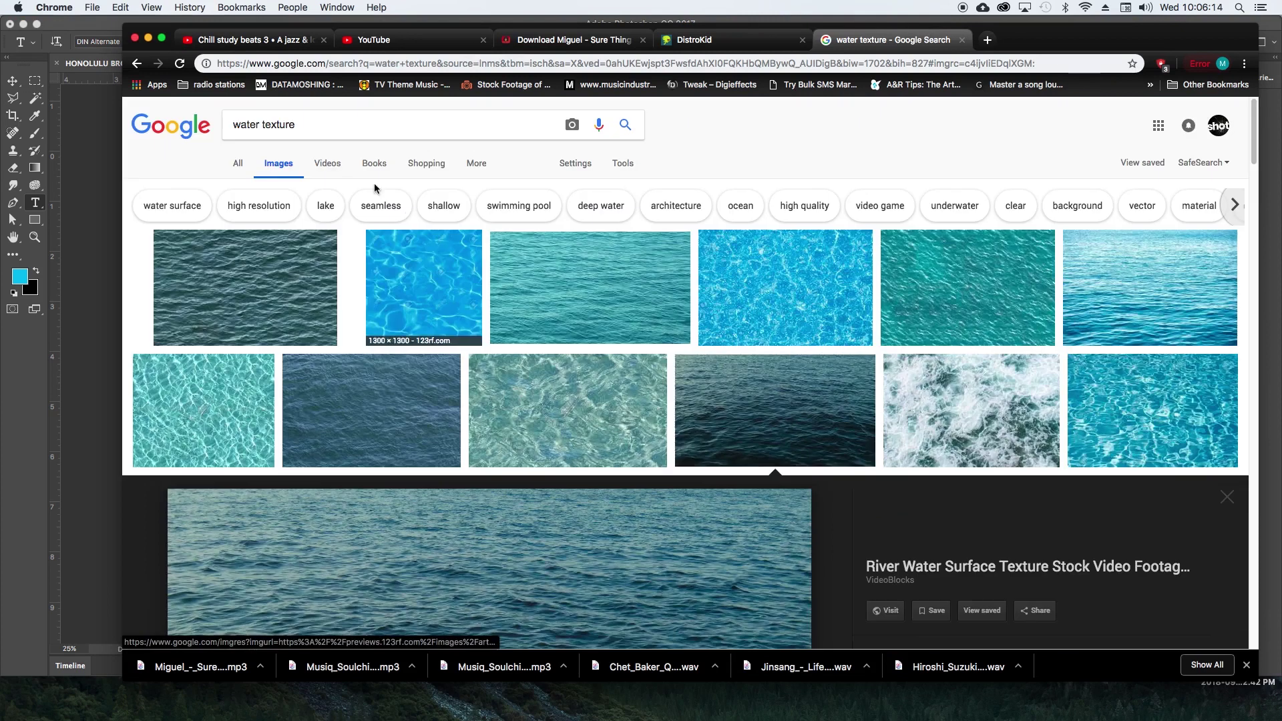
{"action": "left_click", "coordinate": [241, 164]}
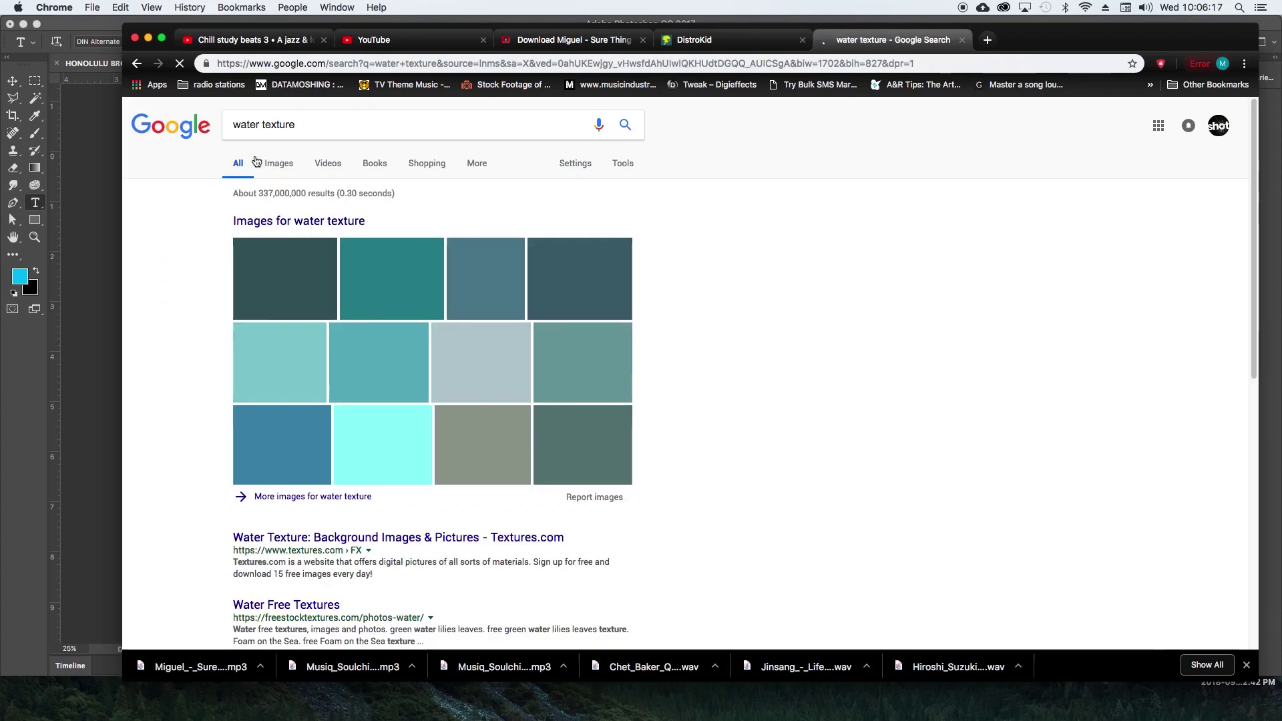
{"action": "left_click", "coordinate": [345, 124]}
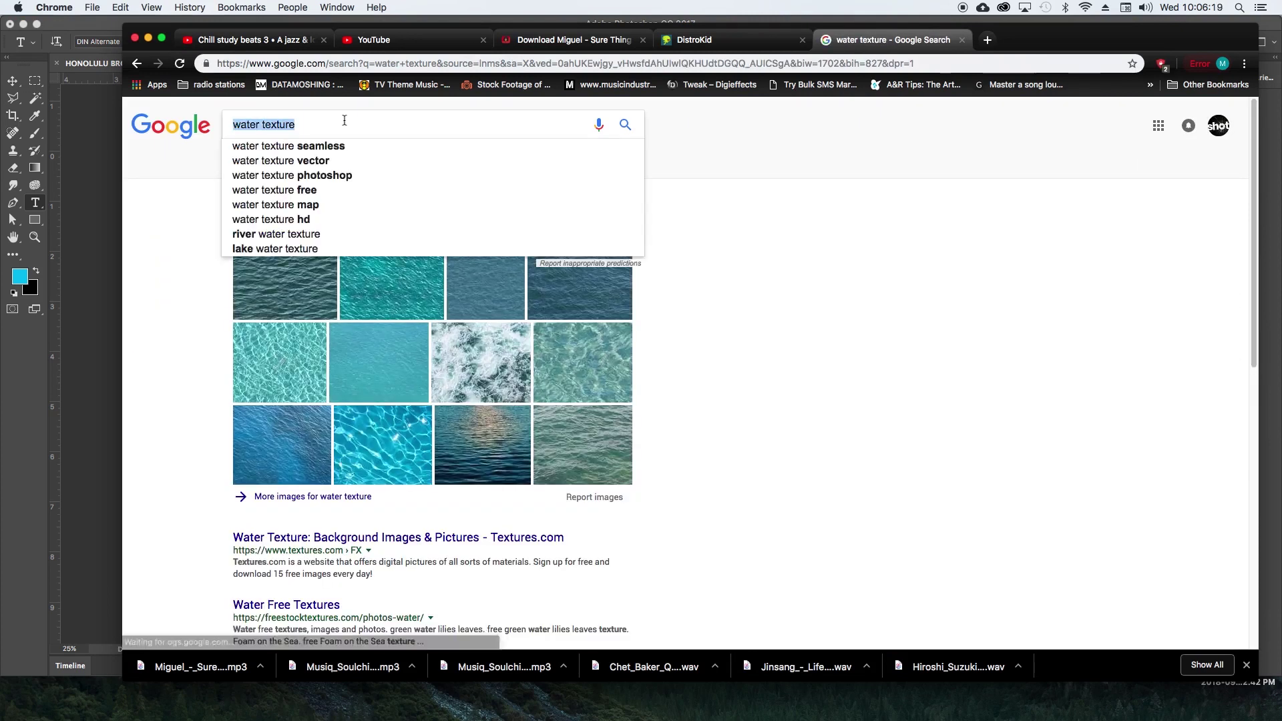
{"action": "type", "text": "hawaii"}
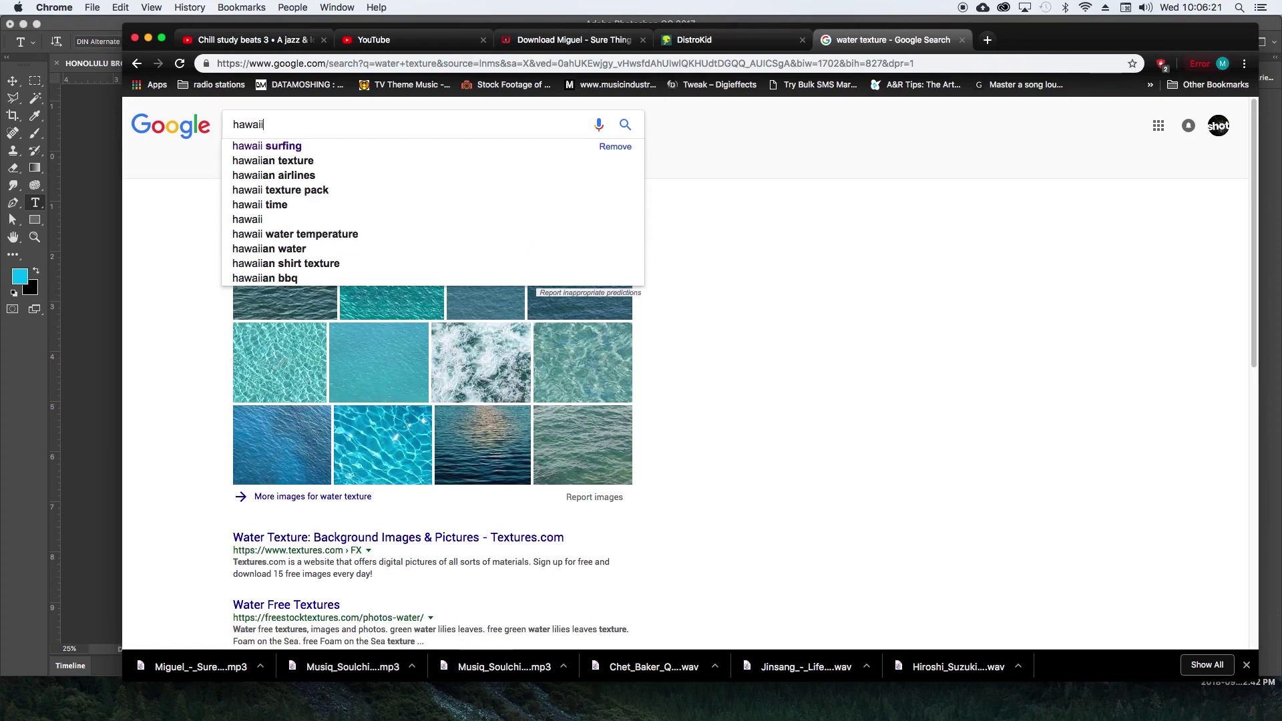
{"action": "key", "text": "Return"}
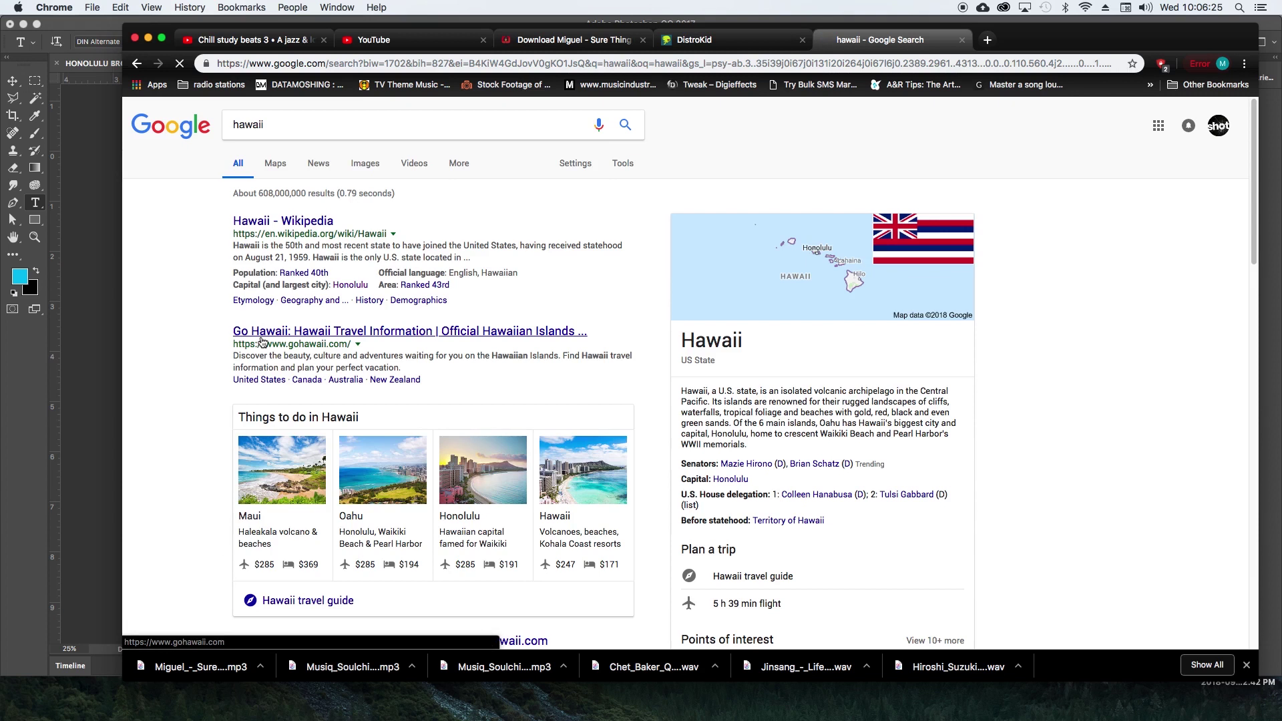
Open the official Go Hawaii travel site and look through its home page for usable brochure text.
{"action": "left_click", "coordinate": [262, 337]}
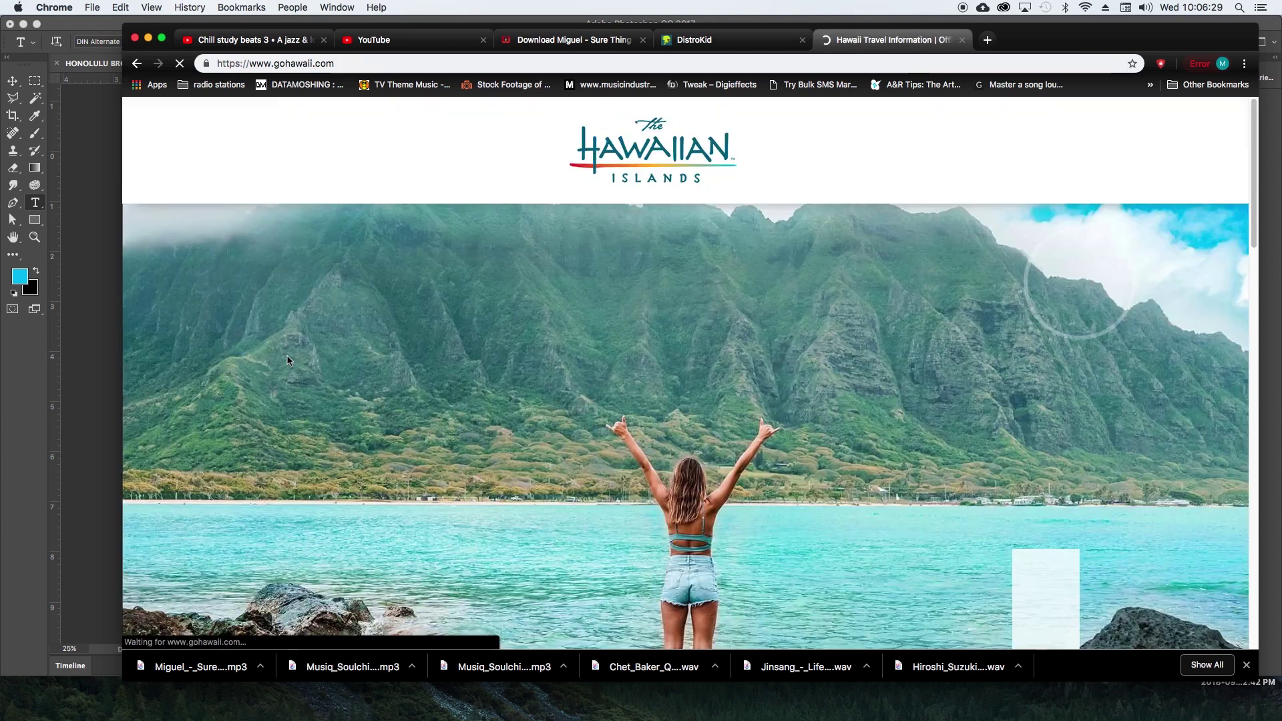
{"action": "scroll", "coordinate": [287, 361], "scroll_direction": "down", "scroll_amount": 4}
{"action": "scroll", "coordinate": [287, 361], "scroll_direction": "down", "scroll_amount": 5}
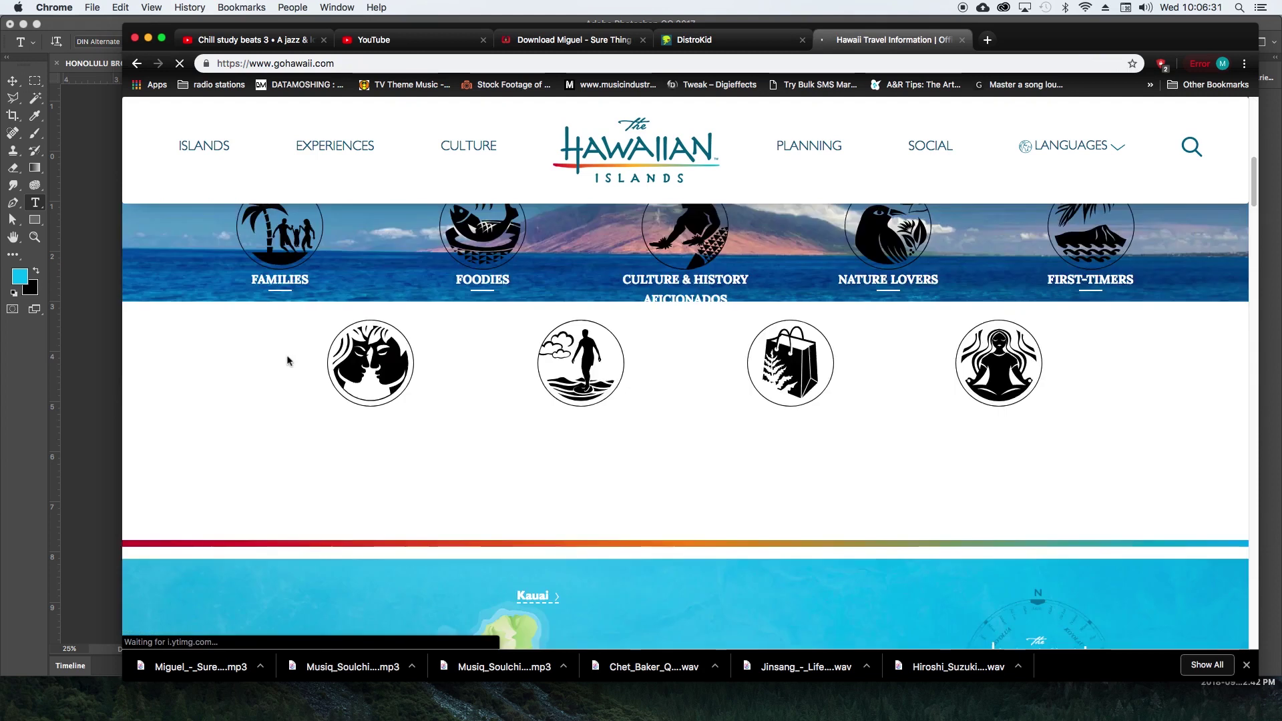
{"action": "scroll", "coordinate": [288, 360], "scroll_direction": "down", "scroll_amount": 6}
{"action": "scroll", "coordinate": [287, 354], "scroll_direction": "down", "scroll_amount": 6}
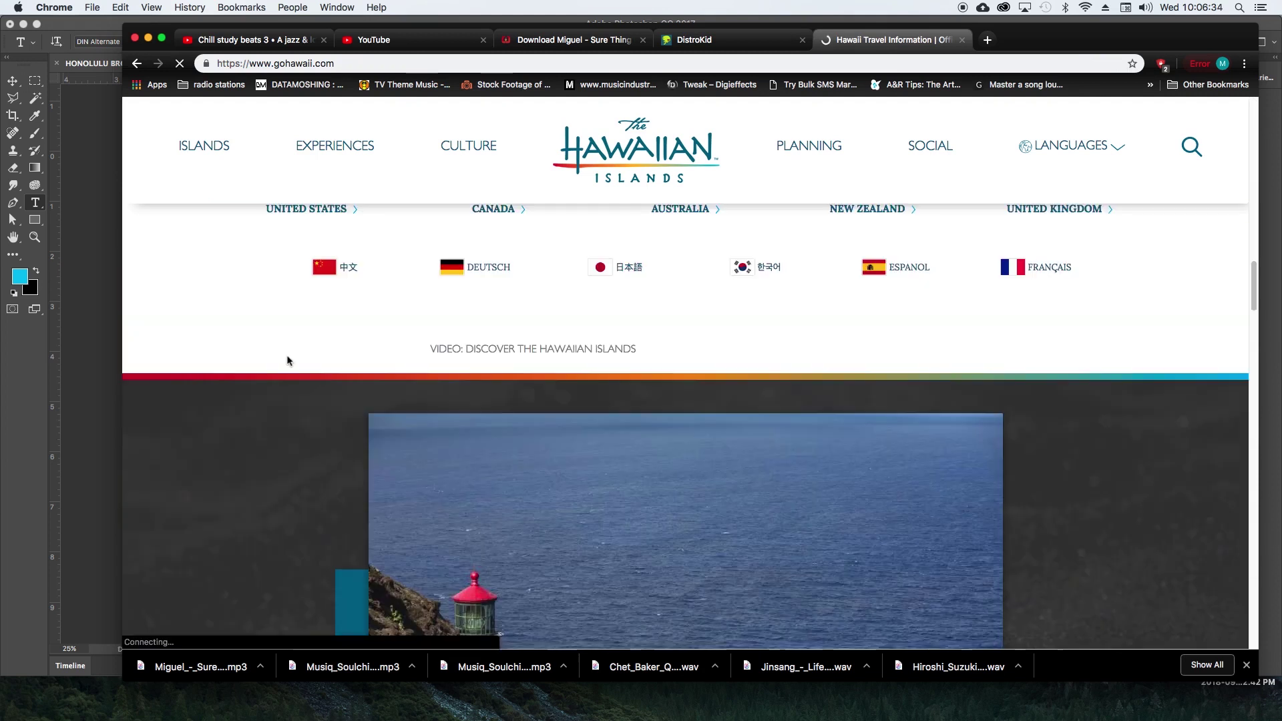
{"action": "scroll", "coordinate": [247, 455], "scroll_direction": "down", "scroll_amount": 6}
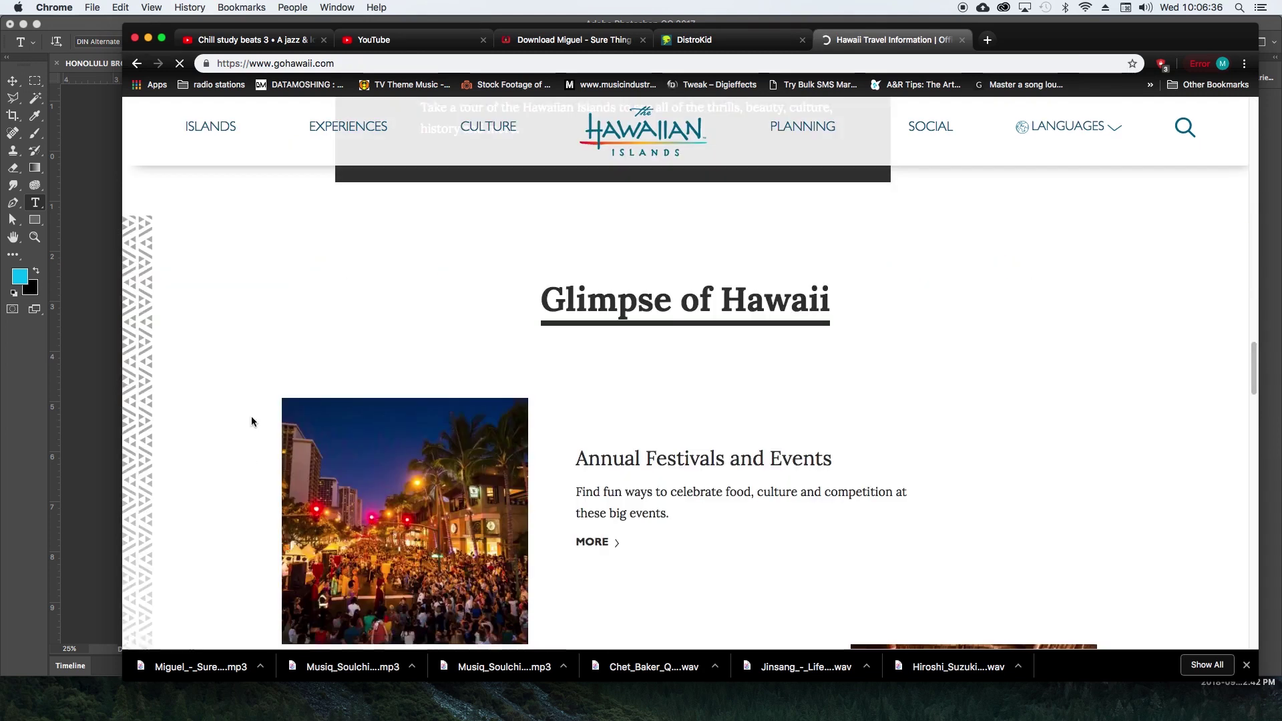
Search for "hawaii wikipedia", open the Hawaii article and copy the paragraph under "Spelling of state name".
{"action": "left_click", "coordinate": [749, 58]}
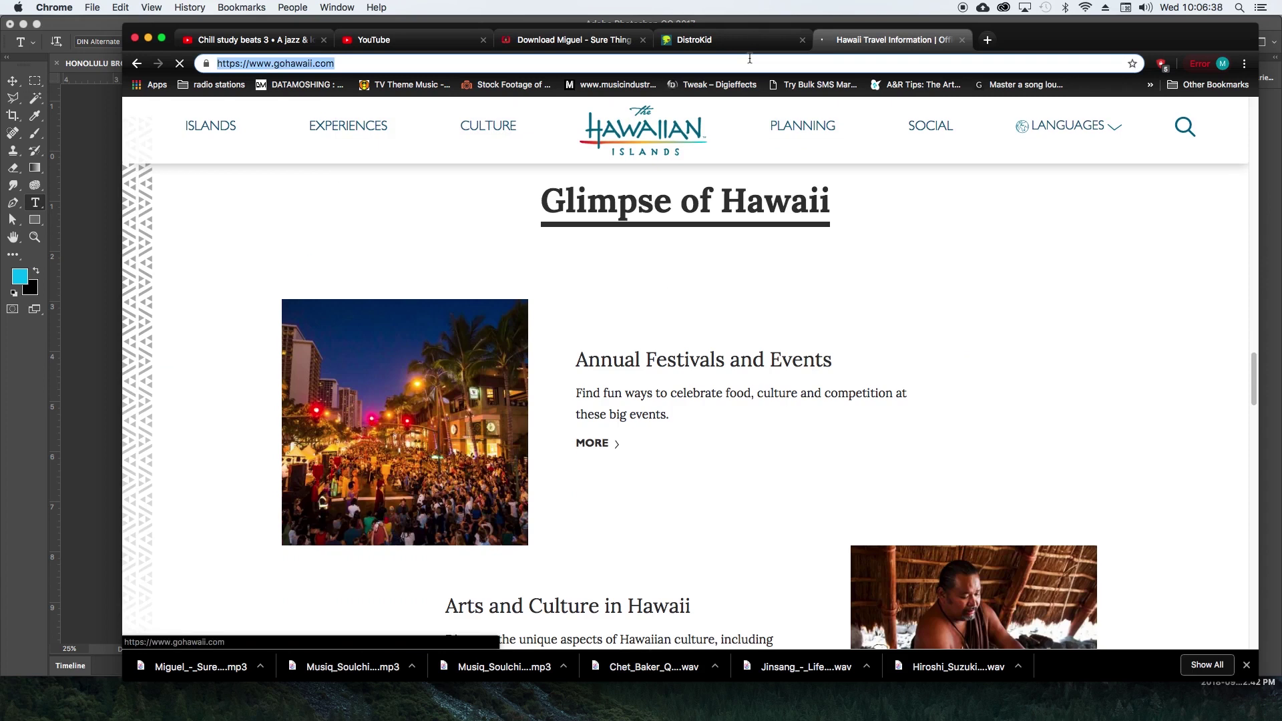
{"action": "type", "text": "hawaii wikipedi"}
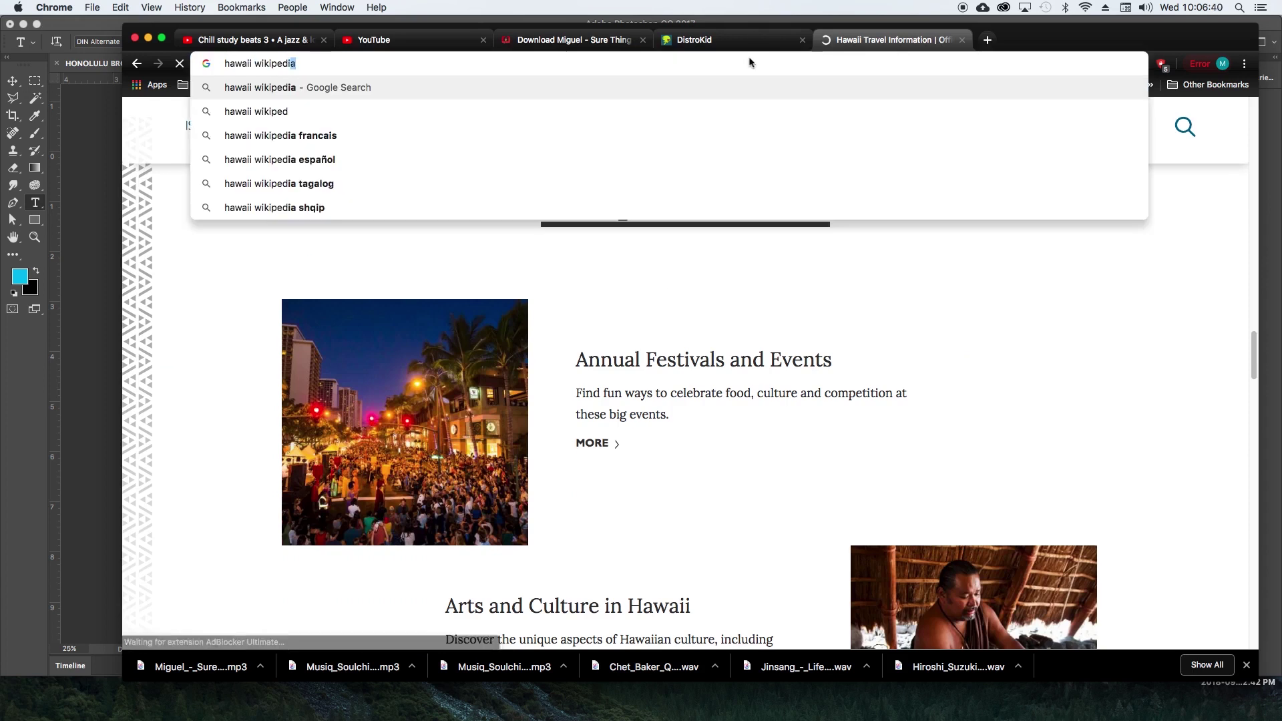
{"action": "key", "text": "Return"}
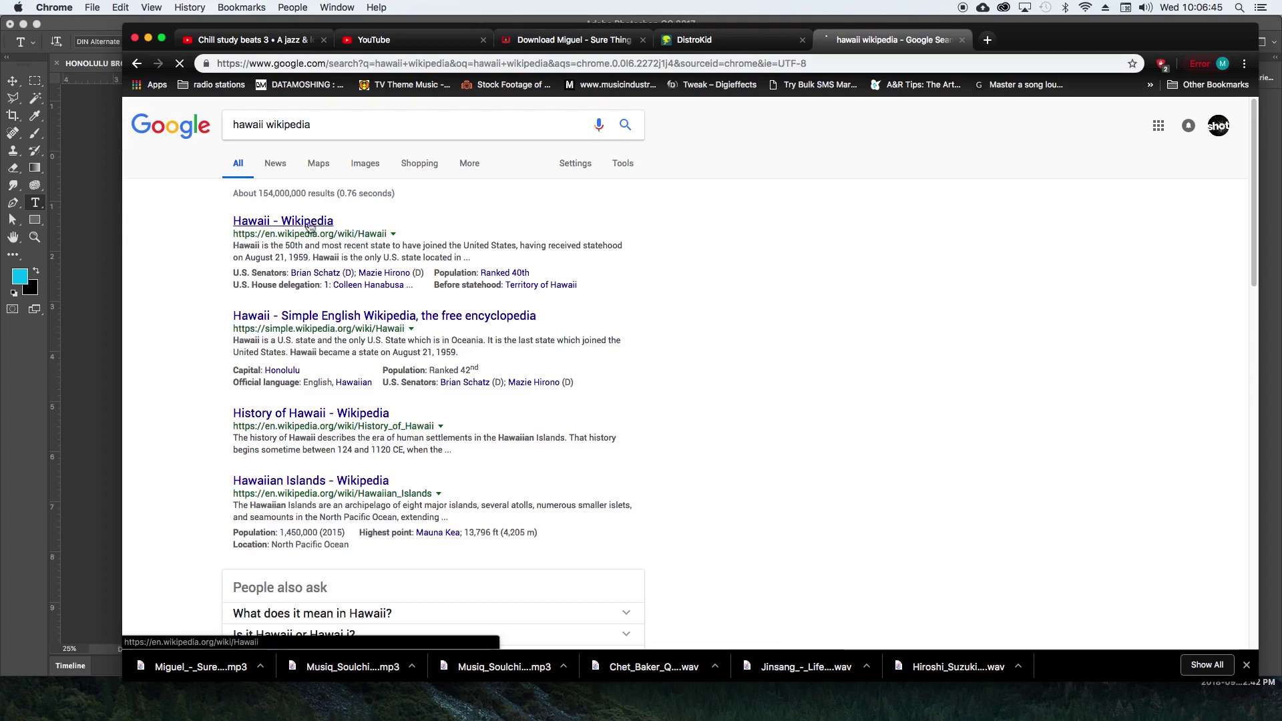
{"action": "left_click", "coordinate": [309, 235]}
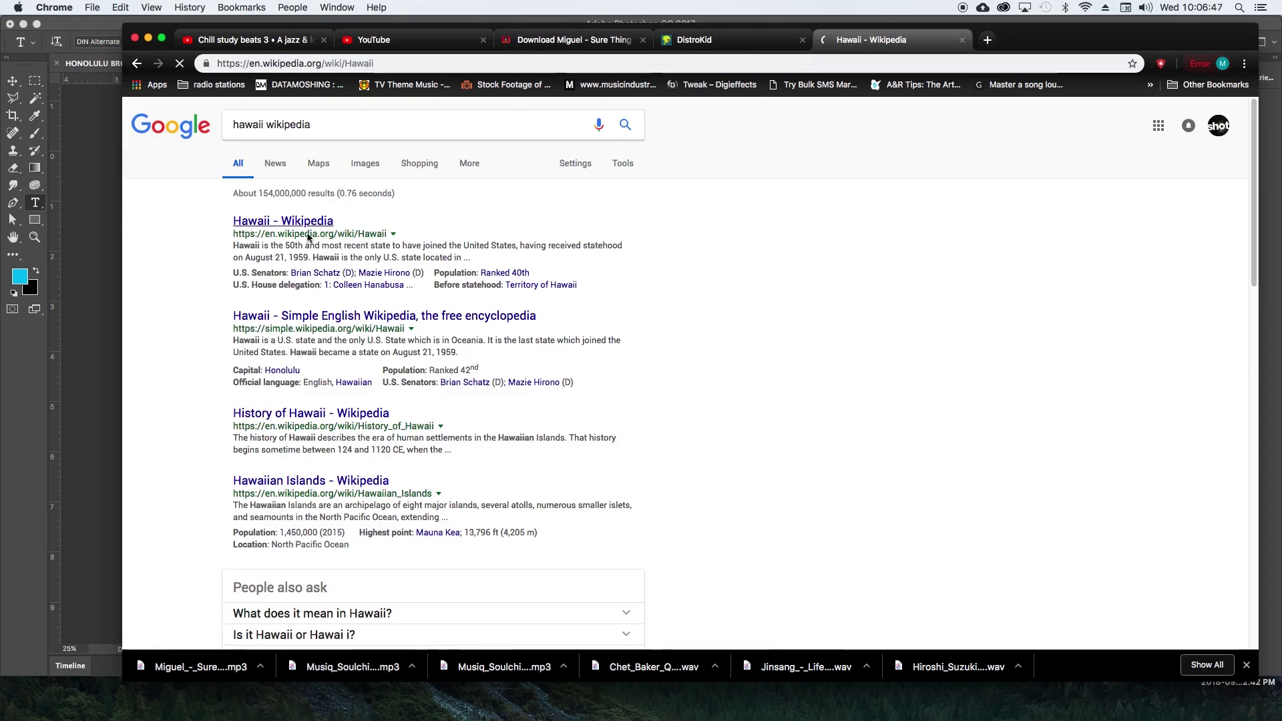
{"action": "scroll", "coordinate": [647, 345], "scroll_direction": "down", "scroll_amount": 12}
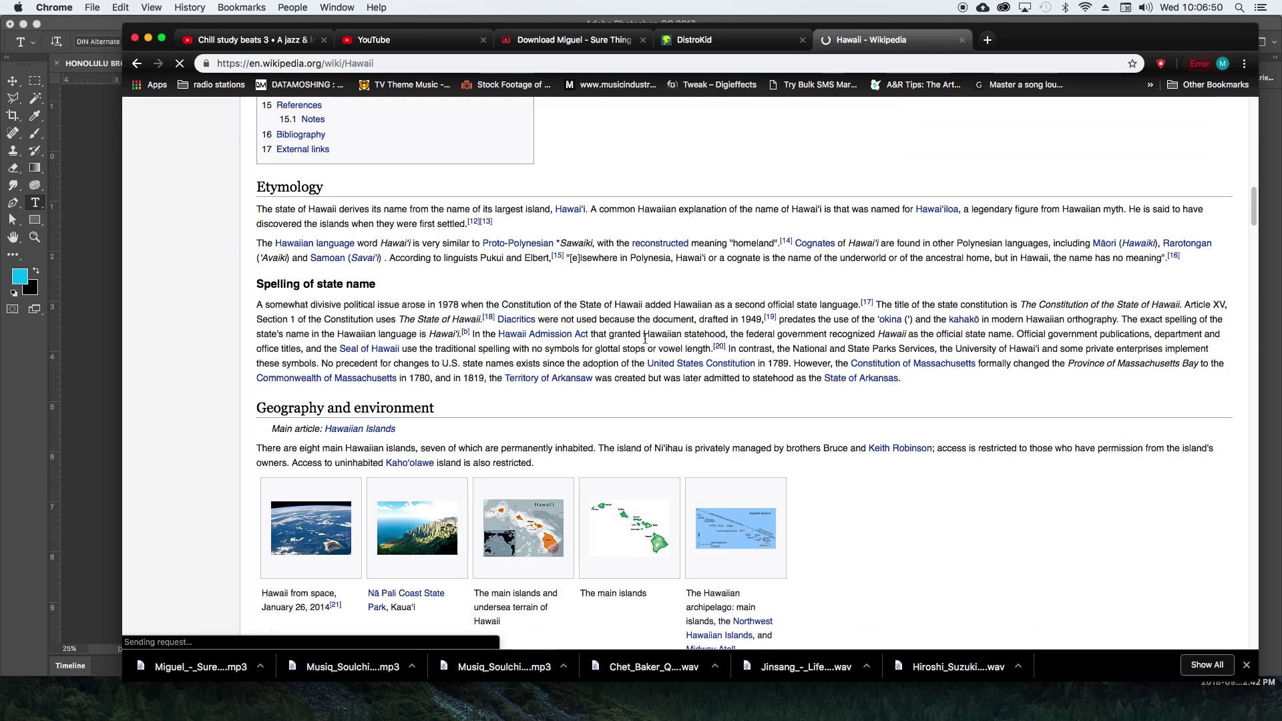
{"action": "left_click_drag", "start_coordinate": [257, 304], "coordinate": [908, 387]}
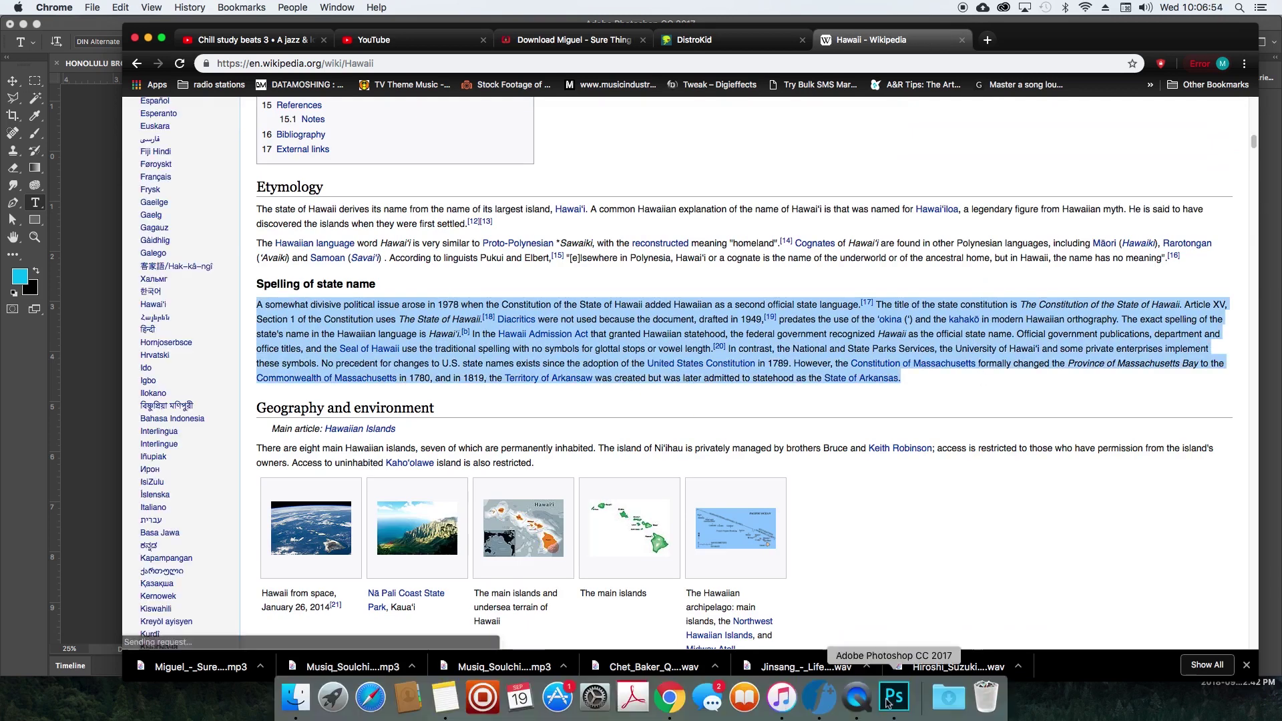
Switch to Photoshop and replace the text under the family photo with the copied Wikipedia paragraph.
{"action": "left_click", "coordinate": [1136, 707]}
{"action": "left_click", "coordinate": [715, 346]}
{"action": "key", "text": "super+a"}
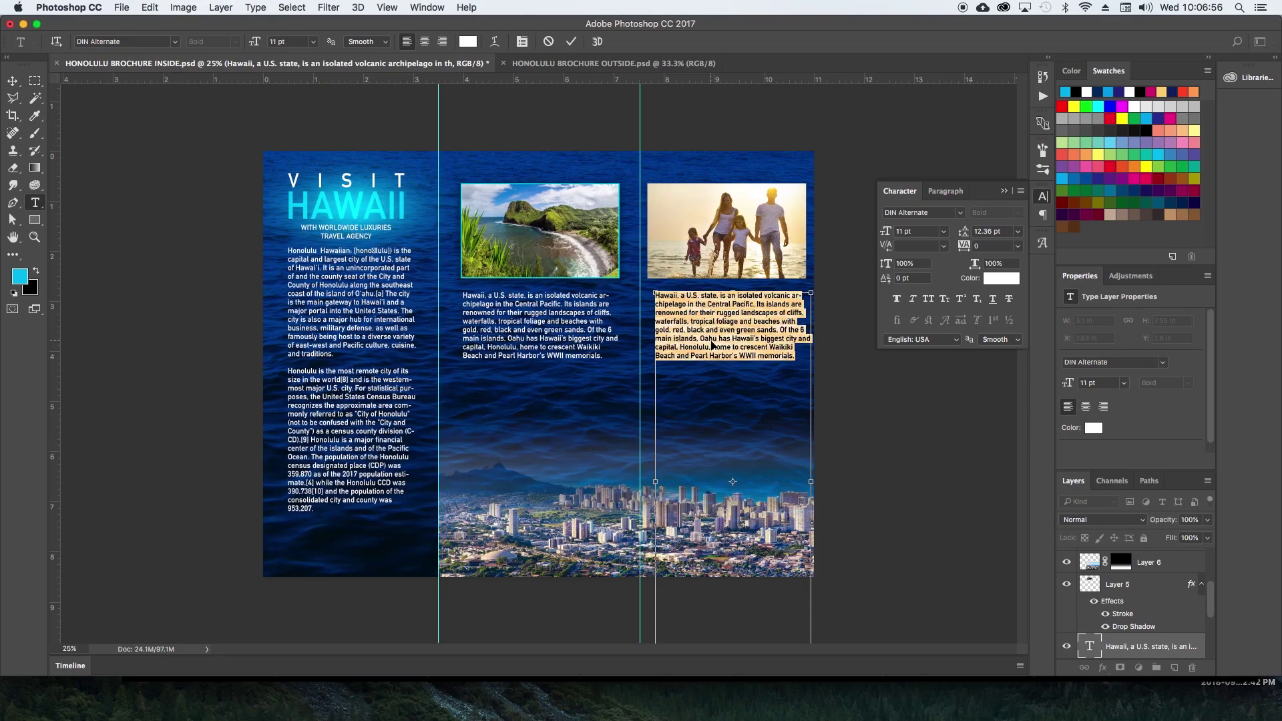
{"action": "key", "text": "super+v"}
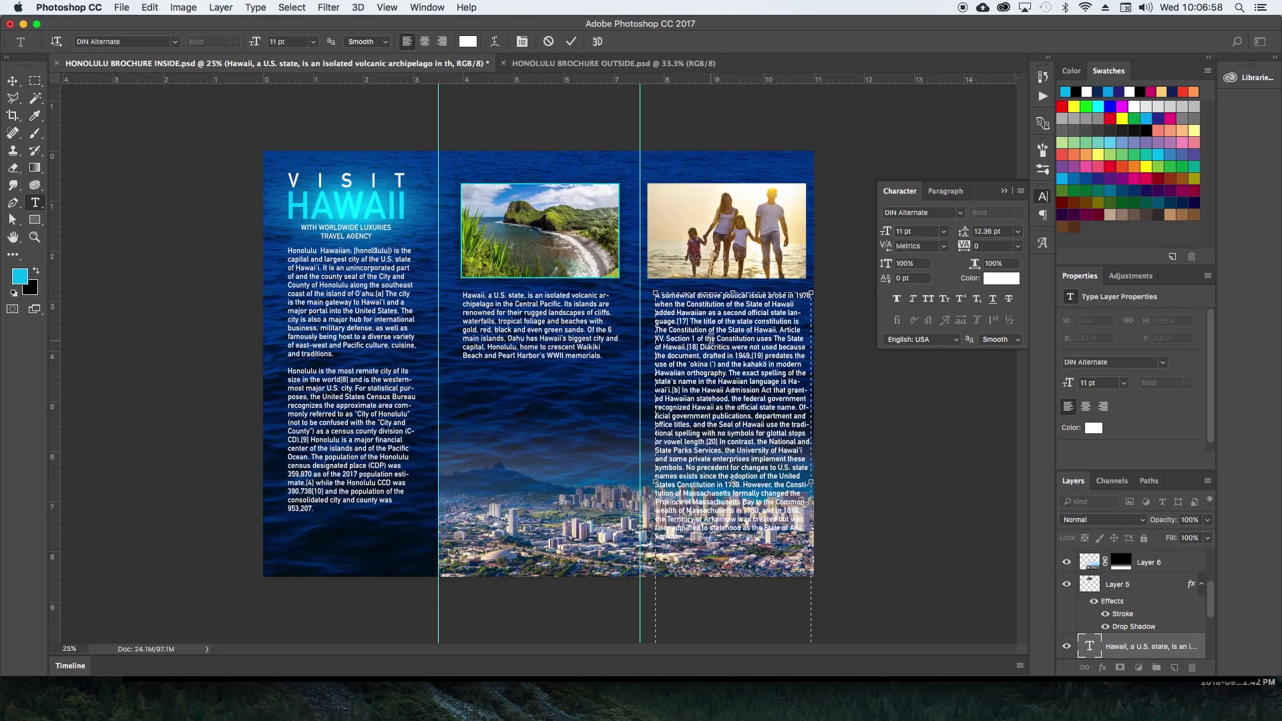
{"action": "key", "text": "super+Return"}
{"action": "key", "text": "v"}
Fade the Honolulu skyline behind the third panel's text with black gradients across its layer mask.
{"action": "left_click", "coordinate": [1119, 569]}
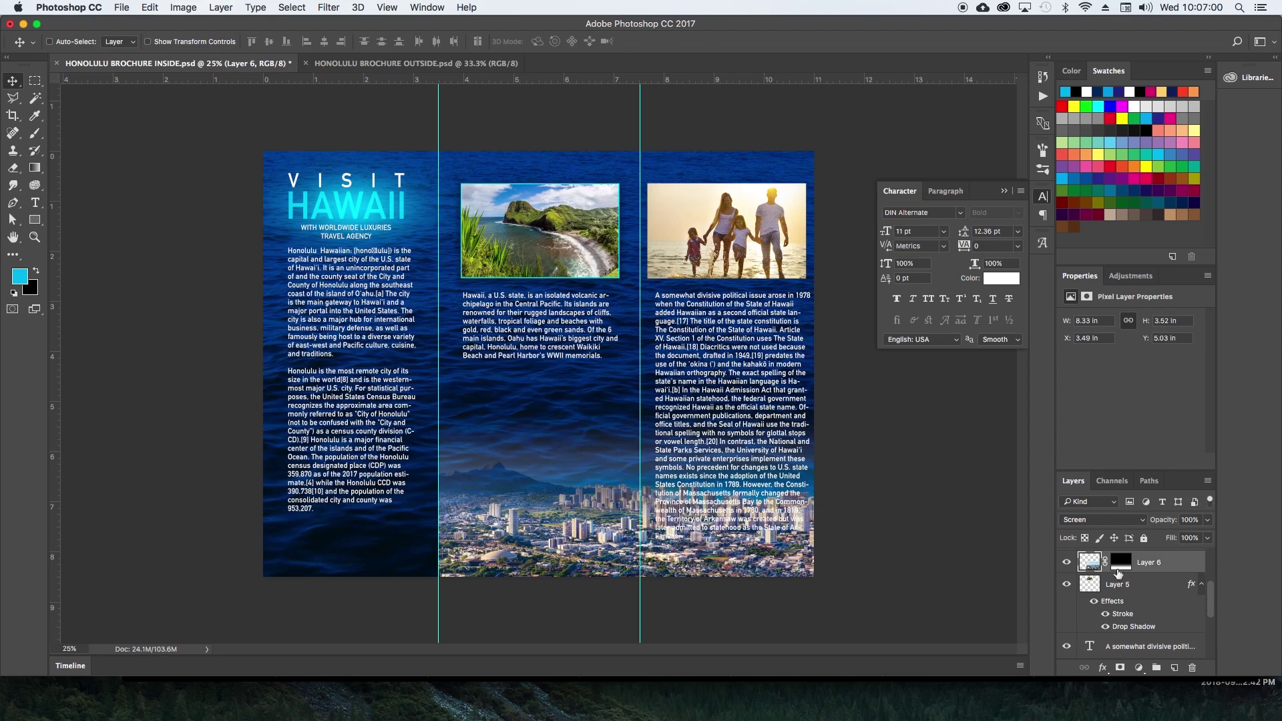
{"action": "left_click", "coordinate": [1118, 569]}
{"action": "key", "text": "g"}
{"action": "key", "text": "d"}
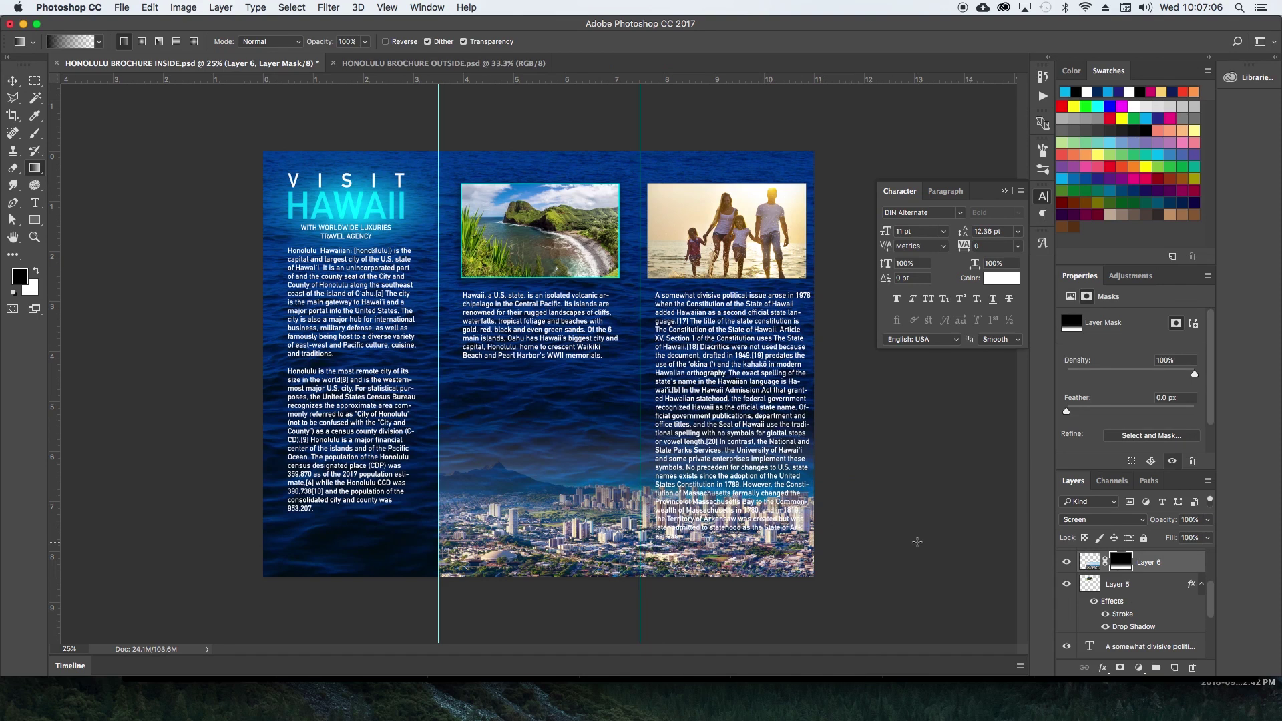
{"action": "left_click_drag", "start_coordinate": [917, 542], "coordinate": [810, 543]}
{"action": "left_click_drag", "start_coordinate": [916, 543], "coordinate": [917, 543]}
{"action": "left_click_drag", "start_coordinate": [565, 528], "coordinate": [951, 530]}
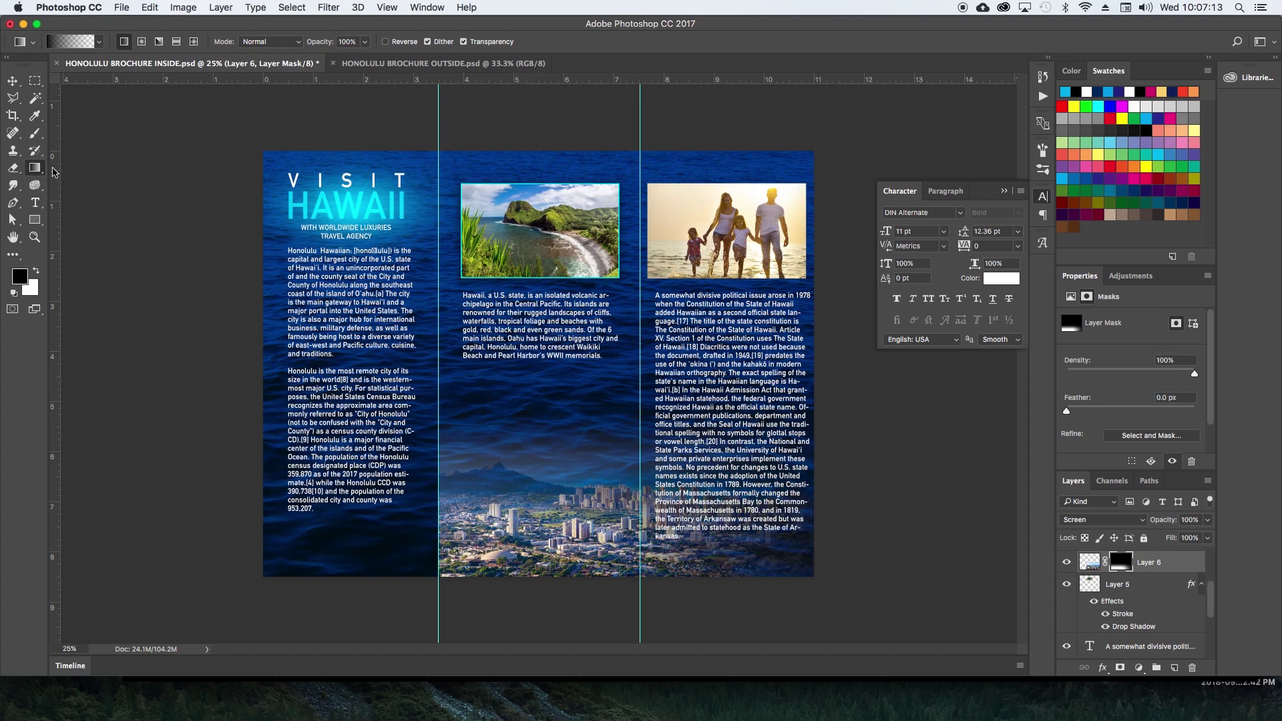
{"action": "left_click_drag", "start_coordinate": [874, 518], "coordinate": [597, 510]}
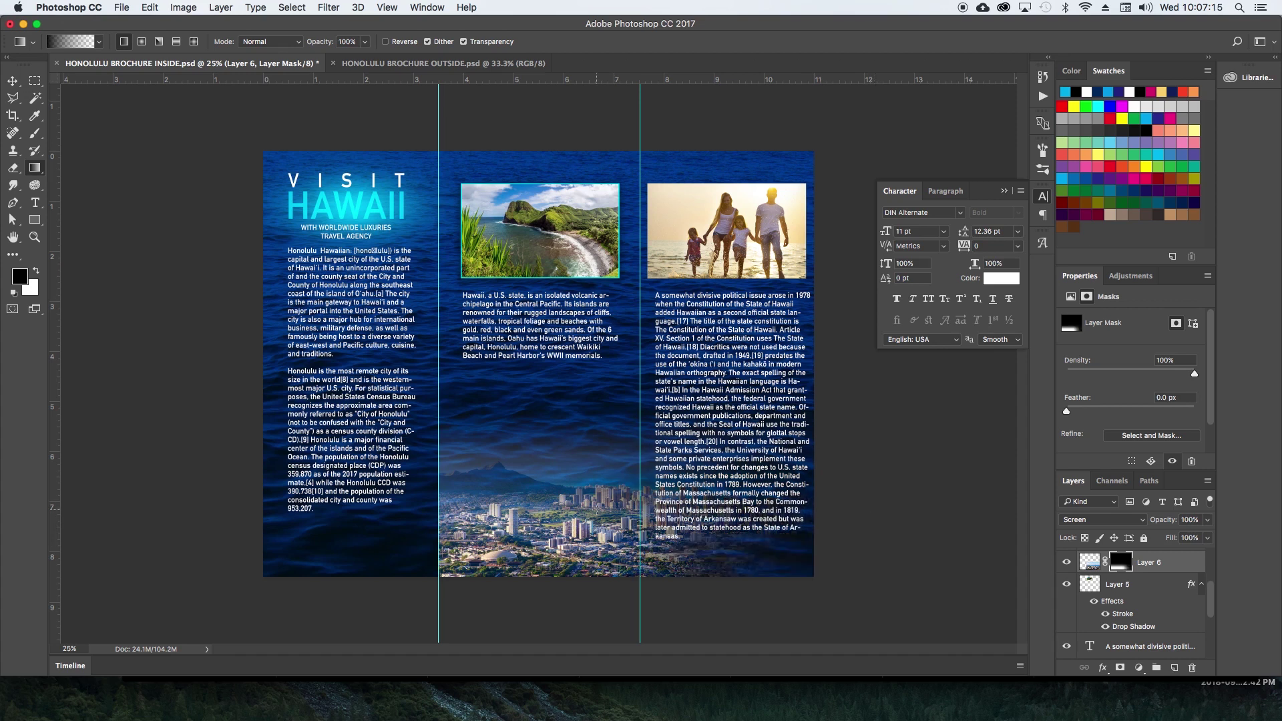
{"action": "key", "text": "v"}
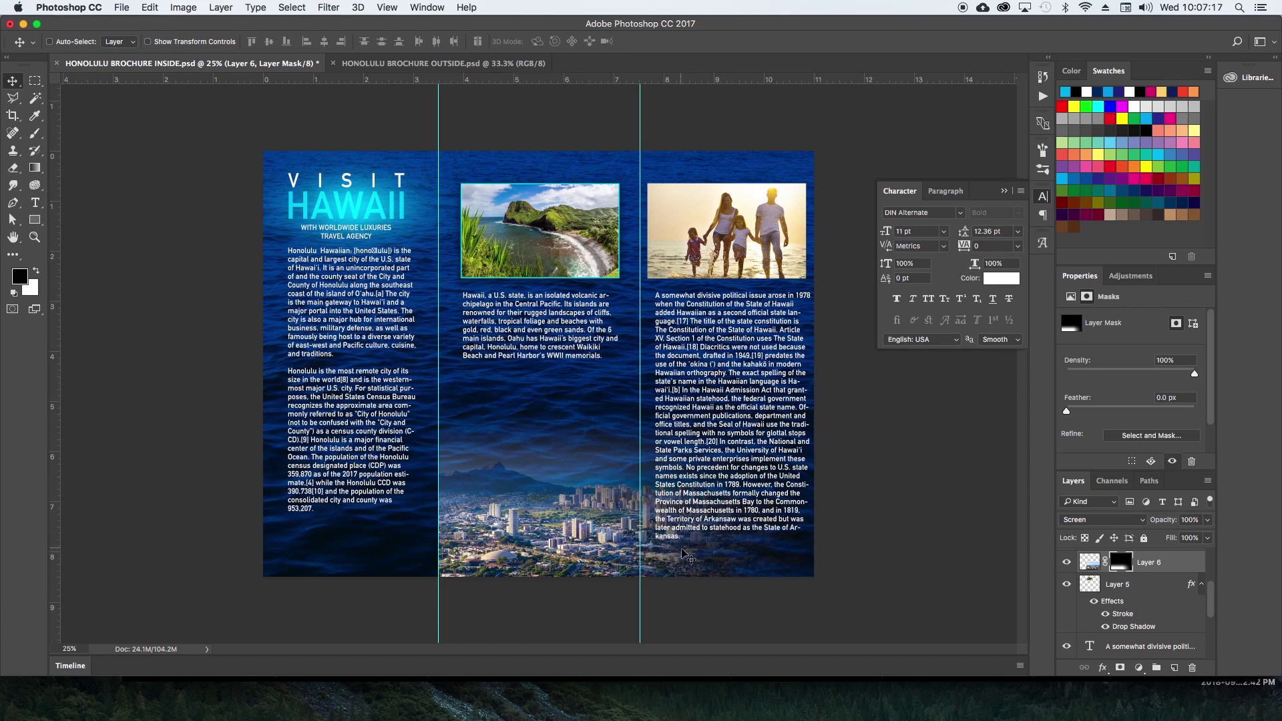
Shift the Honolulu skyline toward the middle panel and fade its left edge with black gradients on its layer mask.
{"action": "left_click_drag", "start_coordinate": [684, 554], "coordinate": [631, 553]}
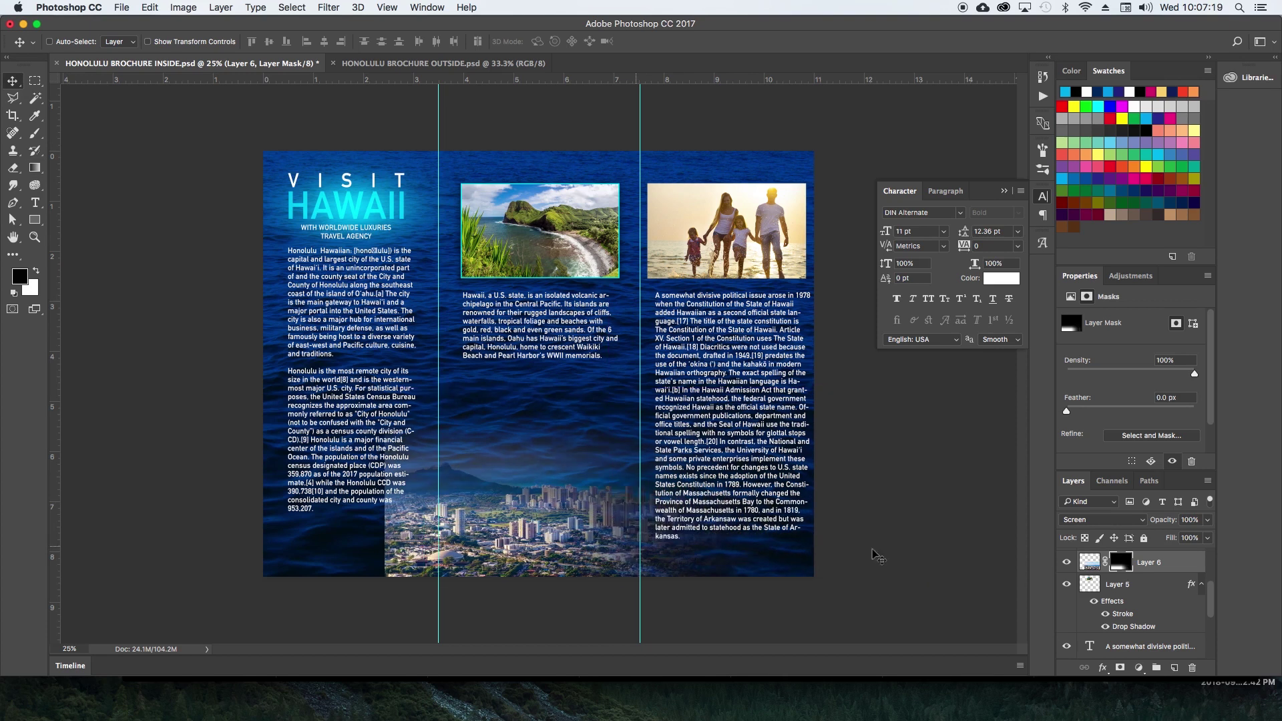
{"action": "key", "text": "g"}
{"action": "left_click_drag", "start_coordinate": [372, 531], "coordinate": [463, 530]}
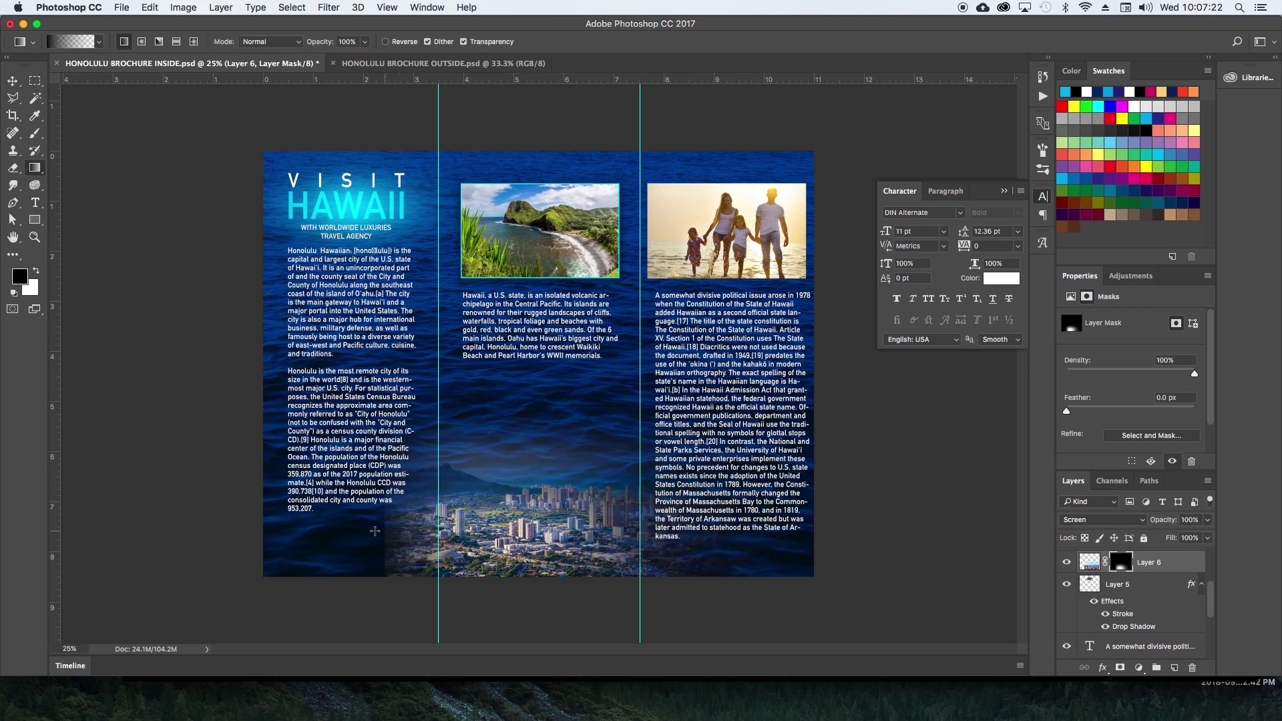
{"action": "left_click_drag", "start_coordinate": [375, 531], "coordinate": [598, 530]}
{"action": "key", "text": "v"}
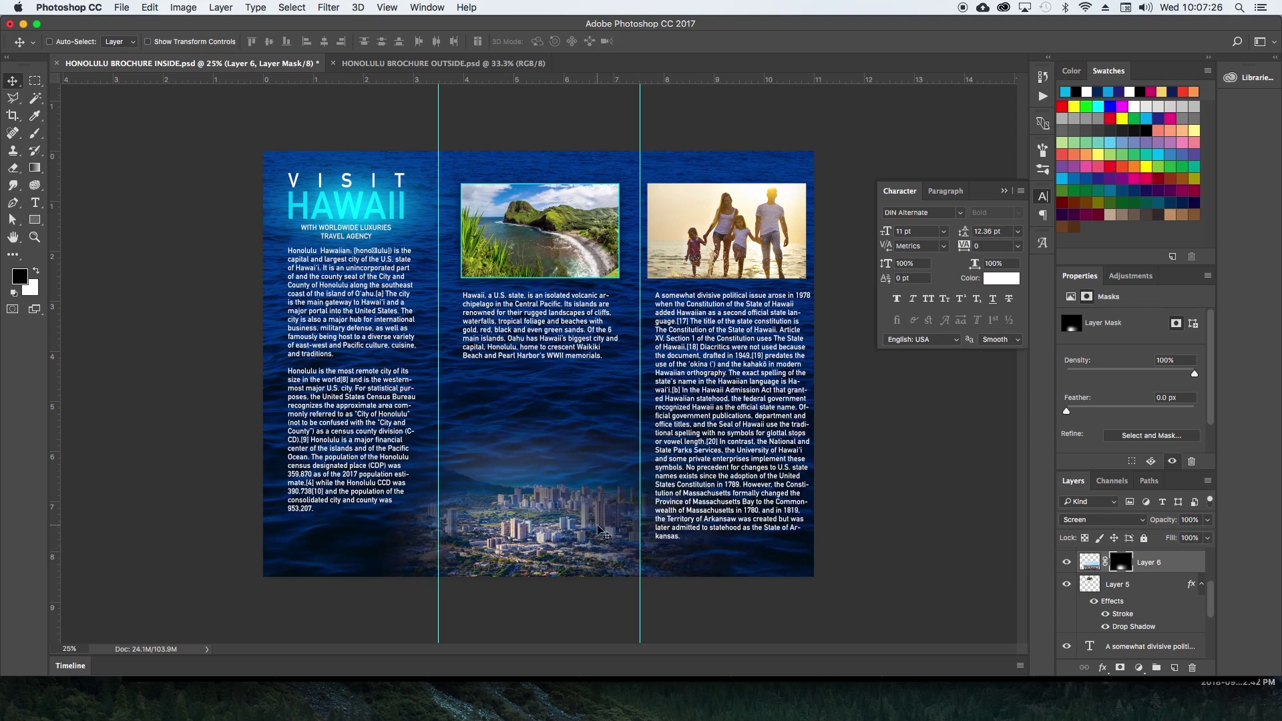
Switch to Chrome and search Google Images for "surf".
{"action": "left_click", "coordinate": [668, 705]}
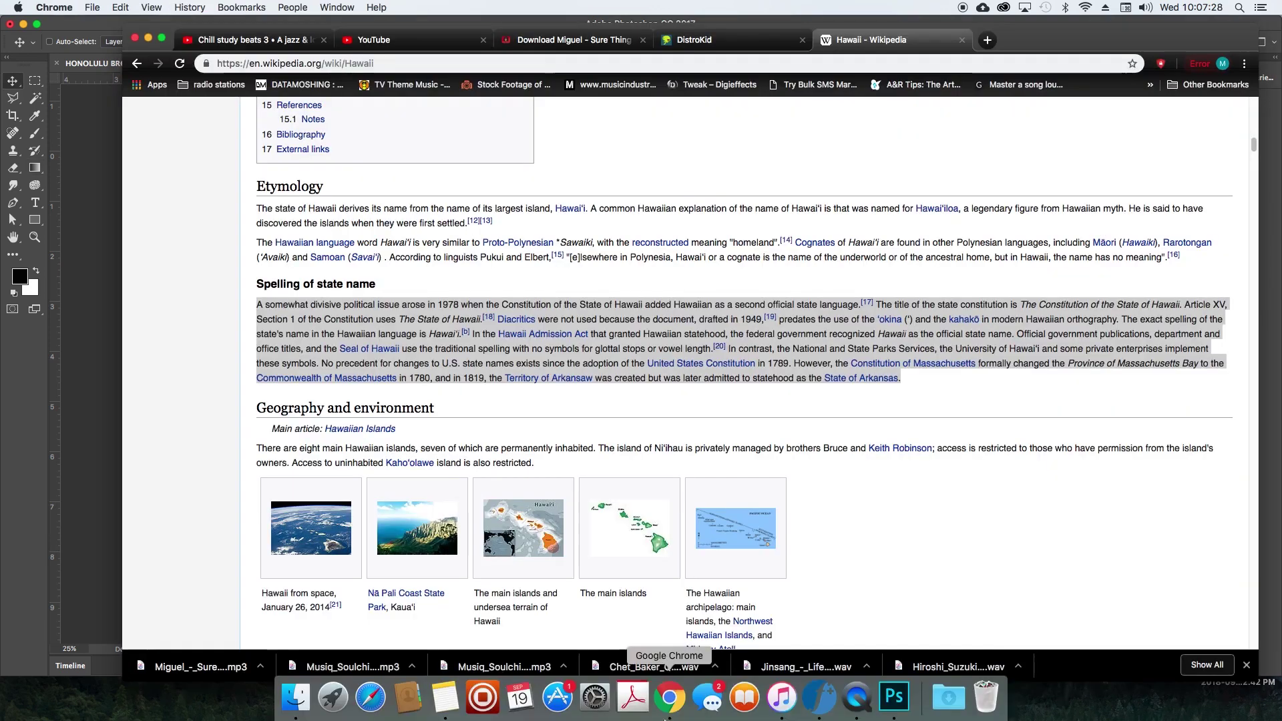
{"action": "left_click", "coordinate": [860, 64]}
{"action": "type", "text": "s"}
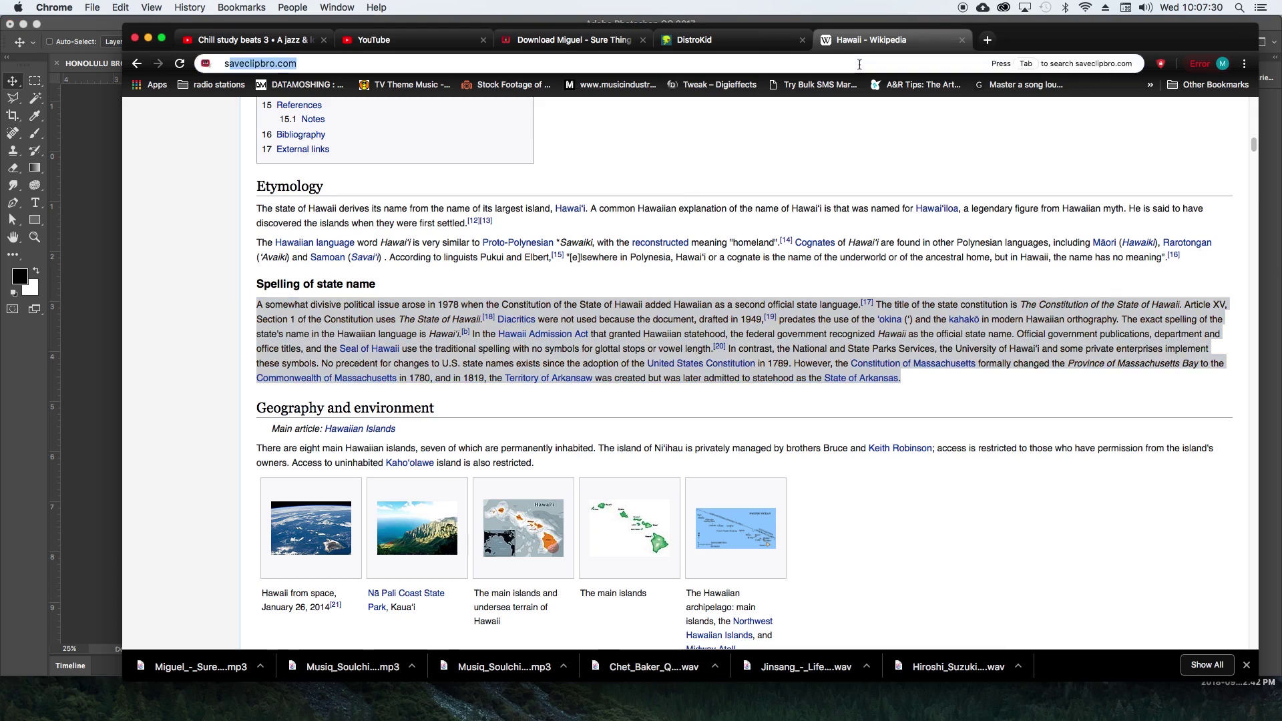
{"action": "type", "text": "urf"}
{"action": "key", "text": "Return"}
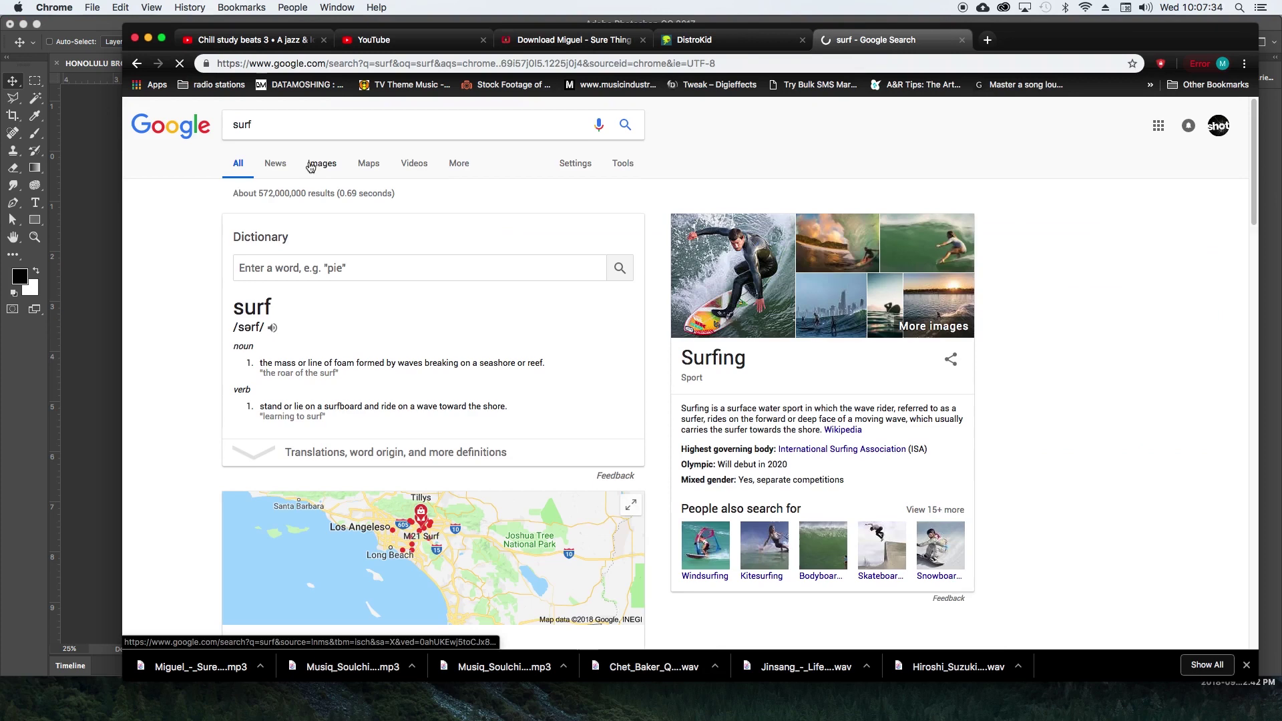
{"action": "left_click", "coordinate": [311, 167]}
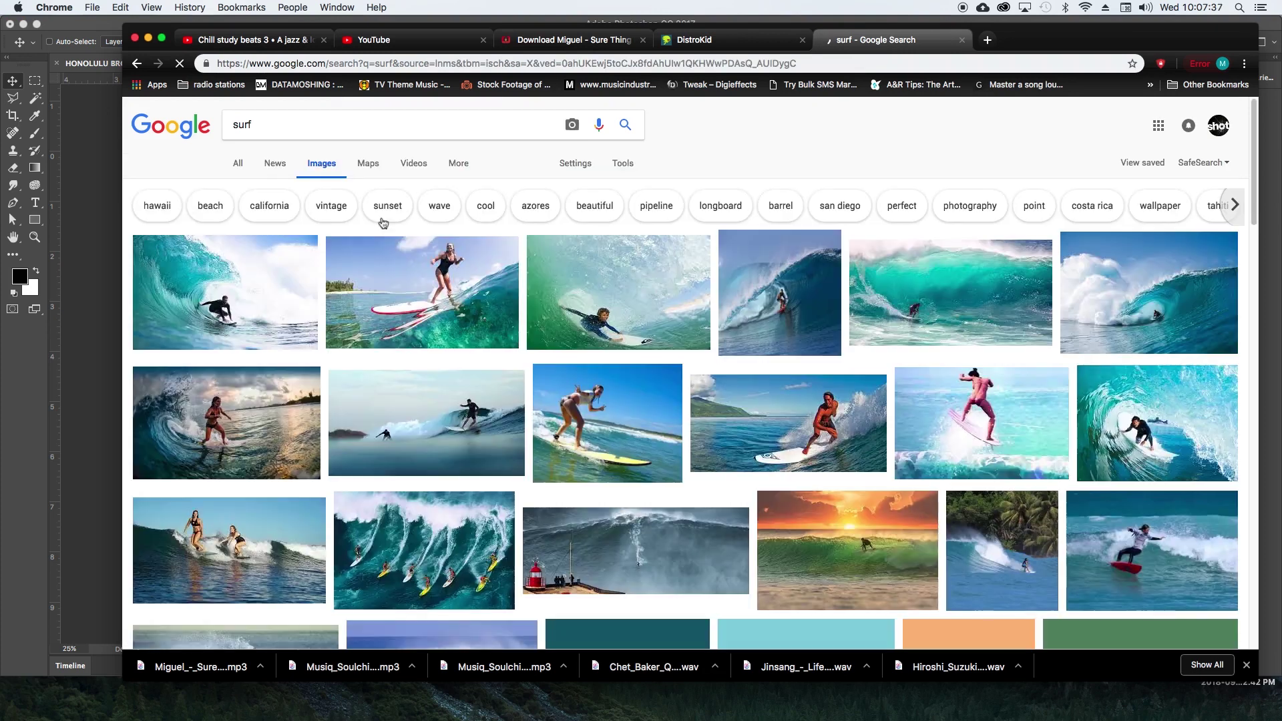
Open the photo of the woman surfing on a white and red board and copy the image.
{"action": "left_click", "coordinate": [420, 266]}
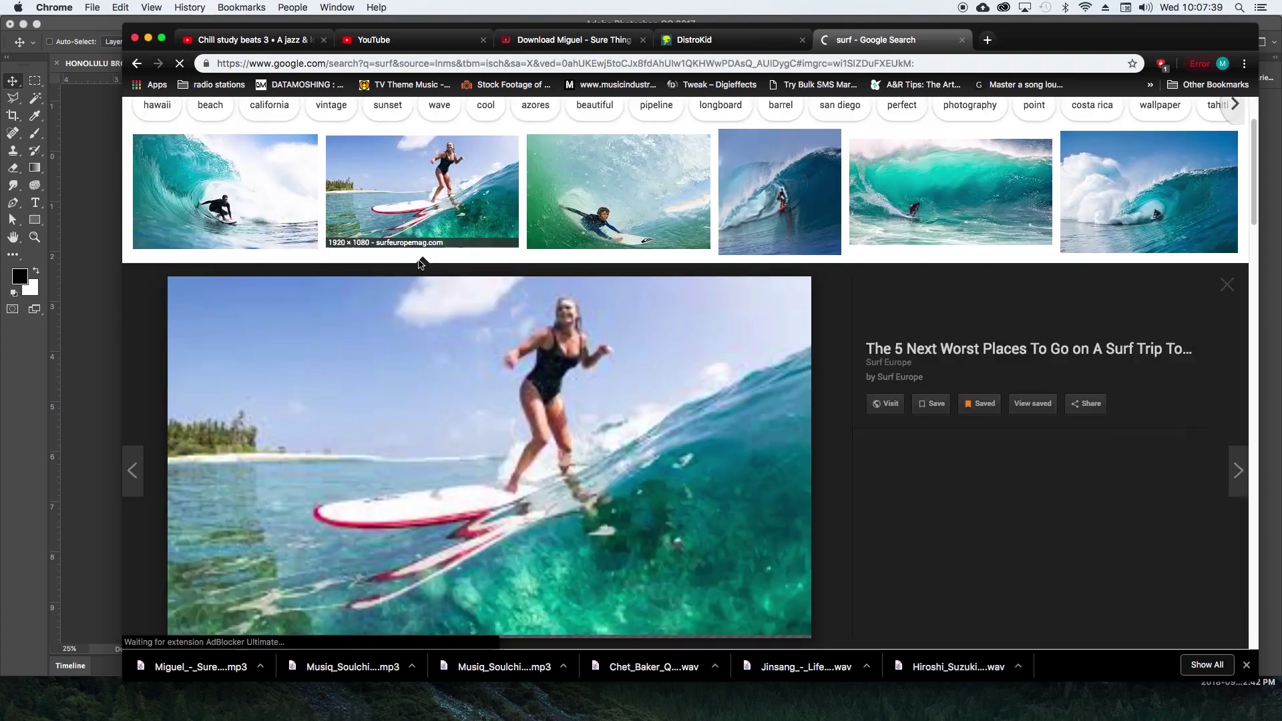
{"action": "scroll", "coordinate": [535, 380], "scroll_direction": "down", "scroll_amount": 2}
{"action": "right_click", "coordinate": [535, 380]}
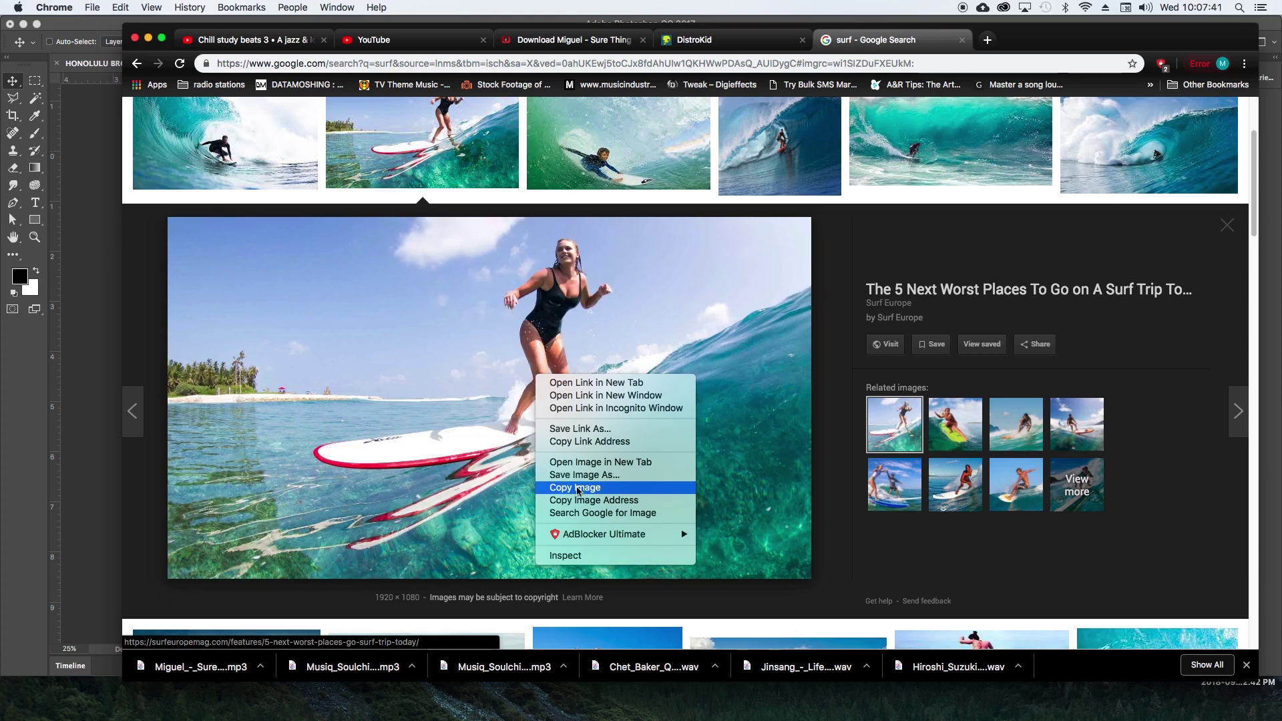
{"action": "left_click", "coordinate": [578, 488]}
Switch to Photoshop, paste the surfer photo and scale it down to about 4.58 by 2.57 in.
{"action": "left_click", "coordinate": [894, 697]}
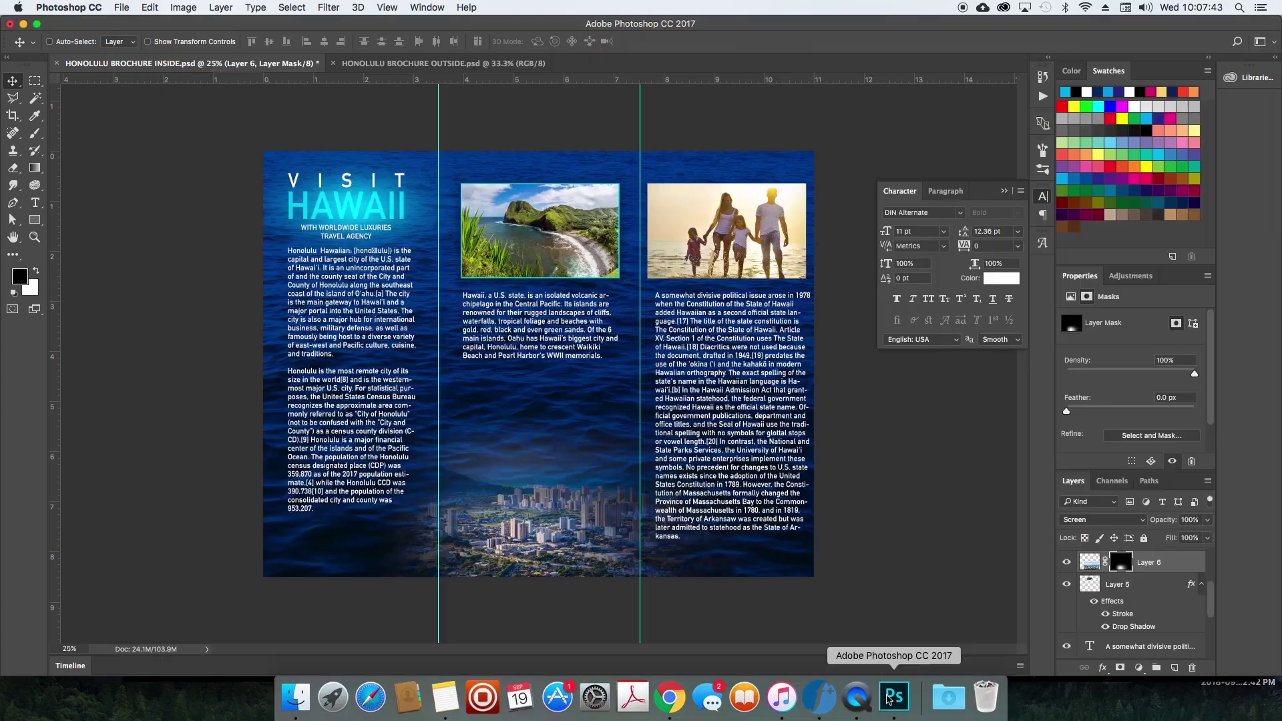
{"action": "key", "text": "super+v"}
{"action": "left_click_drag", "start_coordinate": [711, 369], "coordinate": [767, 440]}
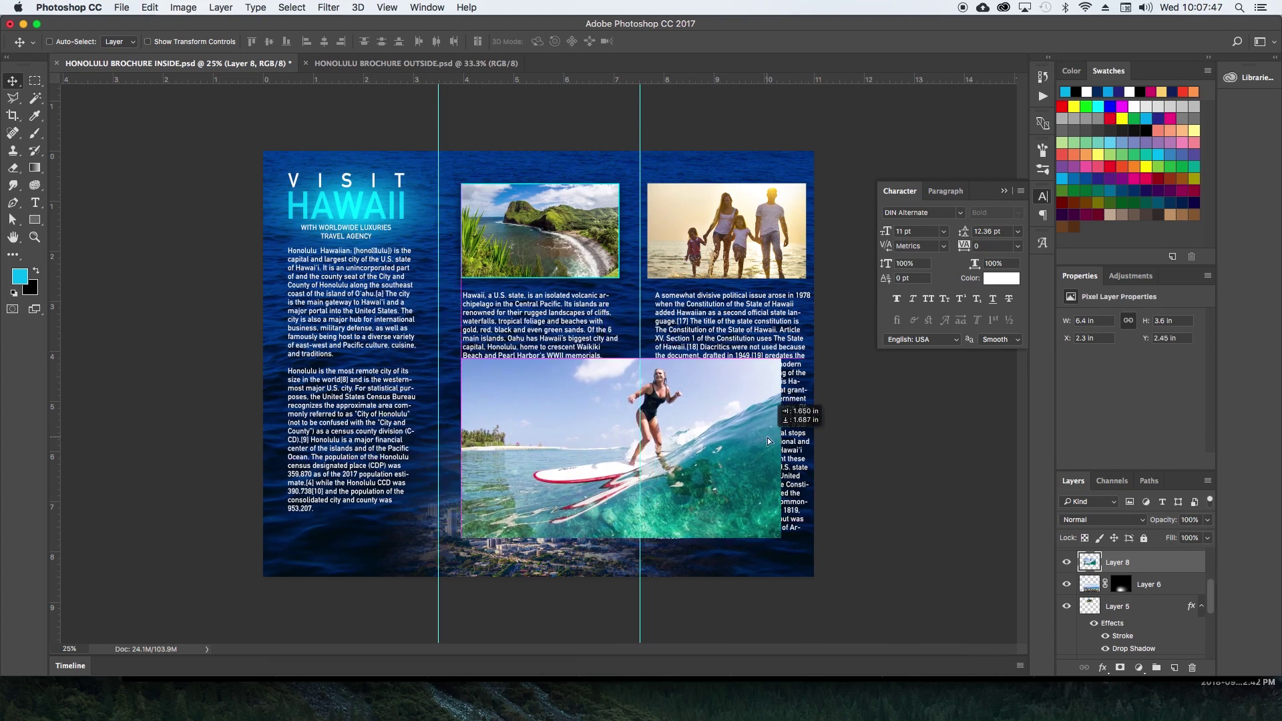
{"action": "key", "text": "ctrl+t"}
{"action": "left_click_drag", "start_coordinate": [782, 538], "coordinate": [659, 461]}
{"action": "left_click_drag", "start_coordinate": [614, 422], "coordinate": [594, 431]}
{"action": "left_click_drag", "start_coordinate": [439, 366], "coordinate": [414, 354]}
{"action": "key", "text": "Return"}
Place the surfer photo over the coastline photo, mask it to the coastline photo's outline, and unlink the mask.
{"action": "left_click_drag", "start_coordinate": [564, 422], "coordinate": [581, 267]}
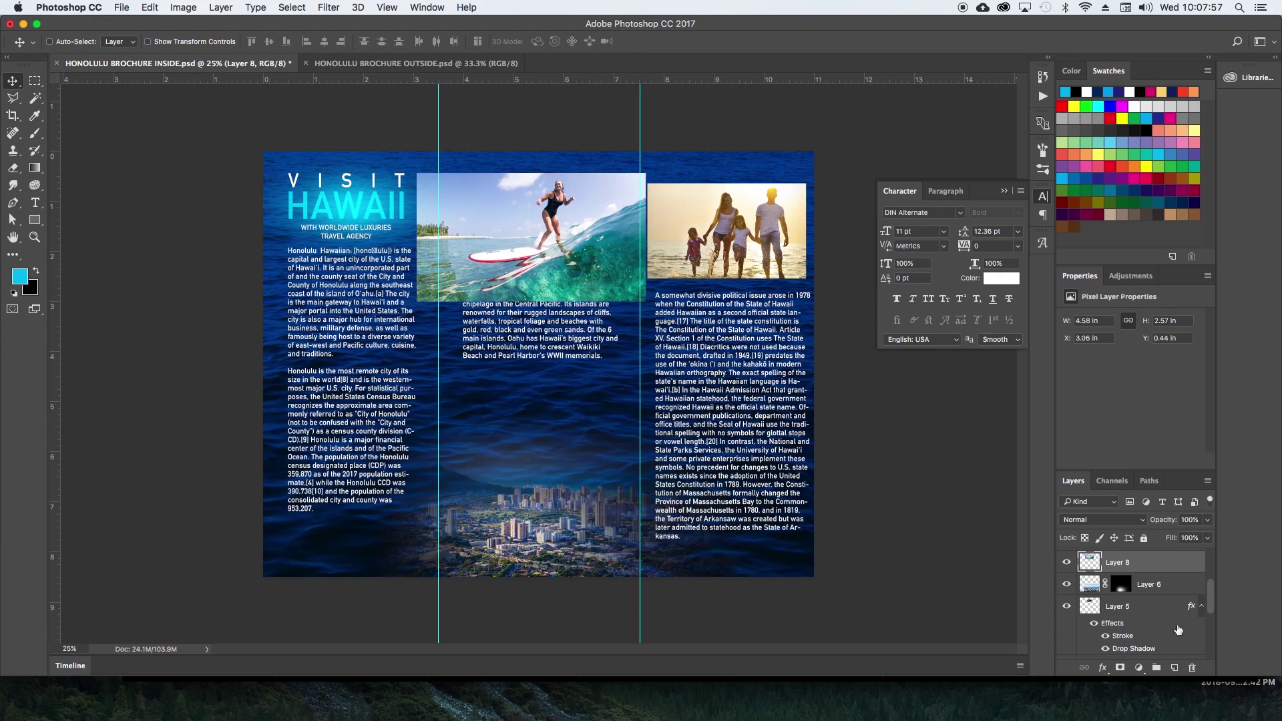
{"action": "left_click", "coordinate": [1088, 607], "text": "super"}
{"action": "left_click", "coordinate": [1120, 668]}
{"action": "left_click", "coordinate": [1105, 562]}
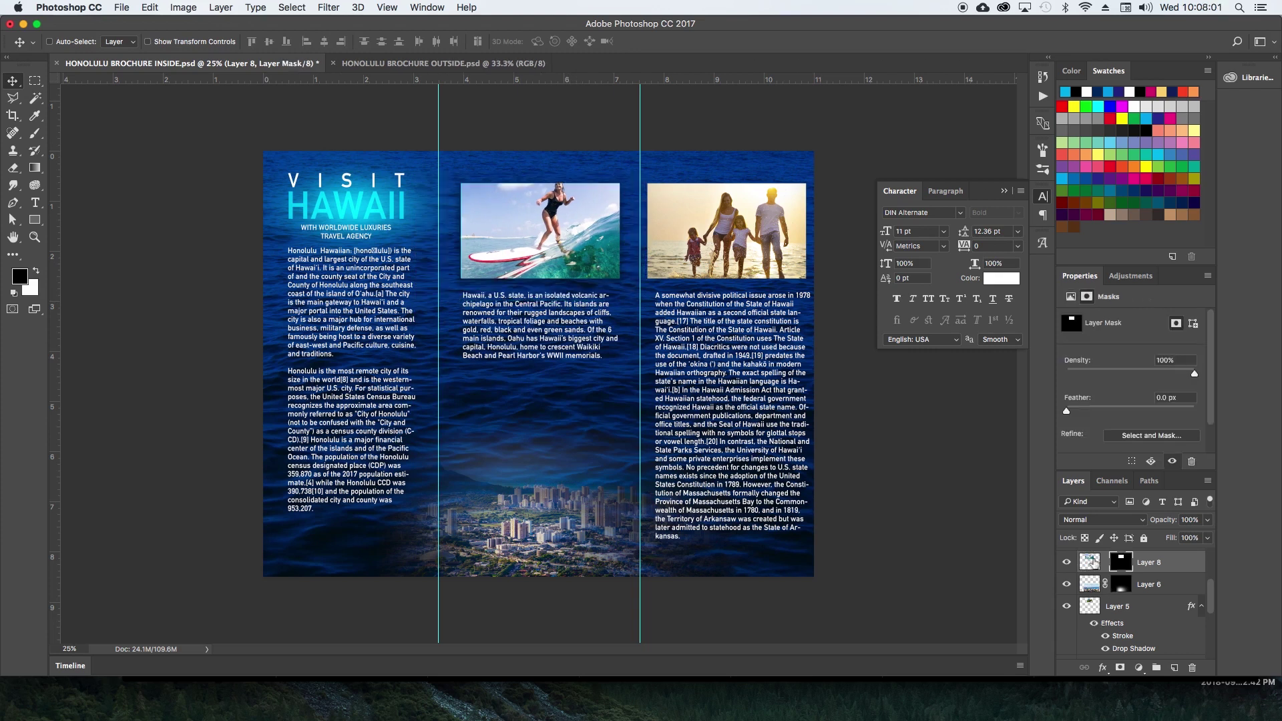
Reposition the surfer within the mask, relink the mask, and move the photo below the middle panel's text.
{"action": "left_click", "coordinate": [1090, 562]}
{"action": "left_click_drag", "start_coordinate": [517, 234], "coordinate": [523, 247]}
{"action": "left_click", "coordinate": [1105, 563]}
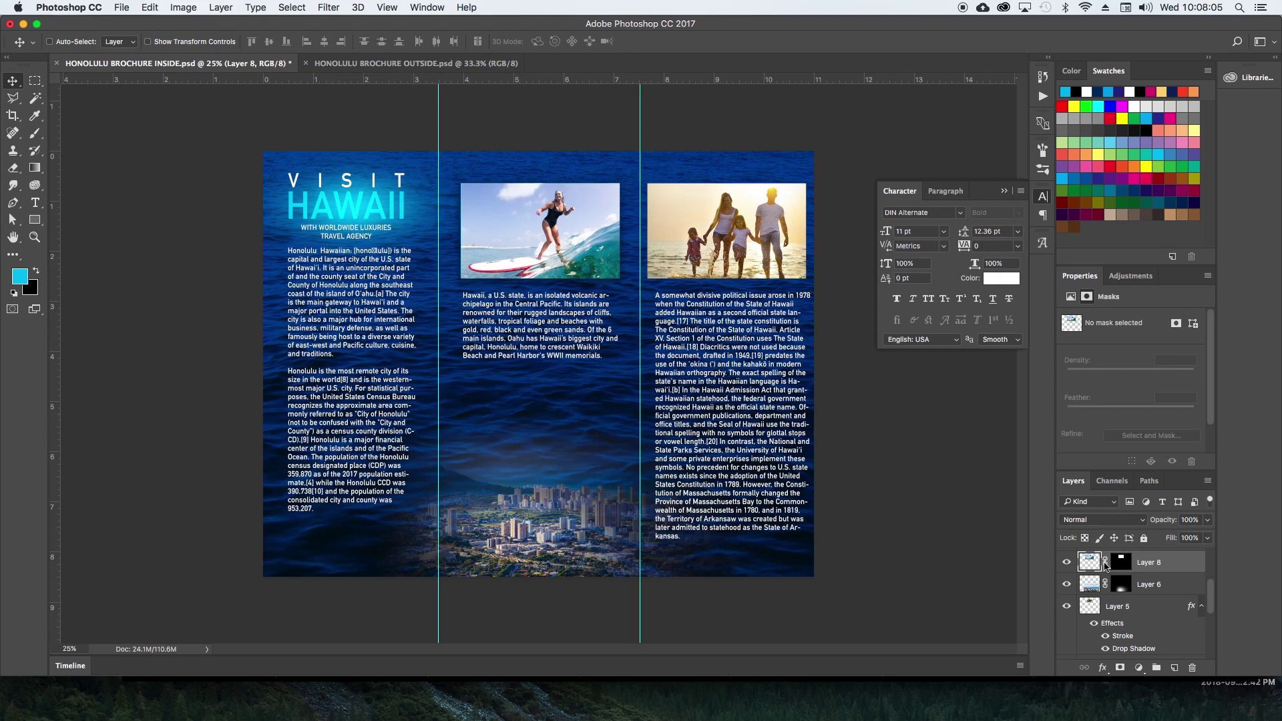
{"action": "left_click_drag", "start_coordinate": [554, 214], "coordinate": [566, 402]}
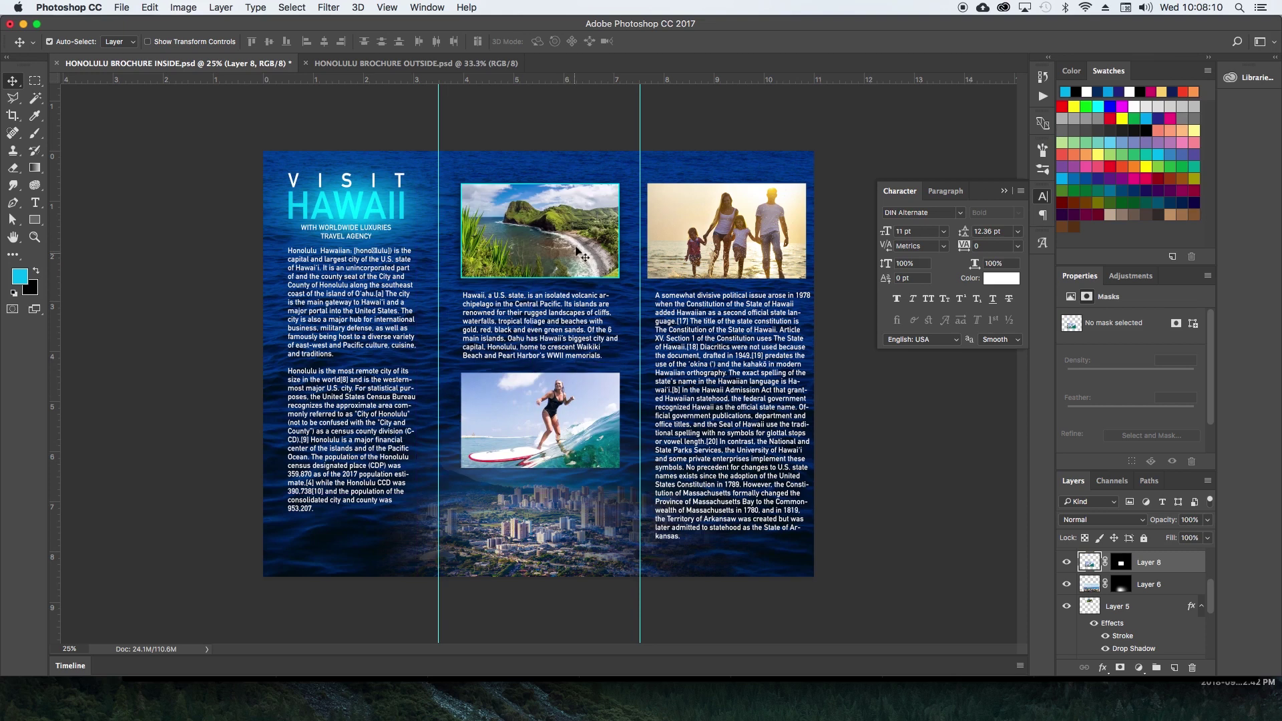
Copy the layer style from the coastline photo's layer, Layer 5.
{"action": "left_click", "coordinate": [559, 211]}
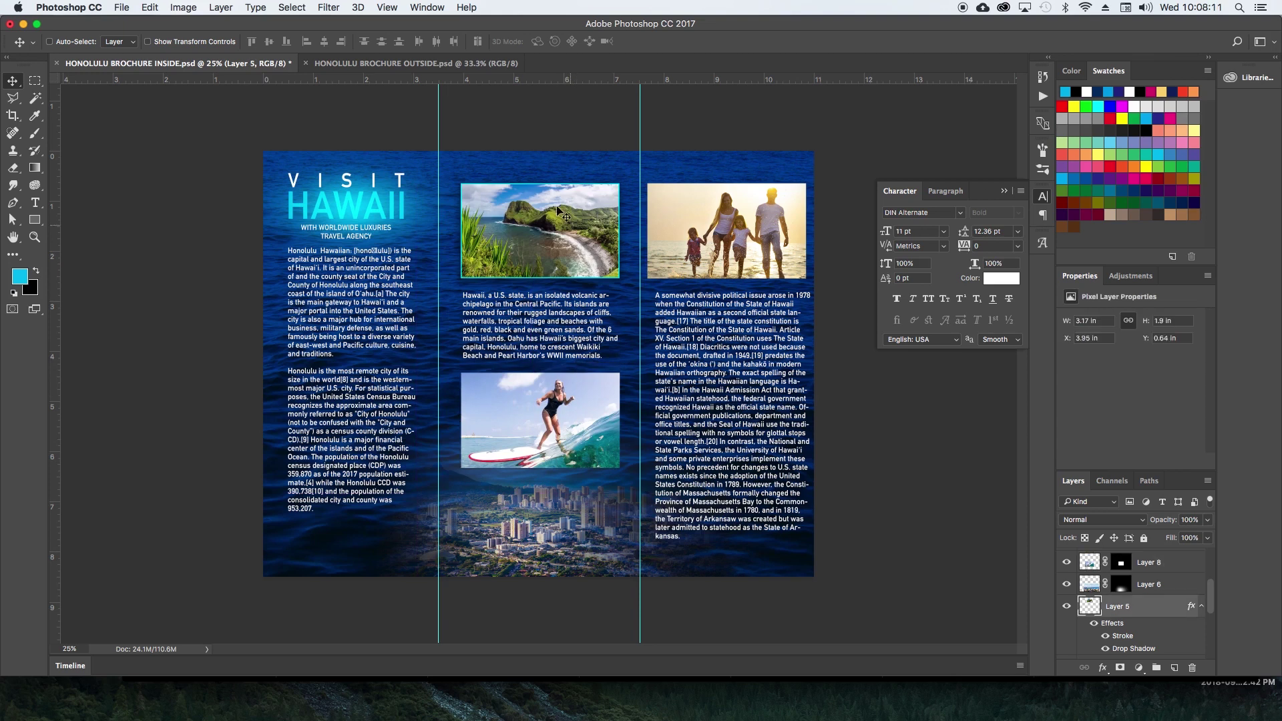
{"action": "right_click", "coordinate": [1146, 607]}
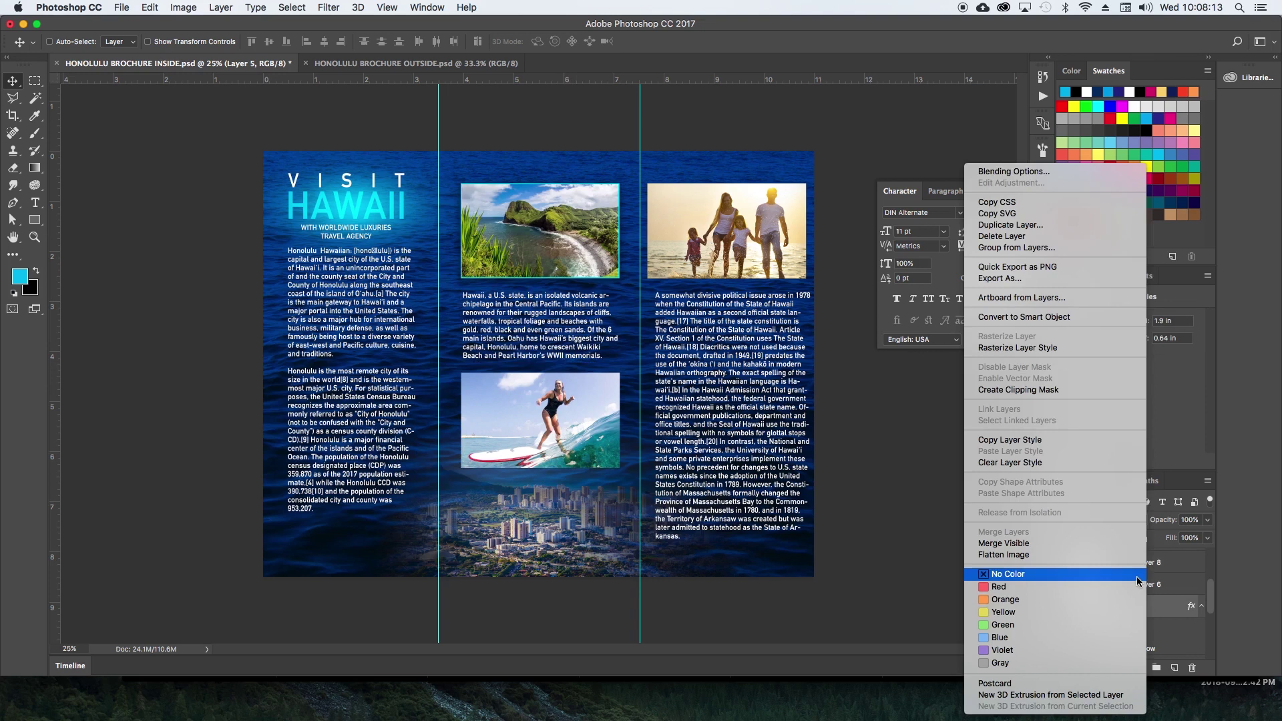
{"action": "left_click", "coordinate": [1183, 611]}
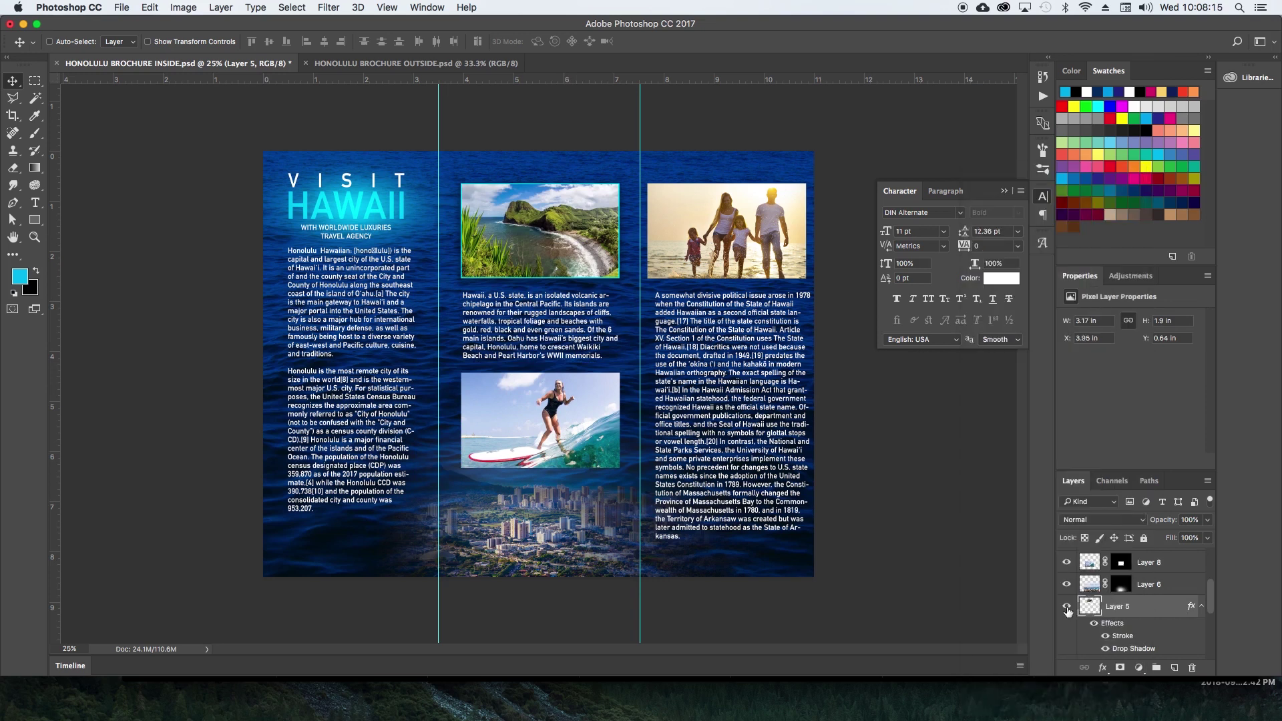
{"action": "right_click", "coordinate": [1173, 612]}
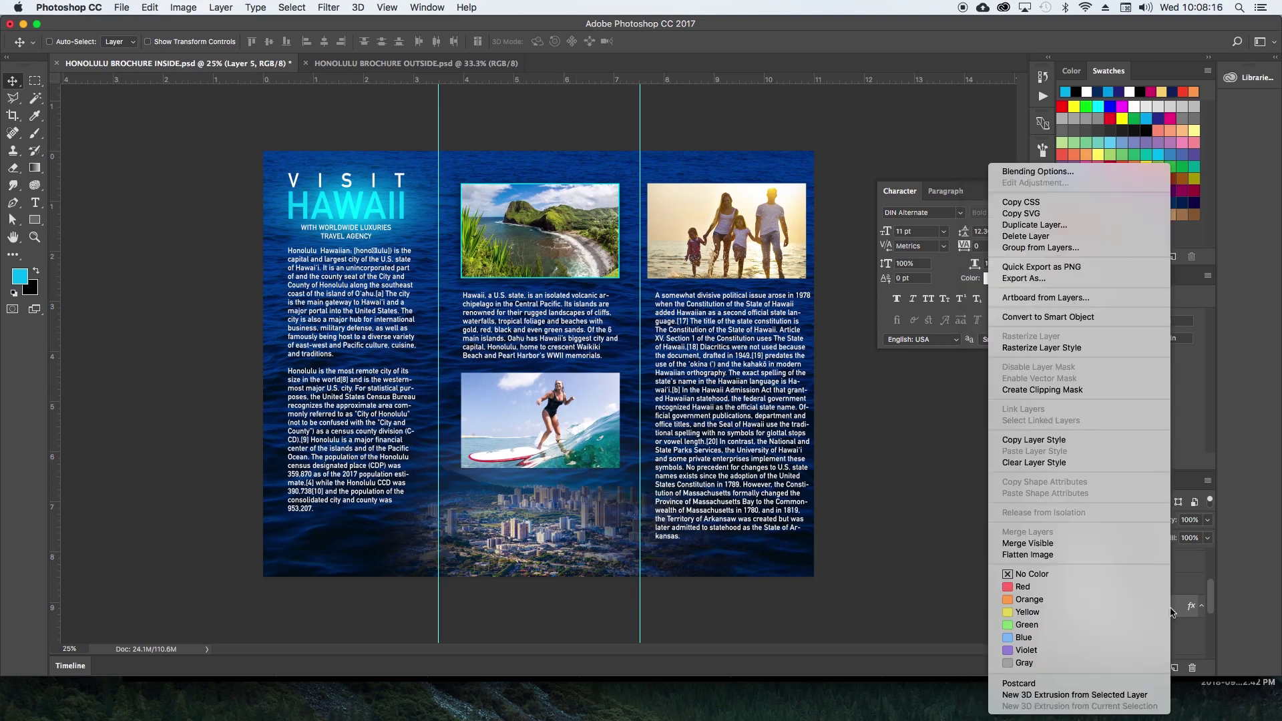
{"action": "left_click", "coordinate": [1088, 446]}
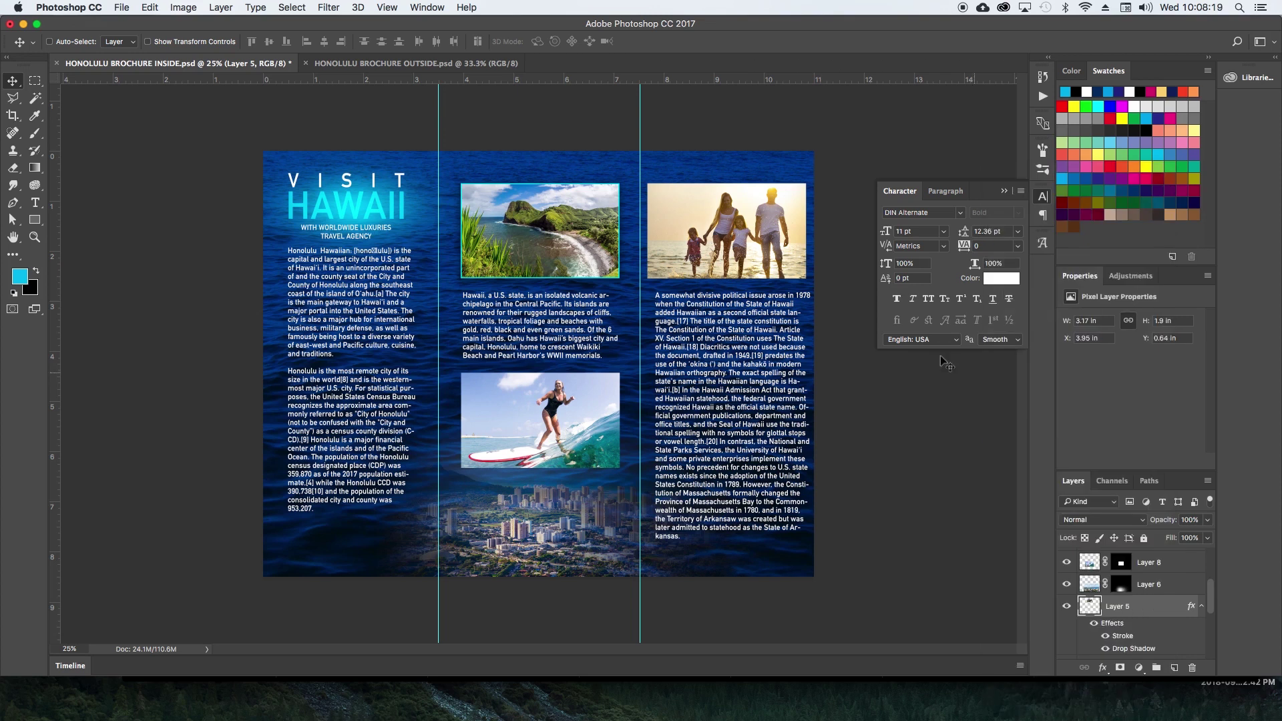
Paste the copied layer style onto both the family photo and the surfer photo layers.
{"action": "key", "text": "super"}
{"action": "left_click", "coordinate": [747, 250]}
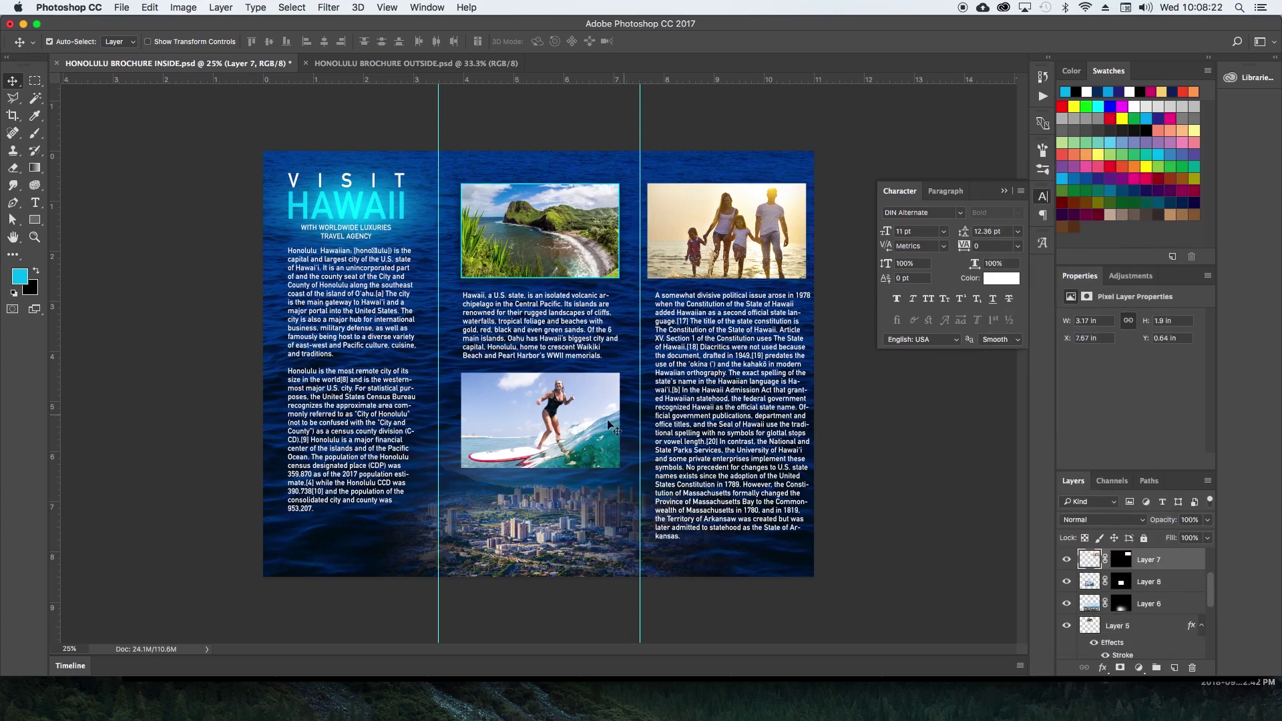
{"action": "left_click", "coordinate": [582, 428], "text": "shift"}
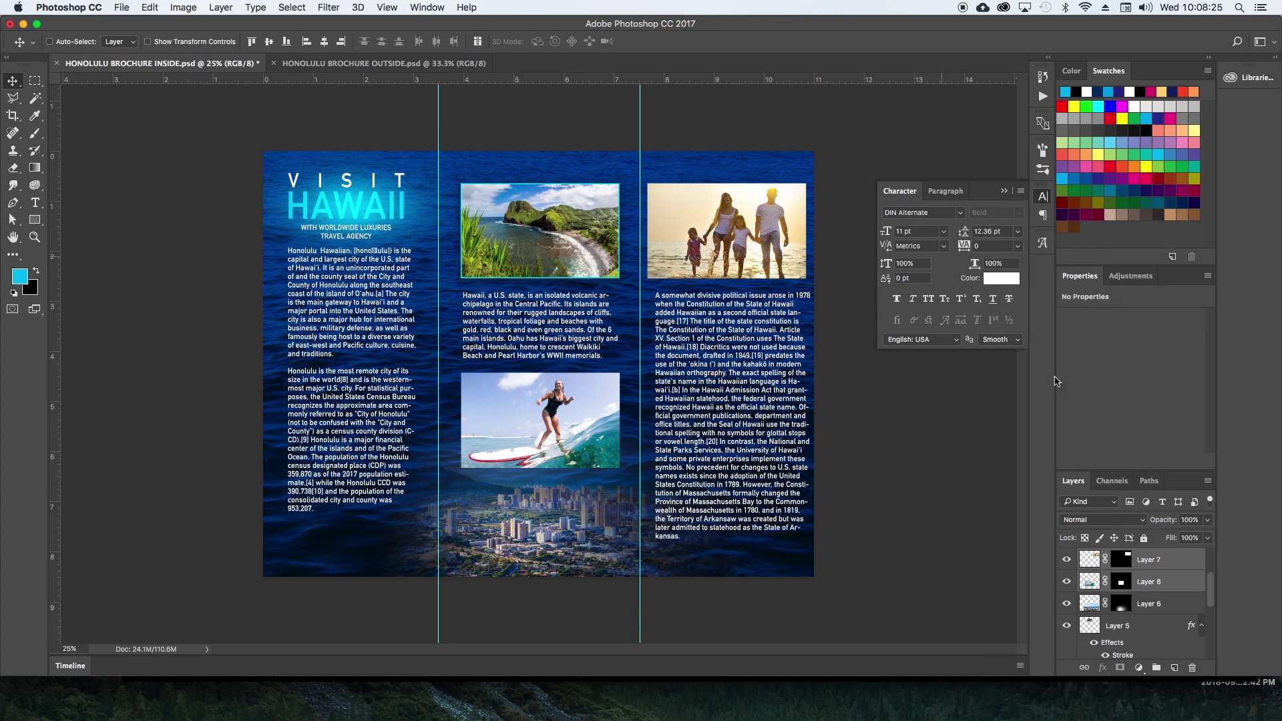
{"action": "right_click", "coordinate": [1168, 585]}
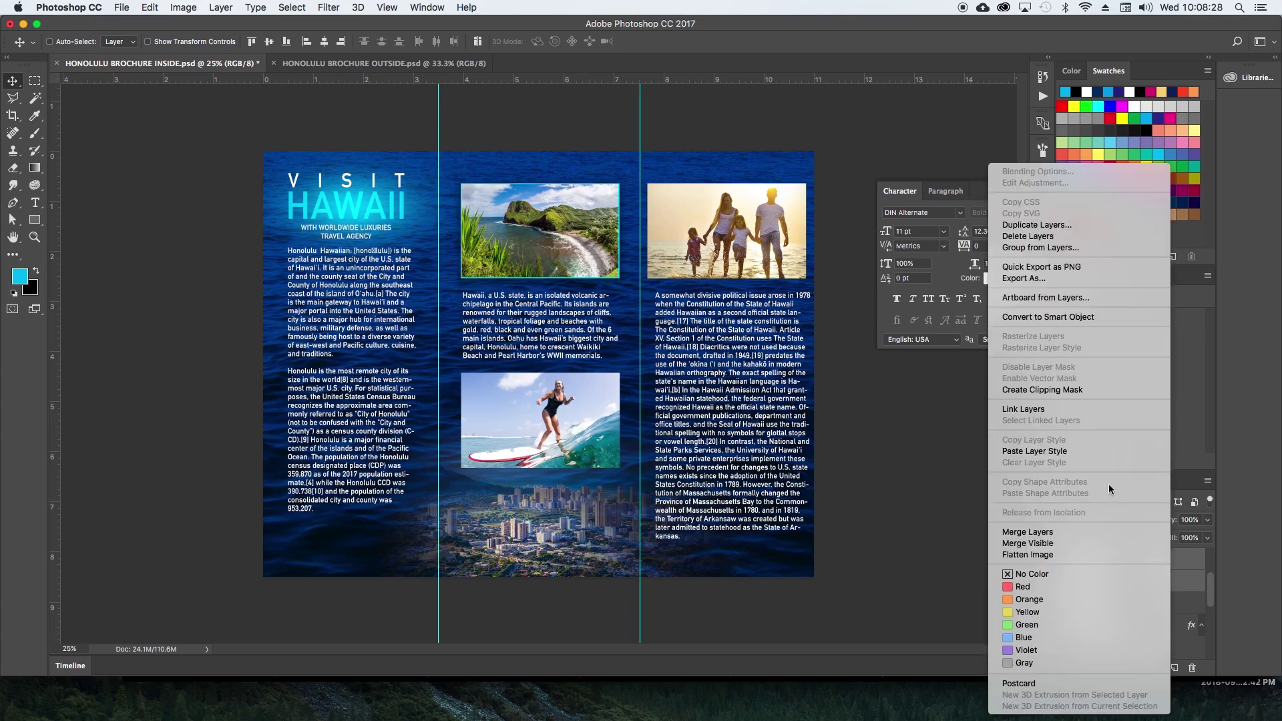
{"action": "left_click", "coordinate": [1193, 457]}
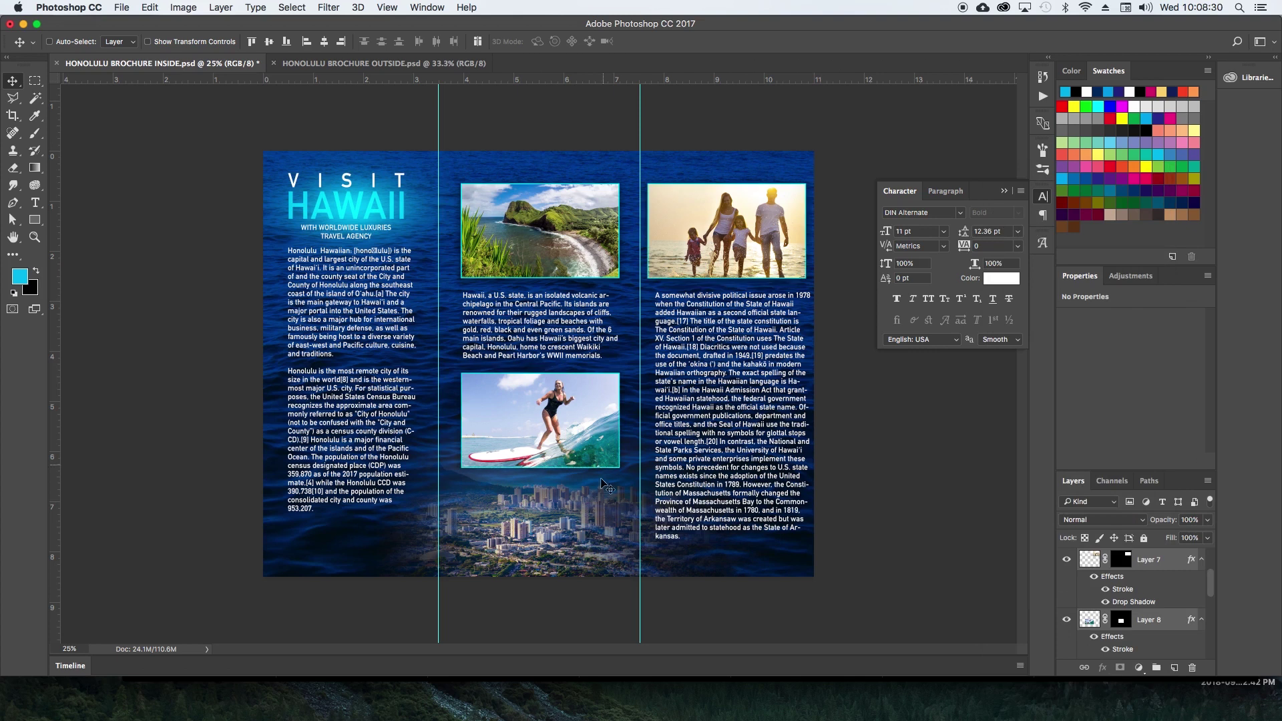
Narrow the third panel's text box to about the family photo's right edge and nudge the text slightly left and up.
{"action": "left_click", "coordinate": [757, 458], "text": "super"}
{"action": "left_click", "coordinate": [762, 463], "text": "super"}
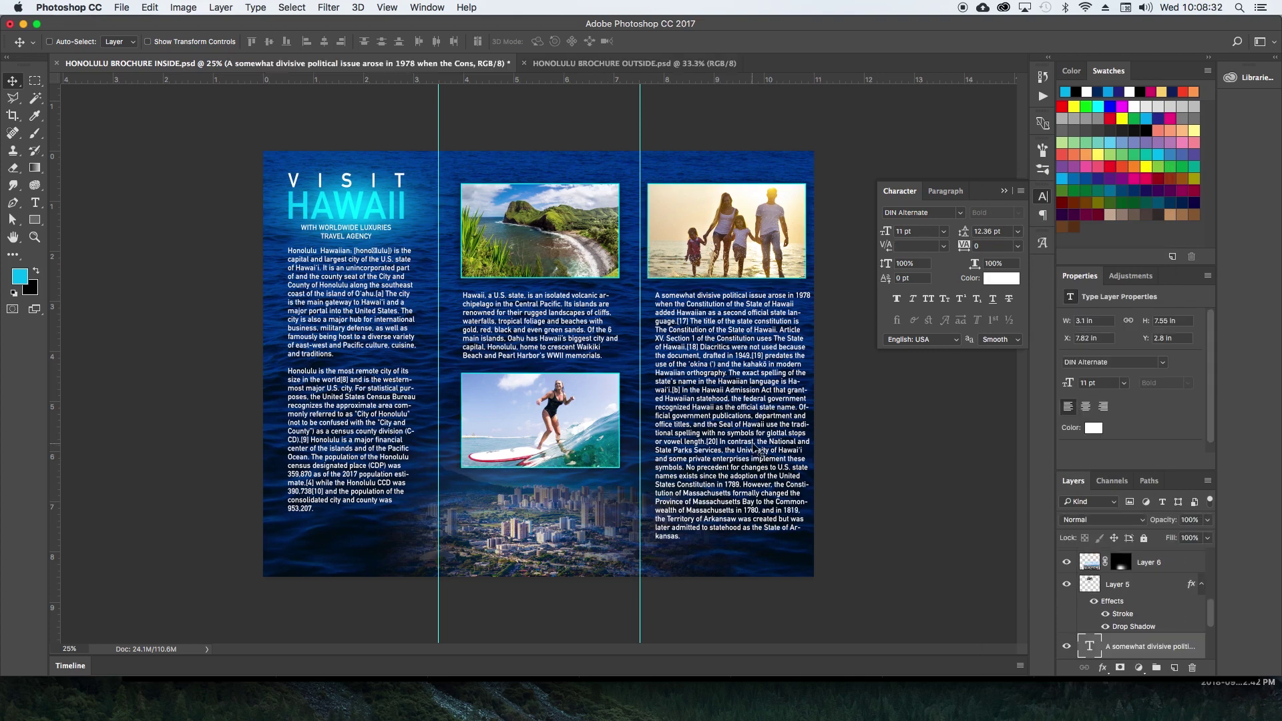
{"action": "key", "text": "t"}
{"action": "left_click", "coordinate": [733, 481]}
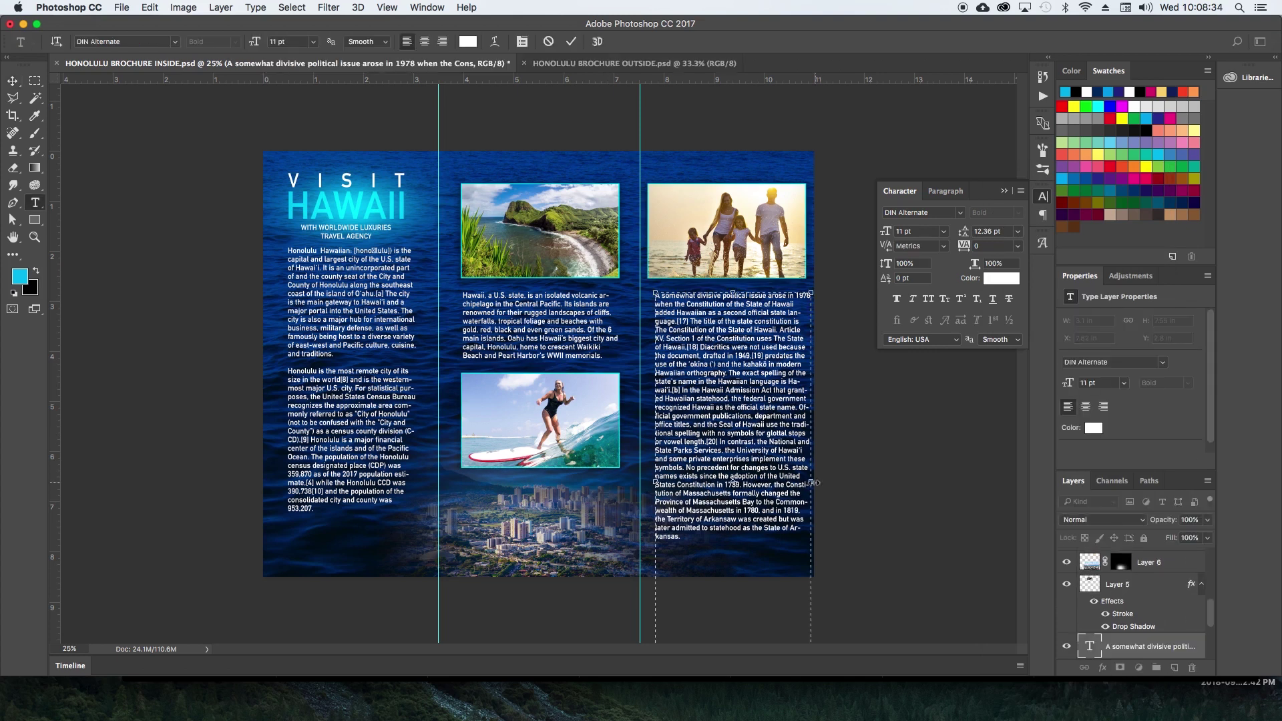
{"action": "left_click_drag", "start_coordinate": [812, 482], "coordinate": [806, 480]}
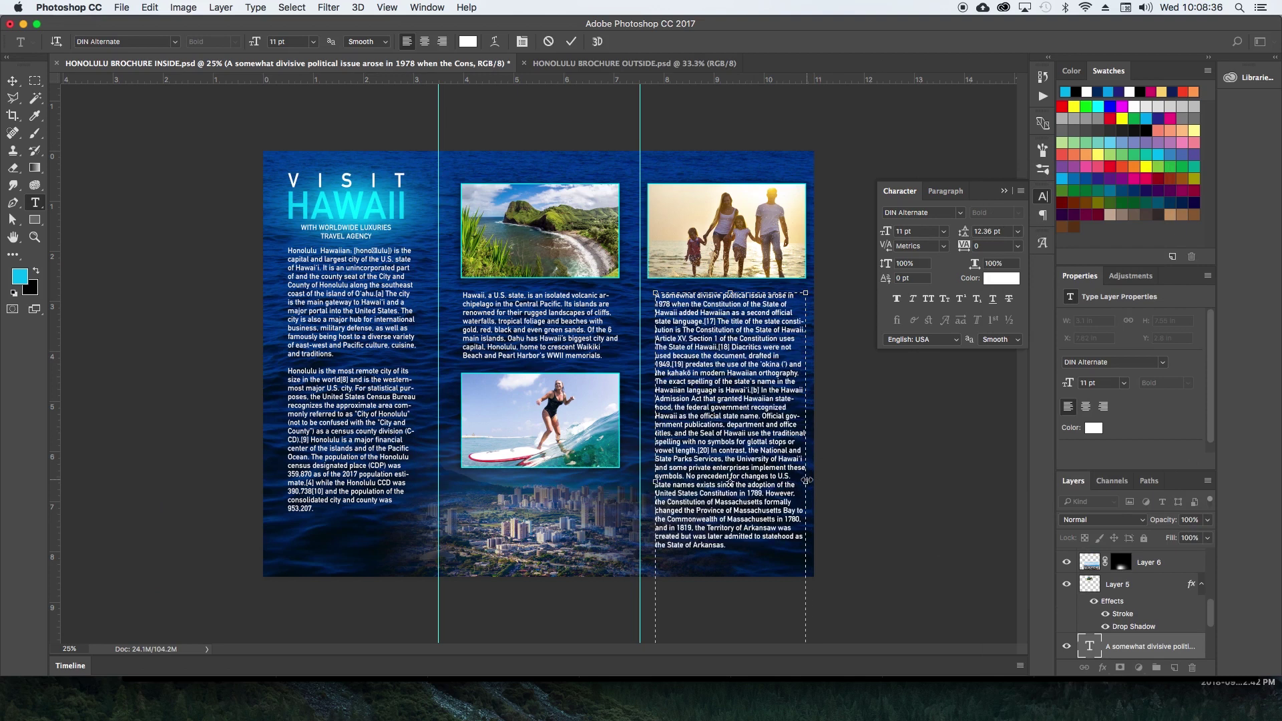
{"action": "key", "text": "super+Return"}
{"action": "key", "text": "v"}
{"action": "key", "text": "Left"}
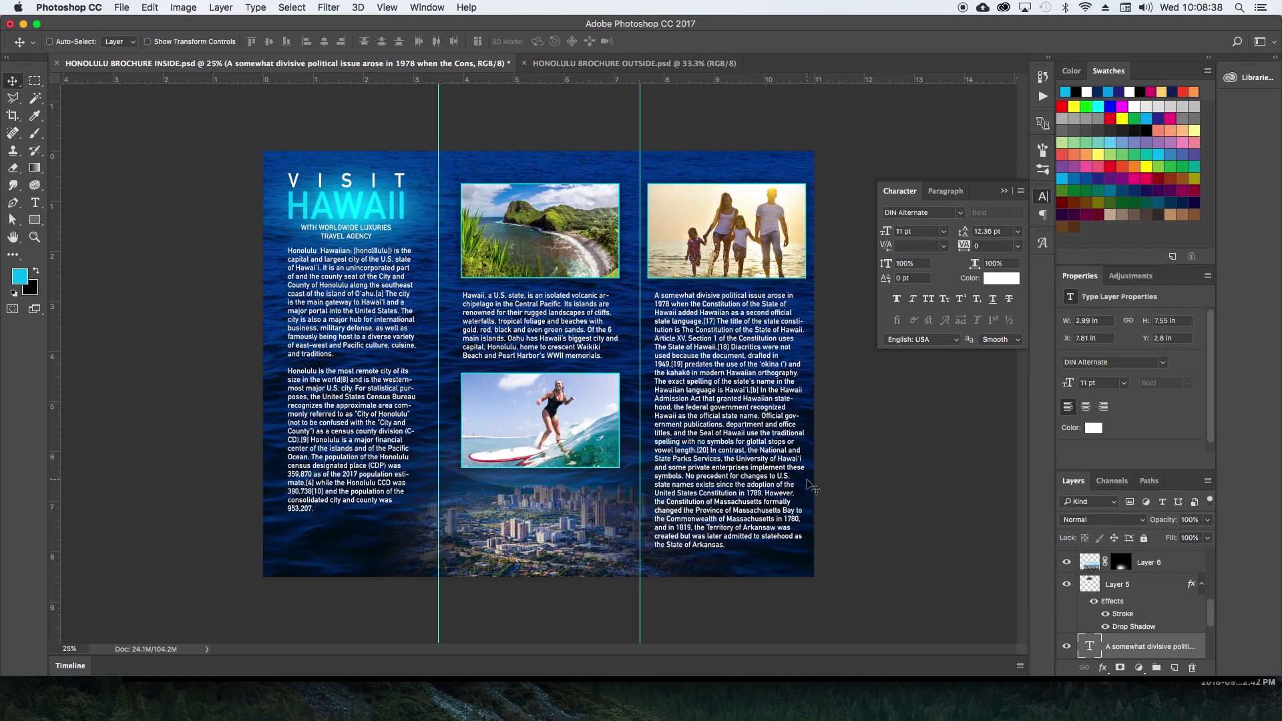
{"action": "key", "text": "Up"}
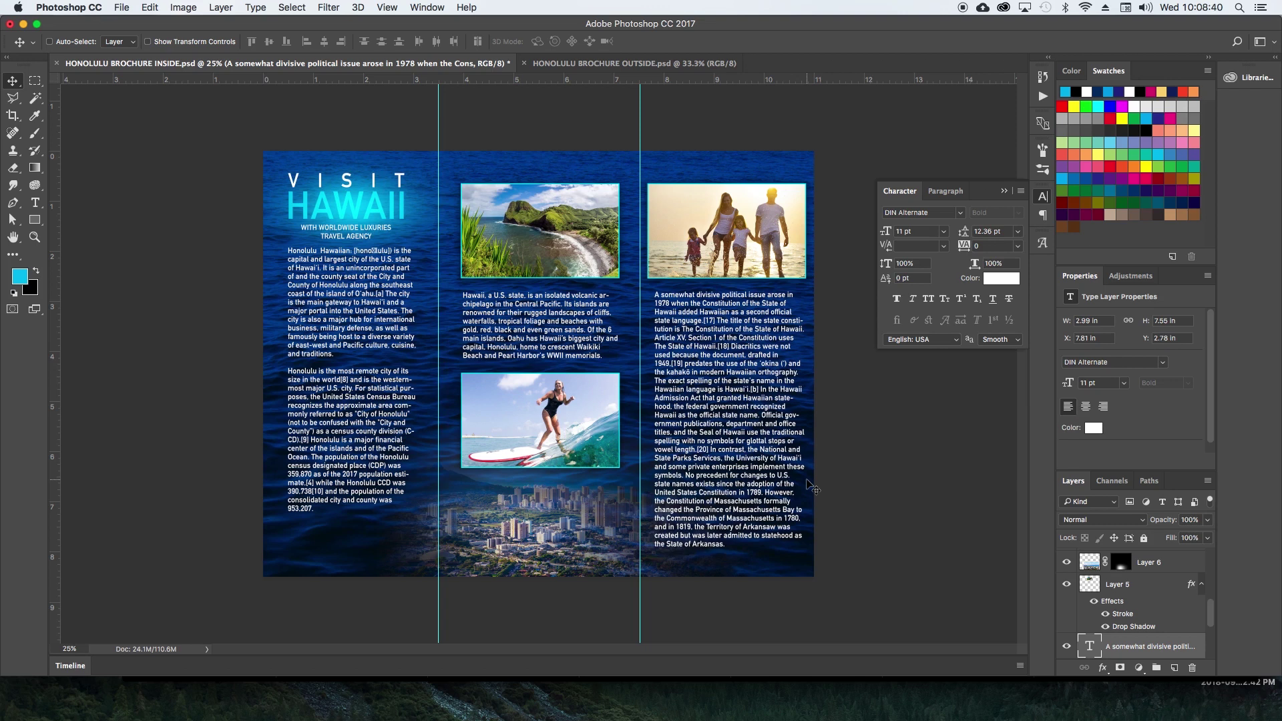